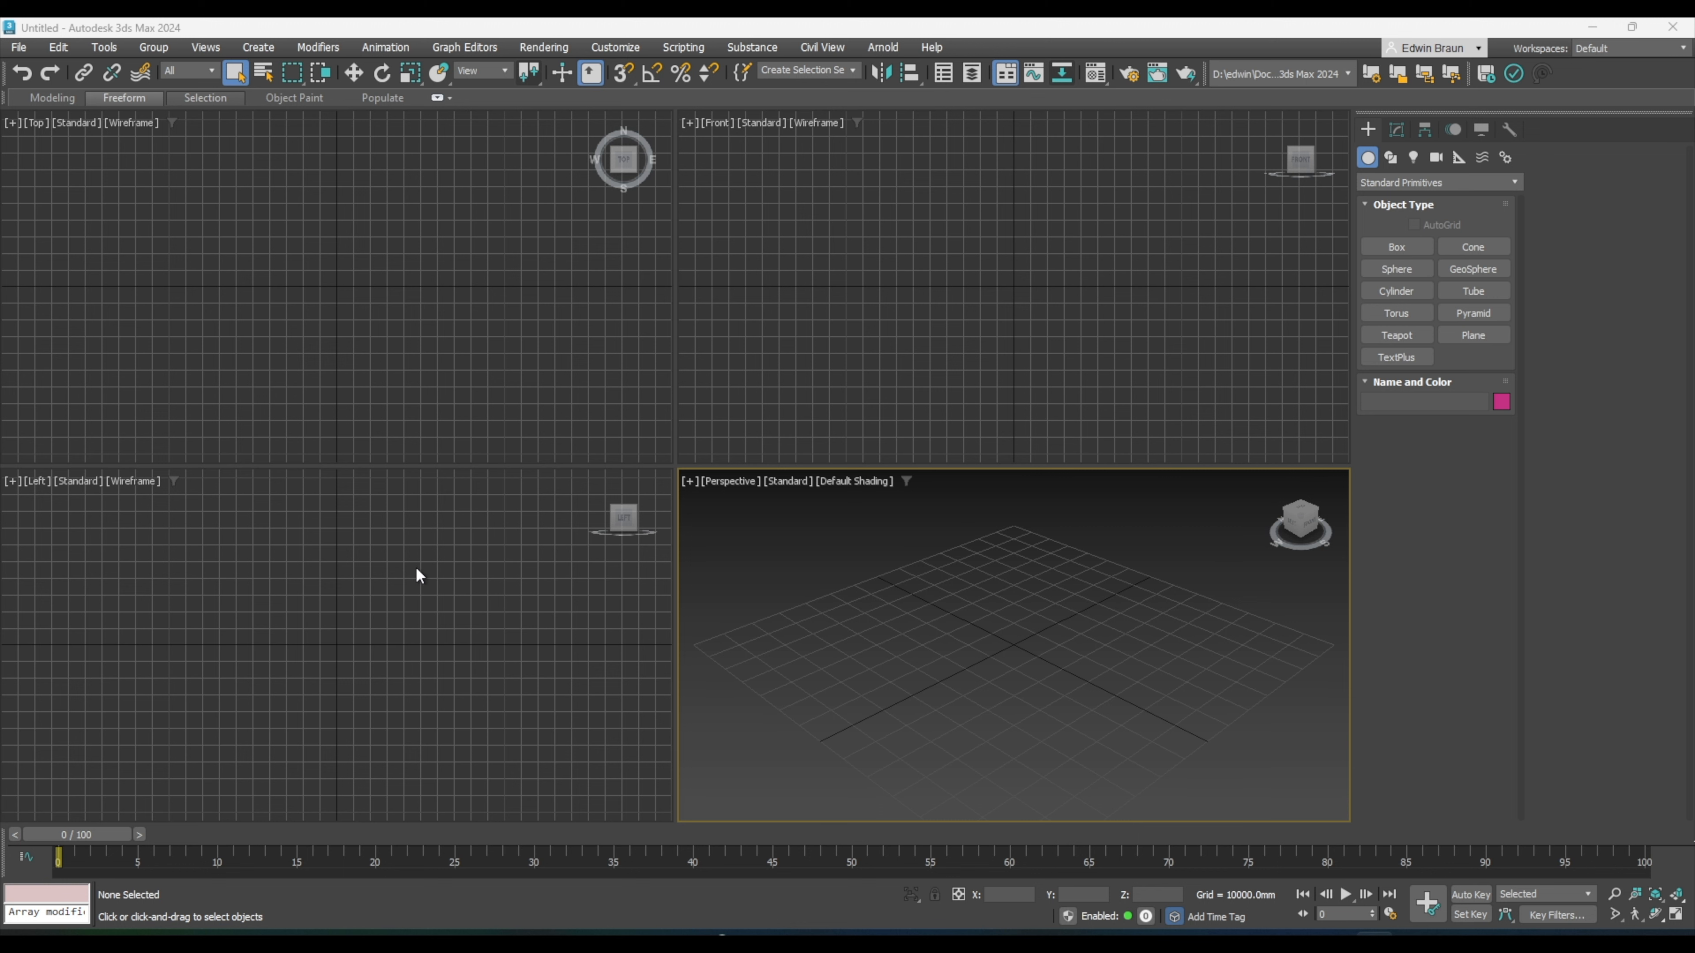
- Check the location of the thinkingParticles scenes folder in its properties while browsing for a file to open
{"action": "left_click", "coordinate": [18, 47]}
{"action": "left_click", "coordinate": [47, 118]}
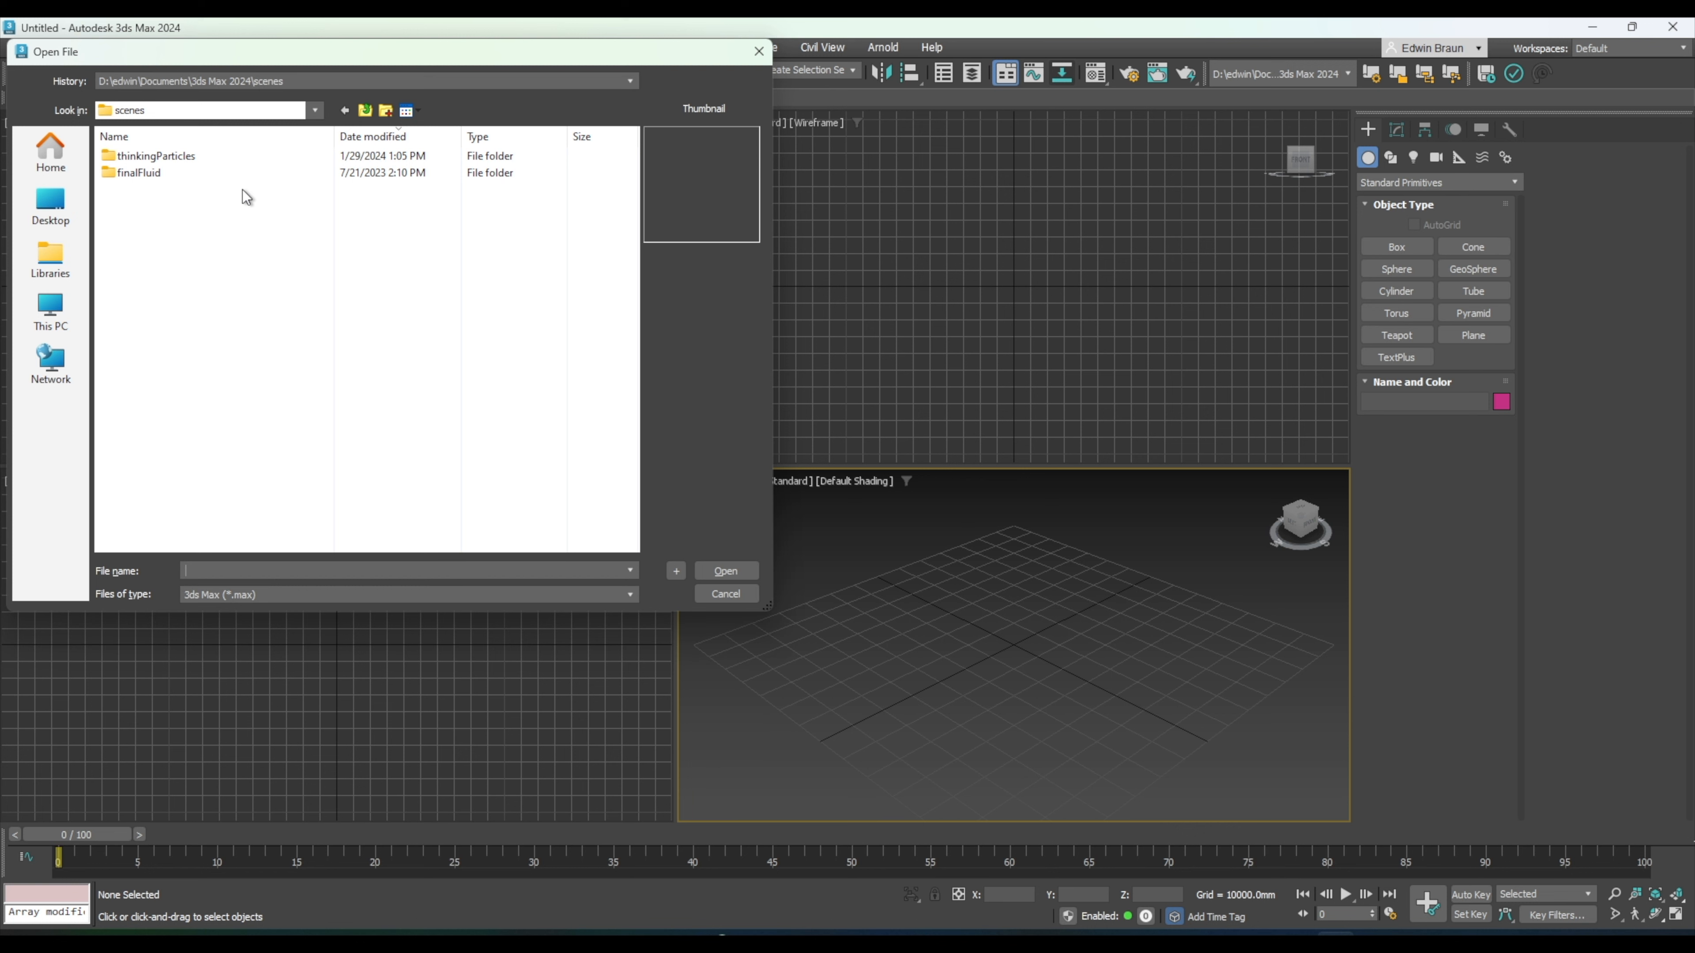
{"action": "left_click", "coordinate": [162, 159]}
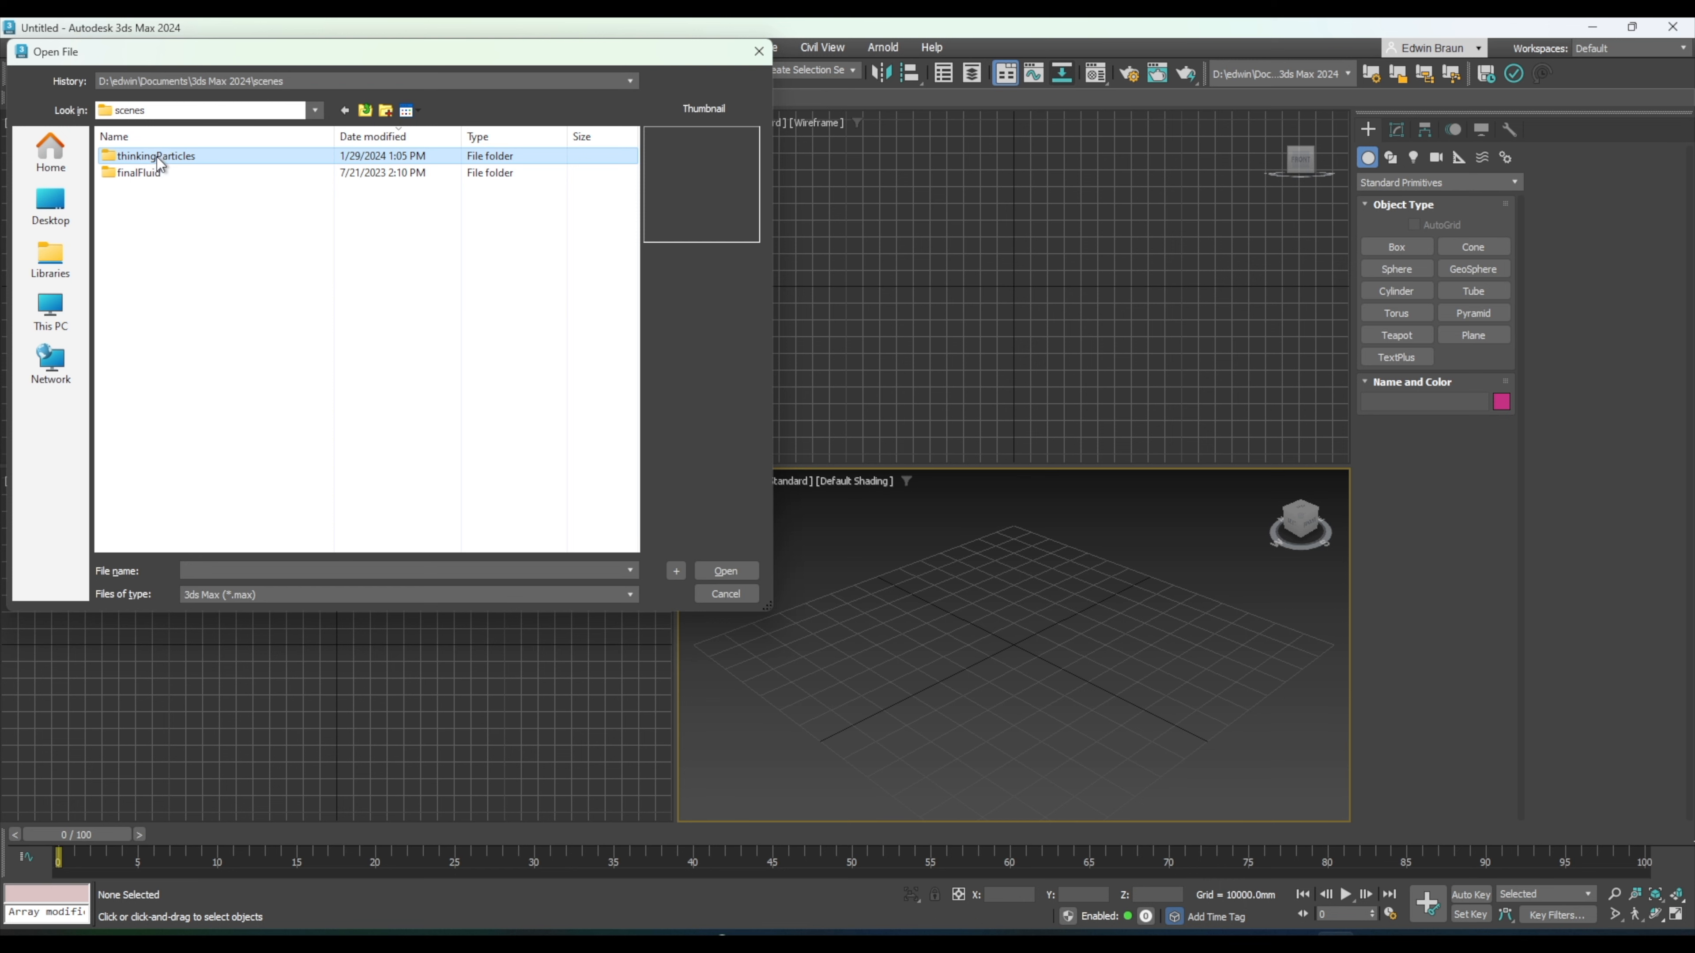
{"action": "right_click", "coordinate": [161, 164]}
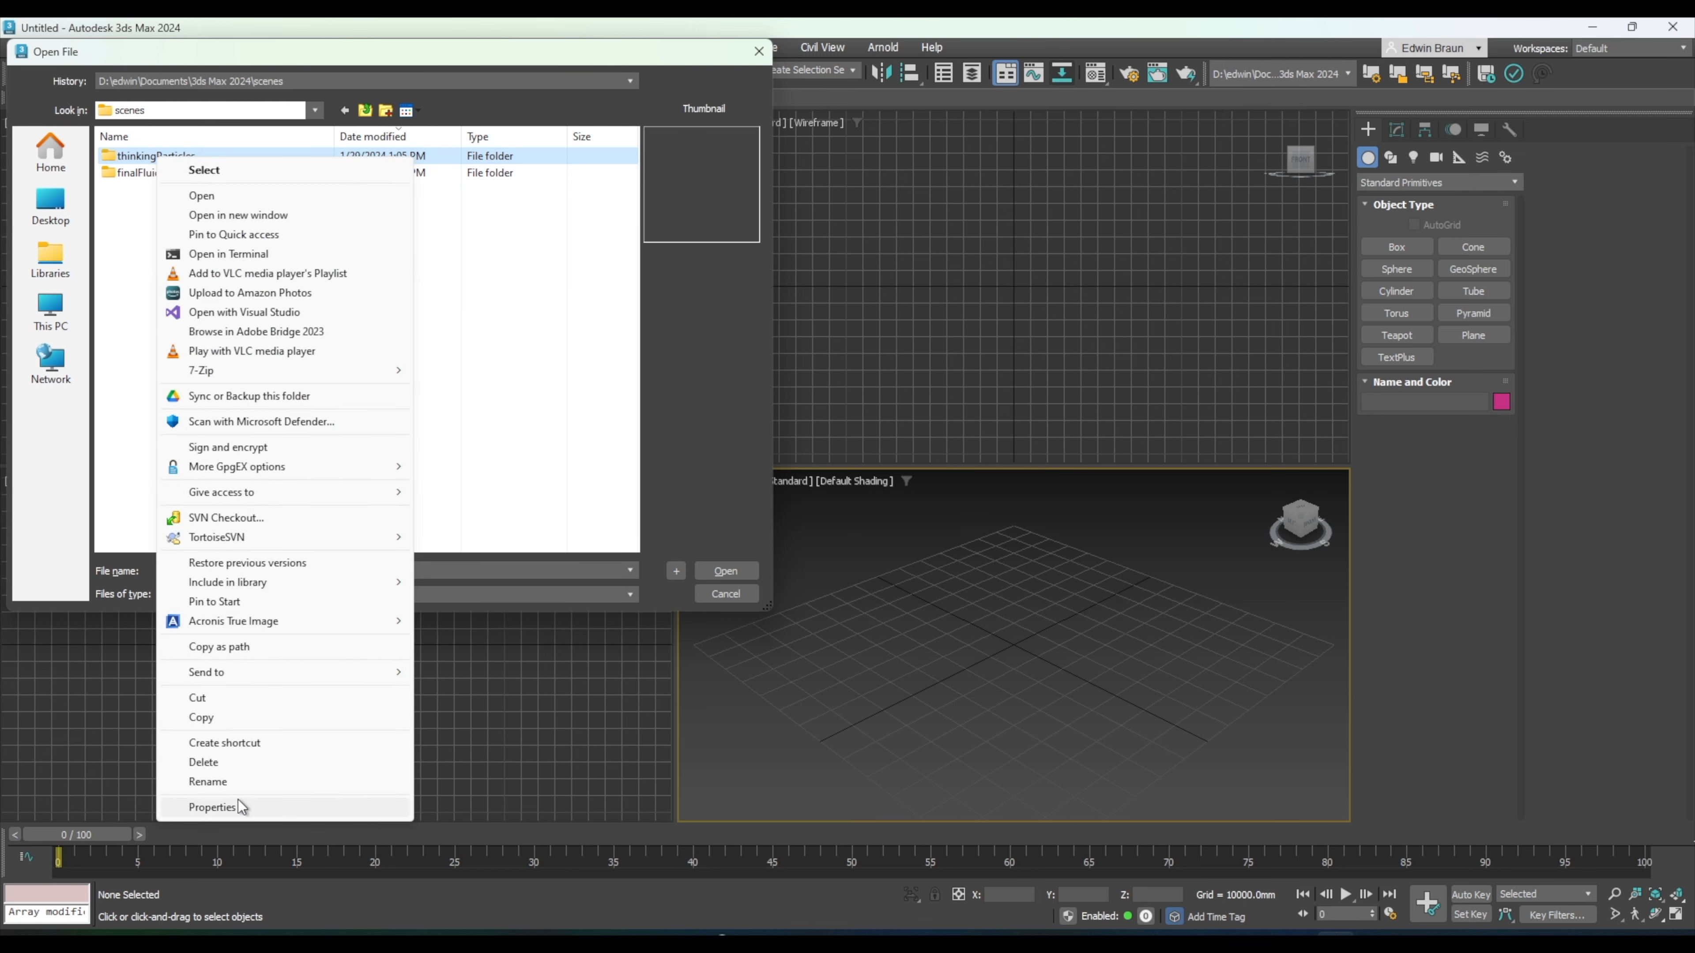
{"action": "left_click", "coordinate": [236, 813]}
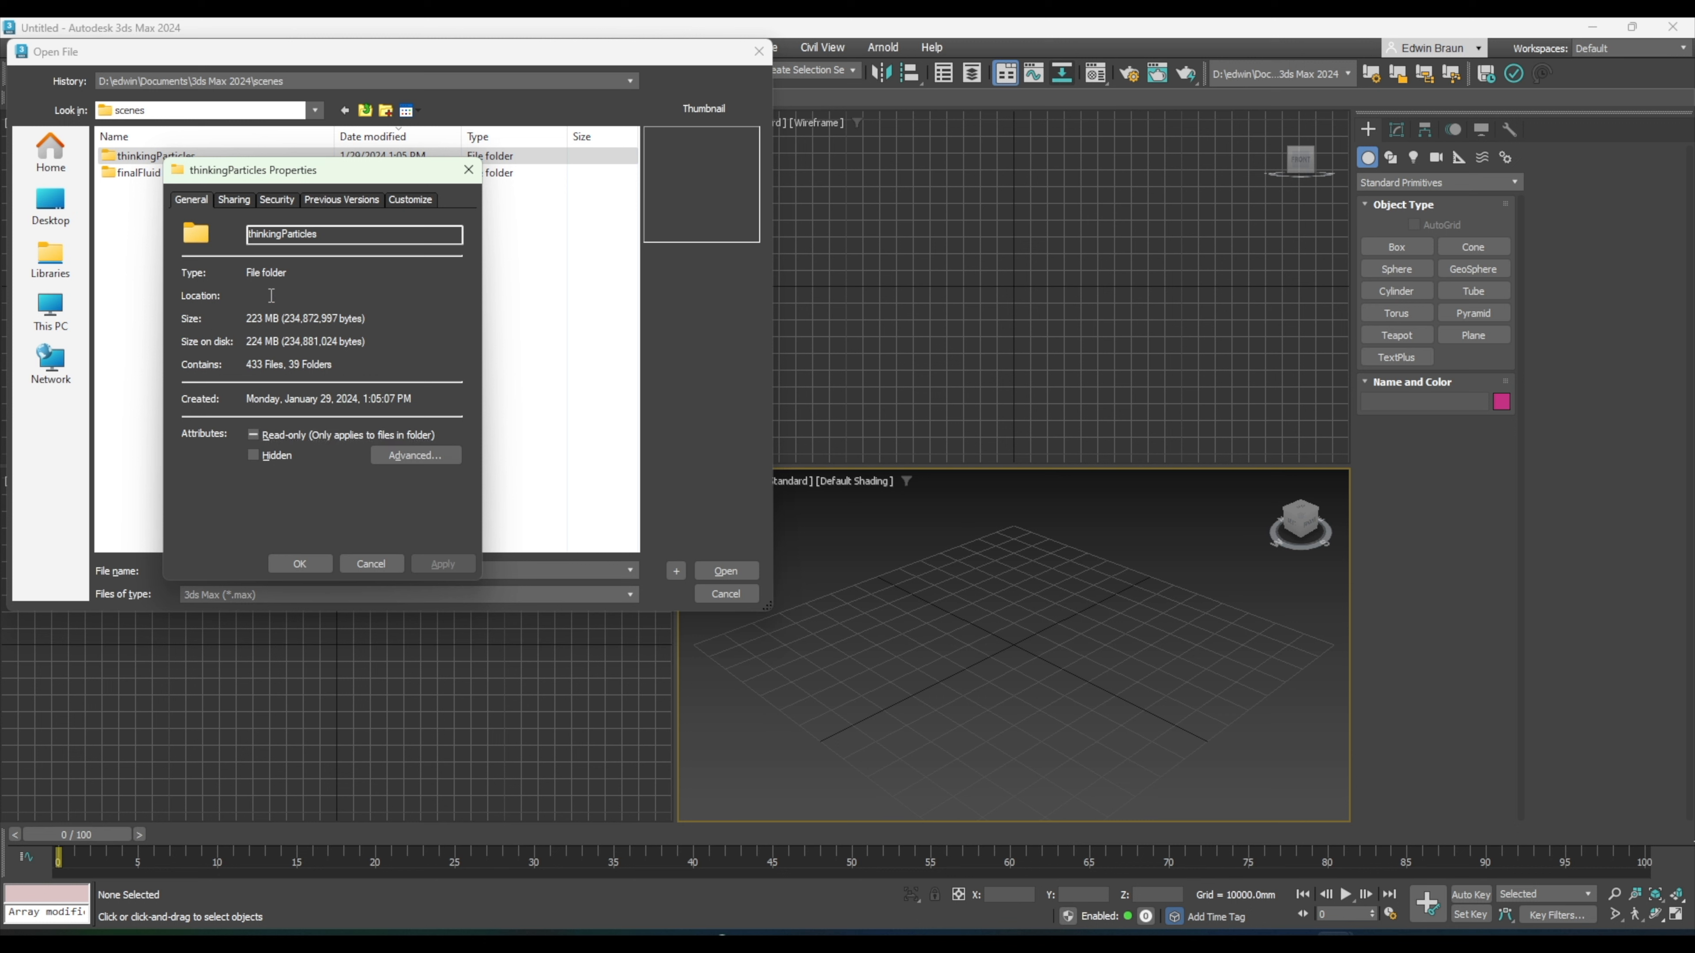
{"action": "left_click_drag", "start_coordinate": [245, 295], "coordinate": [467, 306]}
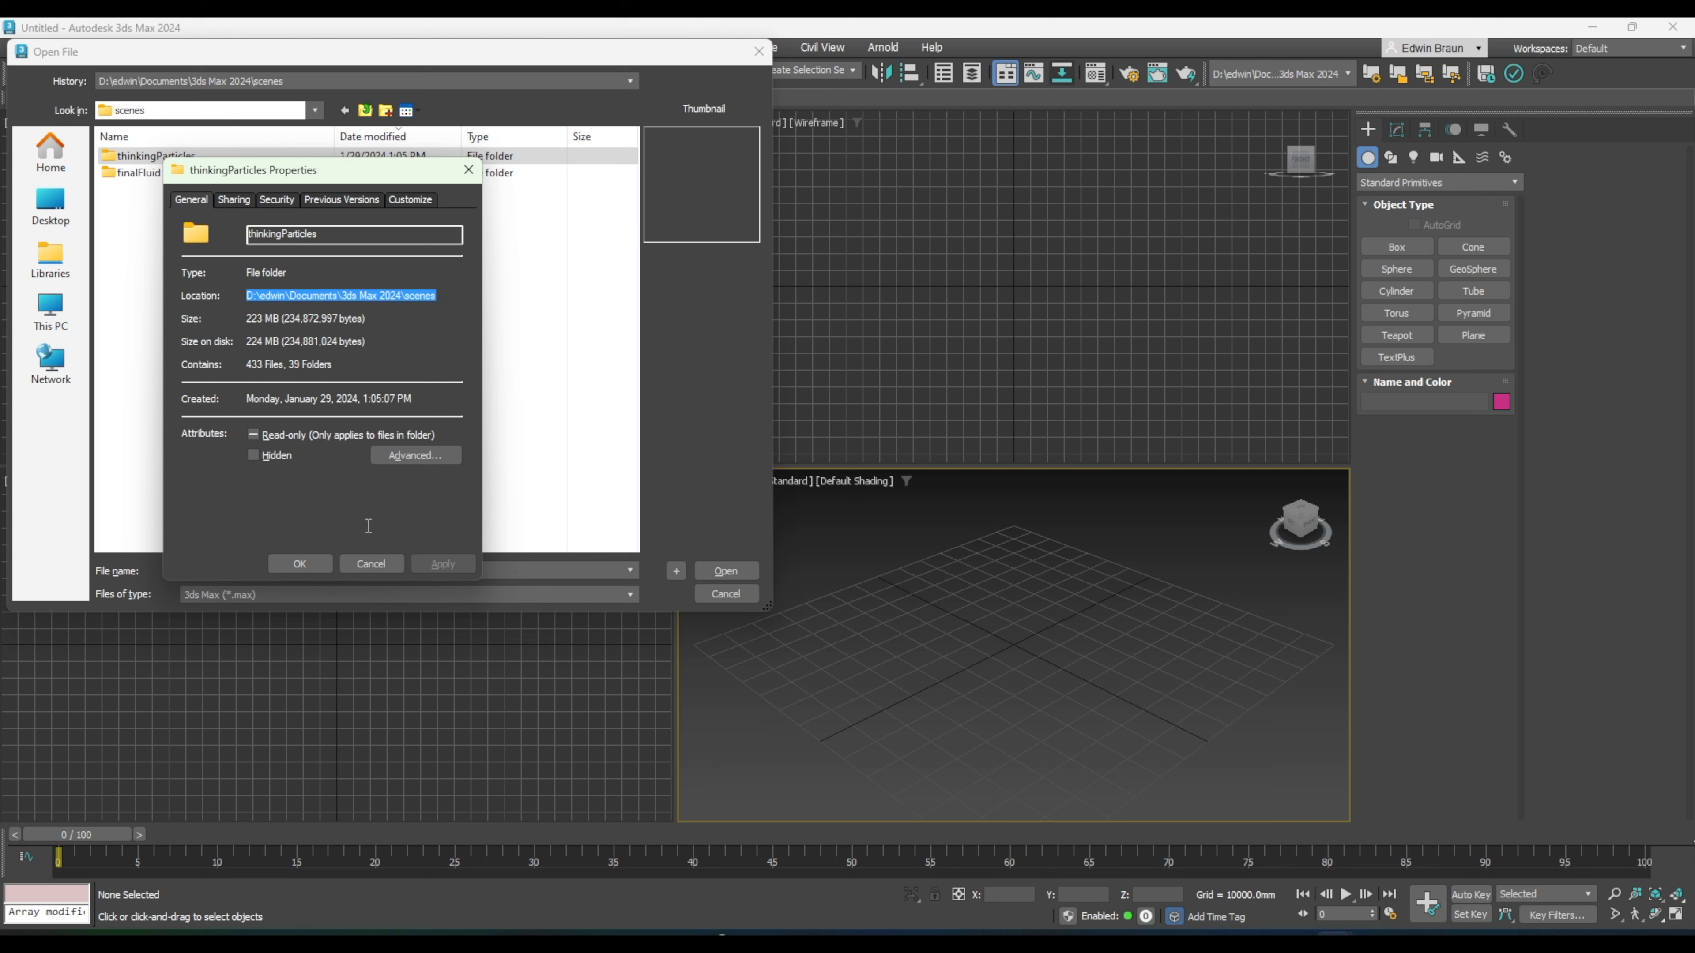
{"action": "left_click", "coordinate": [373, 563]}
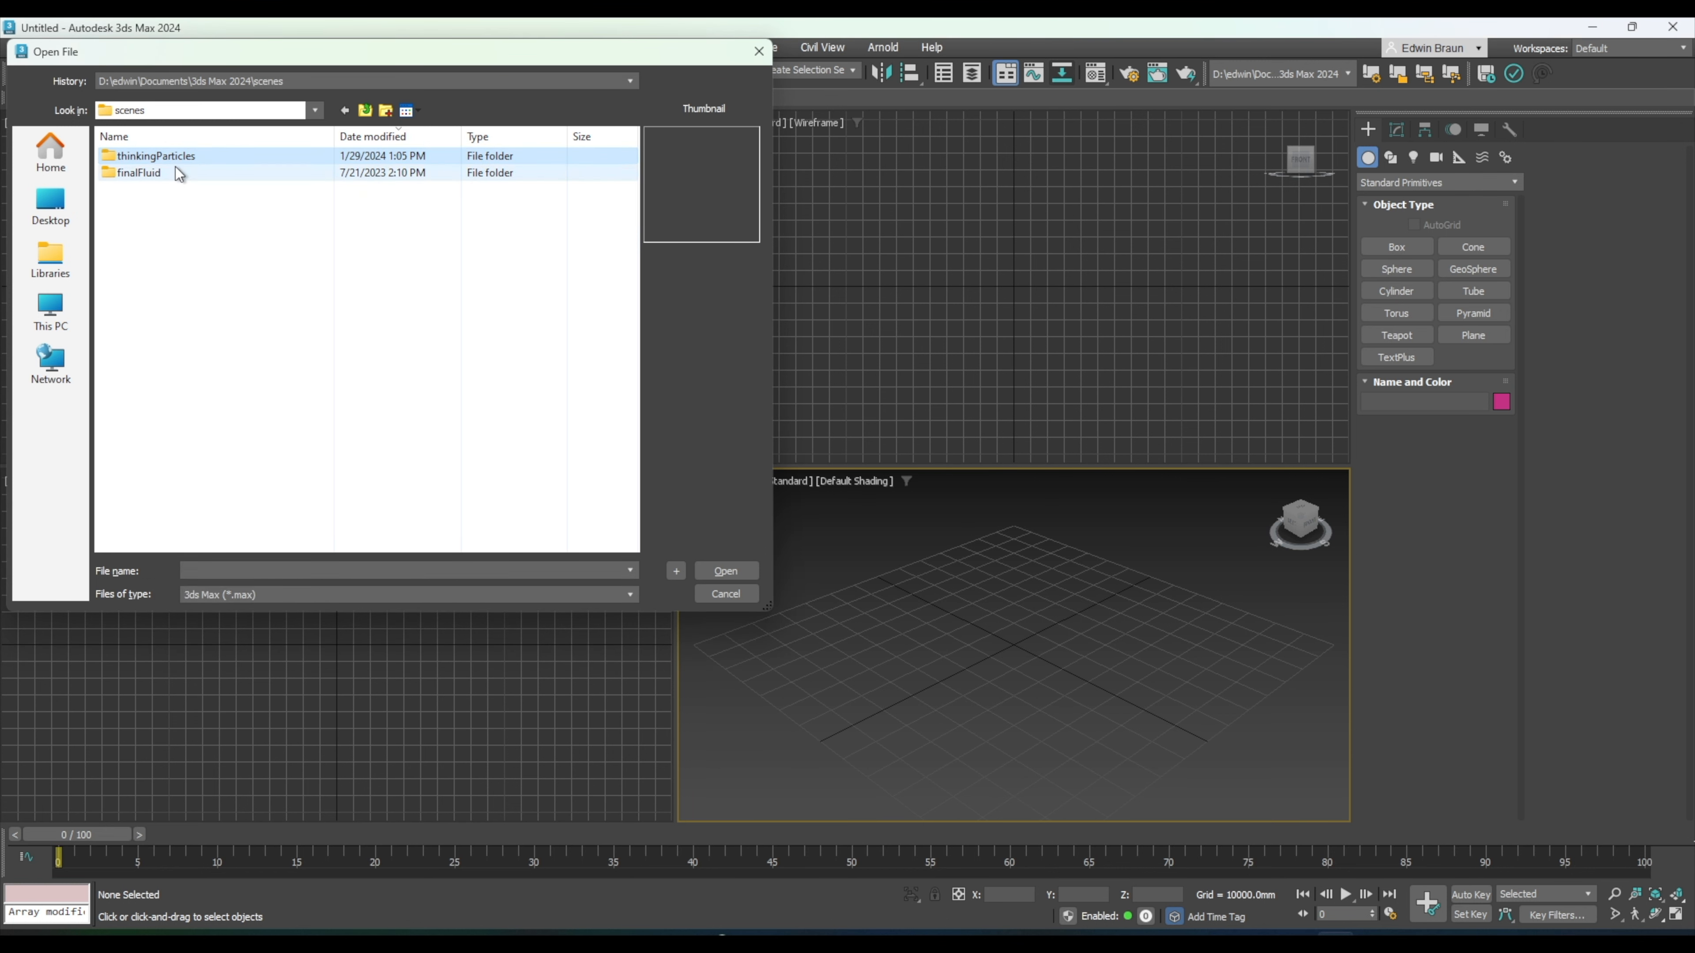
- Open the scene ricochet_tutorial.max from the video folder inside thinkingParticles, tP R7.3
{"action": "double_click", "coordinate": [178, 155]}
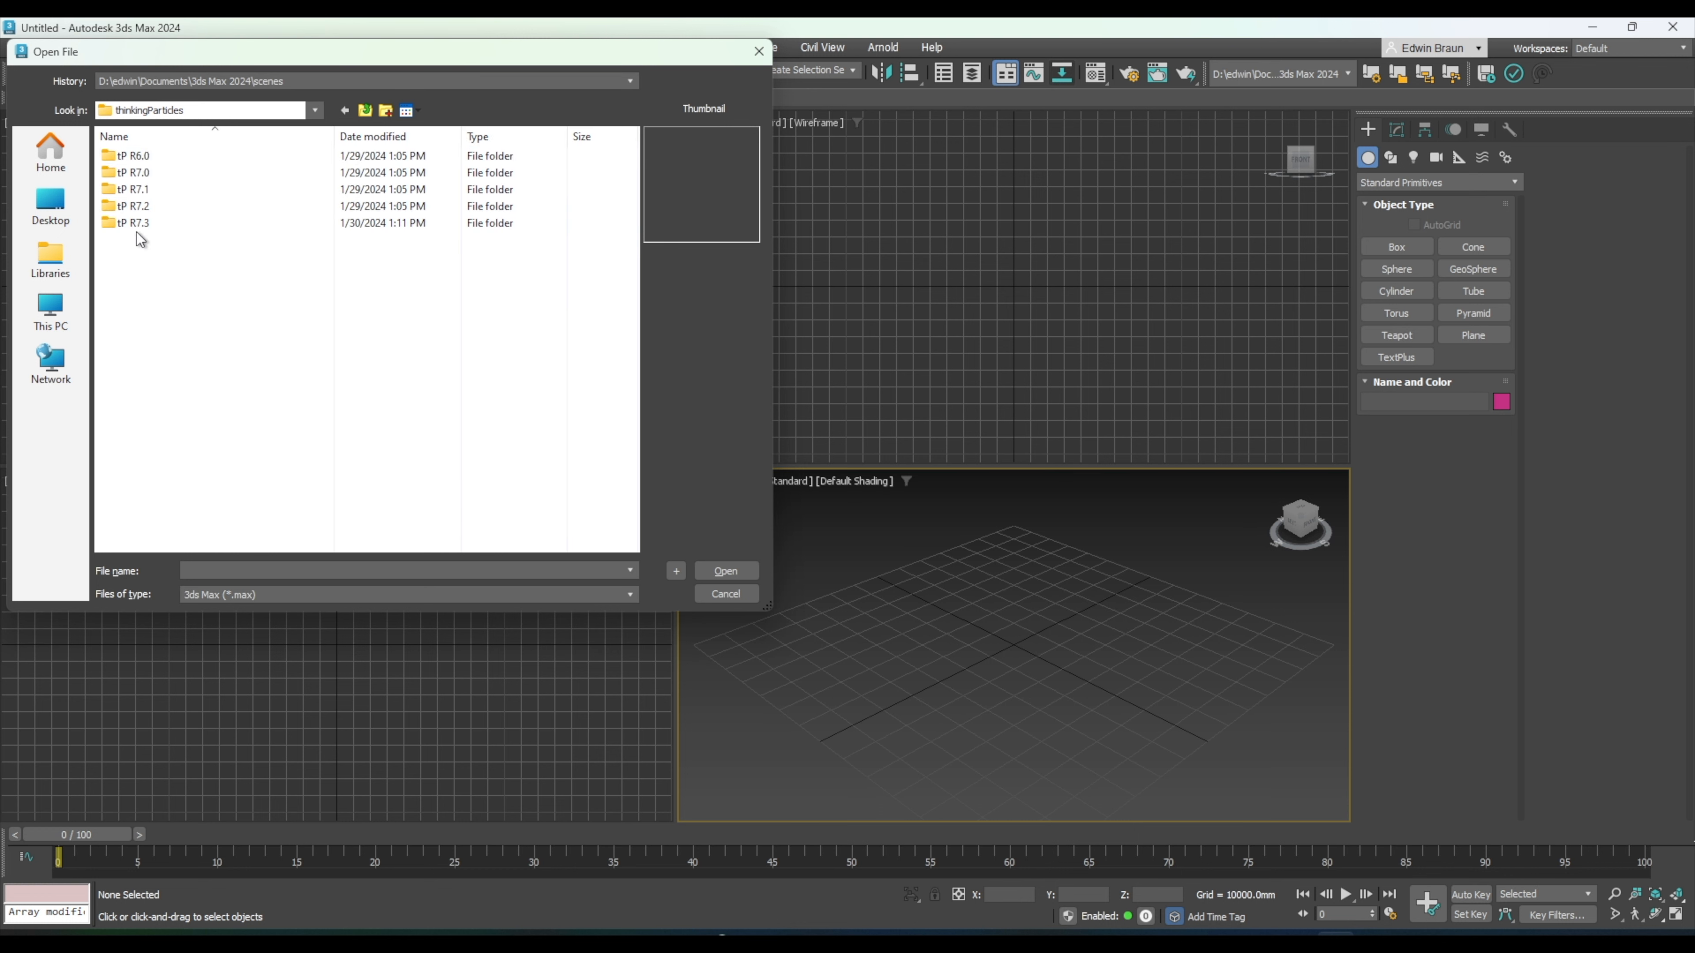
{"action": "double_click", "coordinate": [151, 223]}
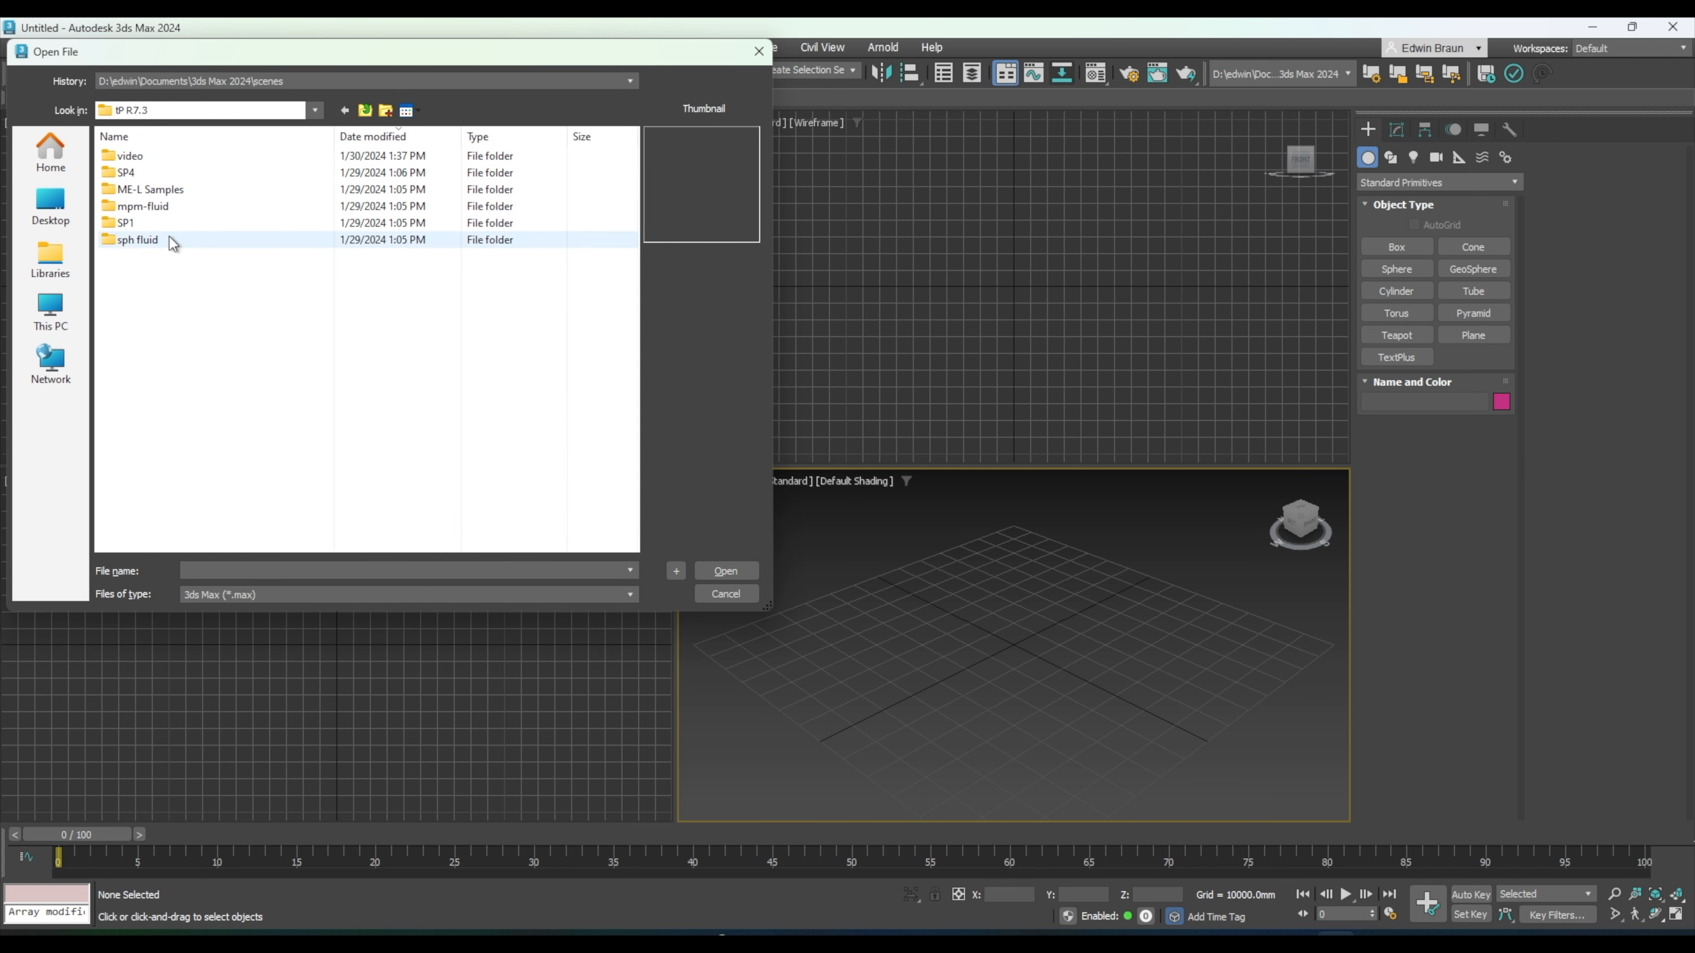
{"action": "double_click", "coordinate": [160, 173]}
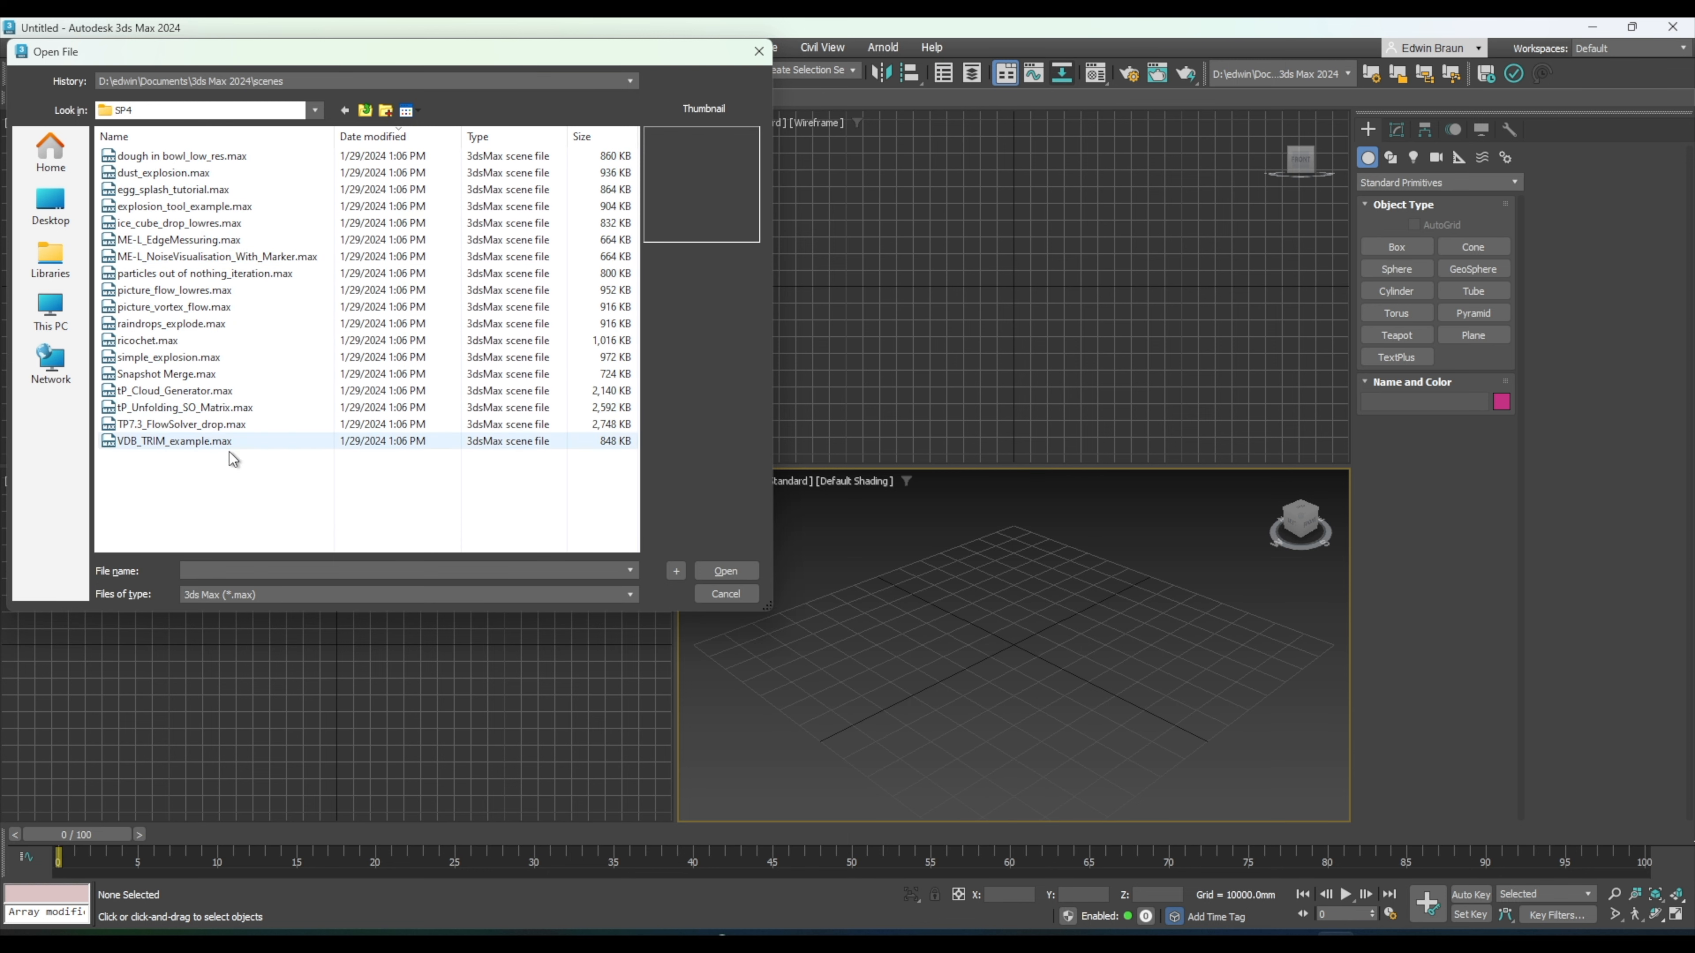
{"action": "left_click", "coordinate": [365, 111]}
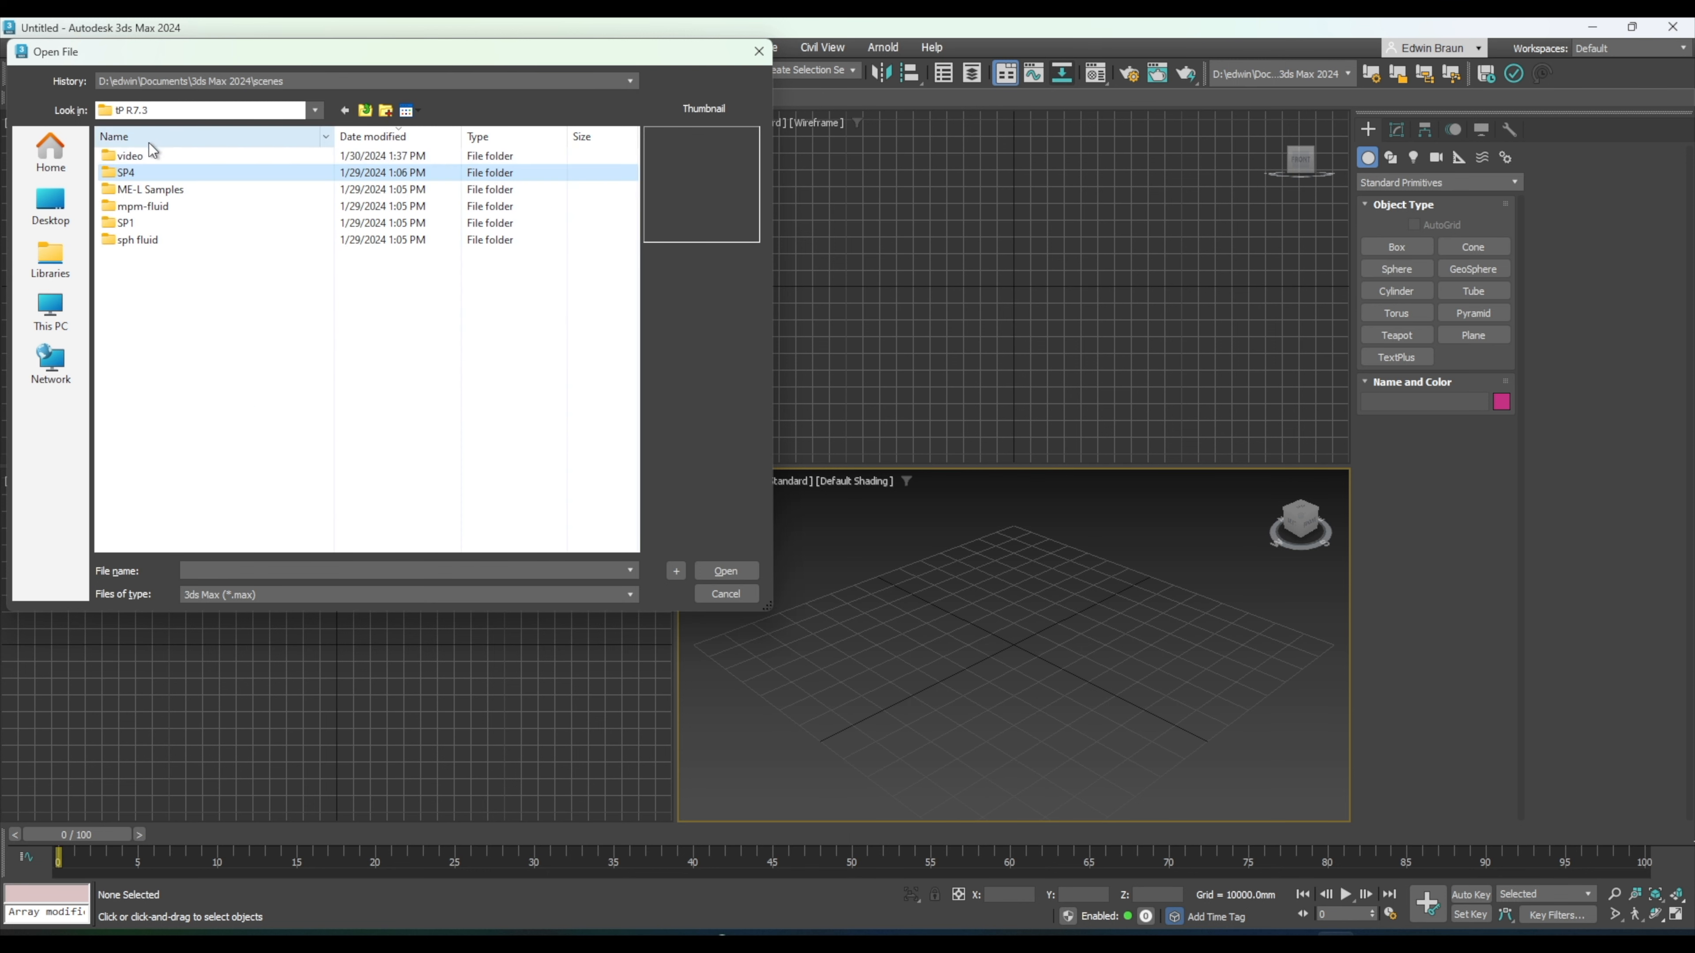
{"action": "double_click", "coordinate": [153, 155]}
{"action": "left_click", "coordinate": [159, 156]}
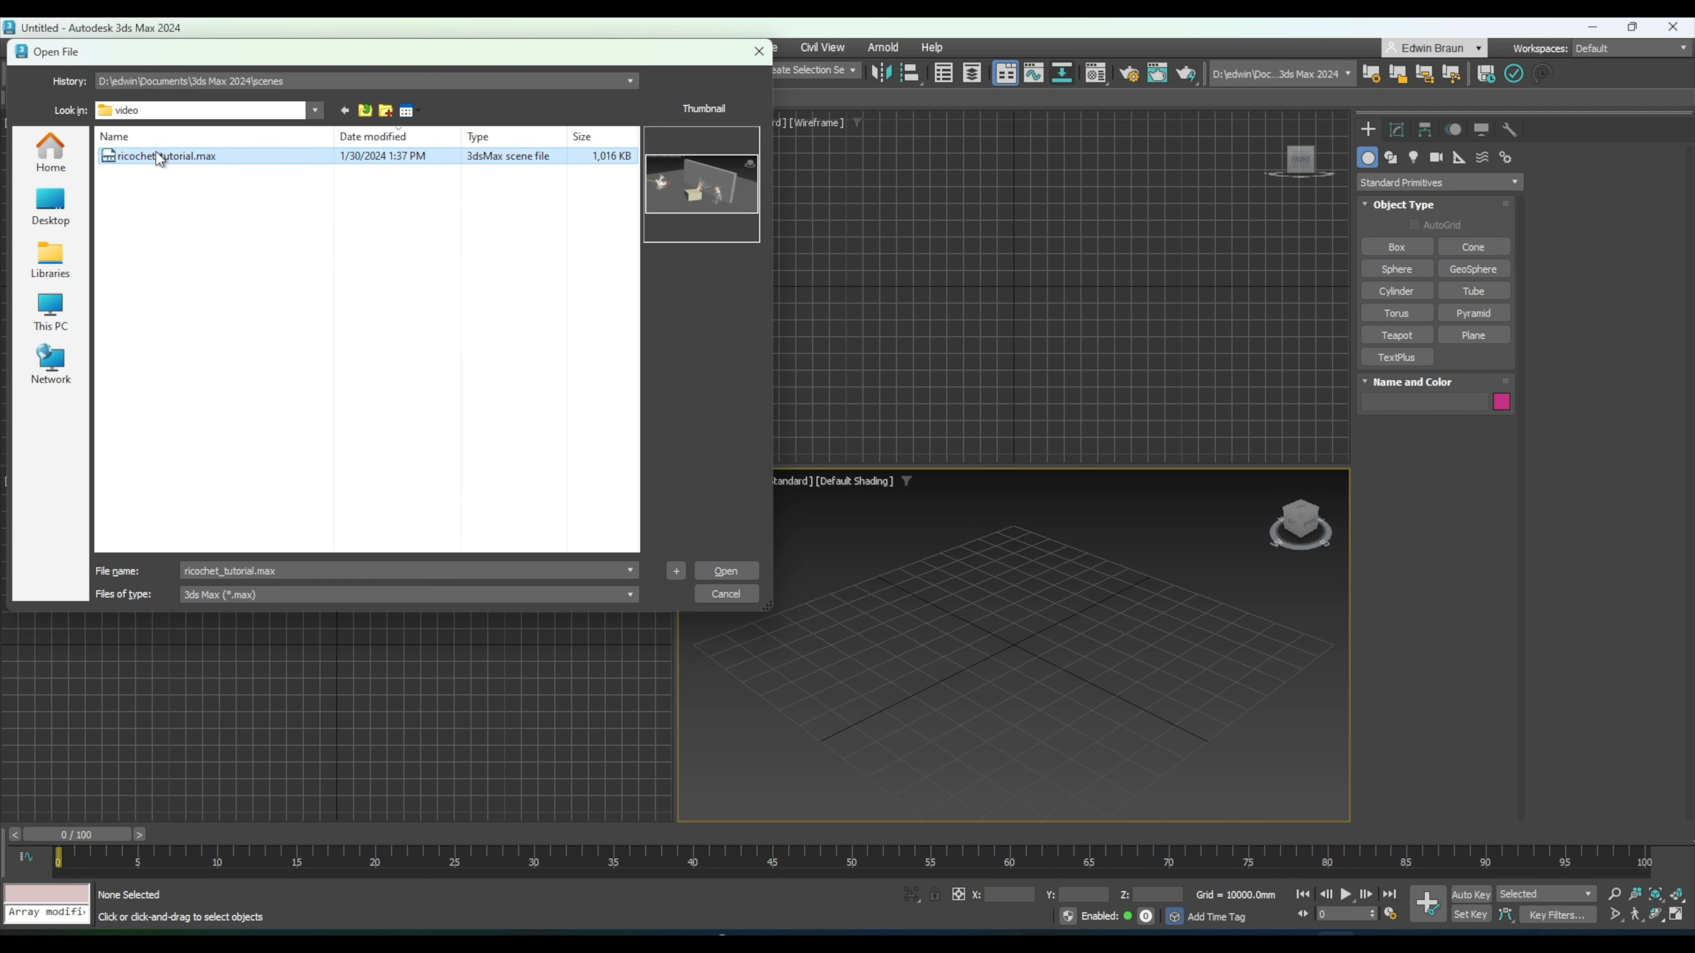
{"action": "left_click", "coordinate": [159, 158]}
{"action": "left_click", "coordinate": [724, 570]}
{"action": "left_click", "coordinate": [738, 572]}
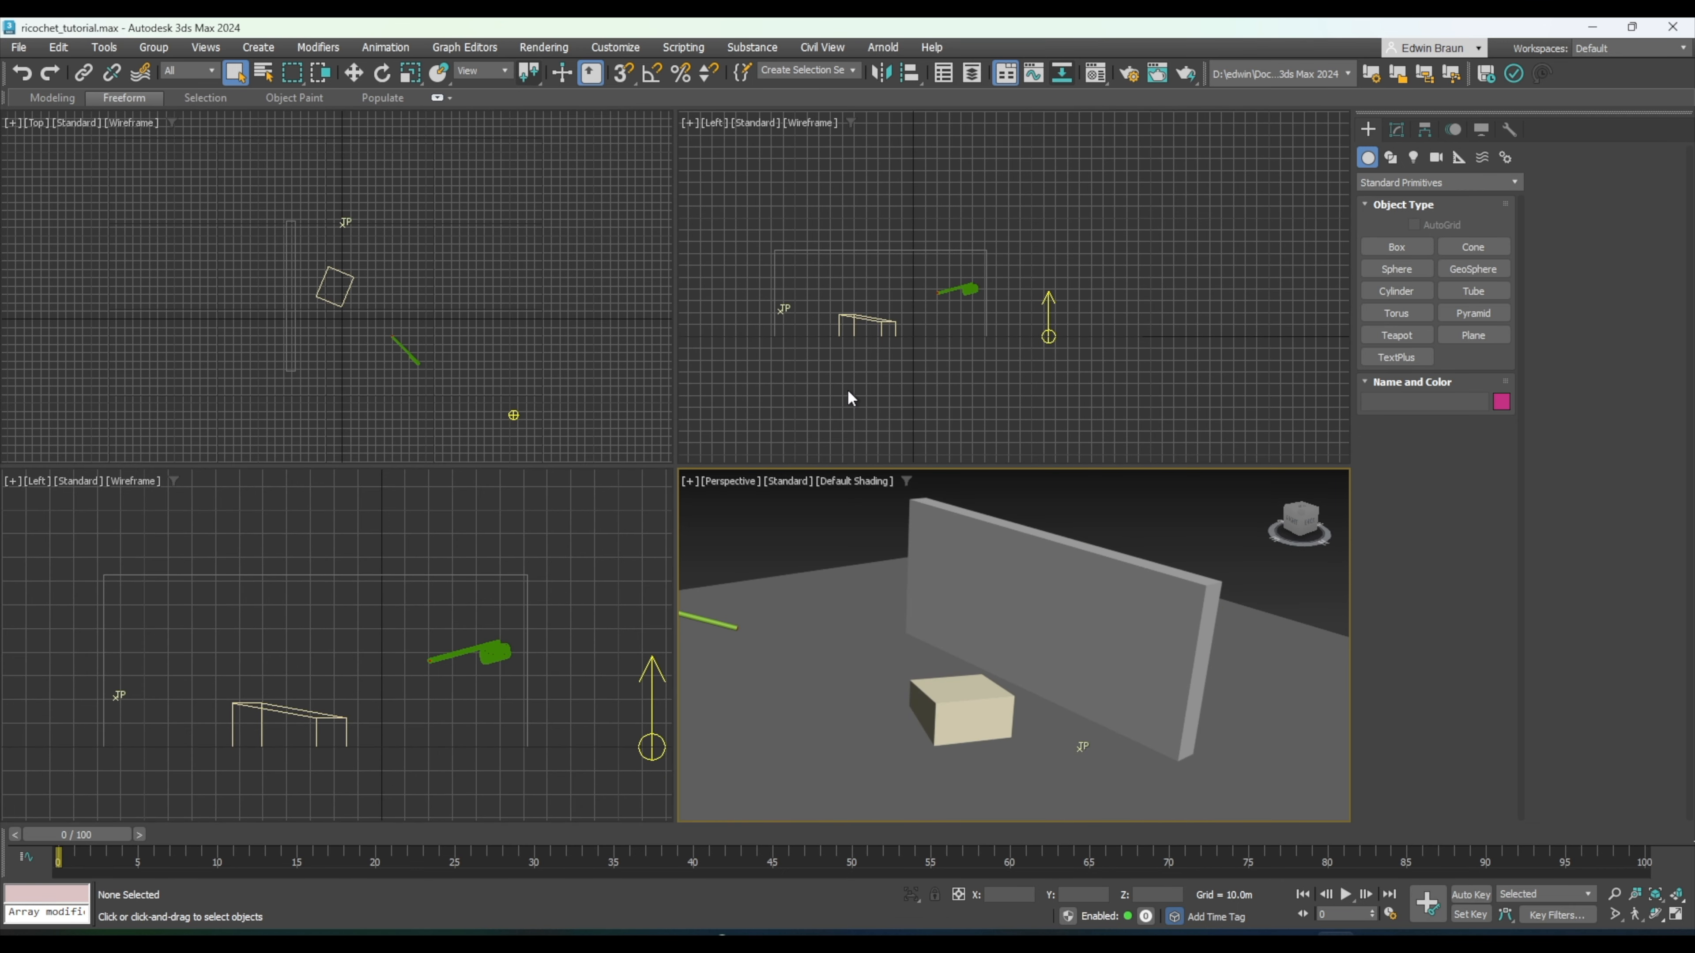
- Select the Thinking001 particle system and list the default layer's objects in the Scene Explorer
{"action": "left_click", "coordinate": [782, 310]}
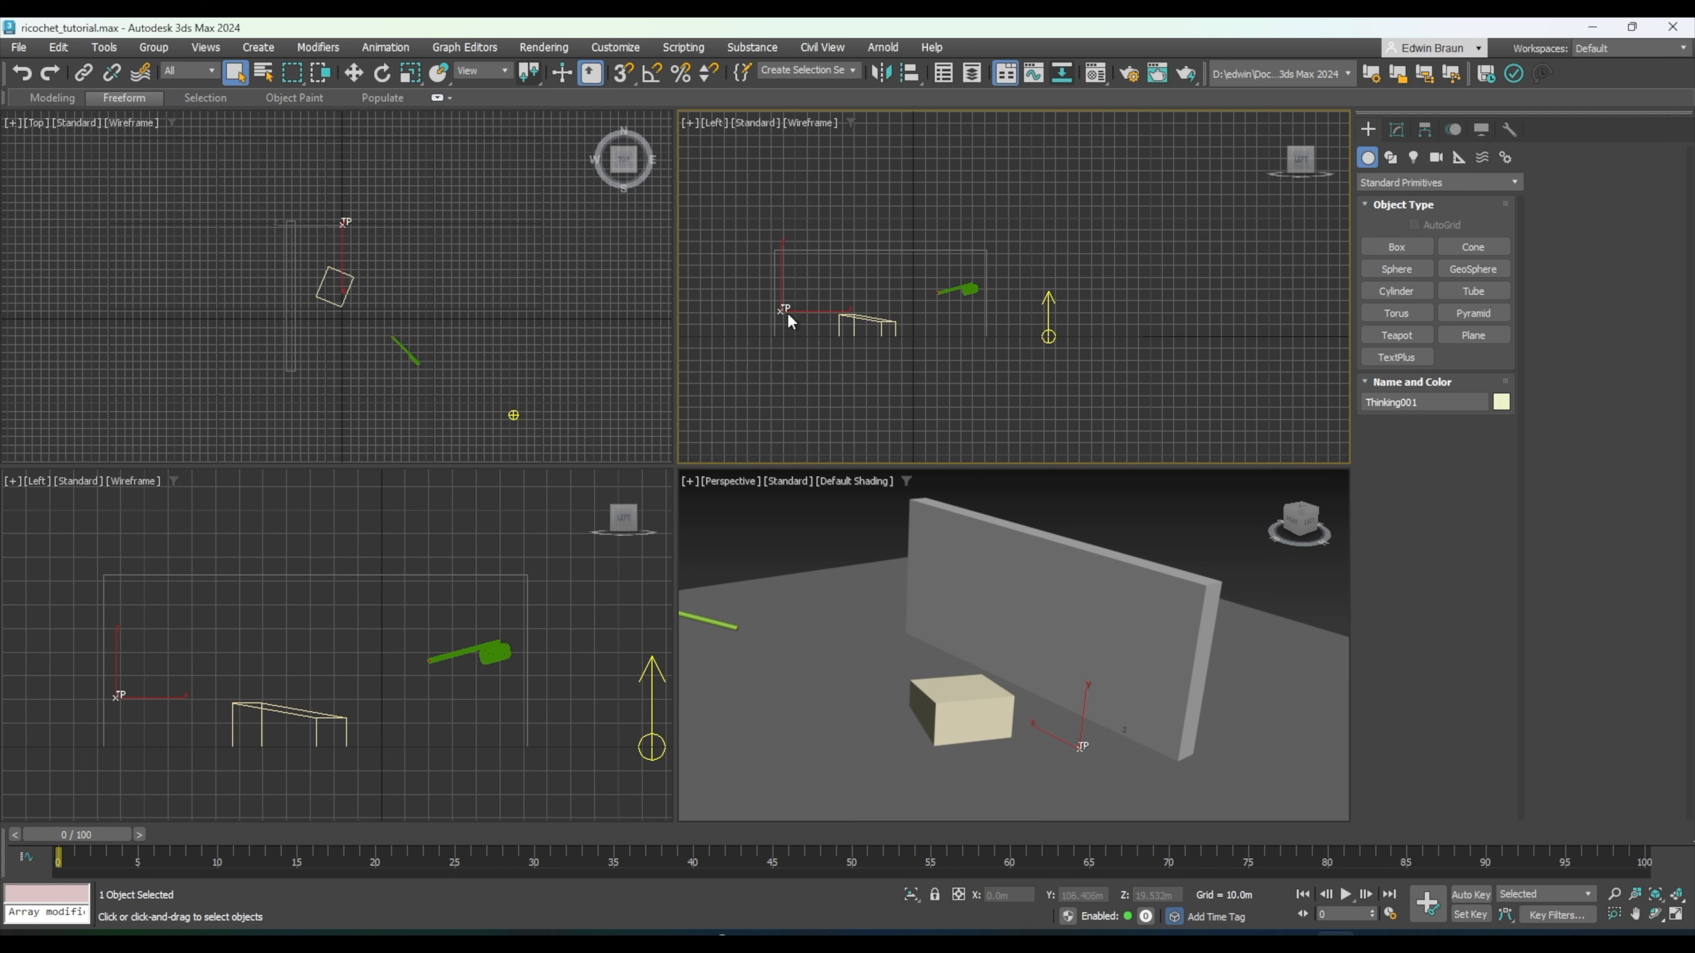
{"action": "left_click", "coordinate": [941, 77]}
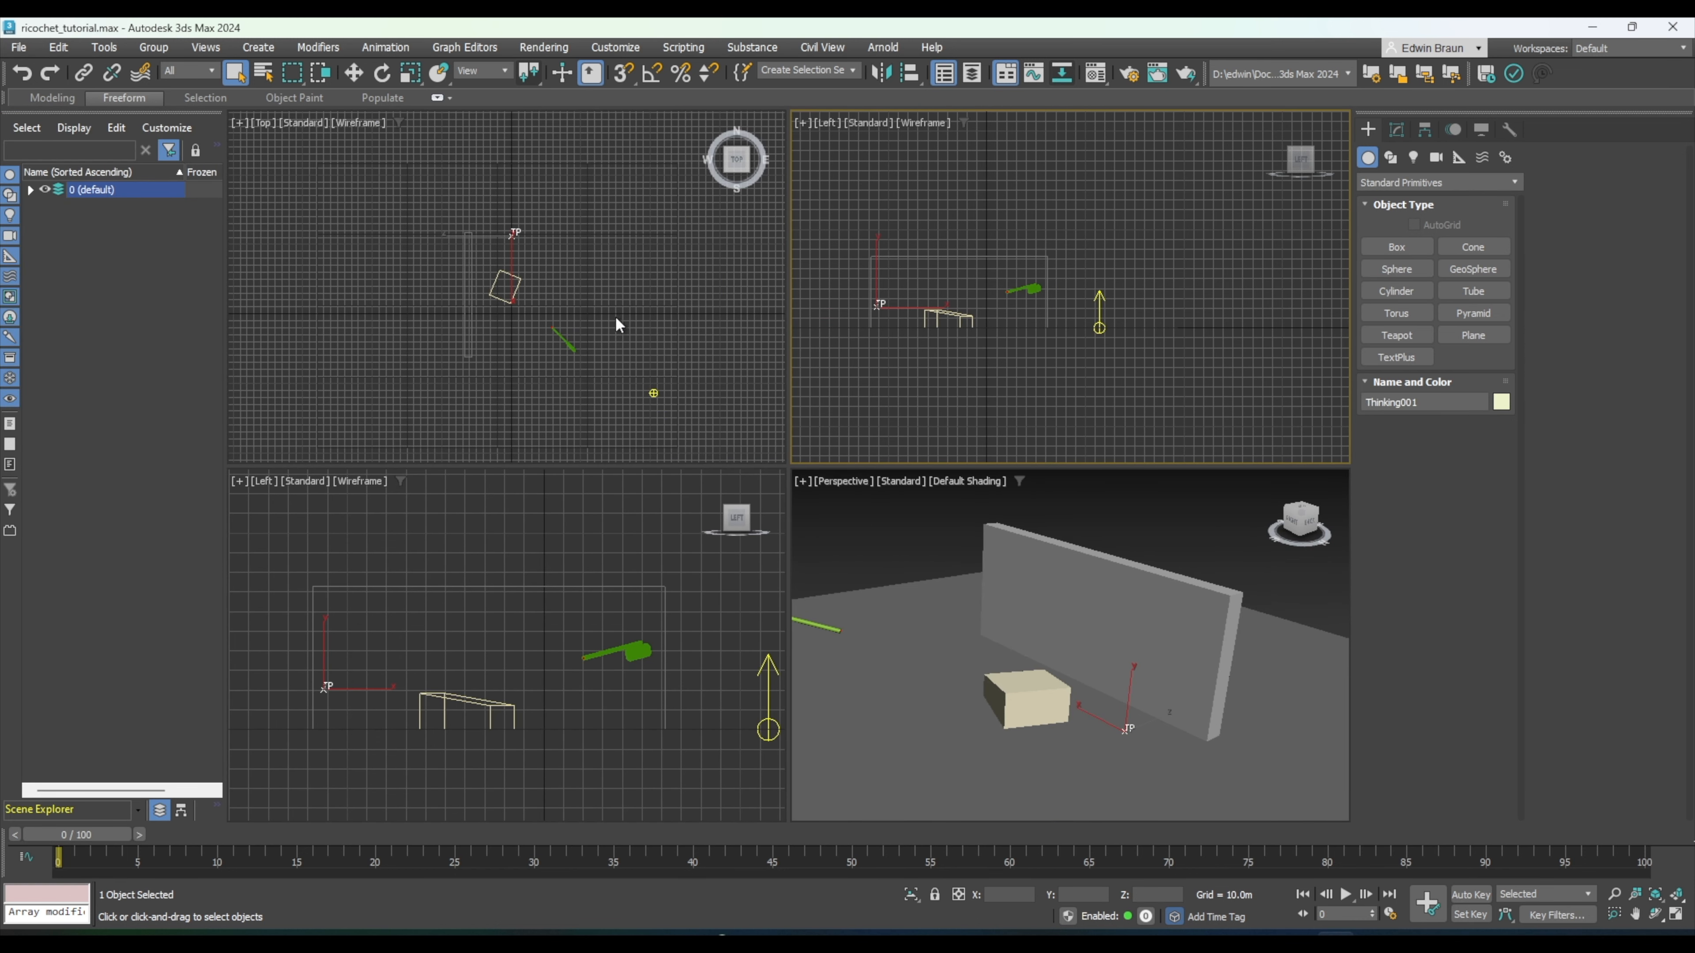
{"action": "left_click", "coordinate": [30, 190]}
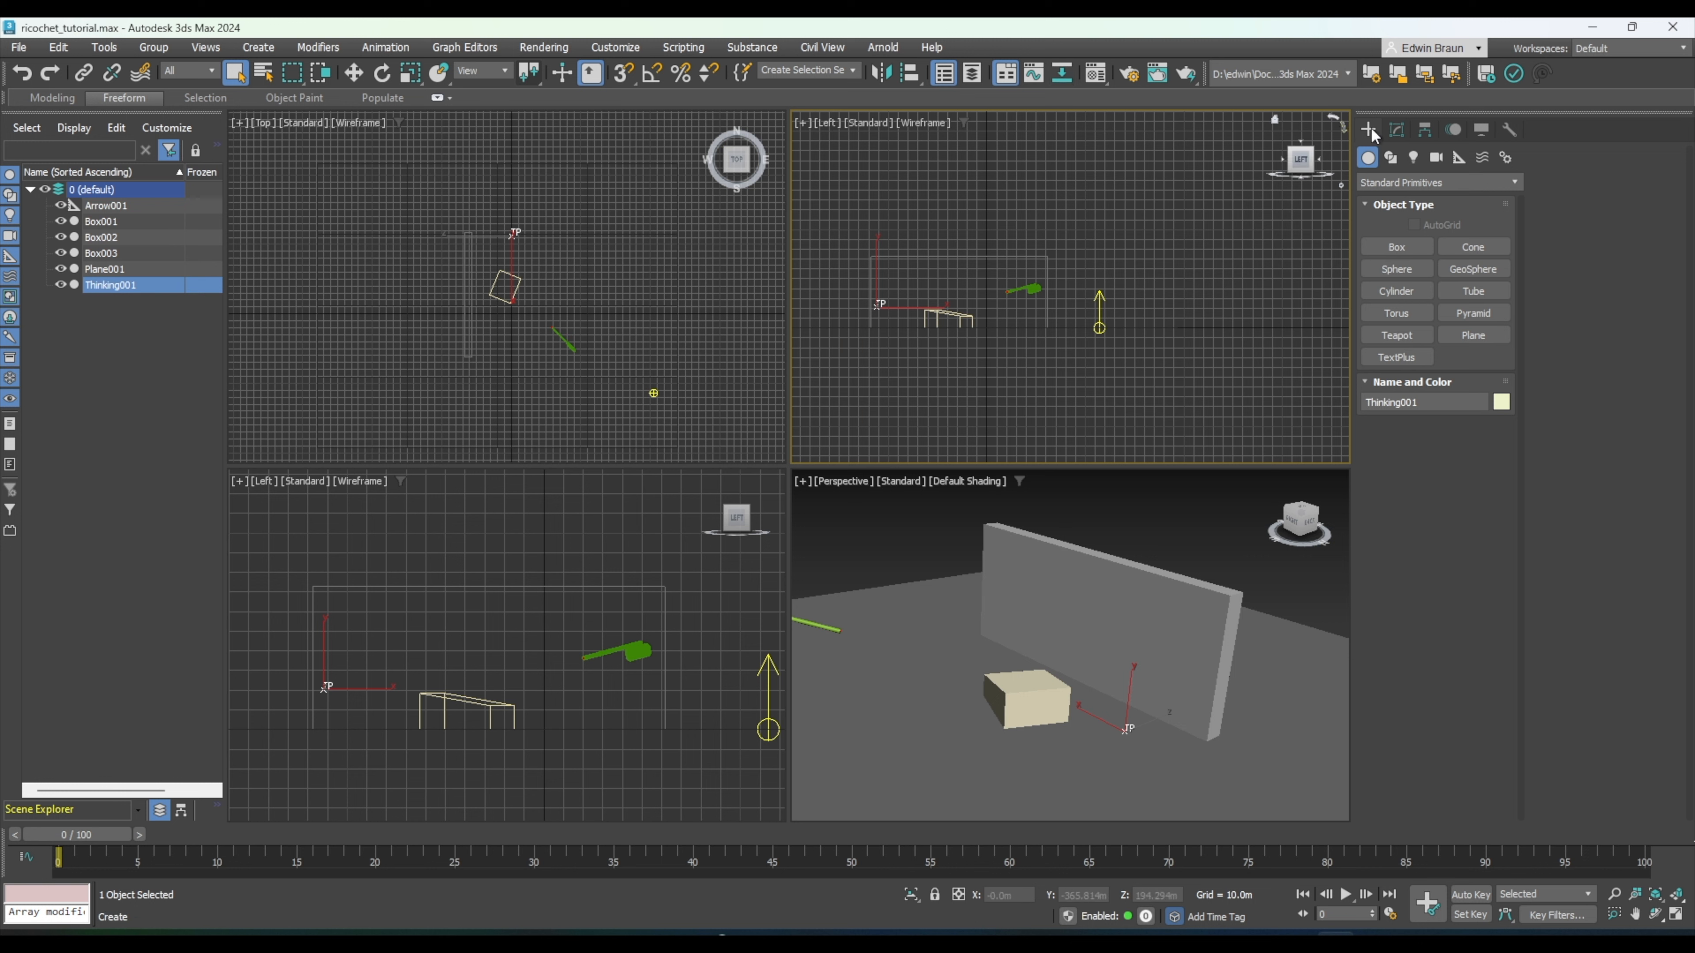
- Examine the create dynamic set in Thinking001's properties, with the dynamic sets tree collapsed to its main branches, and close the editor
{"action": "left_click", "coordinate": [1399, 130]}
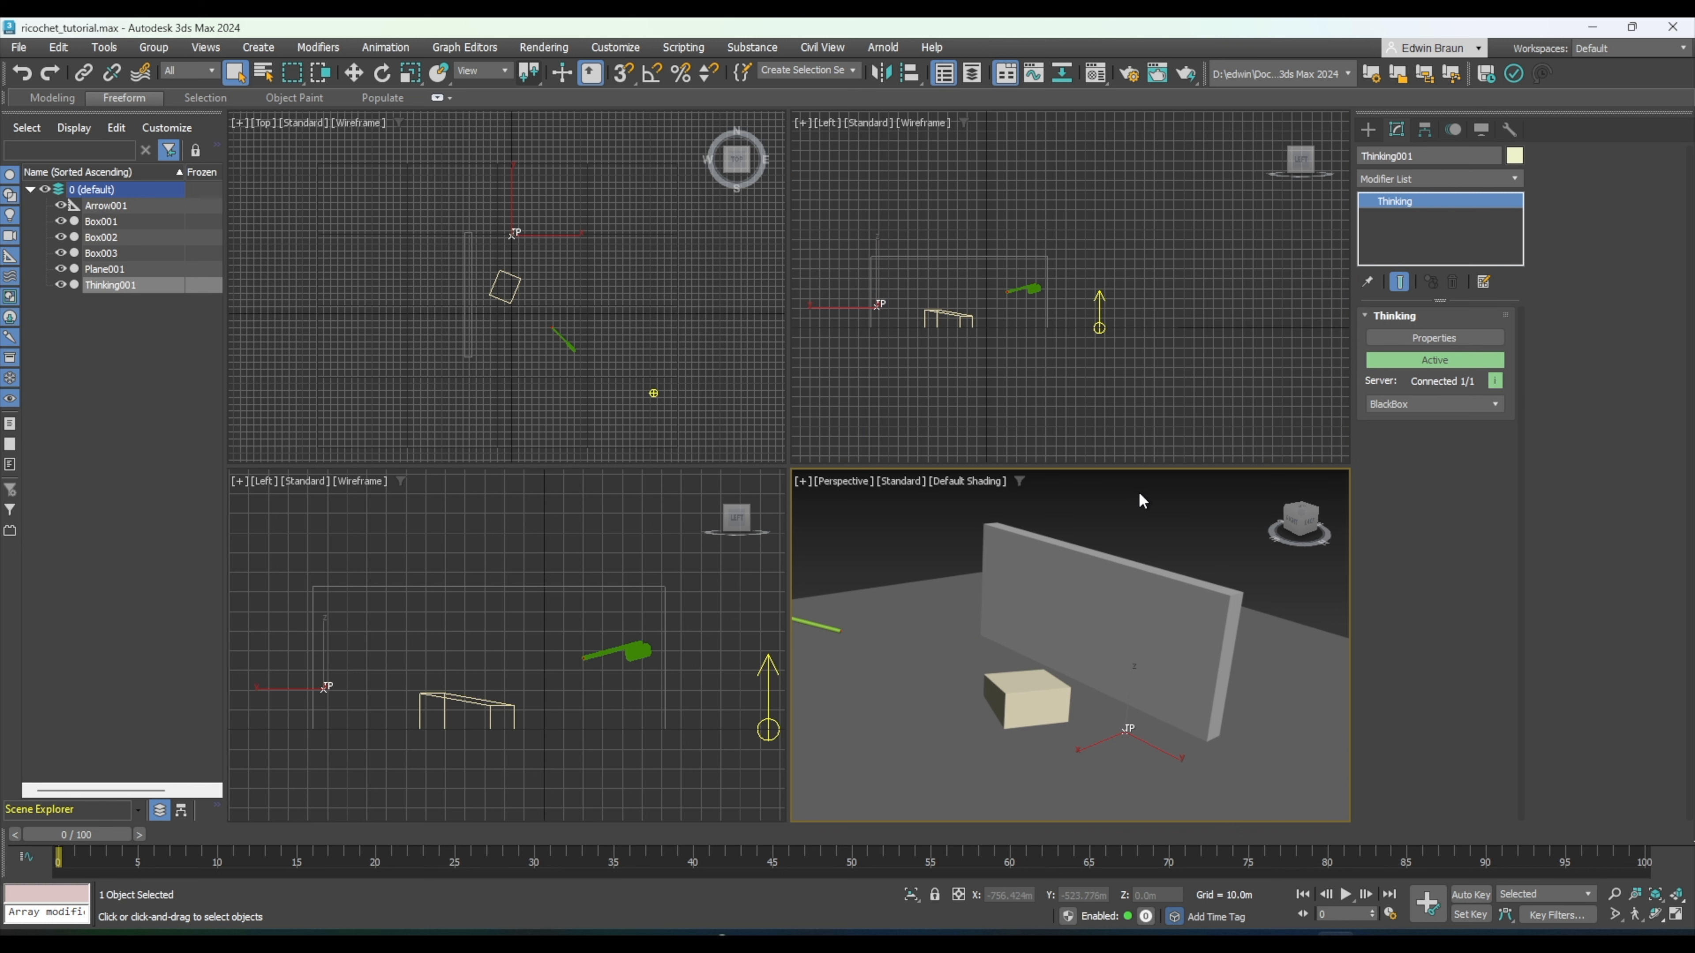
{"action": "left_click", "coordinate": [1441, 336]}
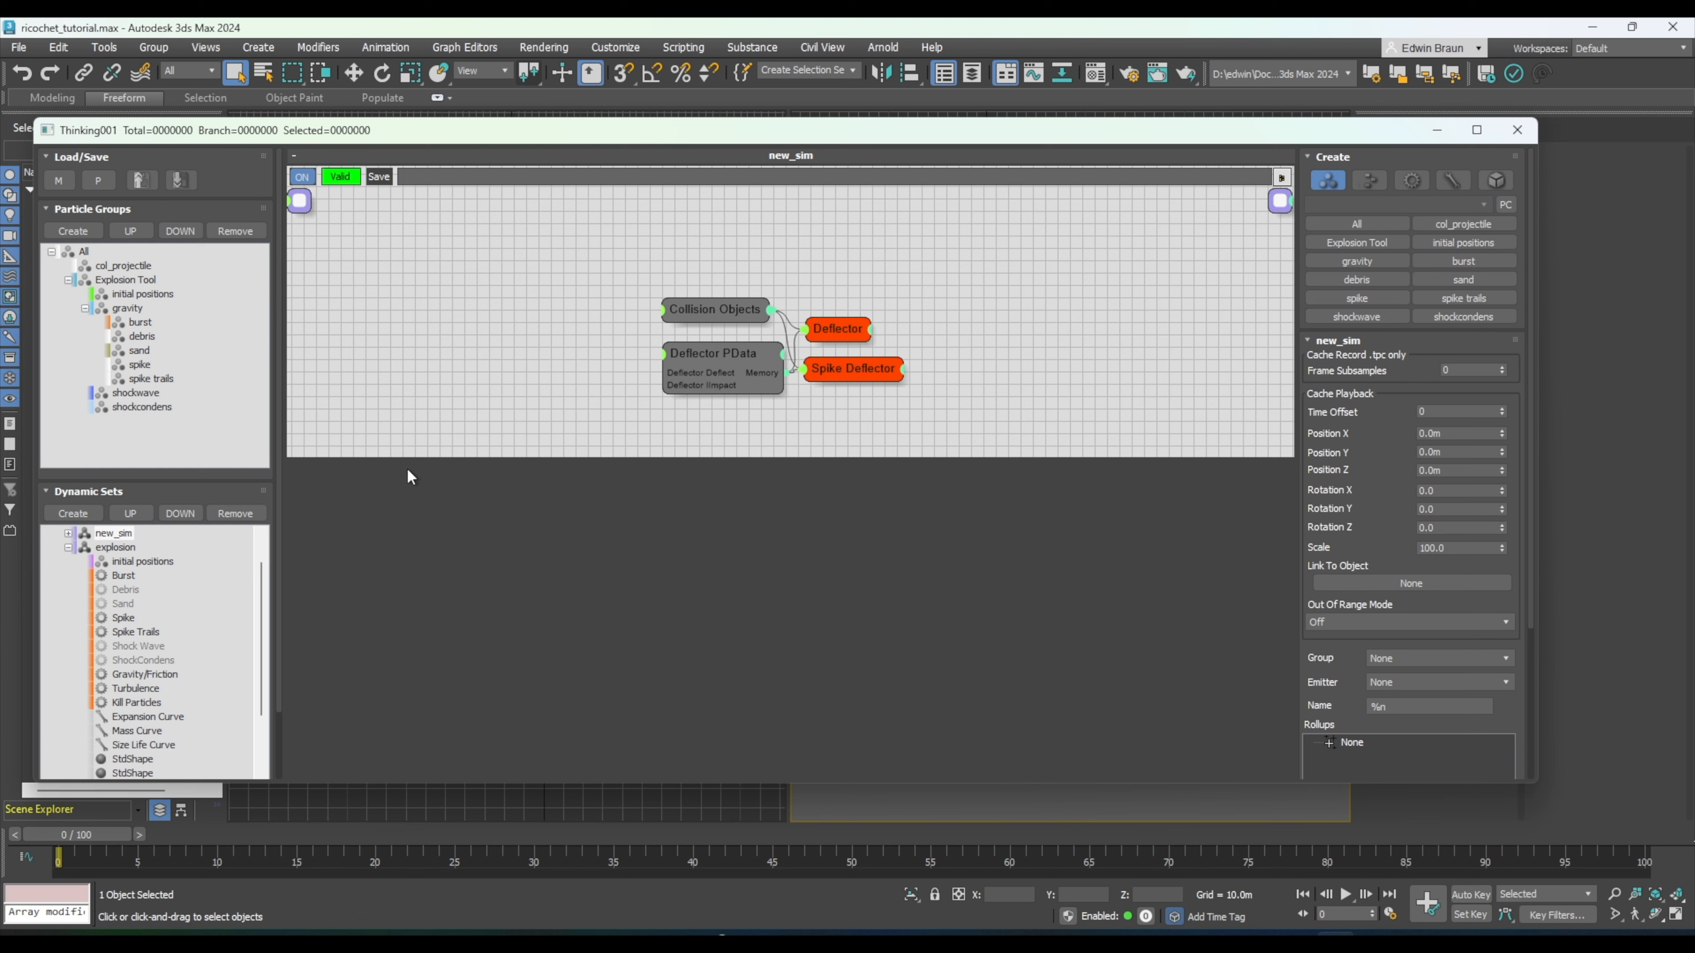
{"action": "left_click", "coordinate": [68, 547]}
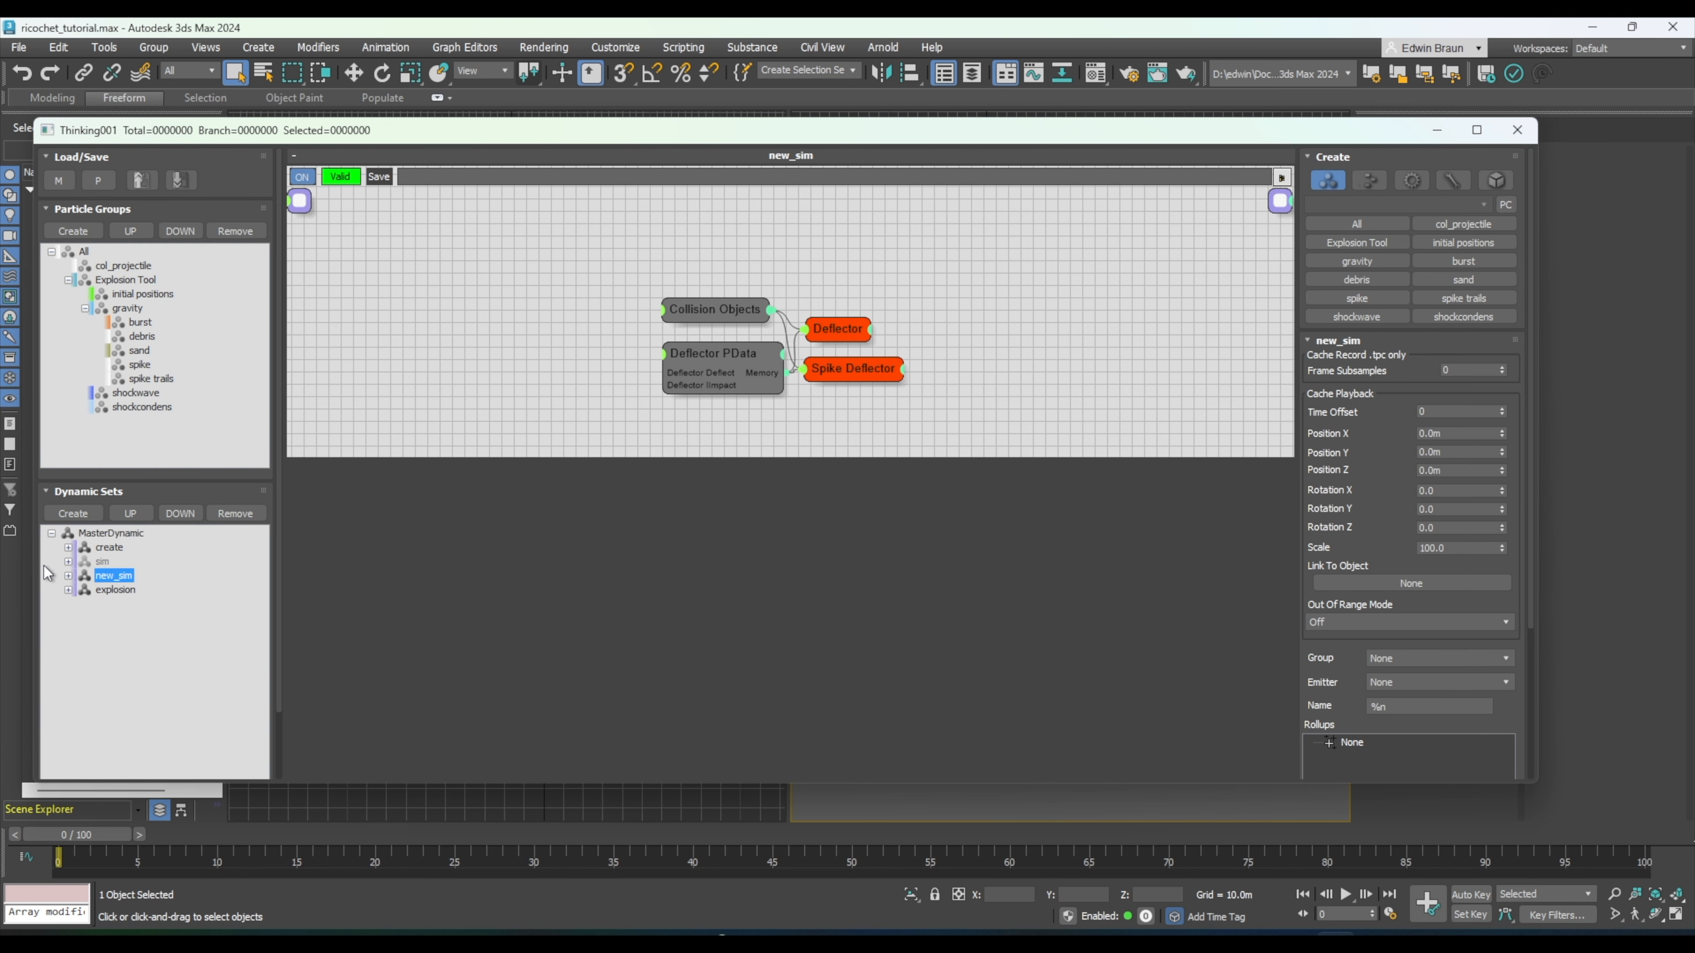
{"action": "left_click", "coordinate": [100, 550]}
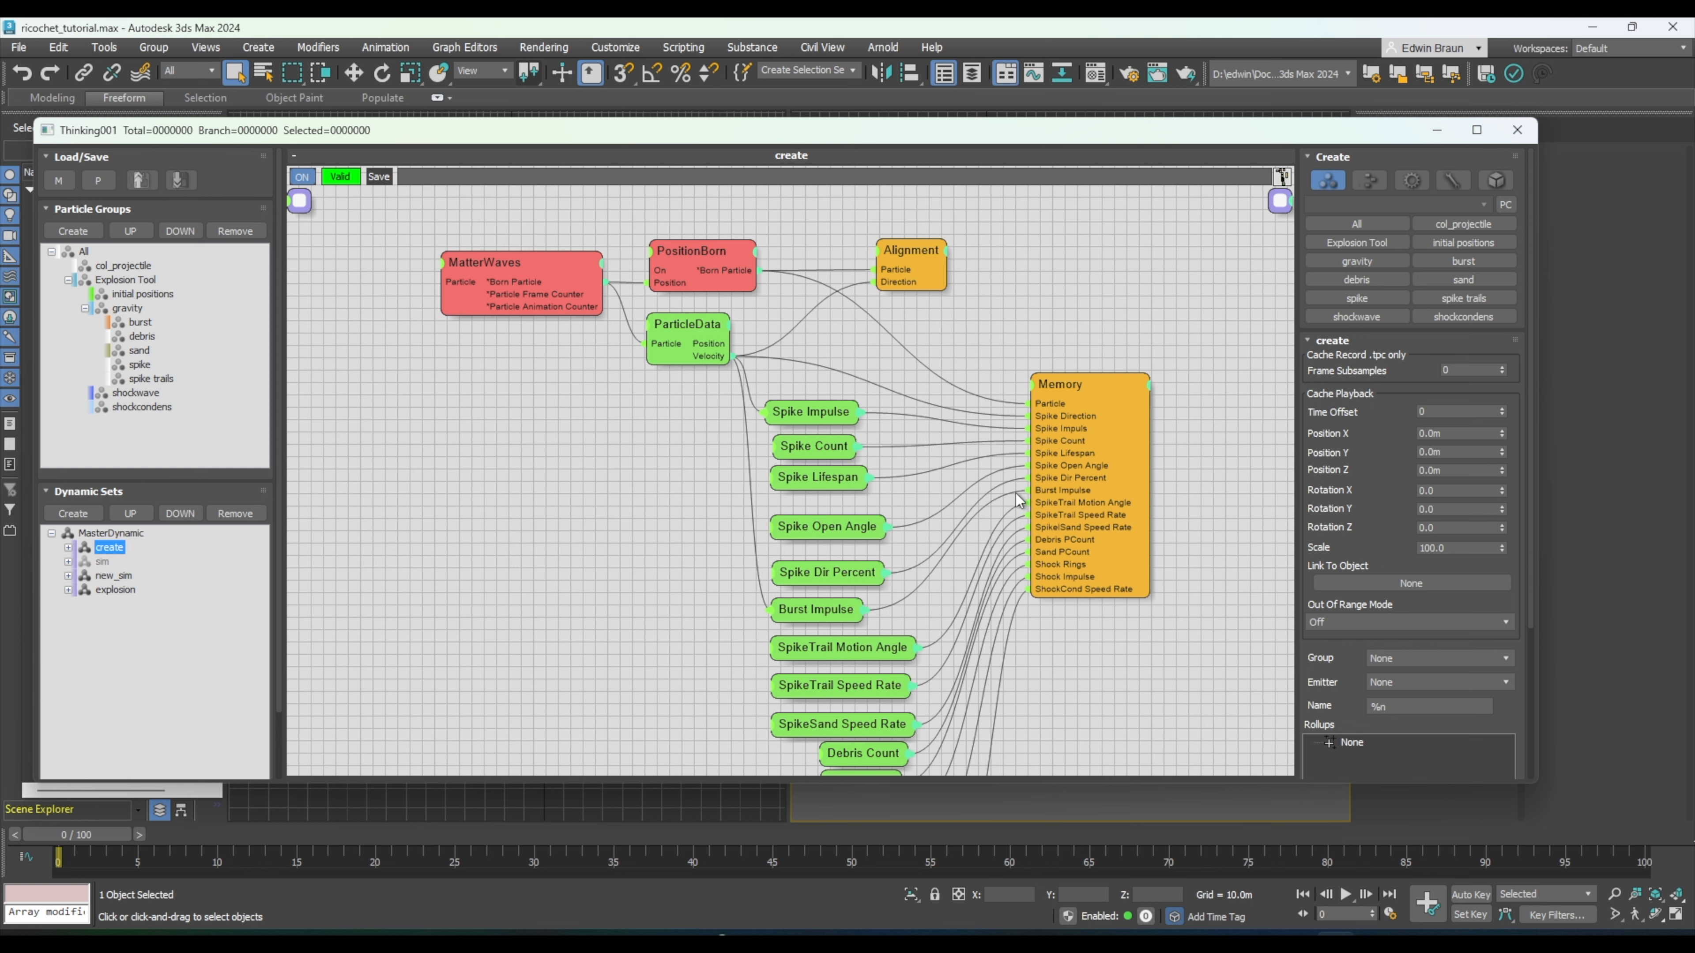
{"action": "left_click", "coordinate": [1518, 132]}
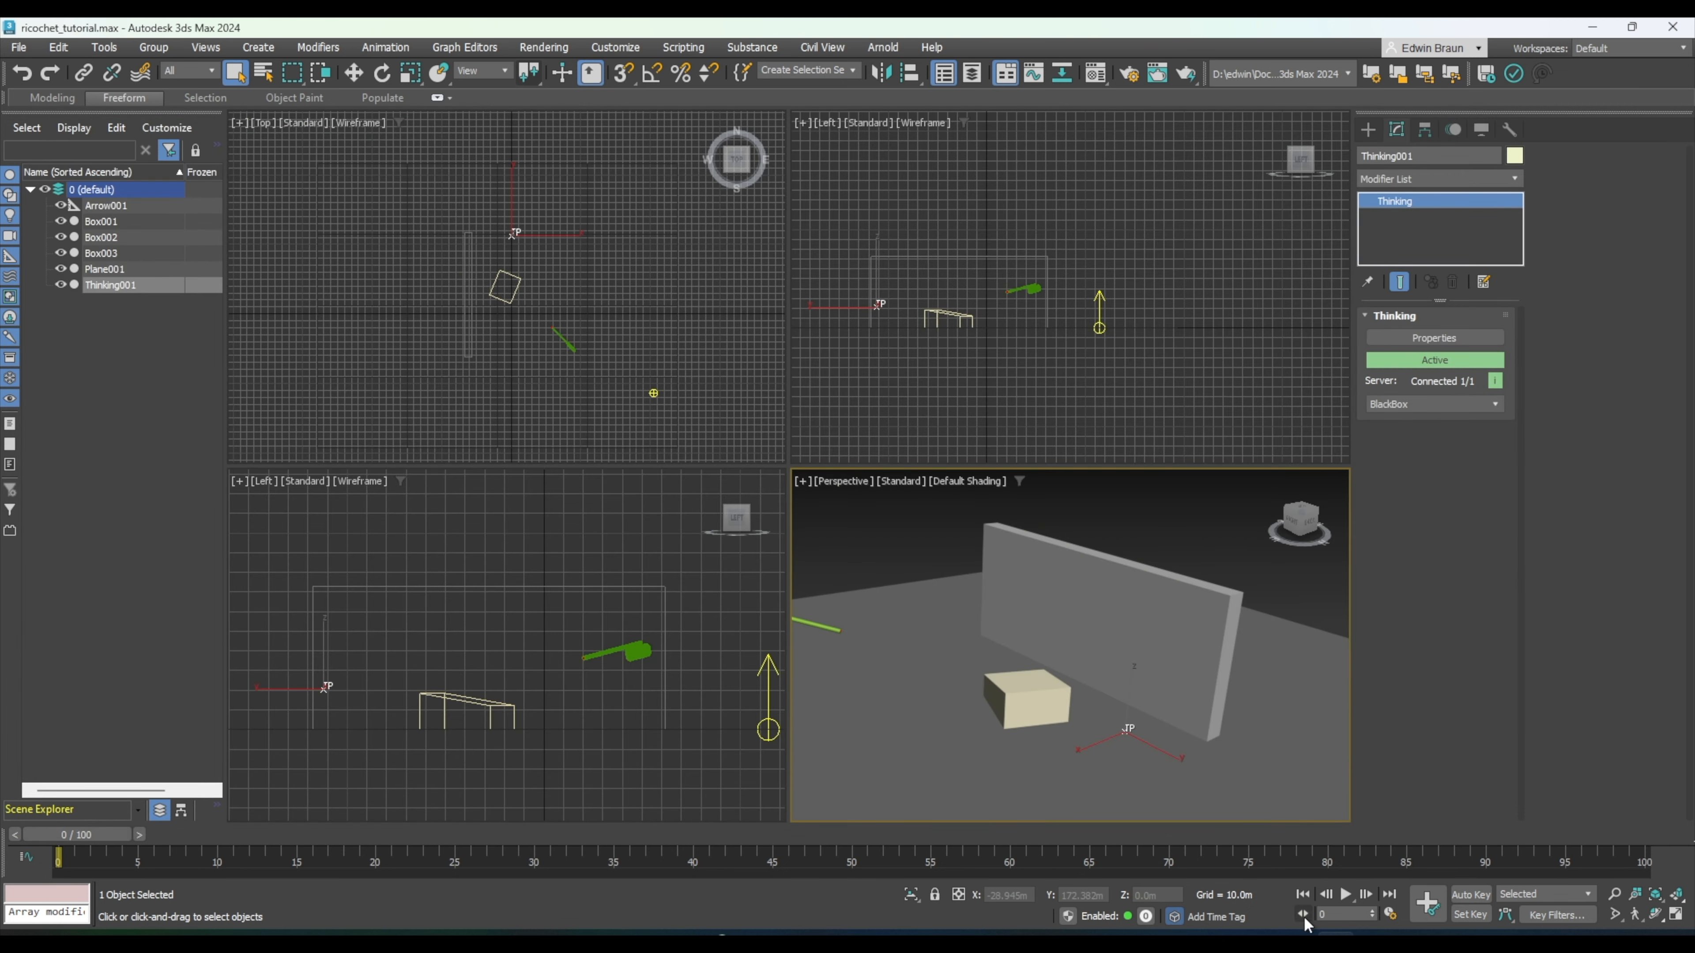
- Play the ricochet animation to watch the particle impacts, stop it and return to frame 0
{"action": "left_click", "coordinate": [1351, 894]}
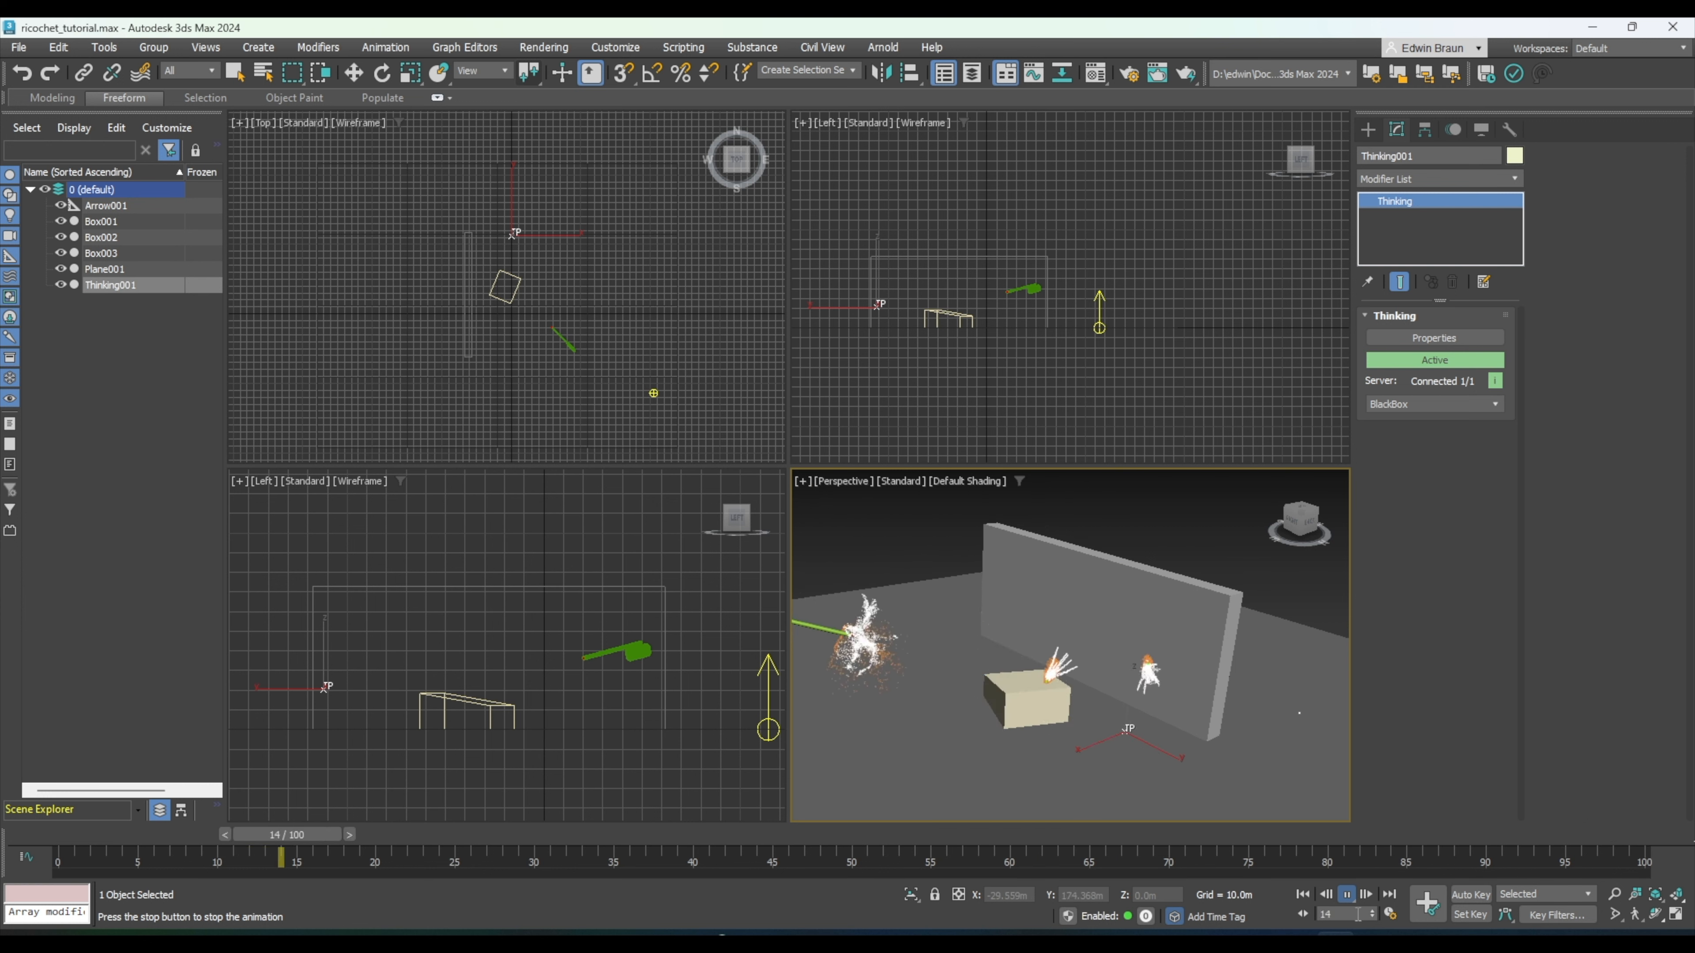
{"action": "left_click", "coordinate": [1349, 895]}
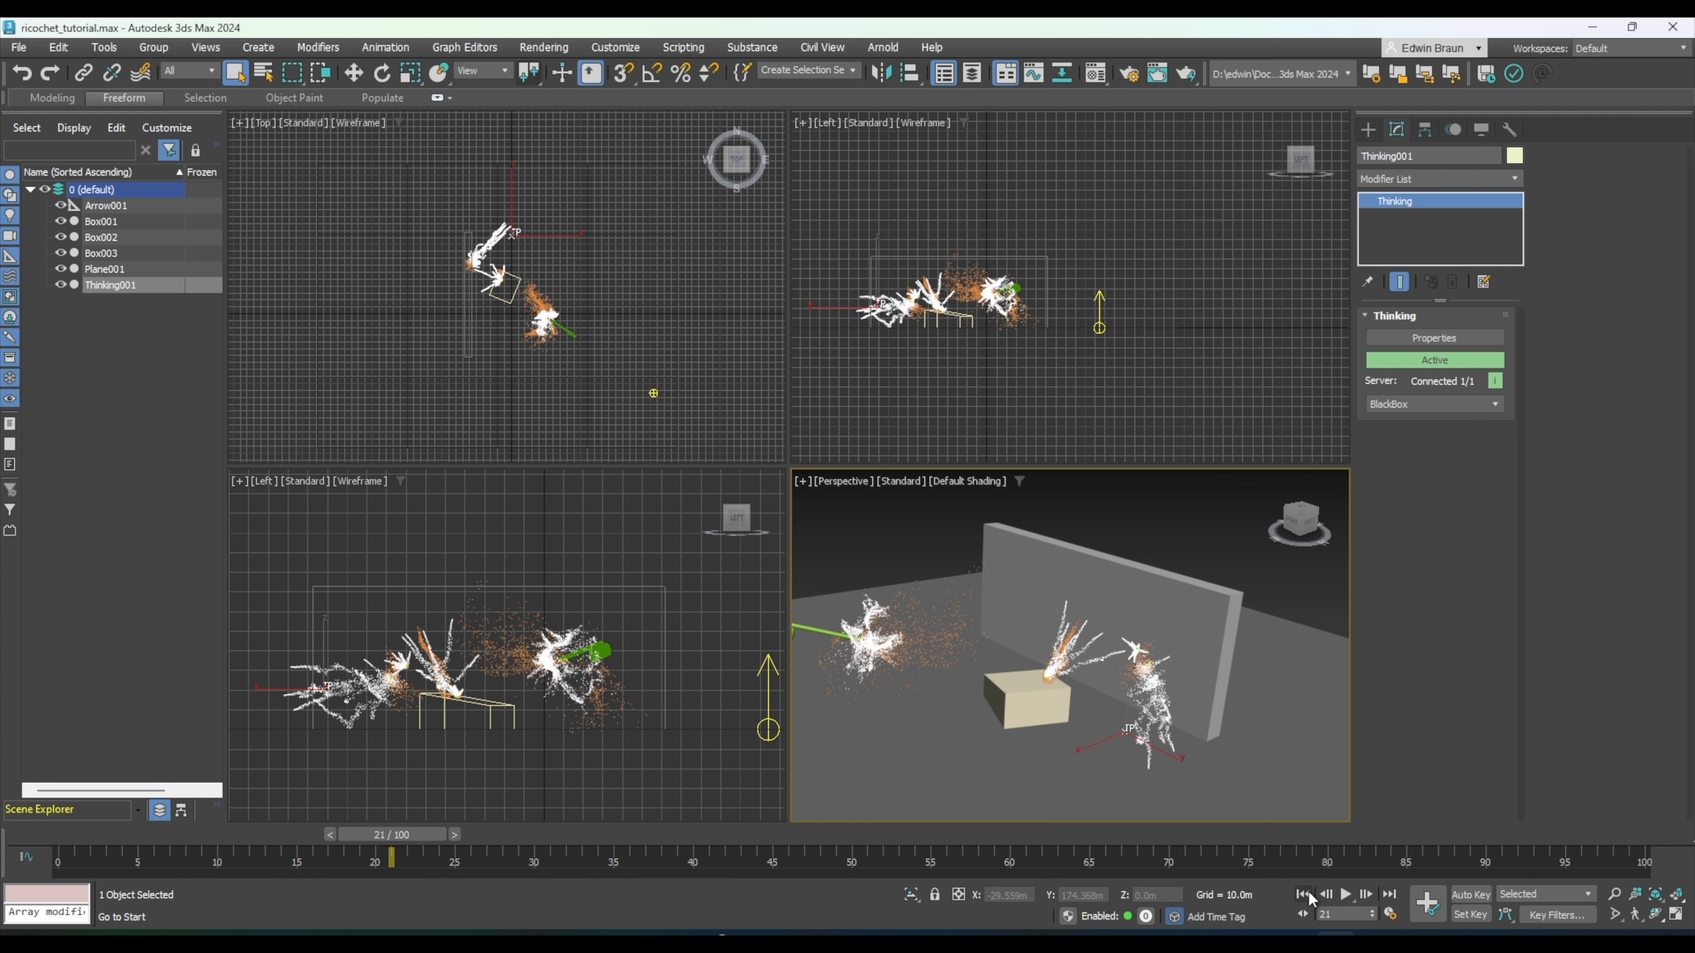
{"action": "left_click", "coordinate": [1303, 894]}
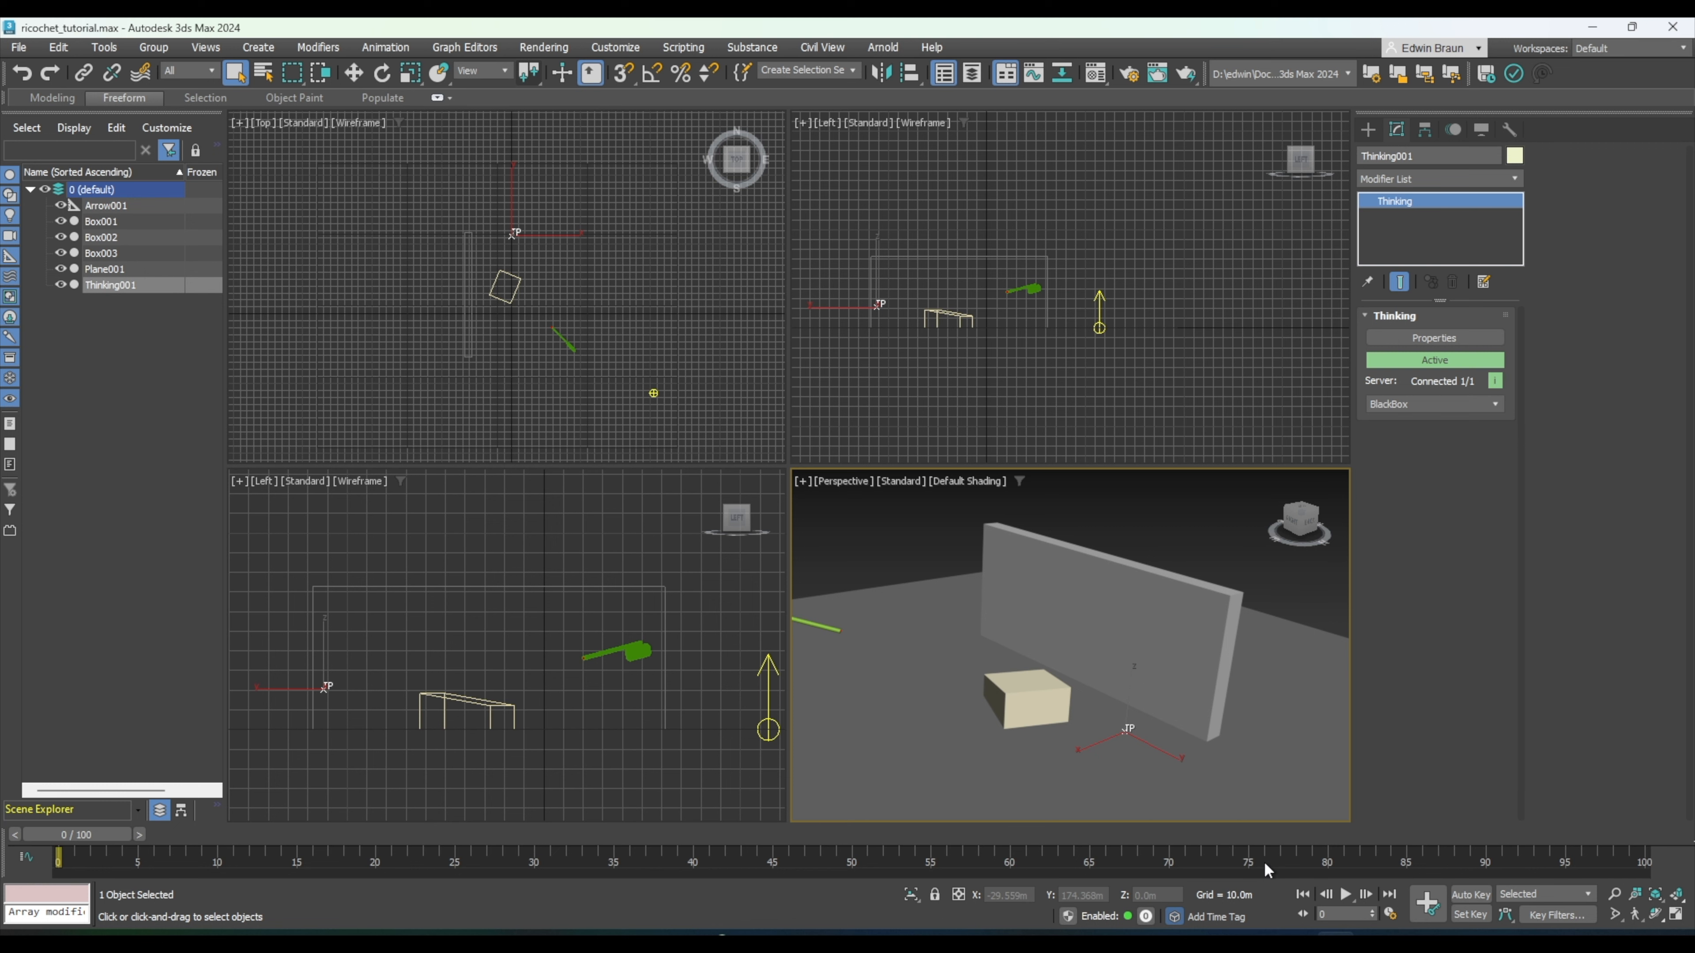
- Reopen Thinking001's properties and show the settings of the MatterWaves node in the create dynamic set
{"action": "left_click", "coordinate": [1449, 338]}
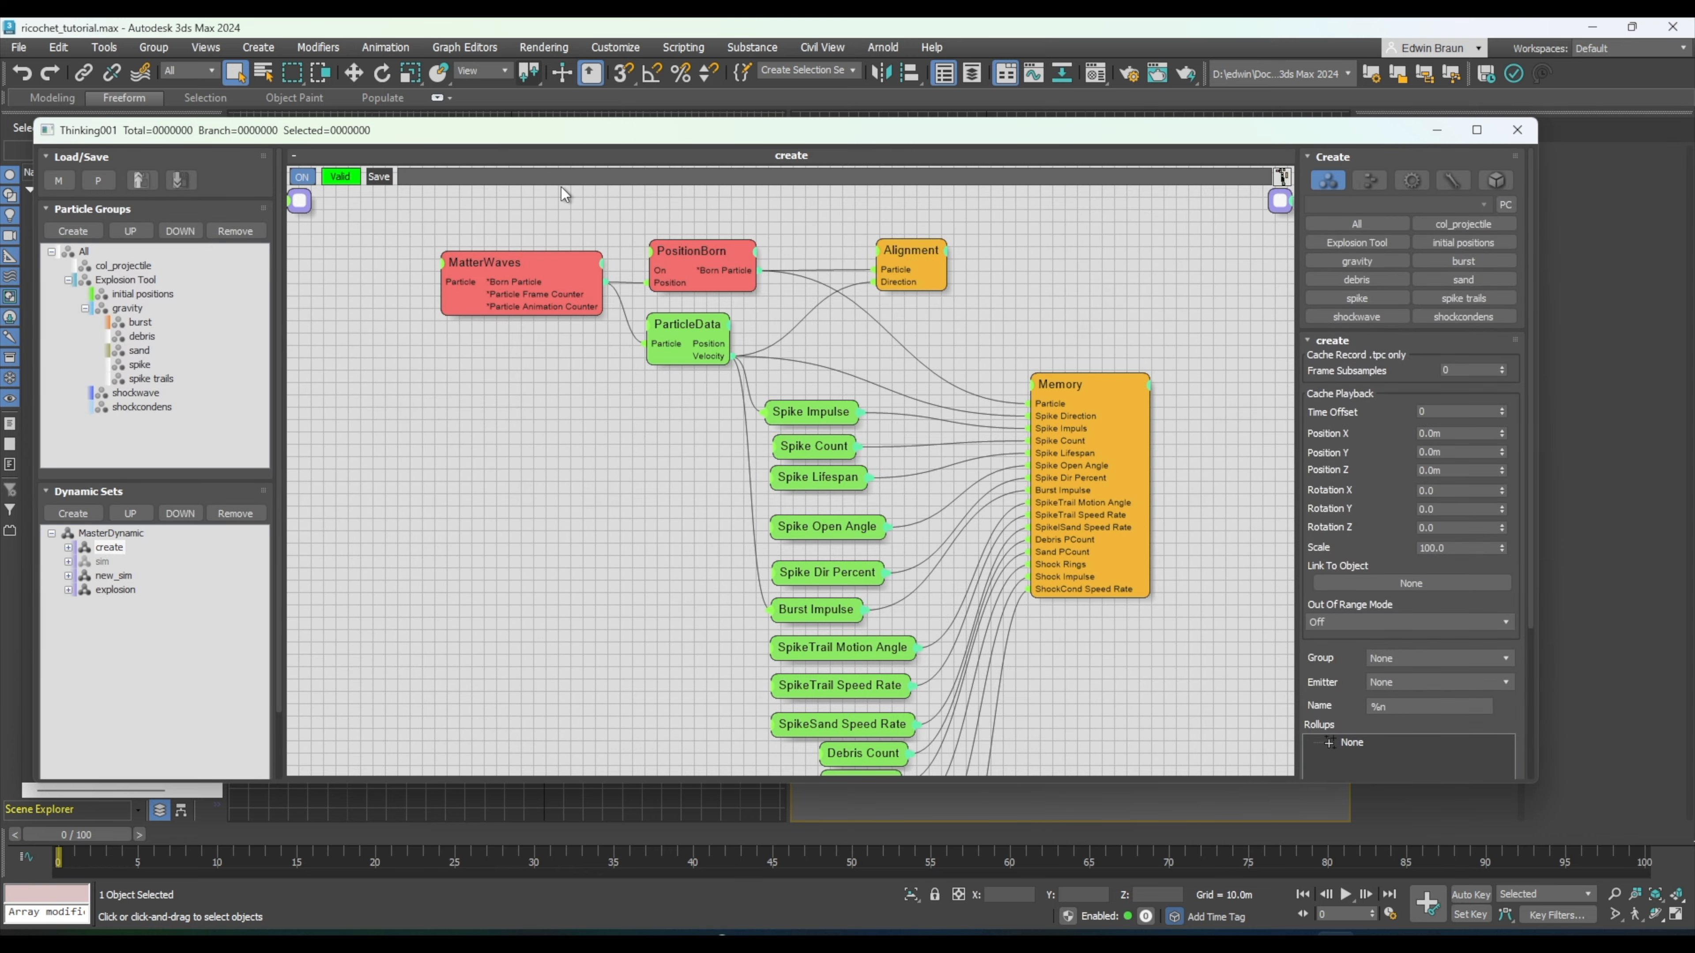
{"action": "left_click_drag", "start_coordinate": [619, 137], "coordinate": [633, 98]}
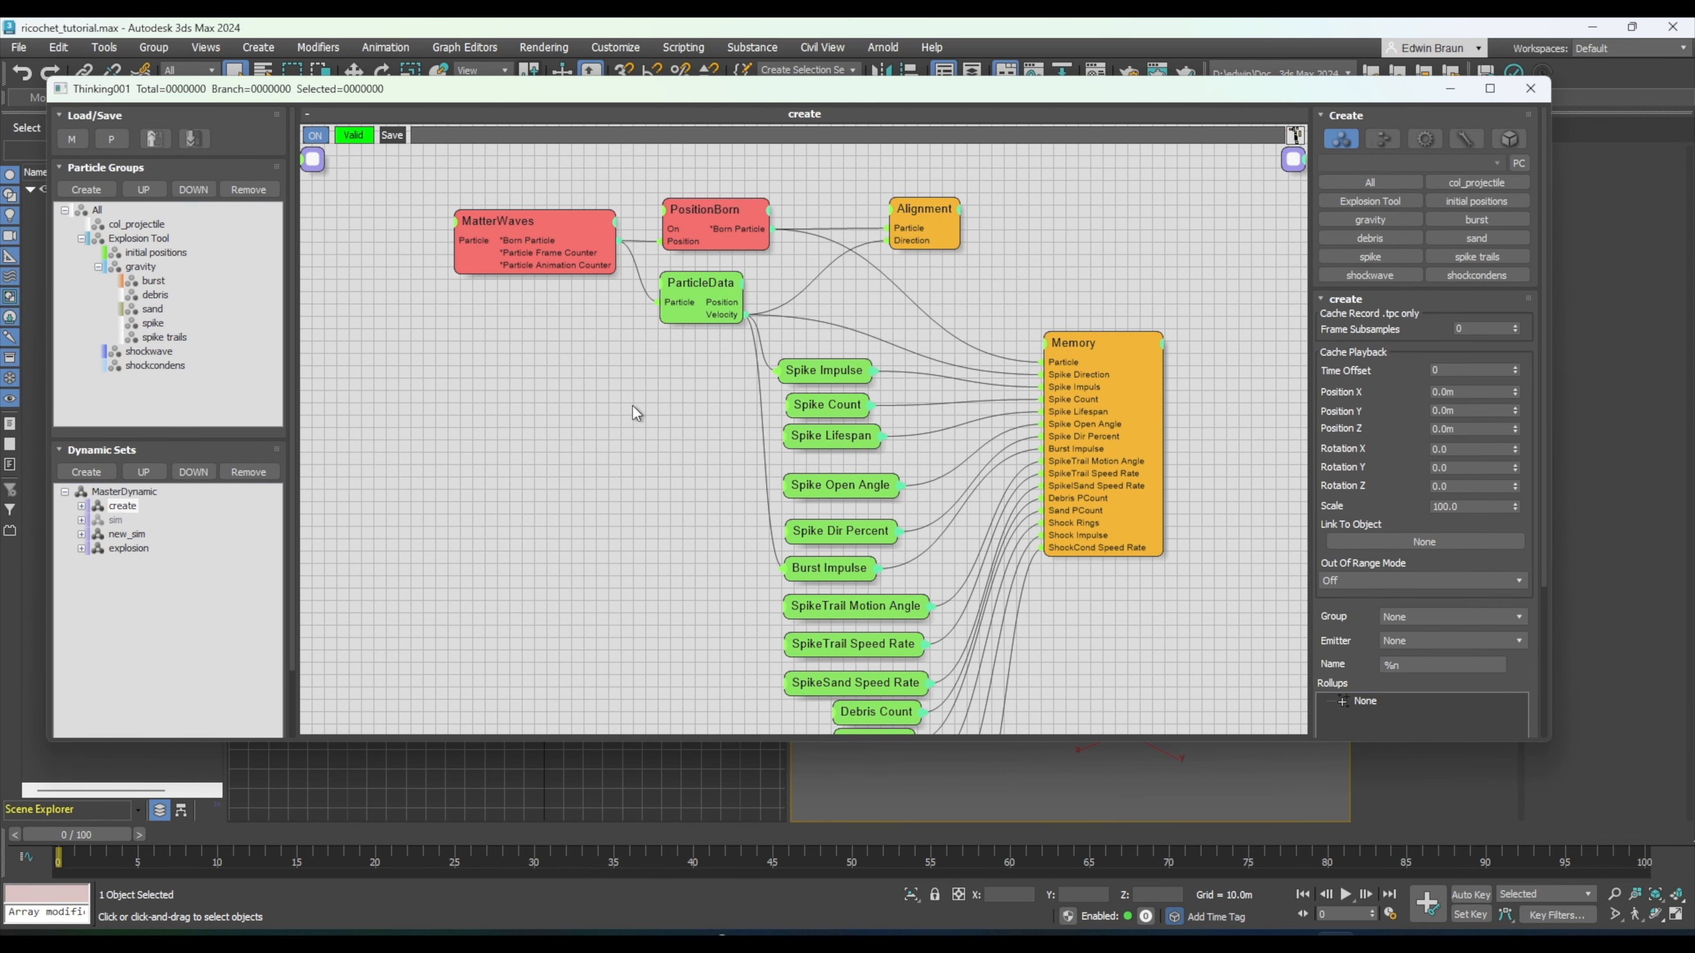
{"action": "middle_click_drag", "start_coordinate": [702, 569], "coordinate": [710, 518]}
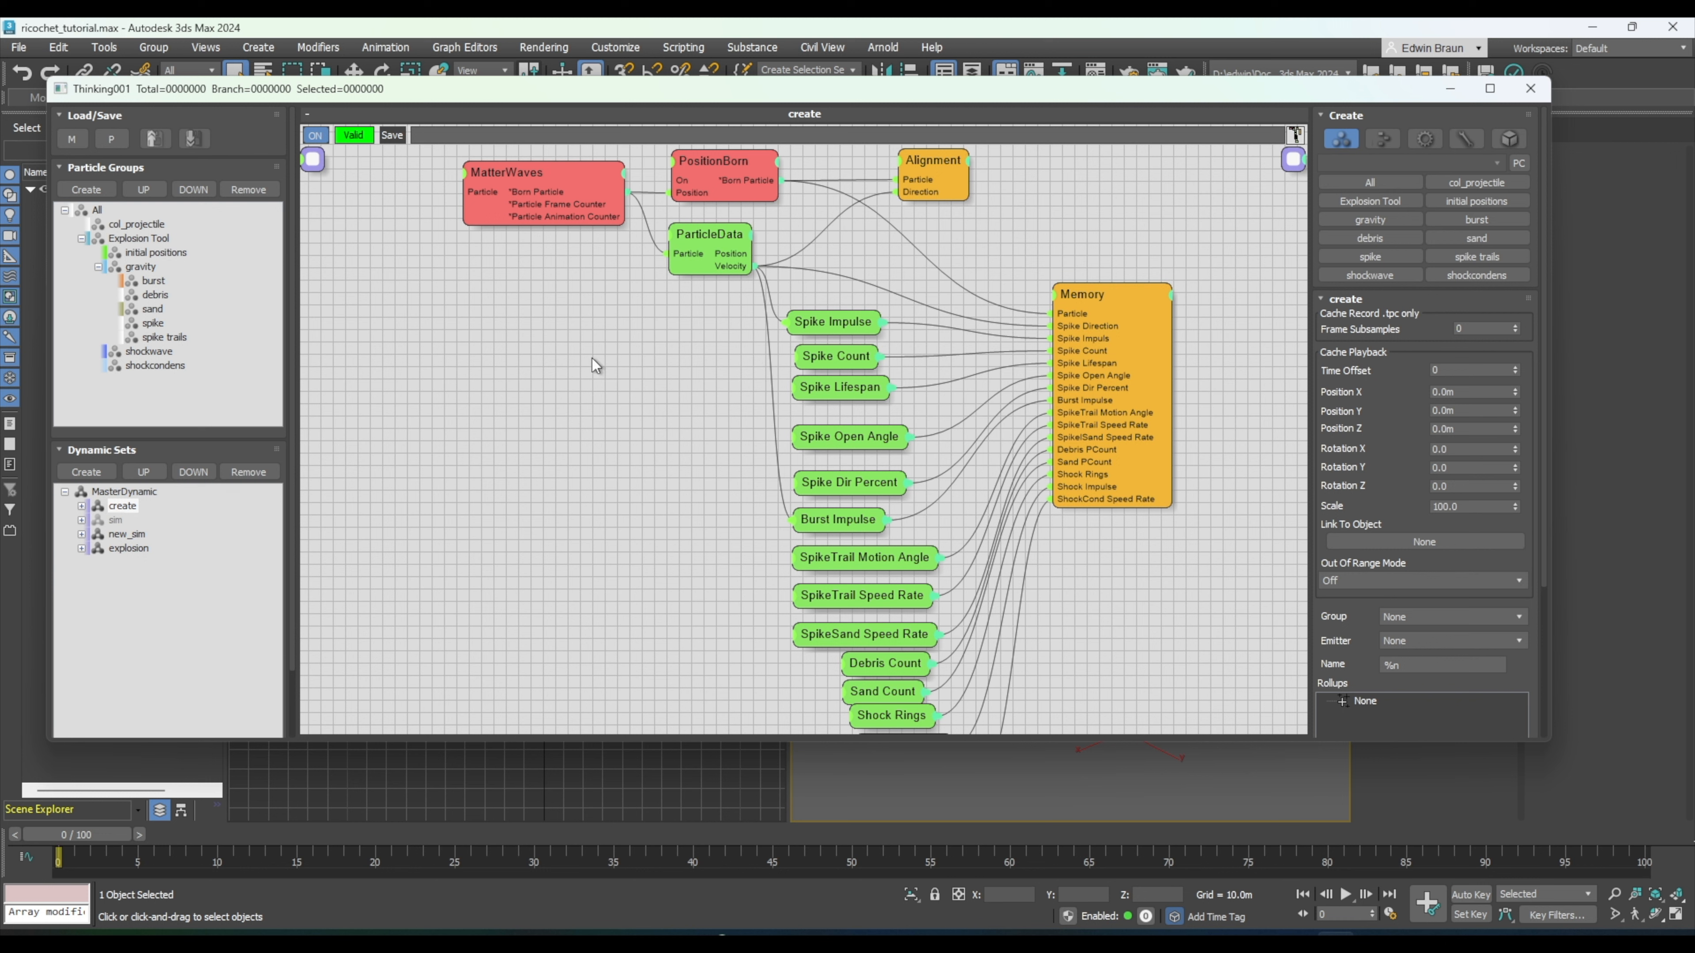
{"action": "left_click", "coordinate": [493, 175]}
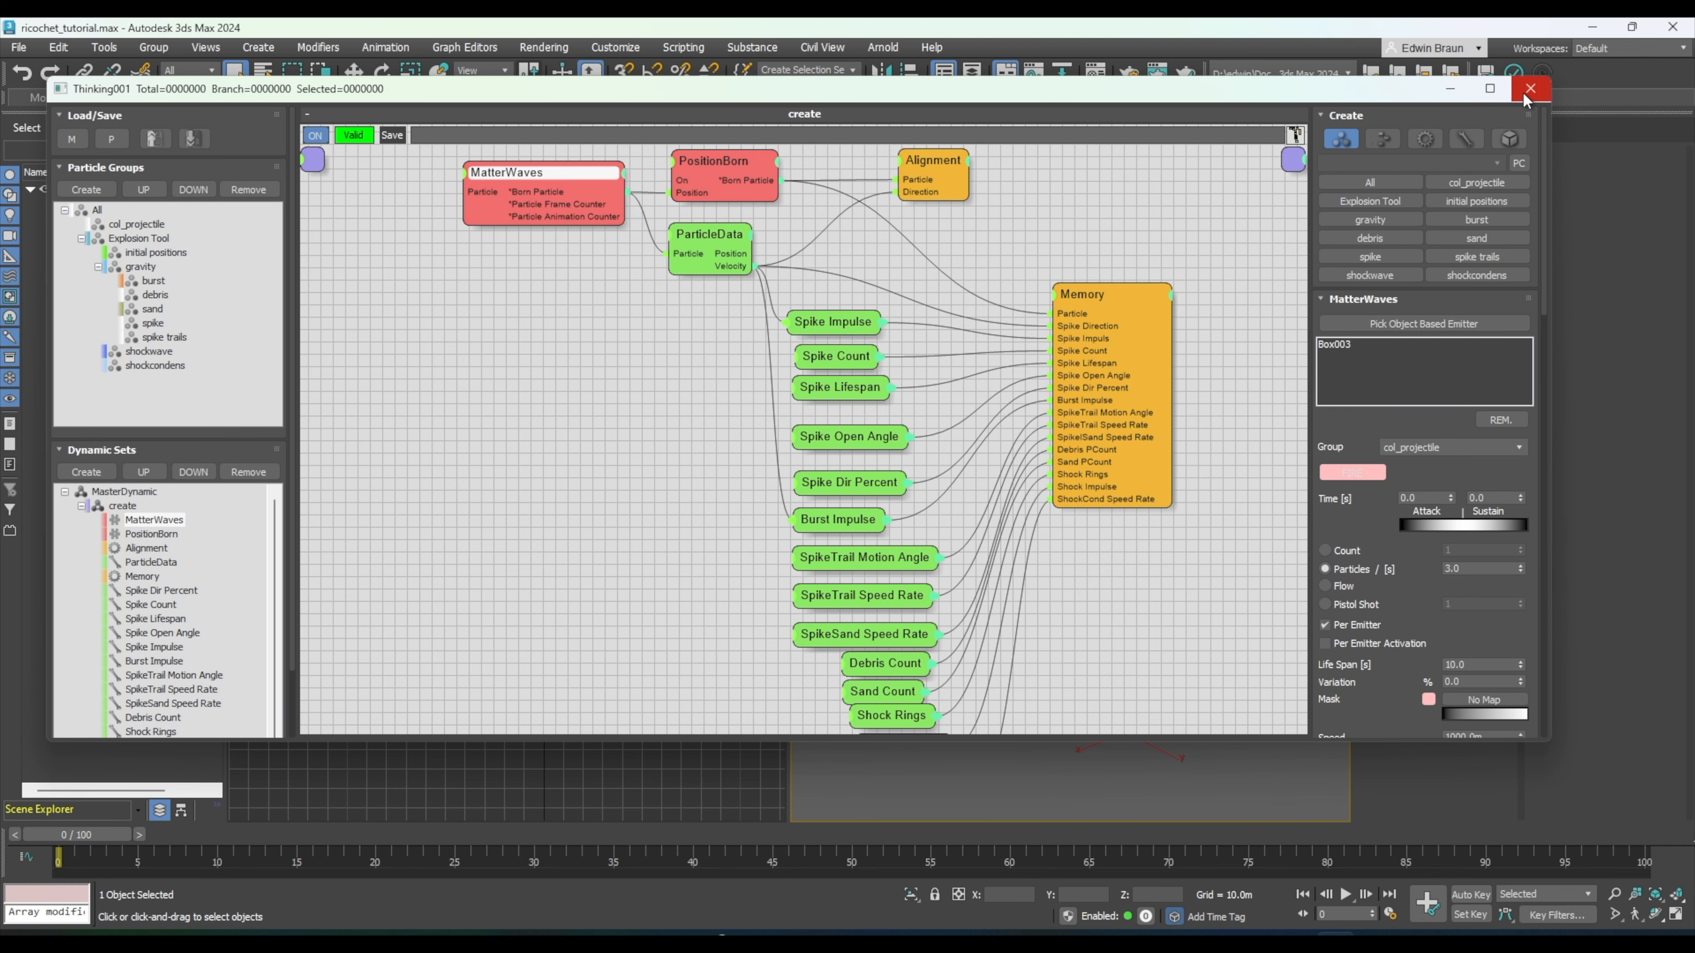
- Move the particle editor out of the way and rename the emitter object Box003 as gun
{"action": "left_click_drag", "start_coordinate": [1283, 94], "coordinate": [763, 928]}
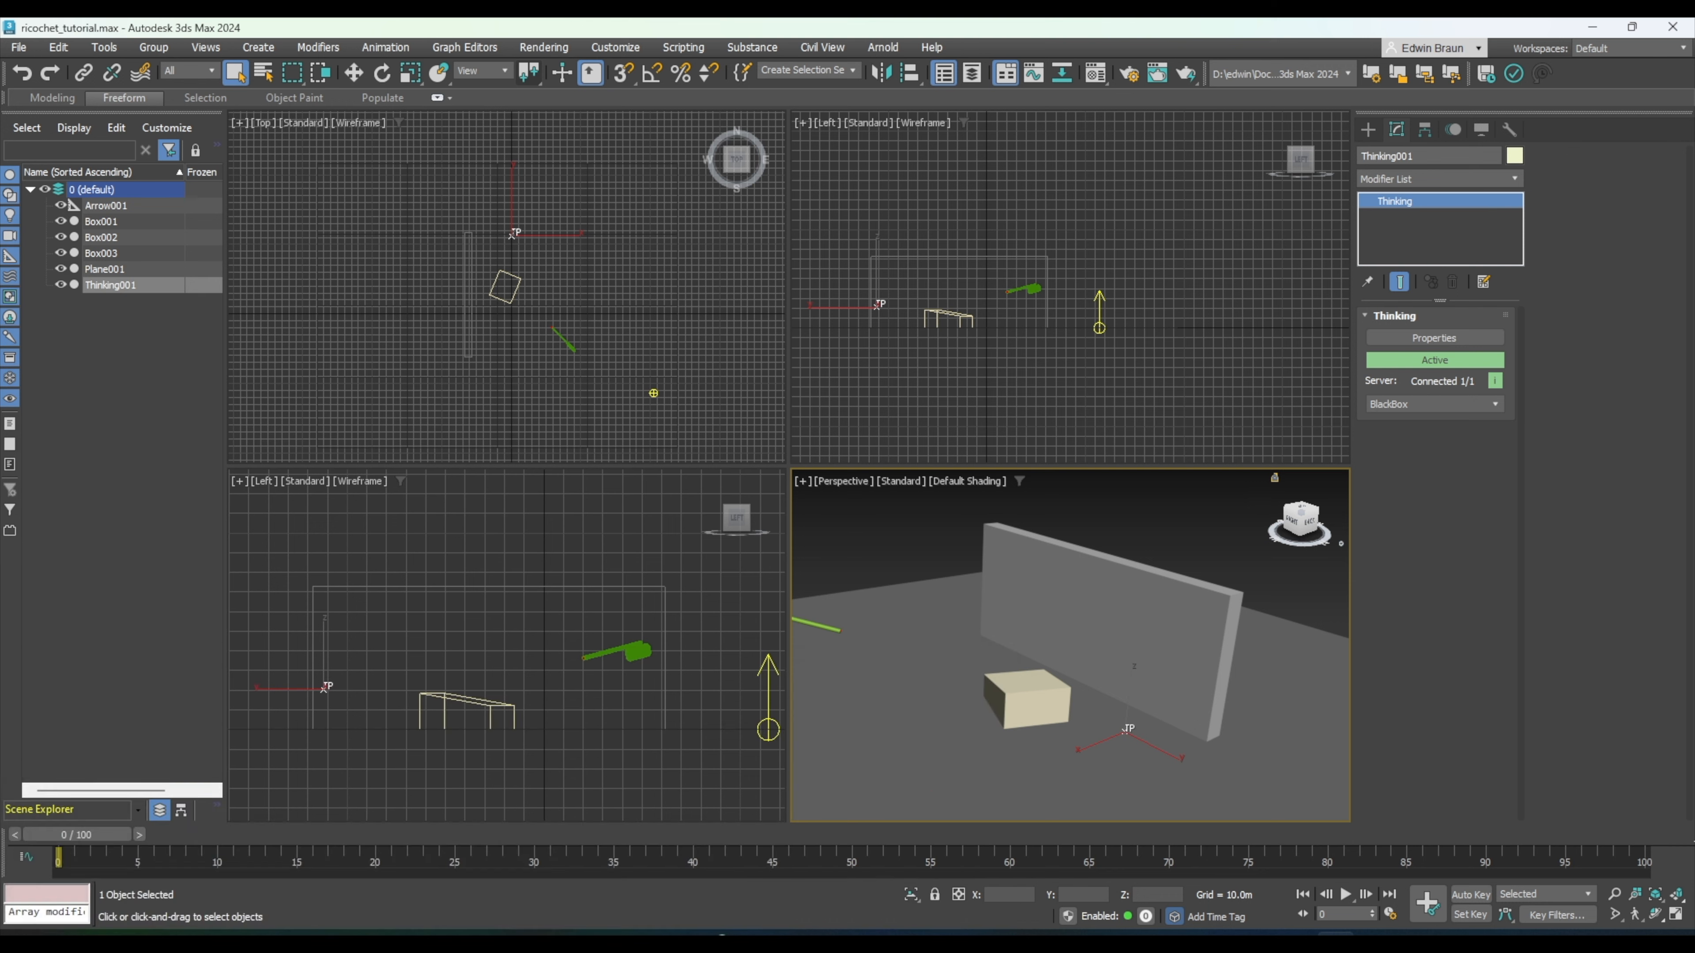
{"action": "left_click", "coordinate": [102, 253]}
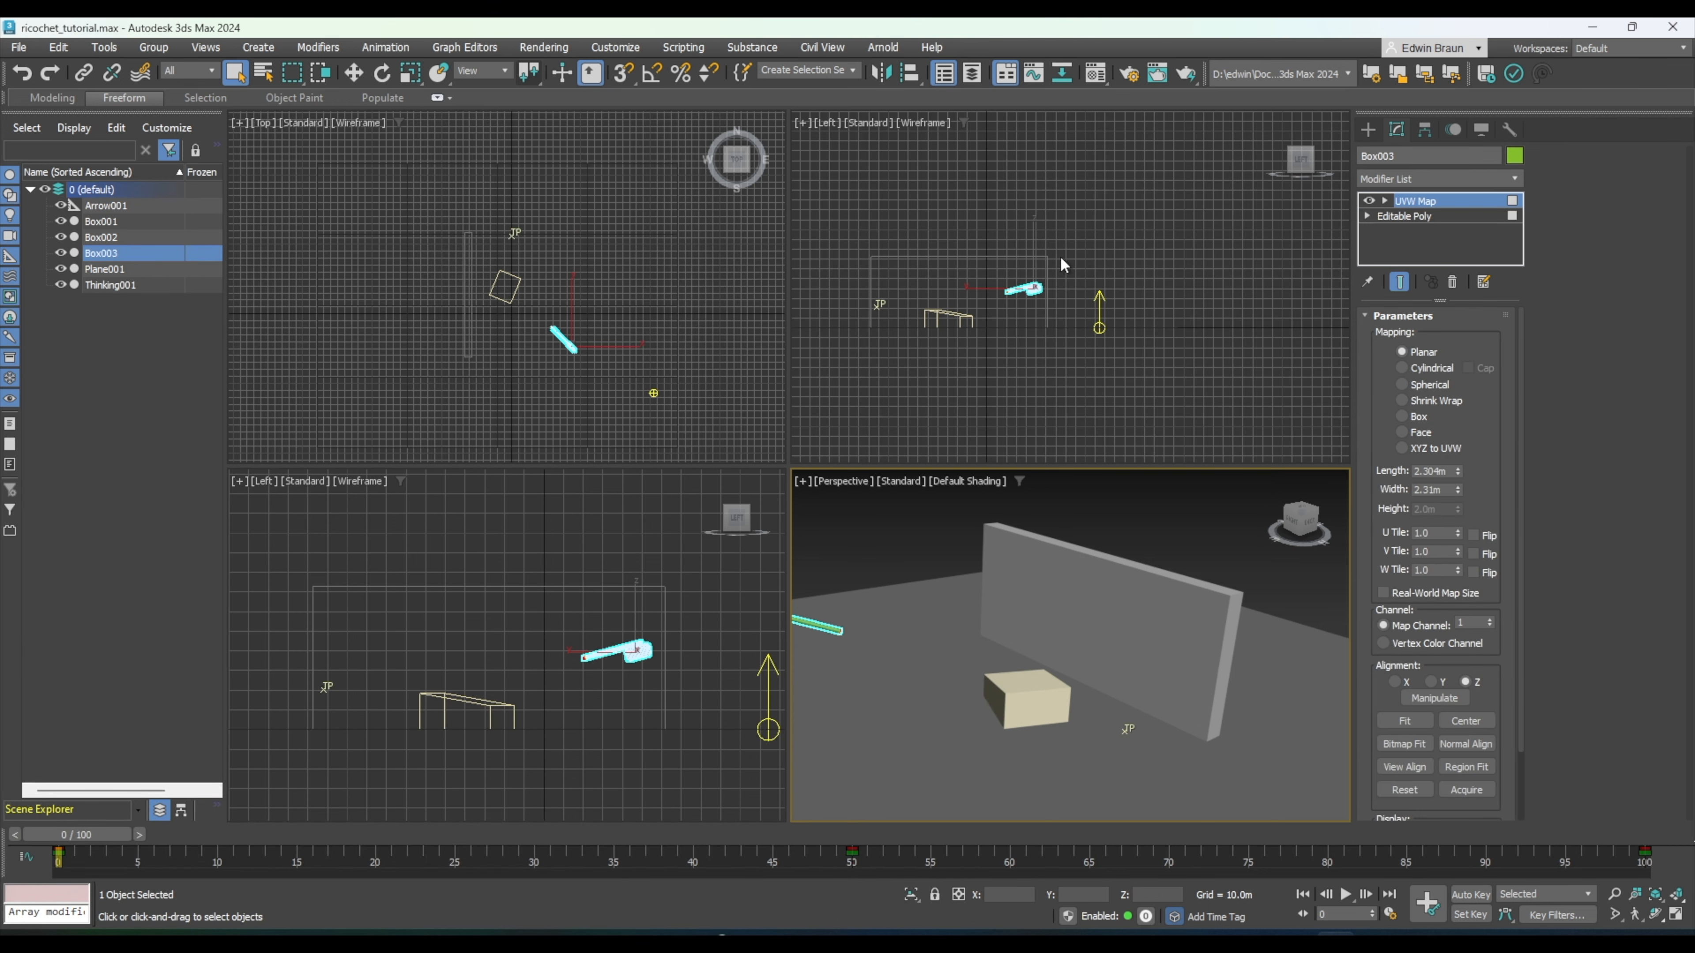
{"action": "key", "text": "z"}
{"action": "middle_click_drag", "start_coordinate": [948, 380], "coordinate": [1055, 372]}
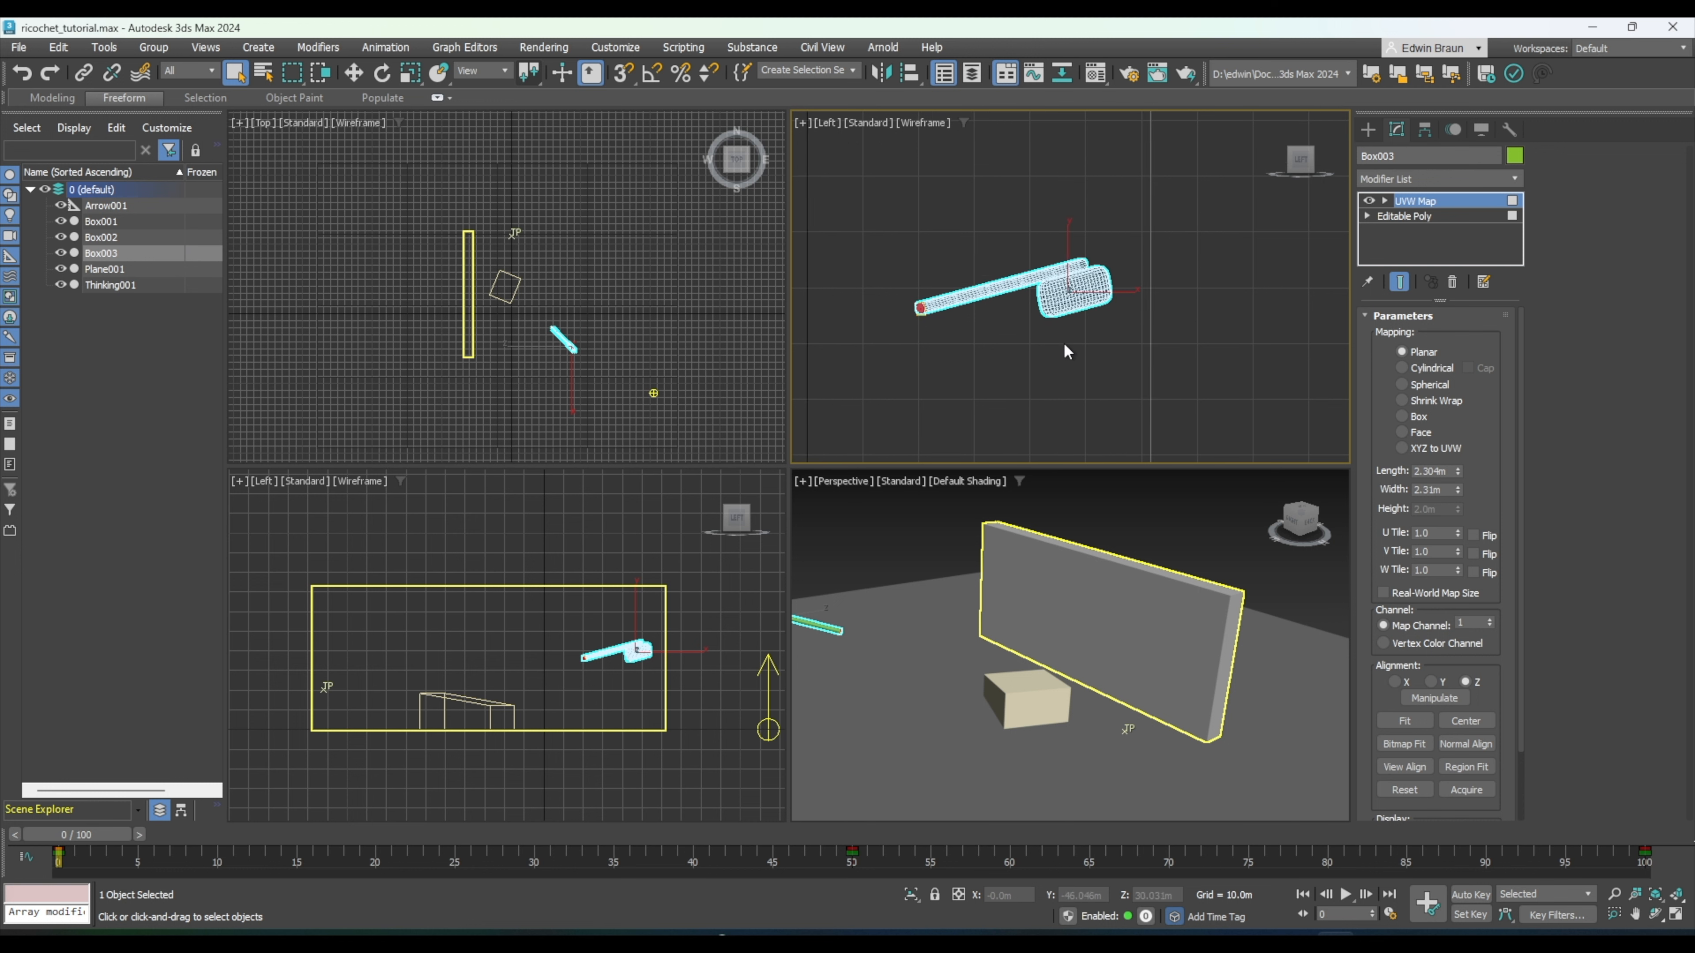
{"action": "double_click", "coordinate": [1407, 158]}
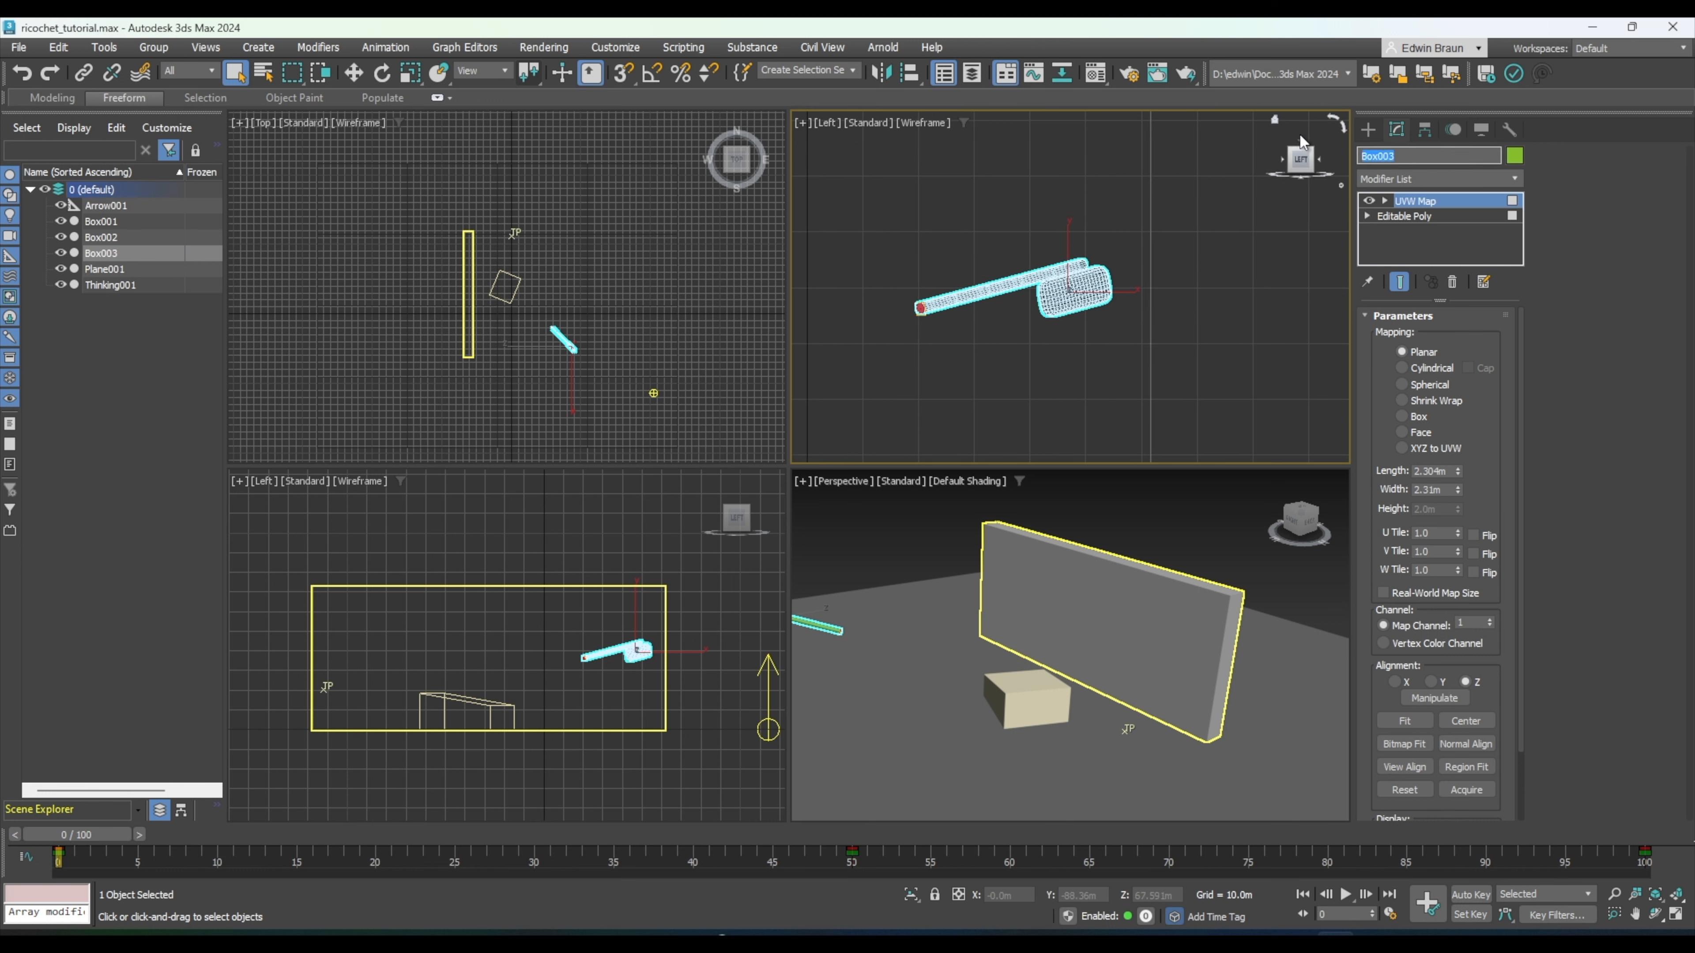
{"action": "type", "text": "gun"}
{"action": "key", "text": "Return"}
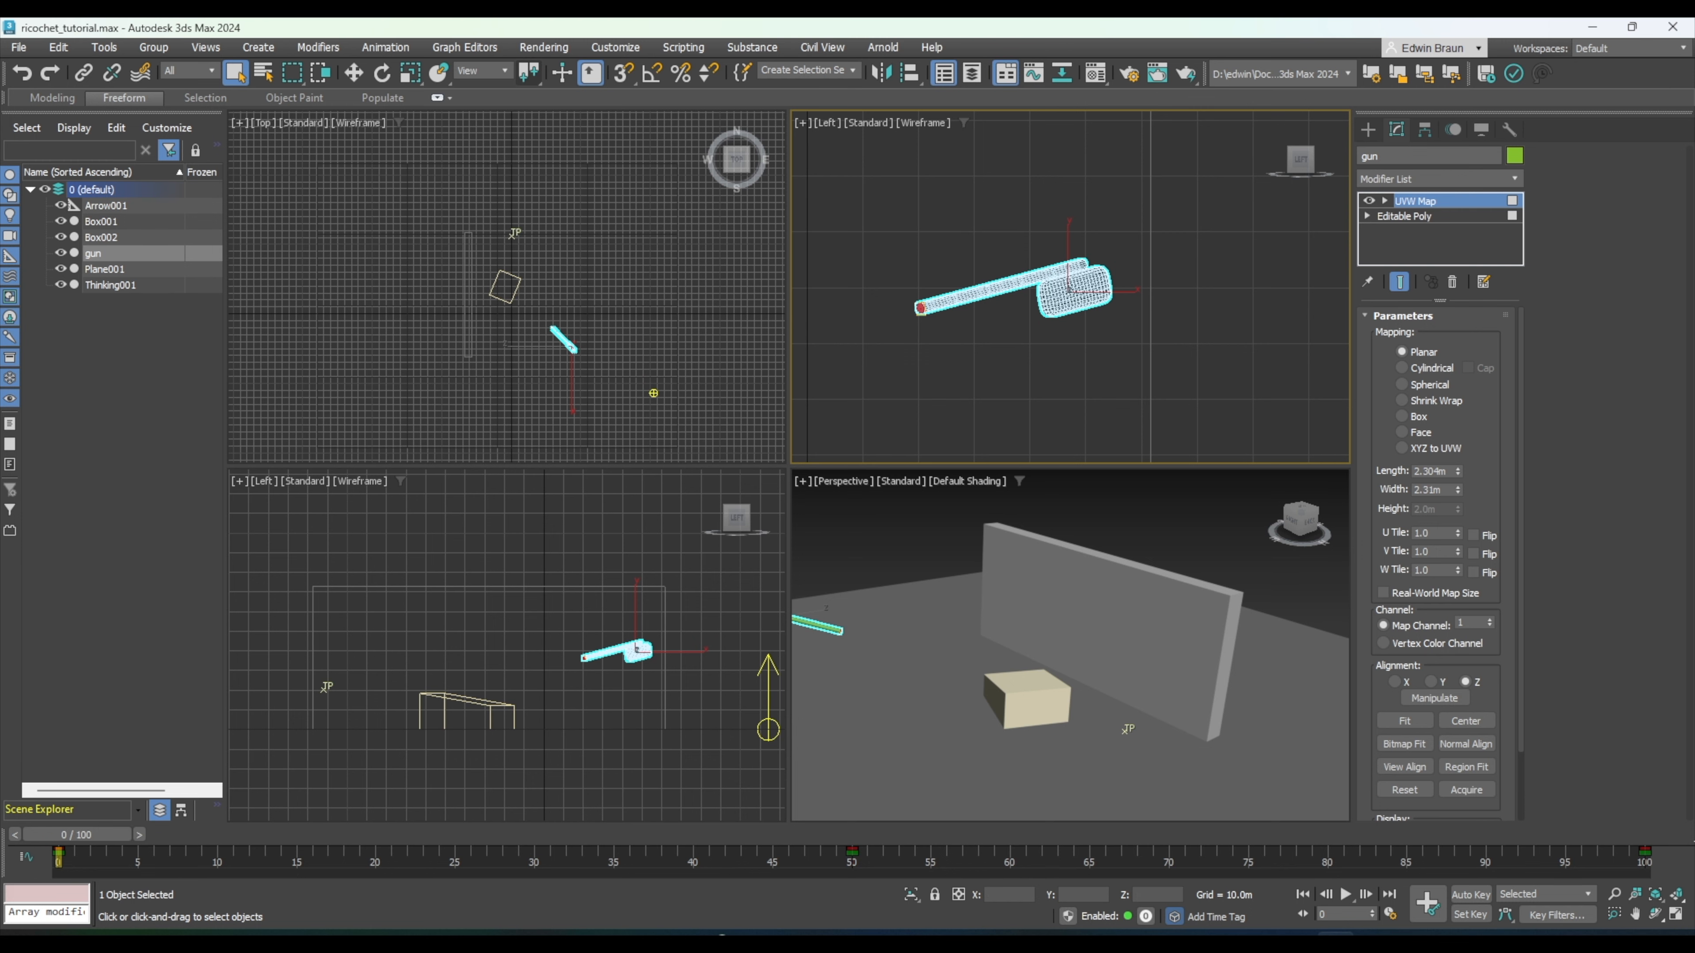
- Place the particle editor beside the viewports and inspect the red end face of the gun's barrel alongside the MatterWaves settings
{"action": "left_click_drag", "start_coordinate": [0, 198], "coordinate": [1028, 103]}
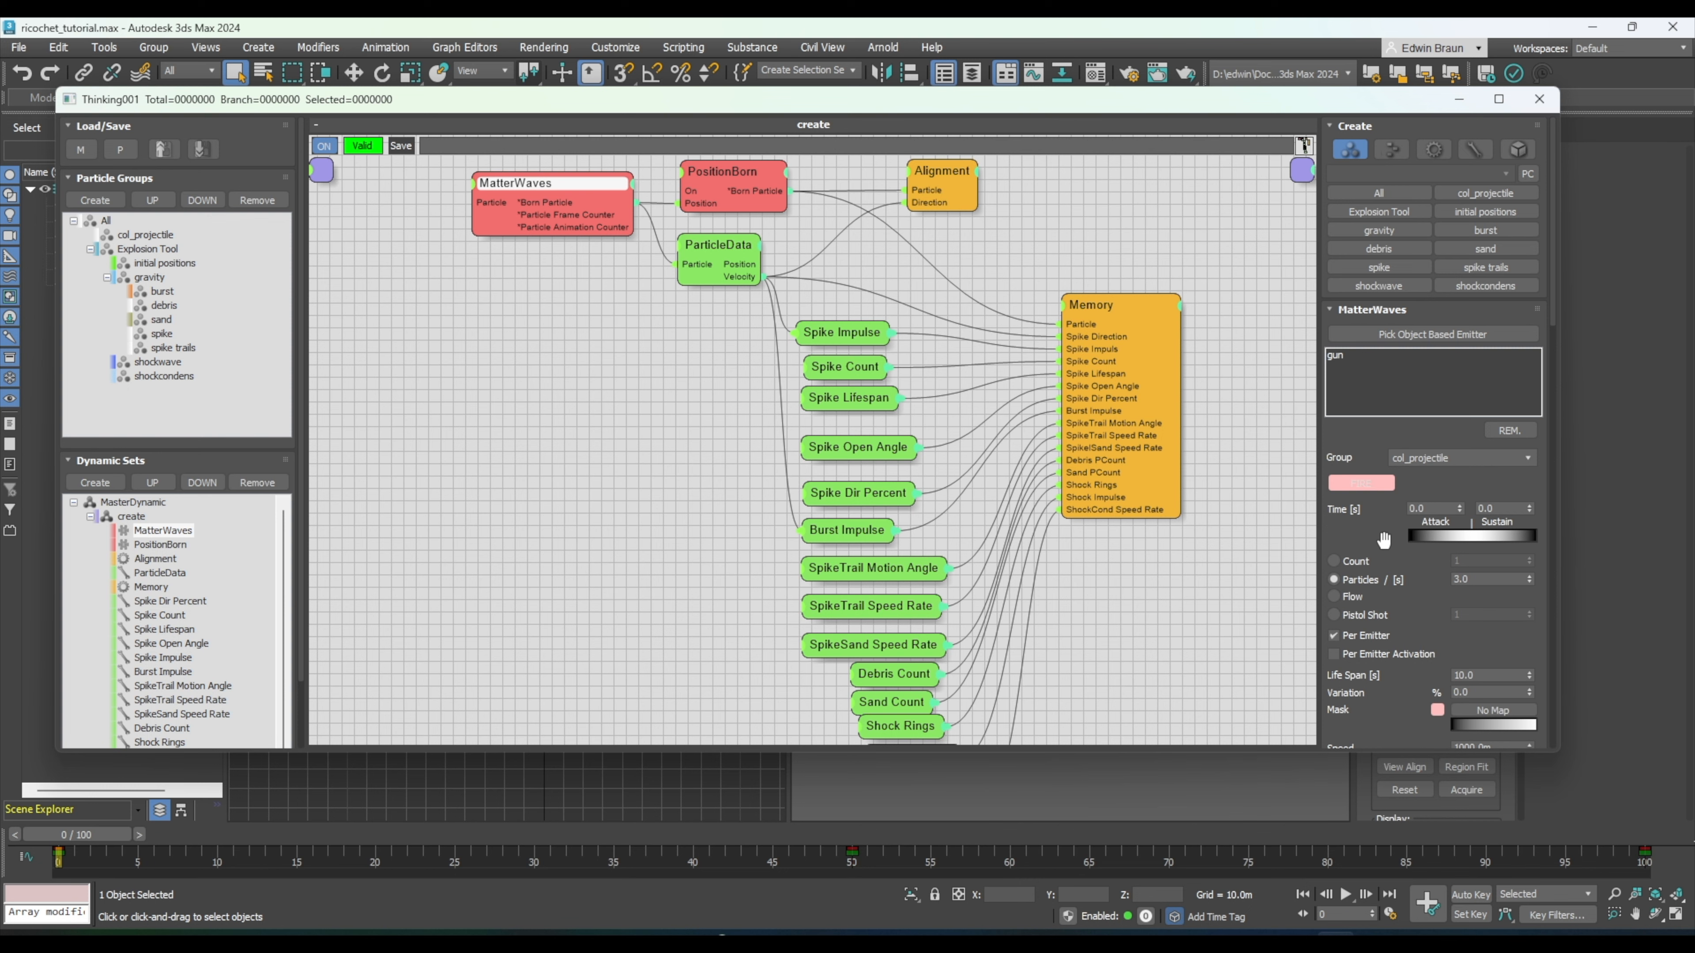
{"action": "left_click_drag", "start_coordinate": [1344, 101], "coordinate": [478, 212]}
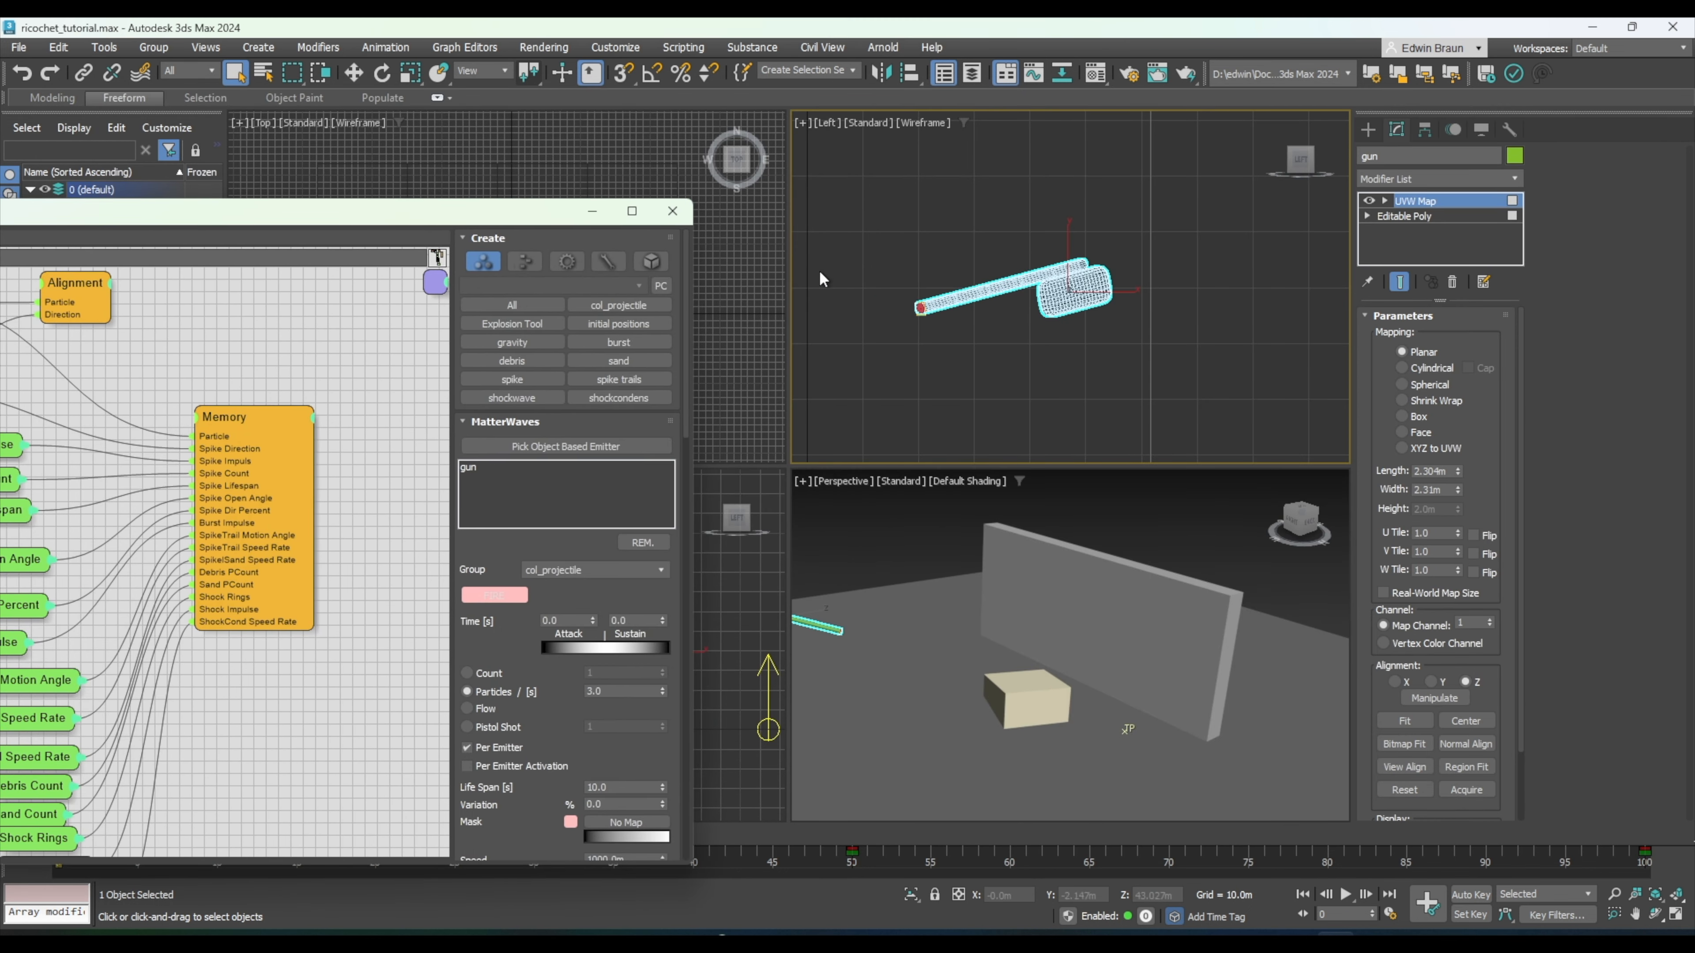
{"action": "scroll", "coordinate": [874, 332], "scroll_direction": "up", "scroll_amount": 5}
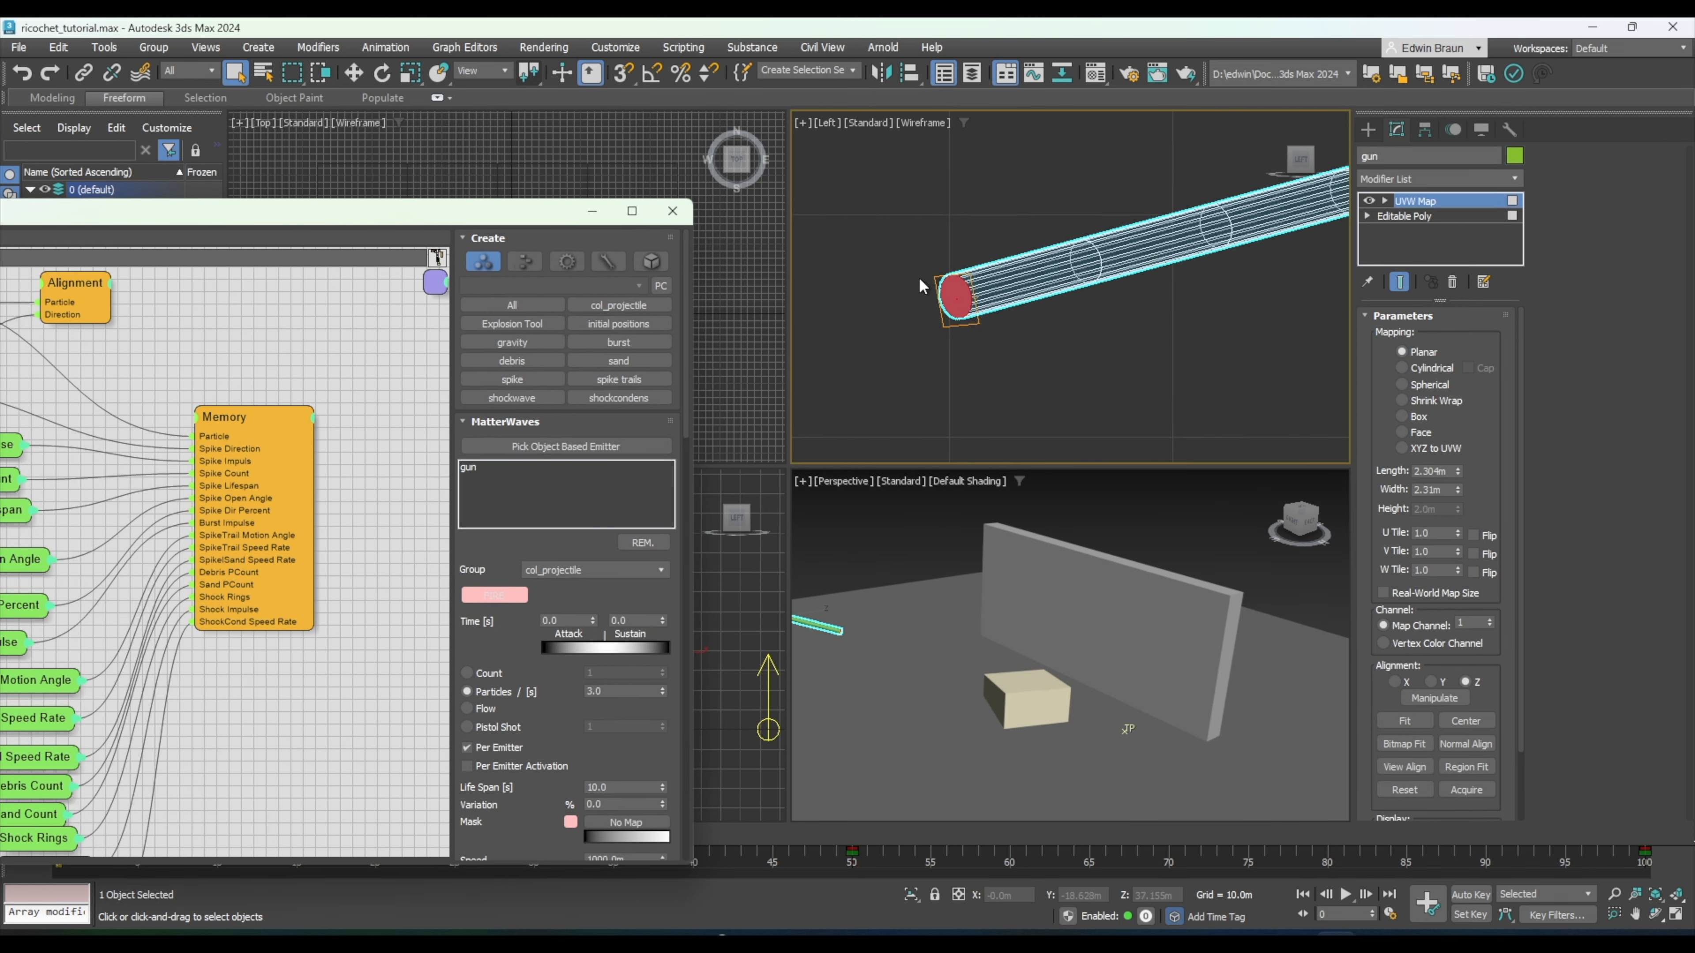
- Review the MatterWaves settings from particle rate and speed down to the gun's Emitter and Emit Direction options
{"action": "scroll", "coordinate": [935, 290], "scroll_direction": "up", "scroll_amount": 2}
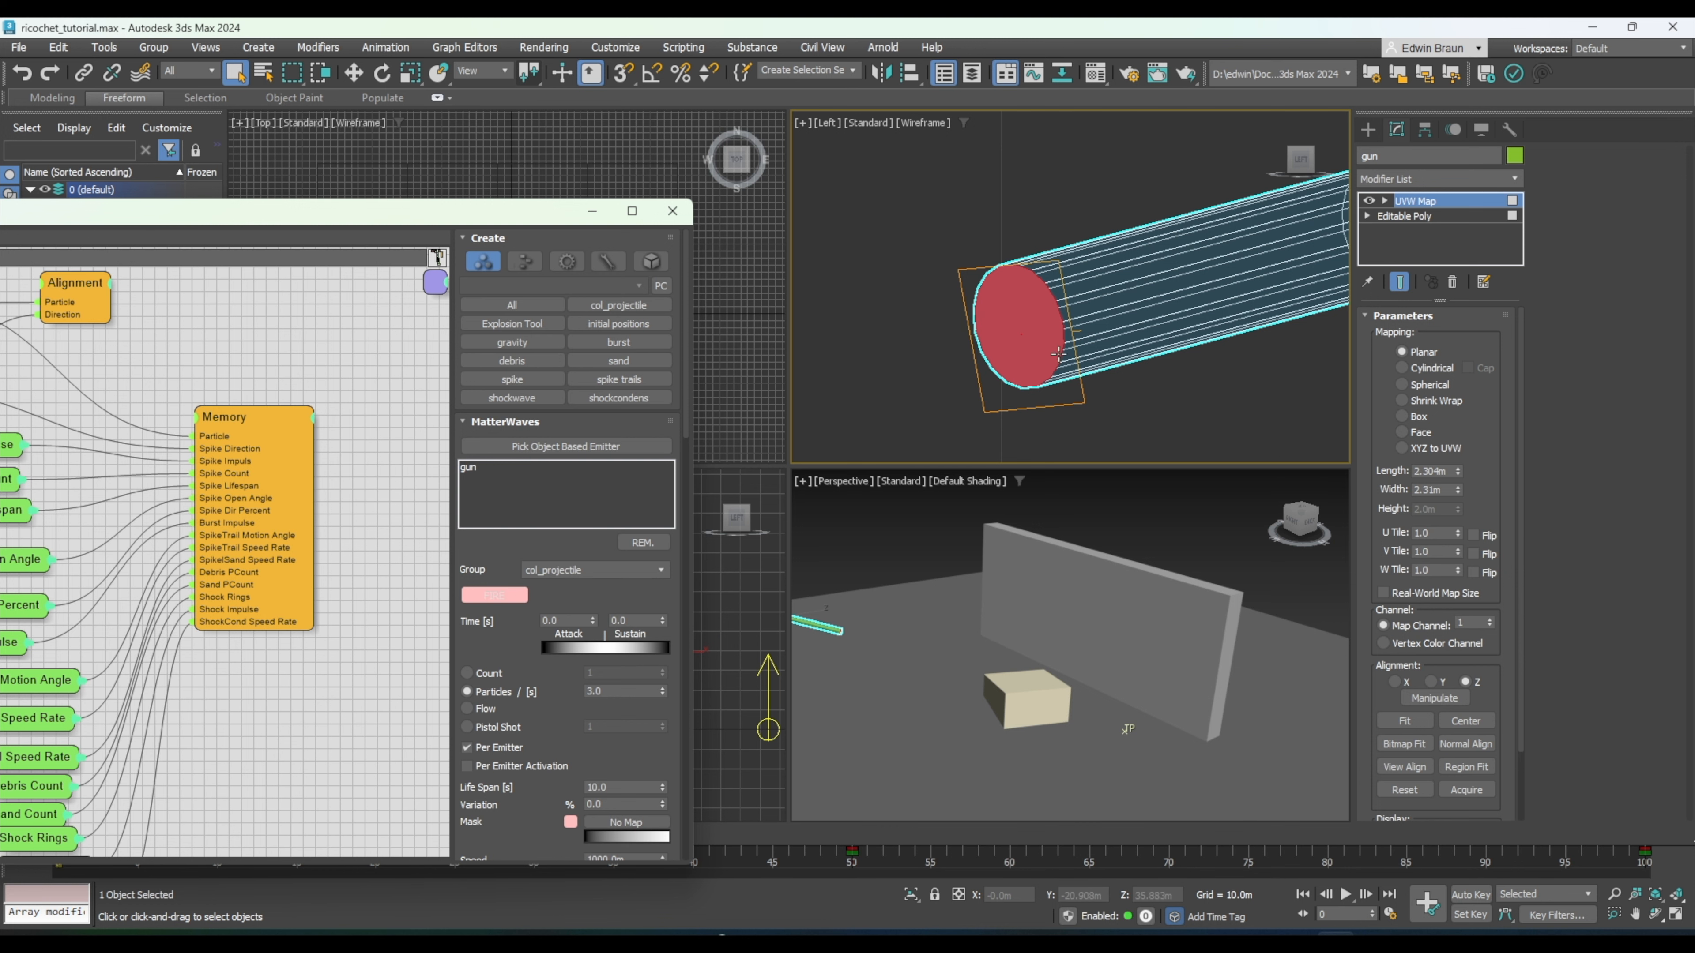
{"action": "left_click_drag", "start_coordinate": [344, 213], "coordinate": [931, 98]}
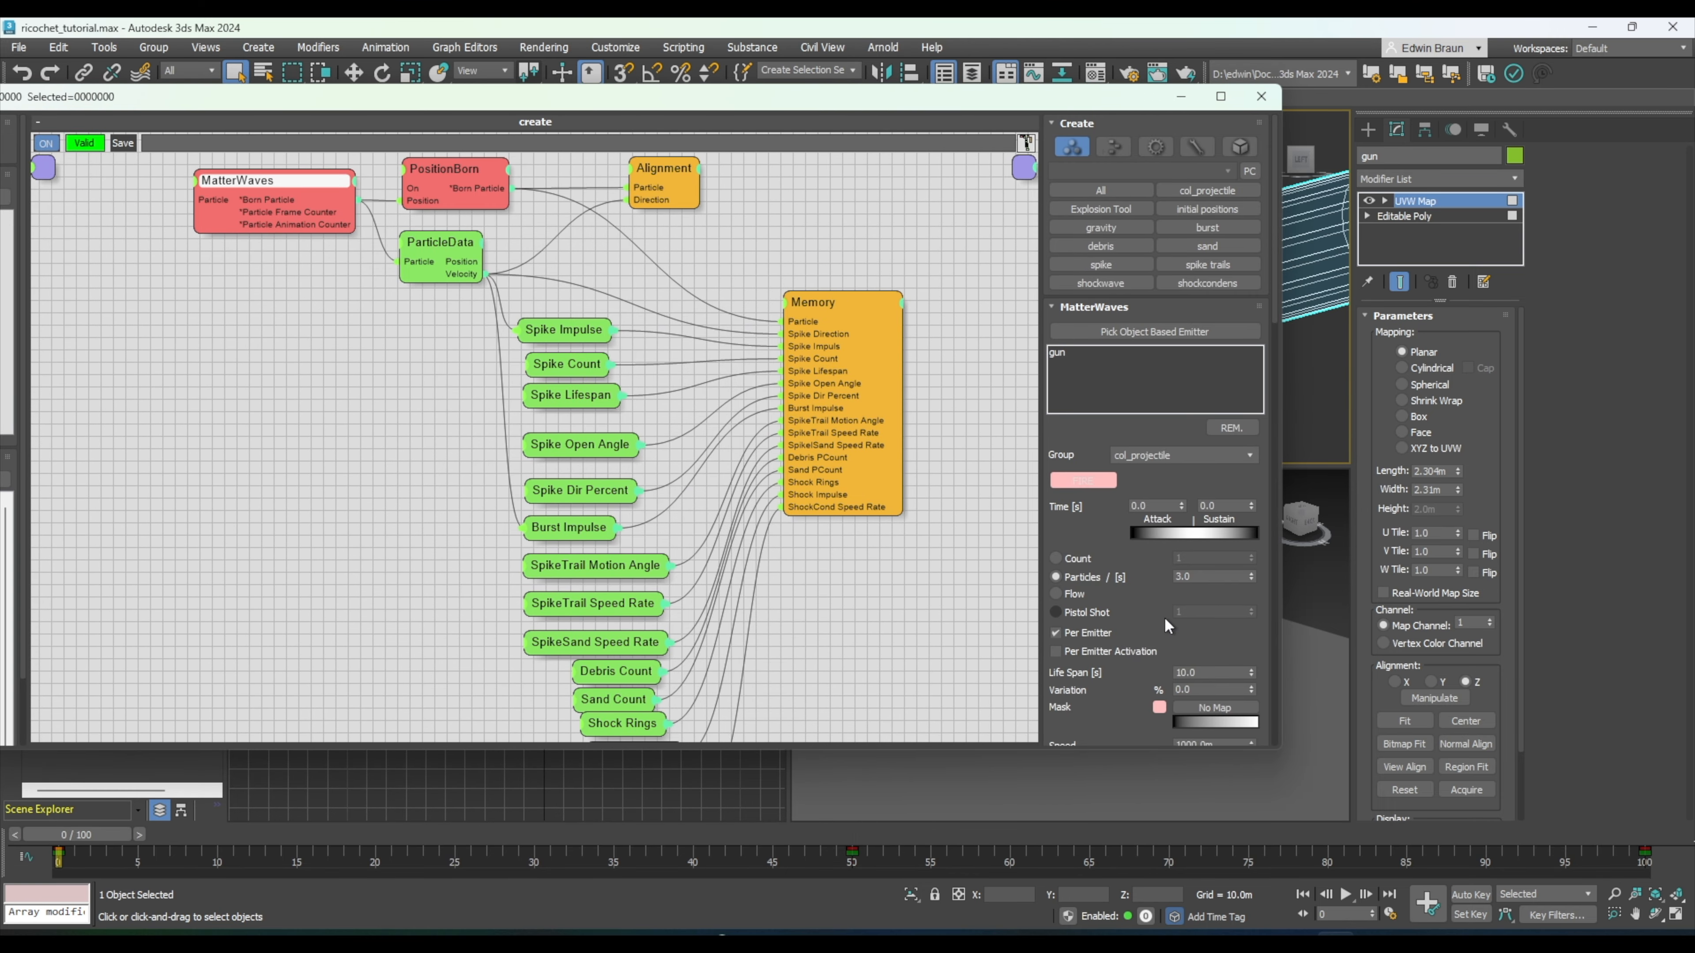
{"action": "left_click_drag", "start_coordinate": [1155, 603], "coordinate": [1075, 21]}
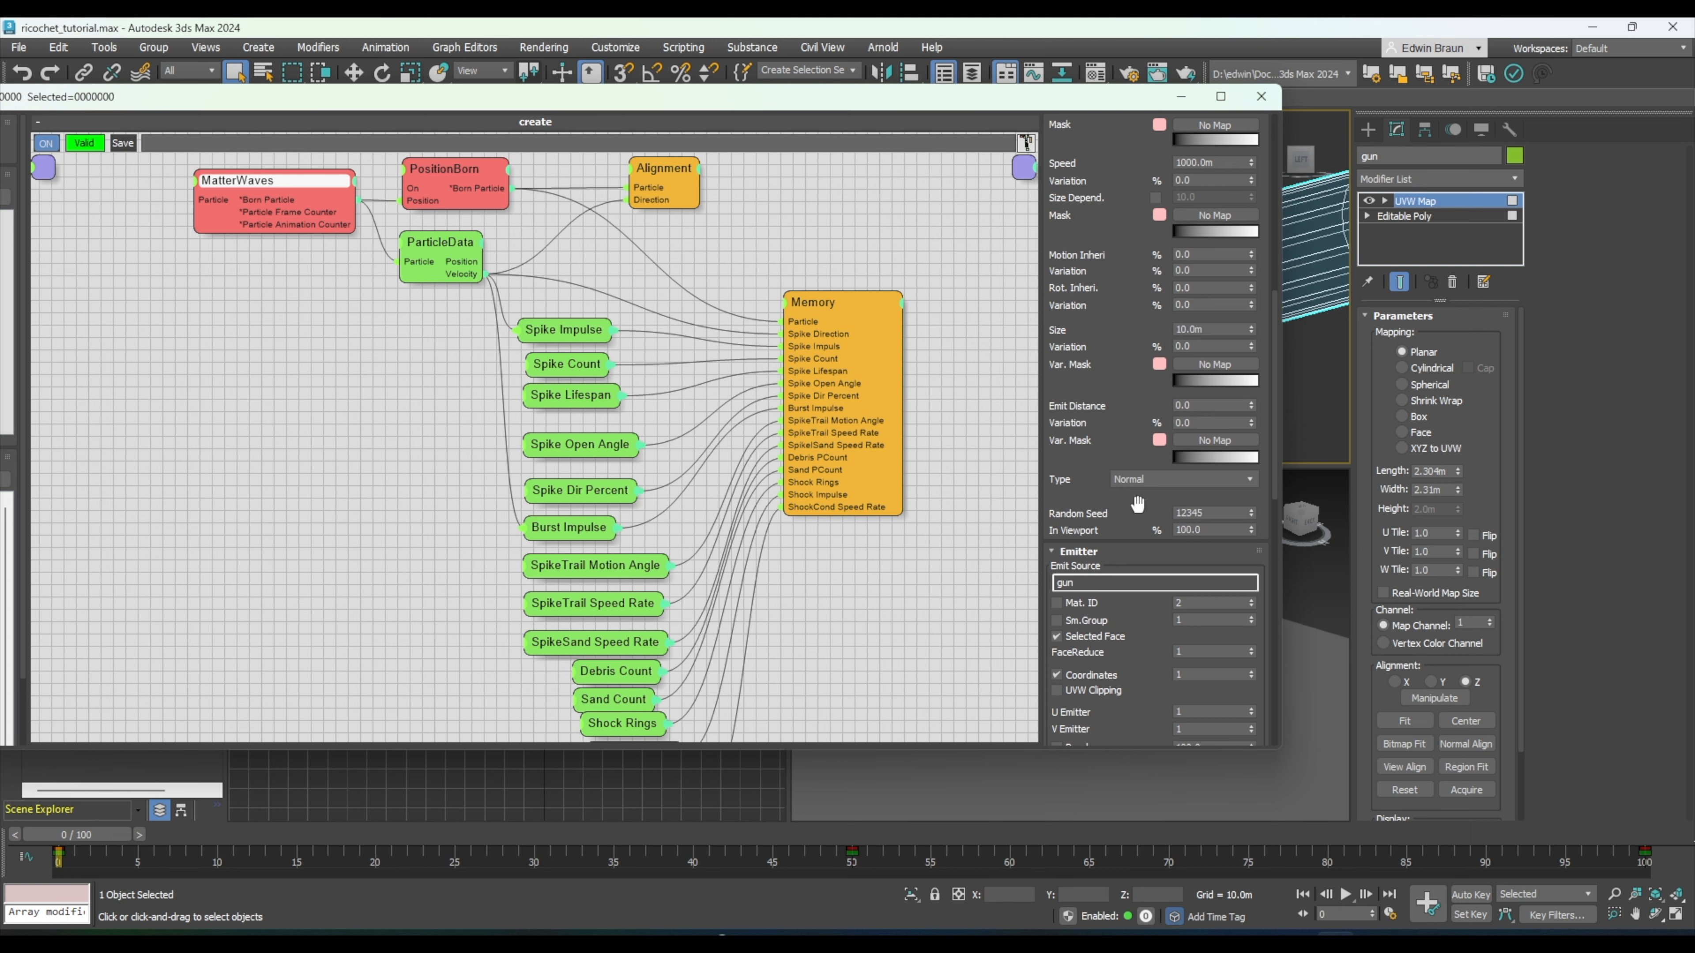
{"action": "left_click_drag", "start_coordinate": [1115, 501], "coordinate": [1121, 259]}
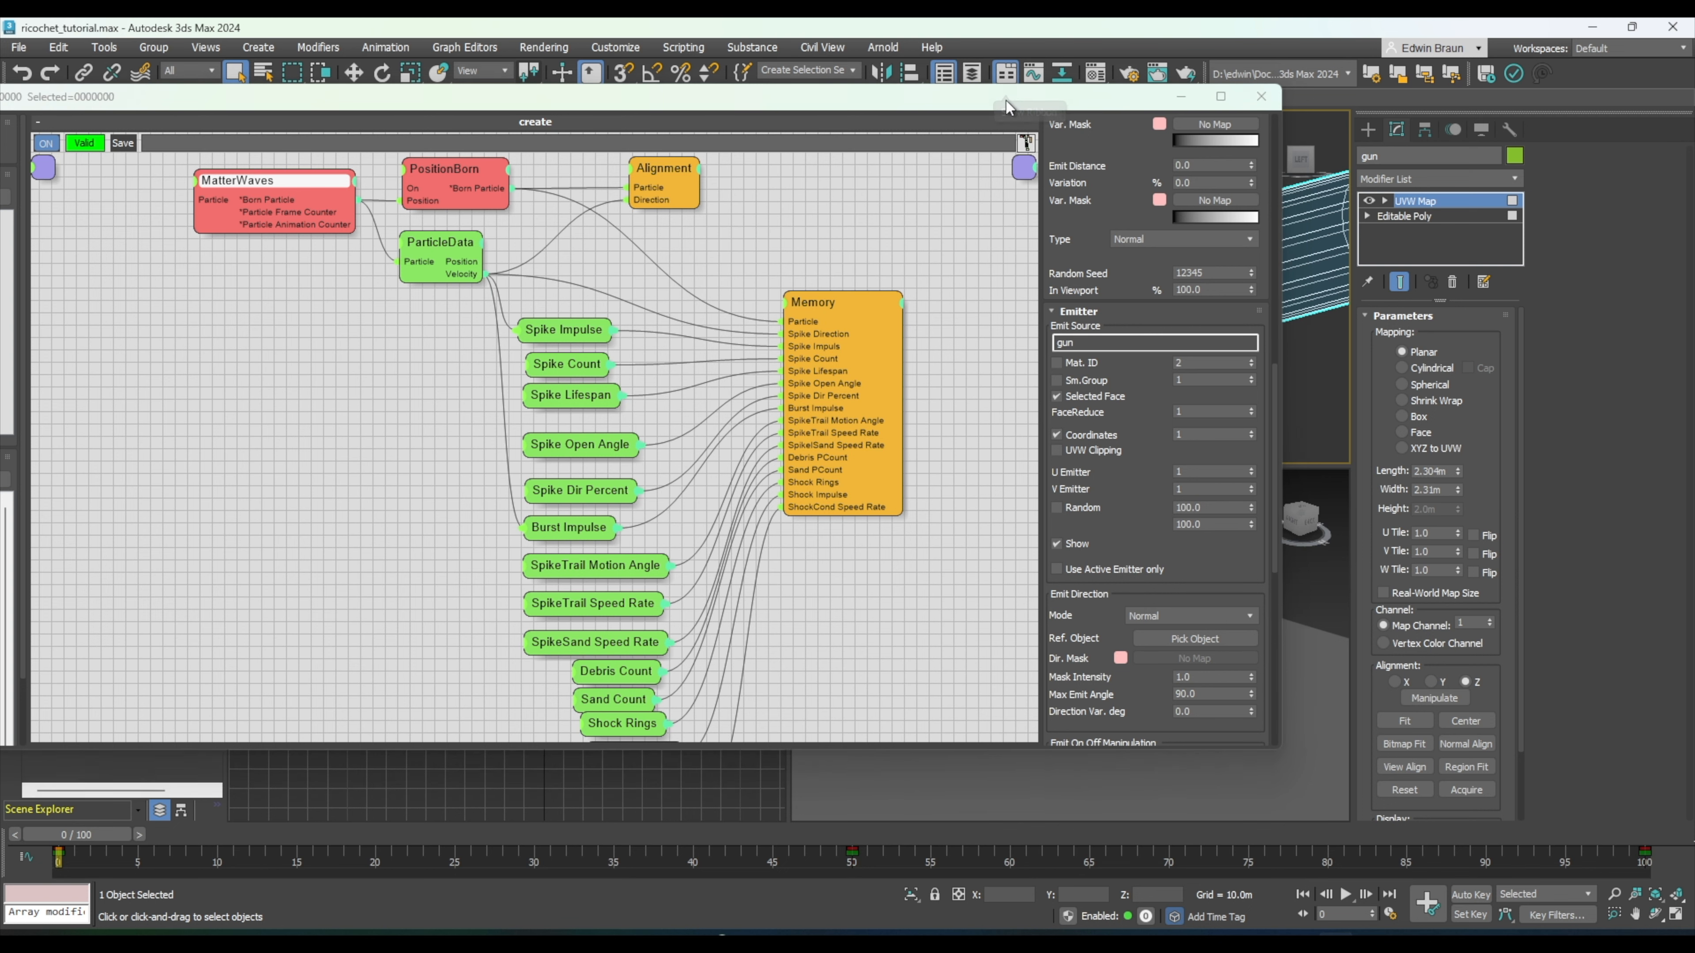
- Place the particle editor beside the viewports, advance the animation to frame 7 and inspect the particles around the gun's barrel end
{"action": "left_click_drag", "start_coordinate": [883, 93], "coordinate": [375, 141]}
{"action": "scroll", "coordinate": [1072, 285], "scroll_direction": "down", "scroll_amount": 6}
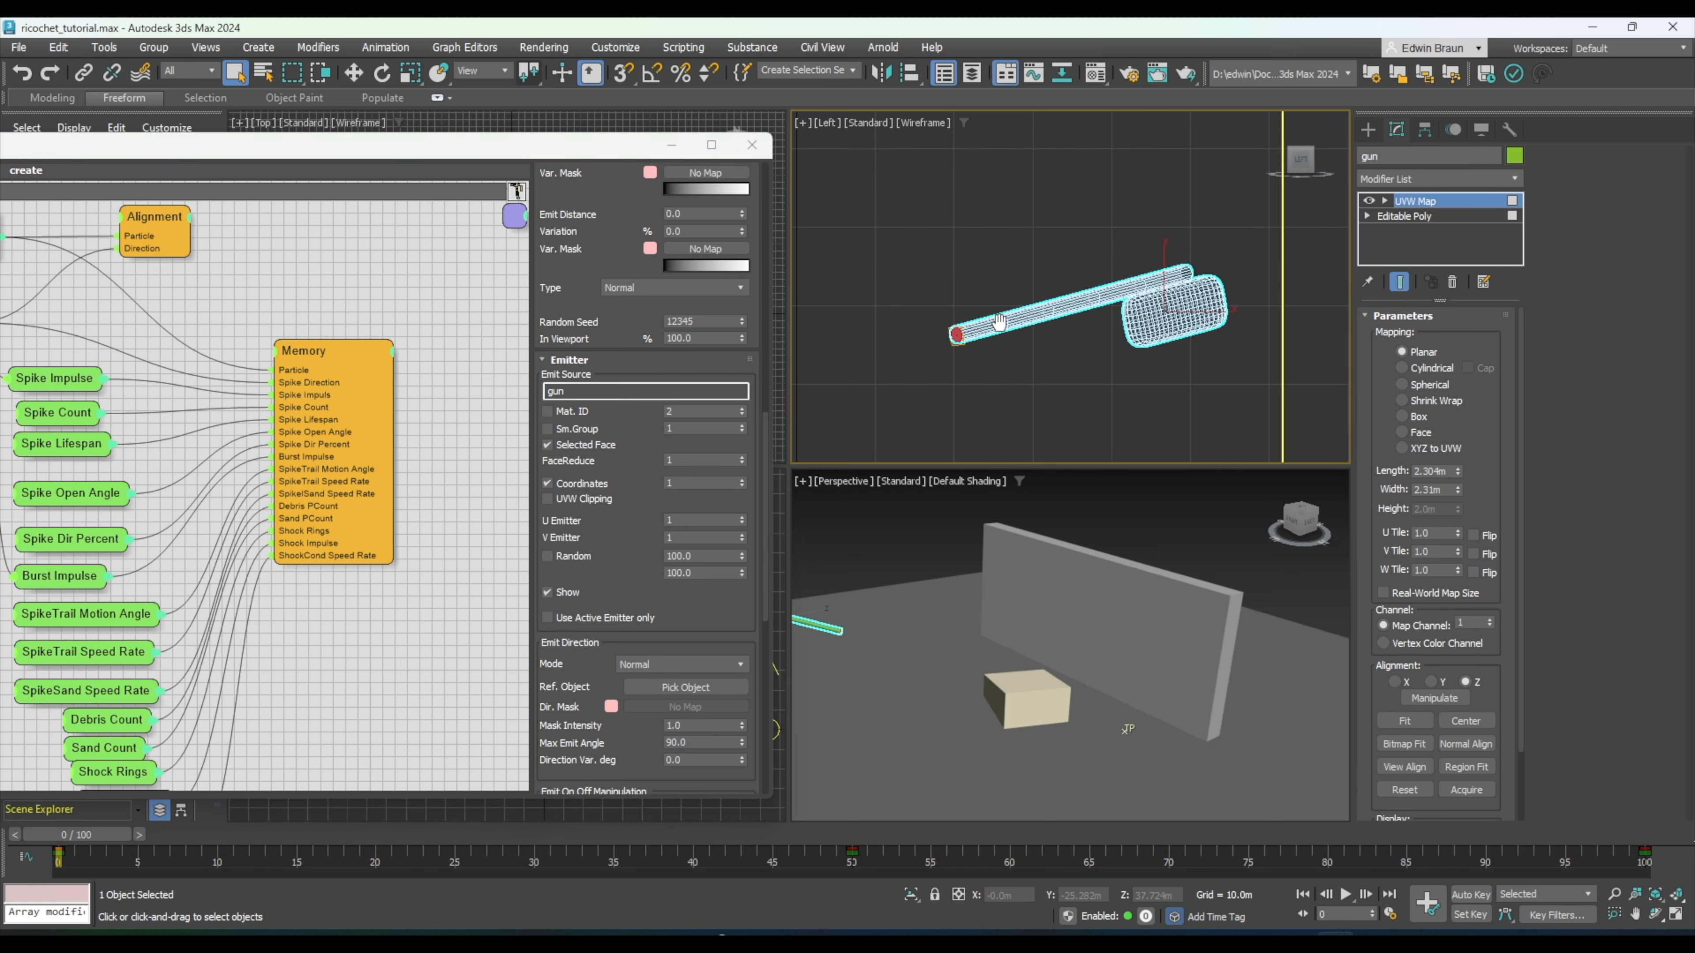
{"action": "right_click", "coordinate": [890, 512]}
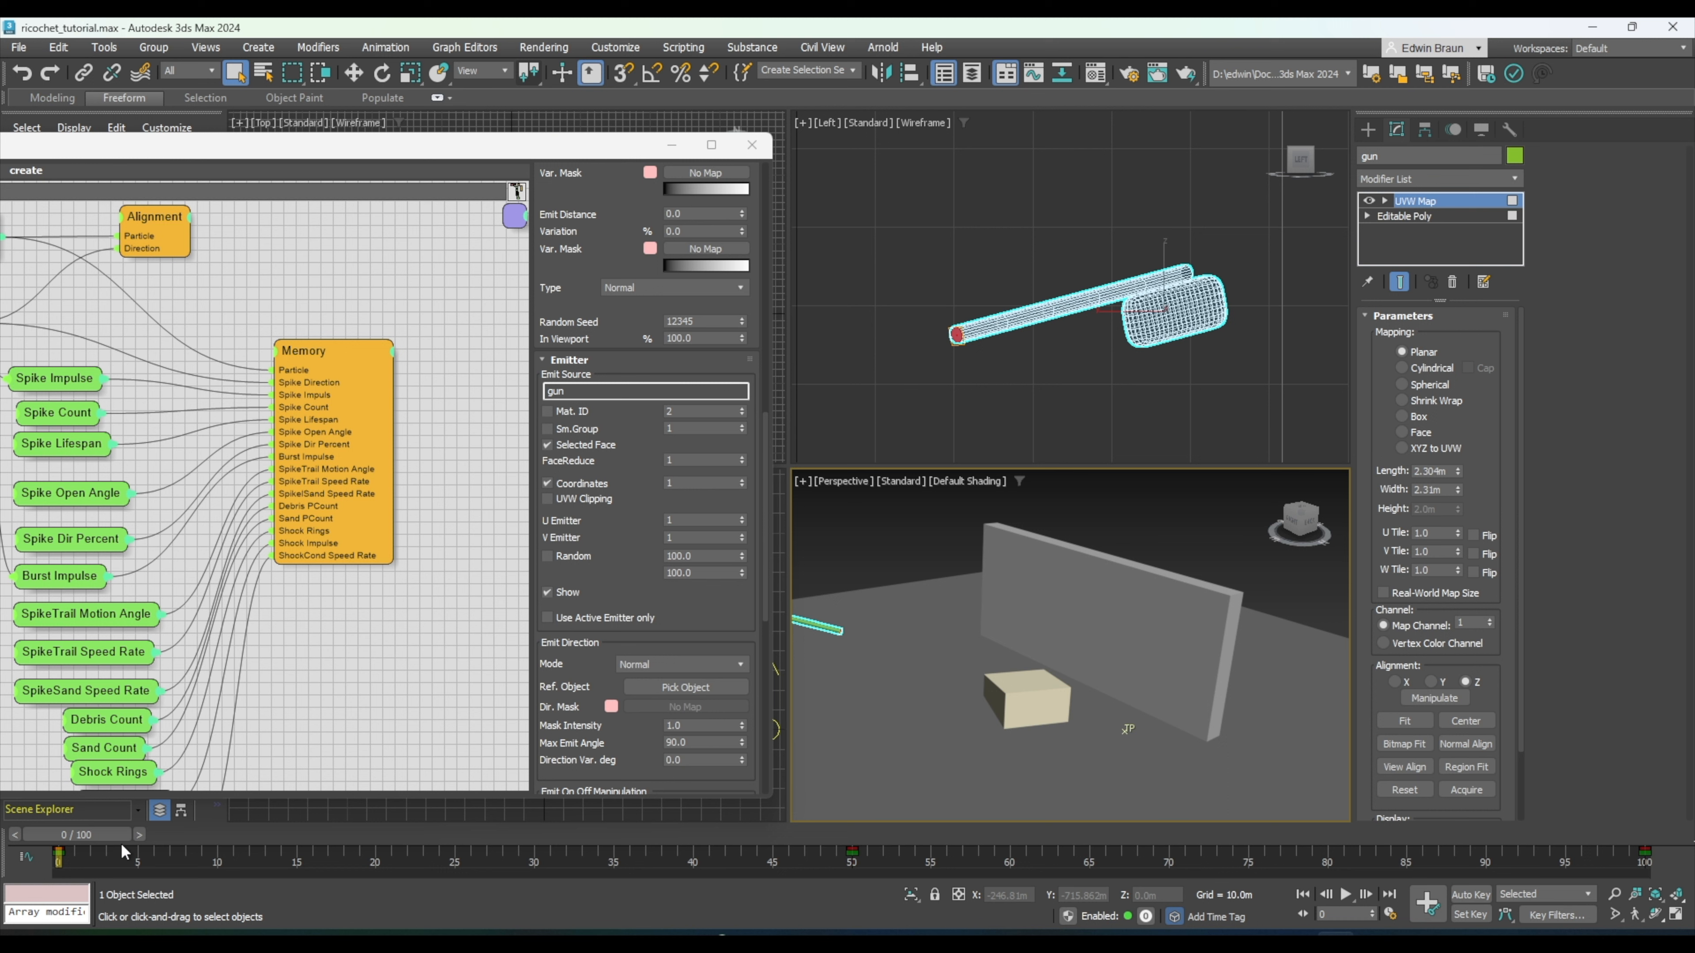
{"action": "left_click", "coordinate": [138, 834]}
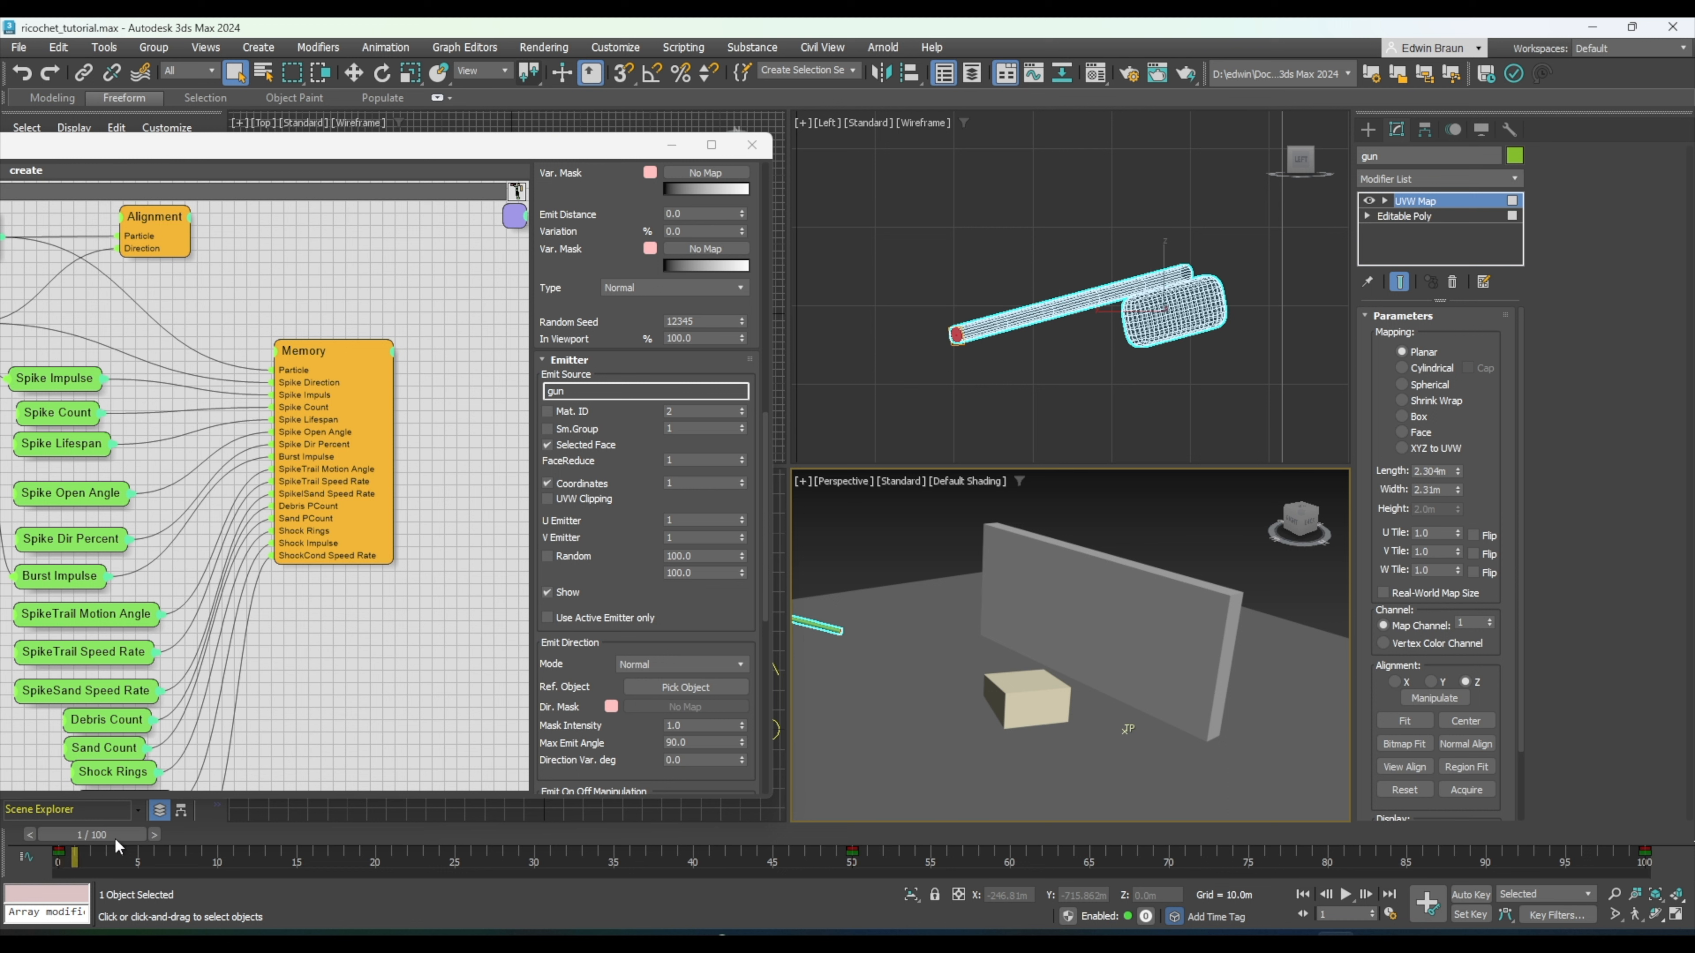
{"action": "mouse_move", "coordinate": [114, 838]}
{"action": "left_mouse_down"}
{"action": "mouse_move", "coordinate": [245, 837]}
{"action": "mouse_move", "coordinate": [207, 840]}
{"action": "left_mouse_up"}
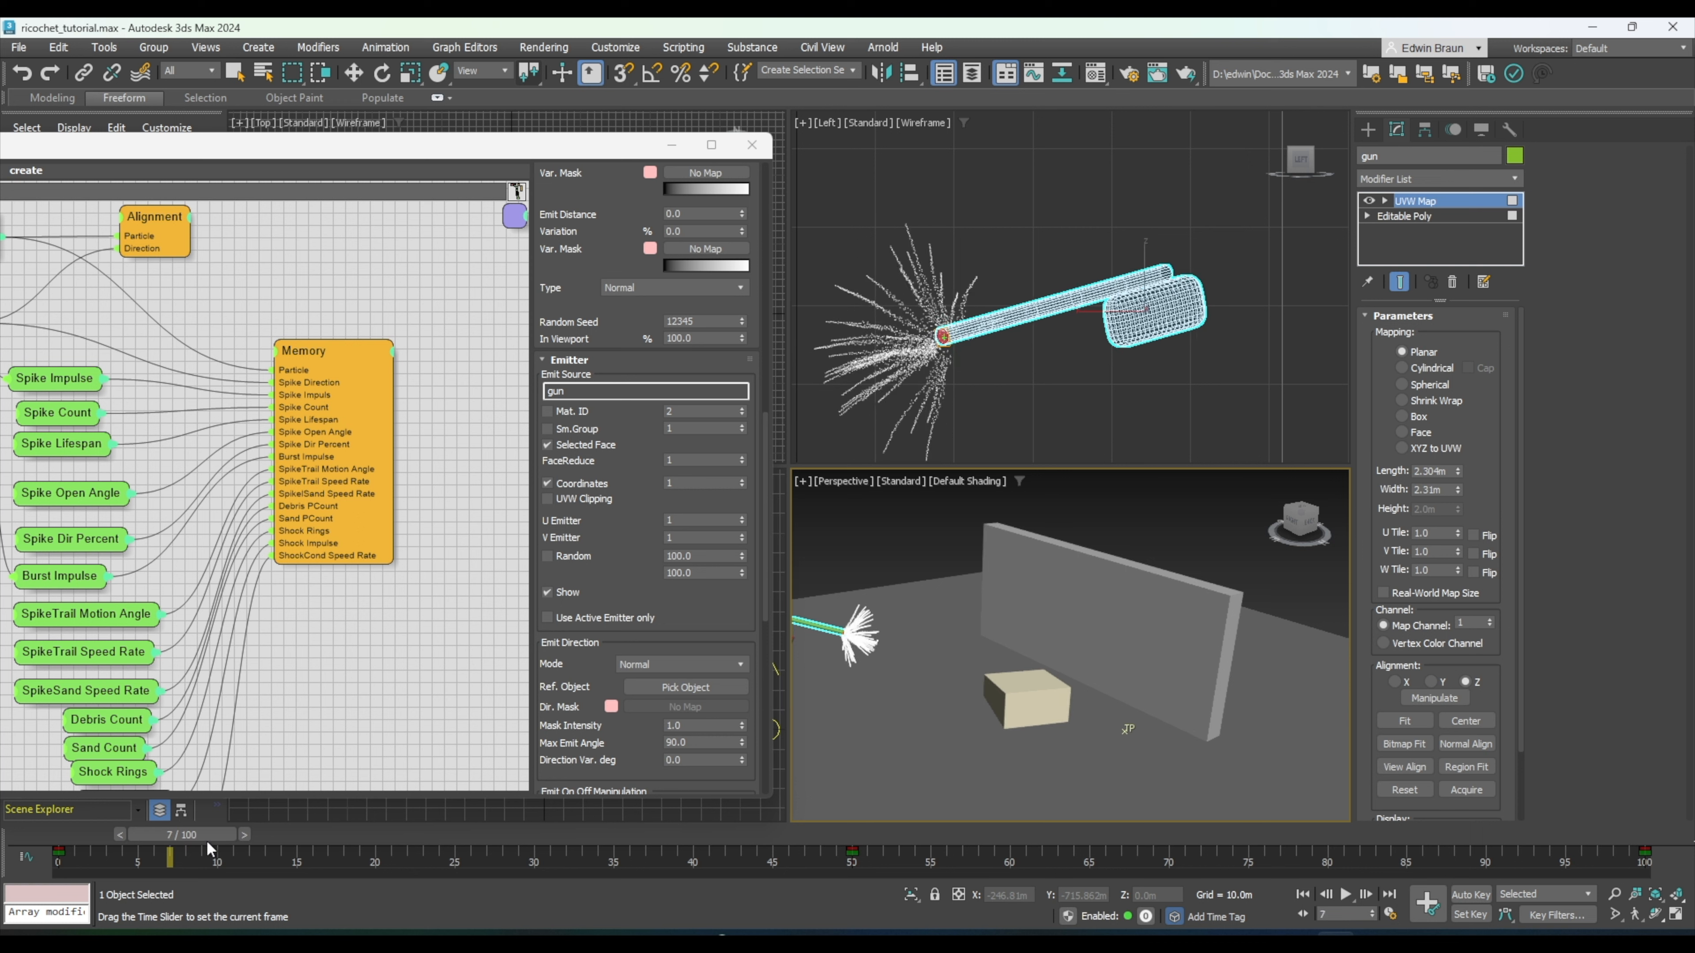
{"action": "scroll", "coordinate": [917, 352], "scroll_direction": "up", "scroll_amount": 5}
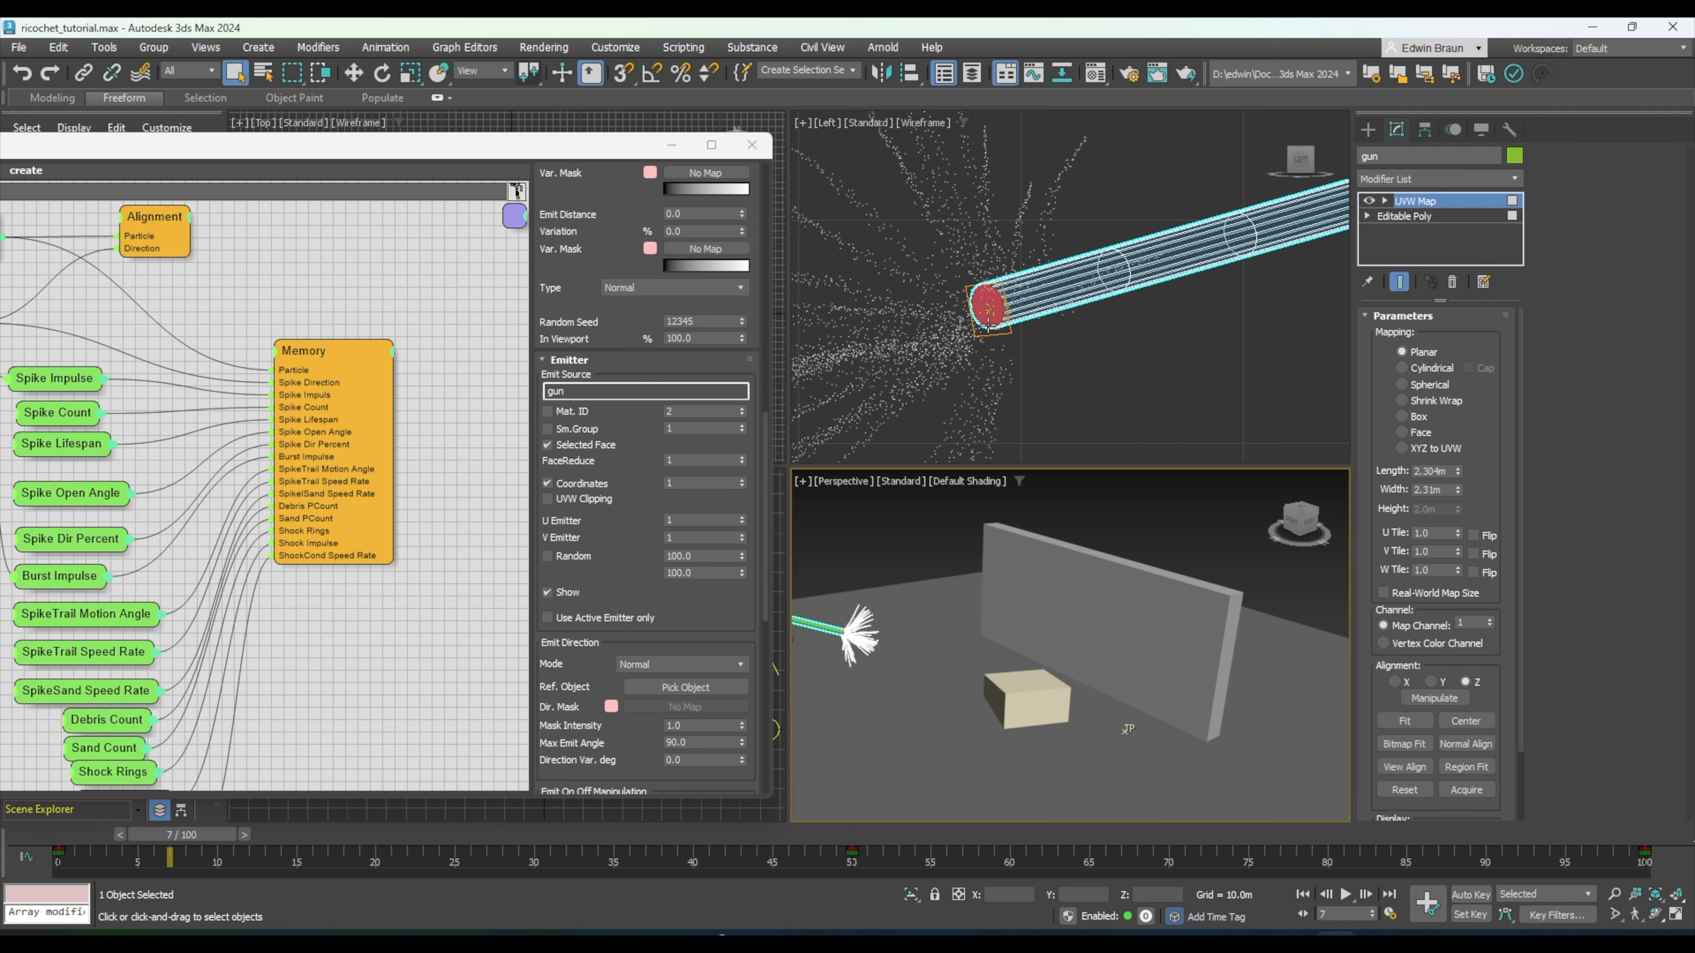
{"action": "scroll", "coordinate": [987, 327], "scroll_direction": "down", "scroll_amount": 4}
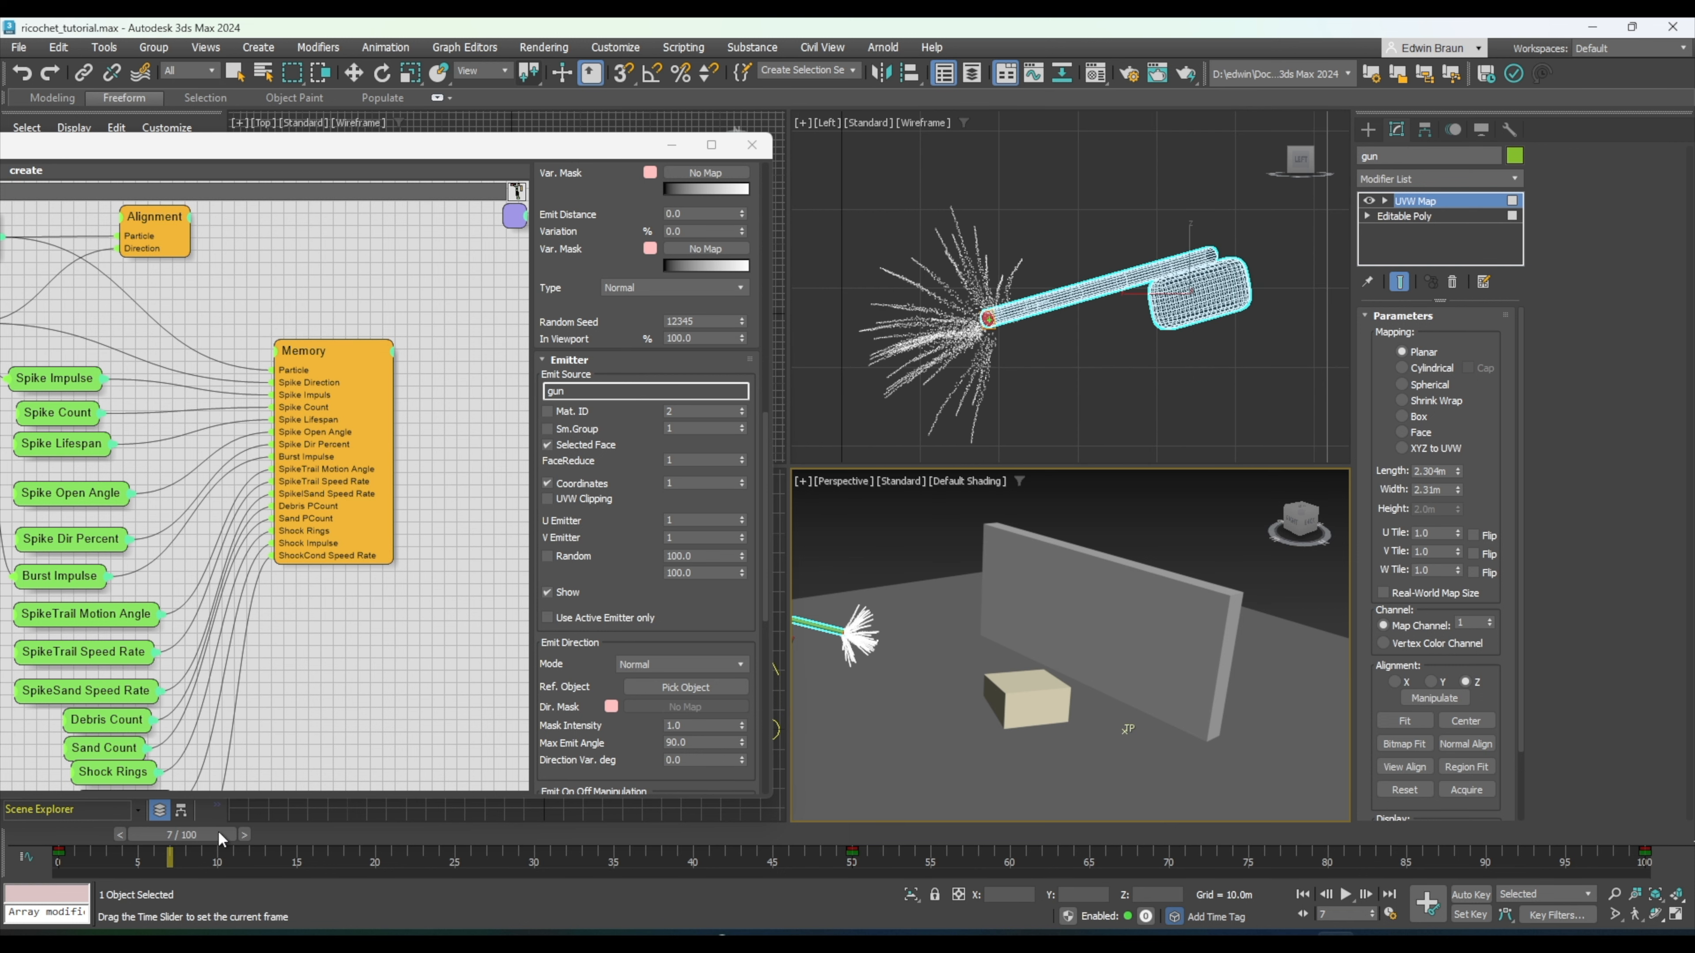
- Advance the animation frame by frame to frame 15 to watch the impacts on the box and wall
{"action": "left_click", "coordinate": [242, 835]}
{"action": "key", "text": "q"}
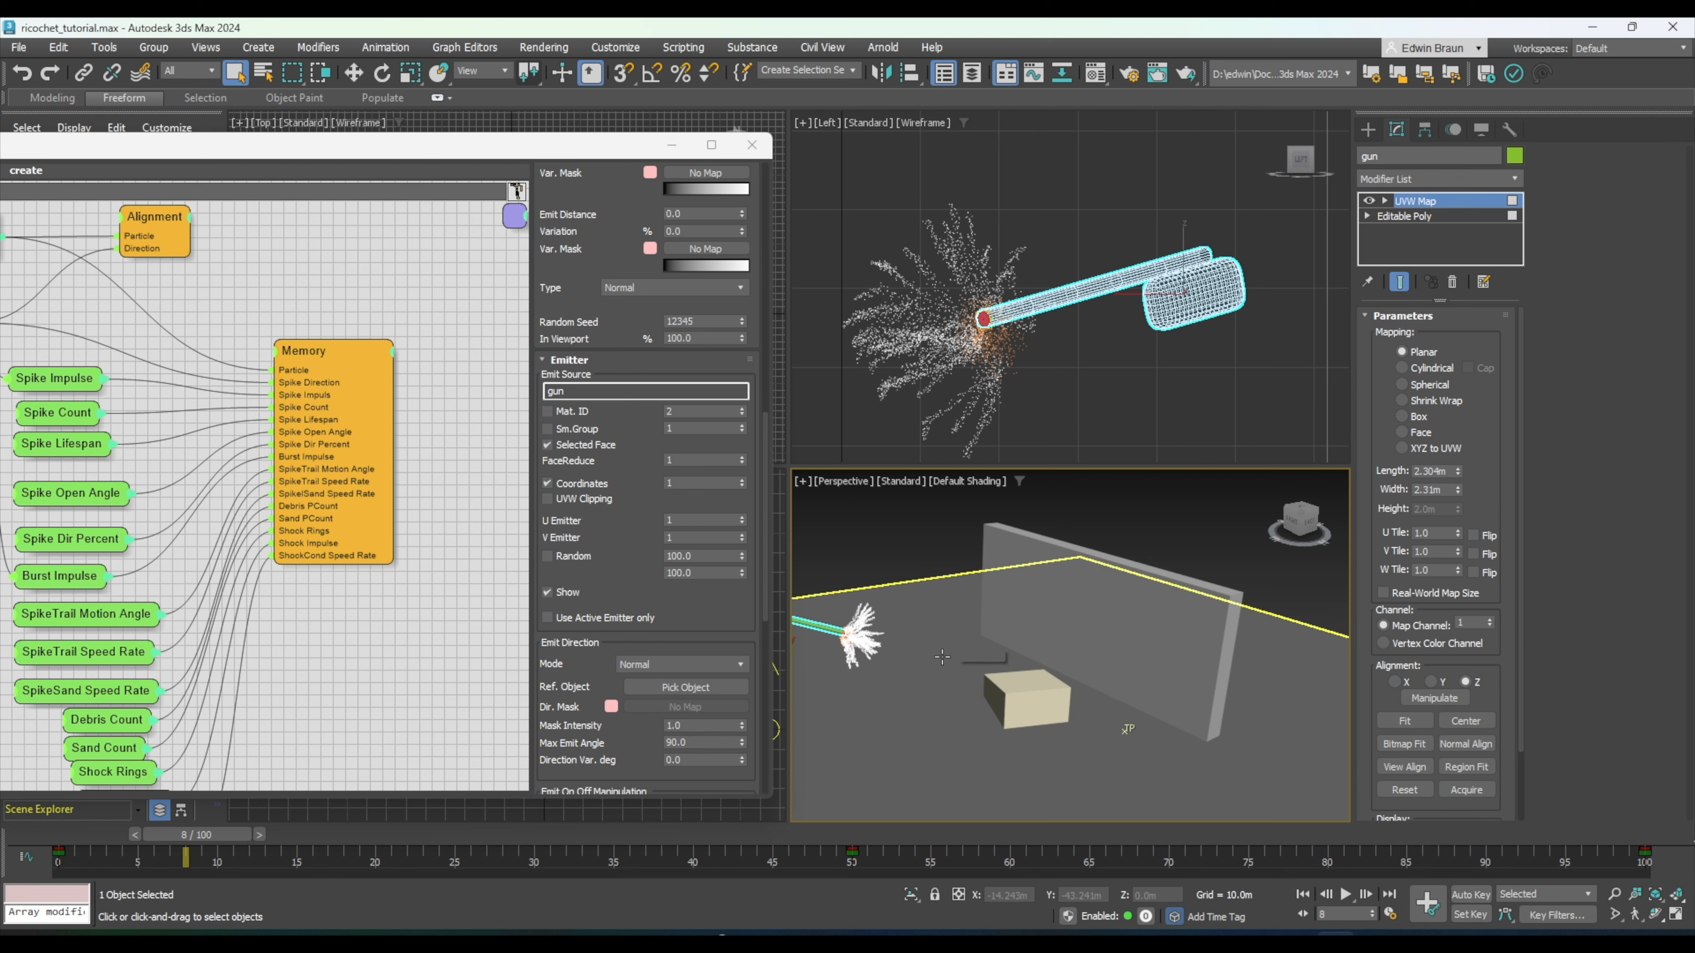
{"action": "left_click", "coordinate": [259, 834]}
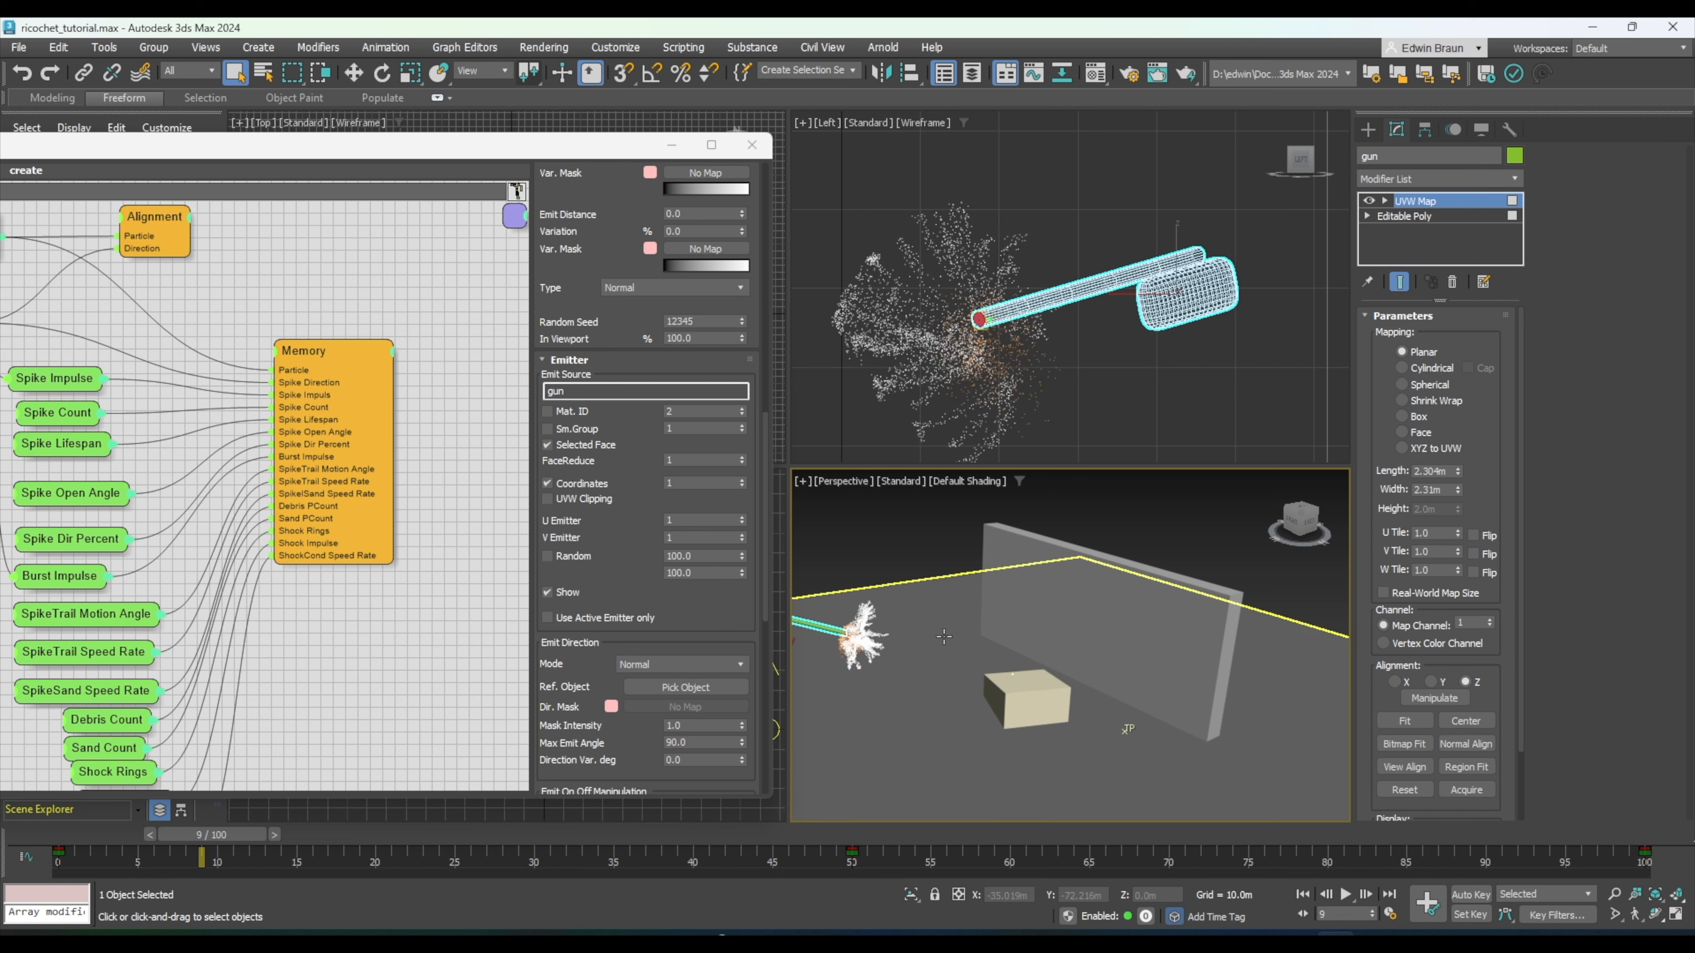
{"action": "left_click", "coordinate": [274, 835]}
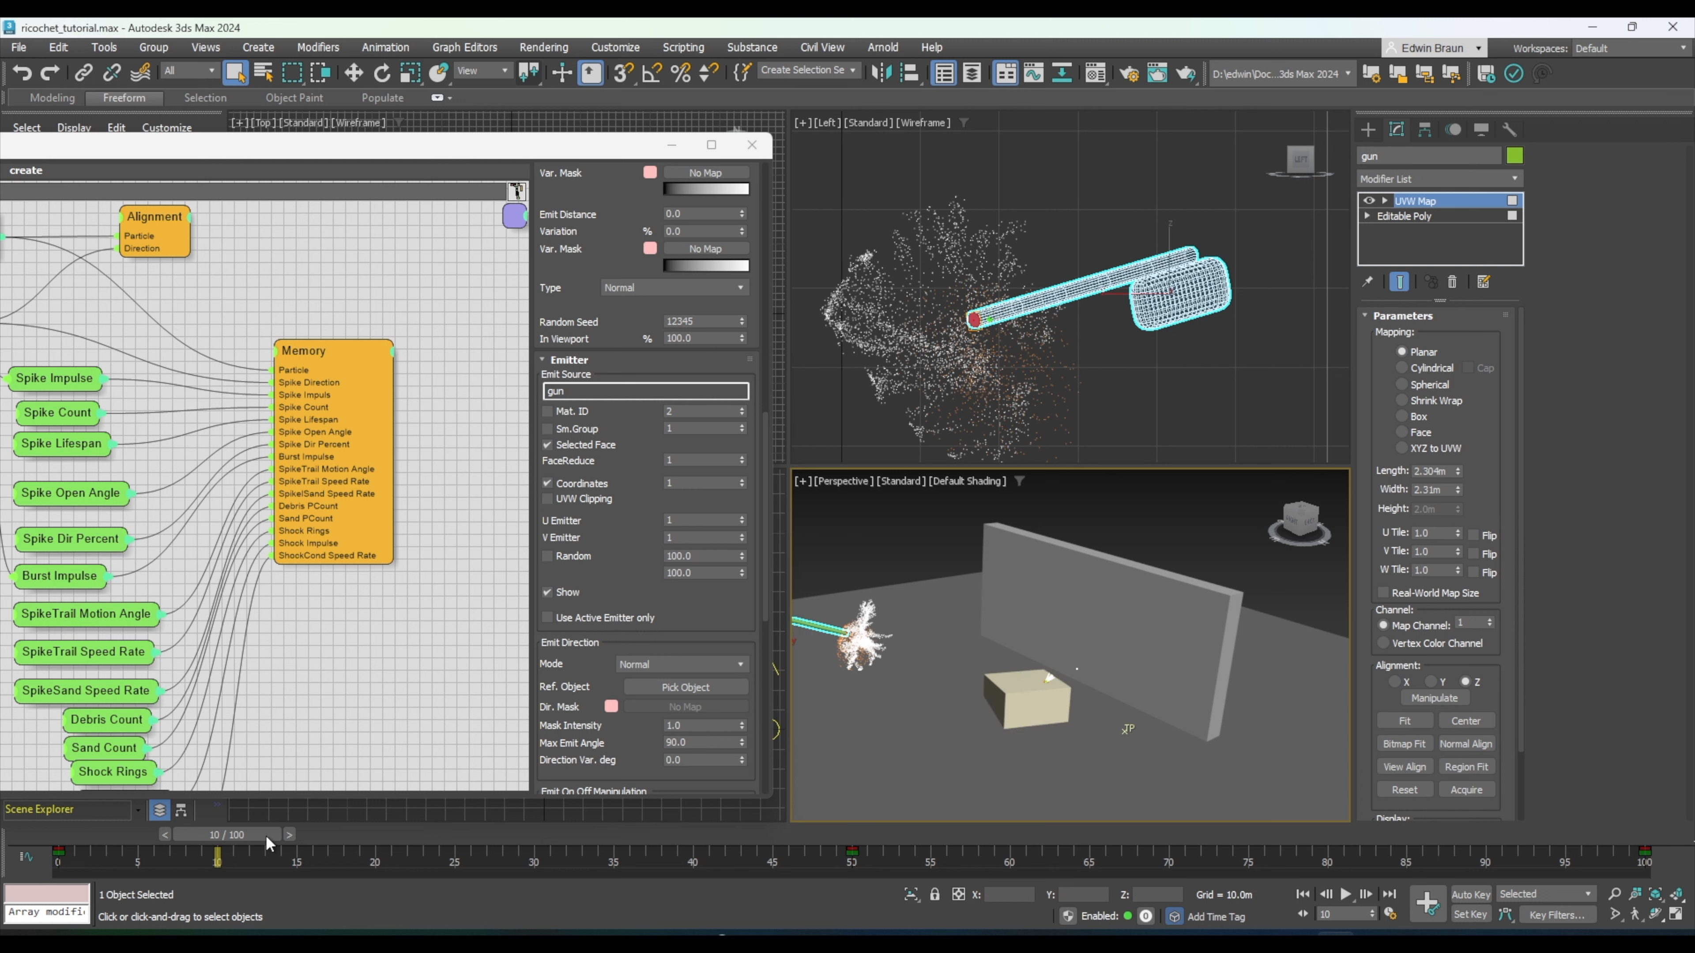
{"action": "left_click", "coordinate": [286, 836]}
{"action": "left_click", "coordinate": [301, 829]}
{"action": "left_click", "coordinate": [316, 829]}
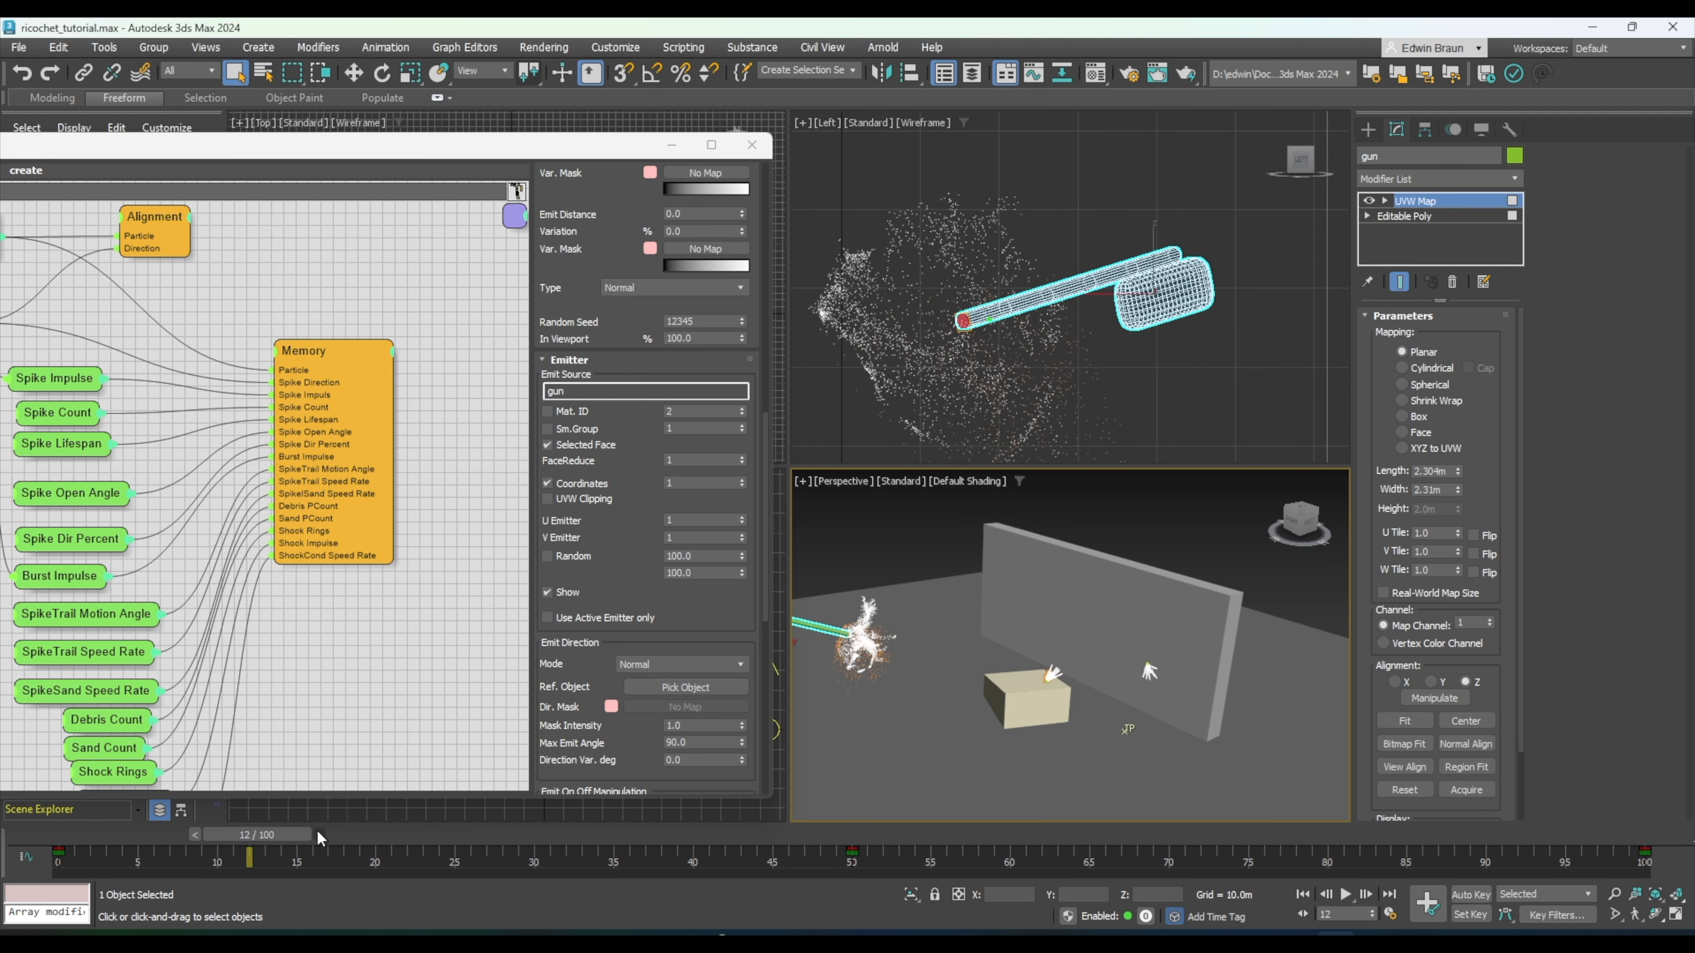
{"action": "left_click", "coordinate": [331, 831]}
{"action": "left_click", "coordinate": [349, 830]}
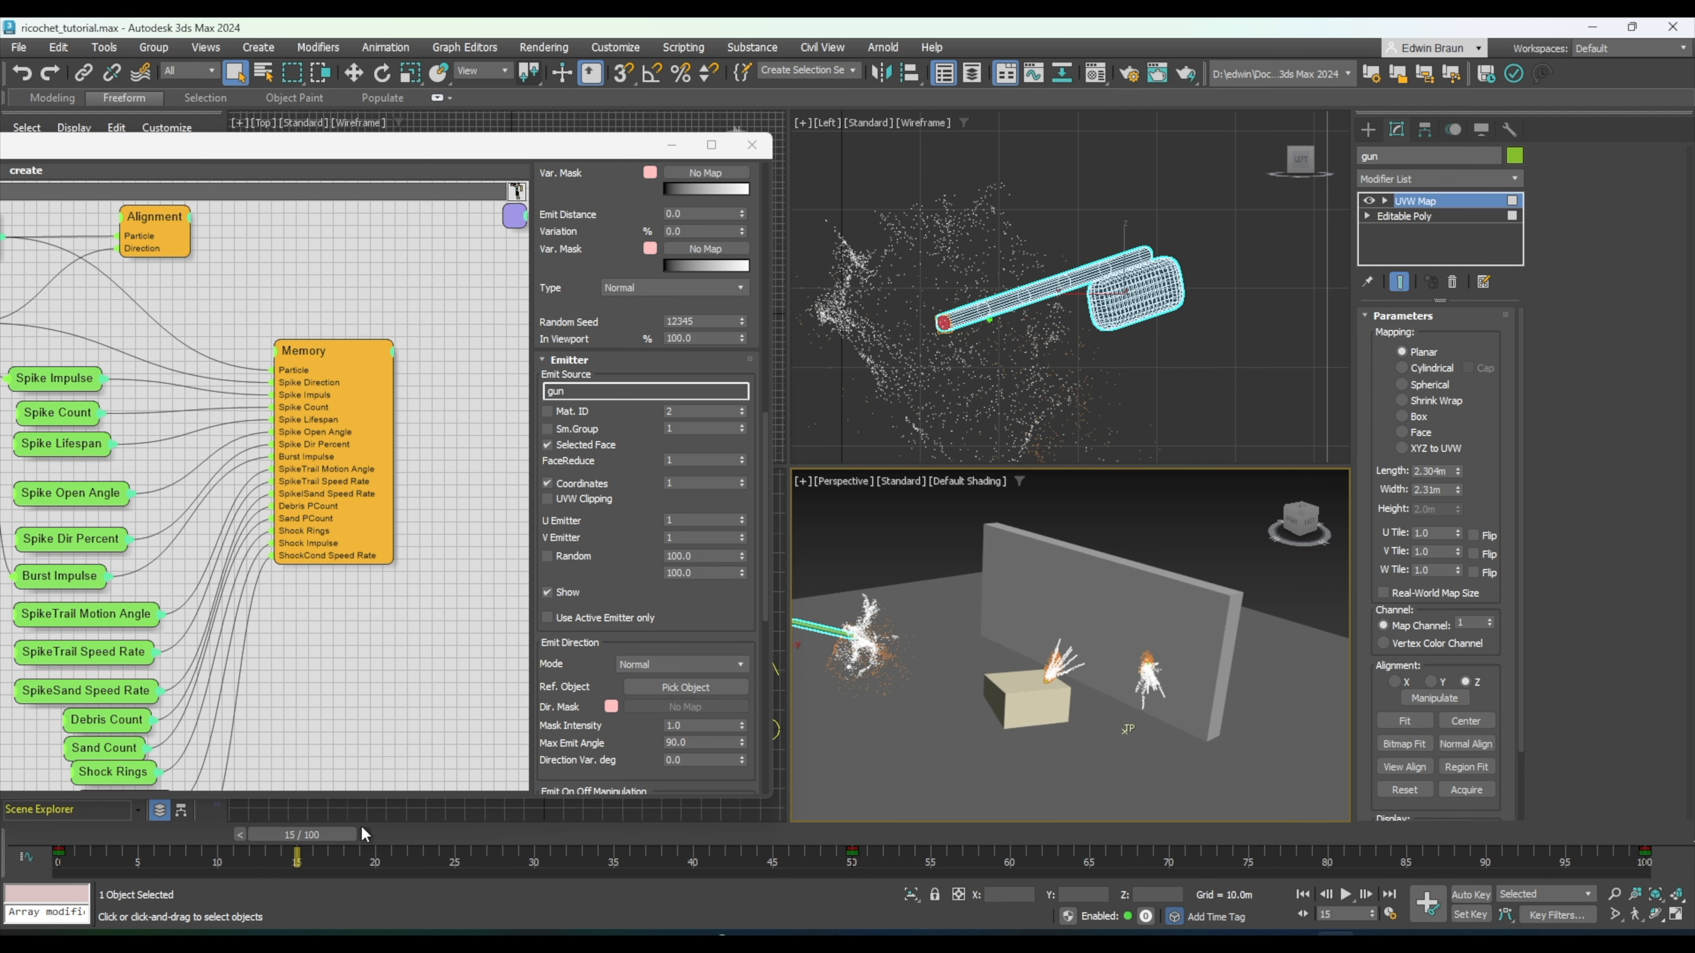
- Bring the full particle editor back into view and compare the MatterWaves emission settings with the PositionBorn node, leaving MatterWaves selected
{"action": "left_click_drag", "start_coordinate": [460, 154], "coordinate": [535, 196]}
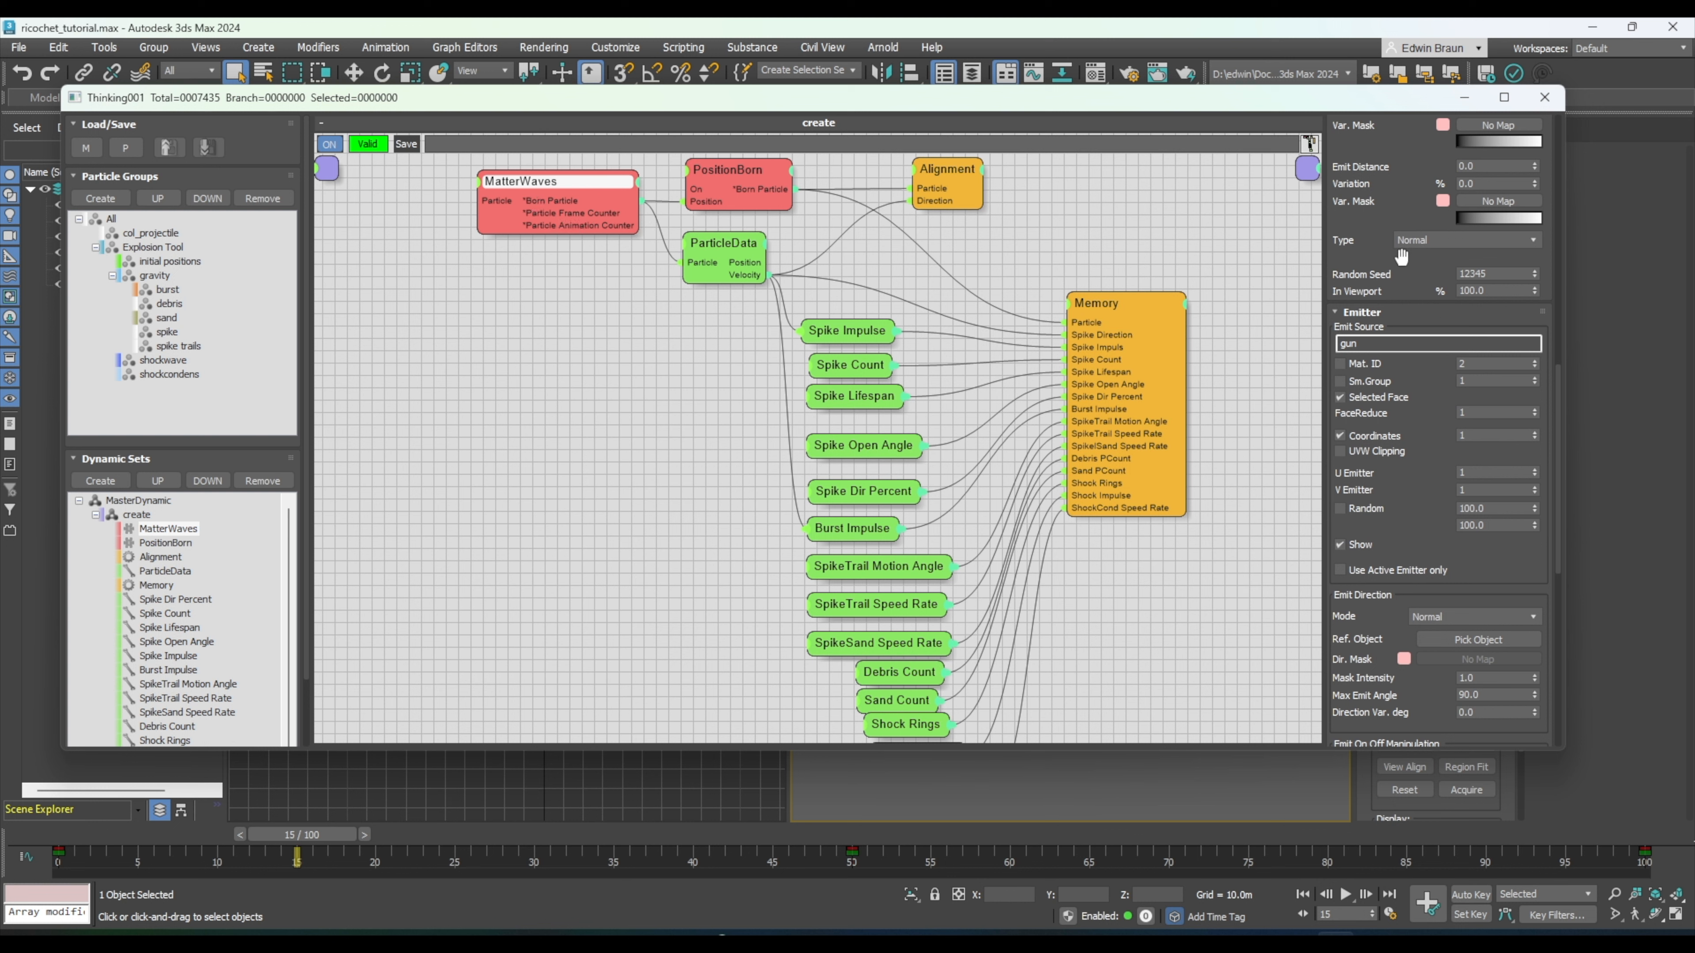
{"action": "left_click_drag", "start_coordinate": [1401, 257], "coordinate": [1367, 721]}
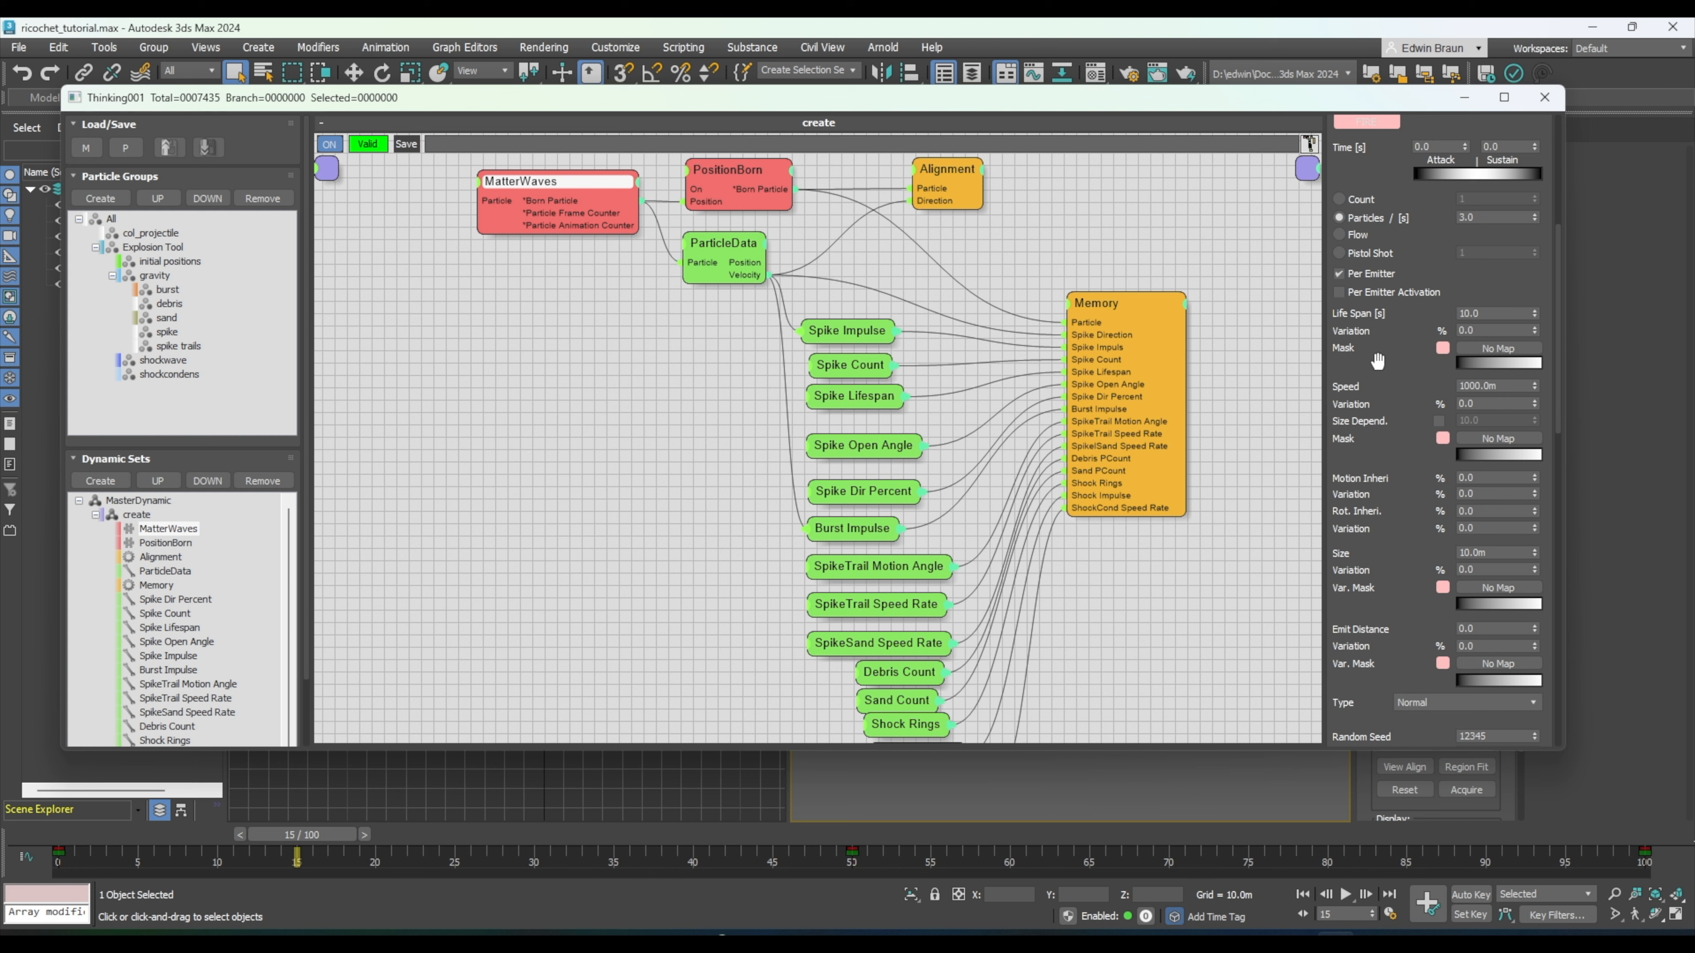
{"action": "left_click", "coordinate": [725, 174]}
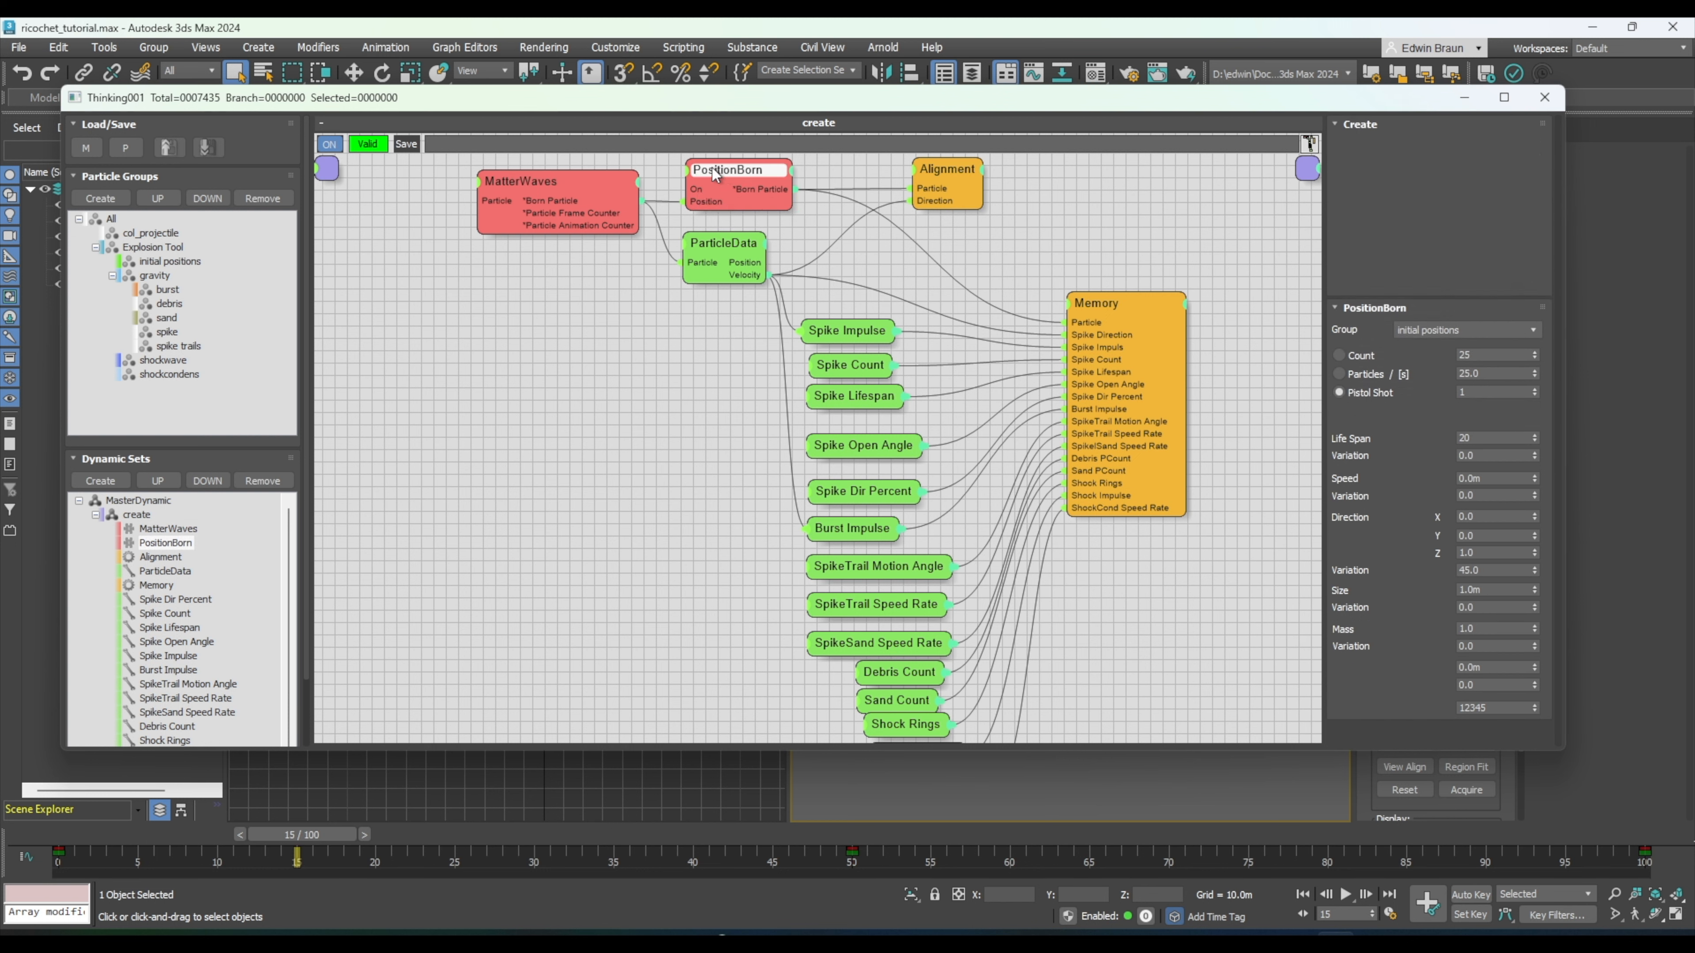
{"action": "left_click", "coordinate": [531, 188]}
{"action": "left_click_drag", "start_coordinate": [527, 194], "coordinate": [527, 202]}
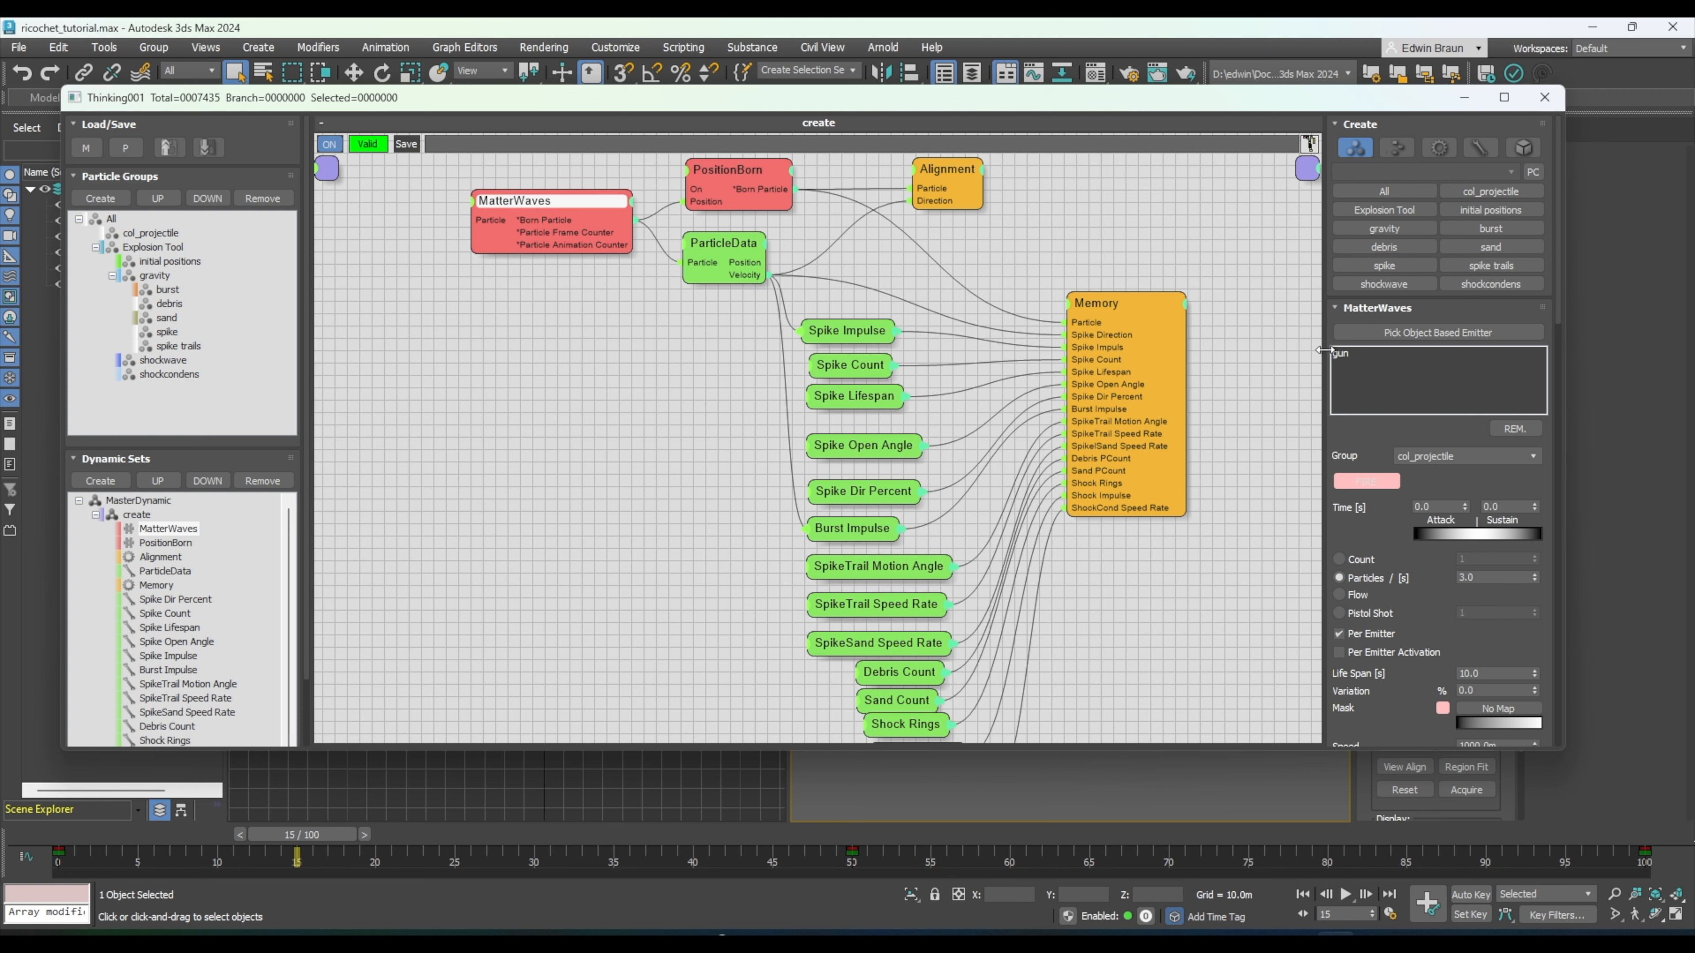
- Examine the PositionBorn settings, including its speed, and show the ParticleData node's data channel group
{"action": "left_click", "coordinate": [709, 169]}
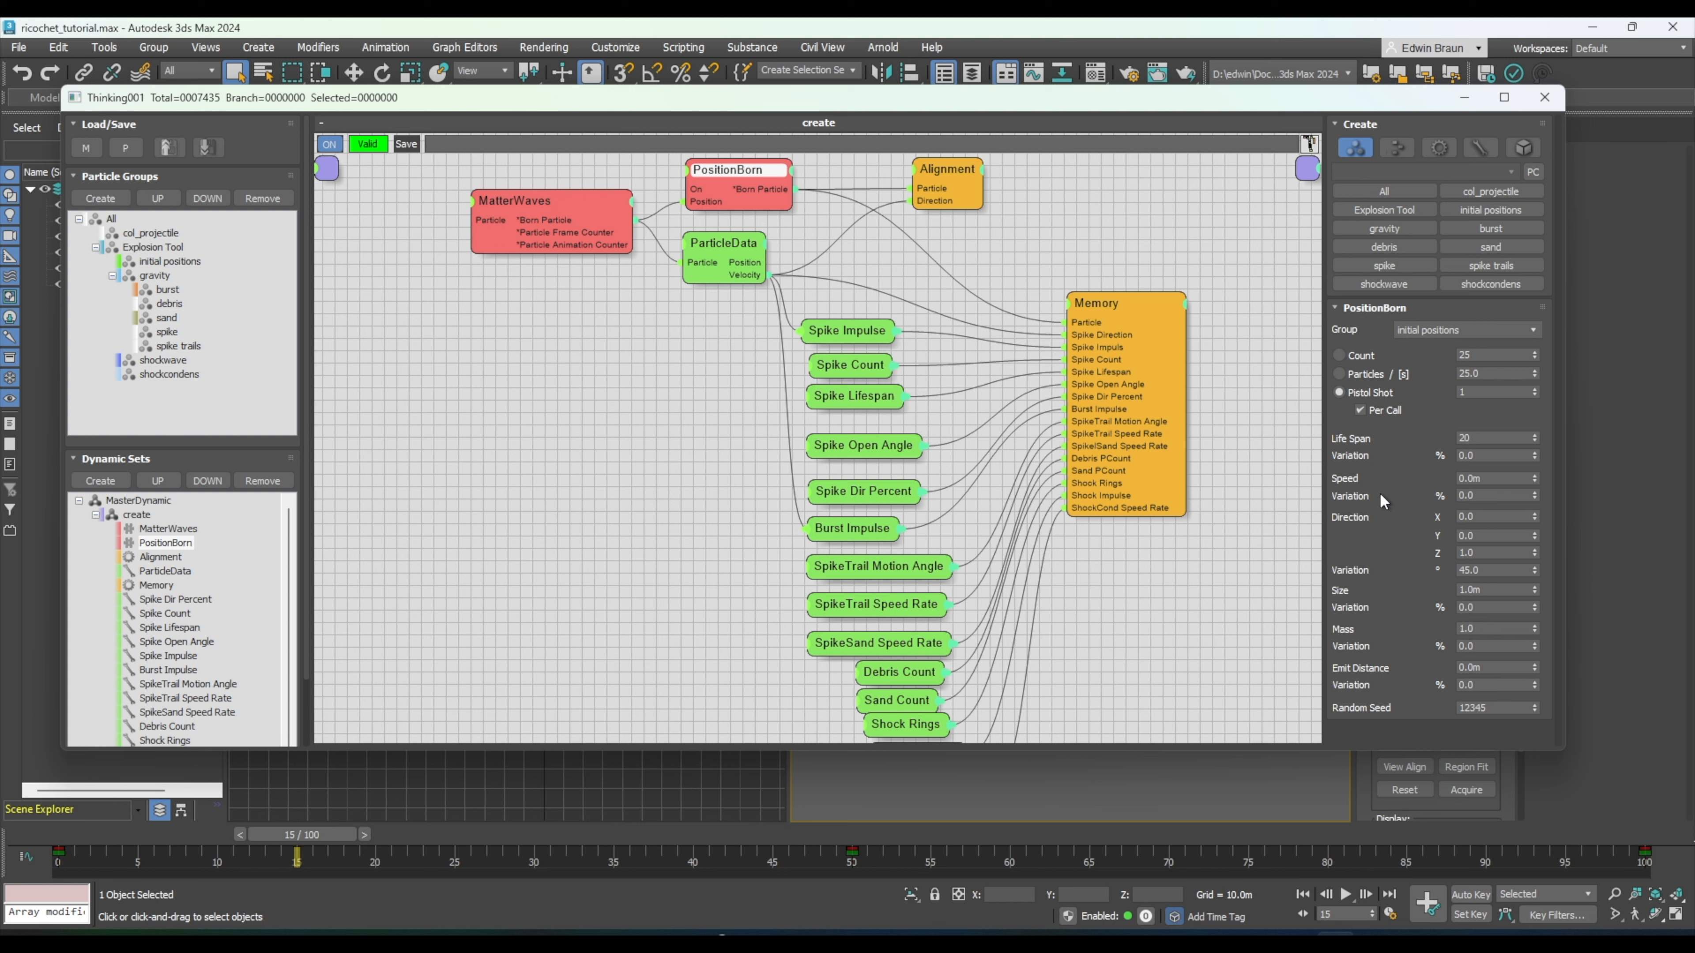
{"action": "left_click", "coordinate": [1498, 478]}
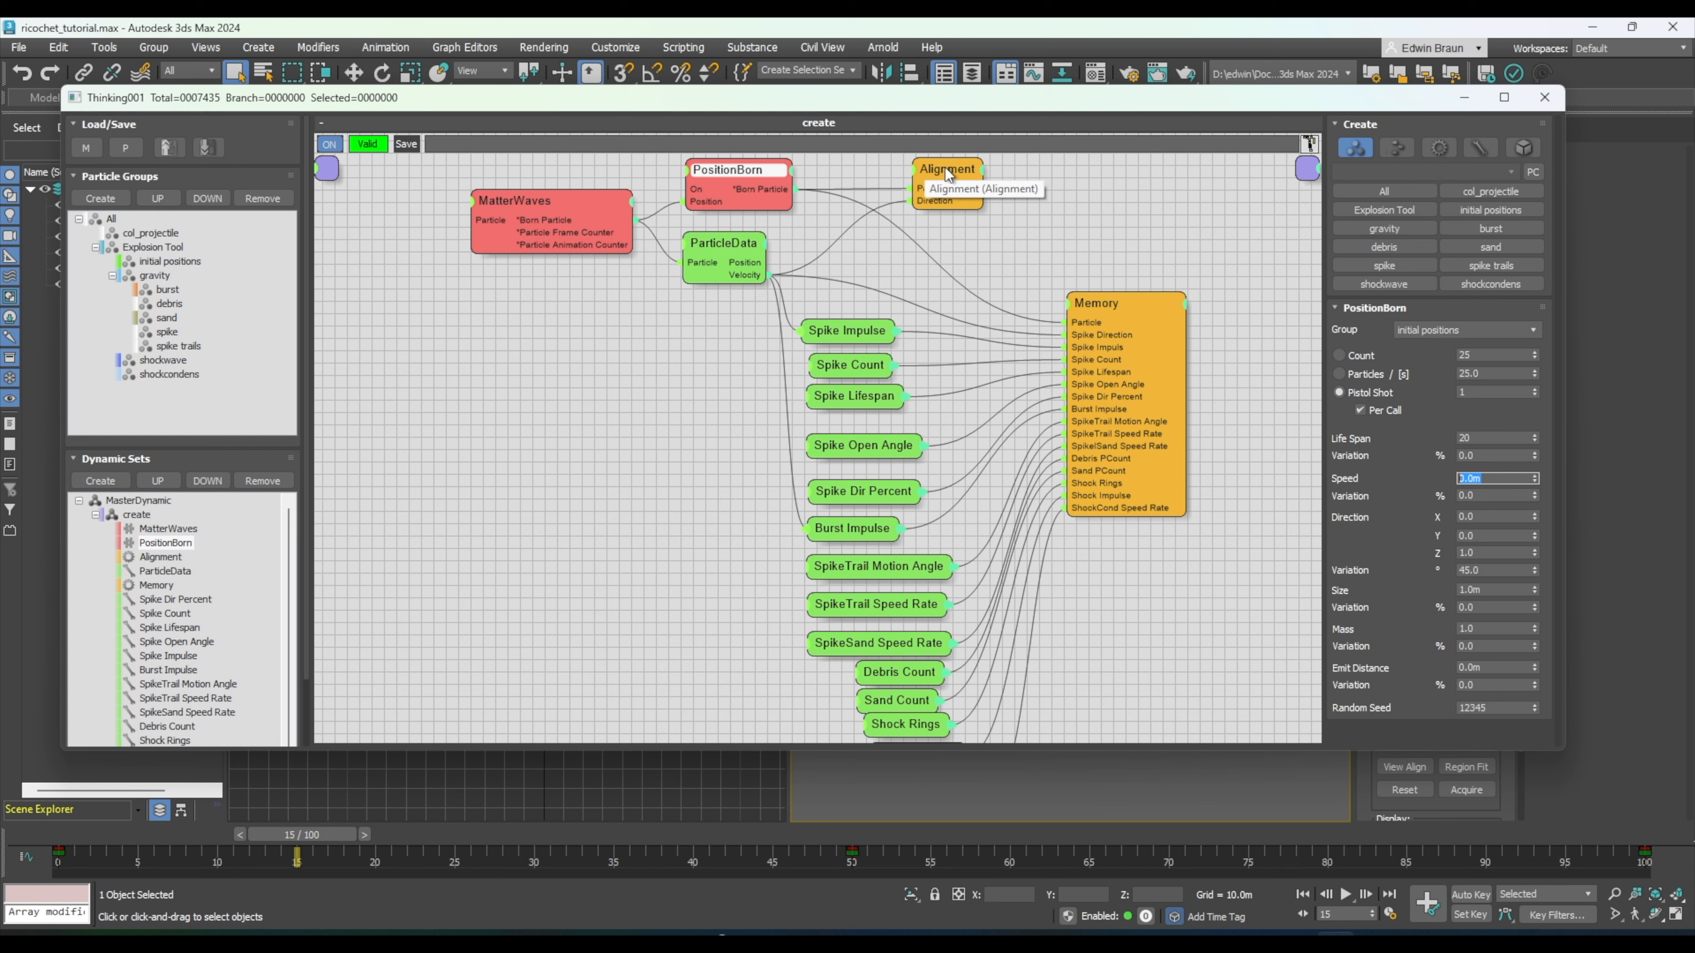
{"action": "left_click", "coordinate": [722, 246]}
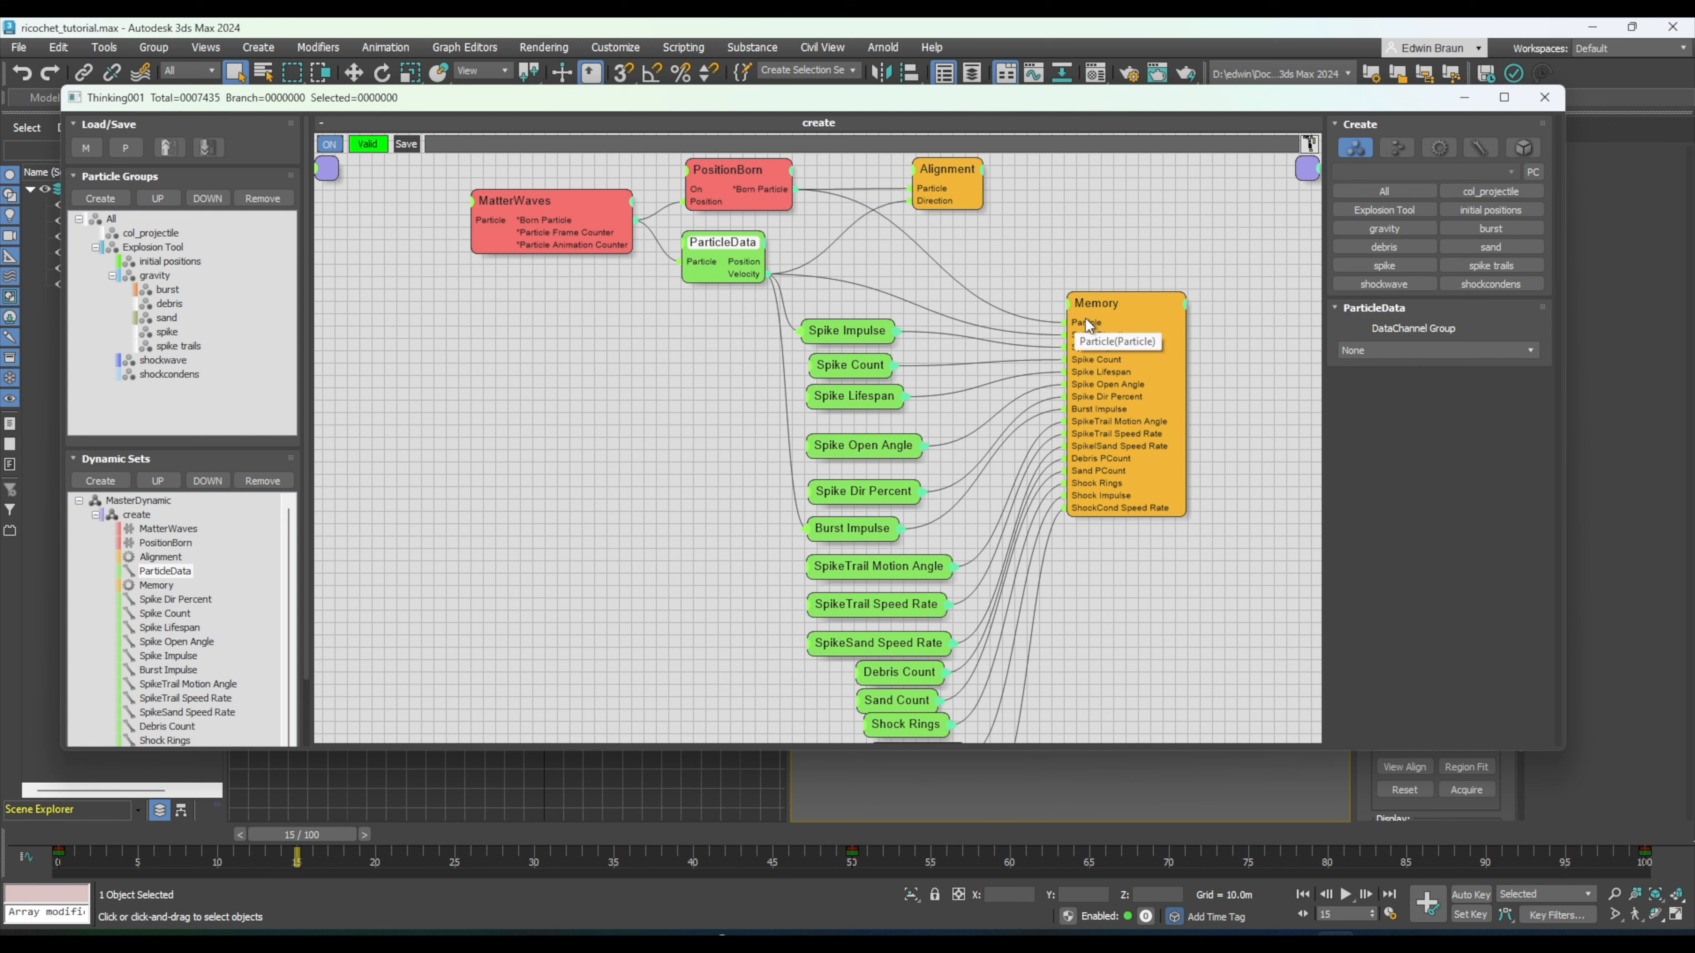
- Show the Memory node's settings and collapse its data groups from Spike PData through ShockCond PData
{"action": "left_click", "coordinate": [1122, 303]}
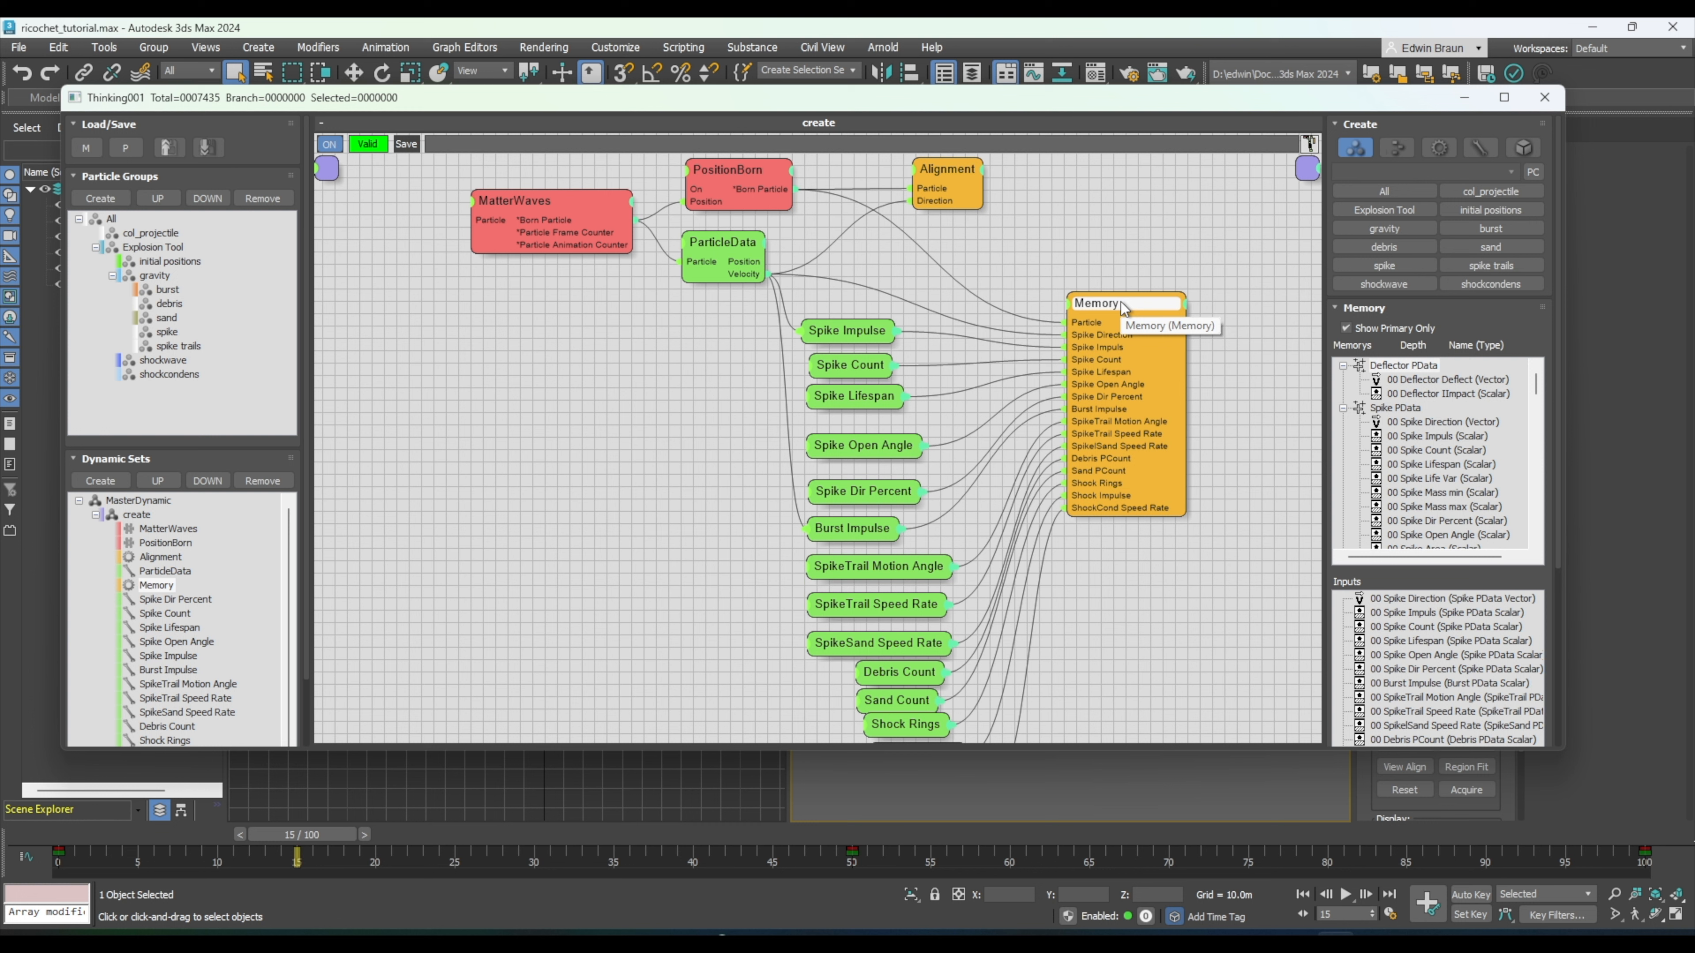
{"action": "left_click", "coordinate": [1343, 408]}
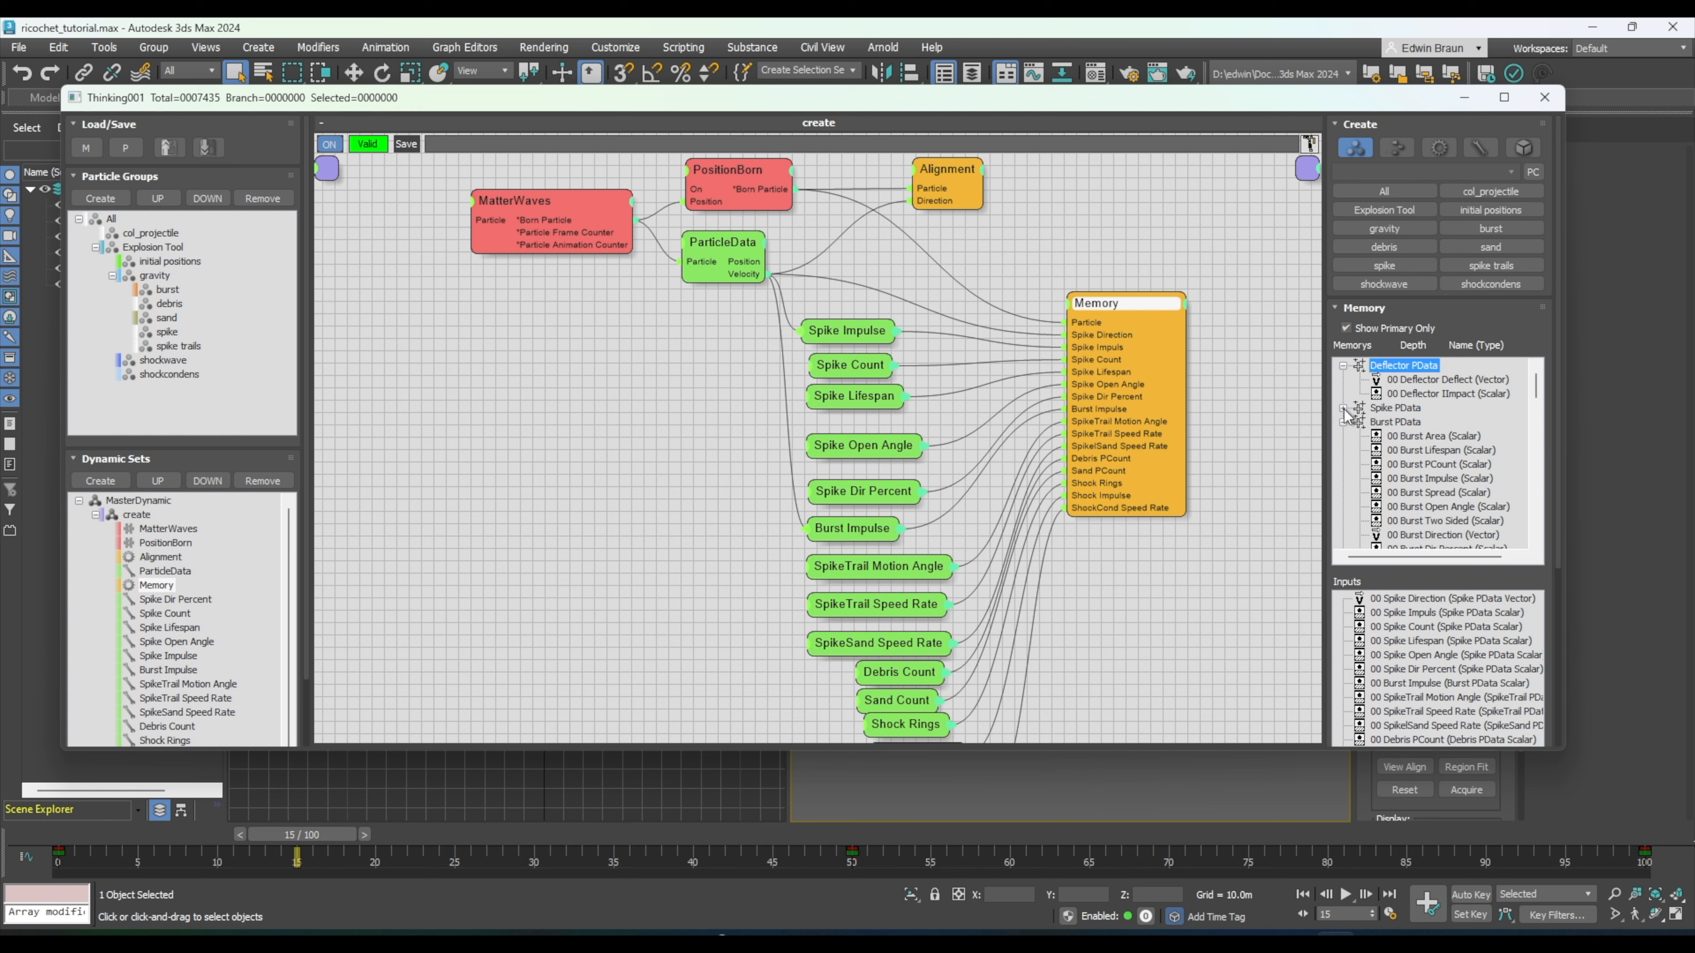
{"action": "left_click", "coordinate": [1343, 422]}
{"action": "left_click", "coordinate": [1344, 436]}
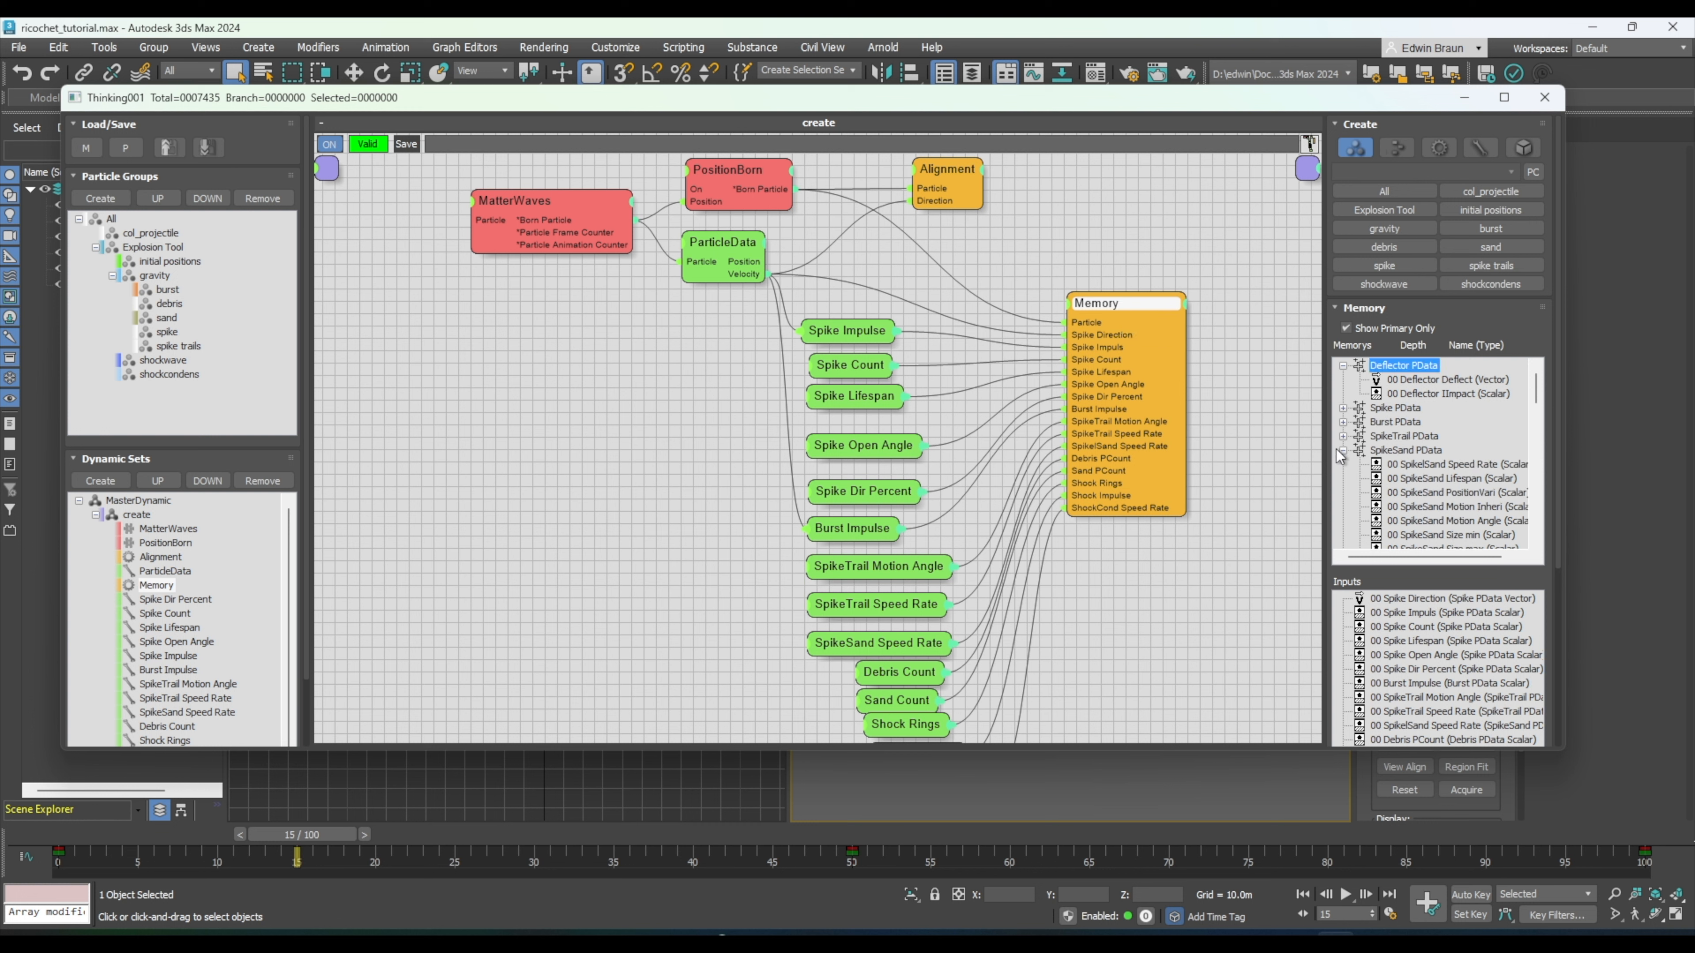
{"action": "left_click", "coordinate": [1343, 450]}
{"action": "left_click", "coordinate": [1344, 465]}
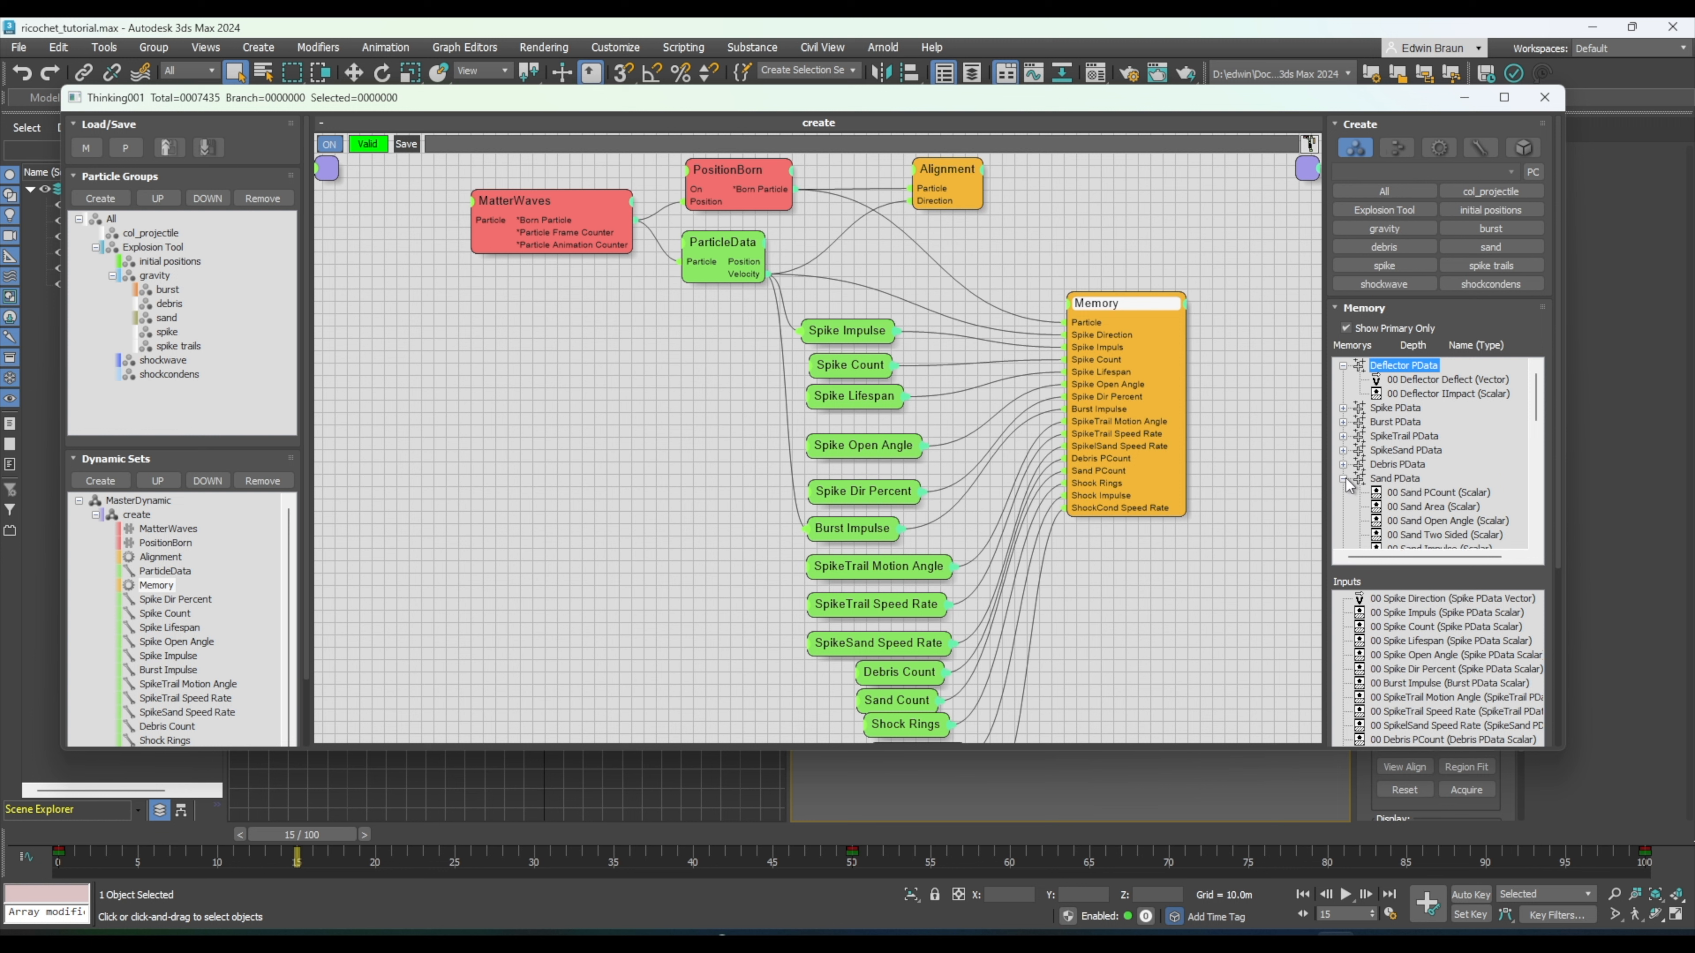
{"action": "left_click", "coordinate": [1344, 479]}
{"action": "left_click", "coordinate": [1344, 494]}
{"action": "left_click", "coordinate": [1344, 508]}
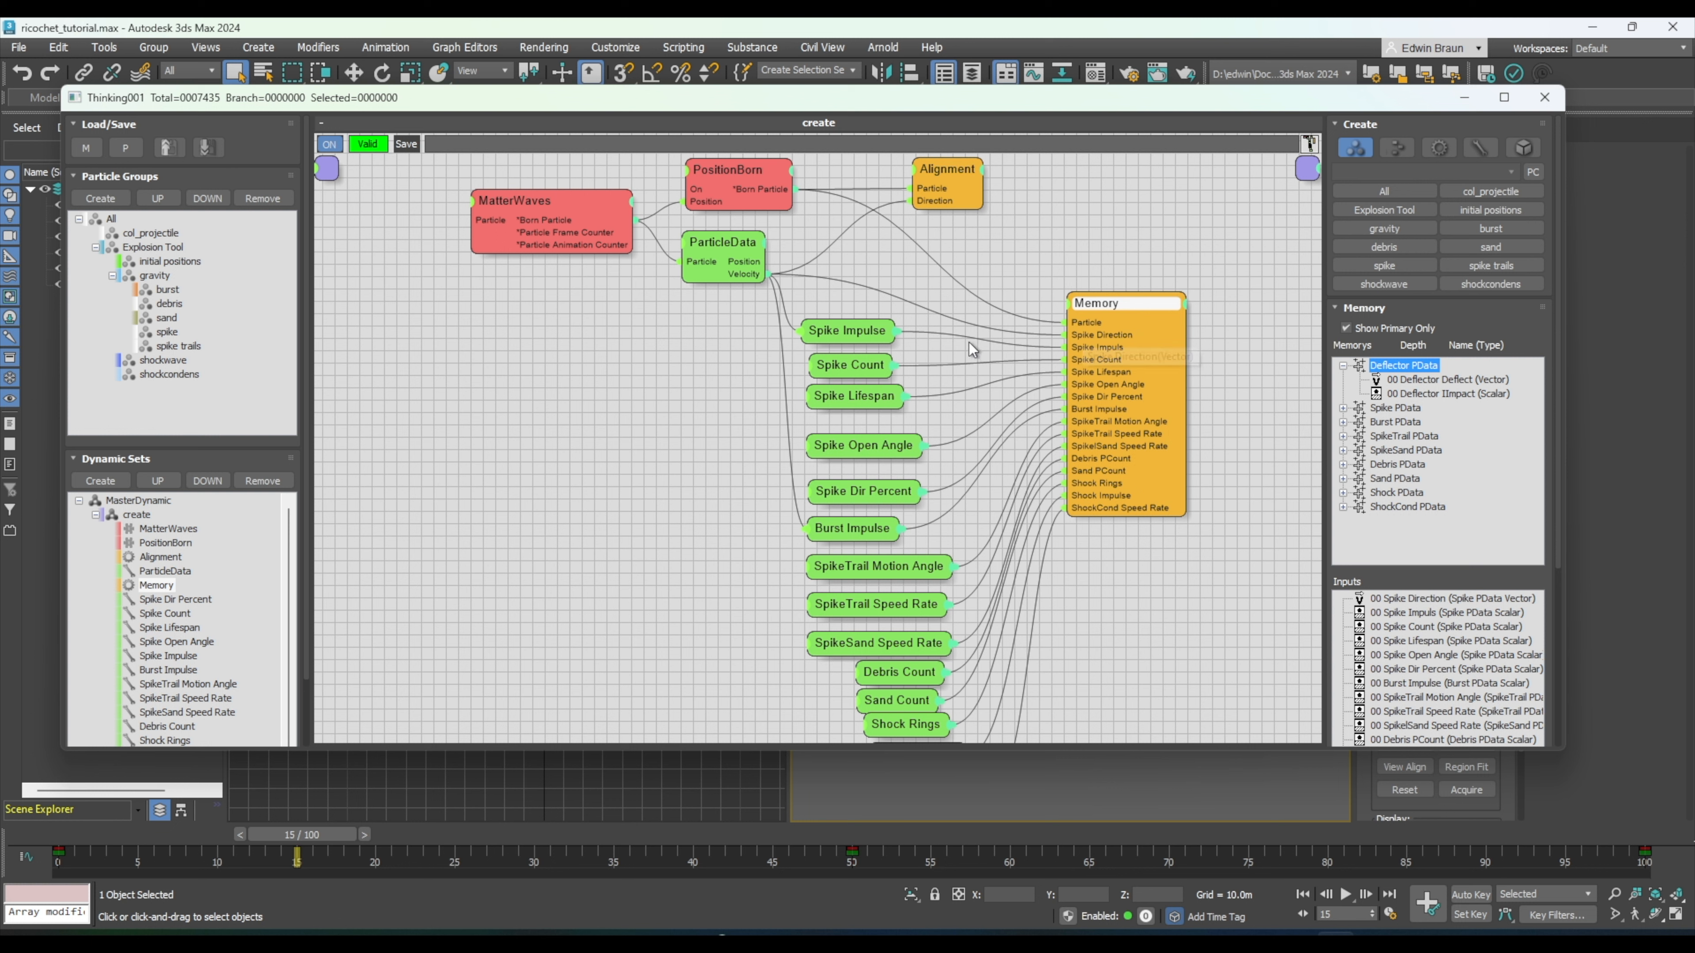
- Examine the Spike Impulse, Spike Count and Spike Lifespan values and the remaining value nodes wired into Memory
{"action": "left_click", "coordinate": [876, 332]}
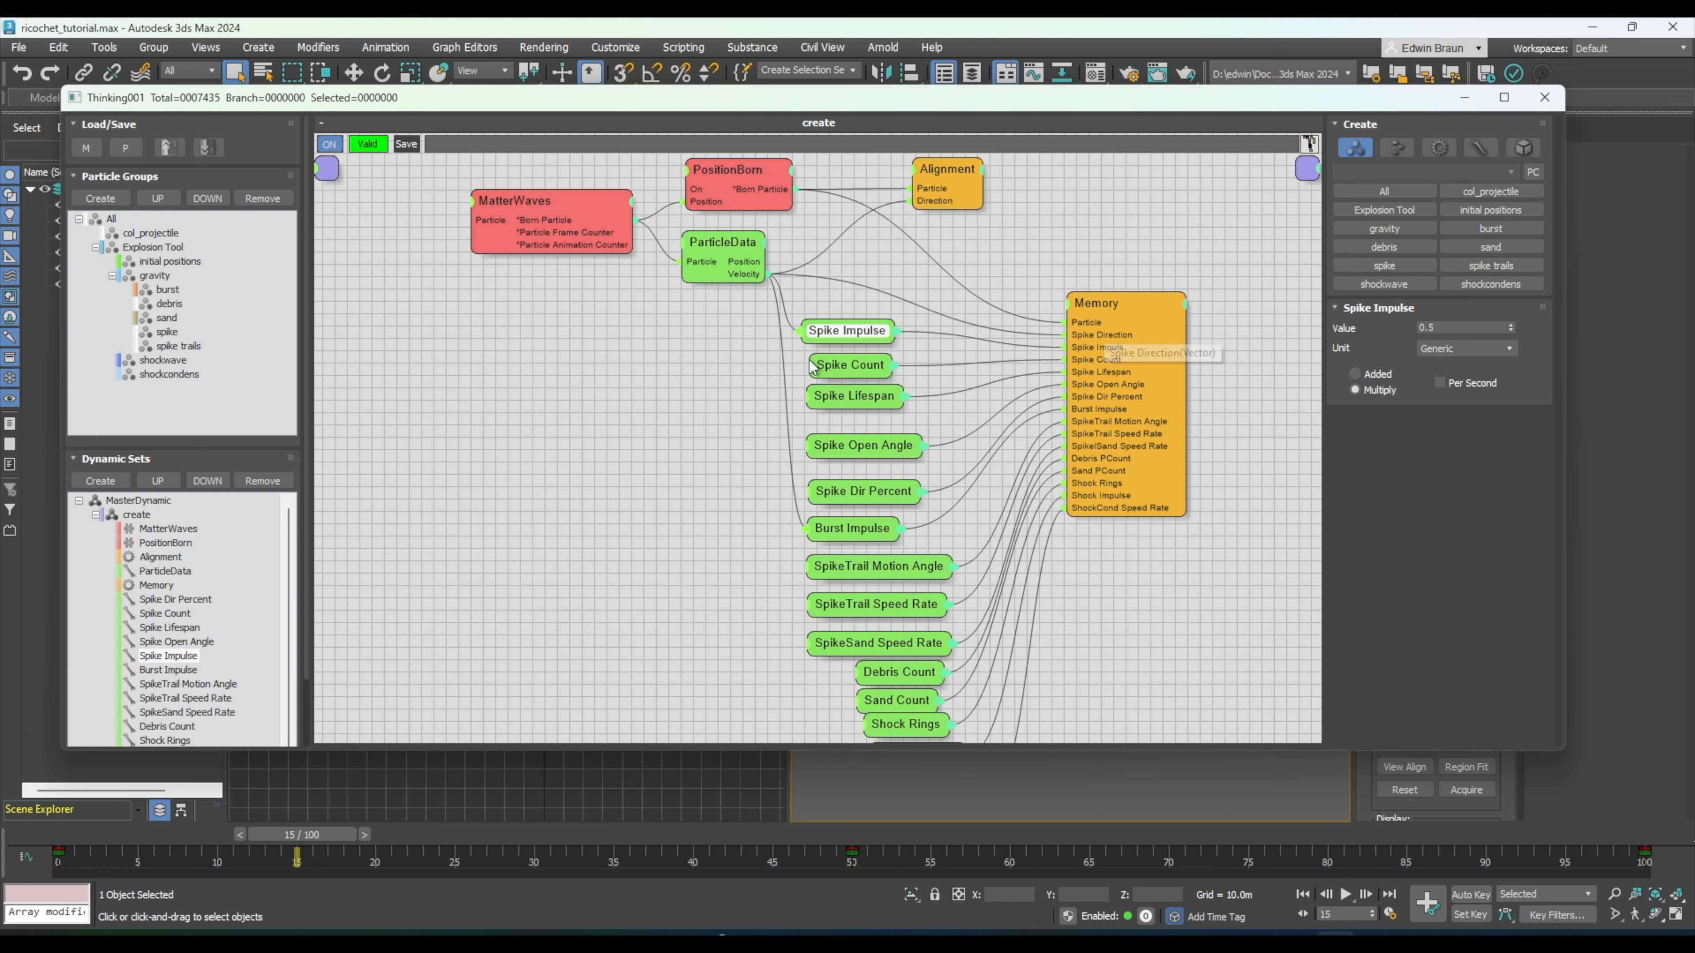
{"action": "left_click", "coordinate": [854, 366]}
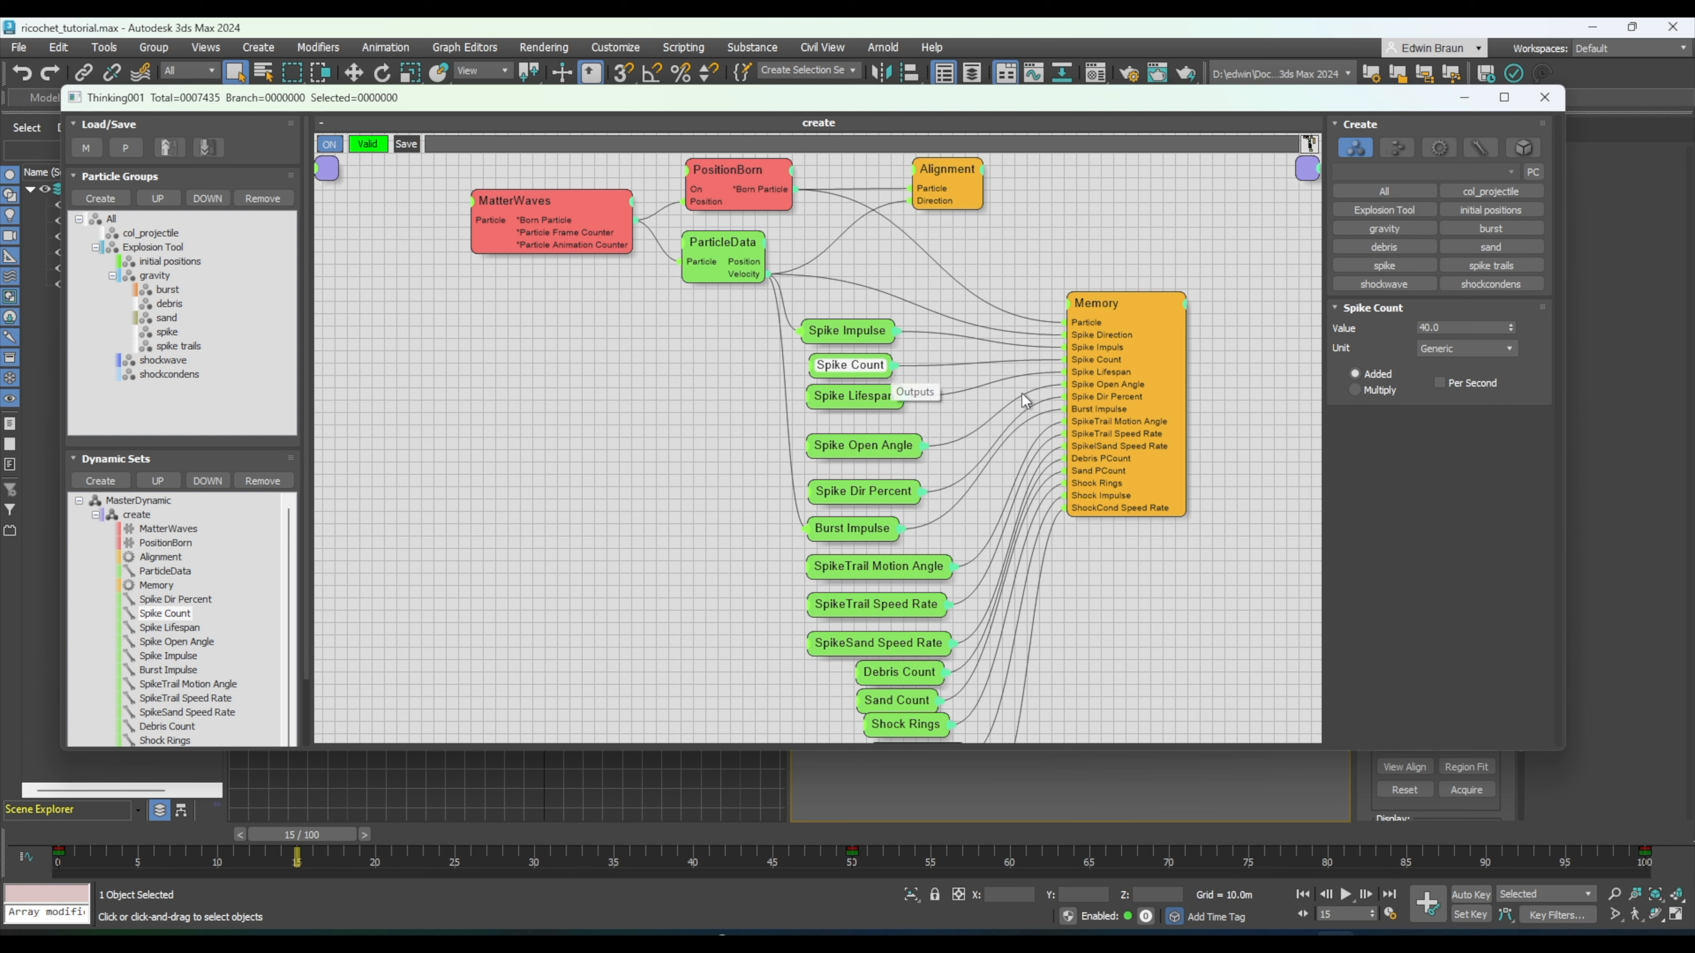
{"action": "left_click", "coordinate": [858, 400]}
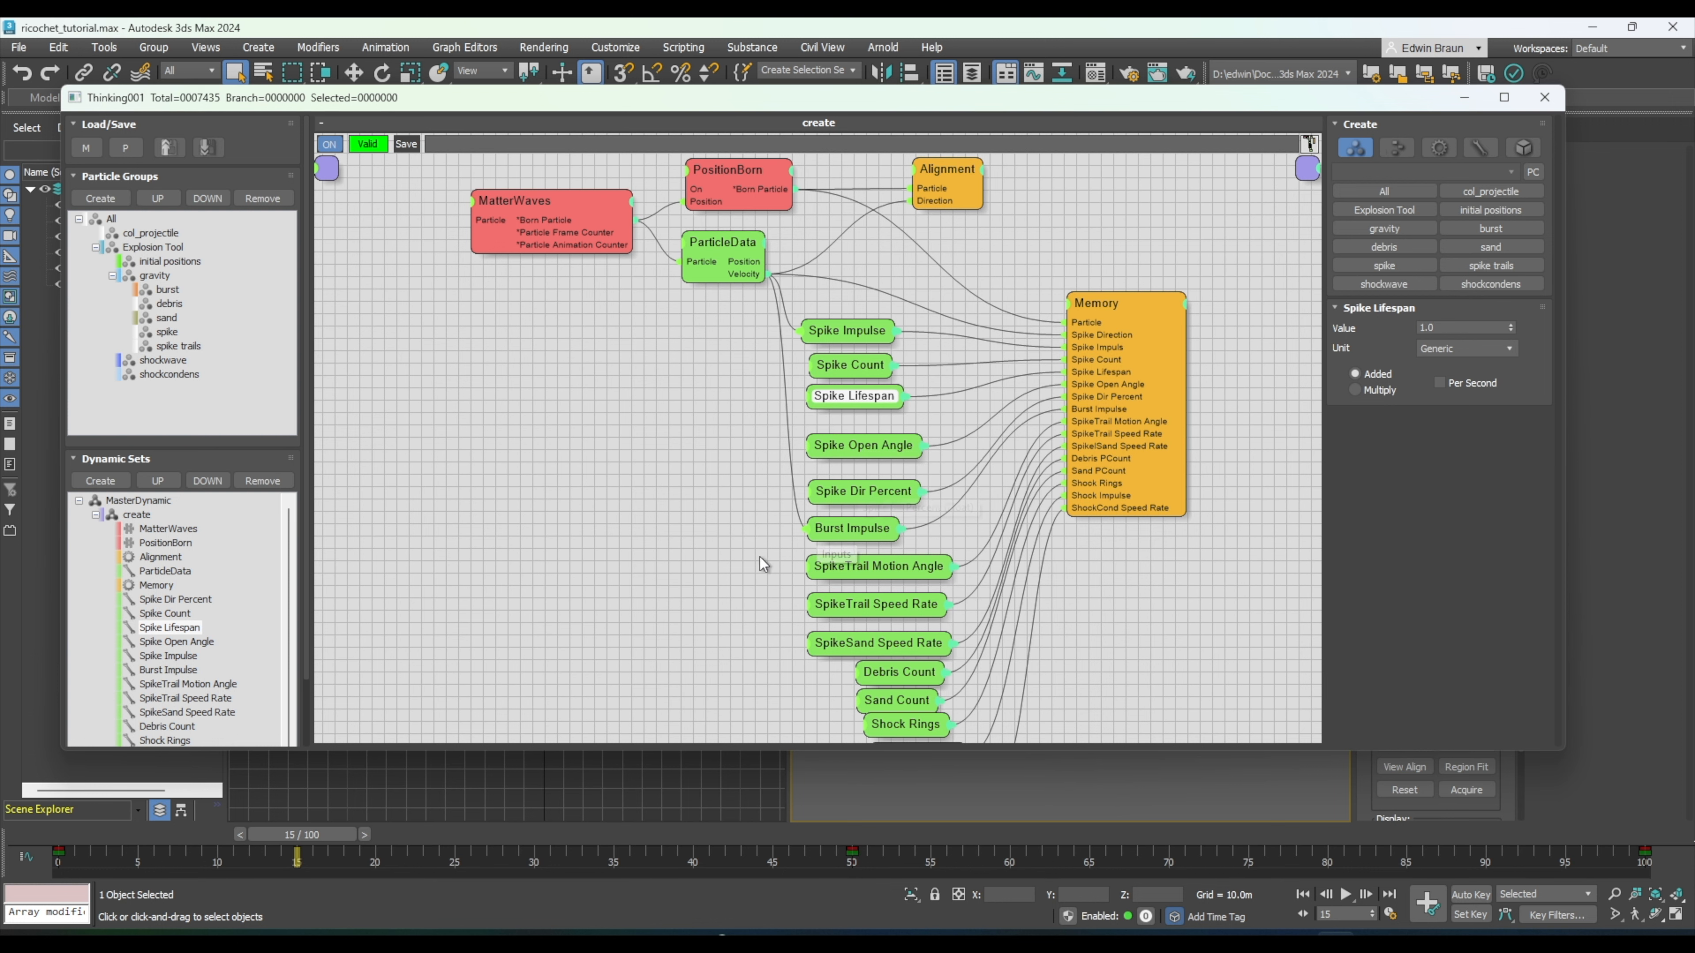
{"action": "middle_click_drag", "start_coordinate": [753, 529], "coordinate": [740, 422]}
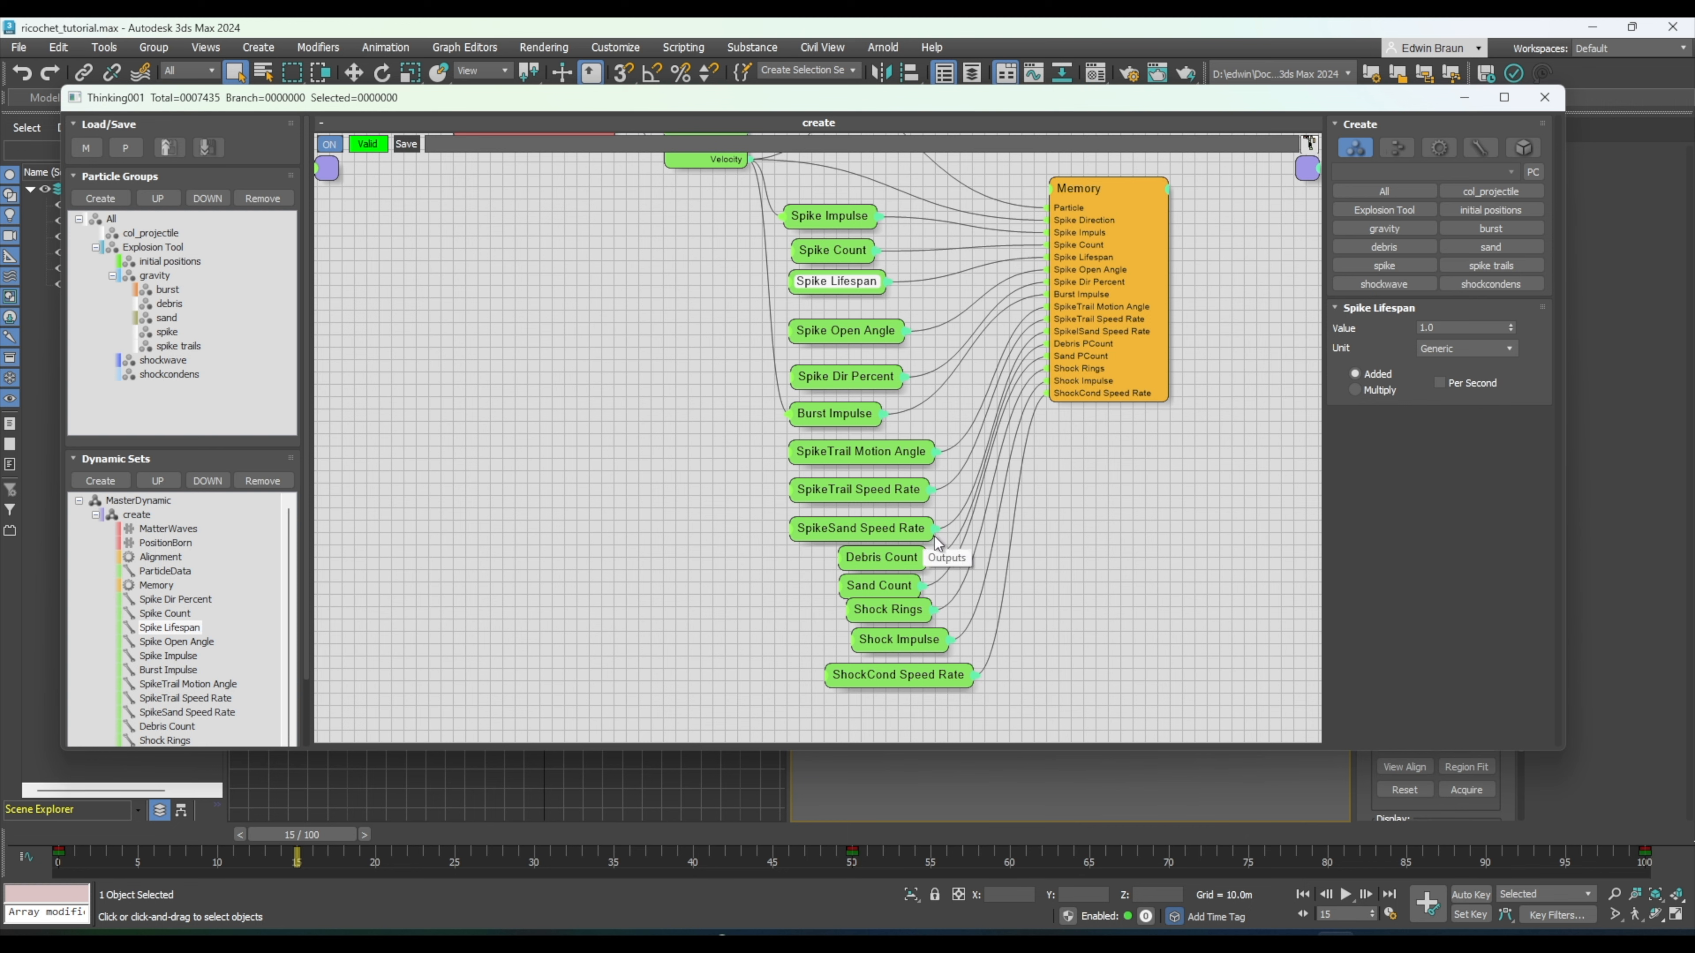
{"action": "middle_click_drag", "start_coordinate": [1157, 461], "coordinate": [1176, 566]}
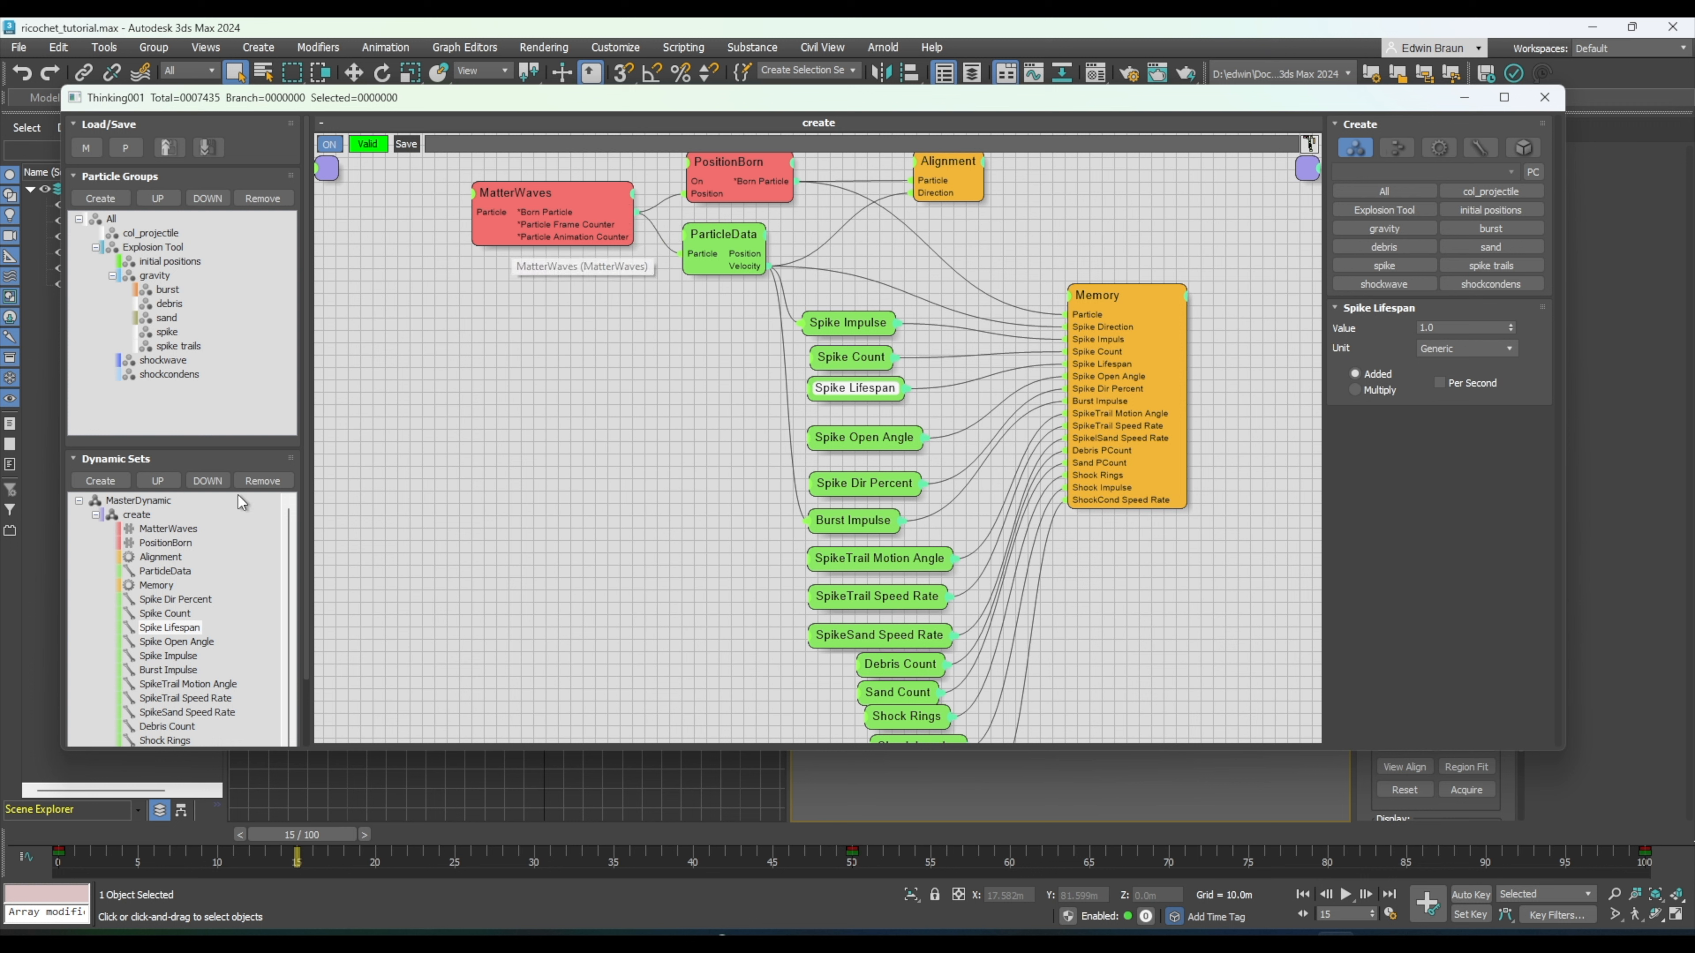
- Collapse the create dynamic set, open new_sim and show the objects listed in its Collision Objects node
{"action": "double_click", "coordinate": [136, 514]}
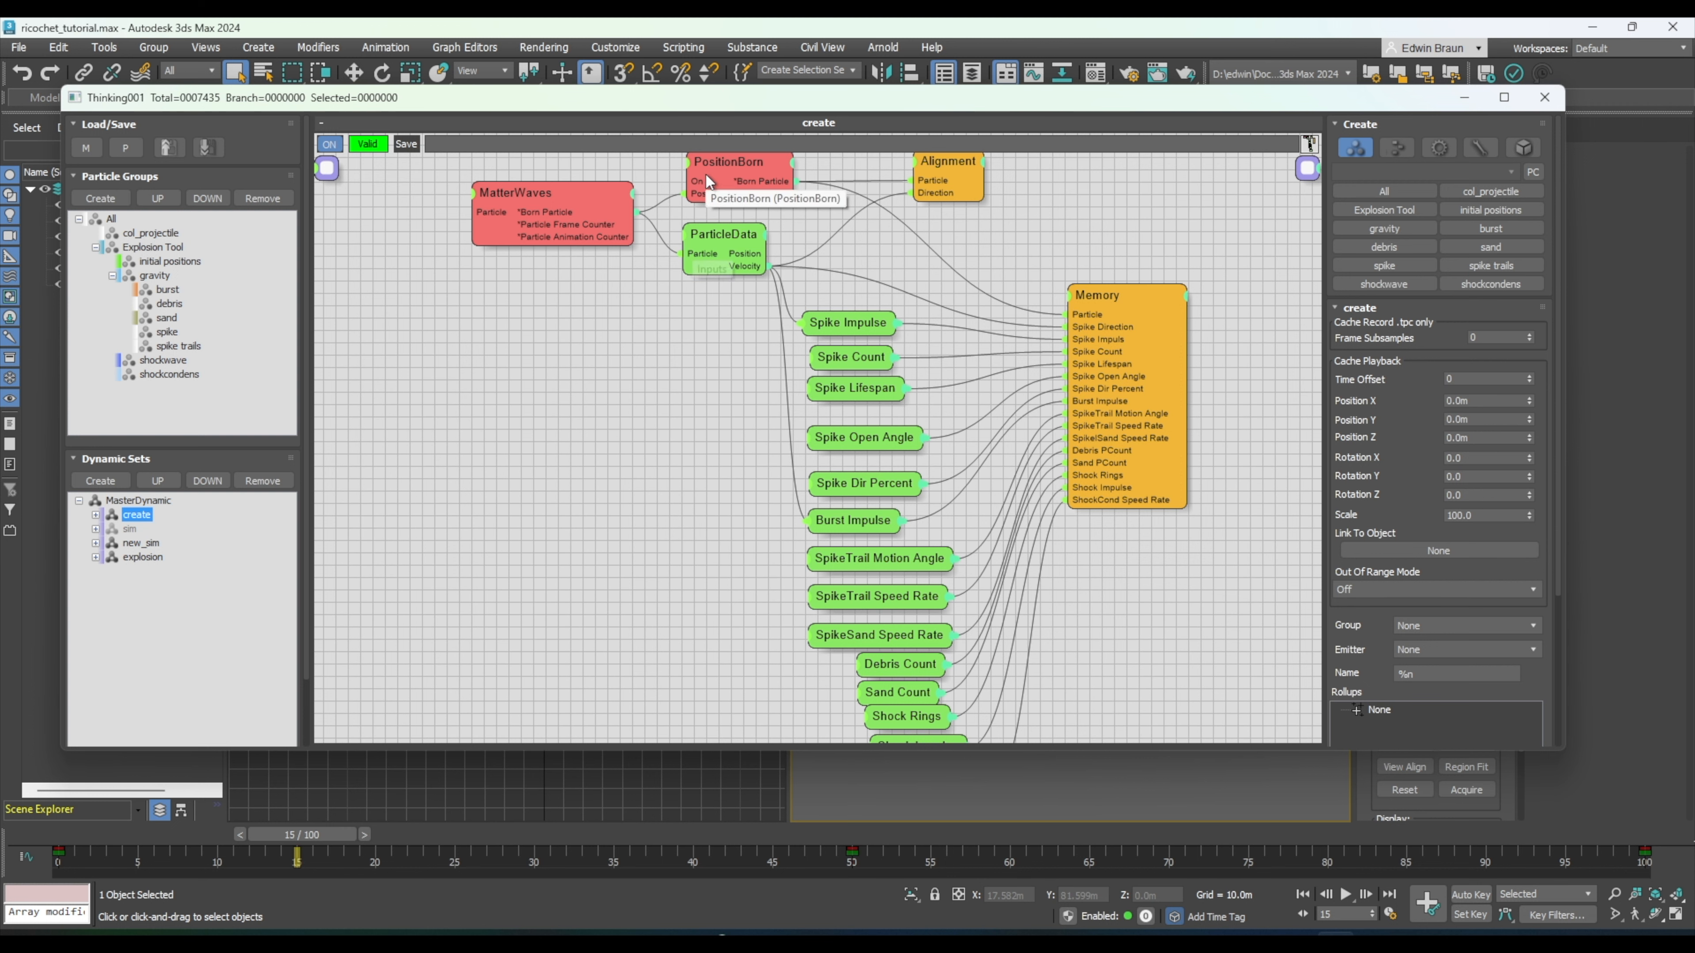
{"action": "left_click", "coordinate": [140, 543]}
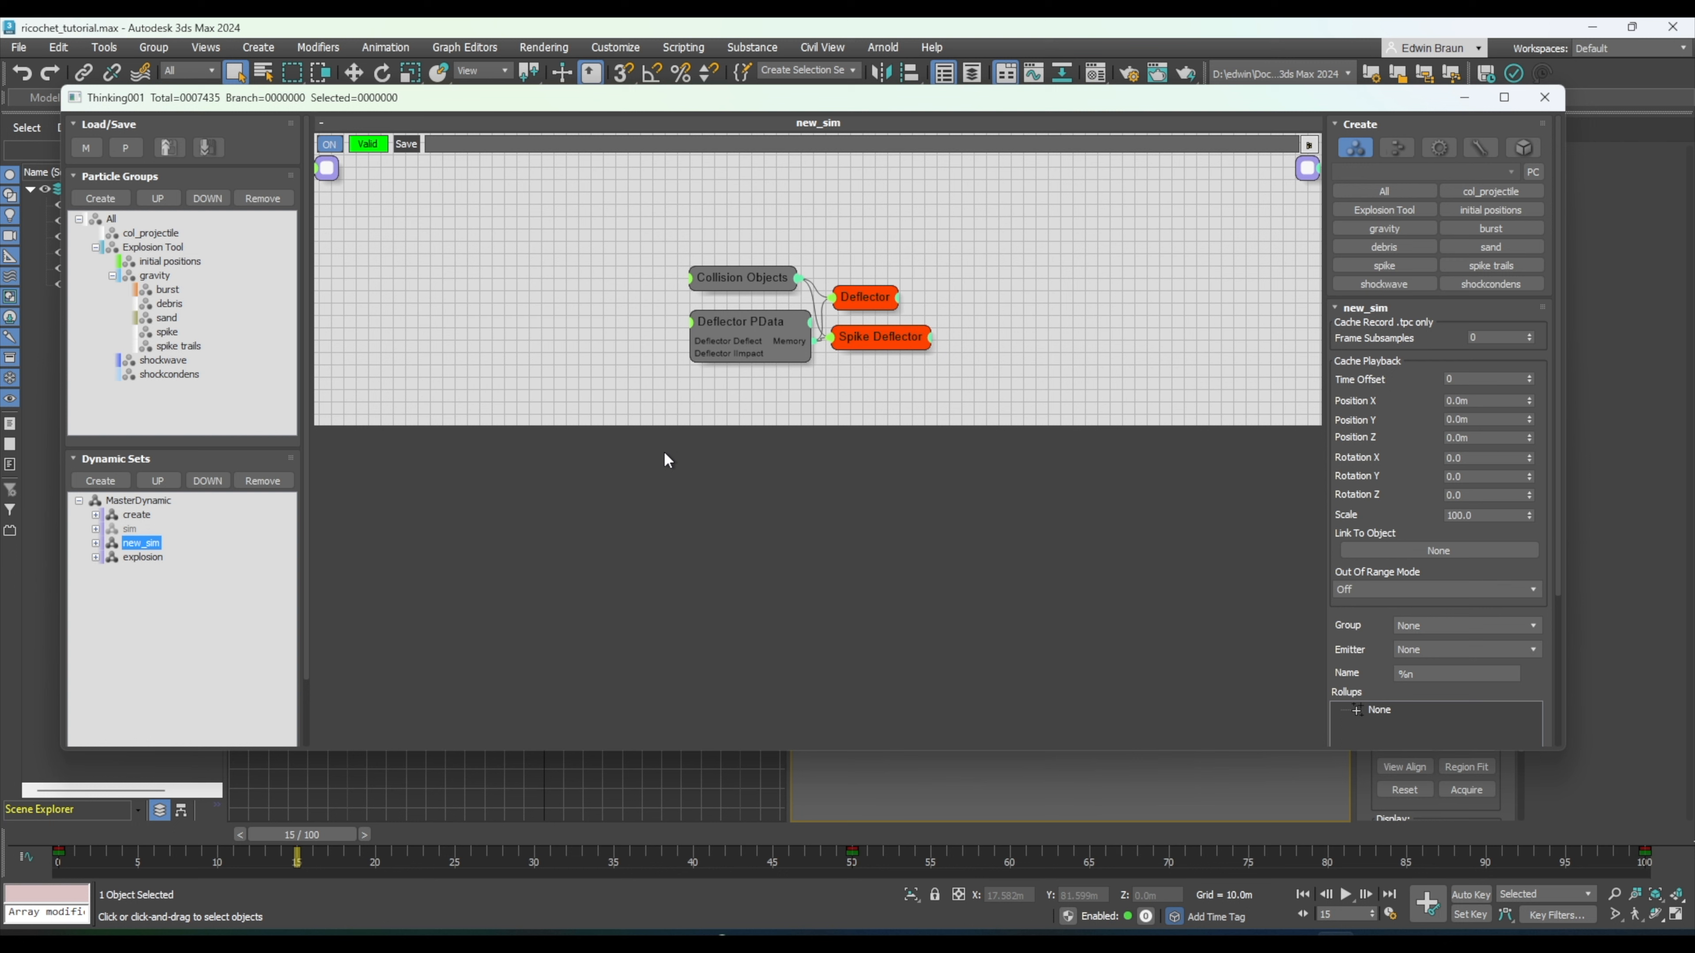
{"action": "left_click", "coordinate": [743, 276]}
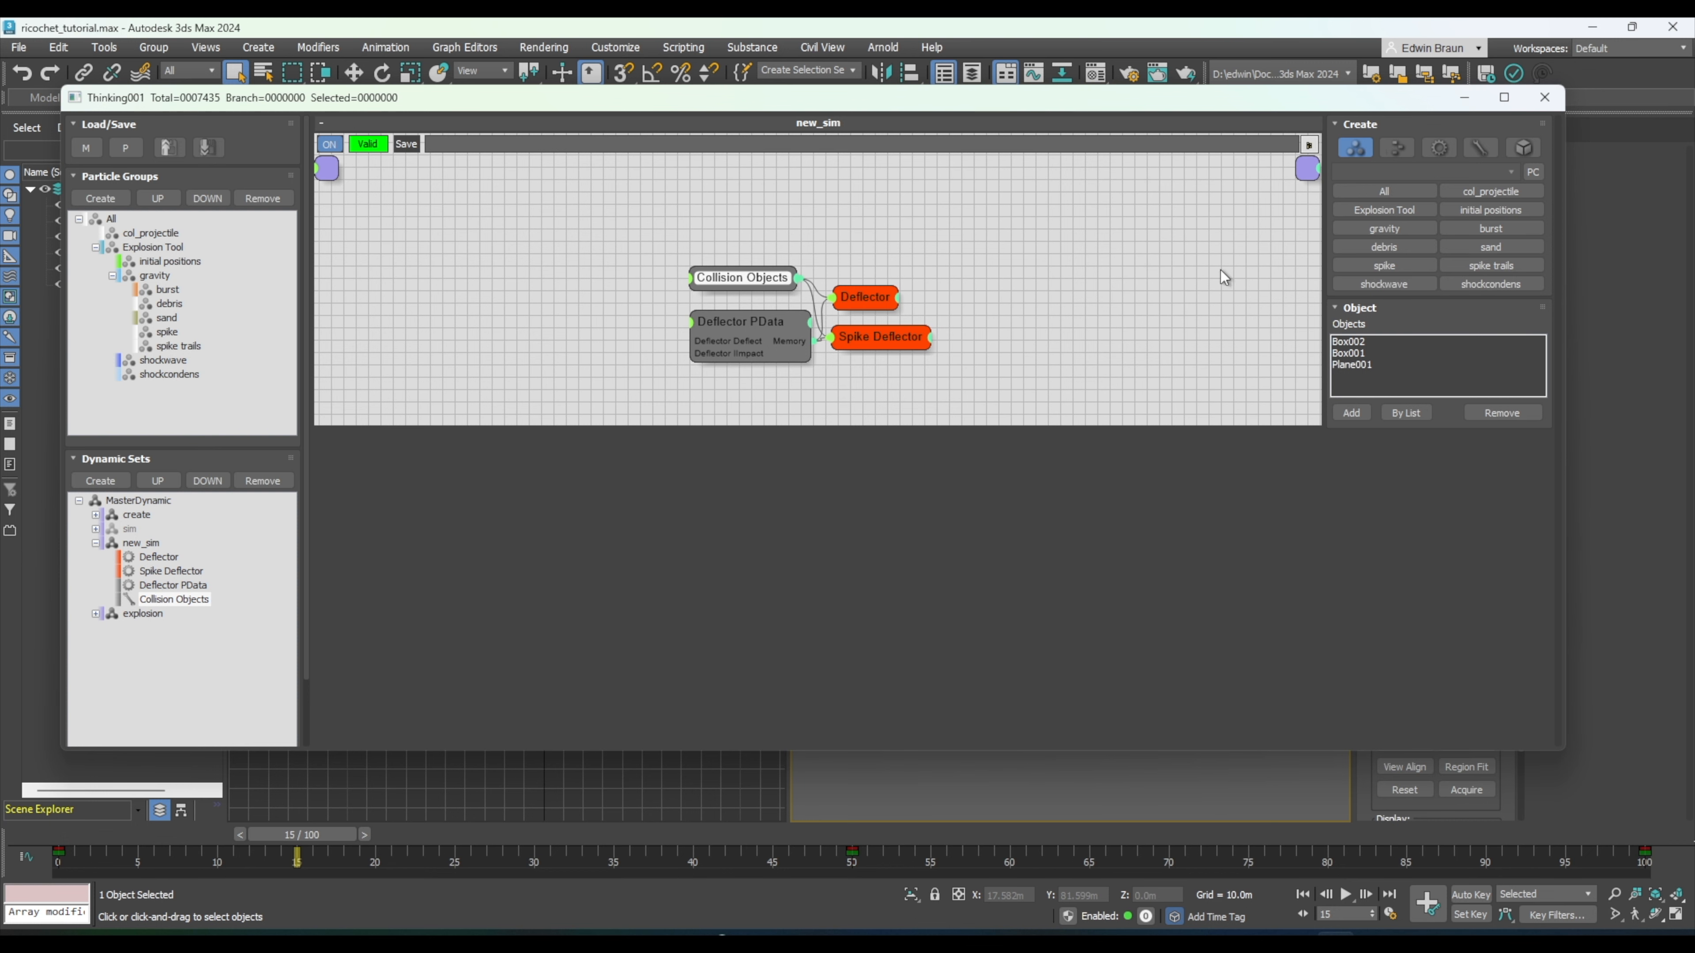
- Examine the parameters of the Deflector and Spike Deflector nodes and the memory inputs of Deflector PData in new_sim
{"action": "left_click_drag", "start_coordinate": [1224, 102], "coordinate": [421, 130]}
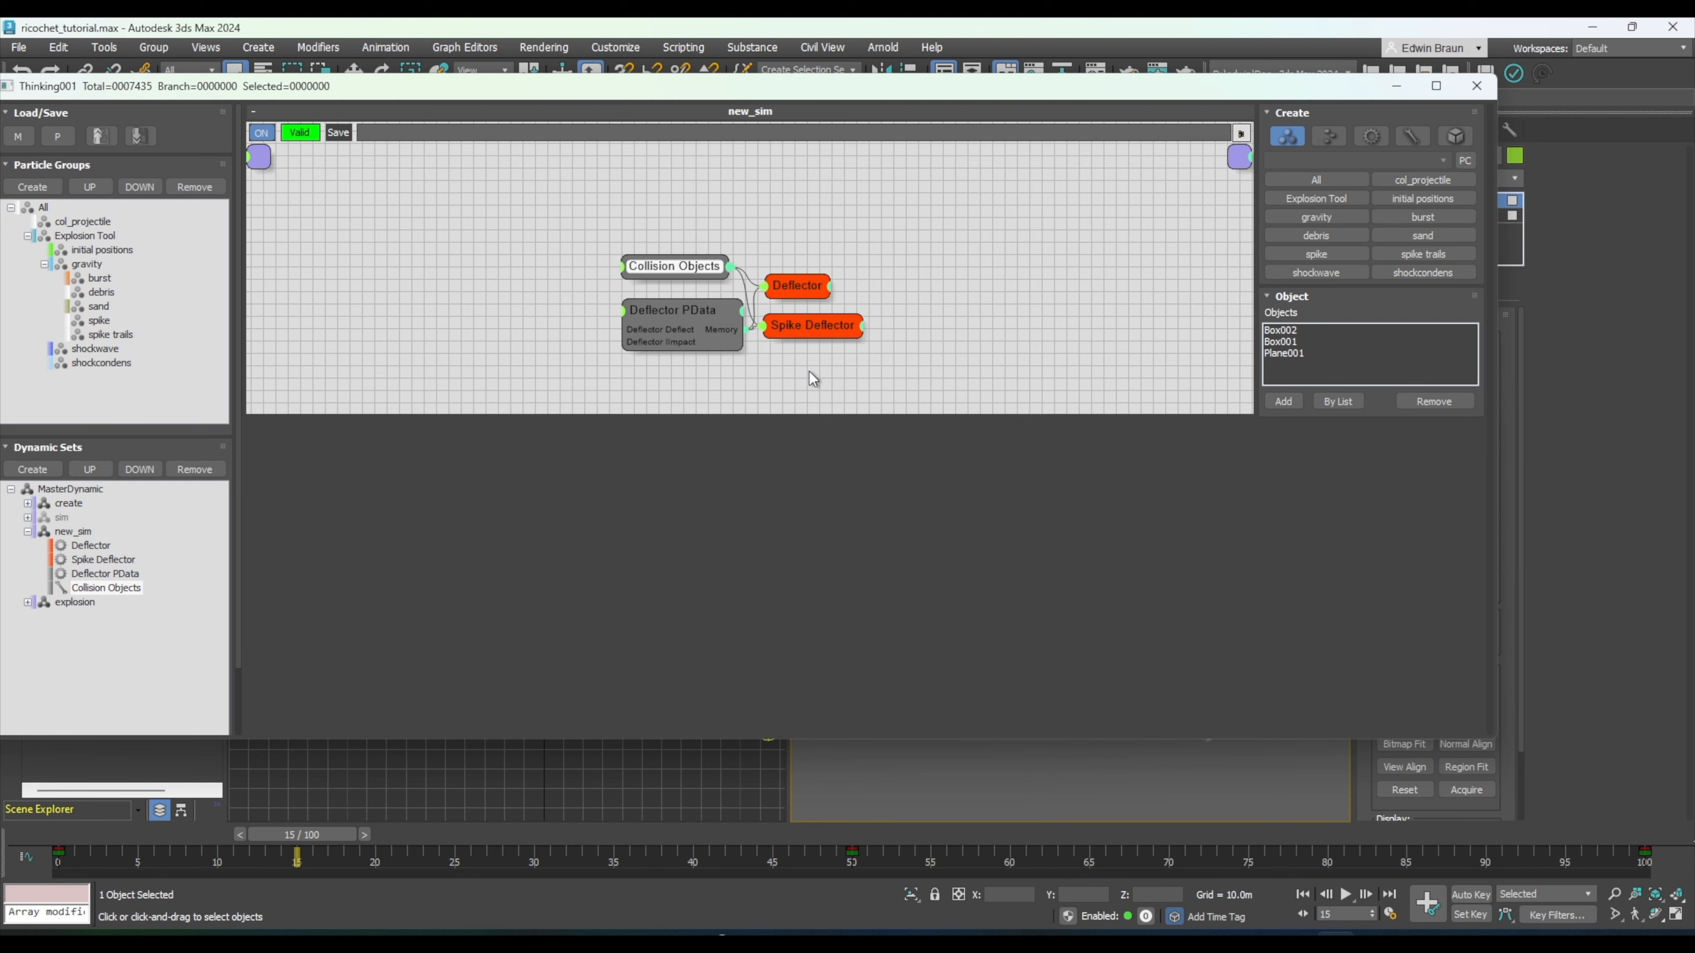
{"action": "left_click_drag", "start_coordinate": [280, 120], "coordinate": [1017, 86]}
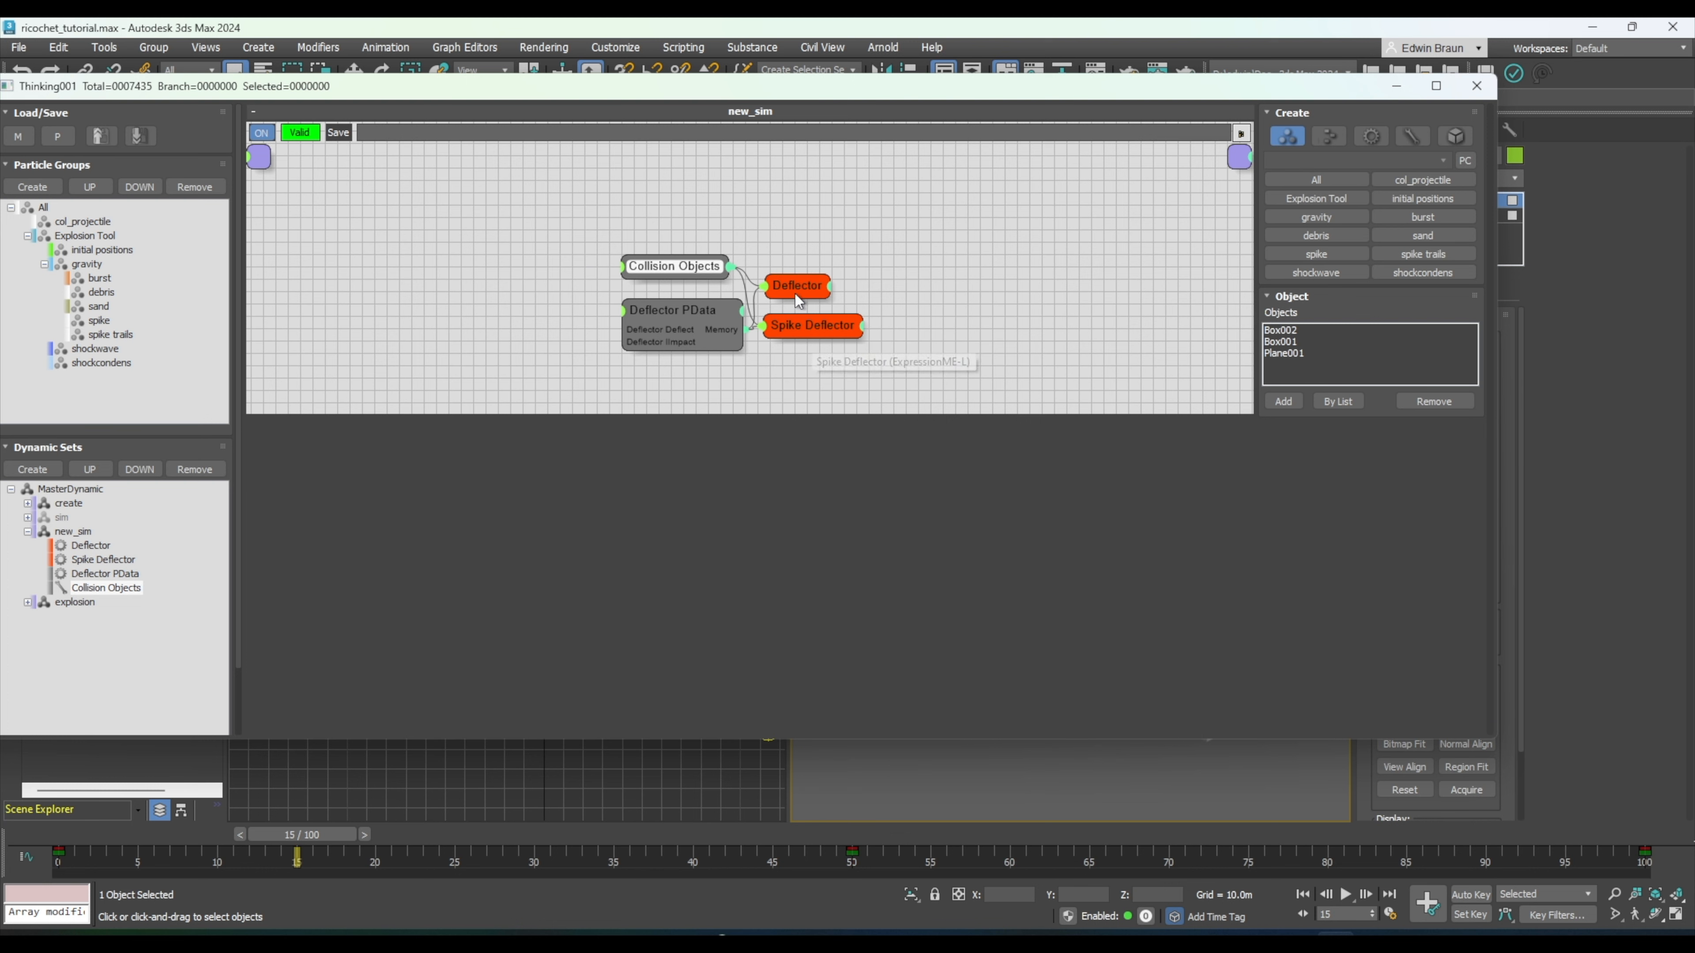
{"action": "left_click", "coordinate": [796, 292]}
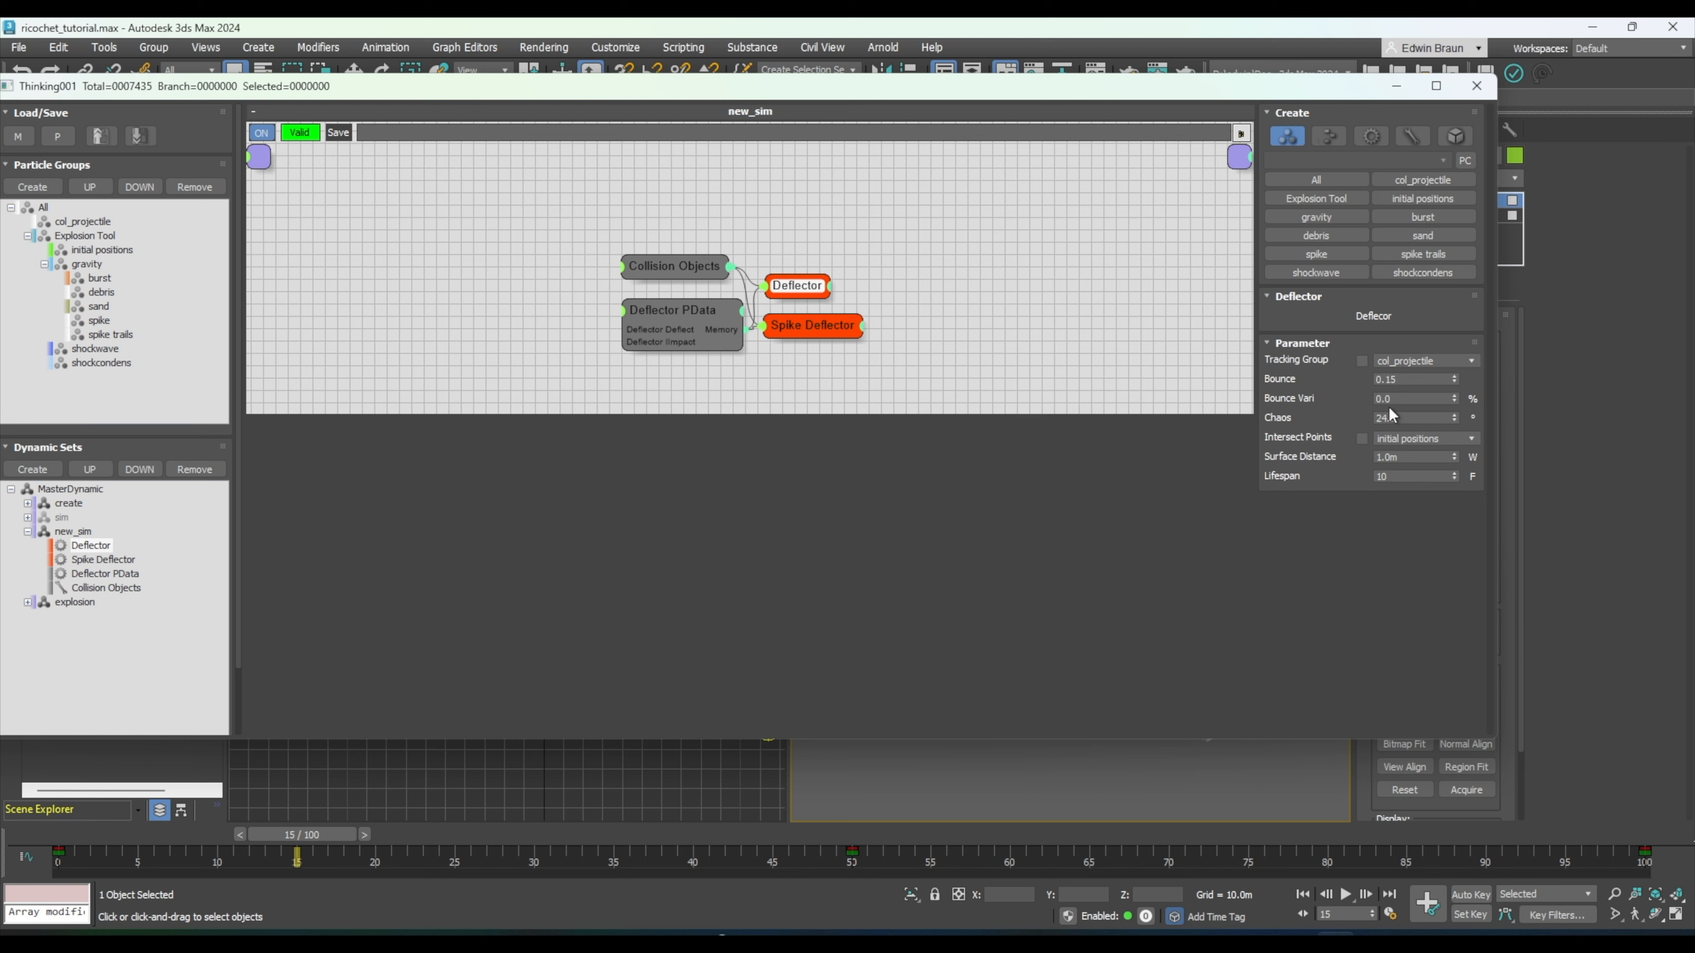
{"action": "left_click", "coordinate": [810, 327]}
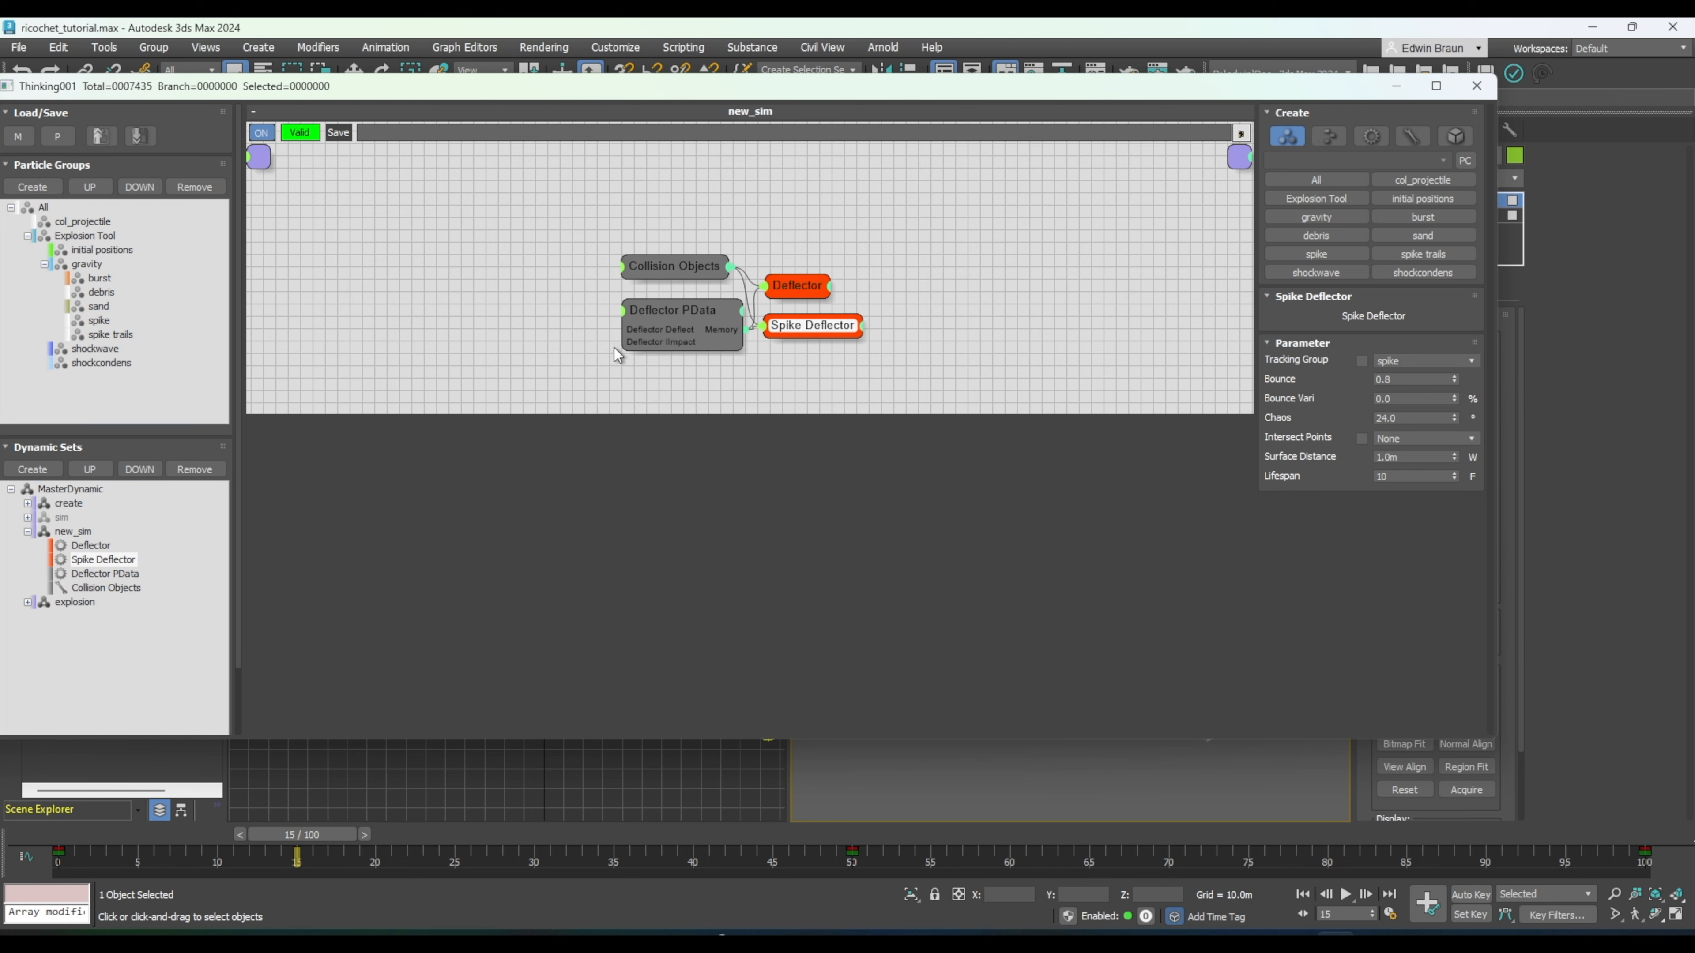
{"action": "left_click", "coordinate": [662, 311]}
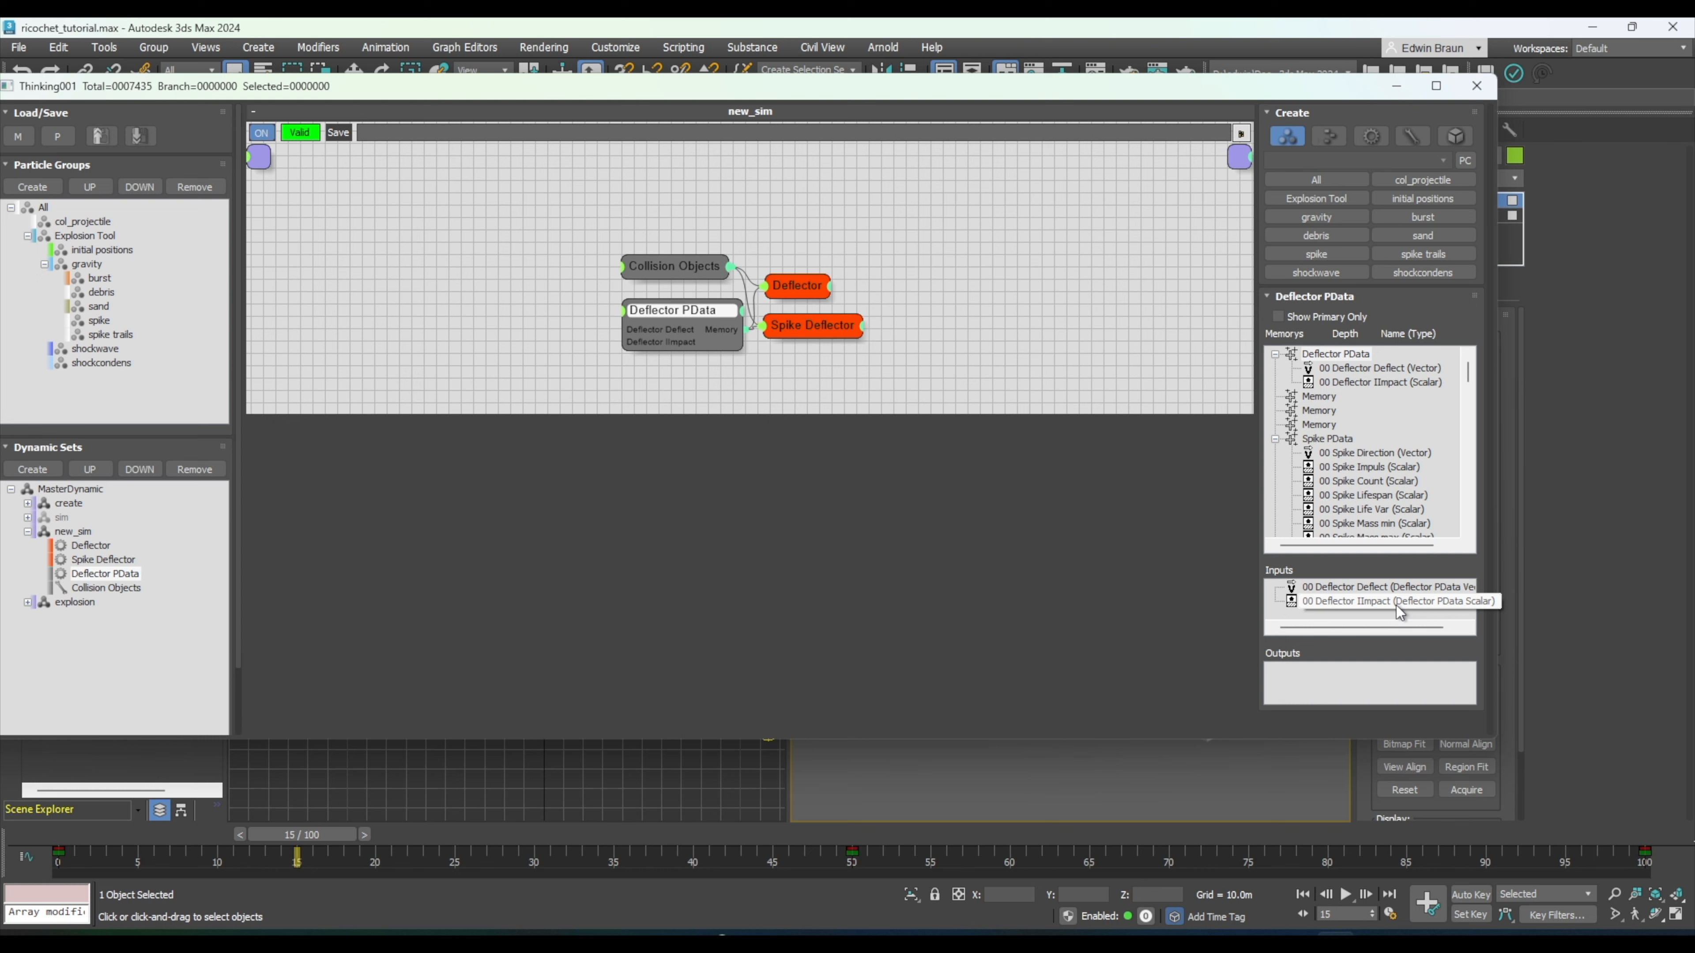
{"action": "left_click", "coordinate": [809, 288]}
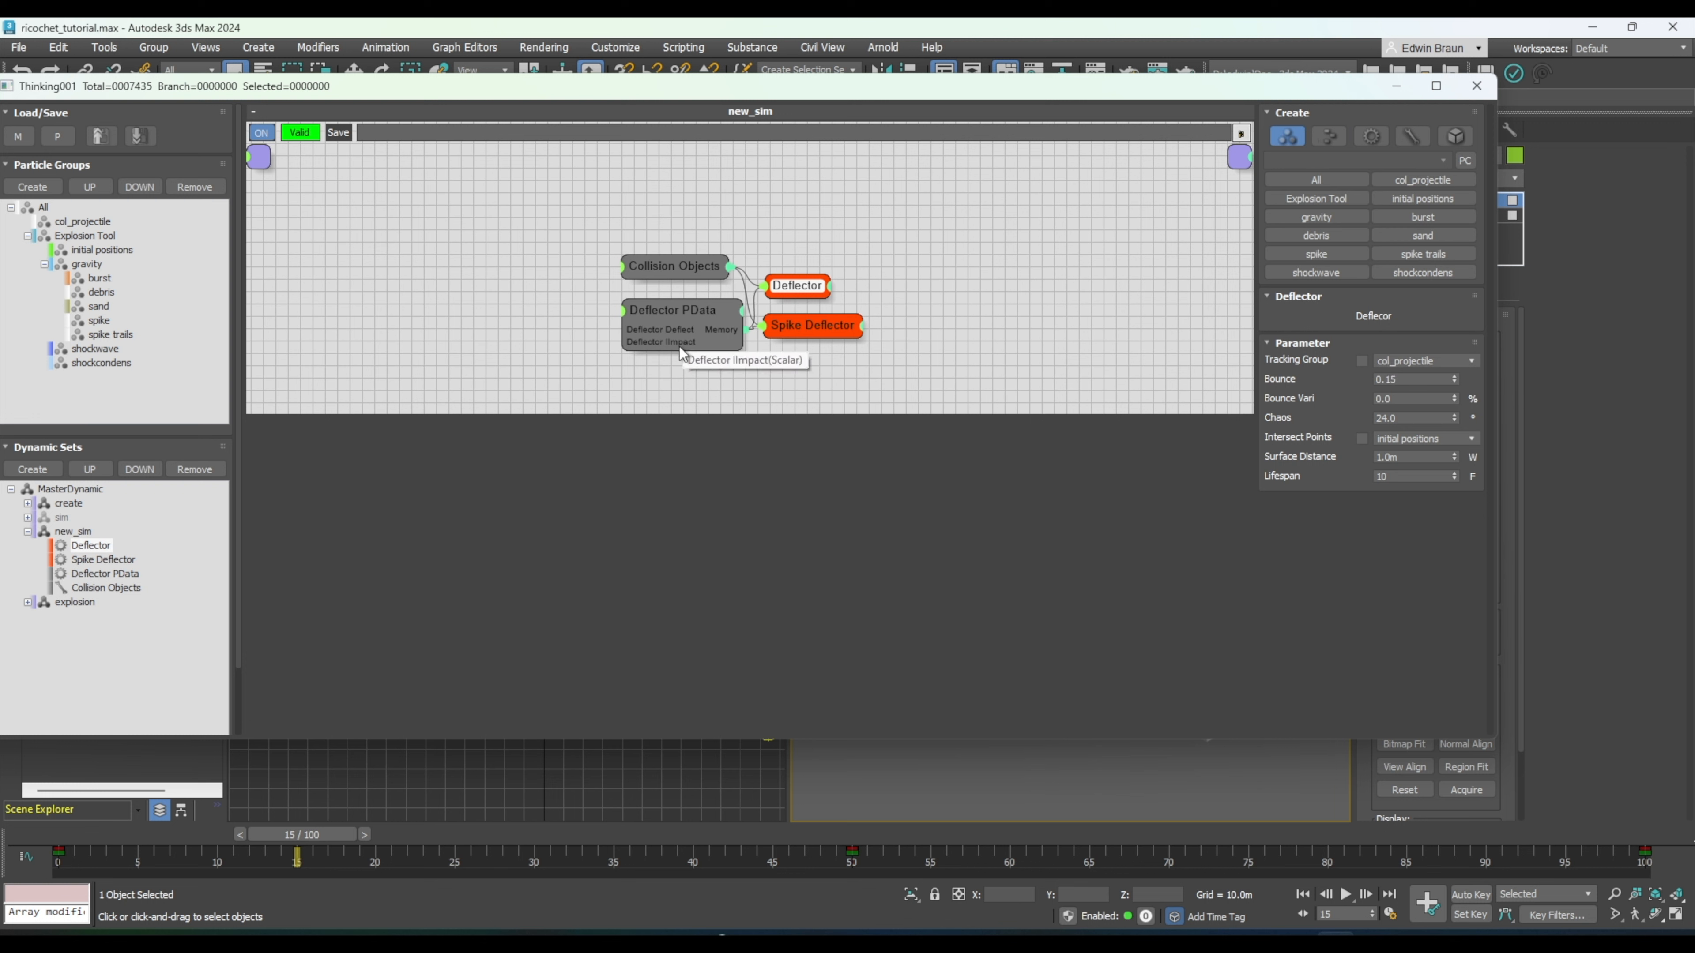
- Collapse new_sim, open the explosion dynamic set with its node list expanded, and point out the nodes above the Explosion Tool group
{"action": "double_click", "coordinate": [74, 532]}
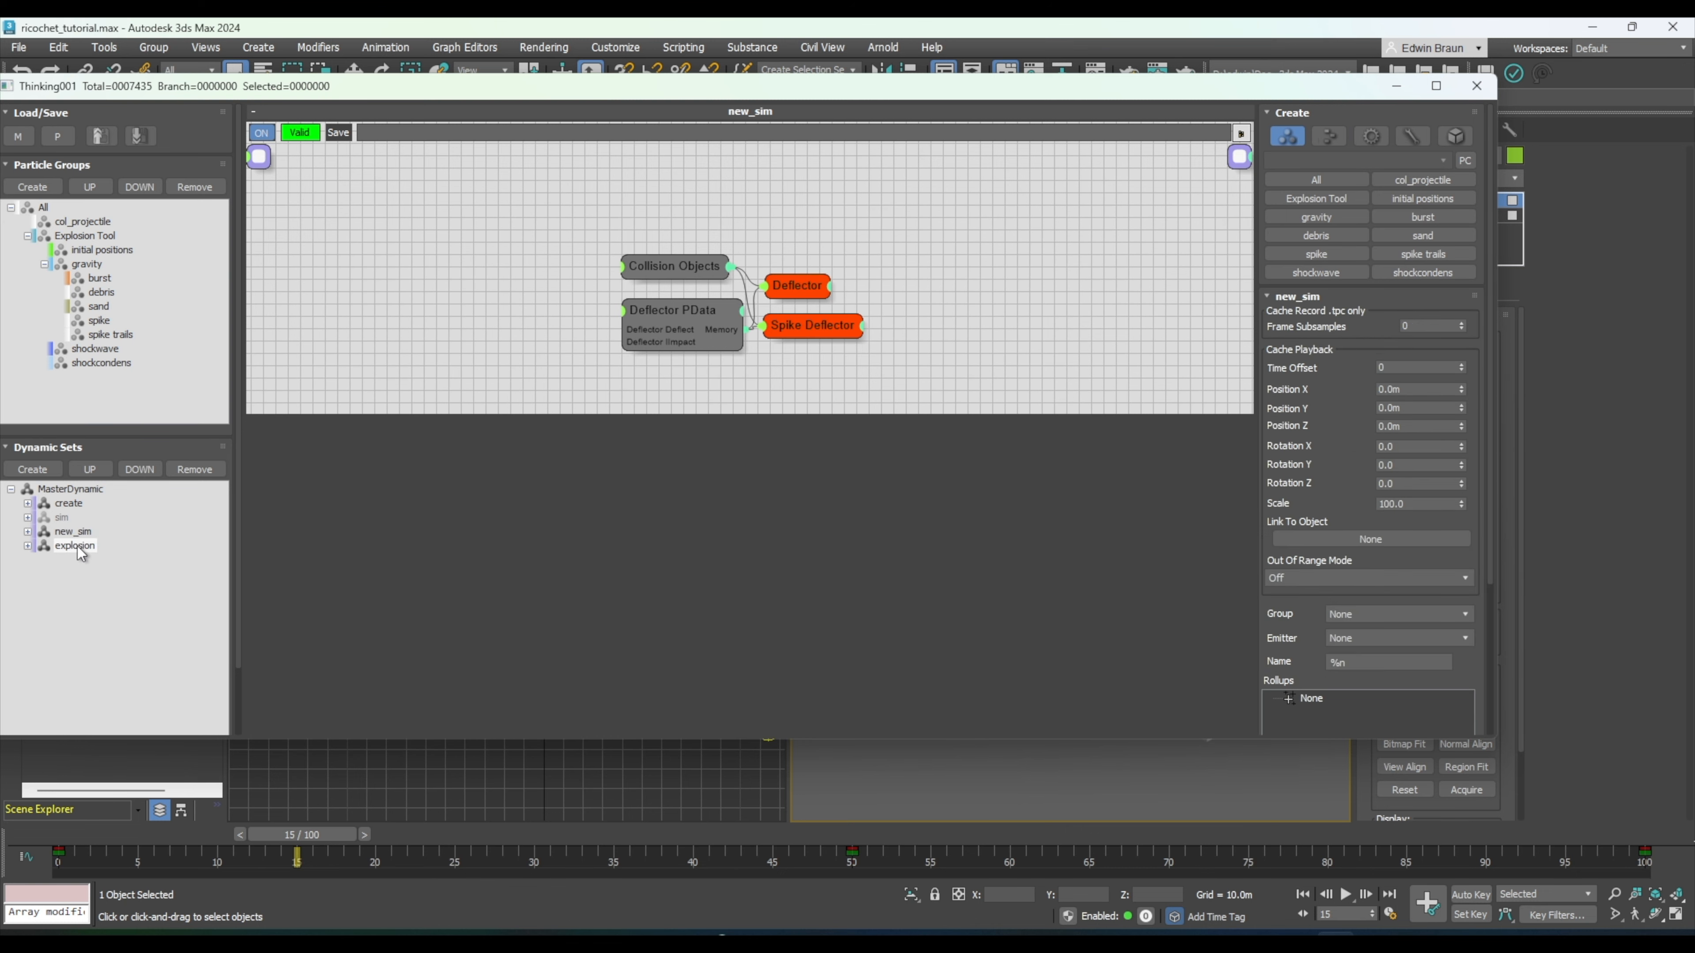
{"action": "left_click", "coordinate": [75, 546]}
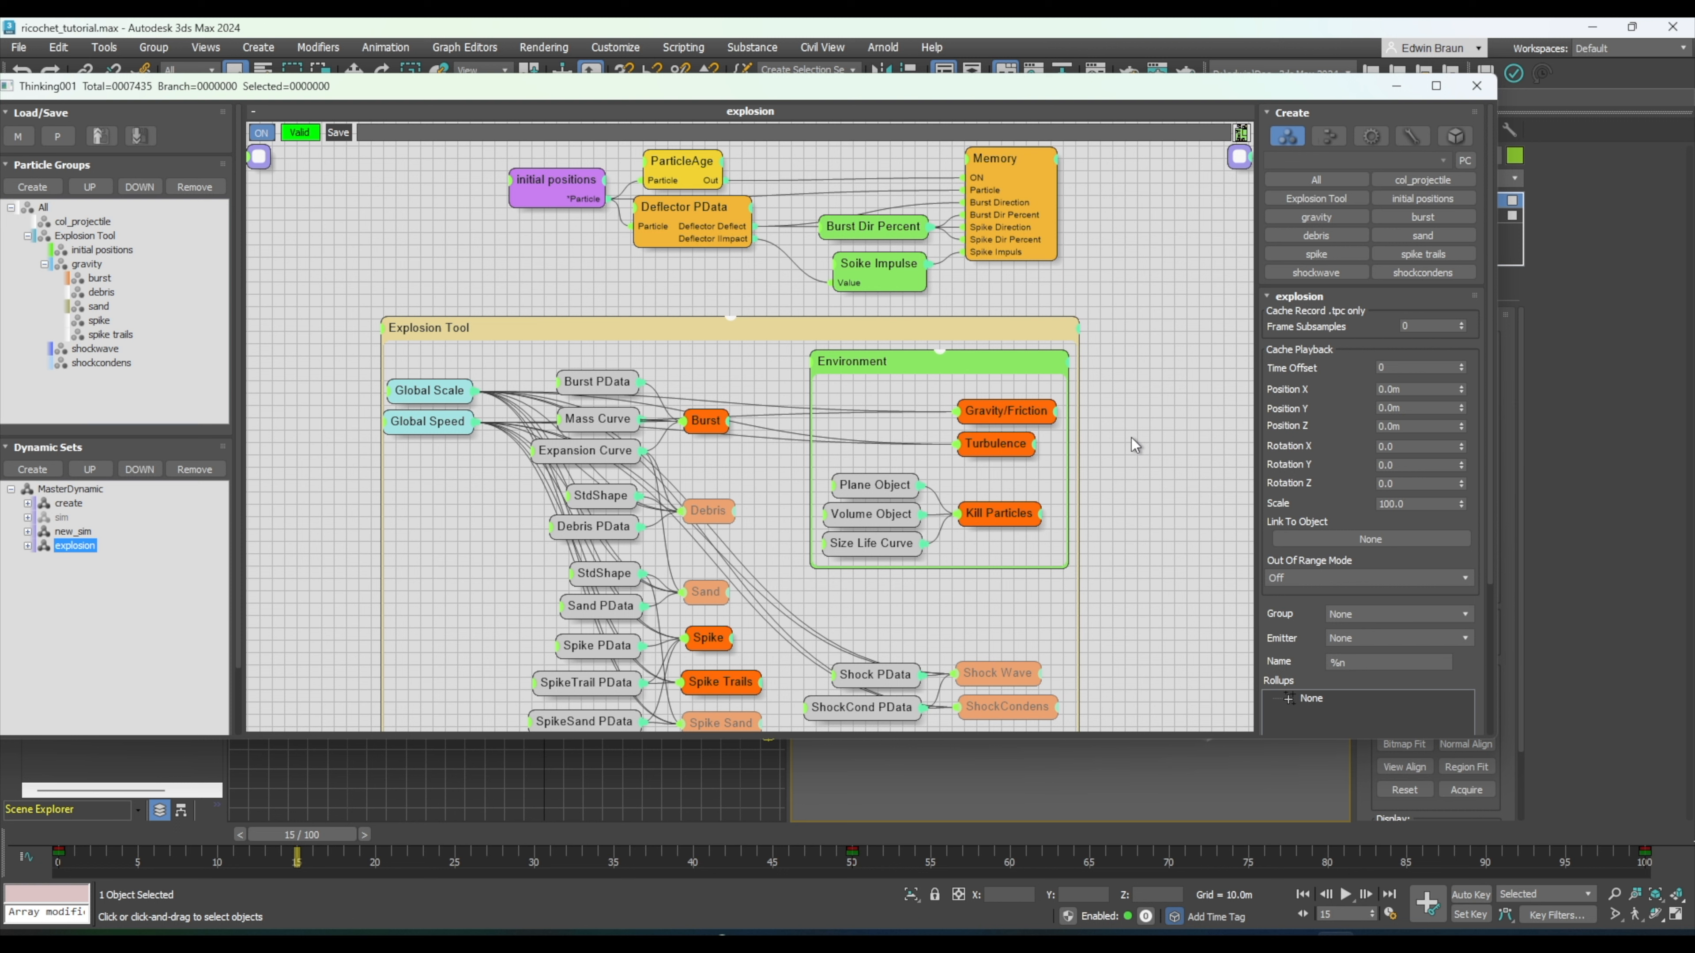
{"action": "left_click", "coordinate": [28, 546]}
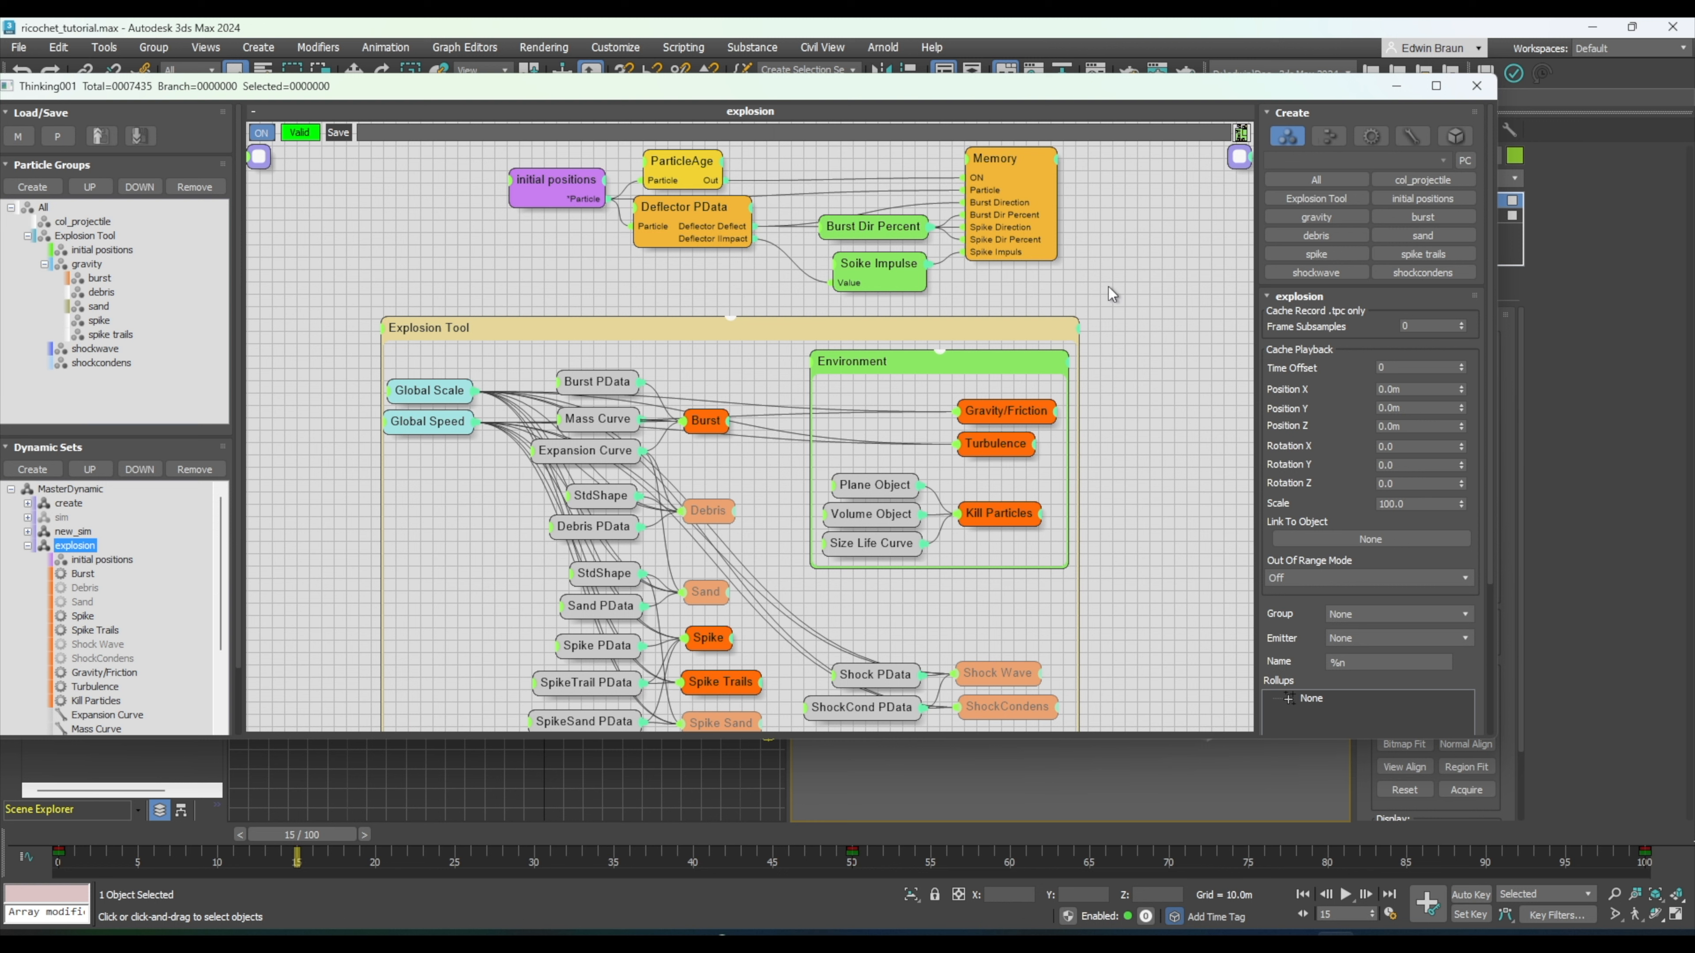
{"action": "left_click_drag", "start_coordinate": [1134, 294], "coordinate": [445, 147]}
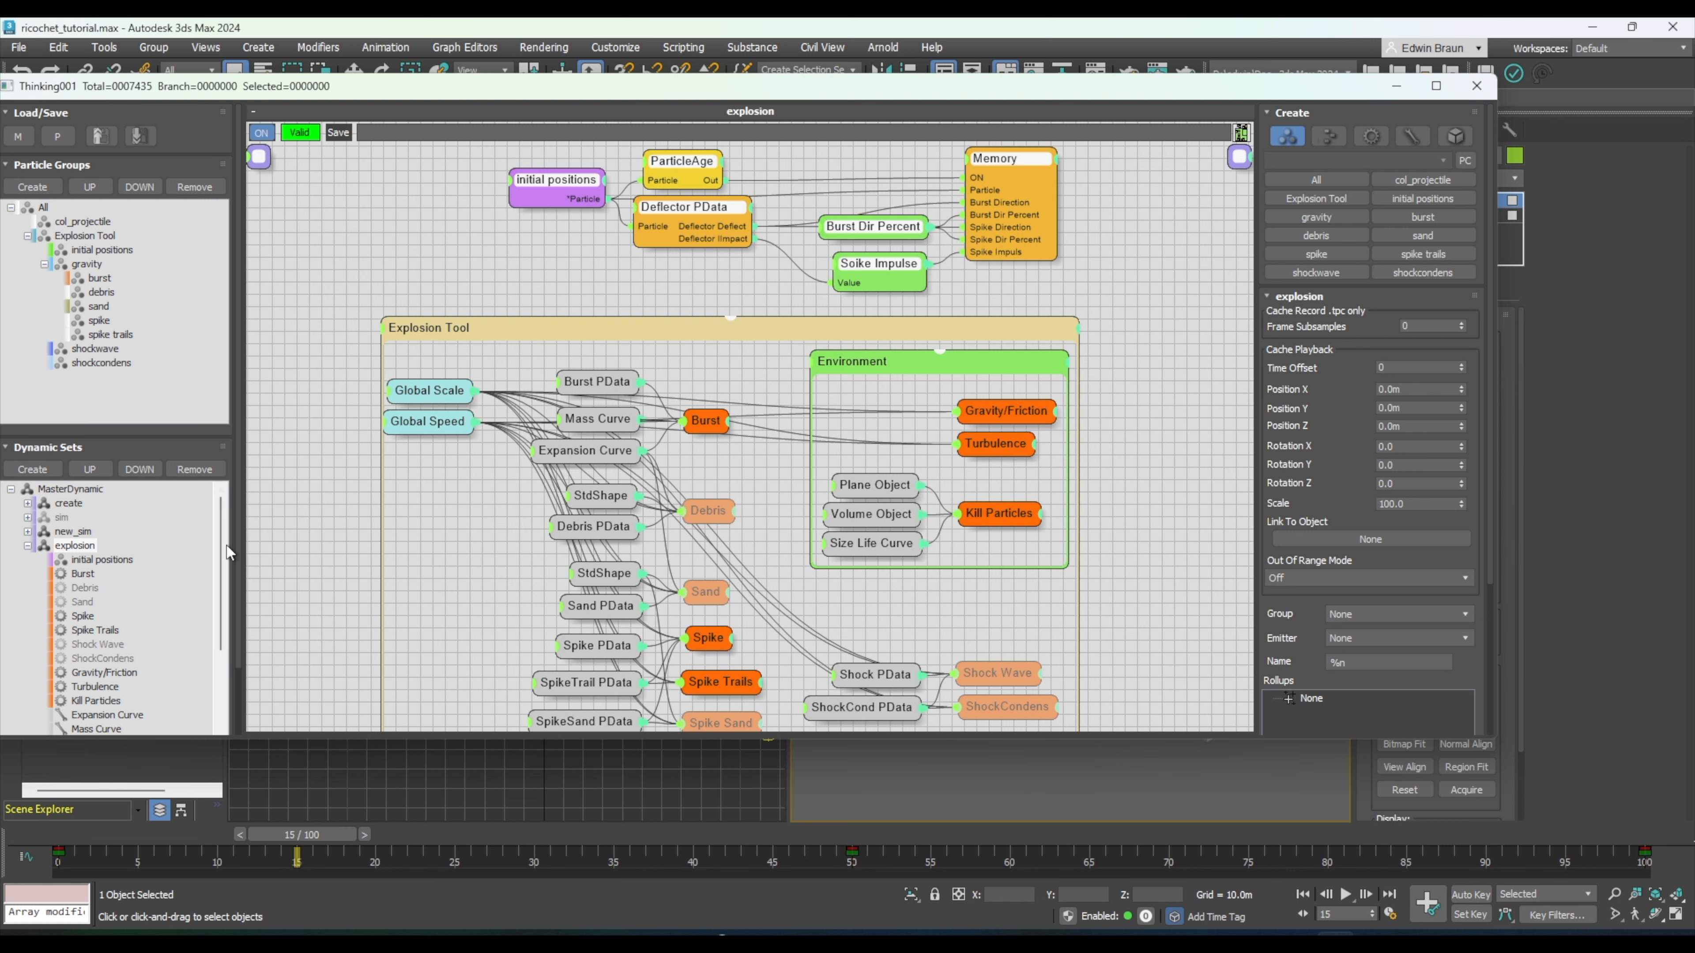
{"action": "left_click", "coordinate": [490, 276]}
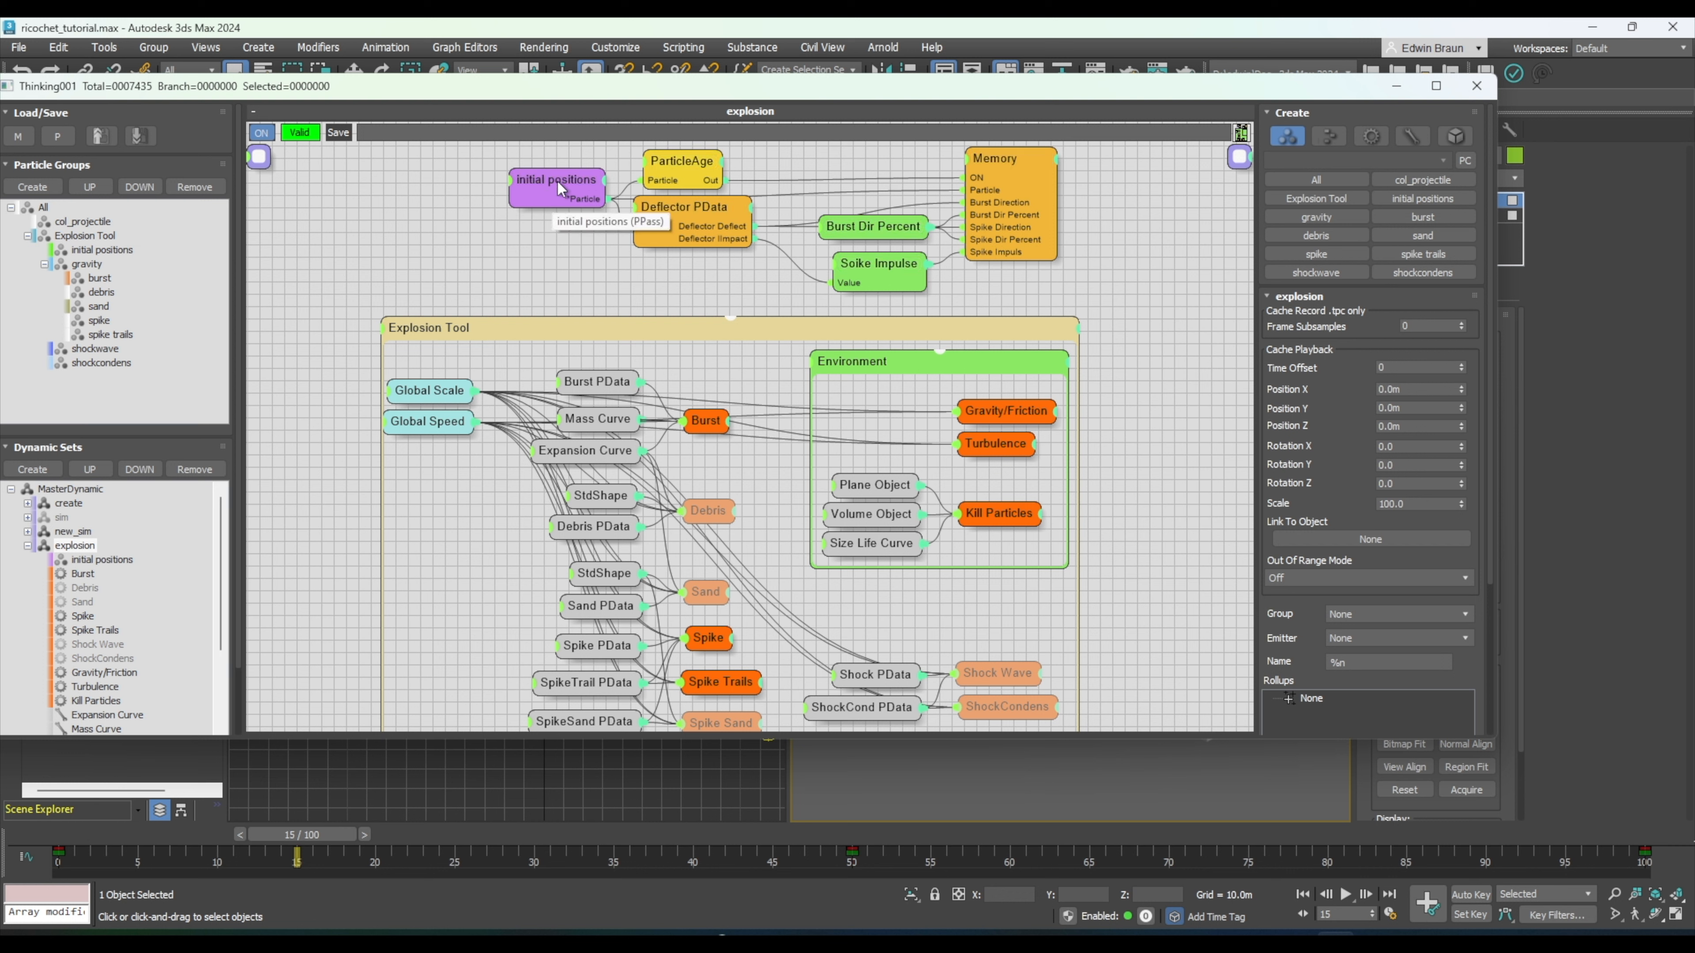
- Examine the settings of the initial positions, ParticleAge, Memory and Deflector PData nodes in the explosion set
{"action": "left_click", "coordinate": [557, 179]}
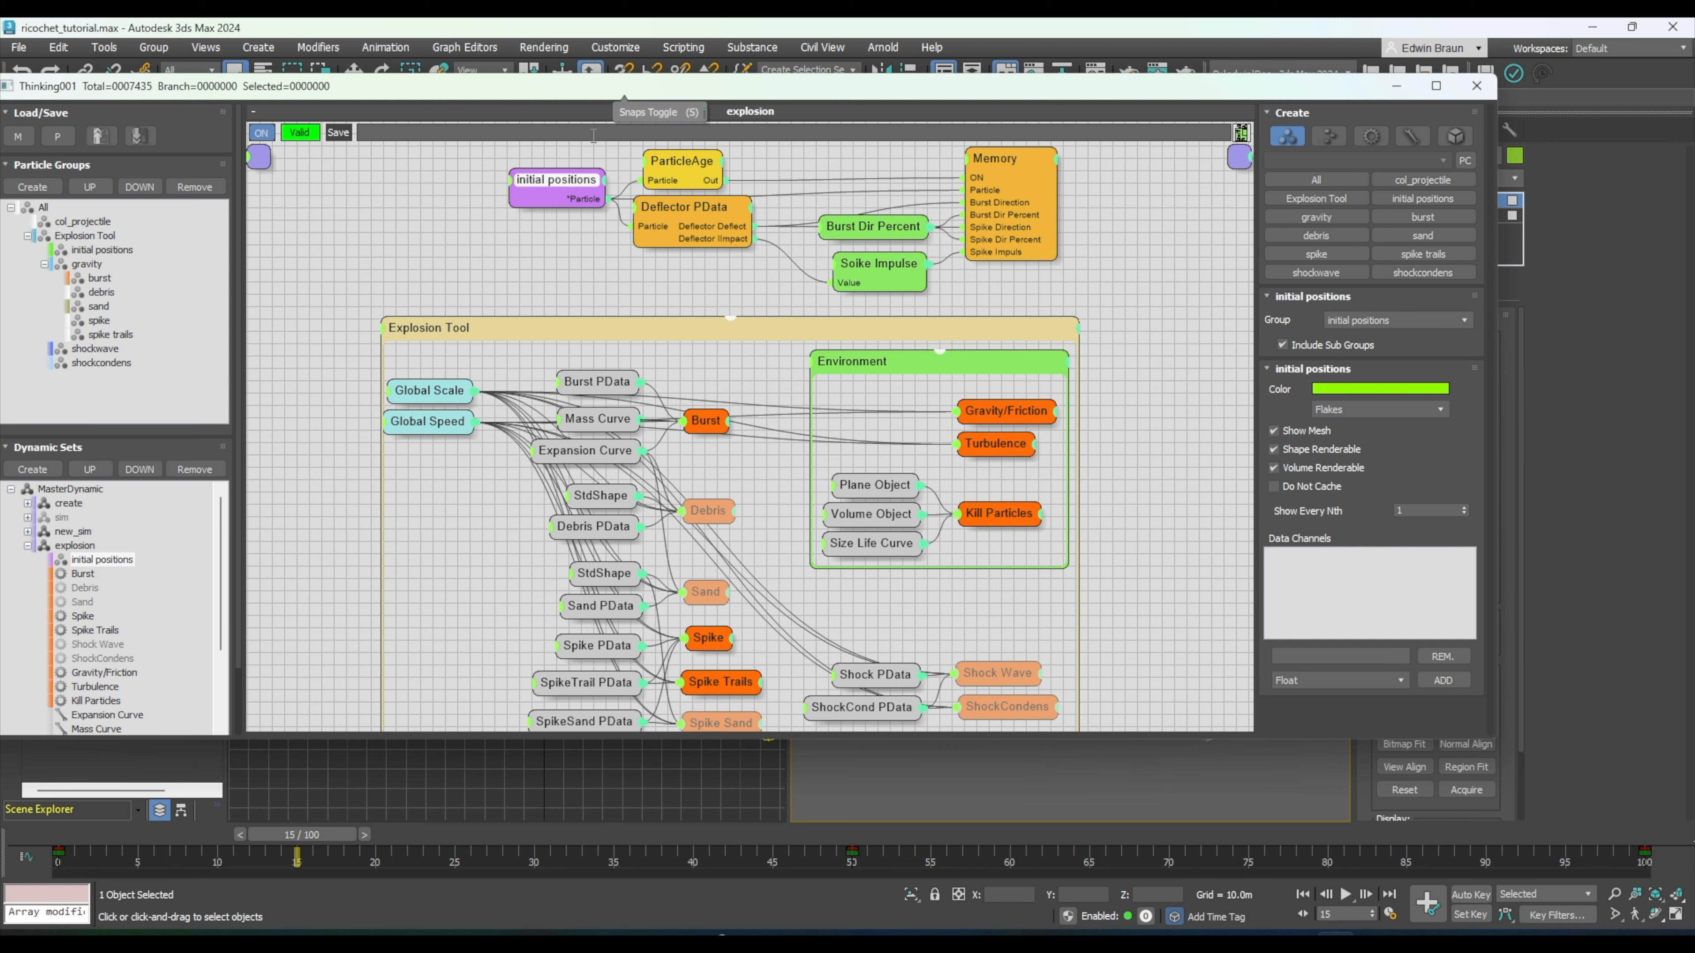
{"action": "left_click", "coordinate": [681, 164]}
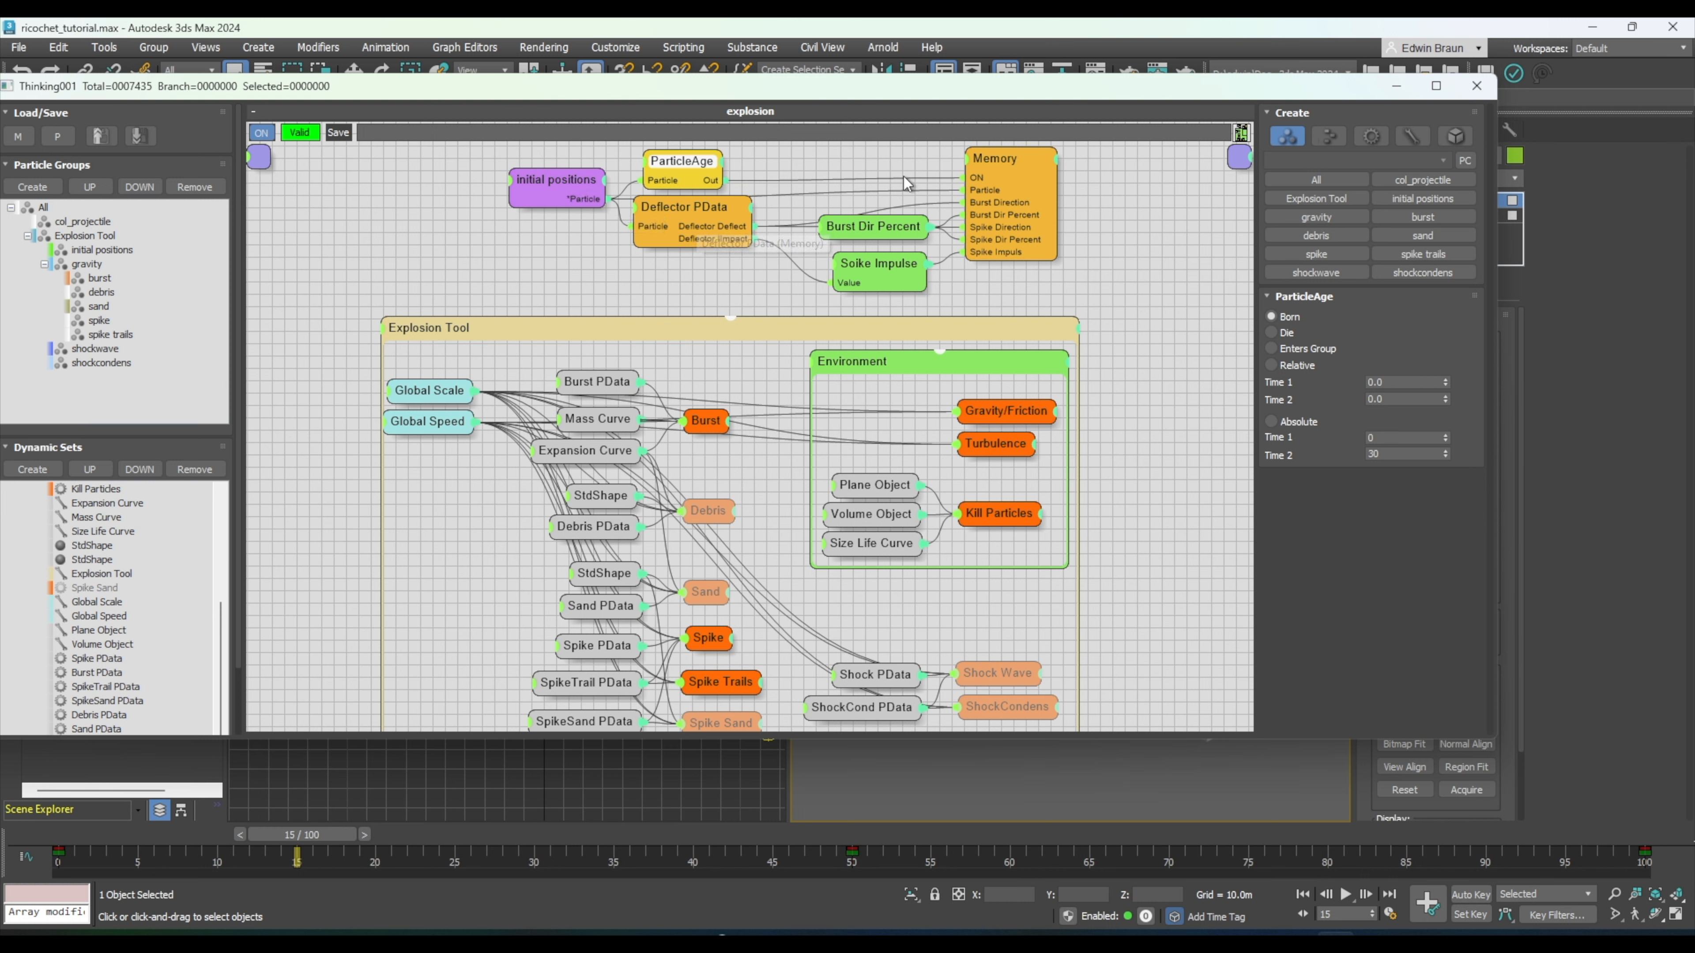
{"action": "left_click_drag", "start_coordinate": [1016, 156], "coordinate": [1036, 156]}
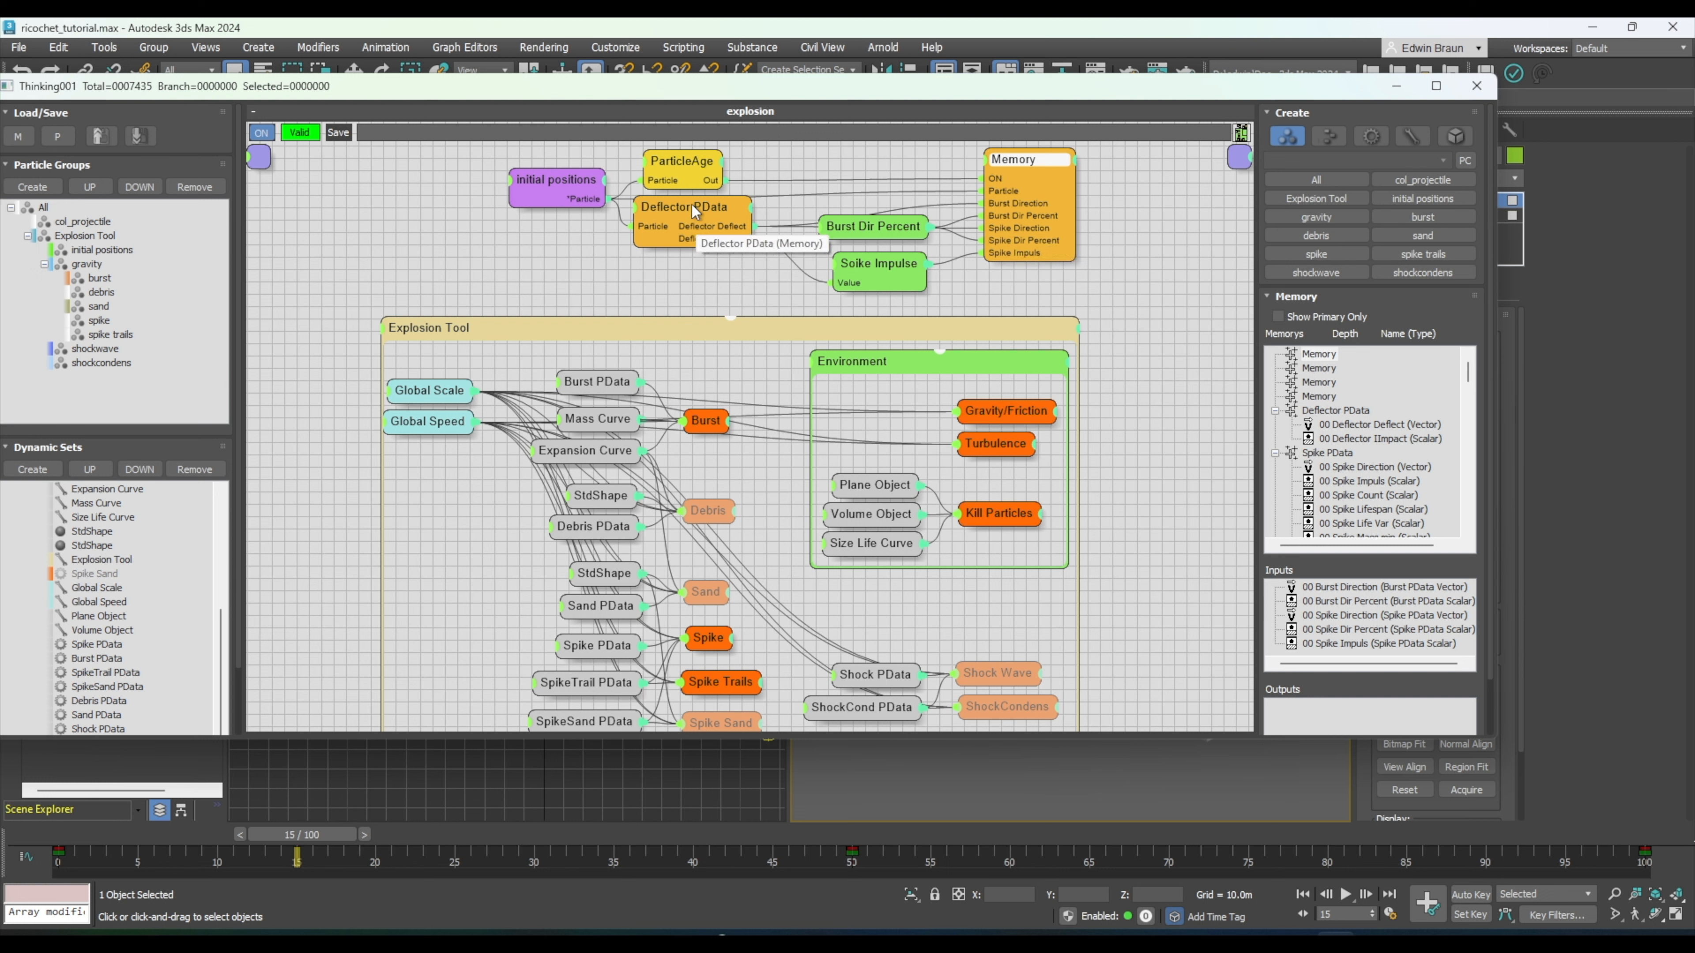
{"action": "left_click_drag", "start_coordinate": [688, 204], "coordinate": [691, 214]}
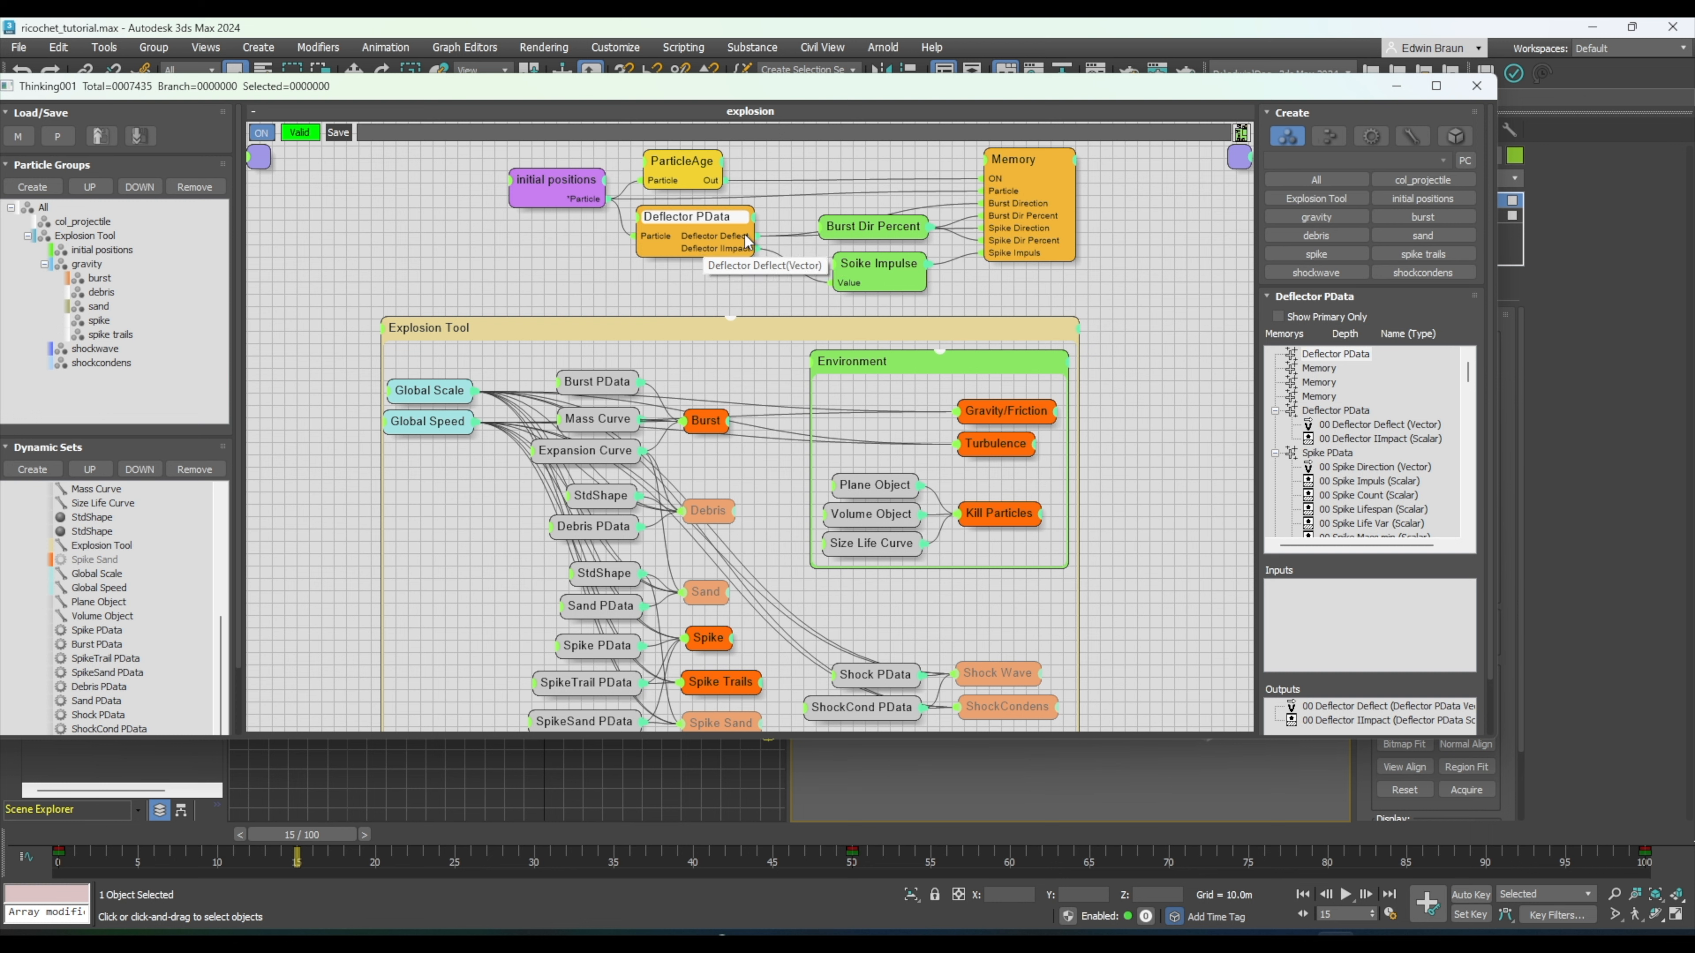
- Rearrange the Burst Dir Percent and Soike Impulse nodes to expose their wires, and show each node's value settings
{"action": "mouse_move", "coordinate": [856, 228]}
{"action": "left_mouse_down"}
{"action": "mouse_move", "coordinate": [896, 231]}
{"action": "mouse_move", "coordinate": [855, 222]}
{"action": "left_mouse_up"}
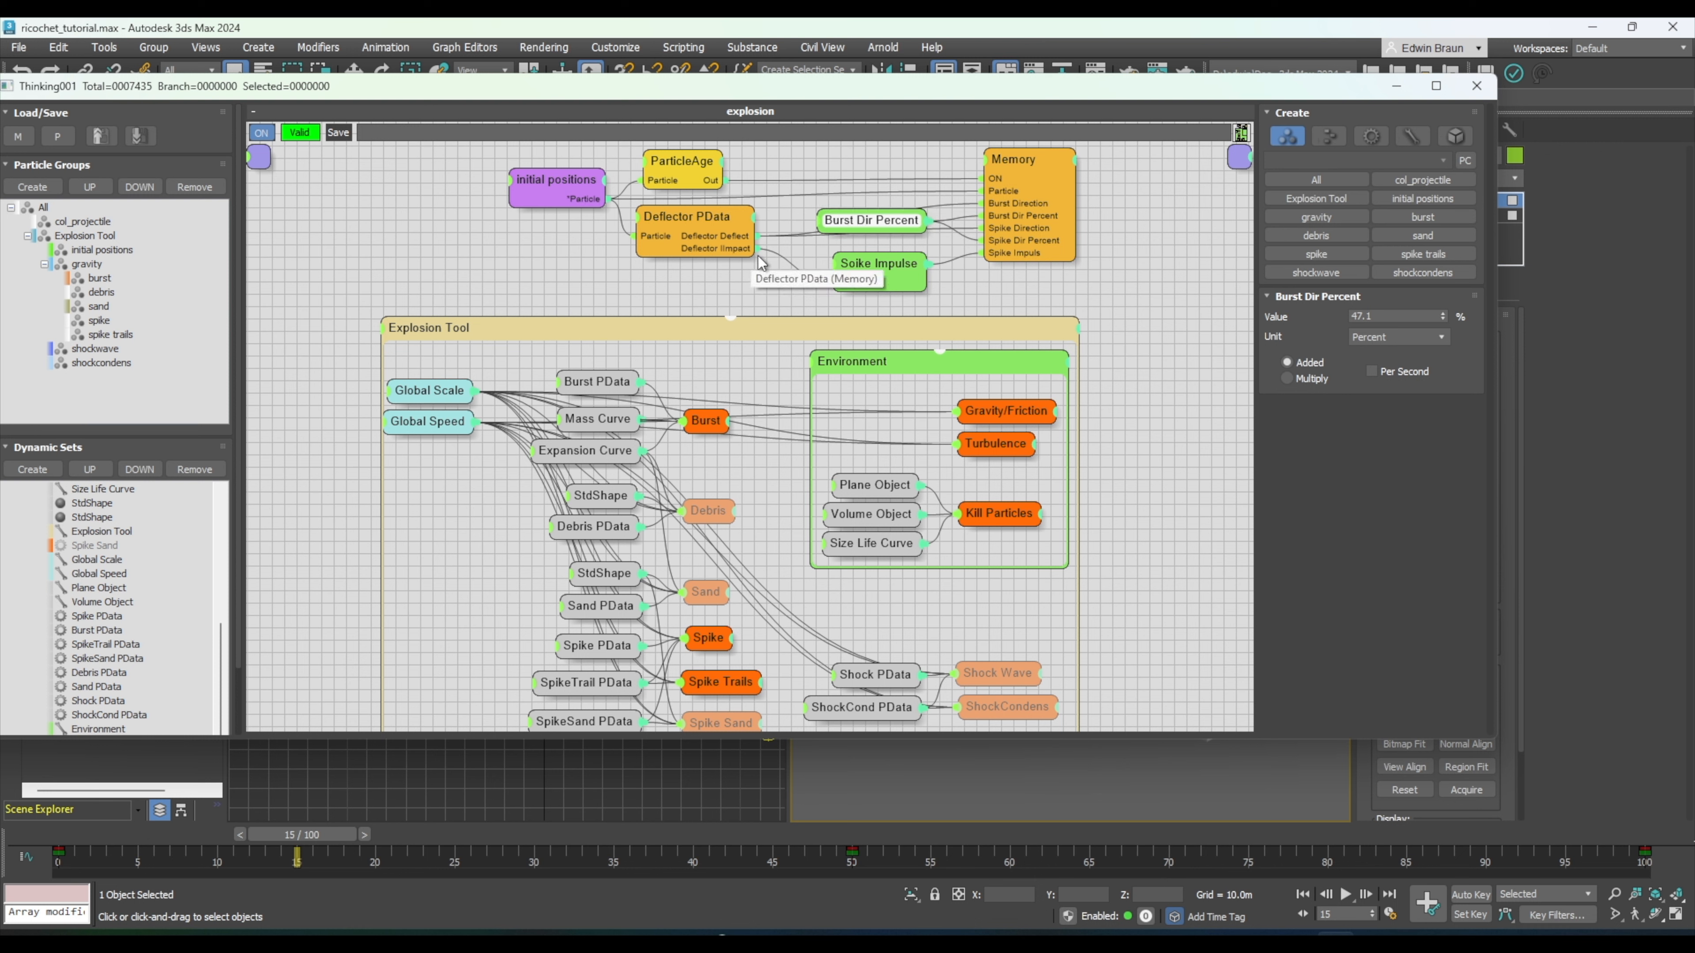
{"action": "left_click", "coordinate": [883, 271]}
{"action": "mouse_move", "coordinate": [883, 271]}
{"action": "left_mouse_down"}
{"action": "mouse_move", "coordinate": [881, 237]}
{"action": "mouse_move", "coordinate": [883, 282]}
{"action": "mouse_move", "coordinate": [877, 251]}
{"action": "left_mouse_up"}
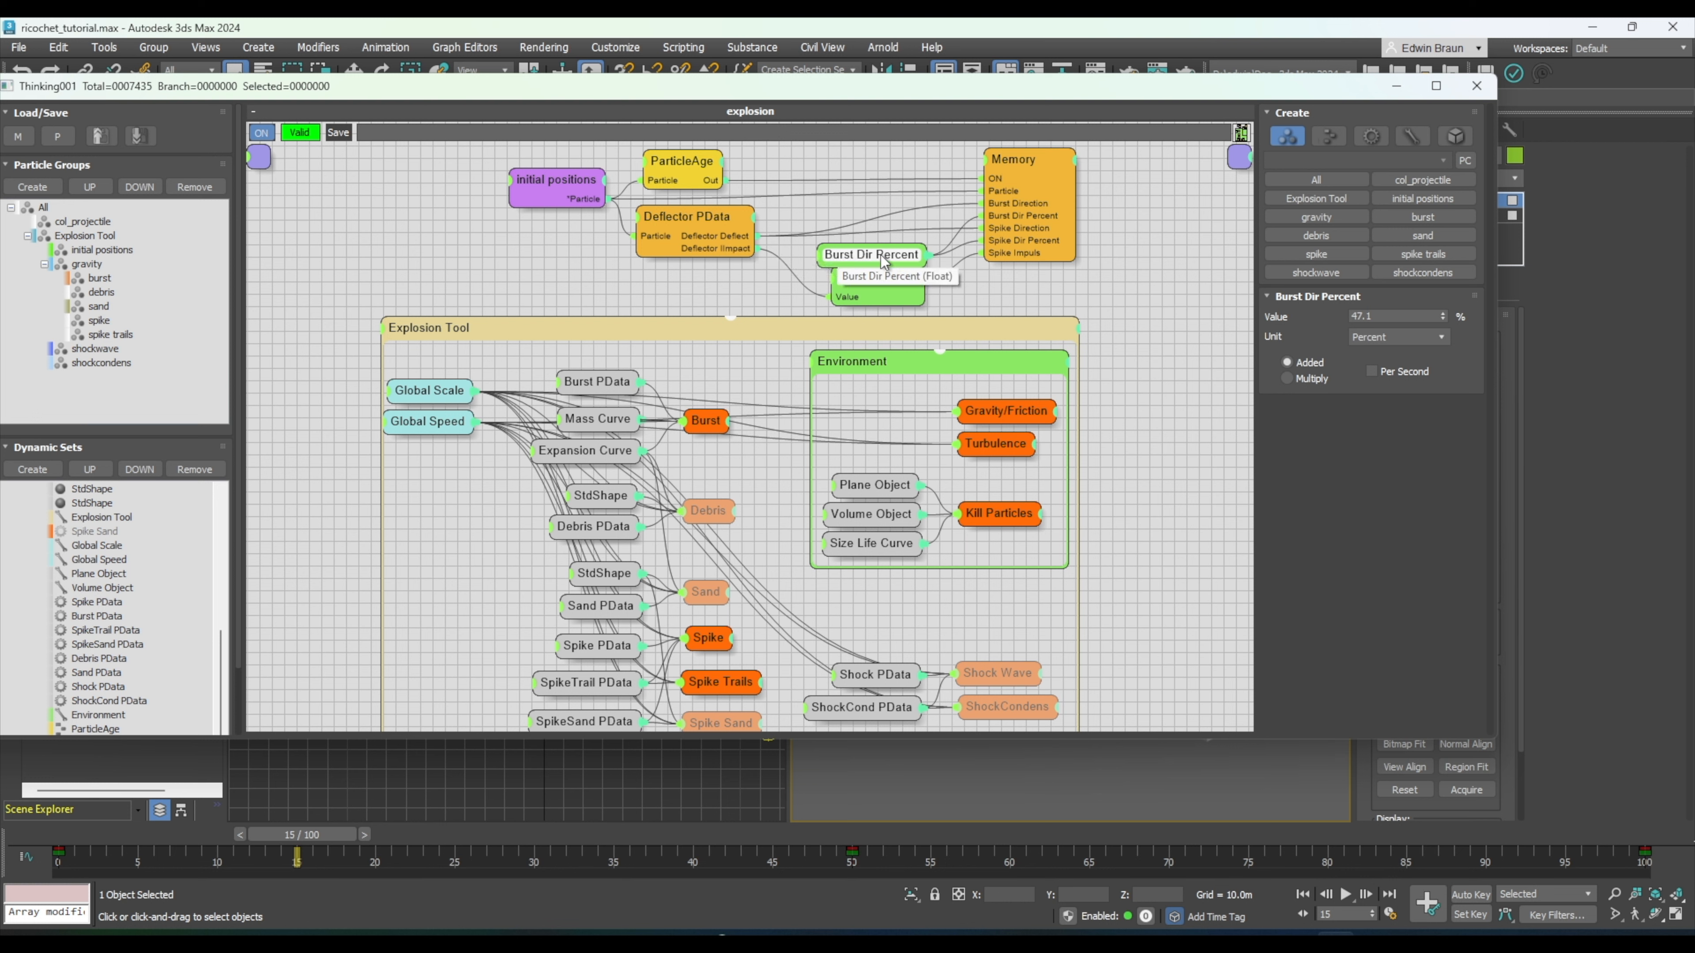
{"action": "left_click_drag", "start_coordinate": [882, 256], "coordinate": [872, 247]}
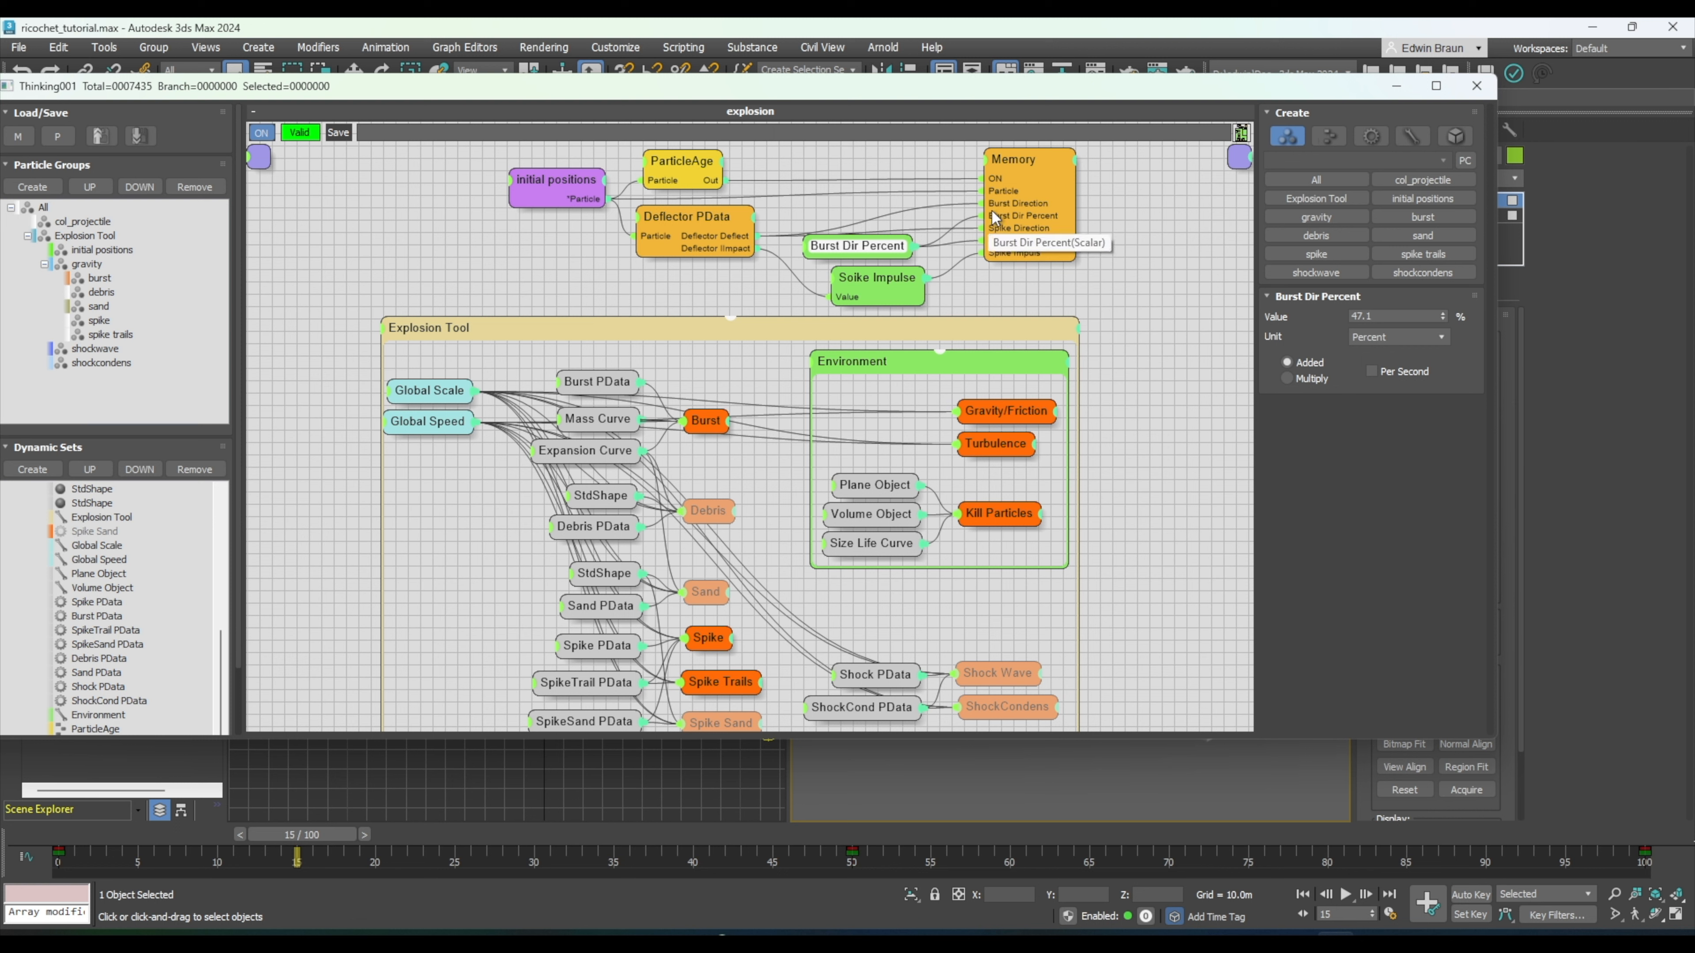
{"action": "left_click", "coordinate": [873, 281]}
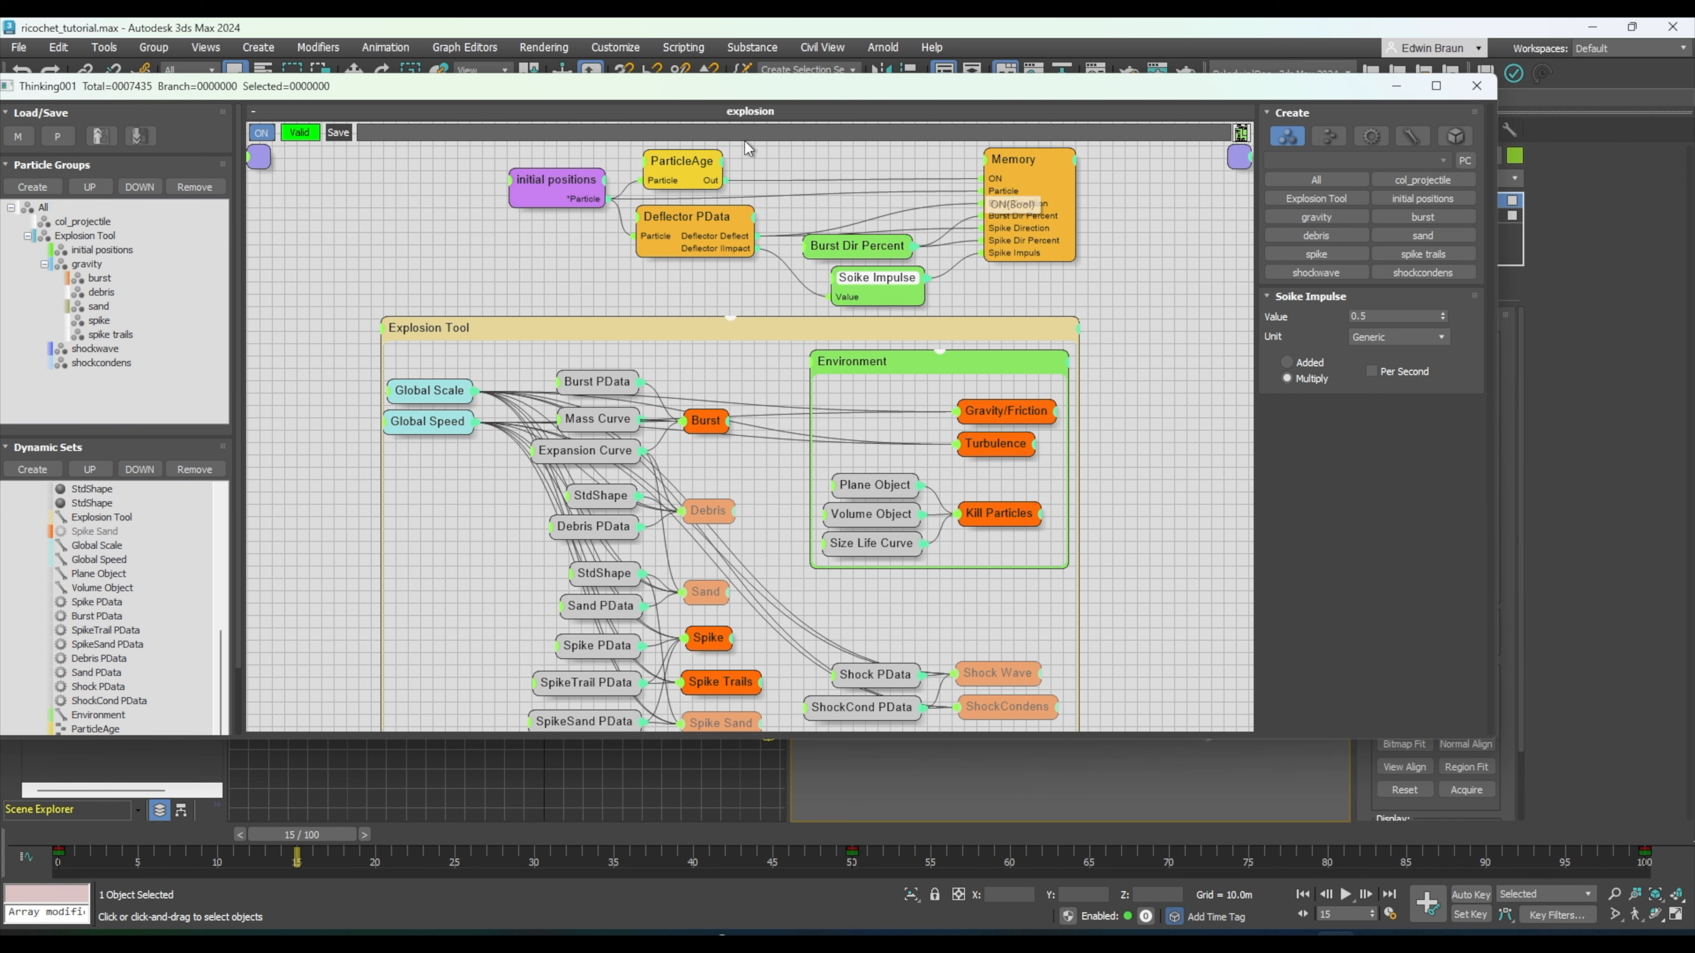
- Shift the Explosion Tool group with all its contained nodes slightly lower in the node graph
{"action": "middle_click_drag", "start_coordinate": [1155, 567], "coordinate": [1155, 453]}
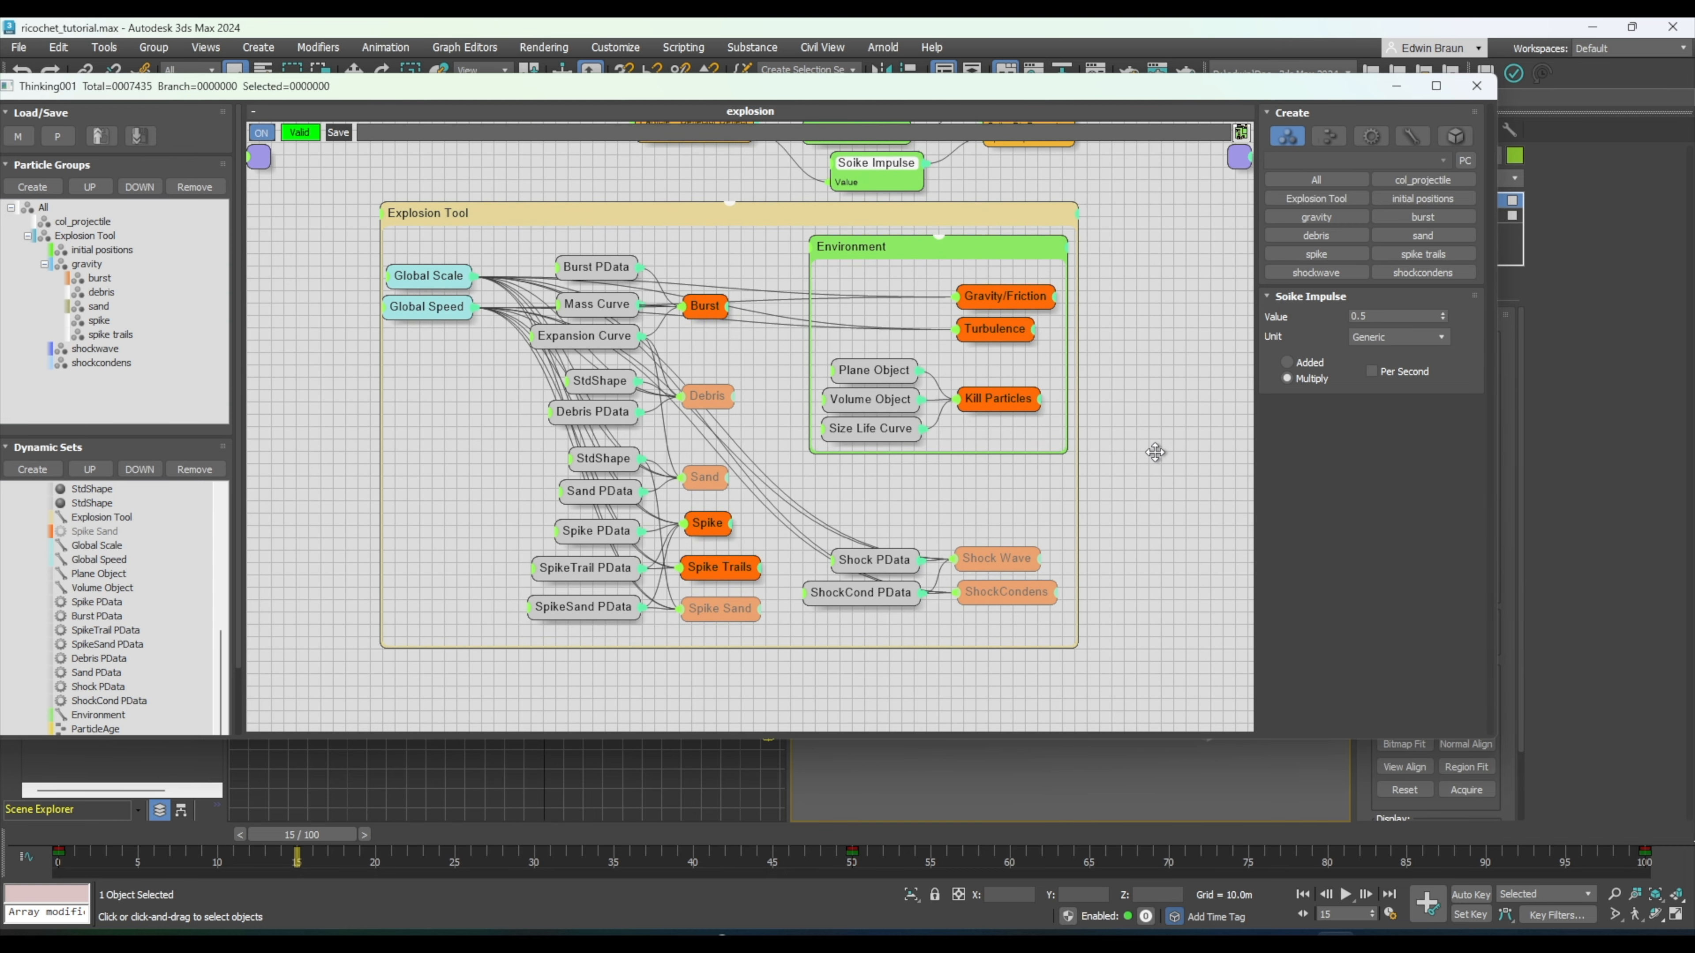
{"action": "left_click_drag", "start_coordinate": [554, 204], "coordinate": [580, 241]}
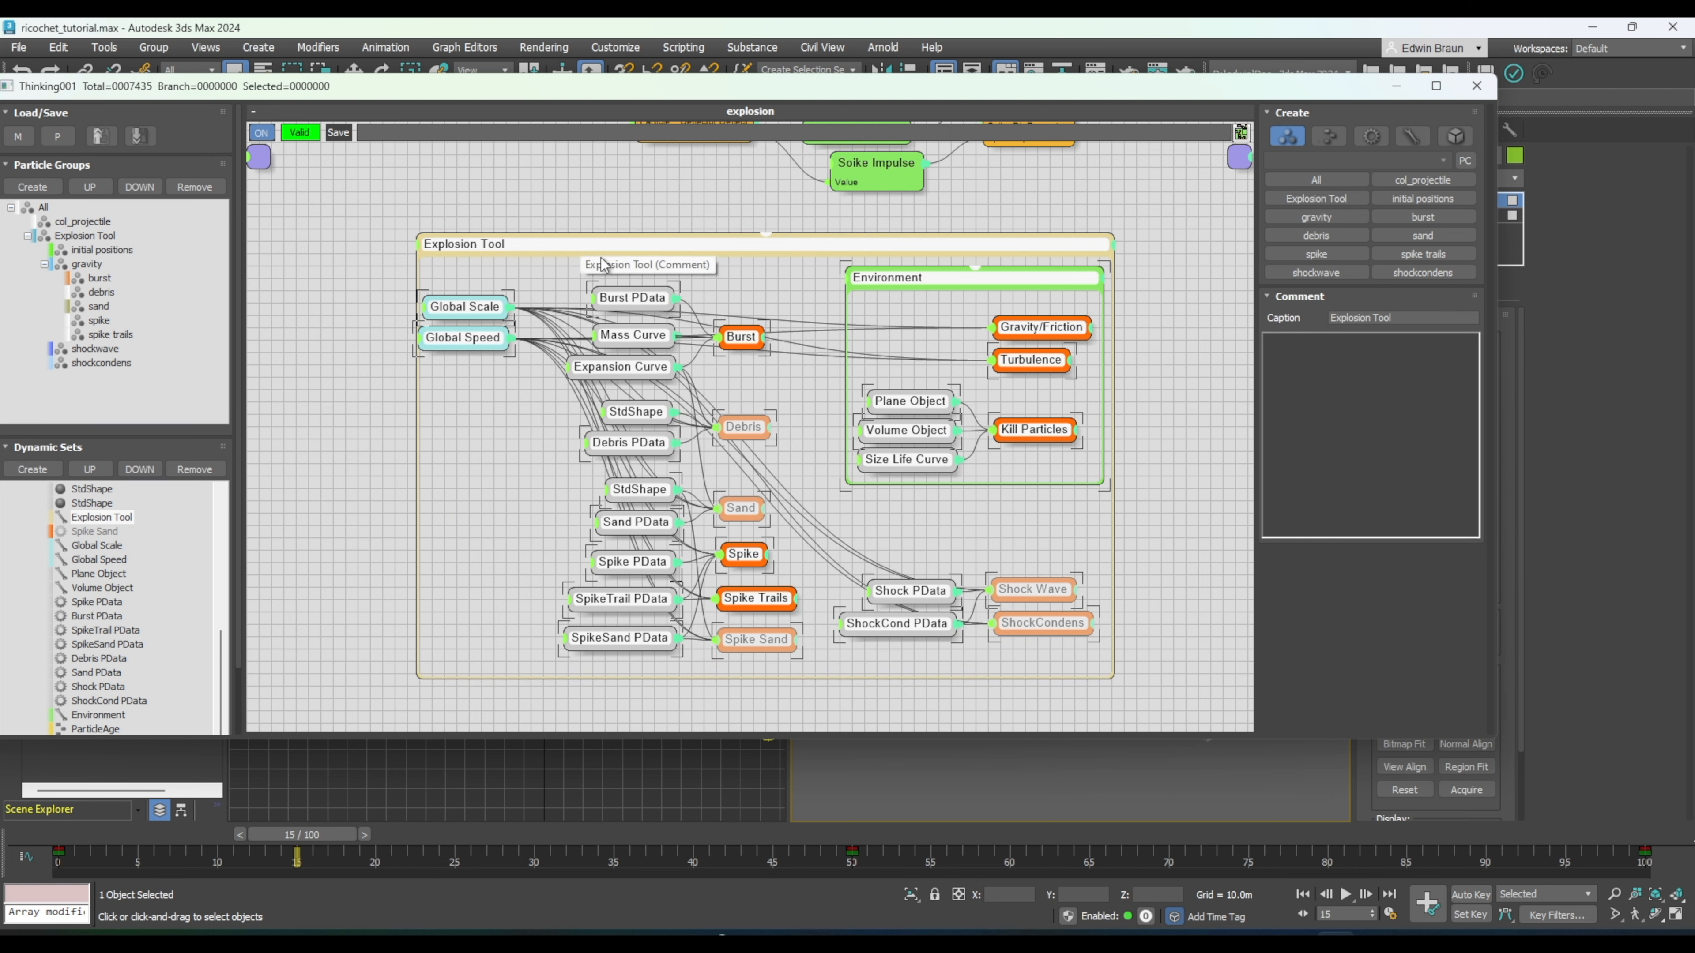
{"action": "left_click", "coordinate": [680, 210]}
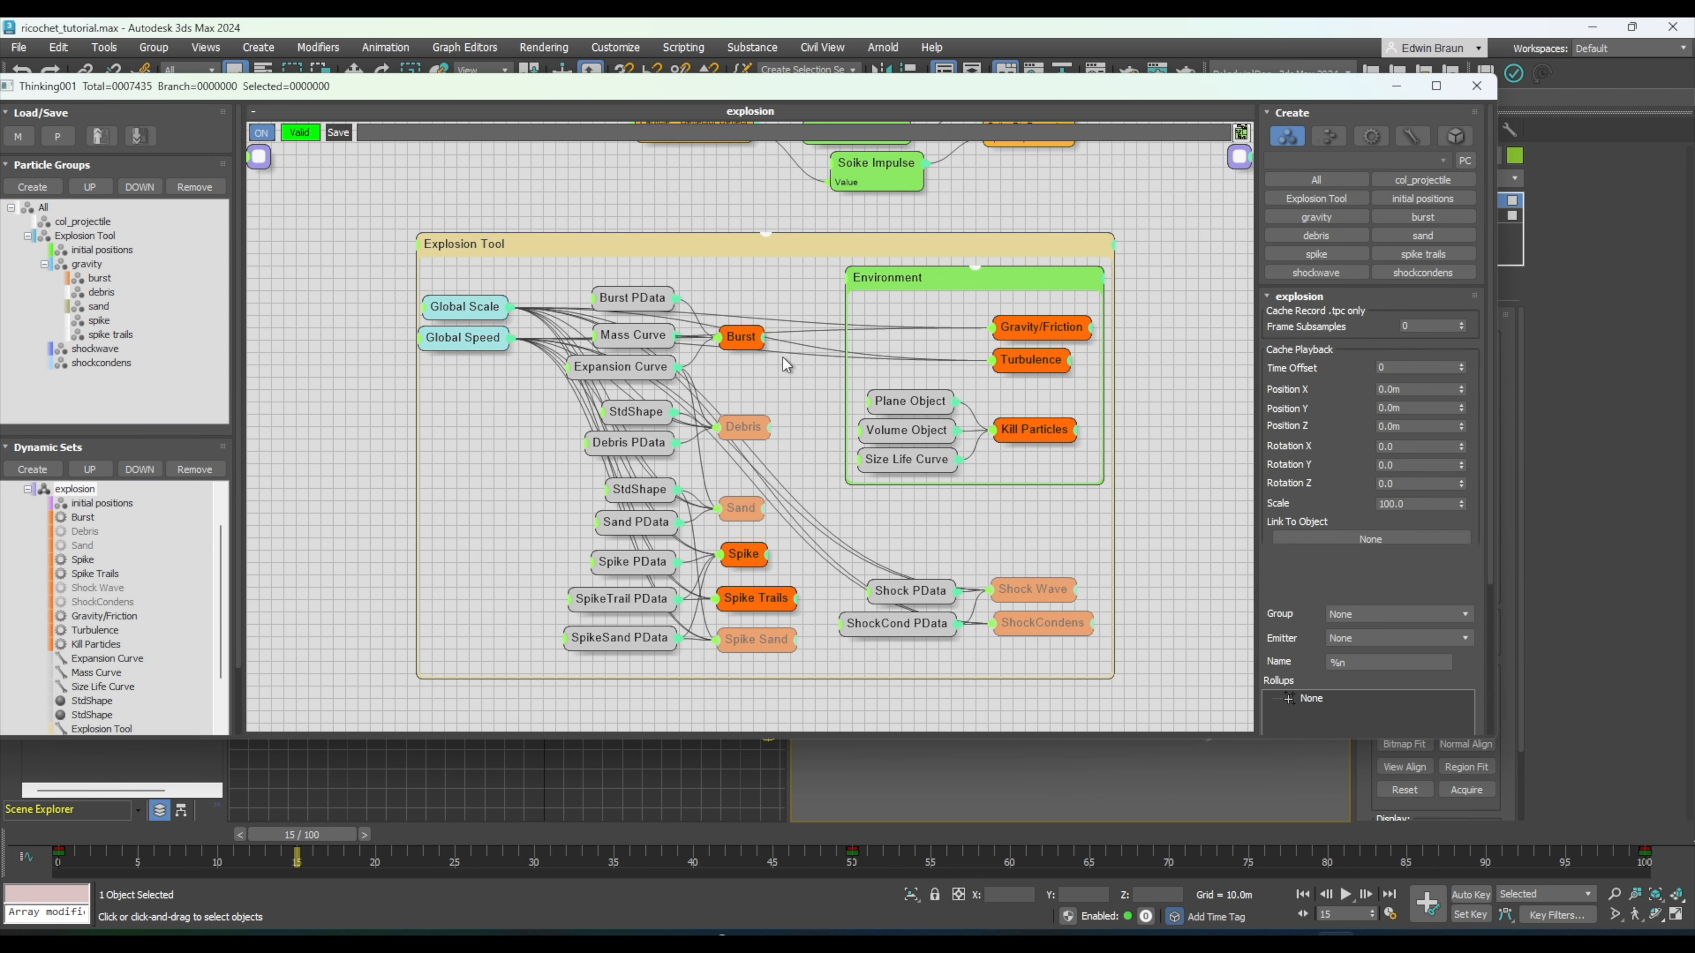
- Examine the Burst node's parameters and list the inputs it offers for wiring
{"action": "left_click", "coordinate": [747, 348]}
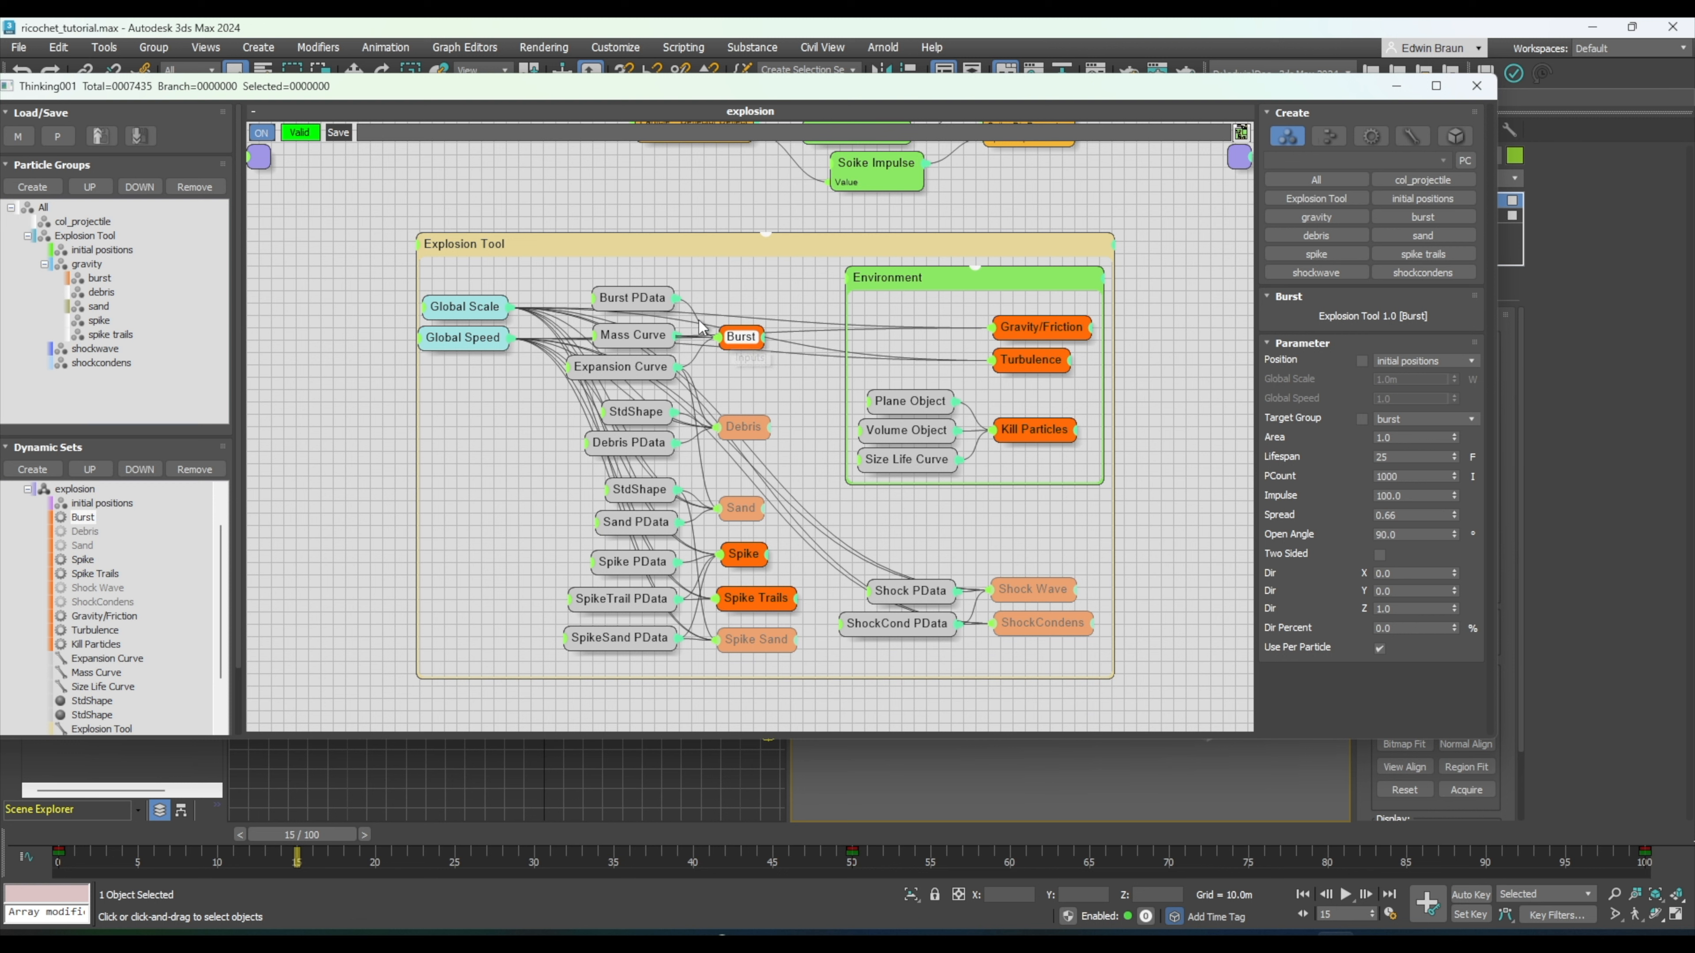
{"action": "right_click", "coordinate": [722, 337]}
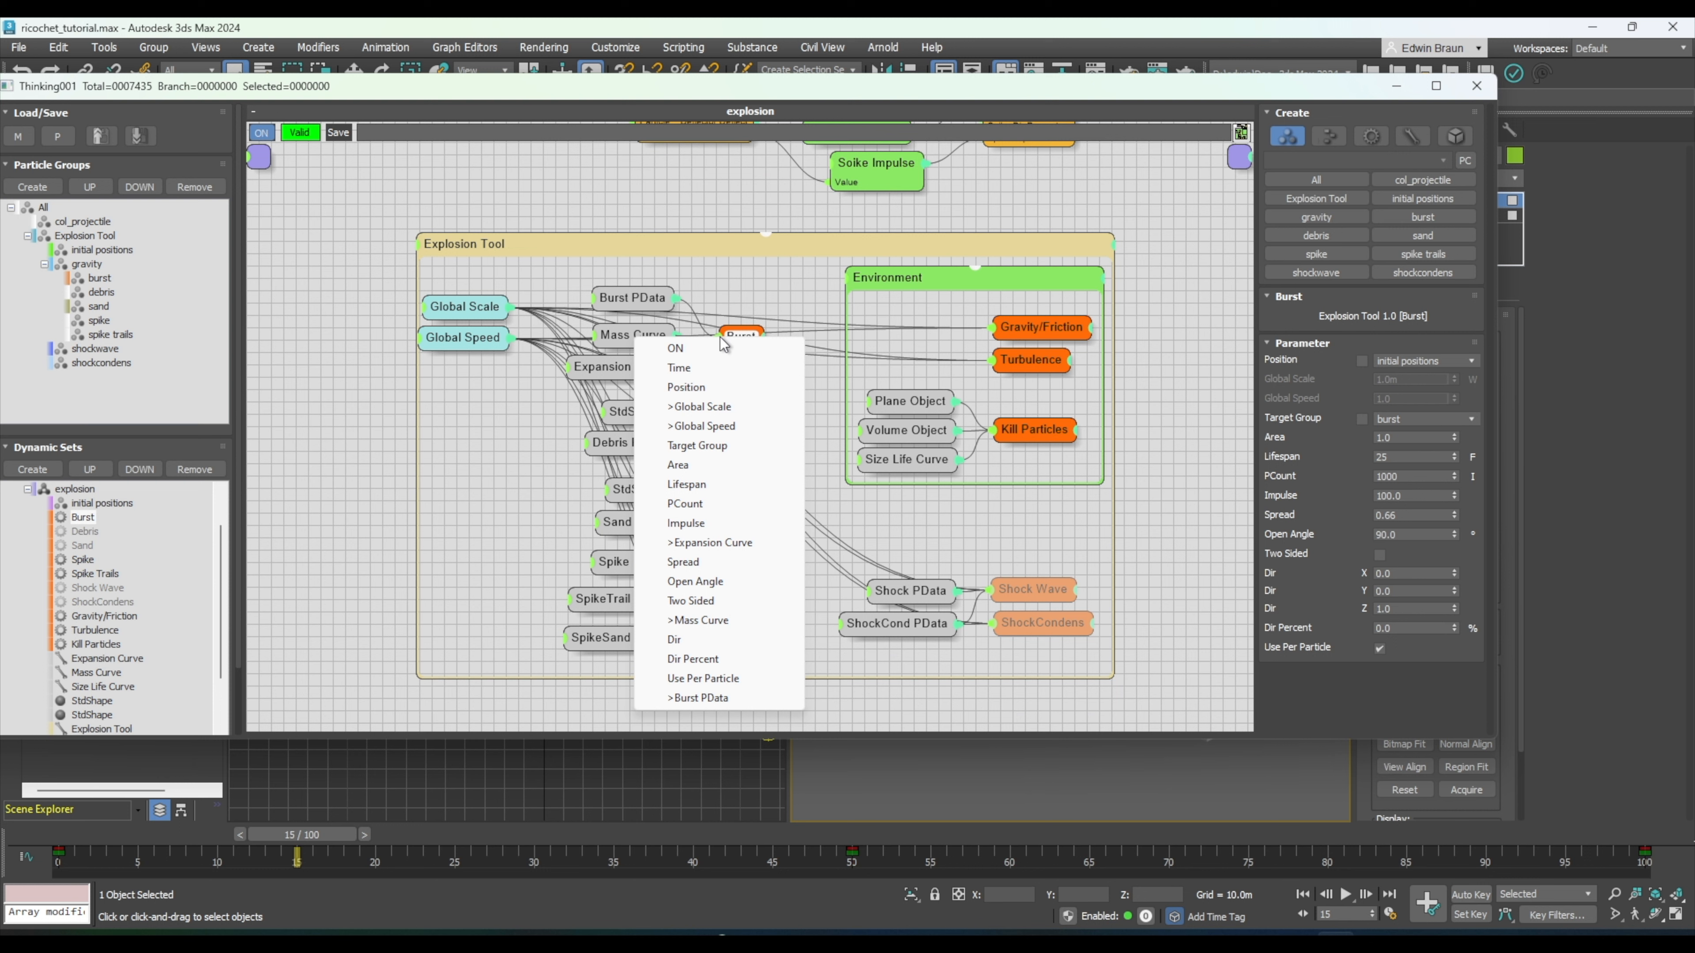
{"action": "left_click", "coordinate": [786, 259]}
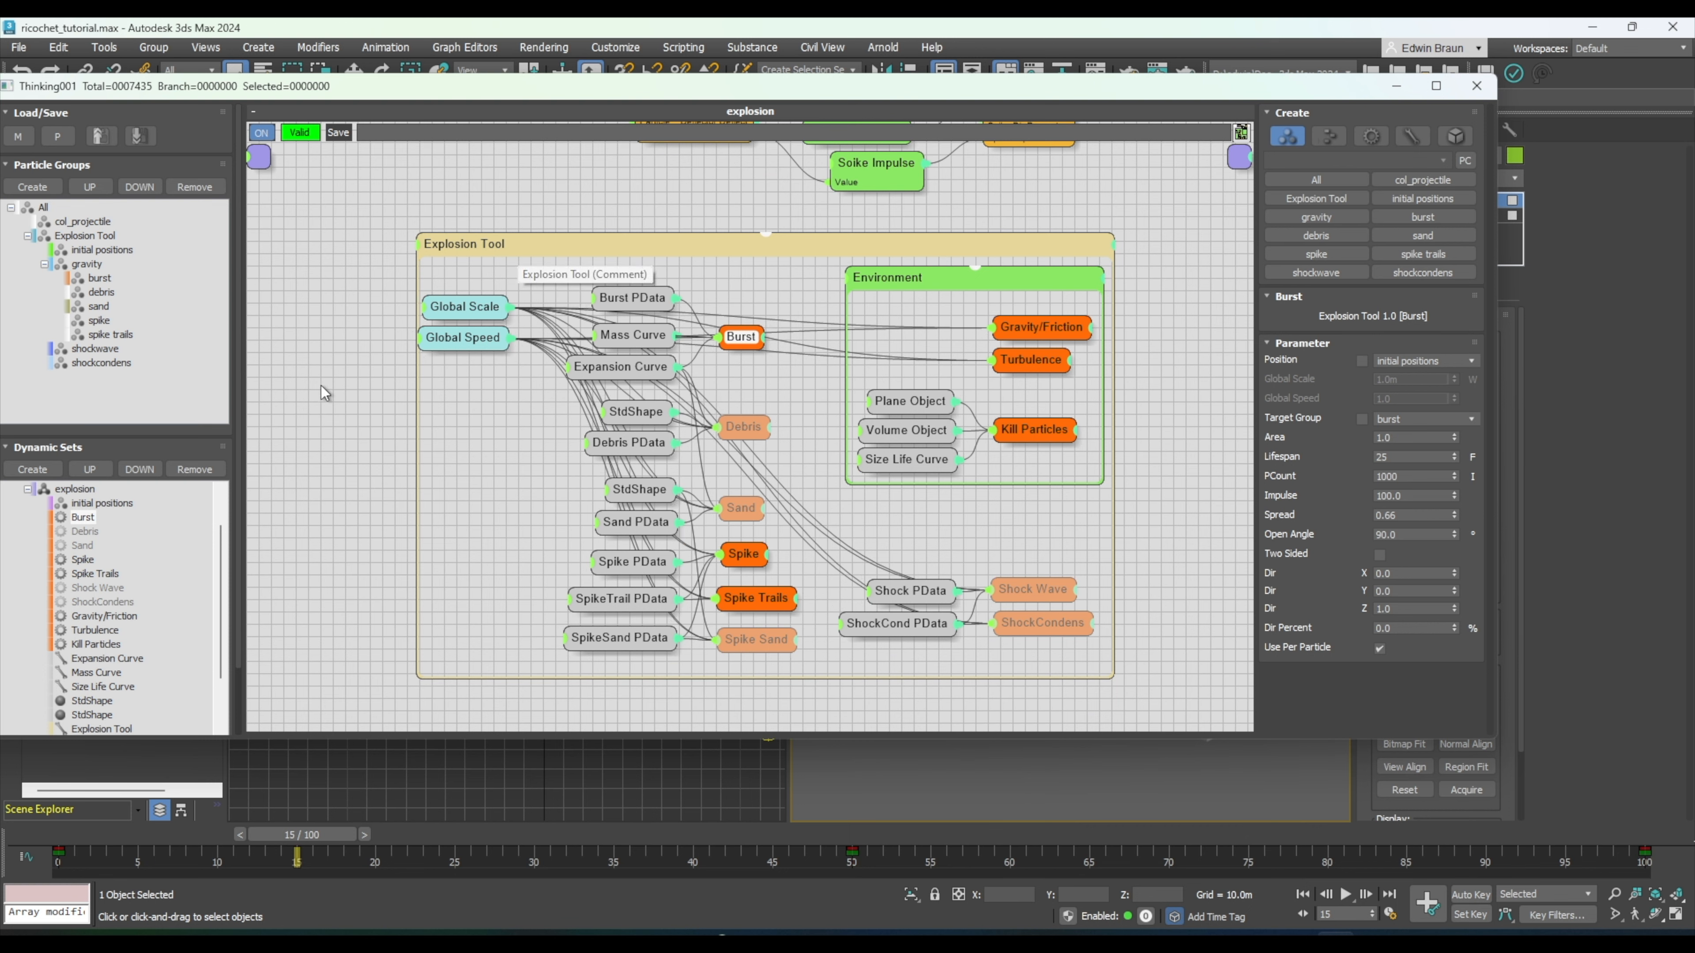
- Reposition the Explosion Tool group and its nodes beneath the Soike Impulse node, then clear the node selection
{"action": "left_click", "coordinate": [674, 244]}
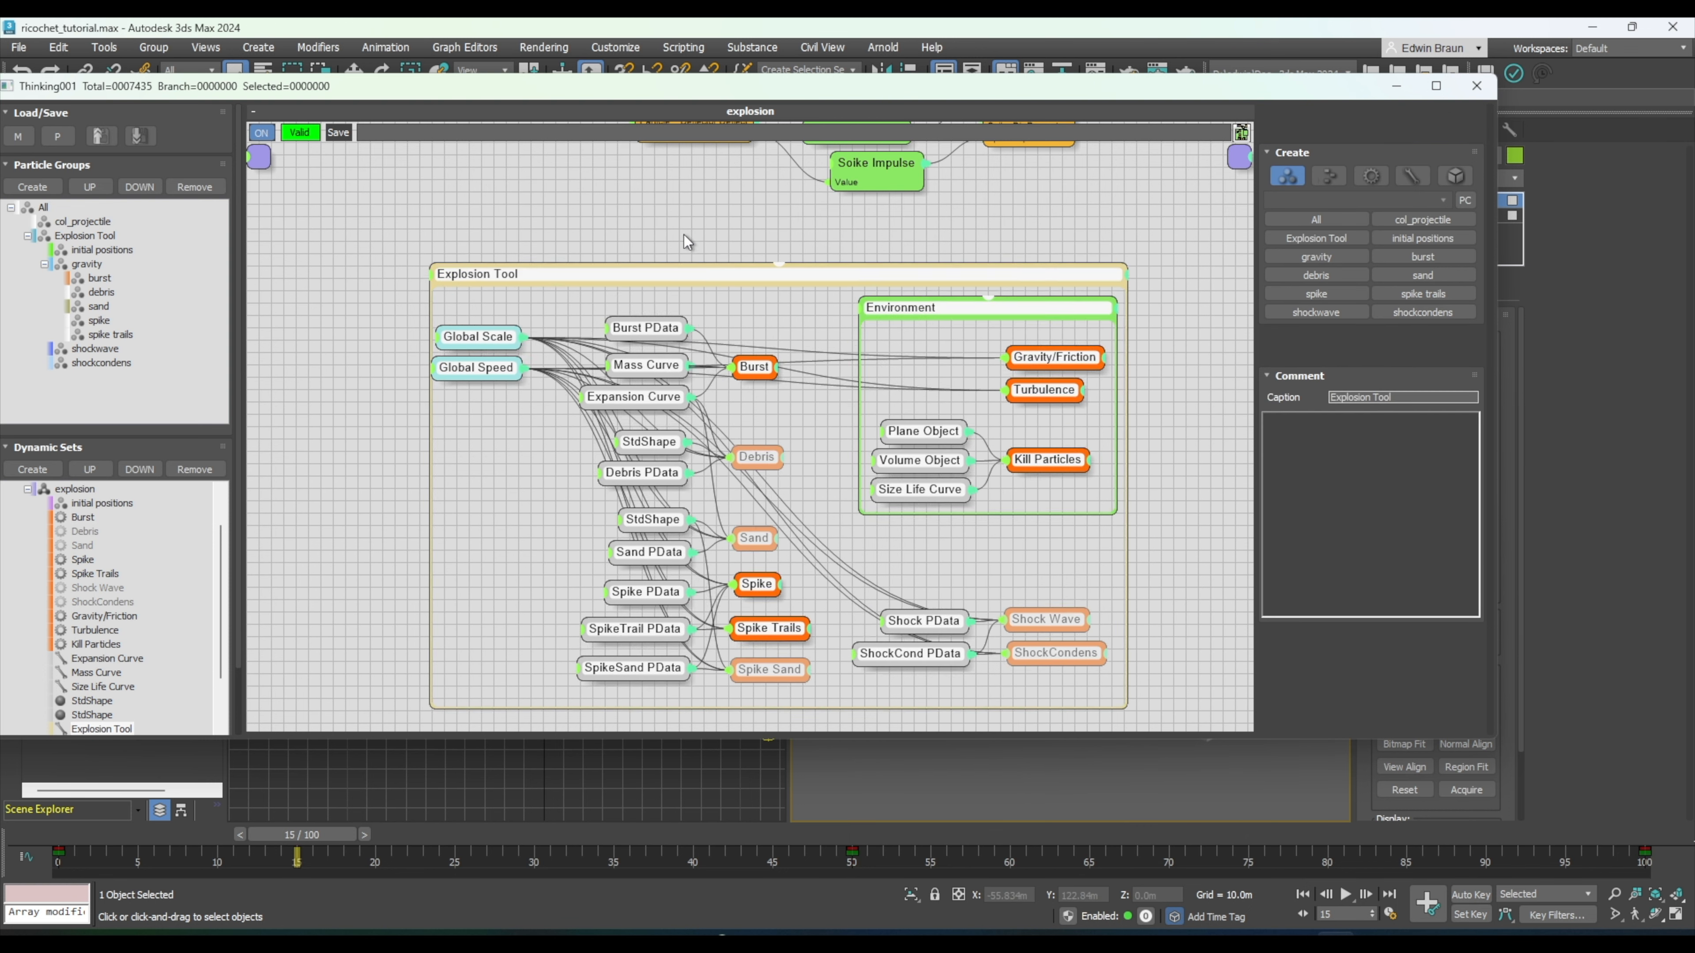
{"action": "left_click_drag", "start_coordinate": [683, 236], "coordinate": [640, 255]}
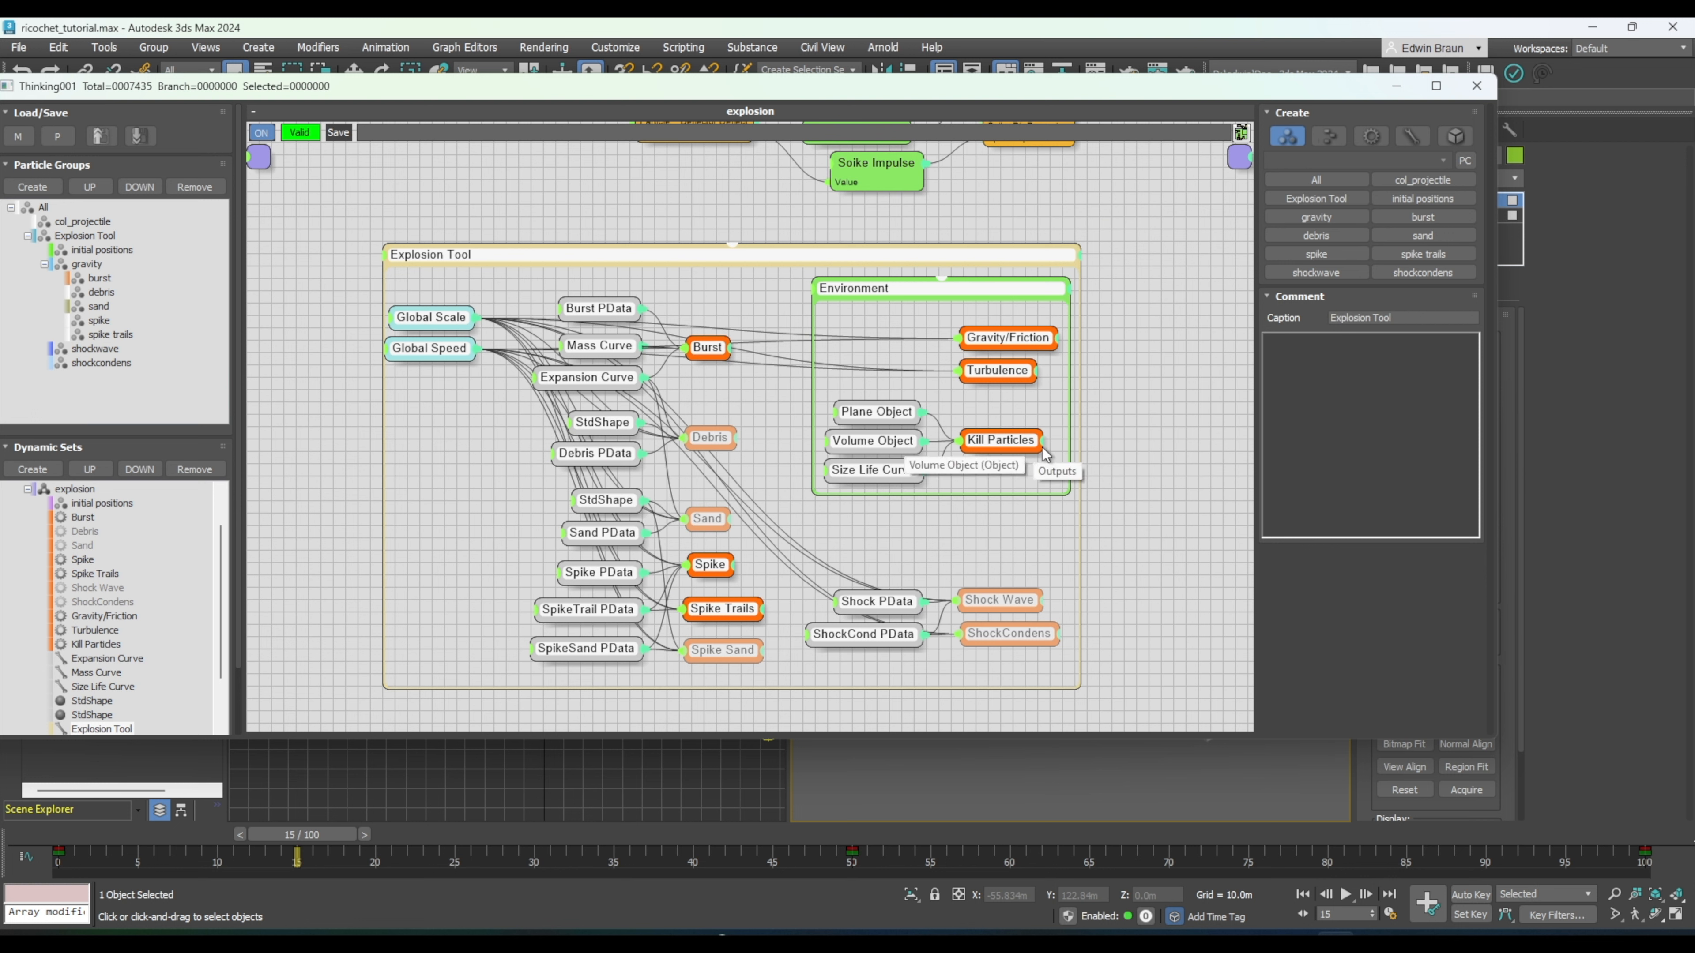
{"action": "left_click", "coordinate": [1065, 424]}
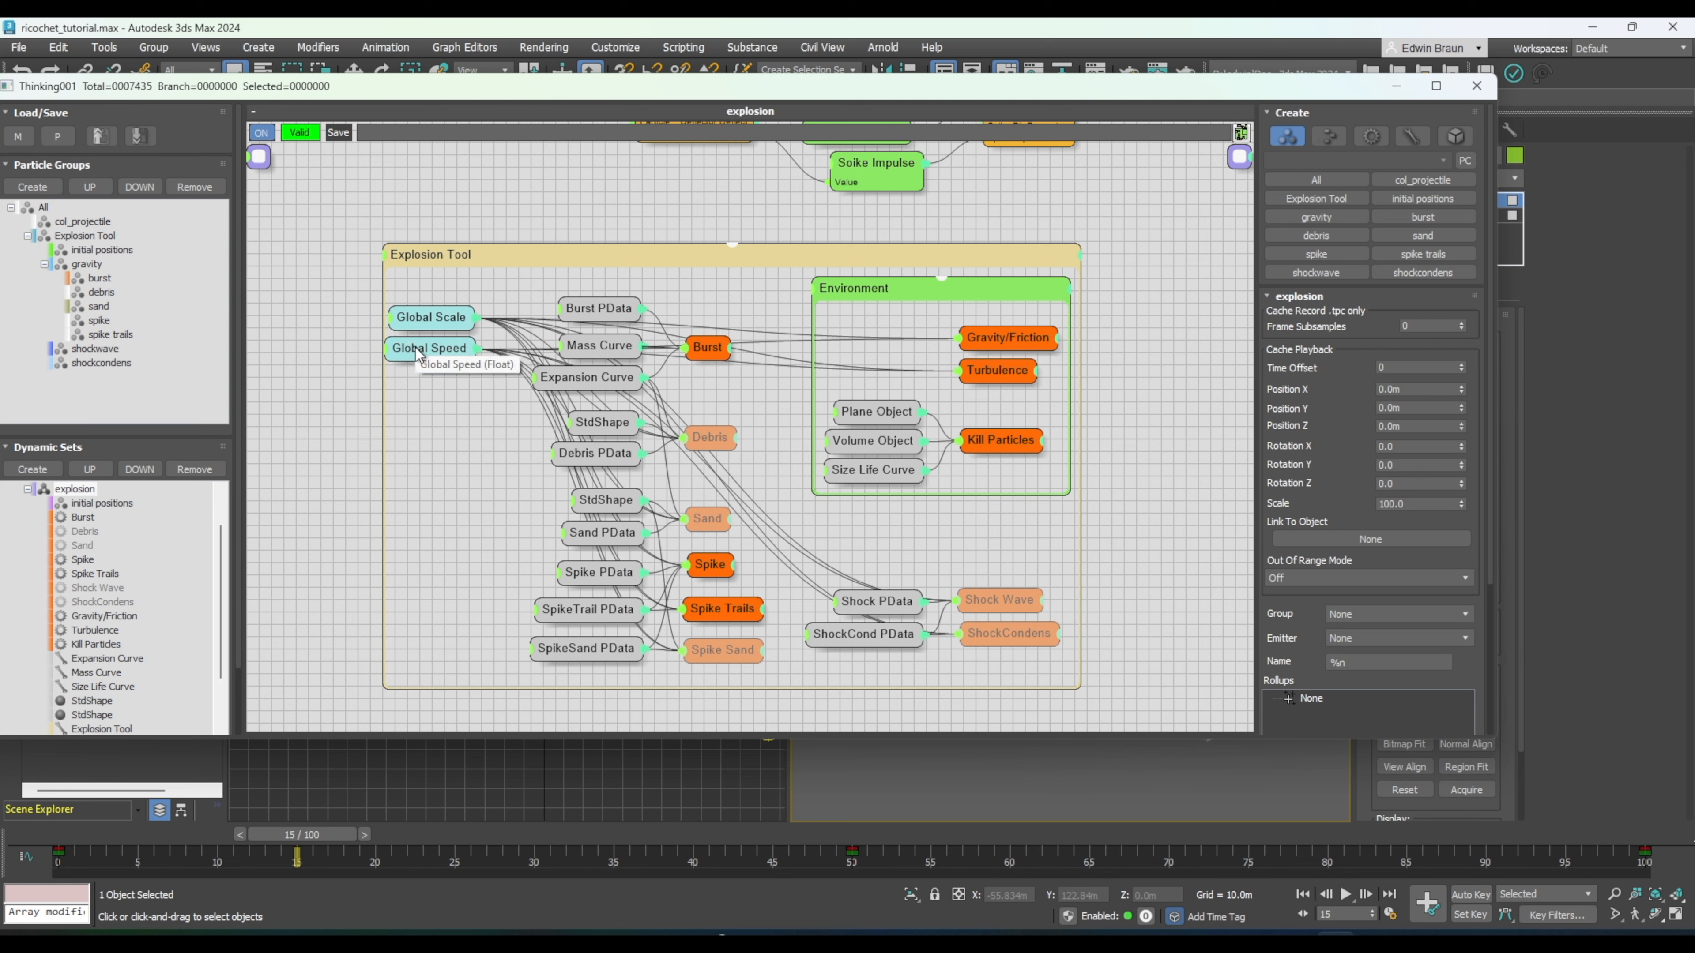
- Show the Burst node's parameters again and point out the nodes contained in the Explosion Tool and Environment groups
{"action": "left_click", "coordinate": [710, 352]}
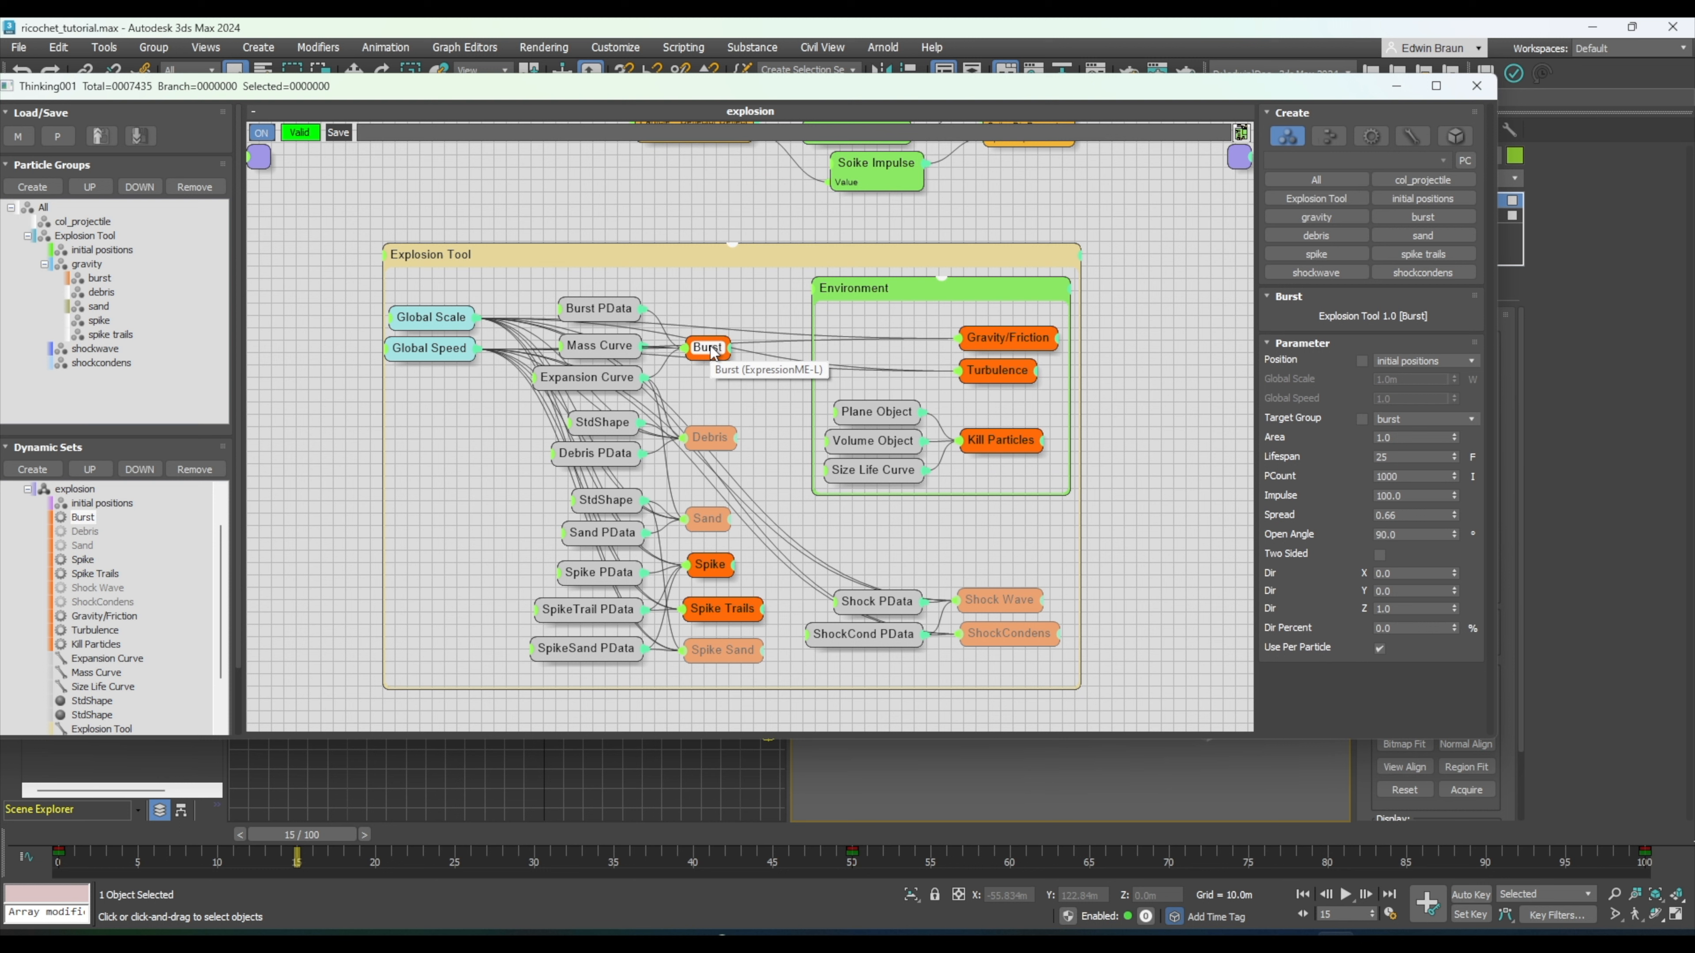
{"action": "left_click", "coordinate": [670, 248]}
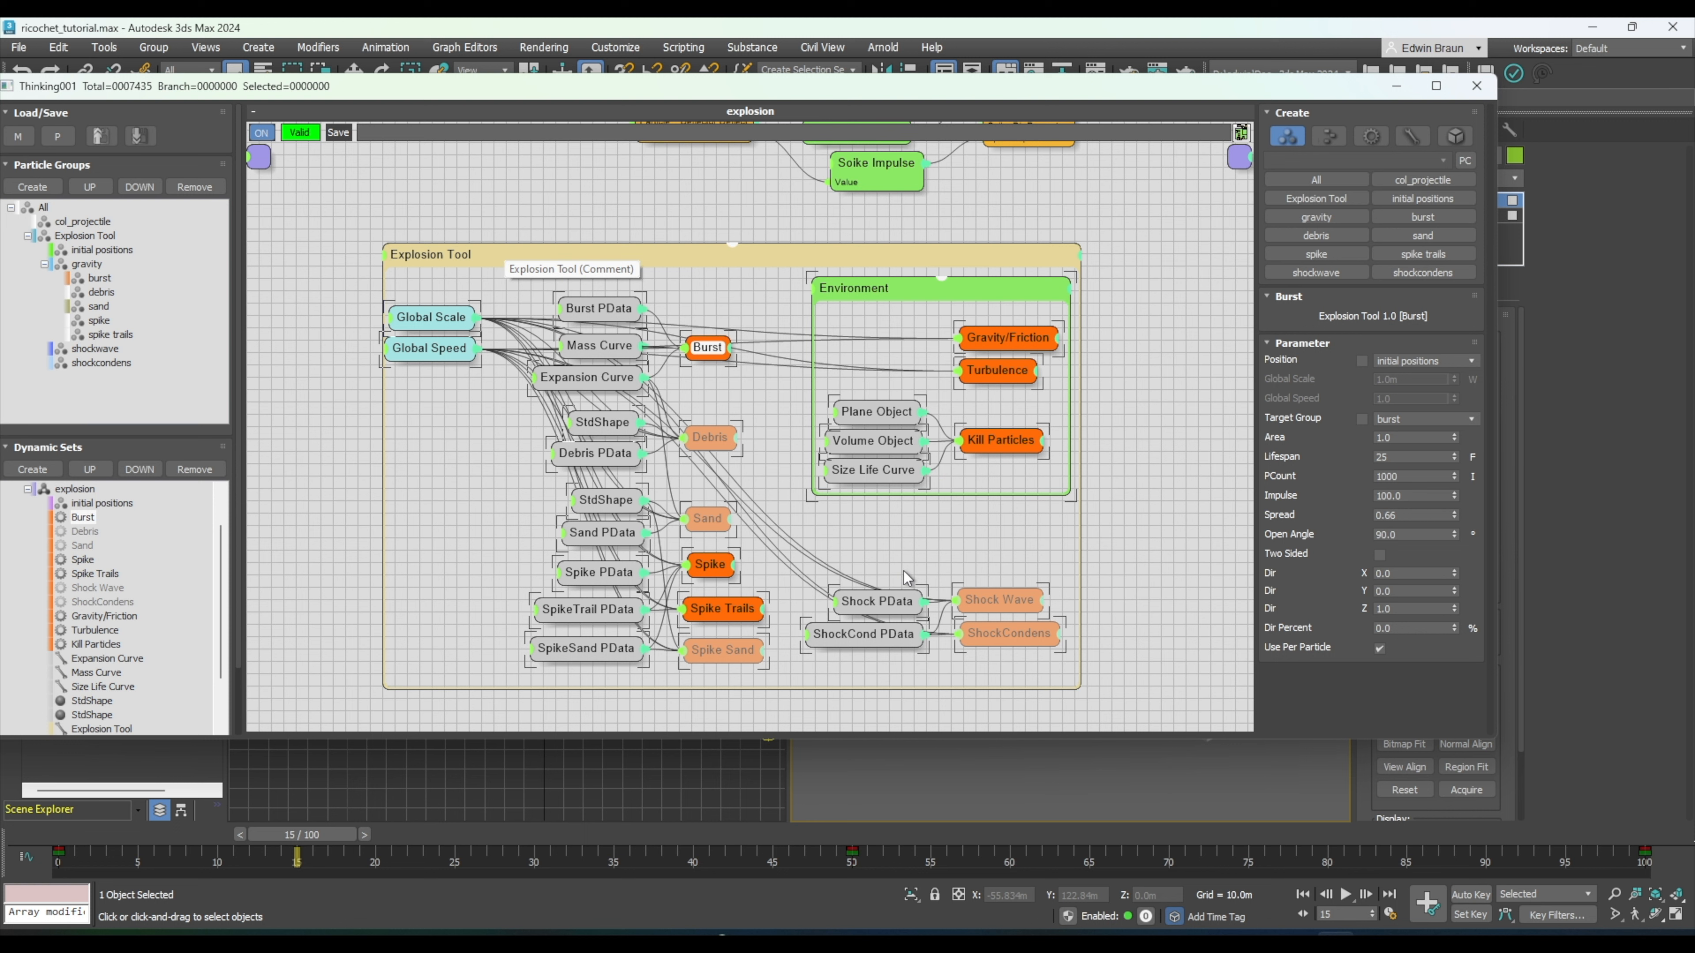
{"action": "left_click", "coordinate": [997, 301]}
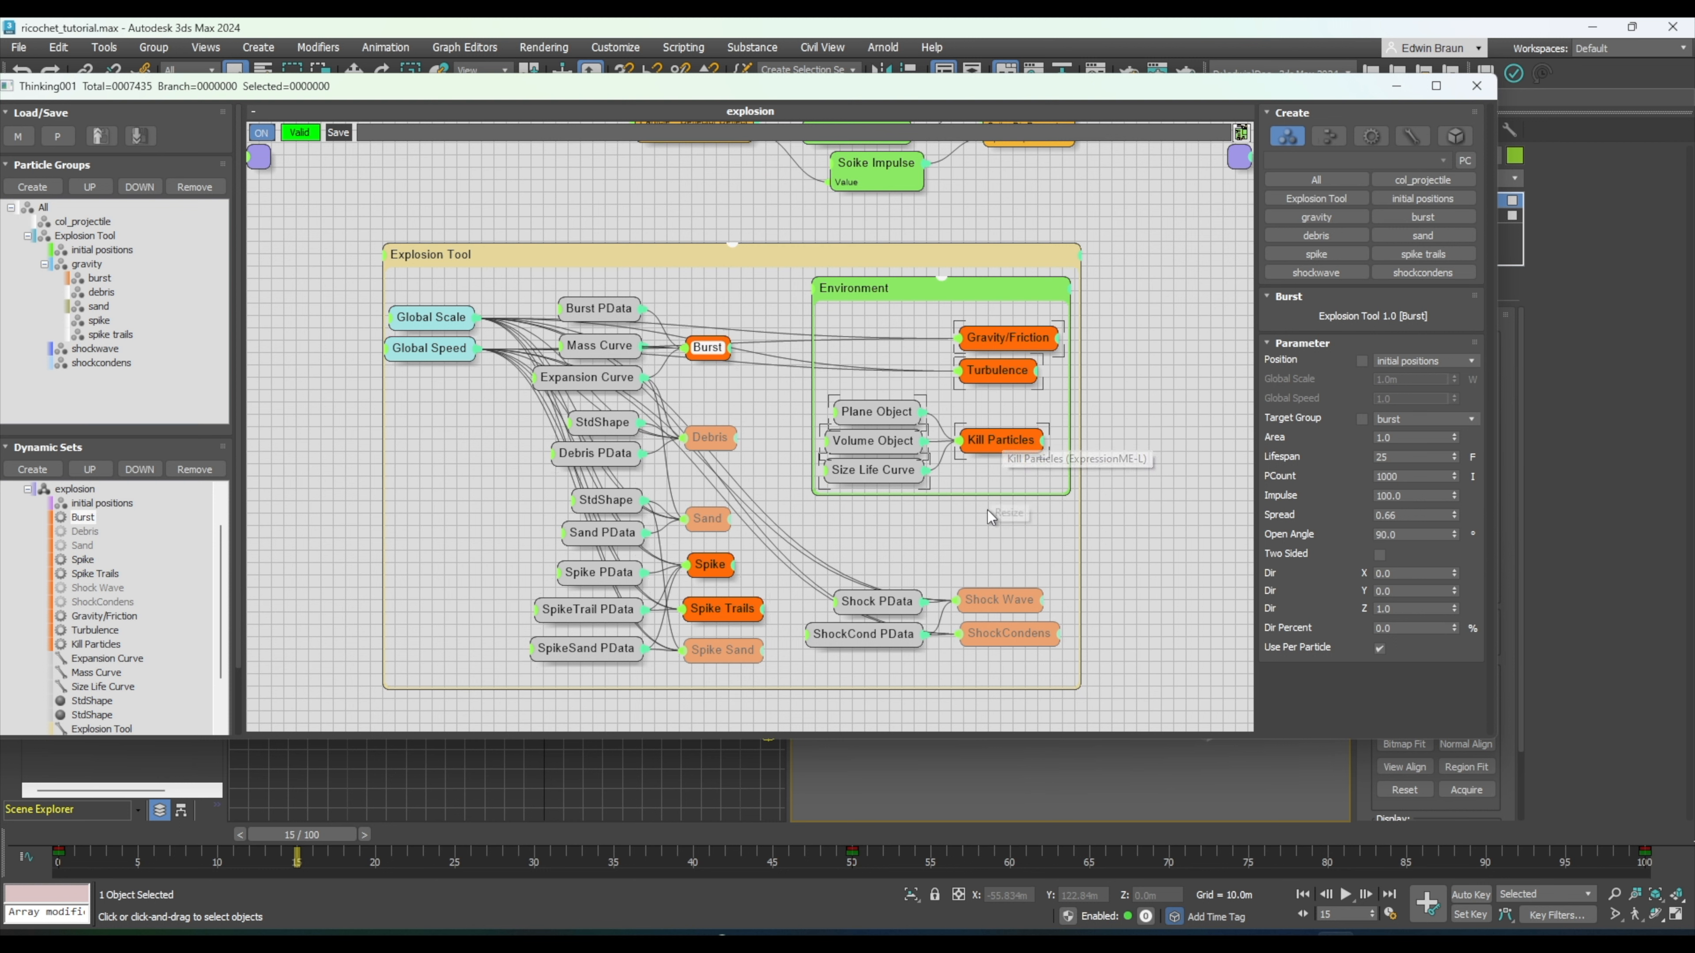
{"action": "left_click", "coordinate": [963, 538]}
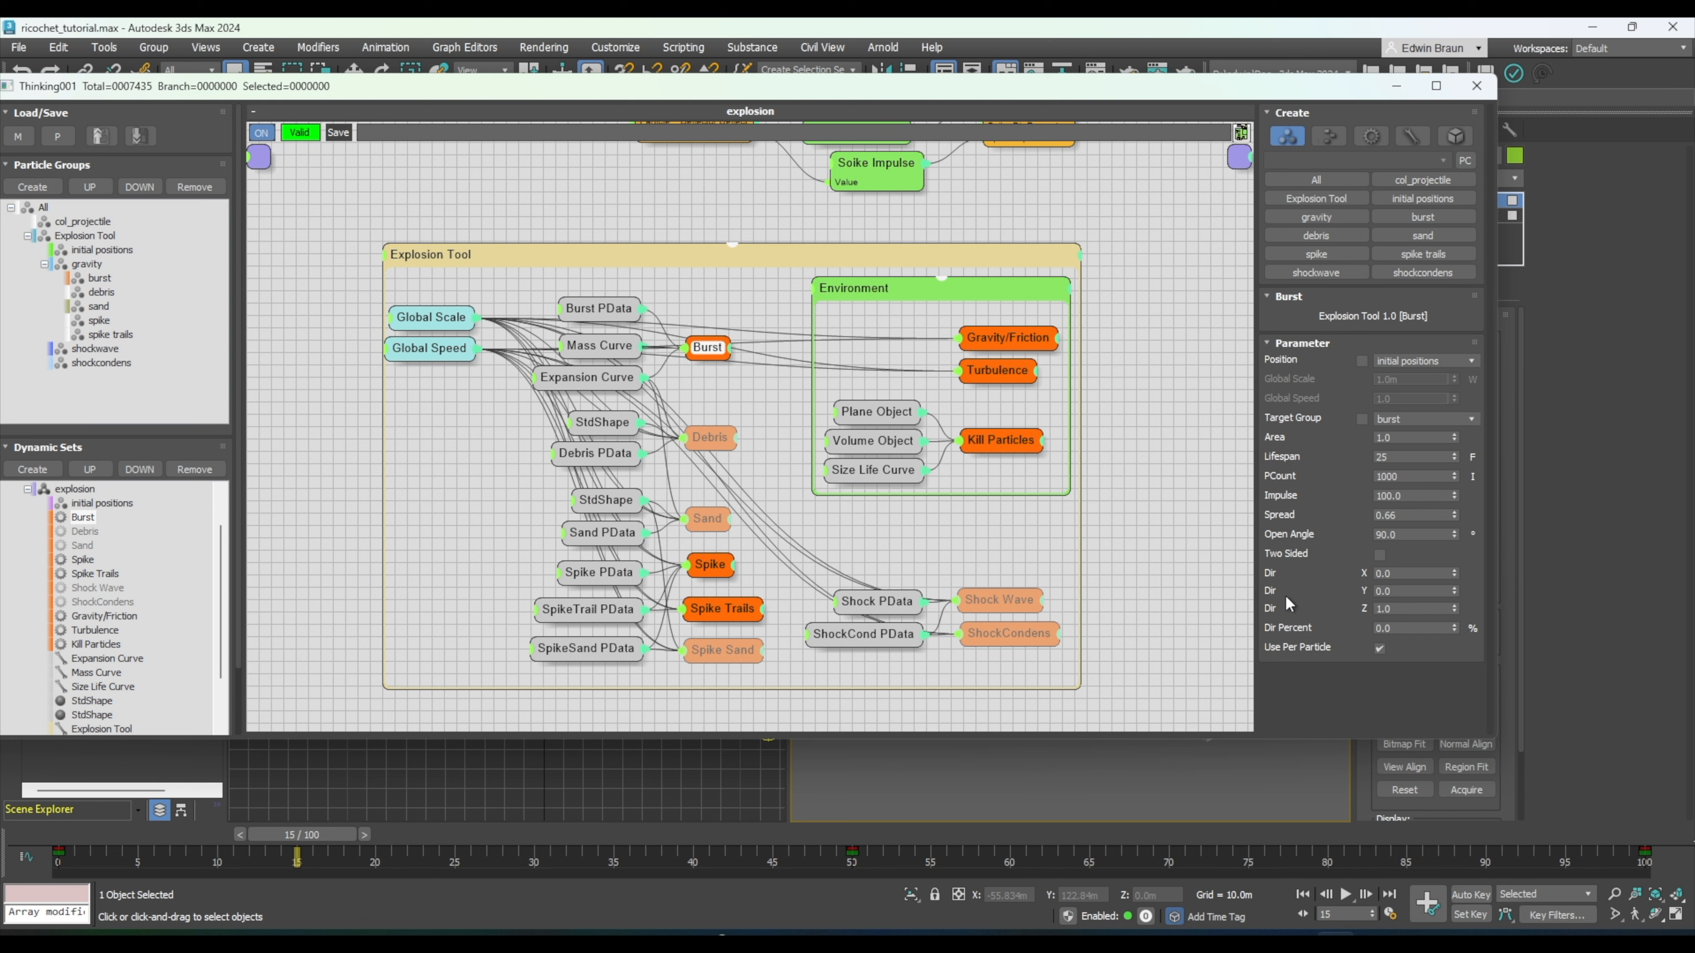
- Examine the Expansion Curve and Mass Curve graphs and the settings of the StdShape node feeding Debris
{"action": "left_click", "coordinate": [578, 379]}
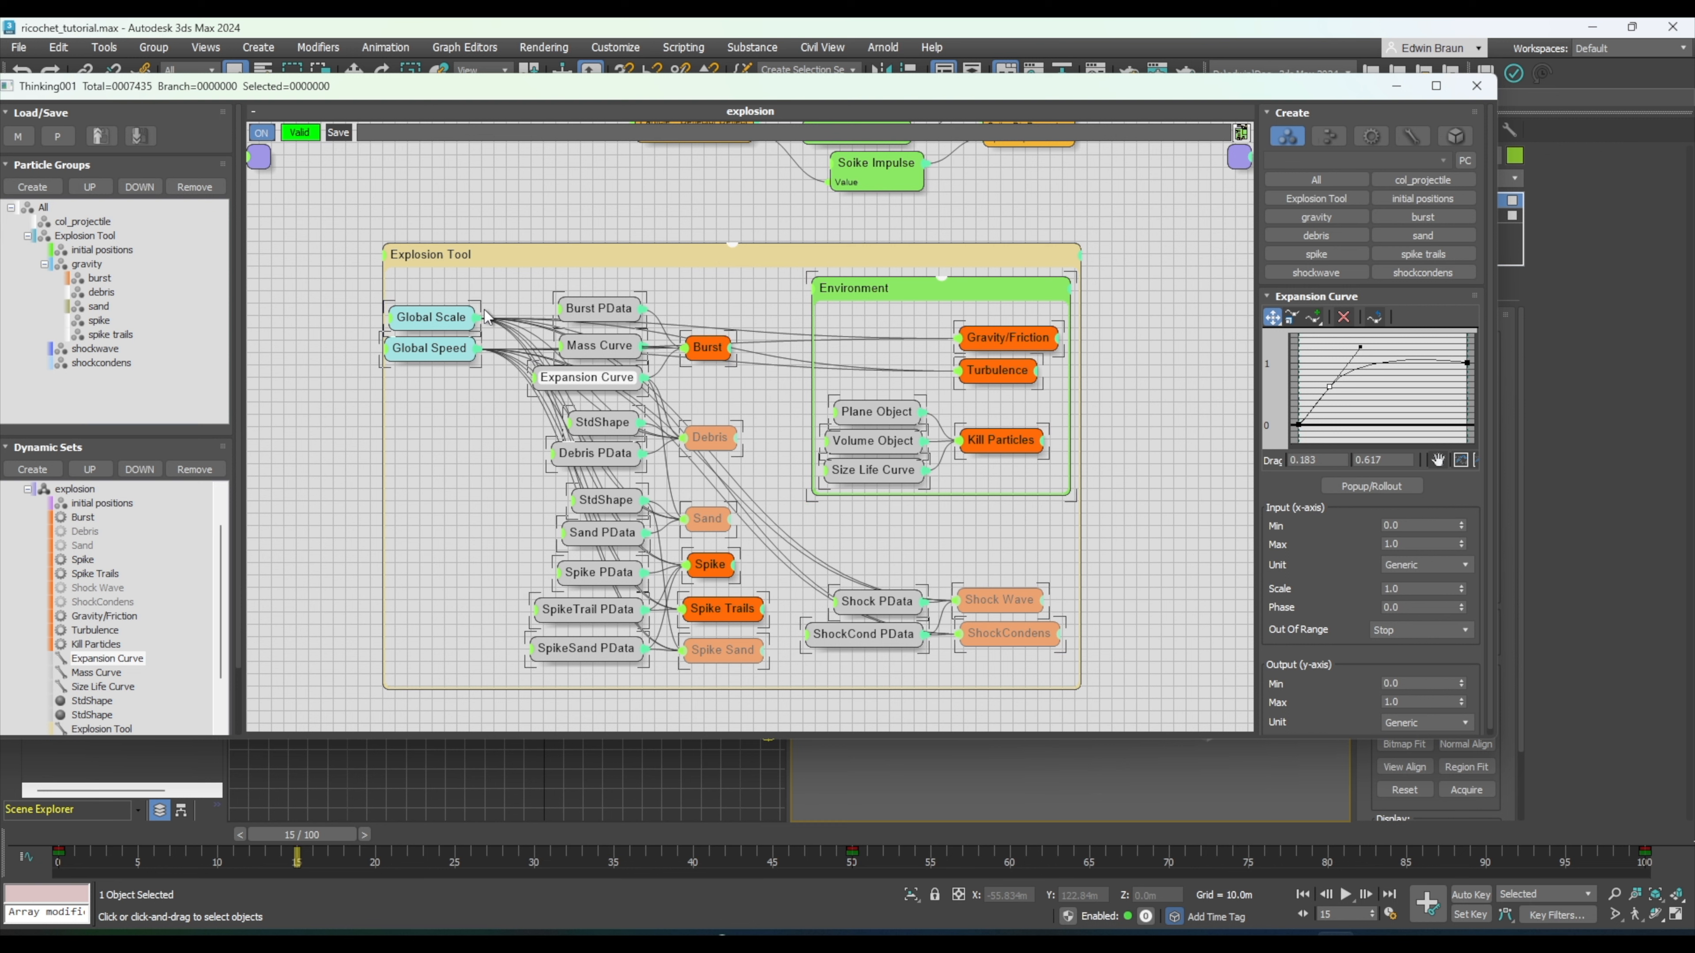
{"action": "left_click", "coordinate": [601, 346]}
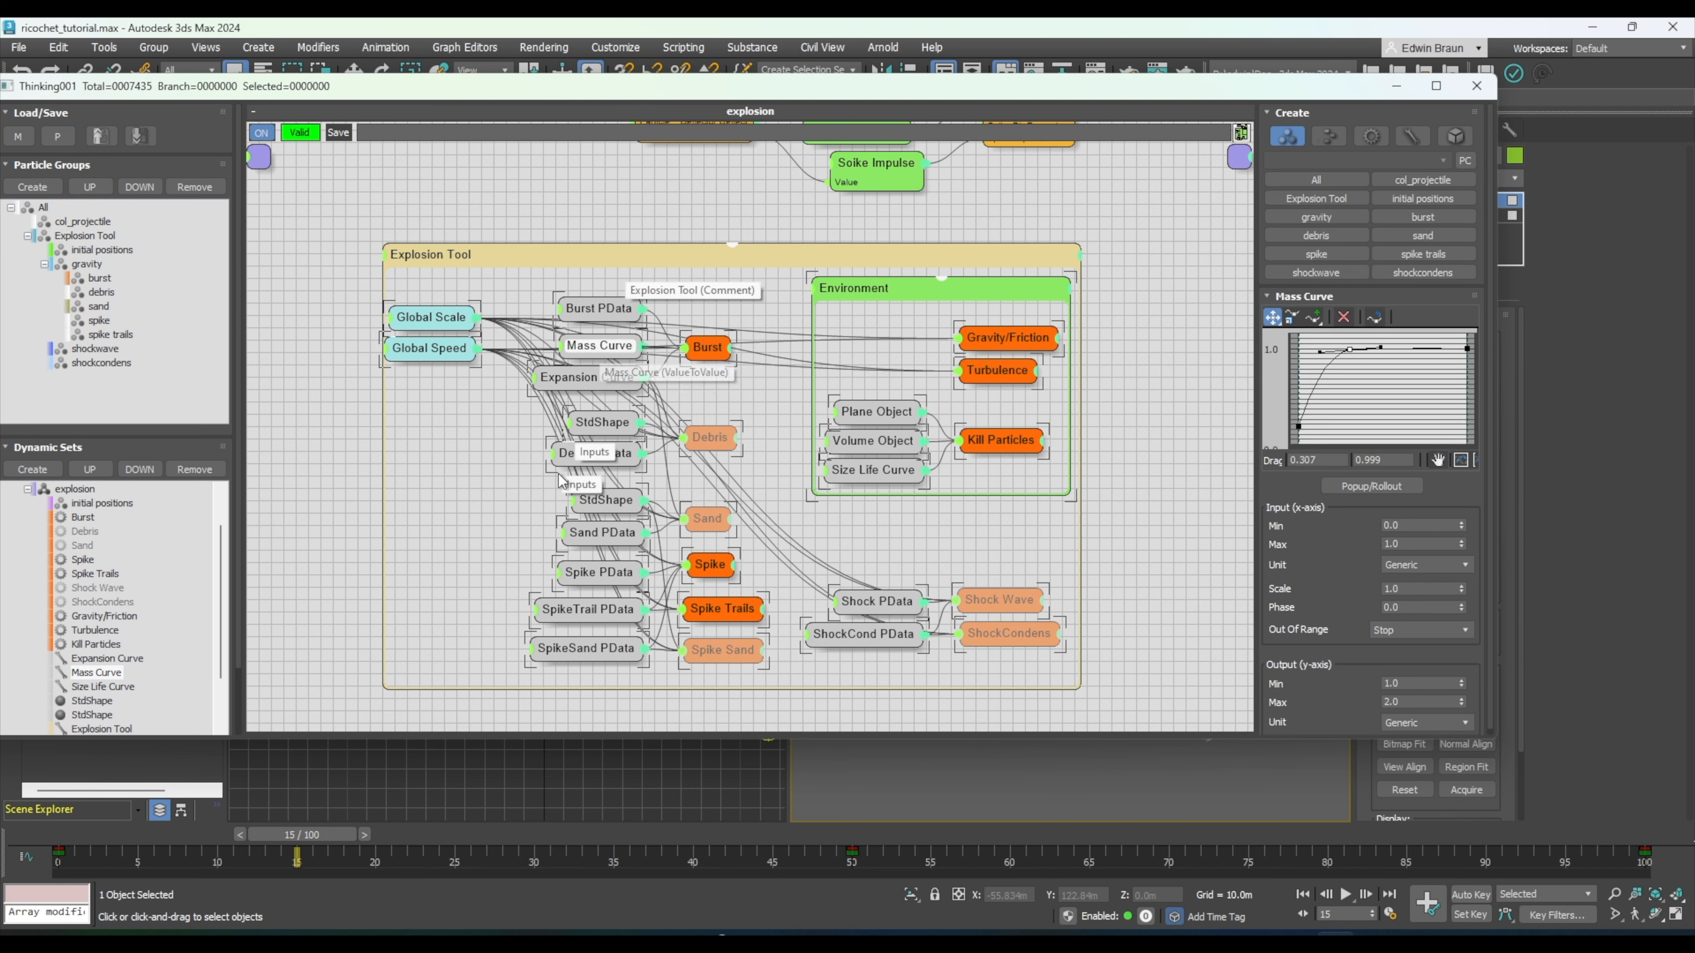
{"action": "left_click", "coordinate": [596, 423]}
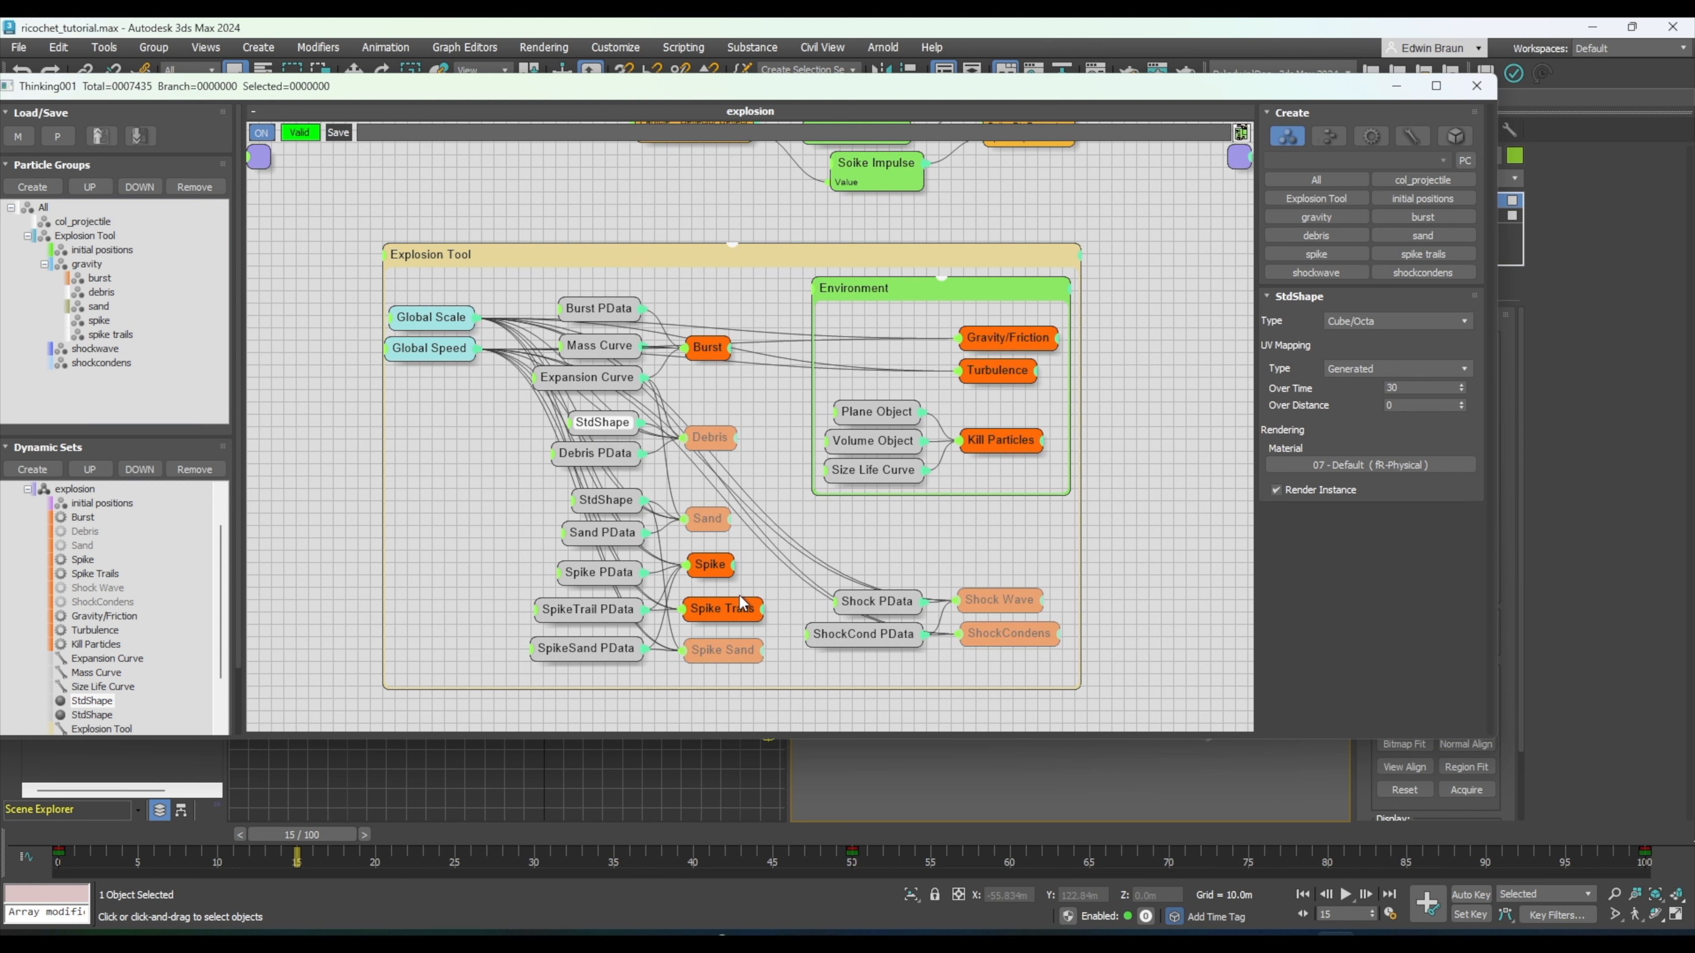
- Close the particle editor and play the ricochet animation from frame 0 in the maximized Perspective viewport
{"action": "key", "text": "ctrl+a"}
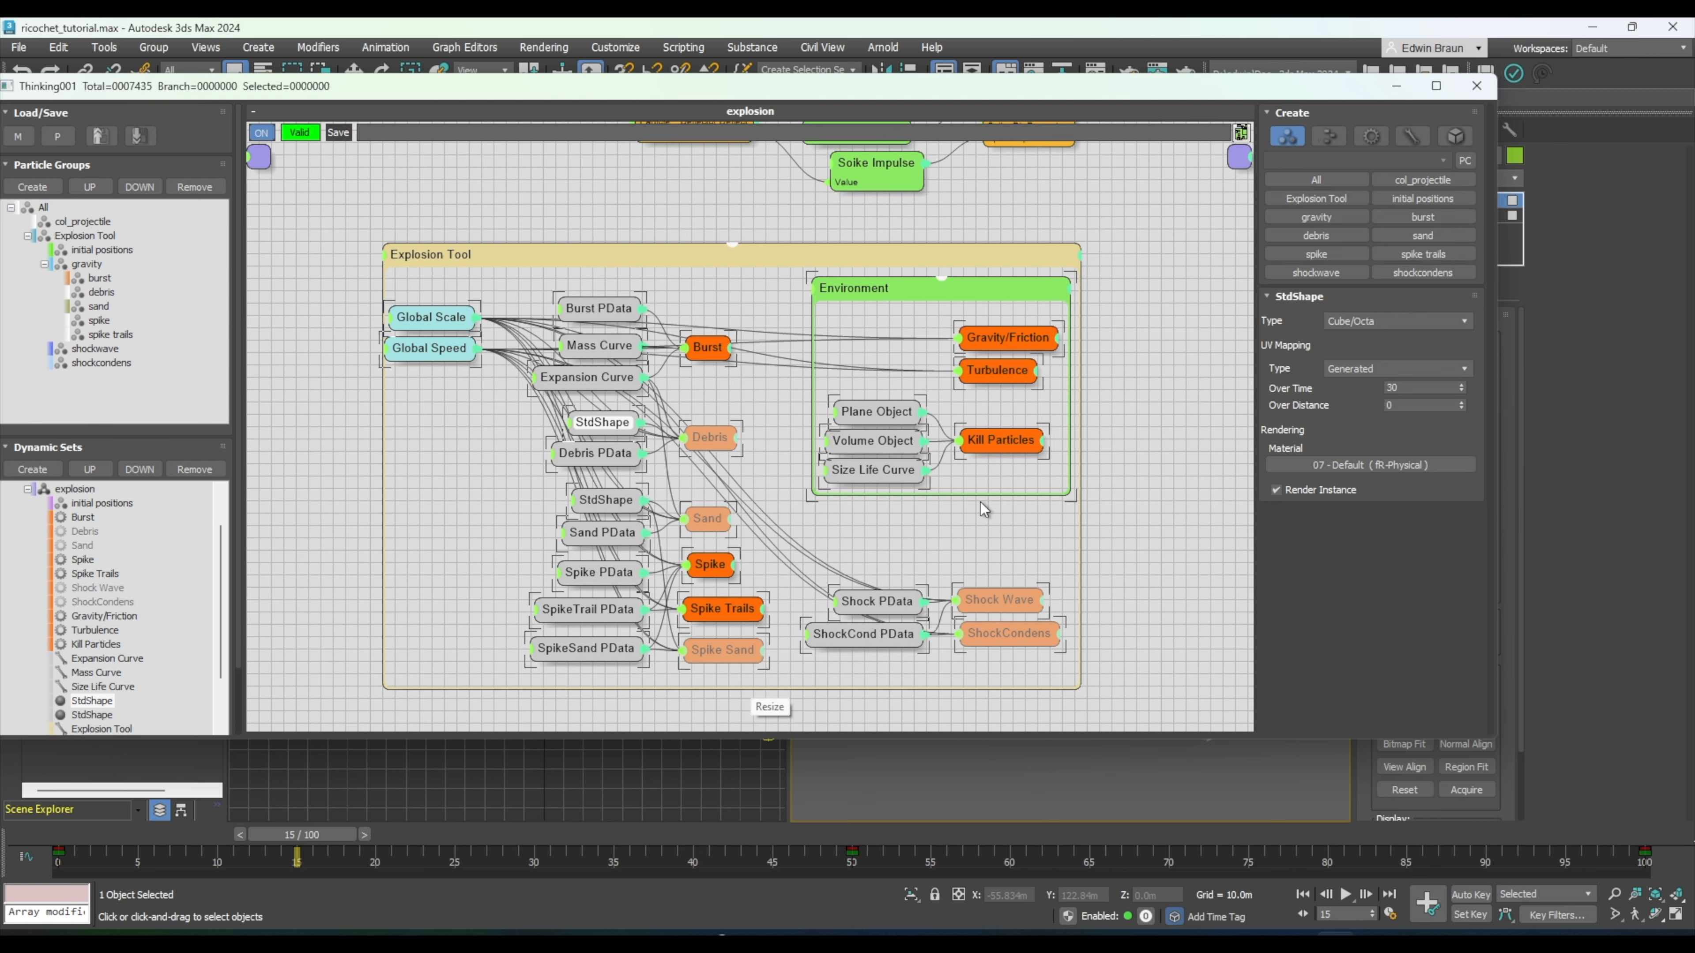
{"action": "left_click", "coordinate": [1018, 580]}
{"action": "left_click", "coordinate": [1477, 87]}
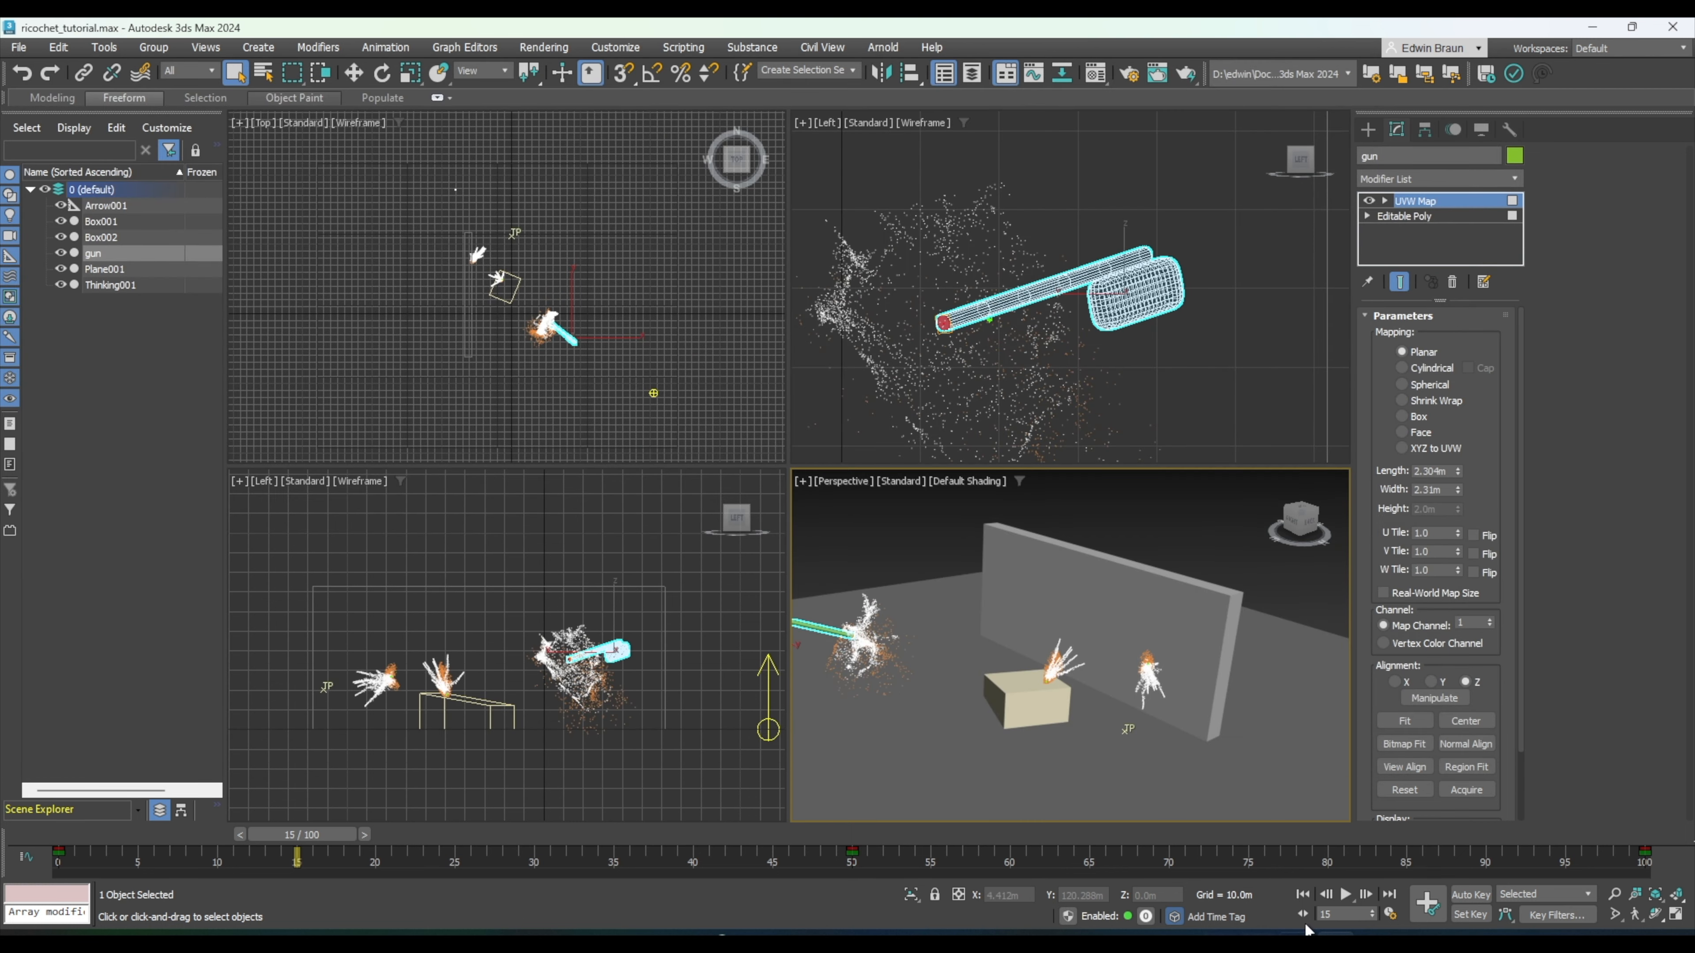
{"action": "left_click", "coordinate": [1304, 896]}
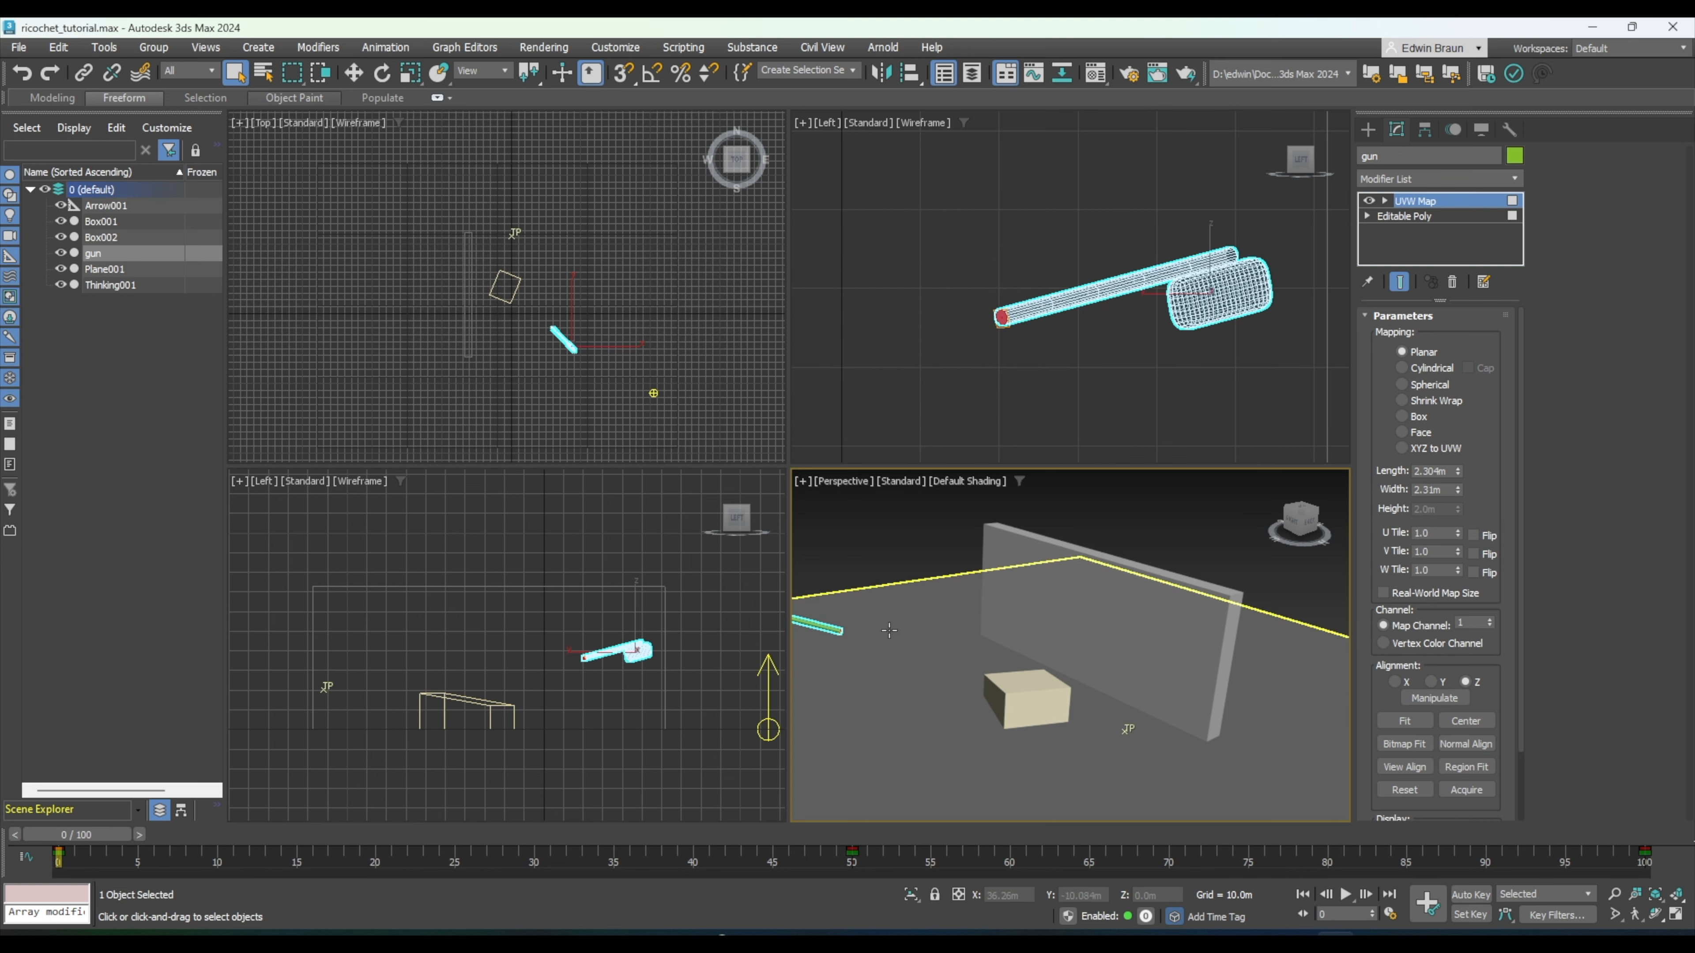
{"action": "key", "text": "alt+w"}
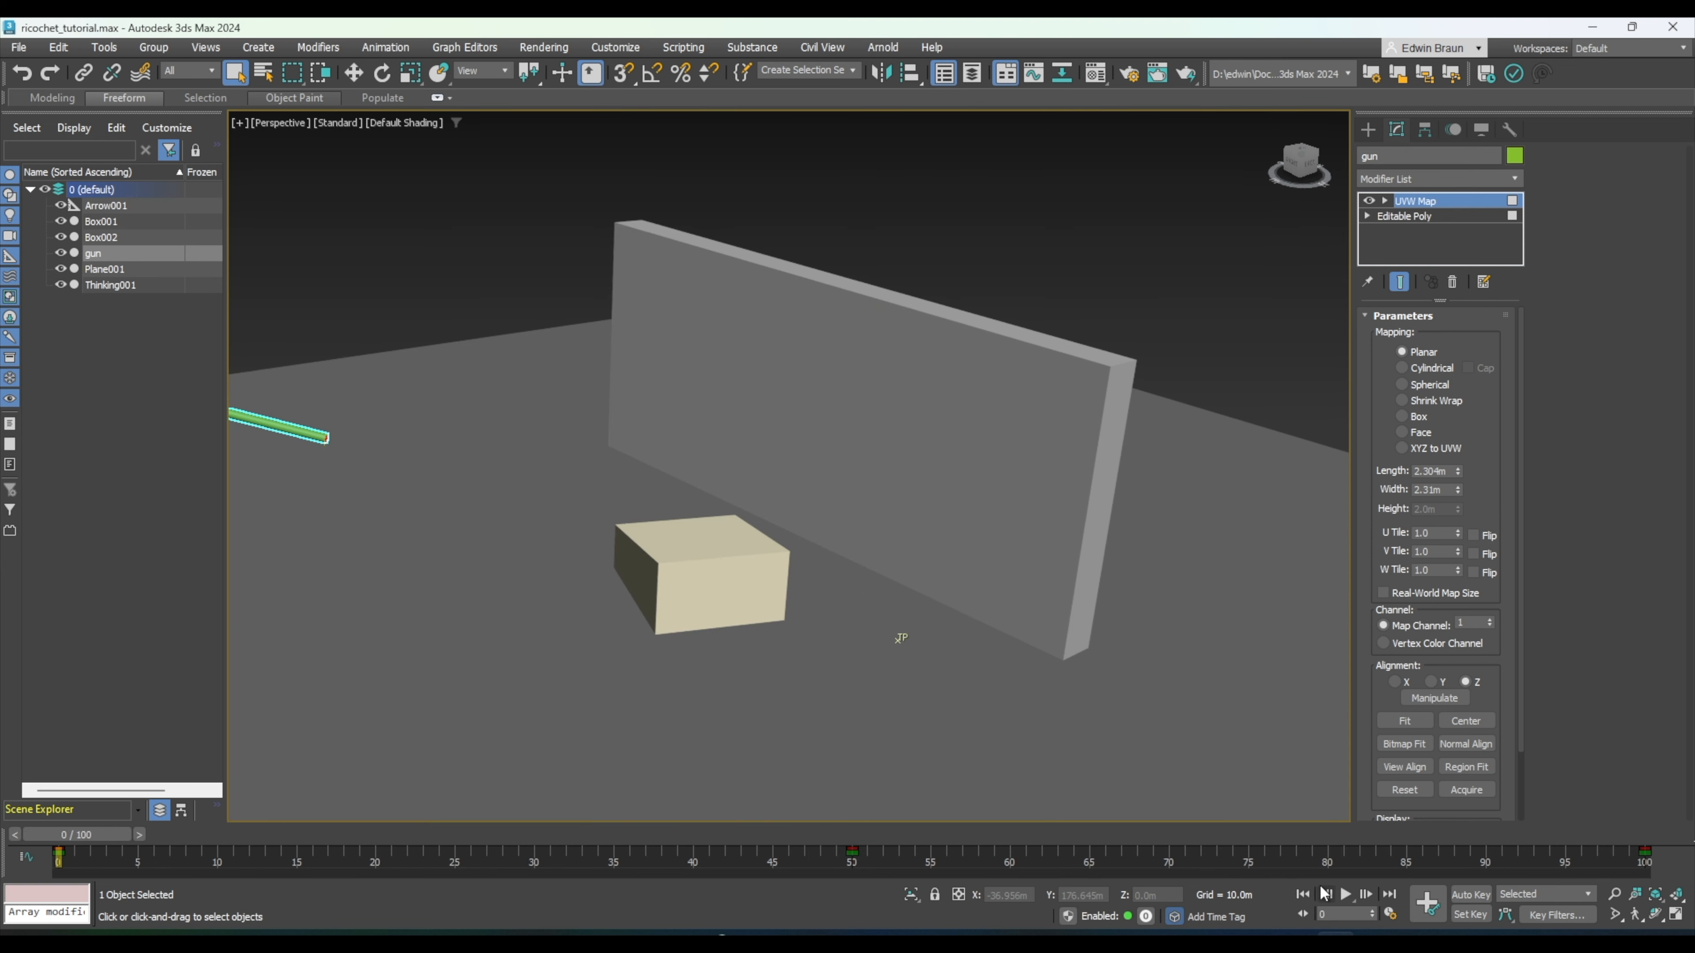
{"action": "left_click", "coordinate": [1346, 895]}
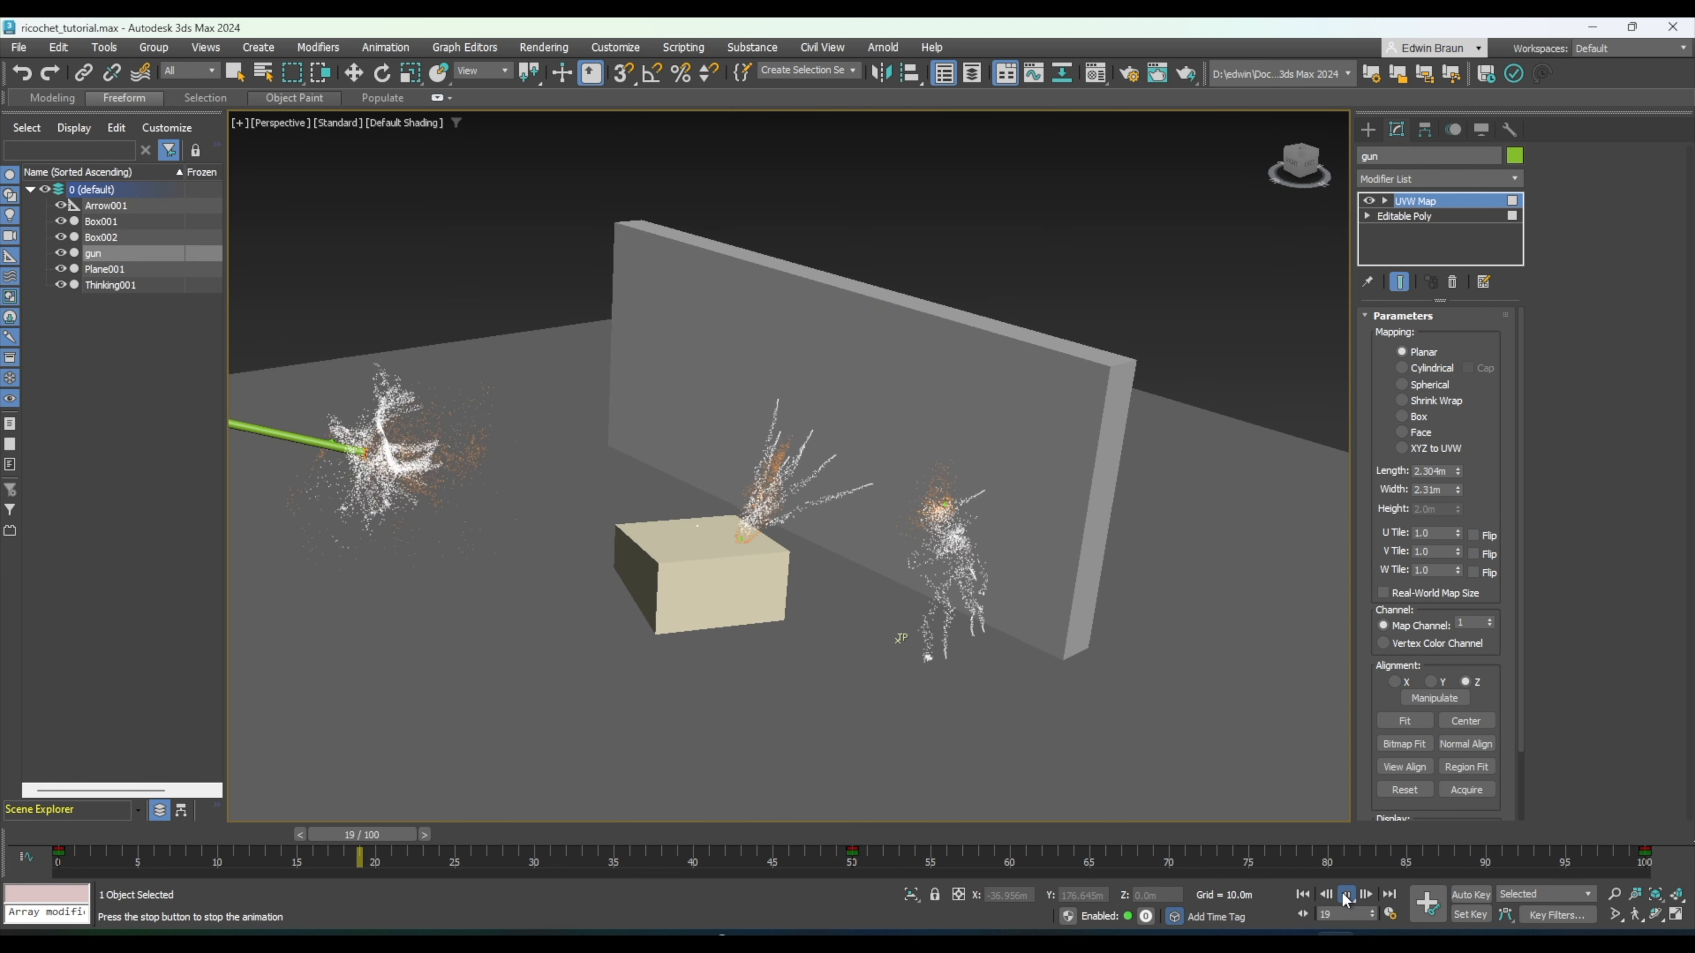
{"action": "left_click", "coordinate": [1346, 895]}
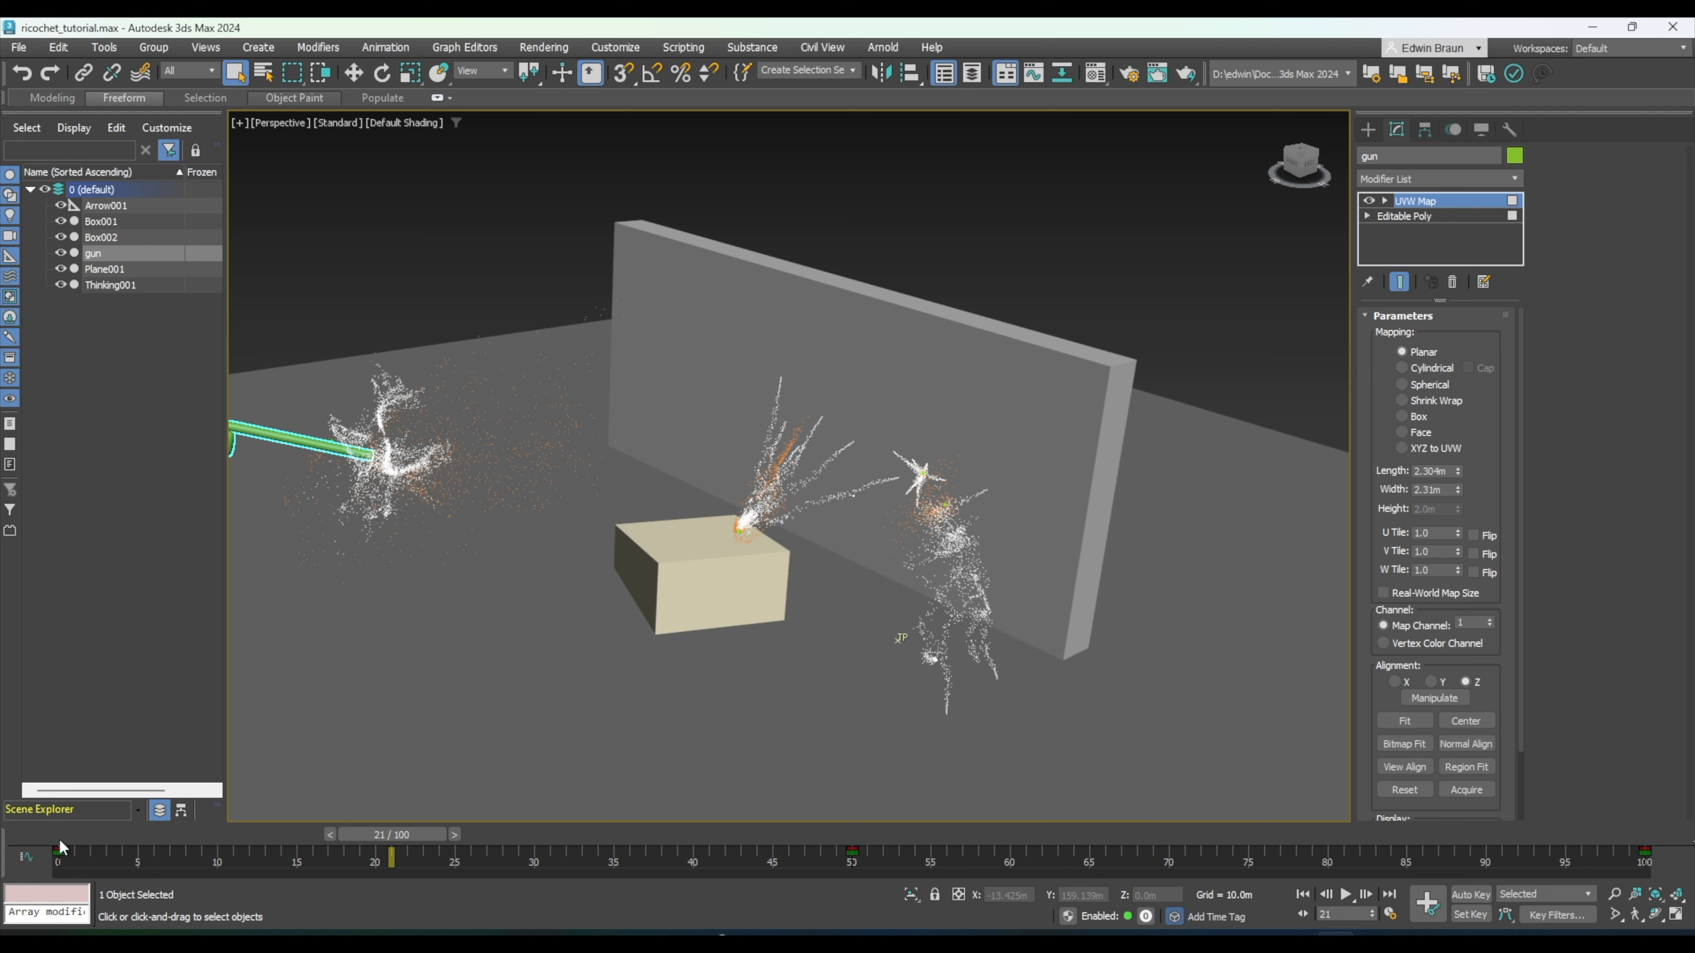
- Scrub through the early frames up to frame 18 to examine the successive impact explosions, then return to frame 0
{"action": "left_click_drag", "start_coordinate": [65, 839], "coordinate": [255, 830]}
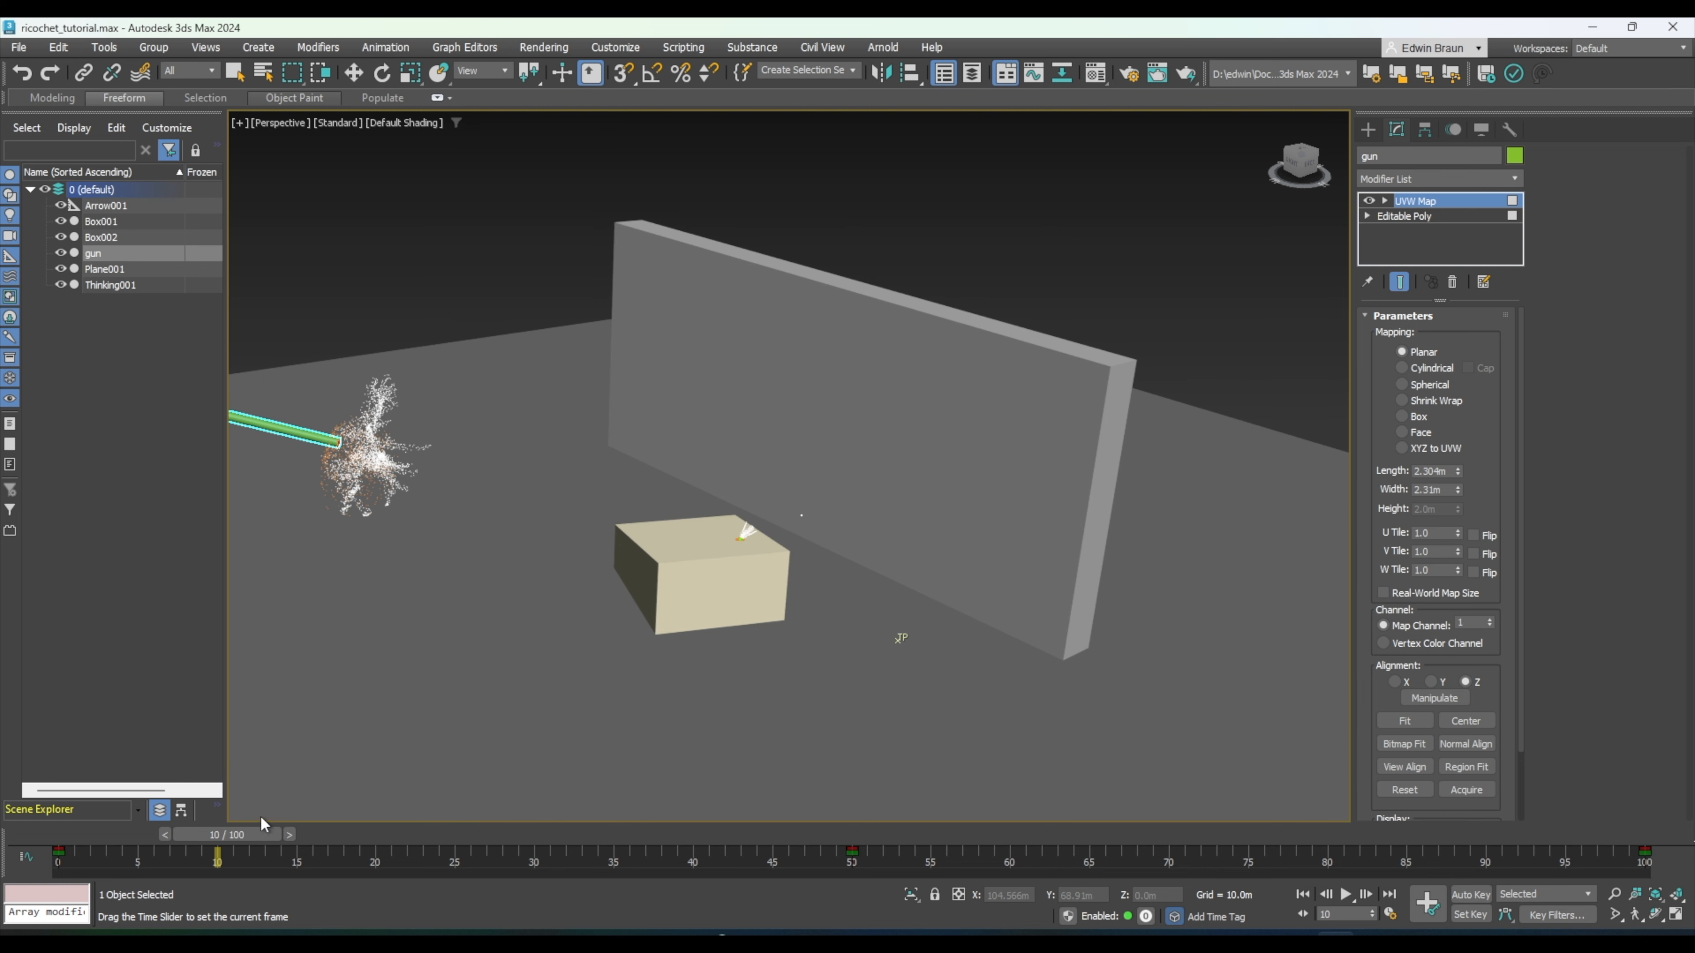
{"action": "left_click_drag", "start_coordinate": [261, 818], "coordinate": [284, 808]}
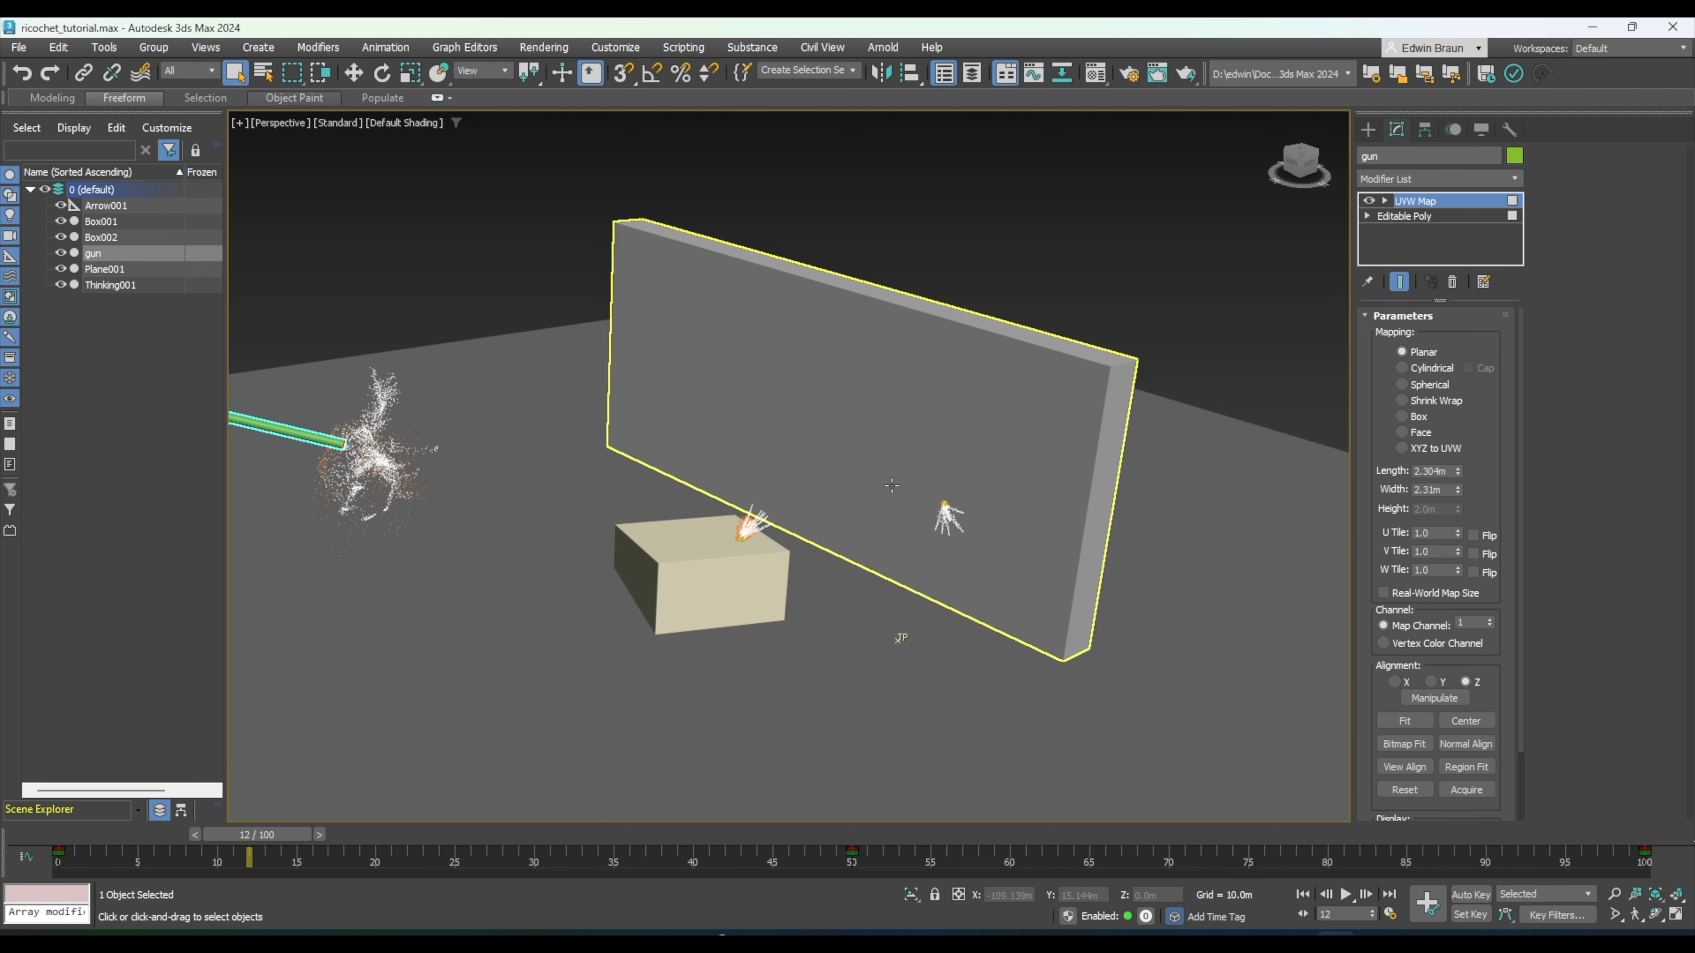
{"action": "left_click_drag", "start_coordinate": [289, 834], "coordinate": [301, 836]}
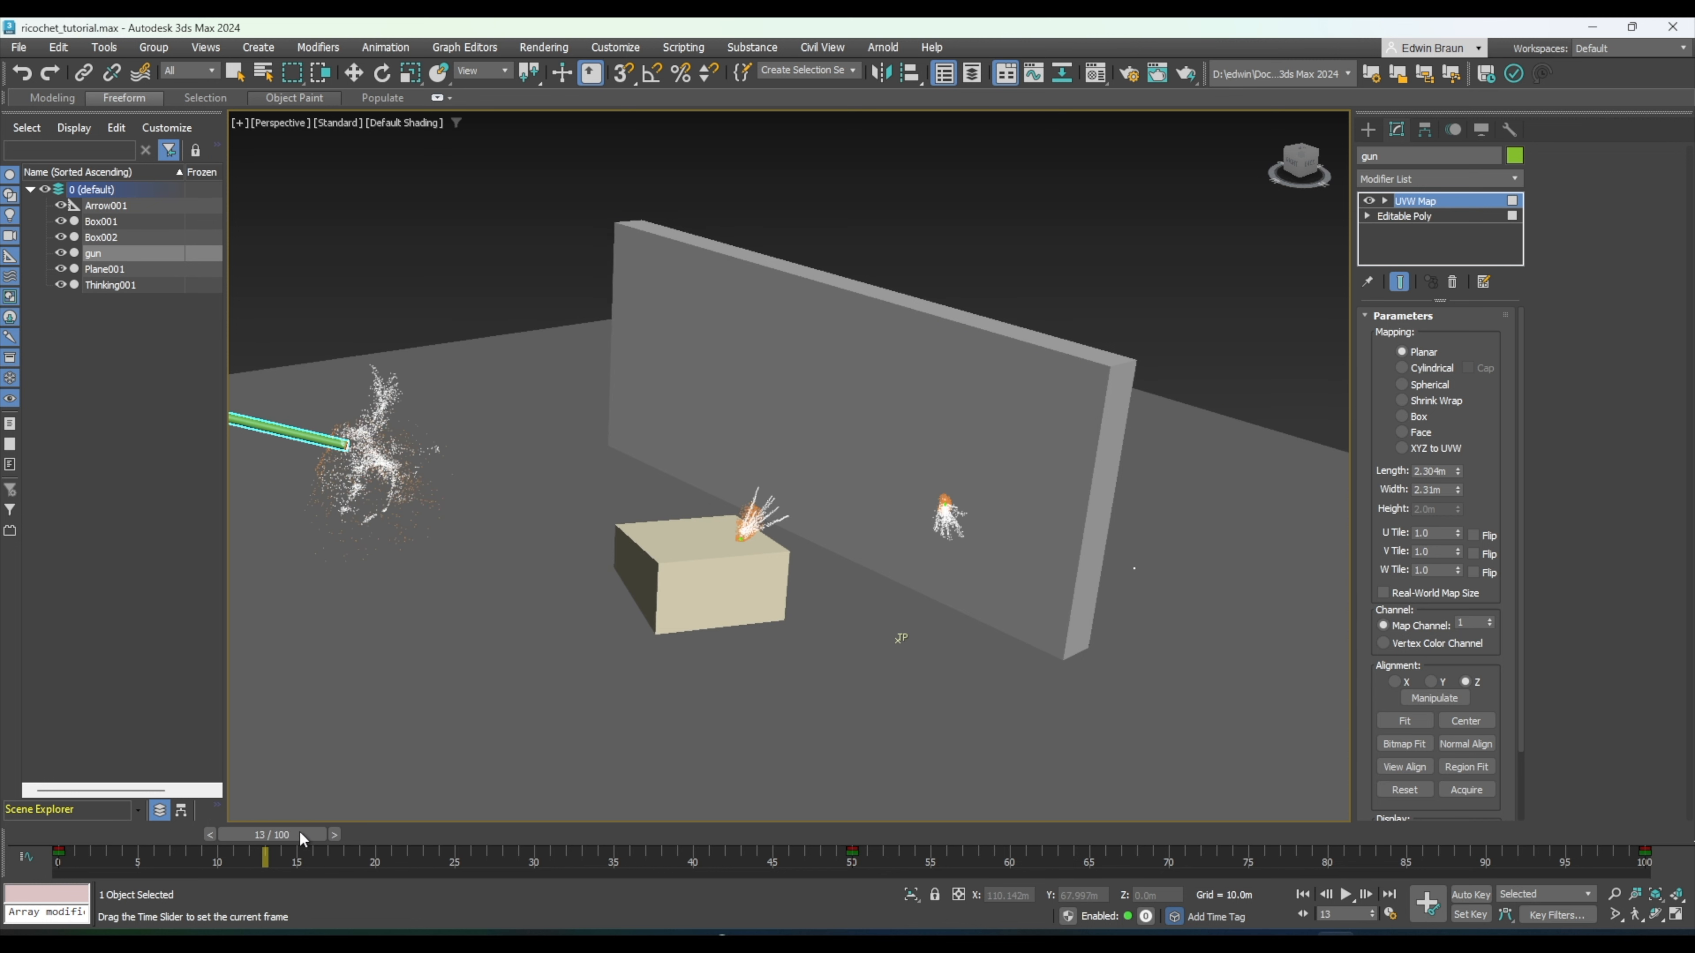
{"action": "key", "text": "q"}
{"action": "left_click_drag", "start_coordinate": [300, 841], "coordinate": [366, 837]}
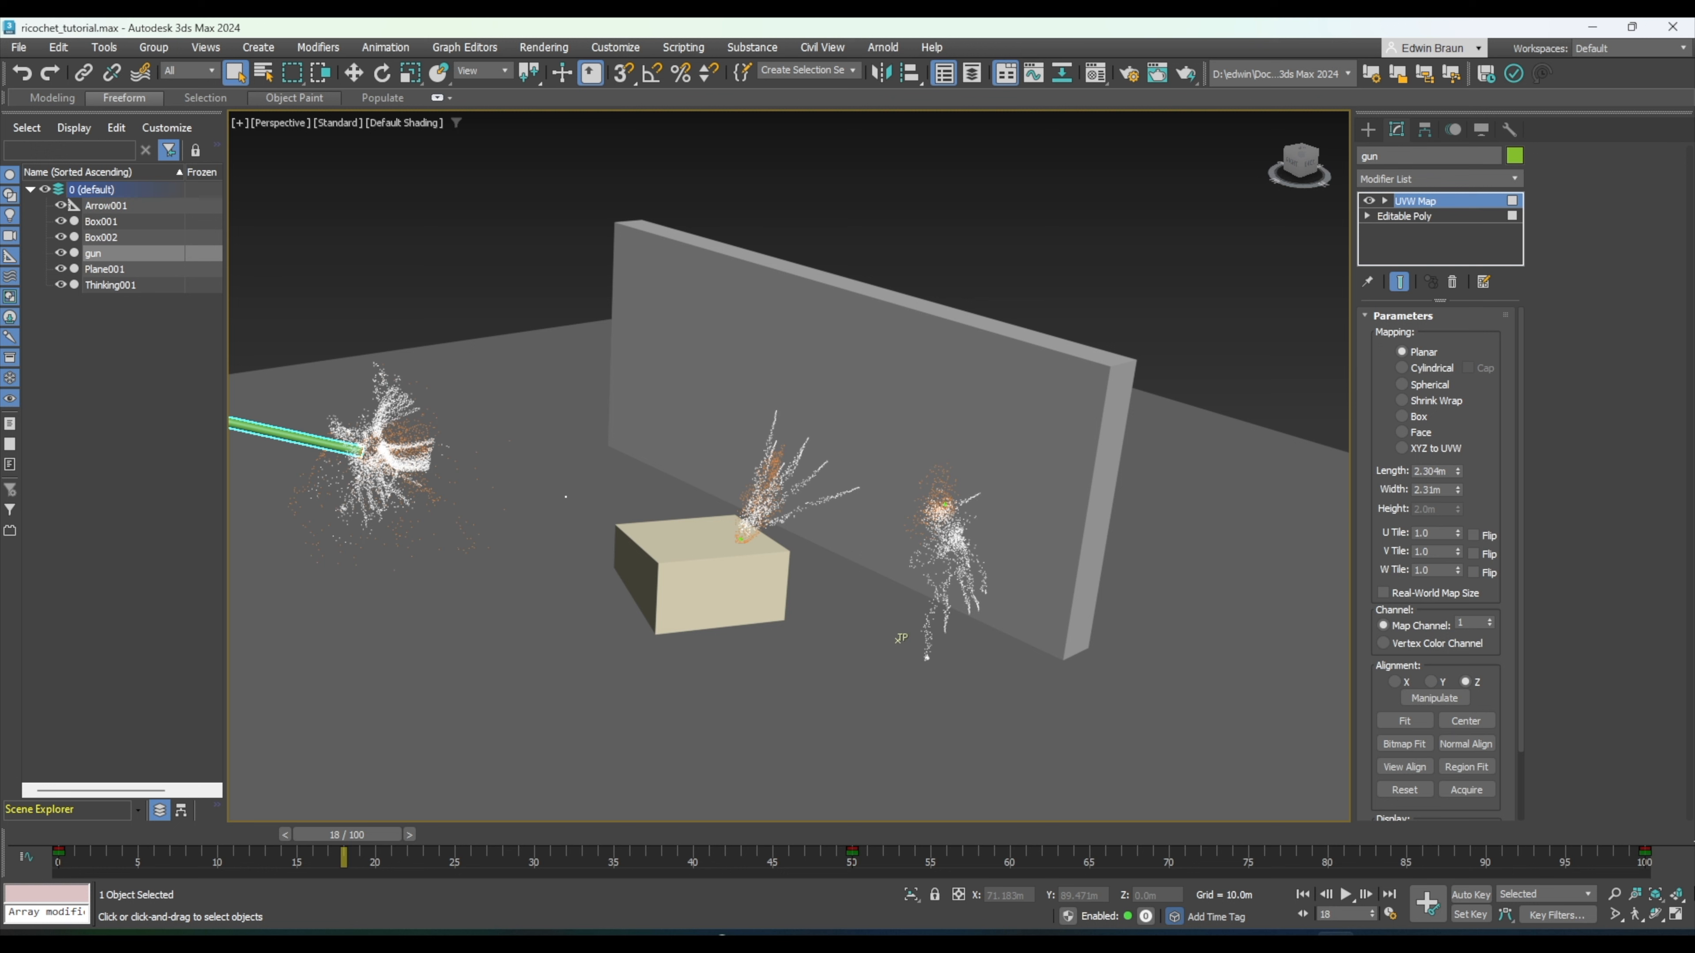
{"action": "left_click", "coordinate": [1302, 893]}
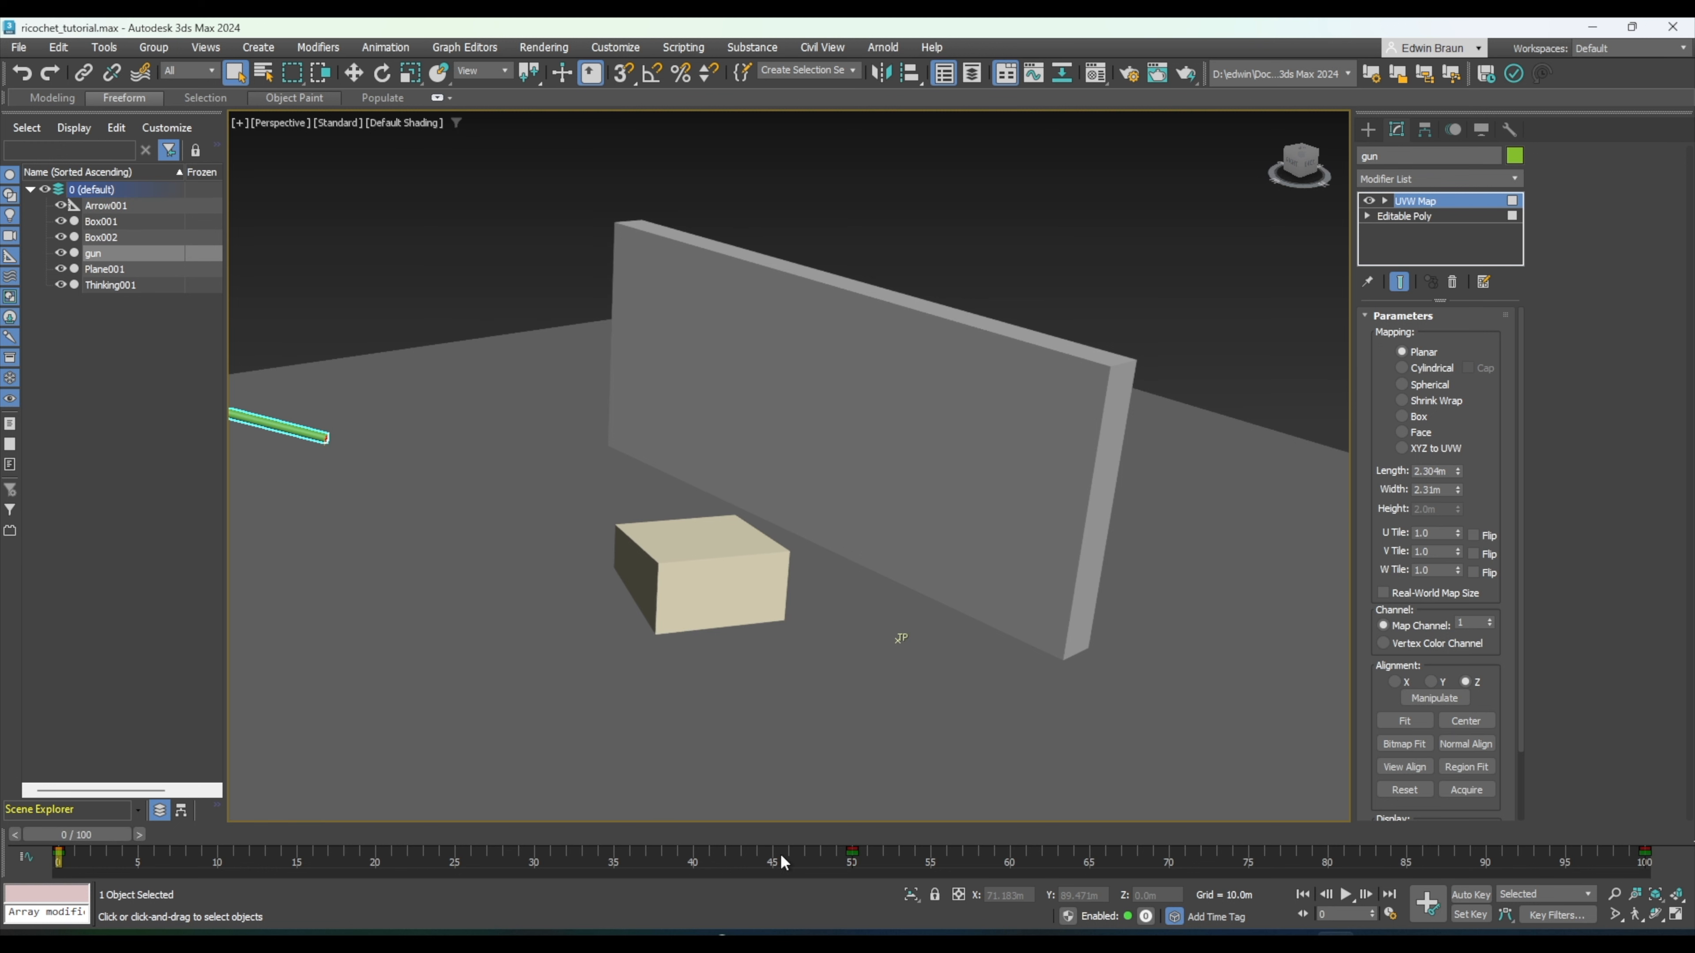
- Reset to an empty scene without saving the changes to the ricochet file
{"action": "left_click", "coordinate": [20, 48]}
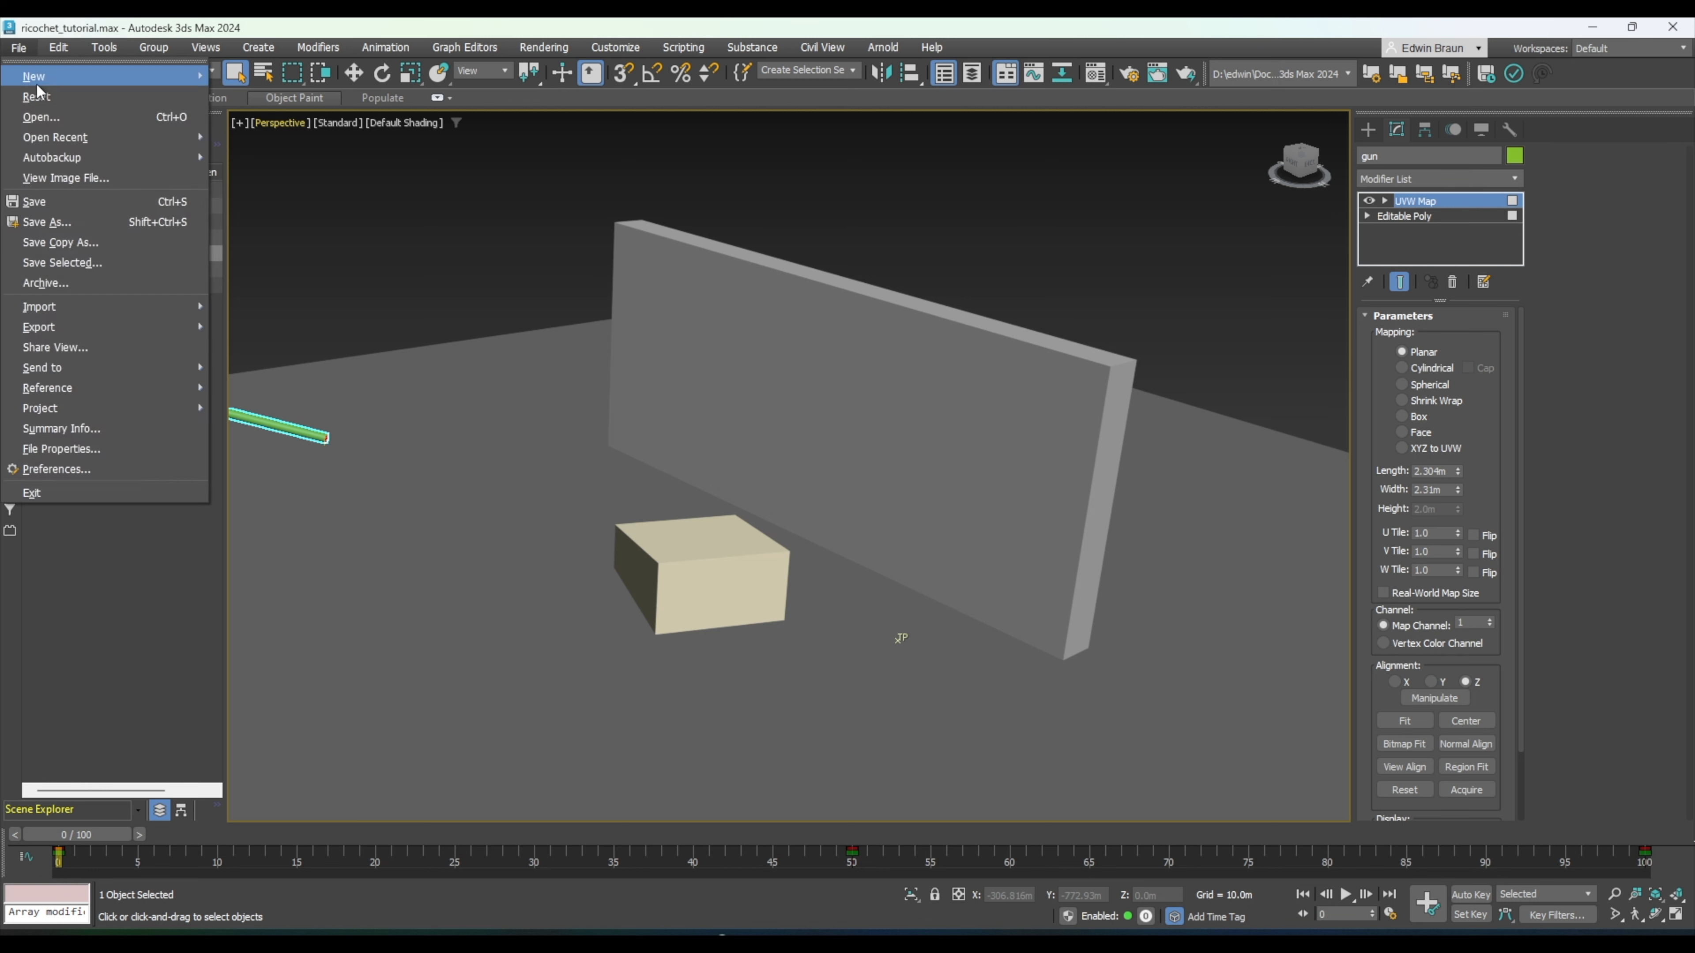
{"action": "left_click", "coordinate": [57, 98]}
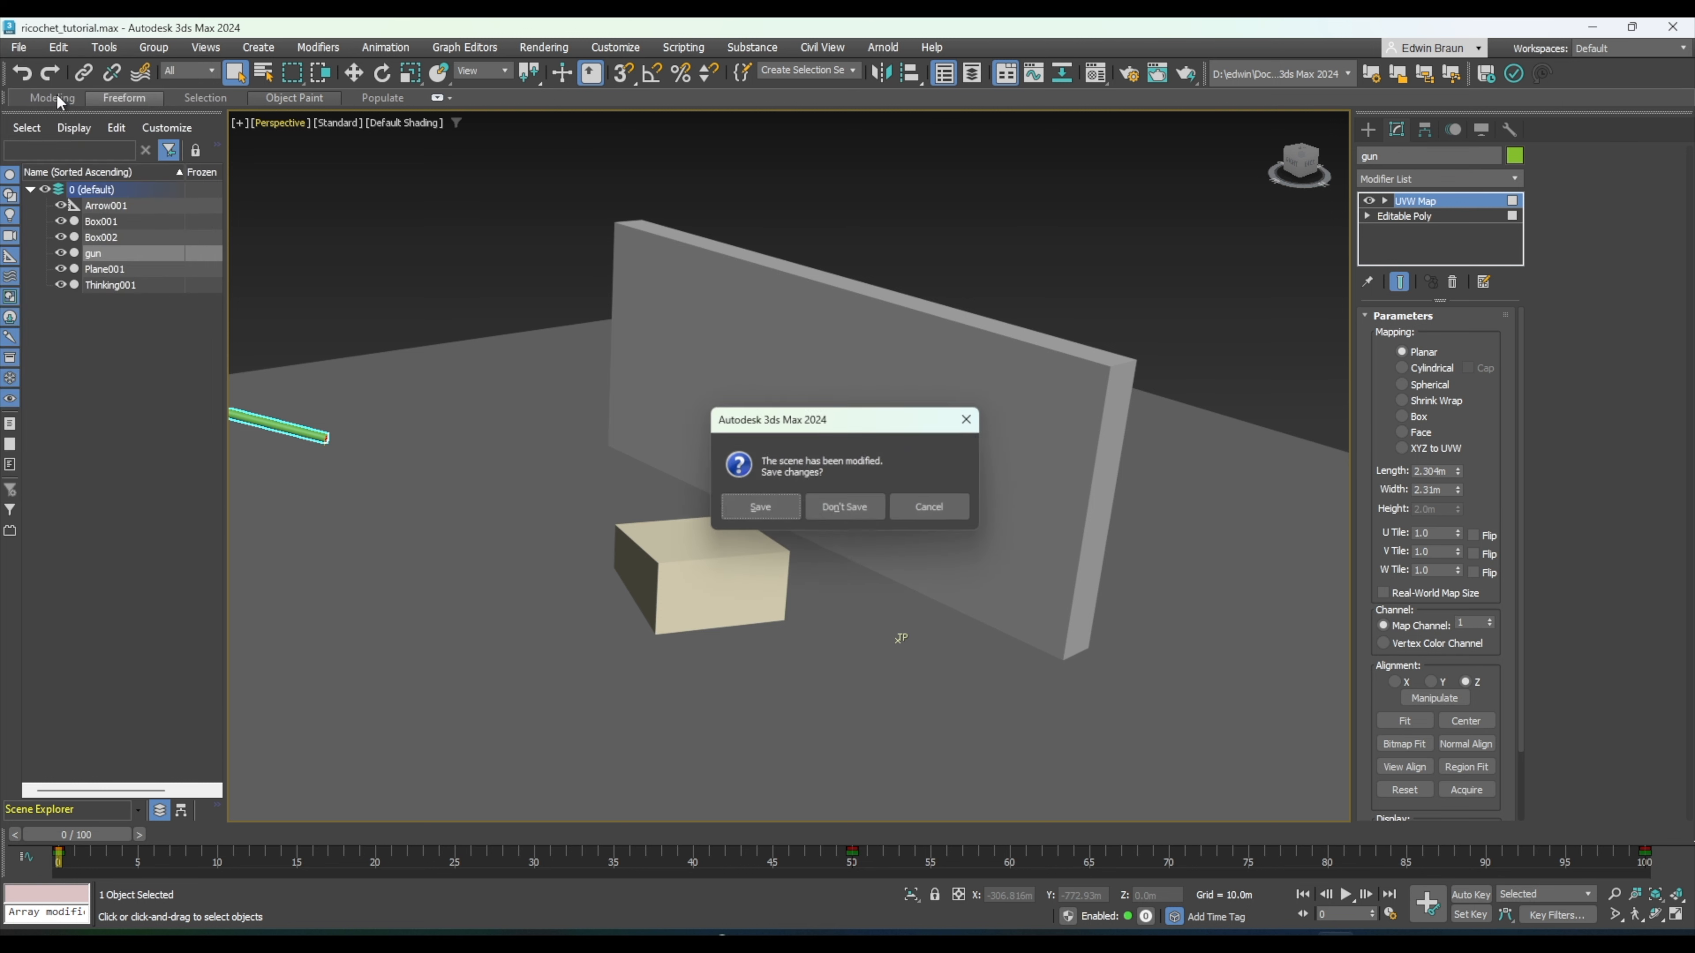
{"action": "left_click", "coordinate": [865, 510]}
{"action": "left_click", "coordinate": [801, 510]}
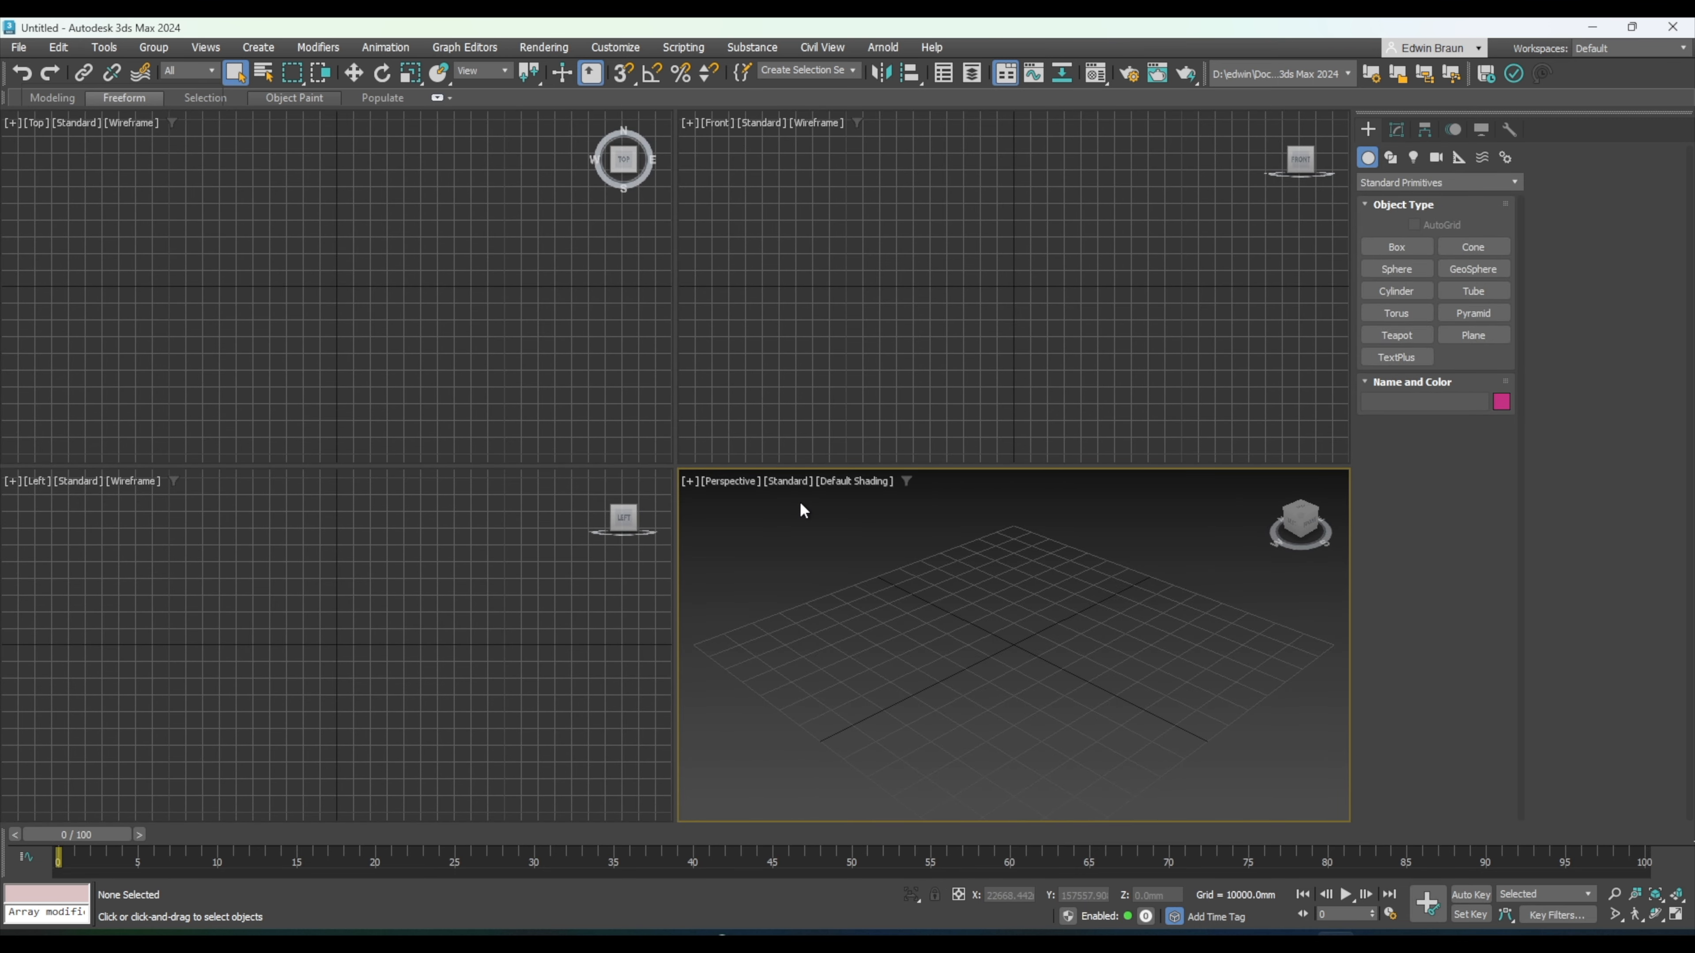
- Create a Thinking particle system near the centre of the grid in the Perspective viewport
{"action": "left_click", "coordinate": [1448, 183]}
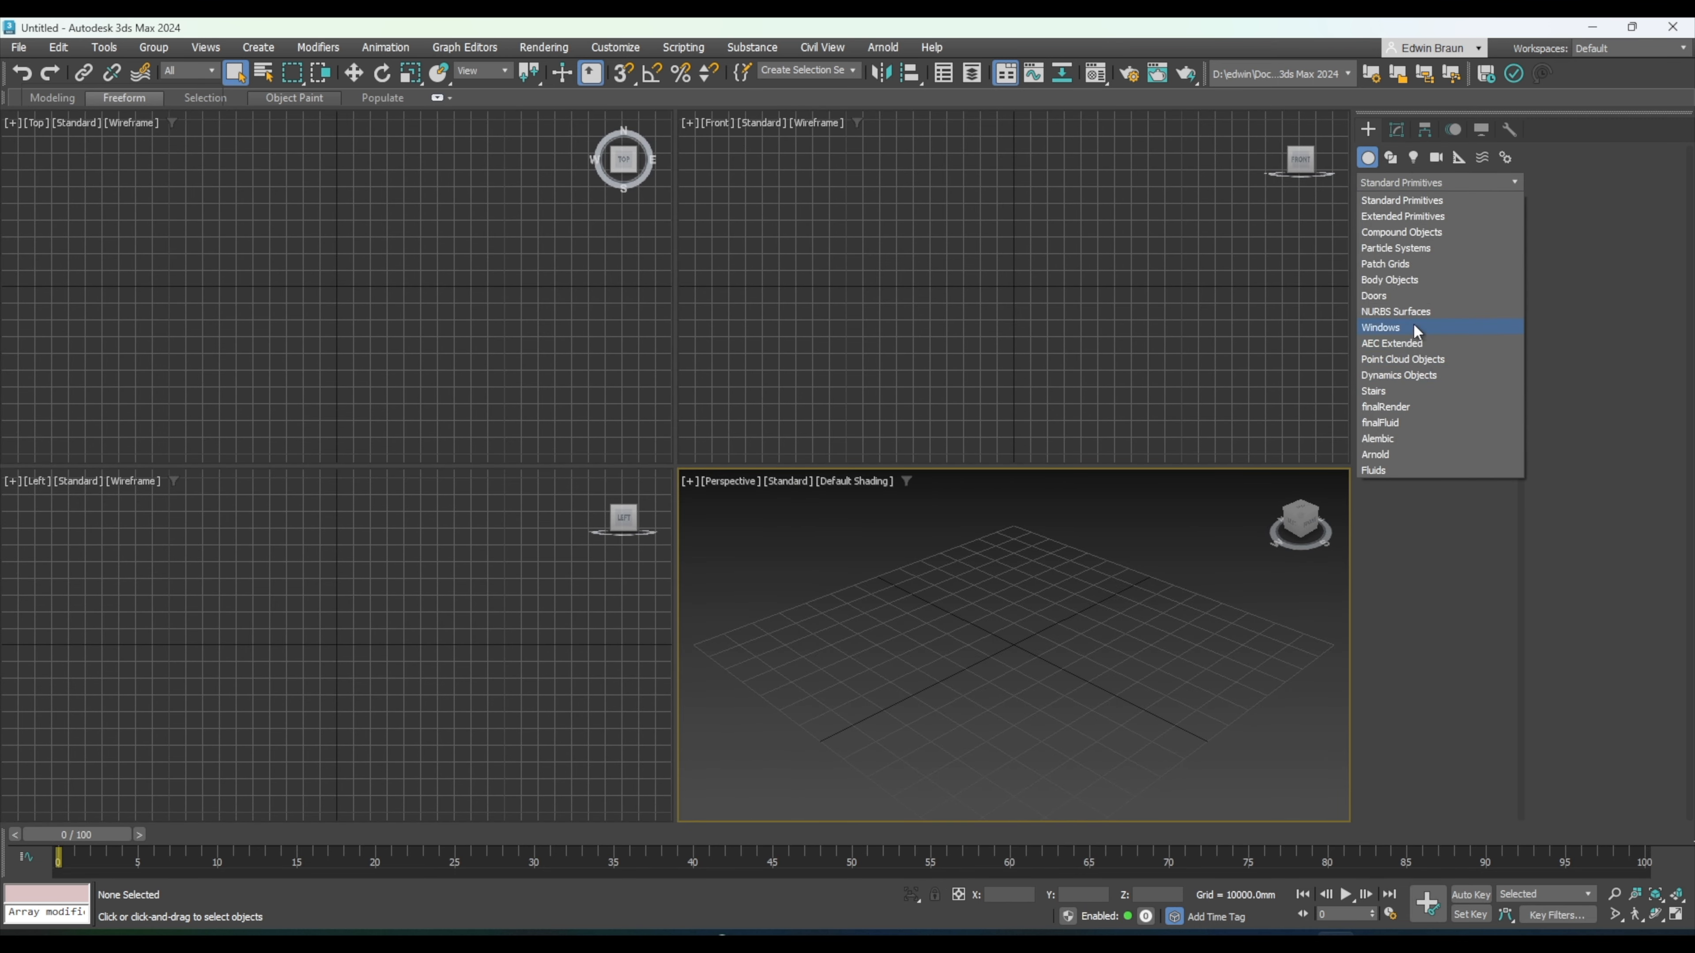
{"action": "left_click", "coordinate": [1411, 251]}
{"action": "left_click", "coordinate": [1473, 313]}
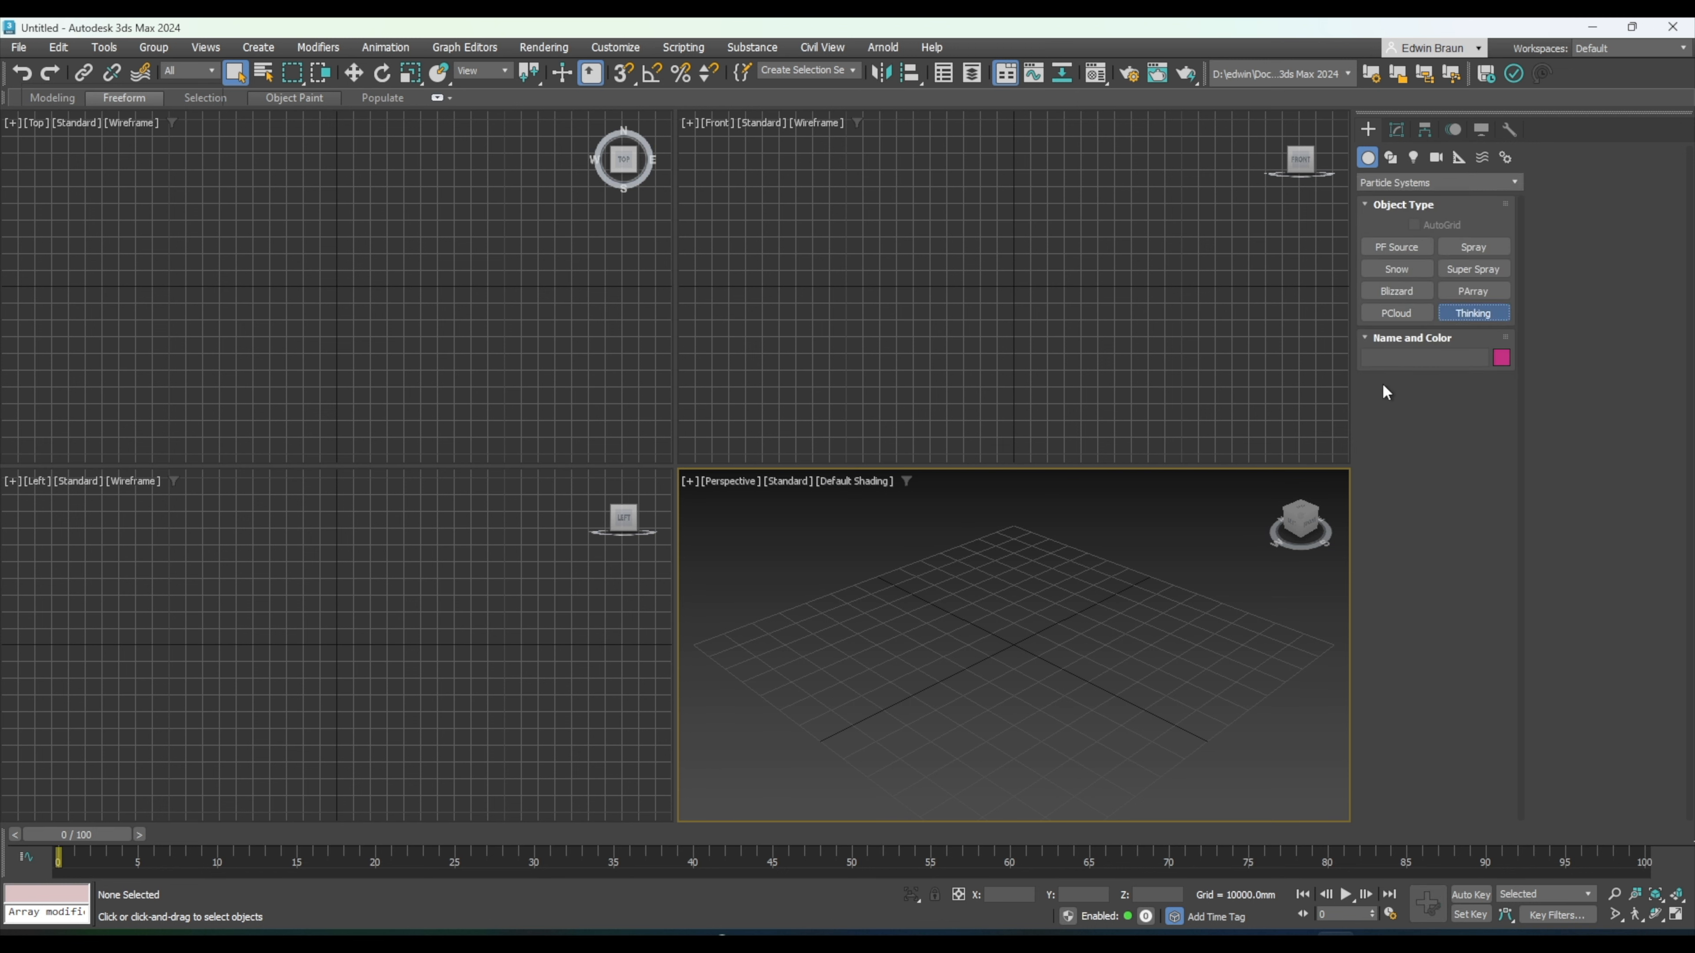
{"action": "left_click", "coordinate": [1068, 635]}
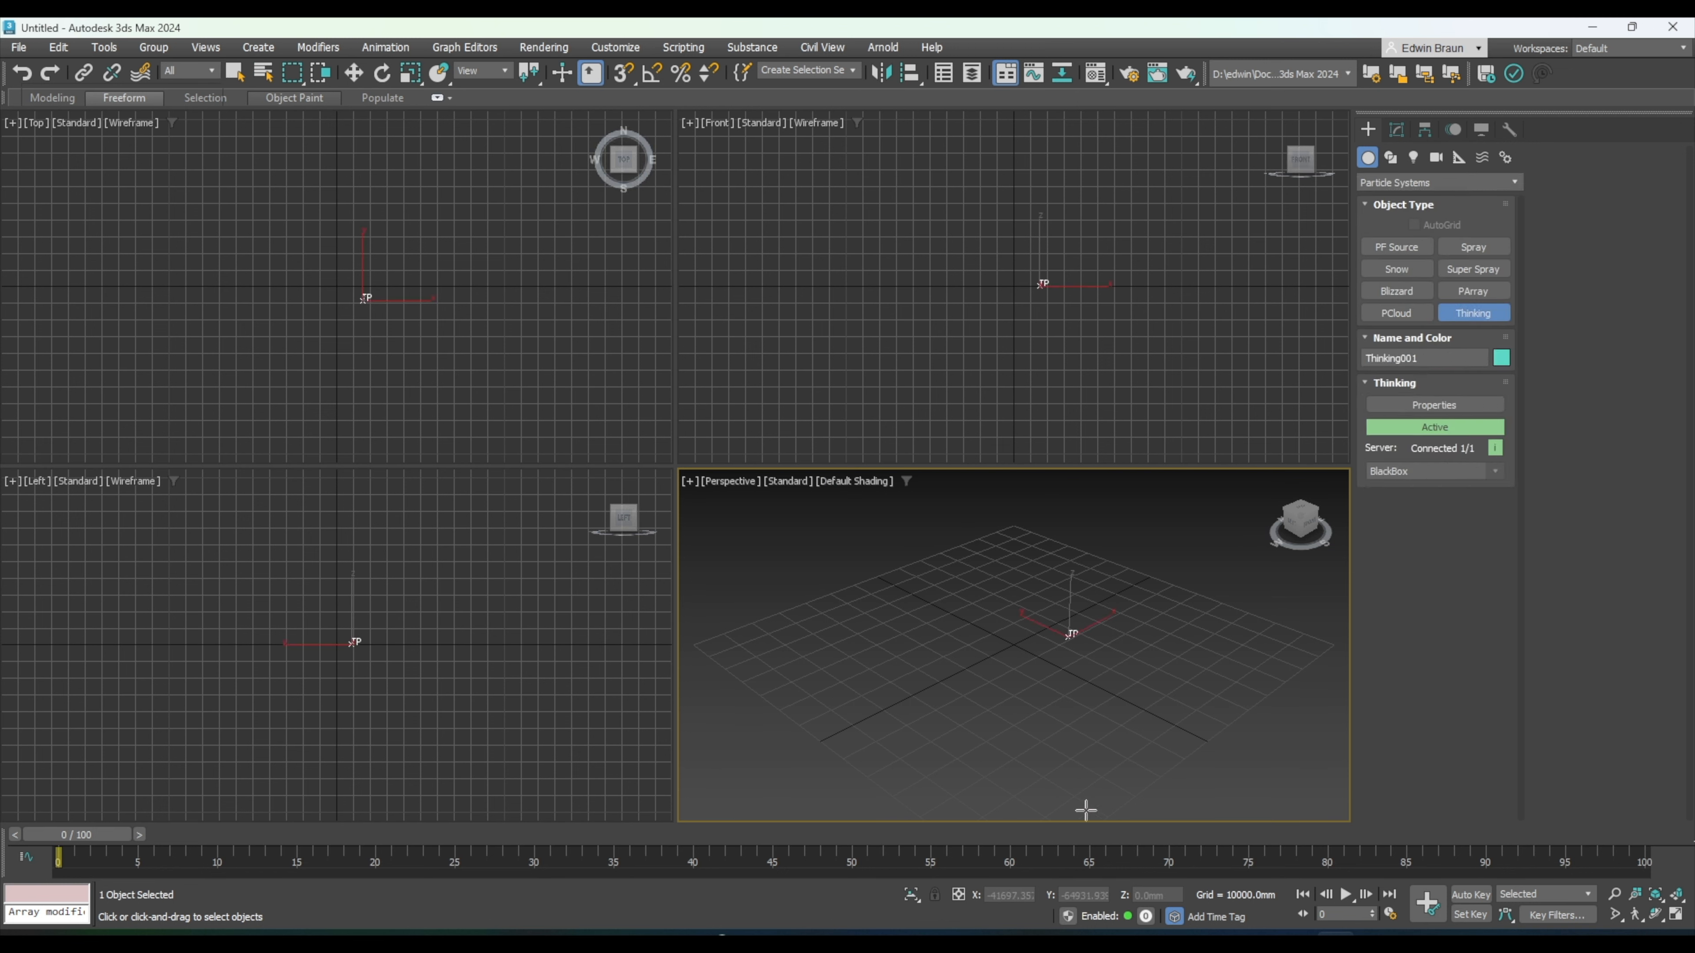
- Open the properties editor of the new Thinking particle system and shift its window slightly
{"action": "left_click", "coordinate": [1397, 130]}
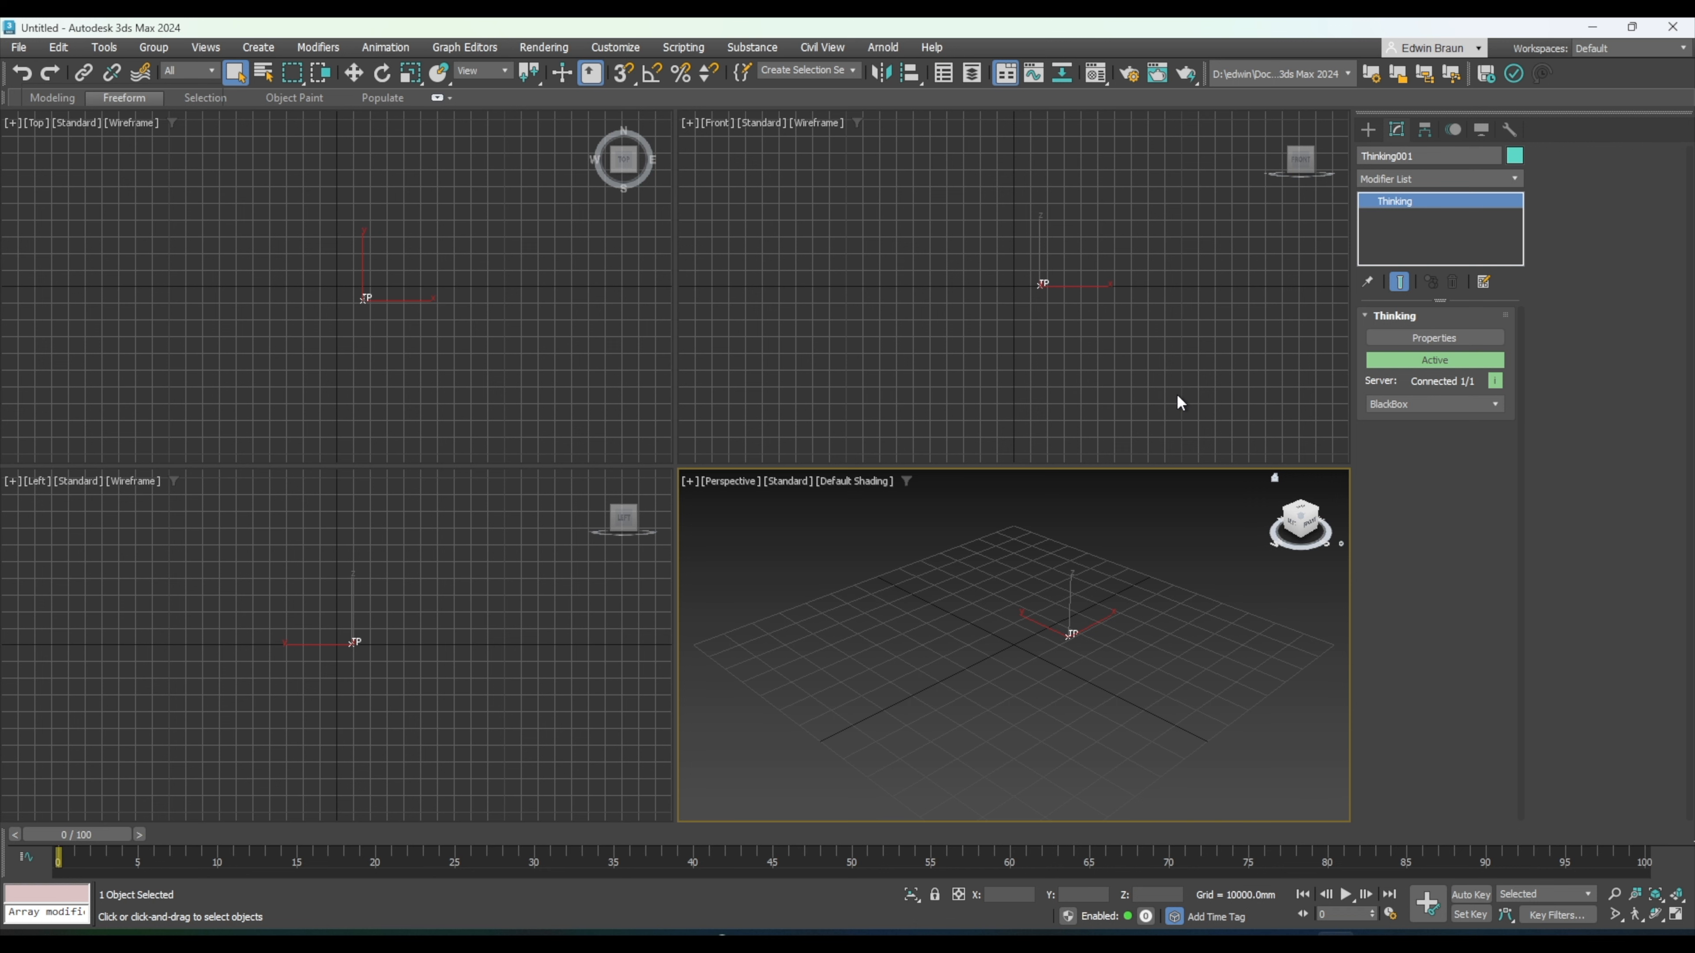
{"action": "left_click", "coordinate": [1437, 335]}
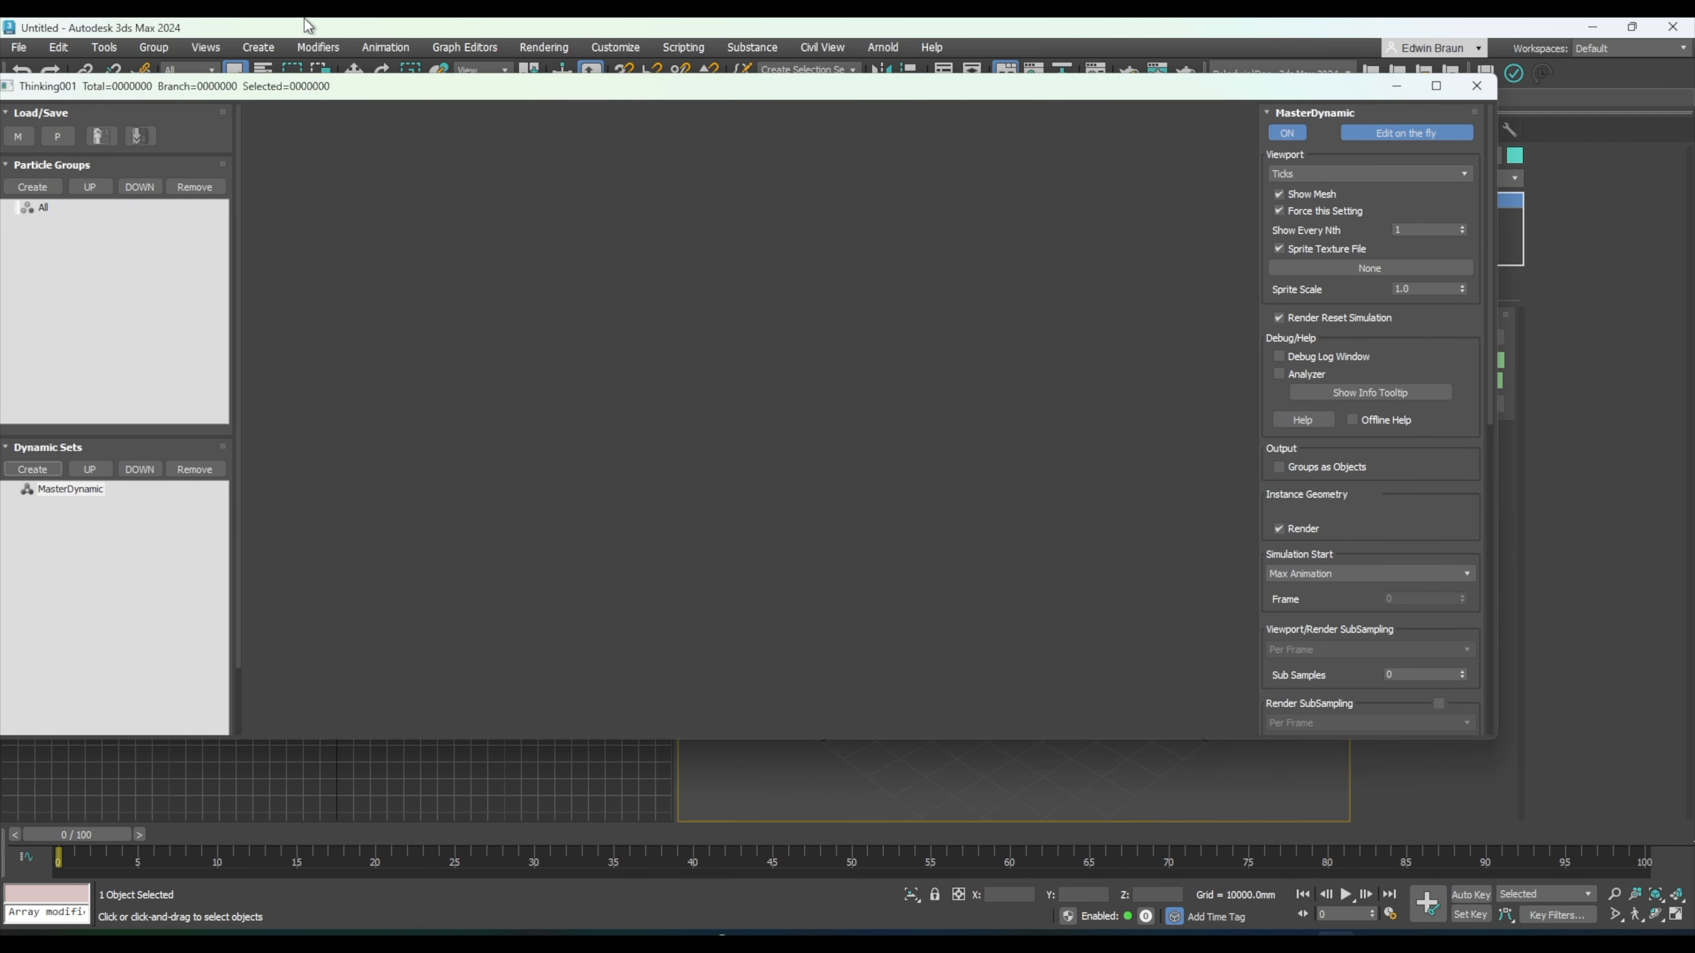
{"action": "left_click_drag", "start_coordinate": [446, 87], "coordinate": [489, 93]}
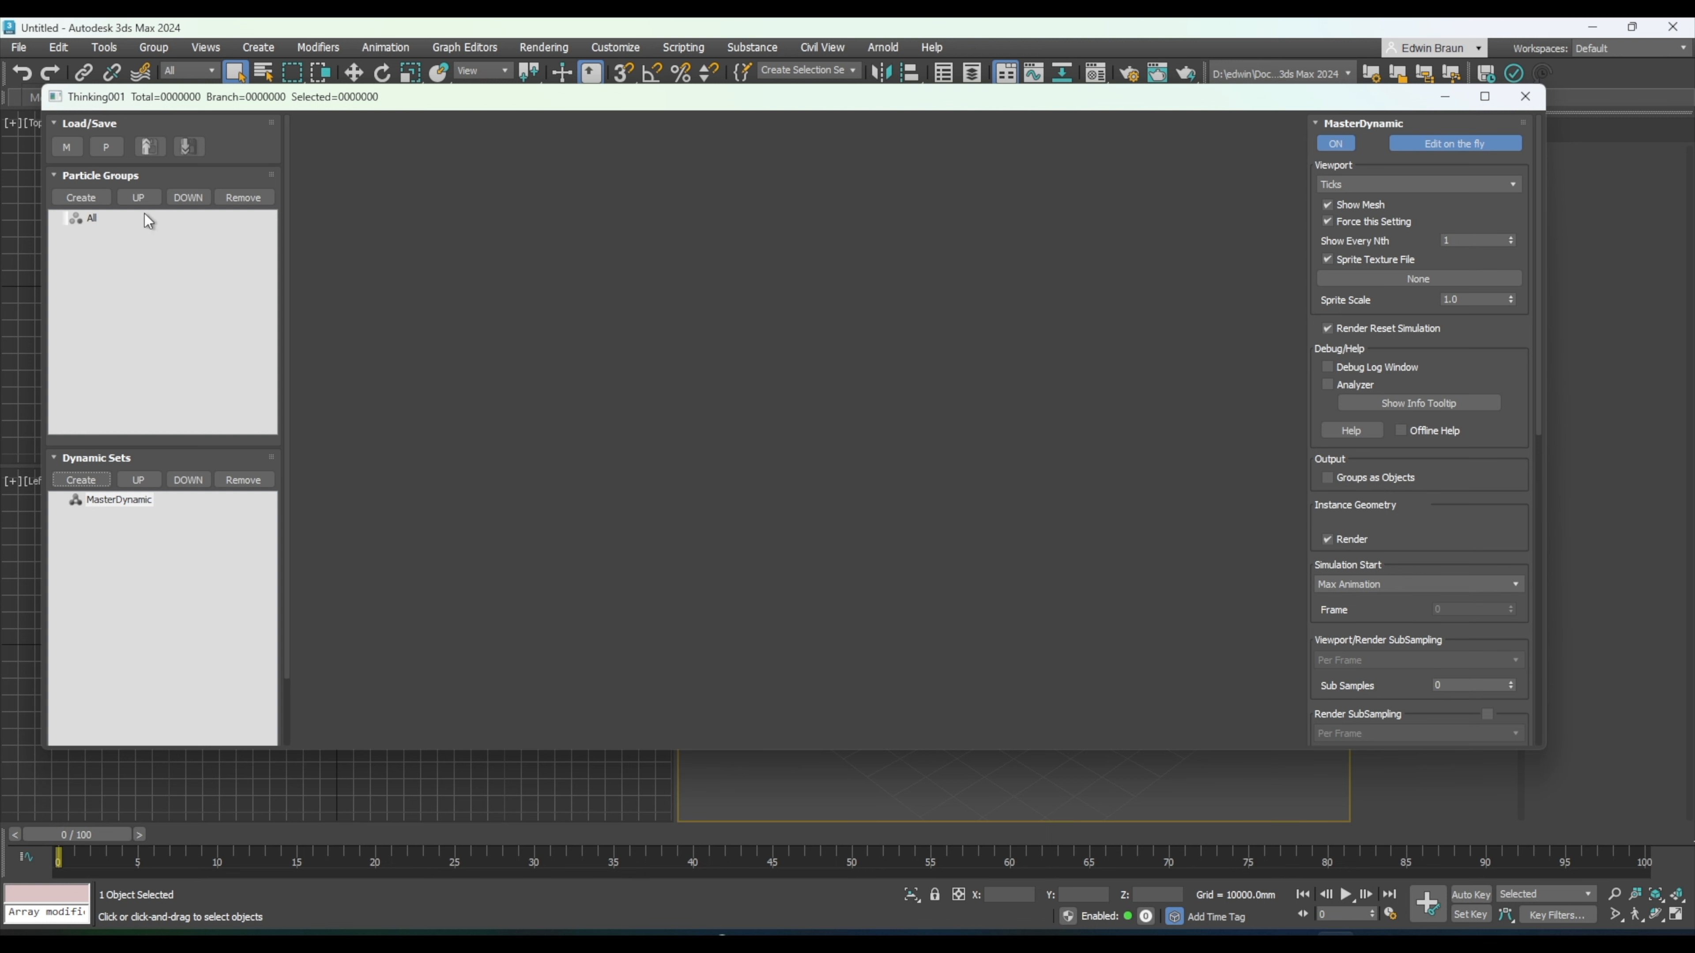
- Add a particle group under All and name it meteors
{"action": "left_click", "coordinate": [91, 219]}
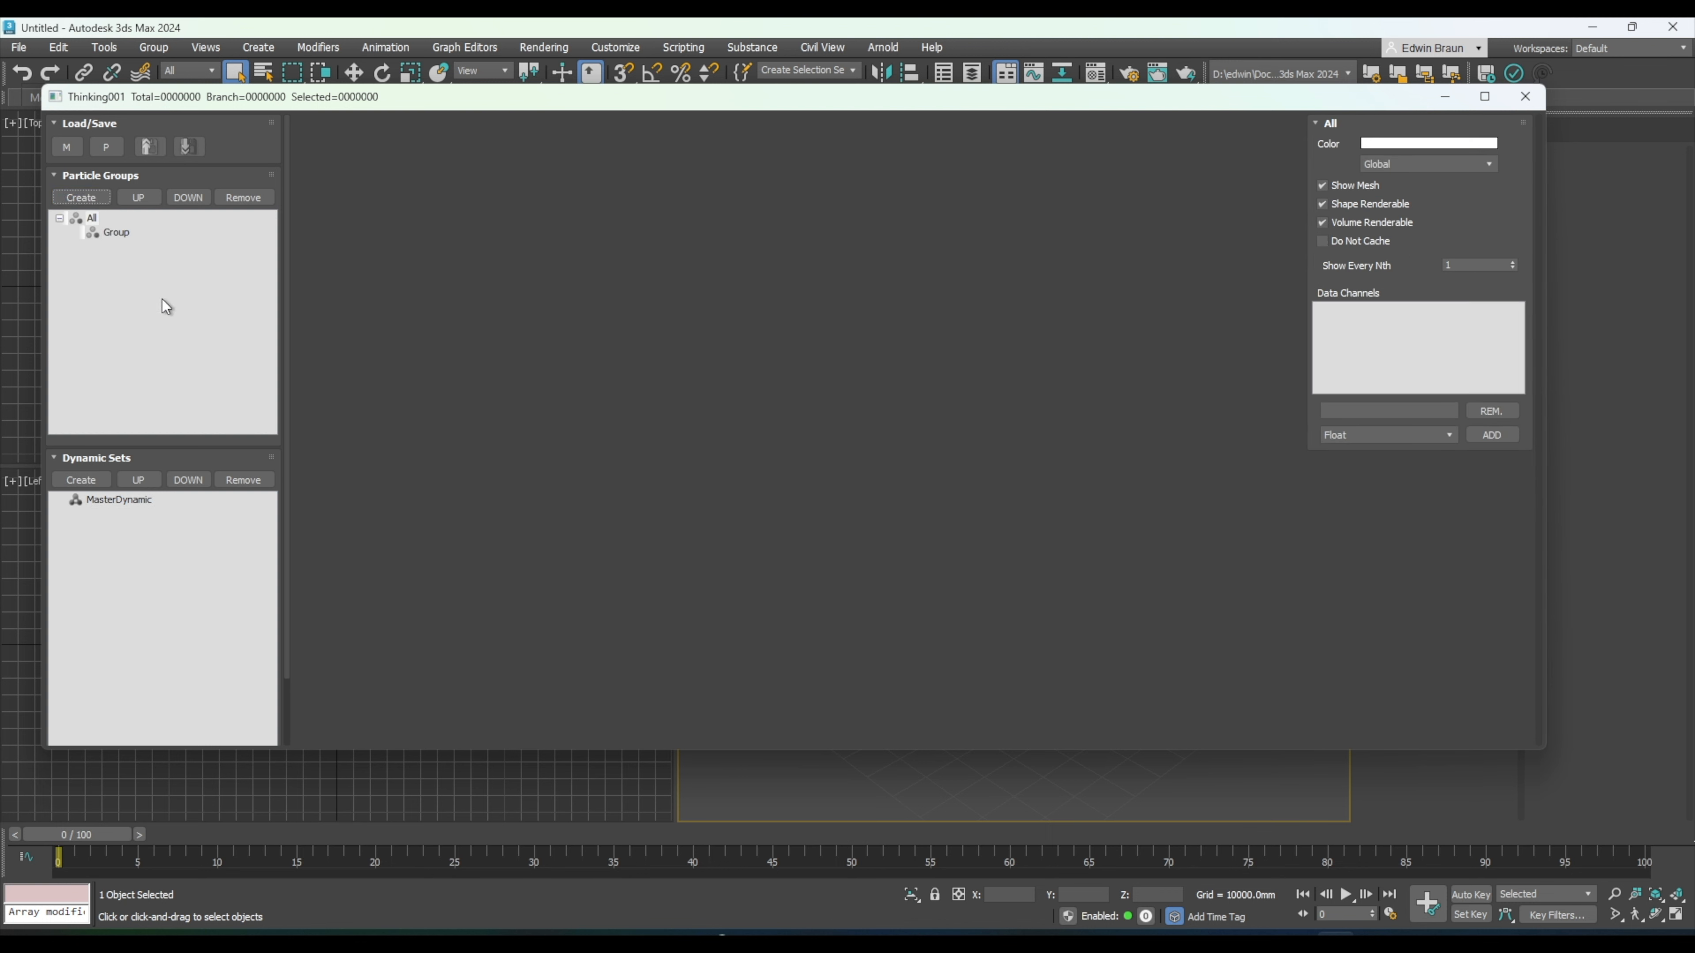
{"action": "left_click", "coordinate": [117, 233]}
{"action": "type", "text": "meteroi"}
{"action": "key", "text": "BackSpace"}
{"action": "key", "text": "BackSpace"}
{"action": "type", "text": "or"}
{"action": "key", "text": "Return"}
- Create three dynamic sets under MasterDynamic
{"action": "left_click", "coordinate": [111, 502]}
{"action": "left_click", "coordinate": [81, 481]}
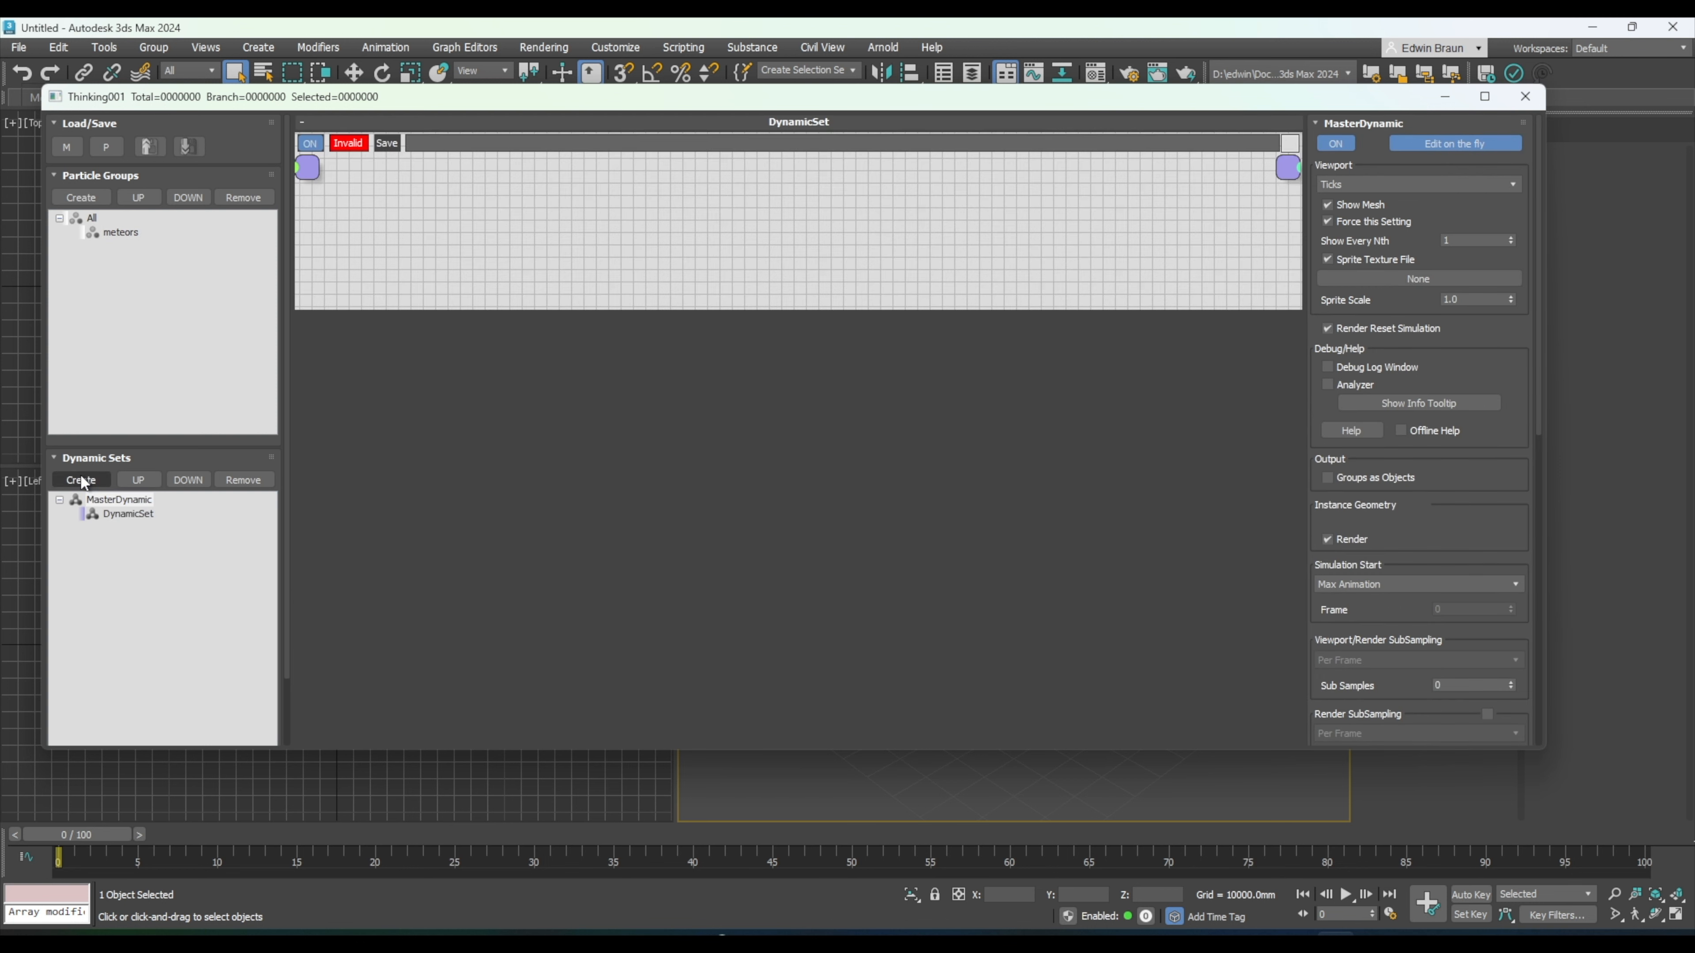
{"action": "left_click", "coordinate": [82, 481]}
{"action": "left_click", "coordinate": [81, 481]}
- Rename the three dynamic sets as create, sim and debug, in that order
{"action": "left_click", "coordinate": [121, 517]}
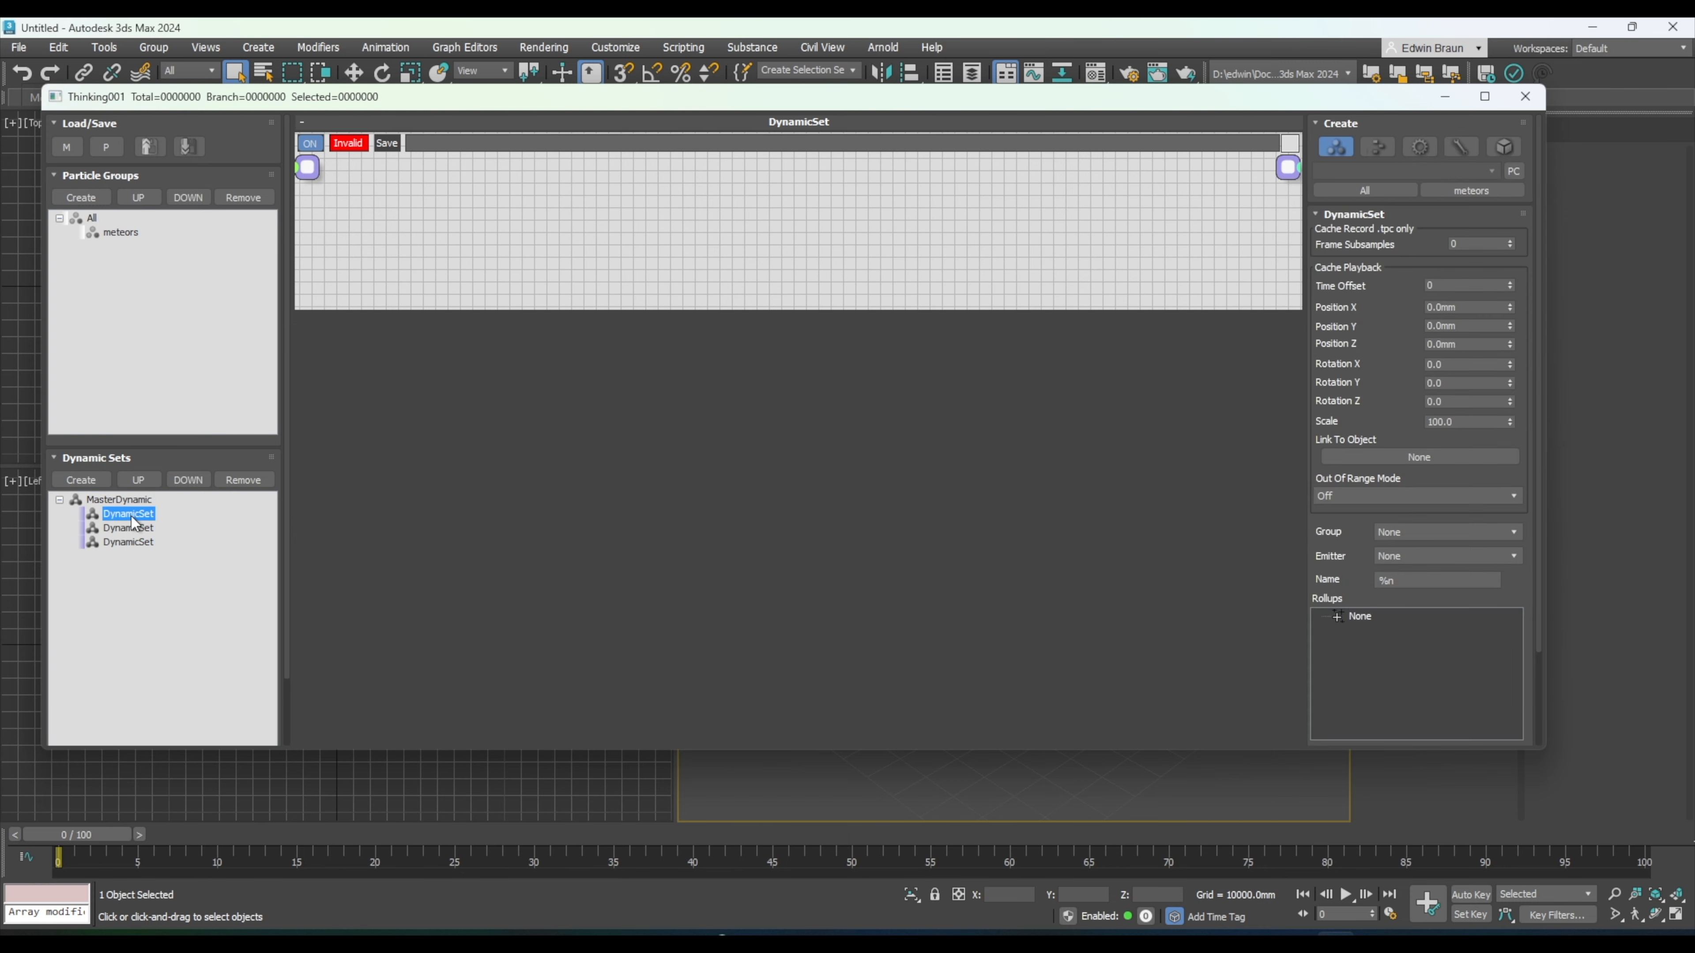
{"action": "type", "text": "create"}
{"action": "key", "text": "Return"}
{"action": "left_click", "coordinate": [127, 529]}
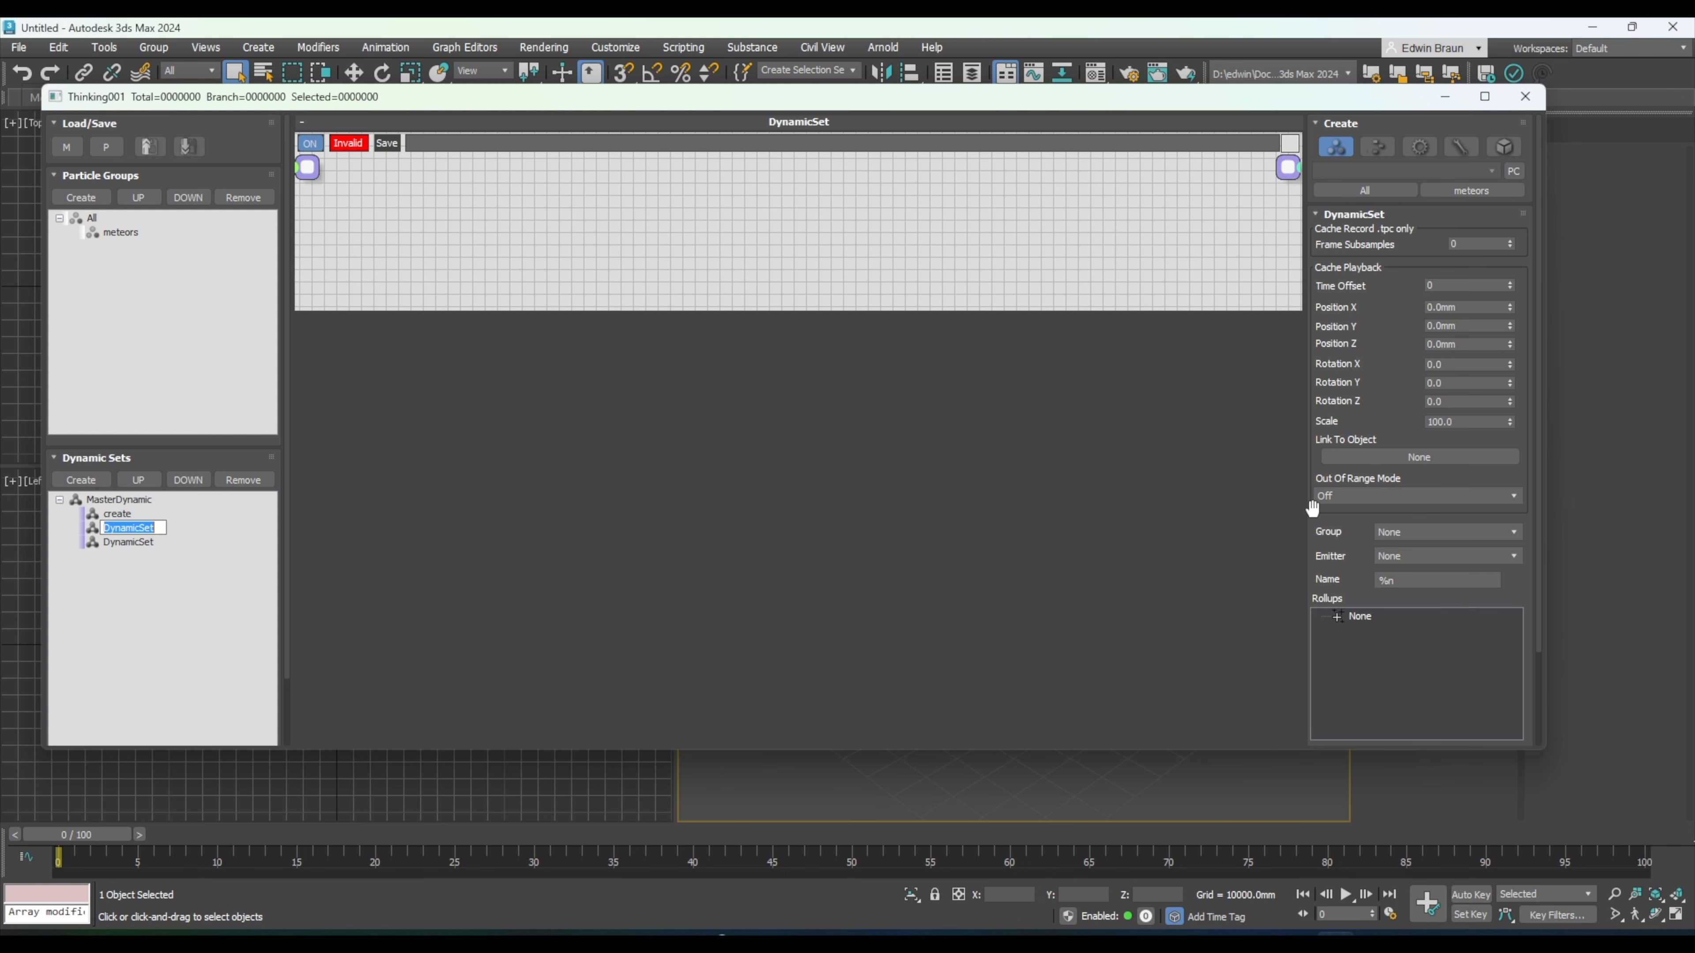
{"action": "type", "text": "sim"}
{"action": "key", "text": "Return"}
{"action": "left_click", "coordinate": [142, 543]}
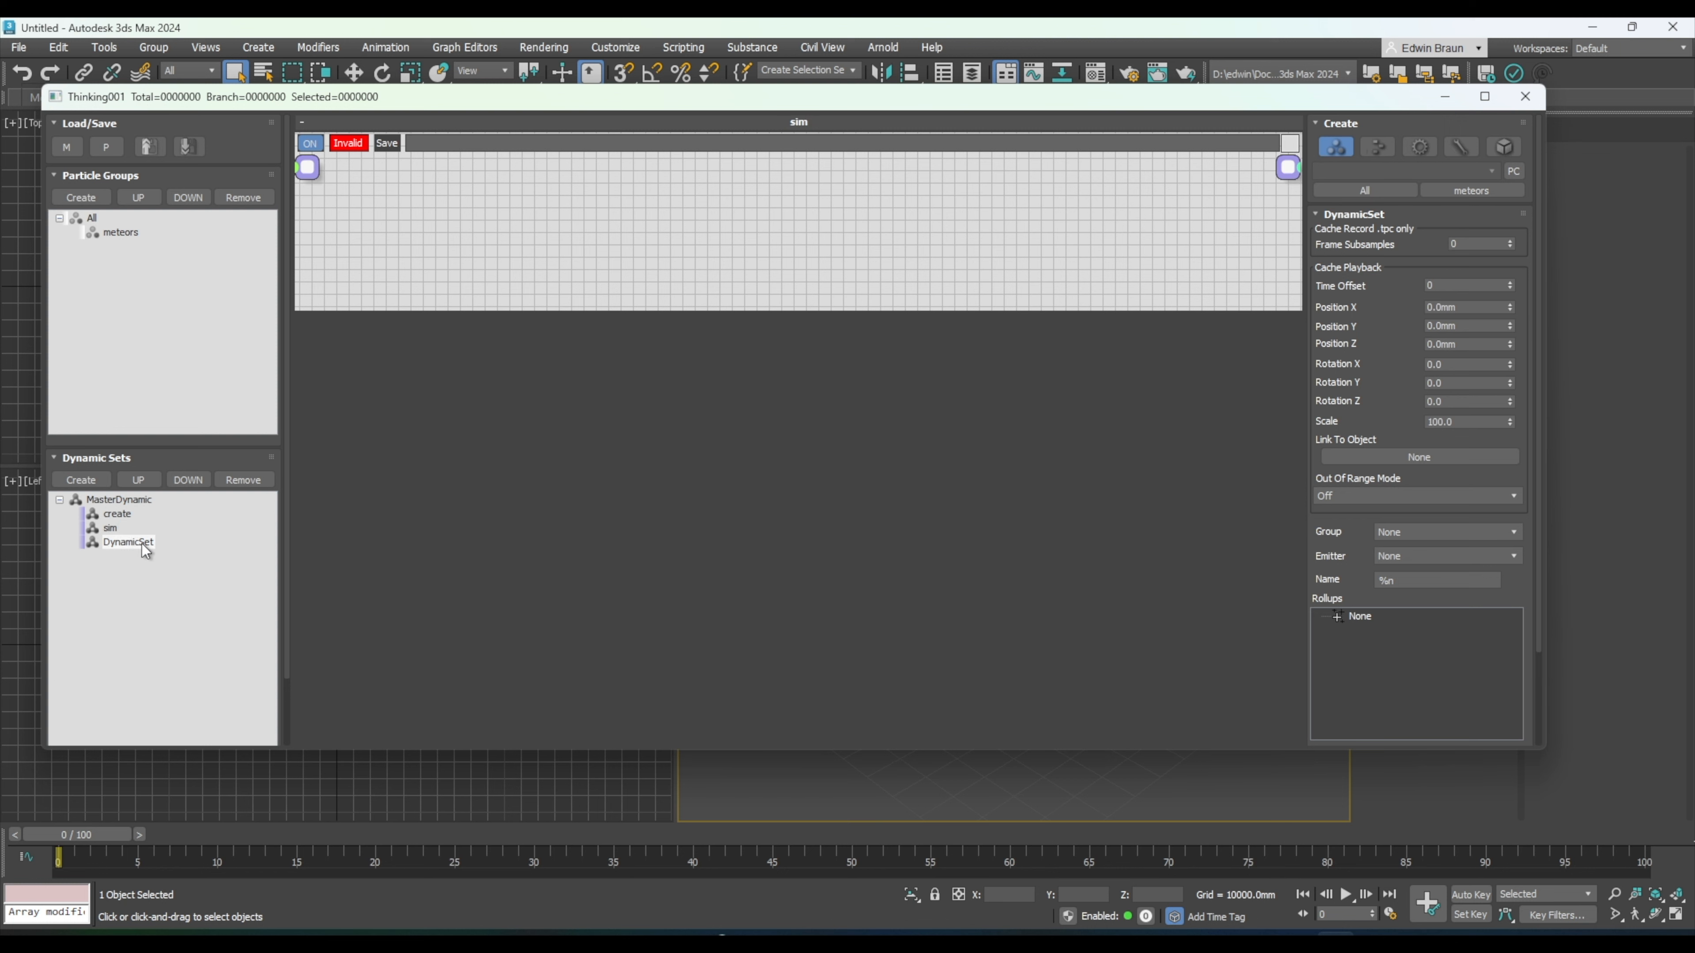
{"action": "left_click", "coordinate": [145, 548]}
{"action": "type", "text": "debug"}
{"action": "key", "text": "Return"}
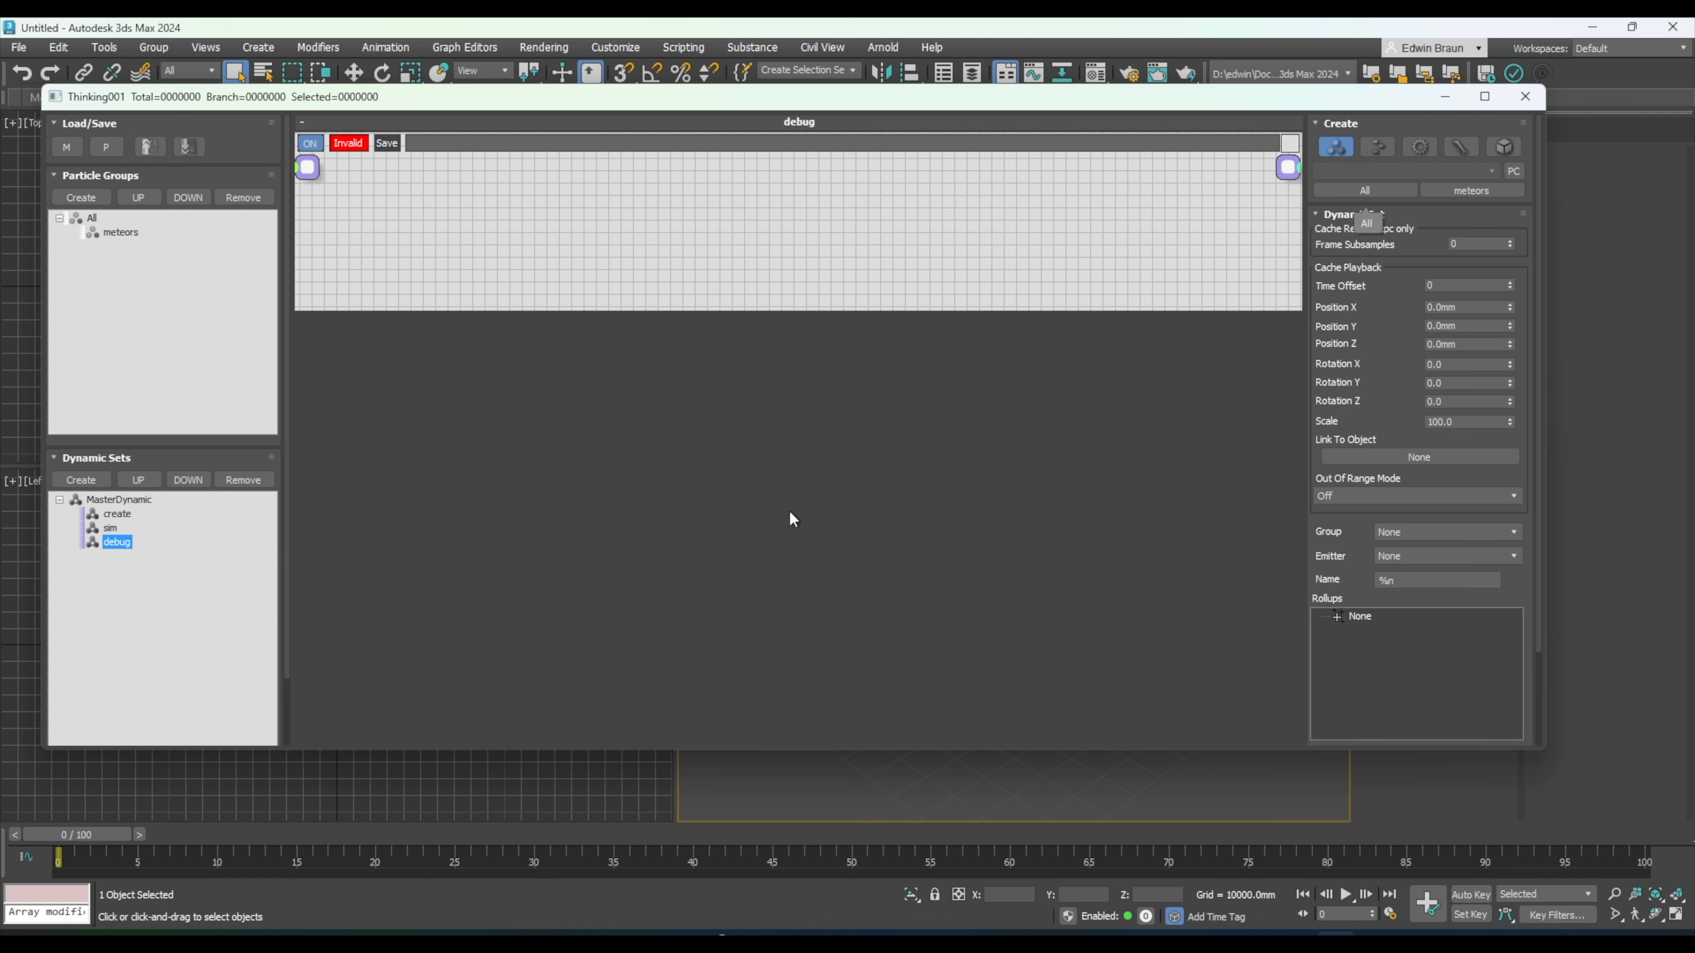
- Place a Point helper above the particle system in the Front viewport and lower it to a Z height of about 42777 mm
{"action": "left_click", "coordinate": [118, 514]}
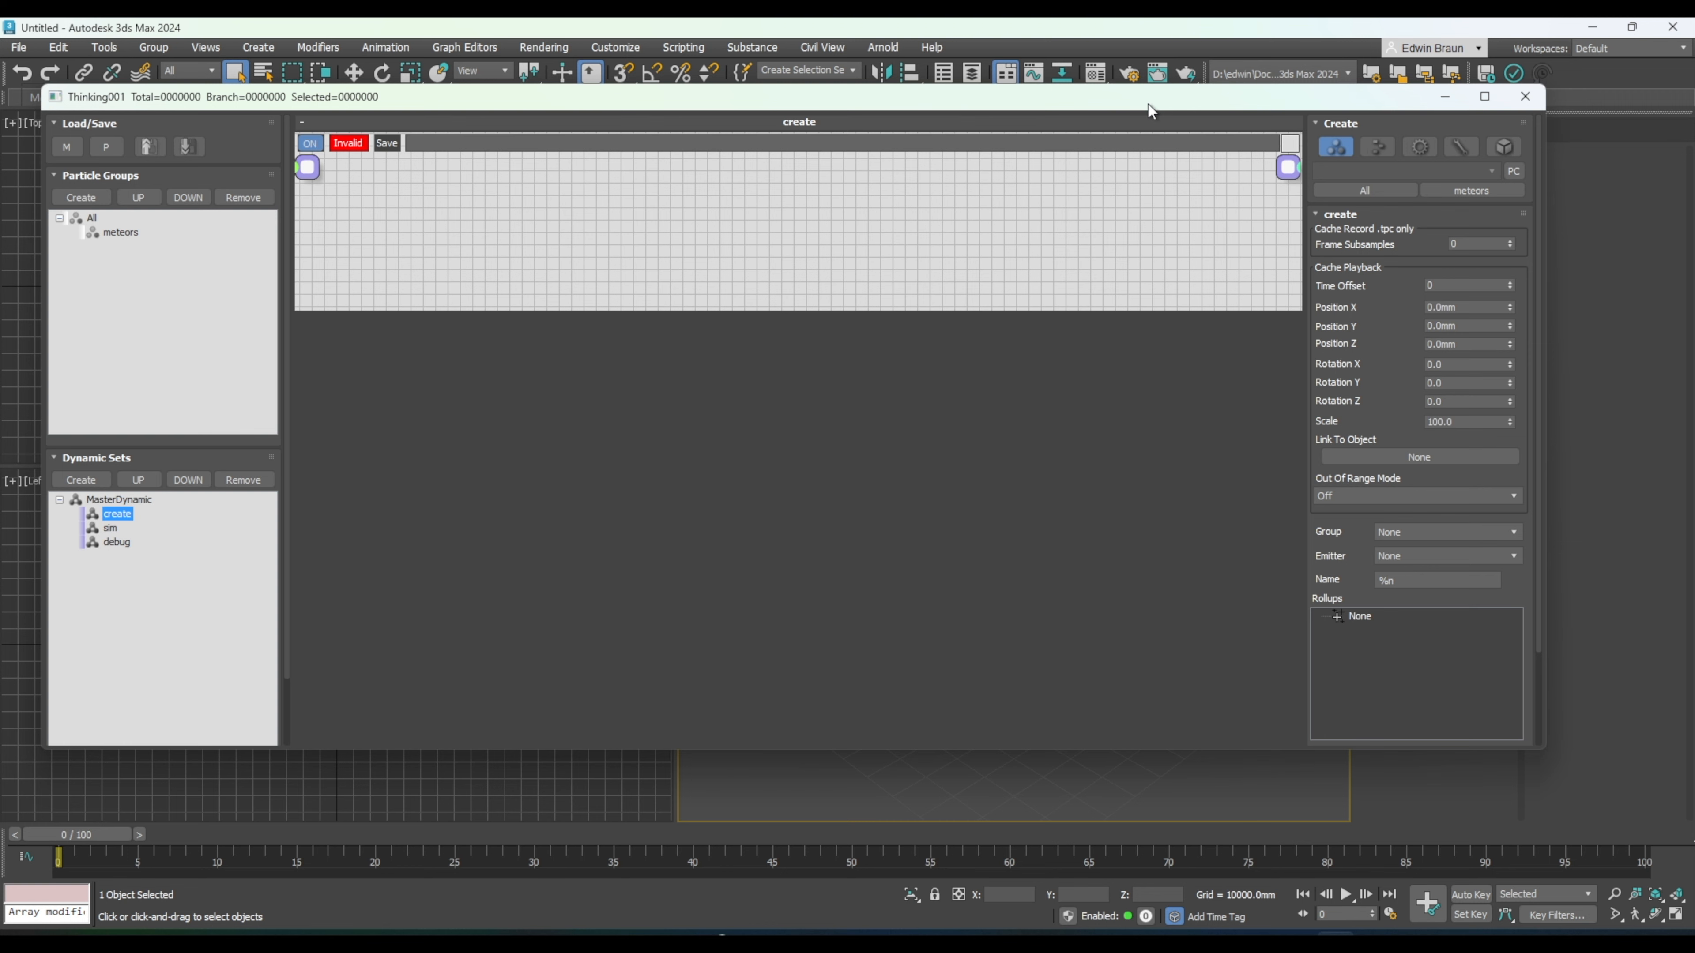
{"action": "left_click_drag", "start_coordinate": [1147, 104], "coordinate": [188, 190]}
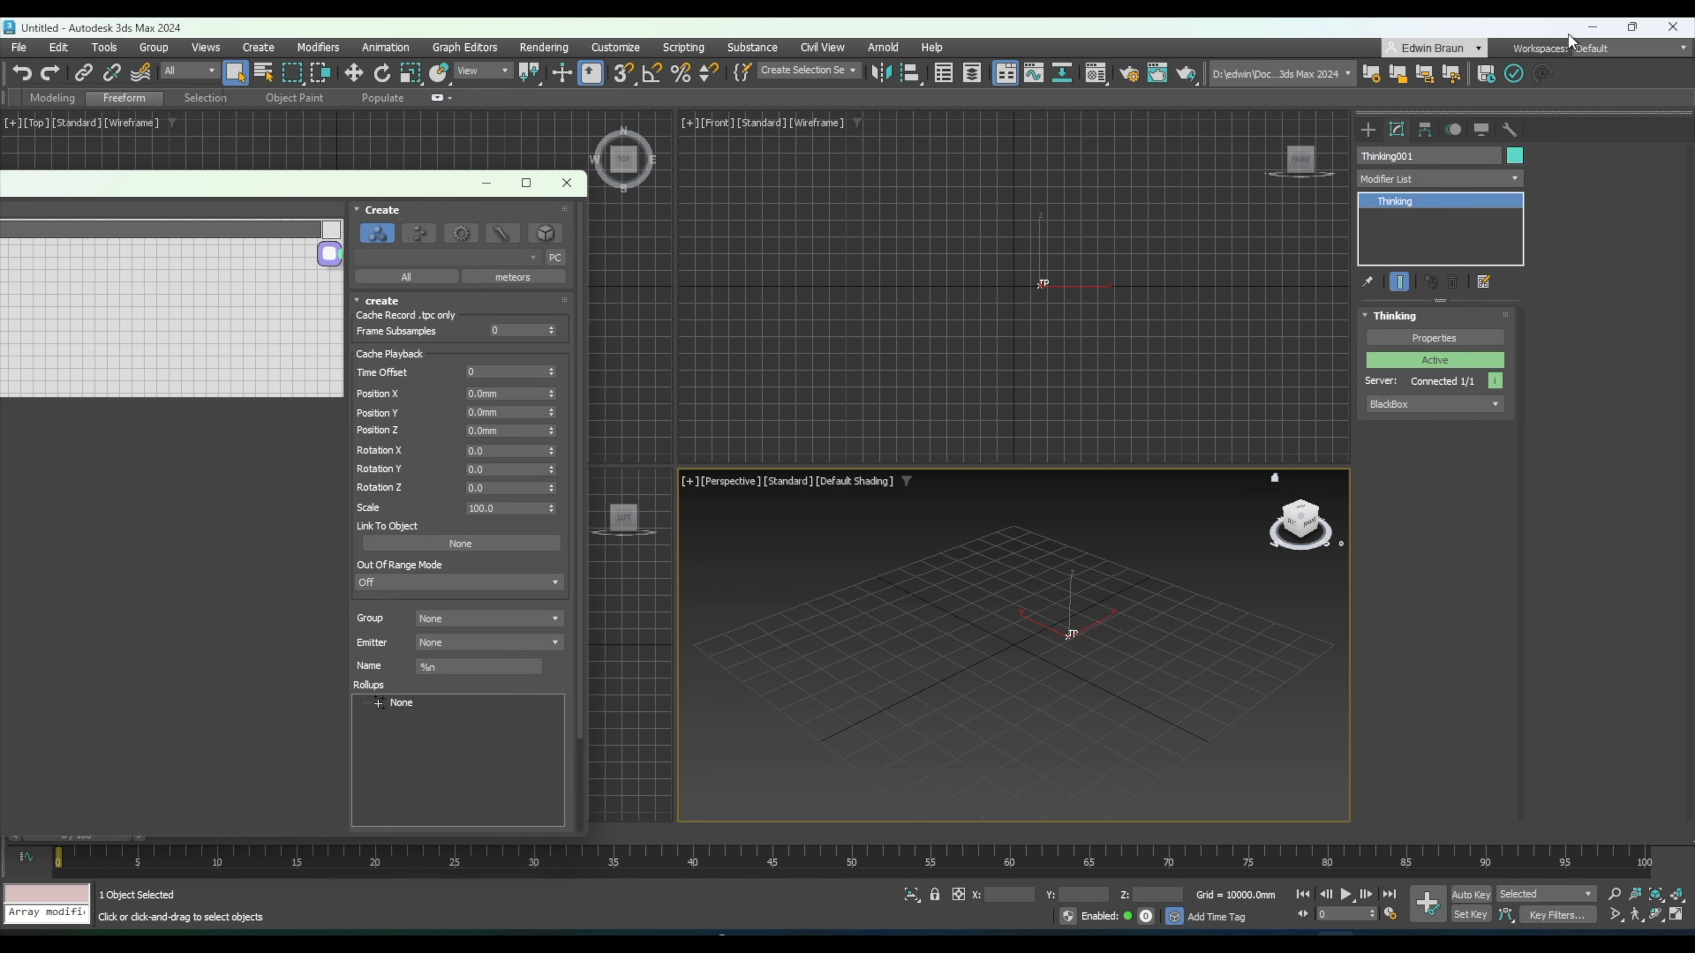
{"action": "left_click", "coordinate": [1367, 129]}
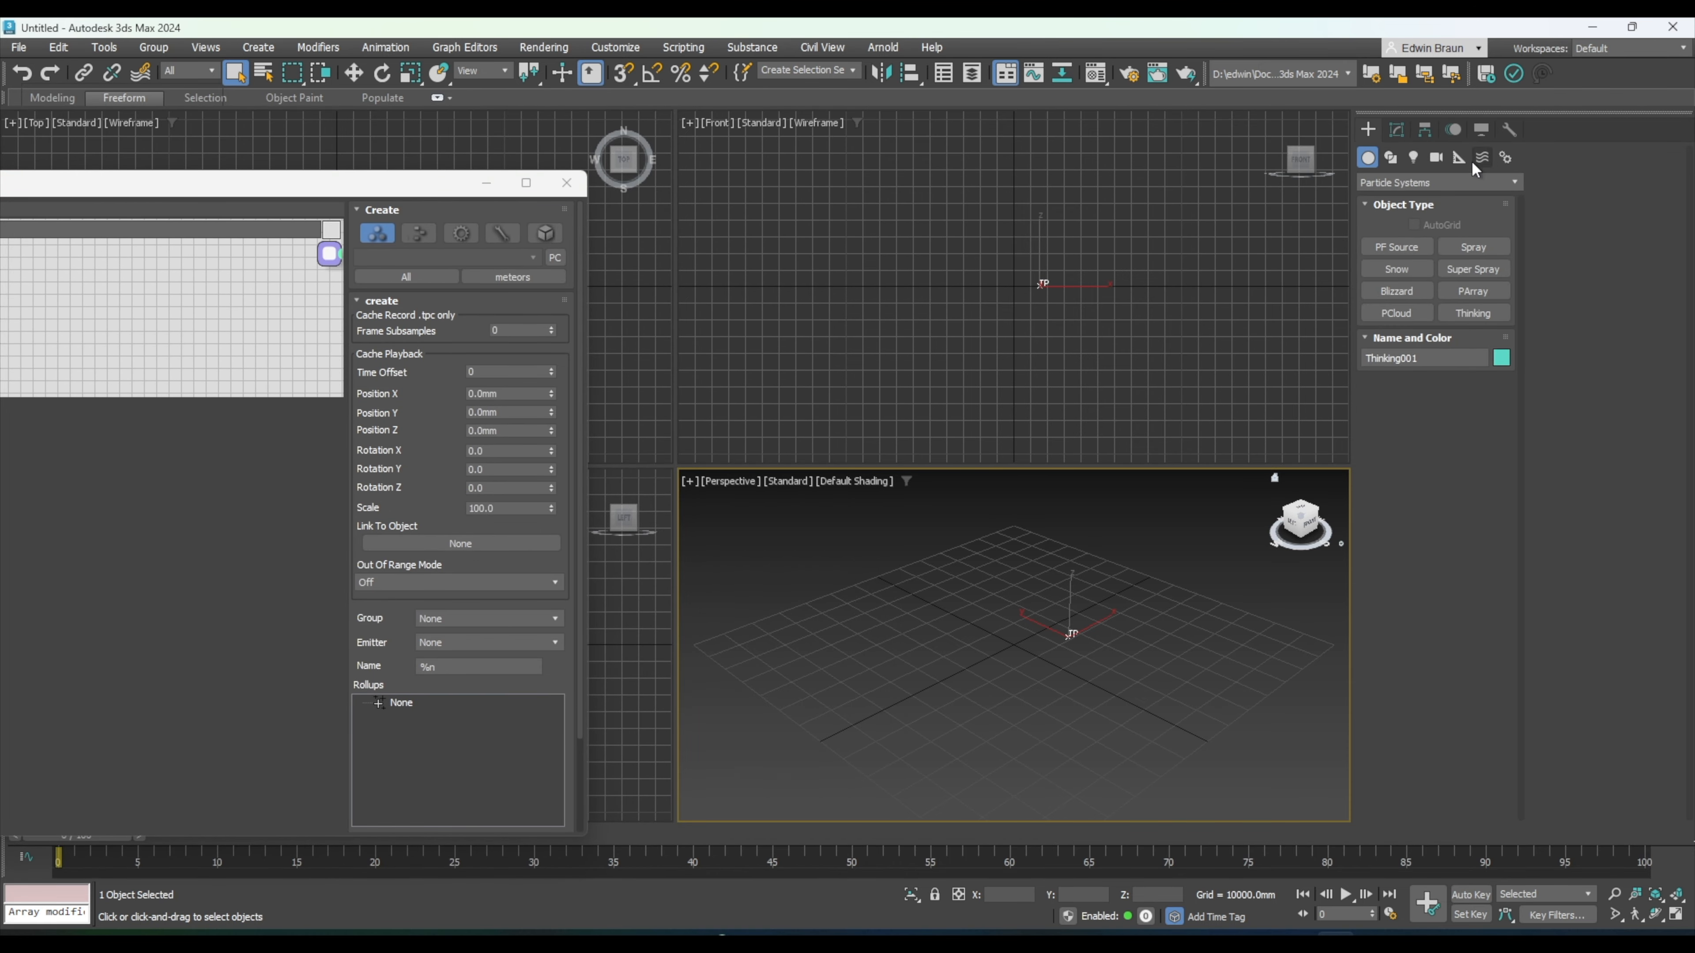
{"action": "left_click", "coordinate": [1503, 157]}
{"action": "left_click", "coordinate": [1481, 158]}
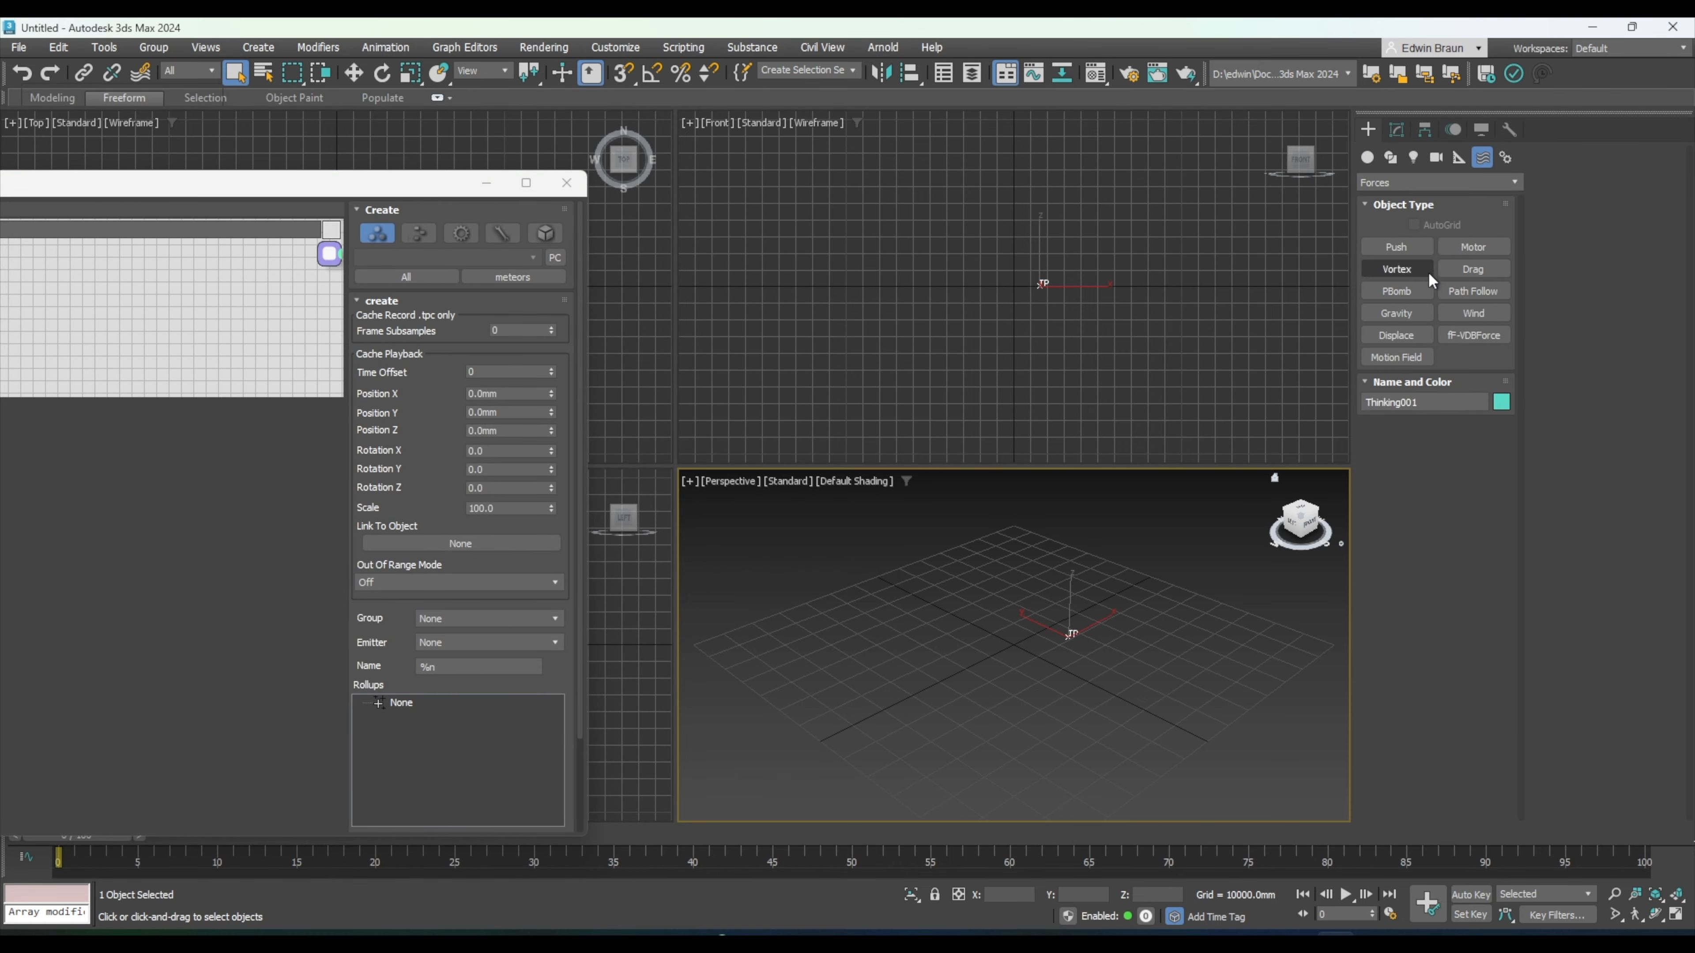
{"action": "left_click", "coordinate": [1456, 159]}
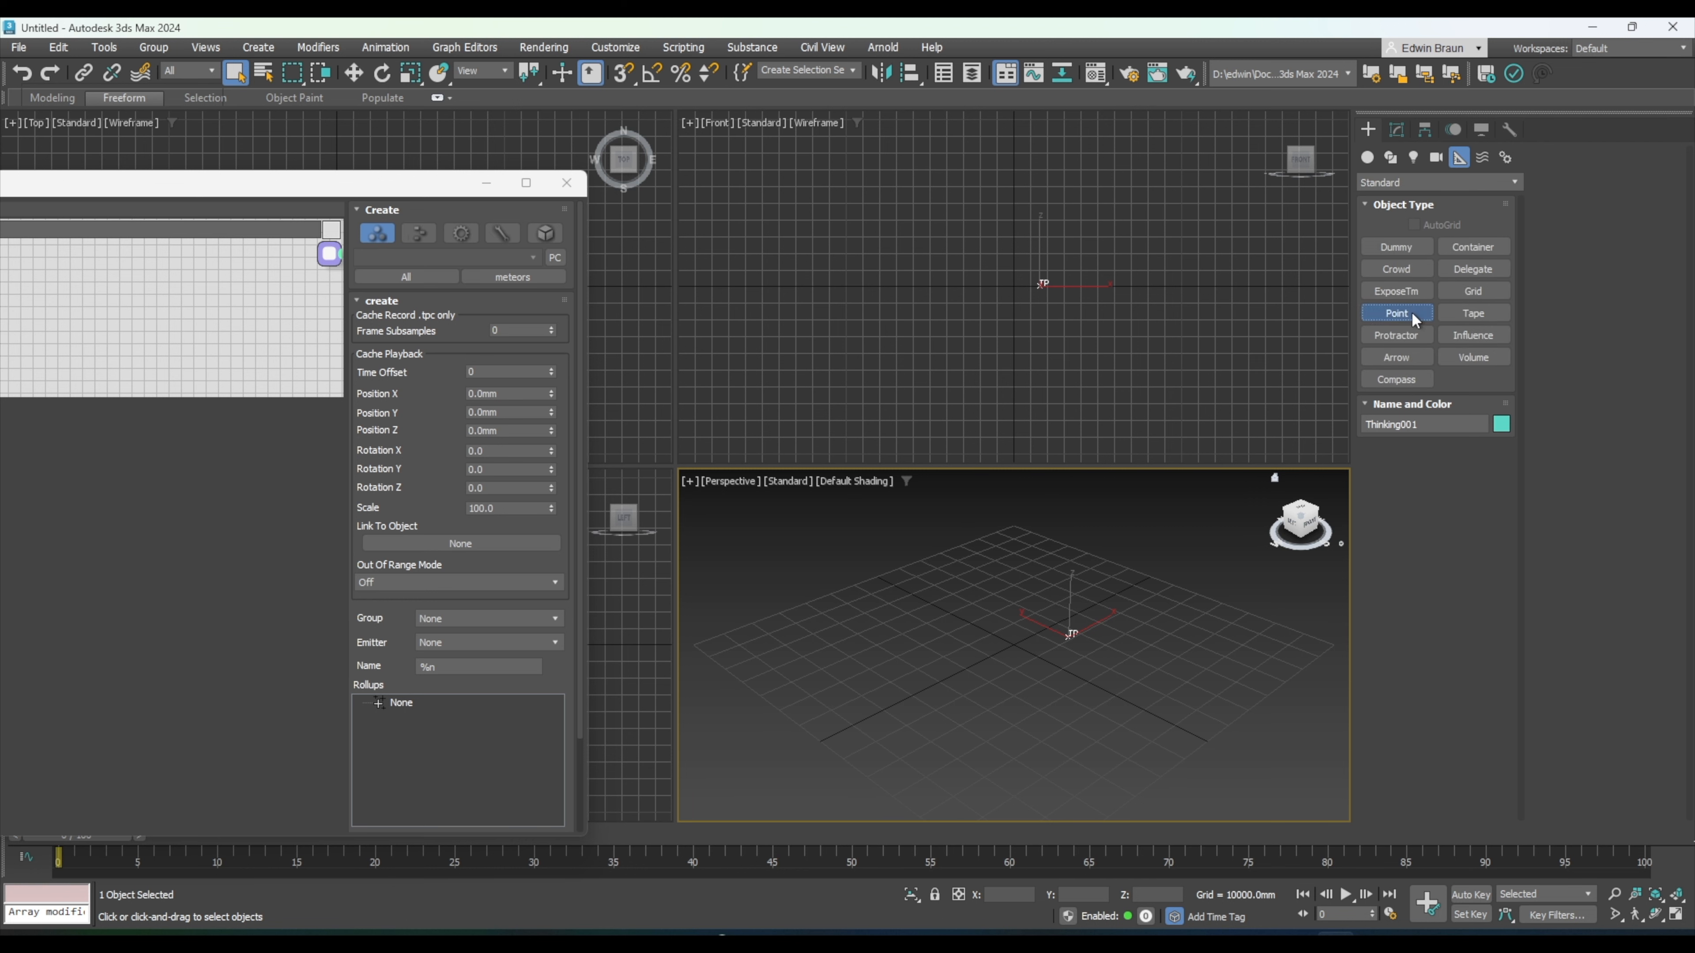
{"action": "left_click", "coordinate": [1397, 313]}
{"action": "left_click", "coordinate": [1031, 162]}
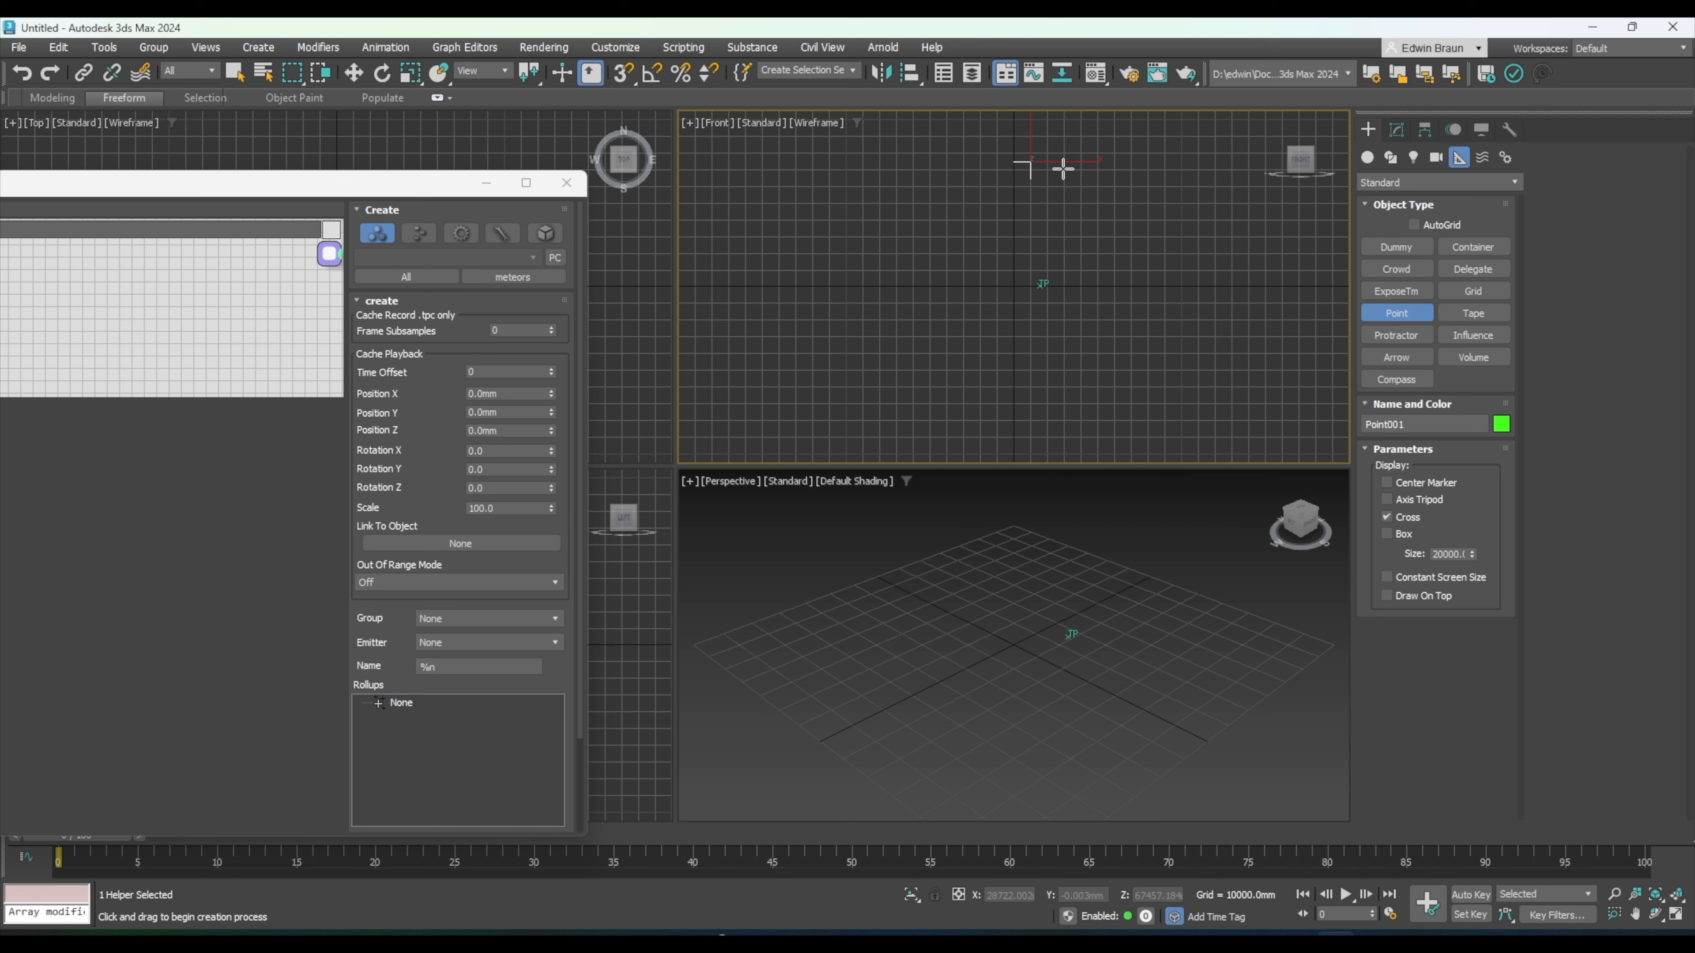
{"action": "left_click", "coordinate": [354, 72]}
{"action": "left_click_drag", "start_coordinate": [1031, 124], "coordinate": [1031, 178]}
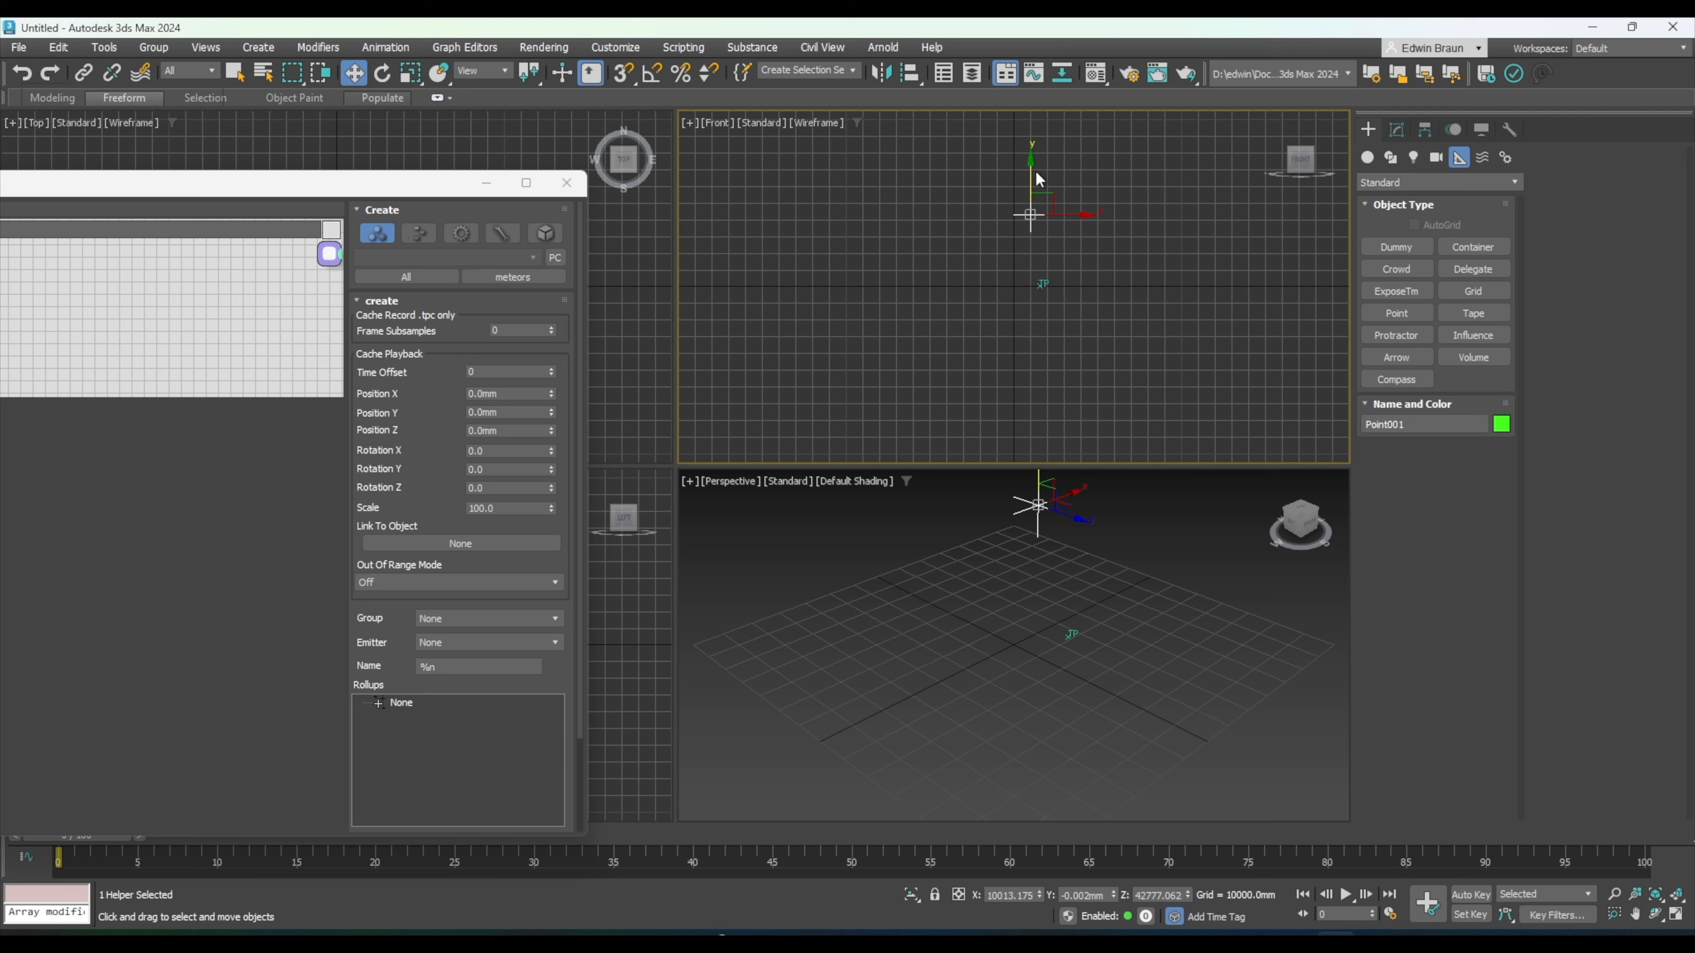
- Bring the particle editor back into full view and browse the operator categories available for the create dynamic set
{"action": "double_click", "coordinate": [133, 189]}
{"action": "right_click", "coordinate": [660, 247]}
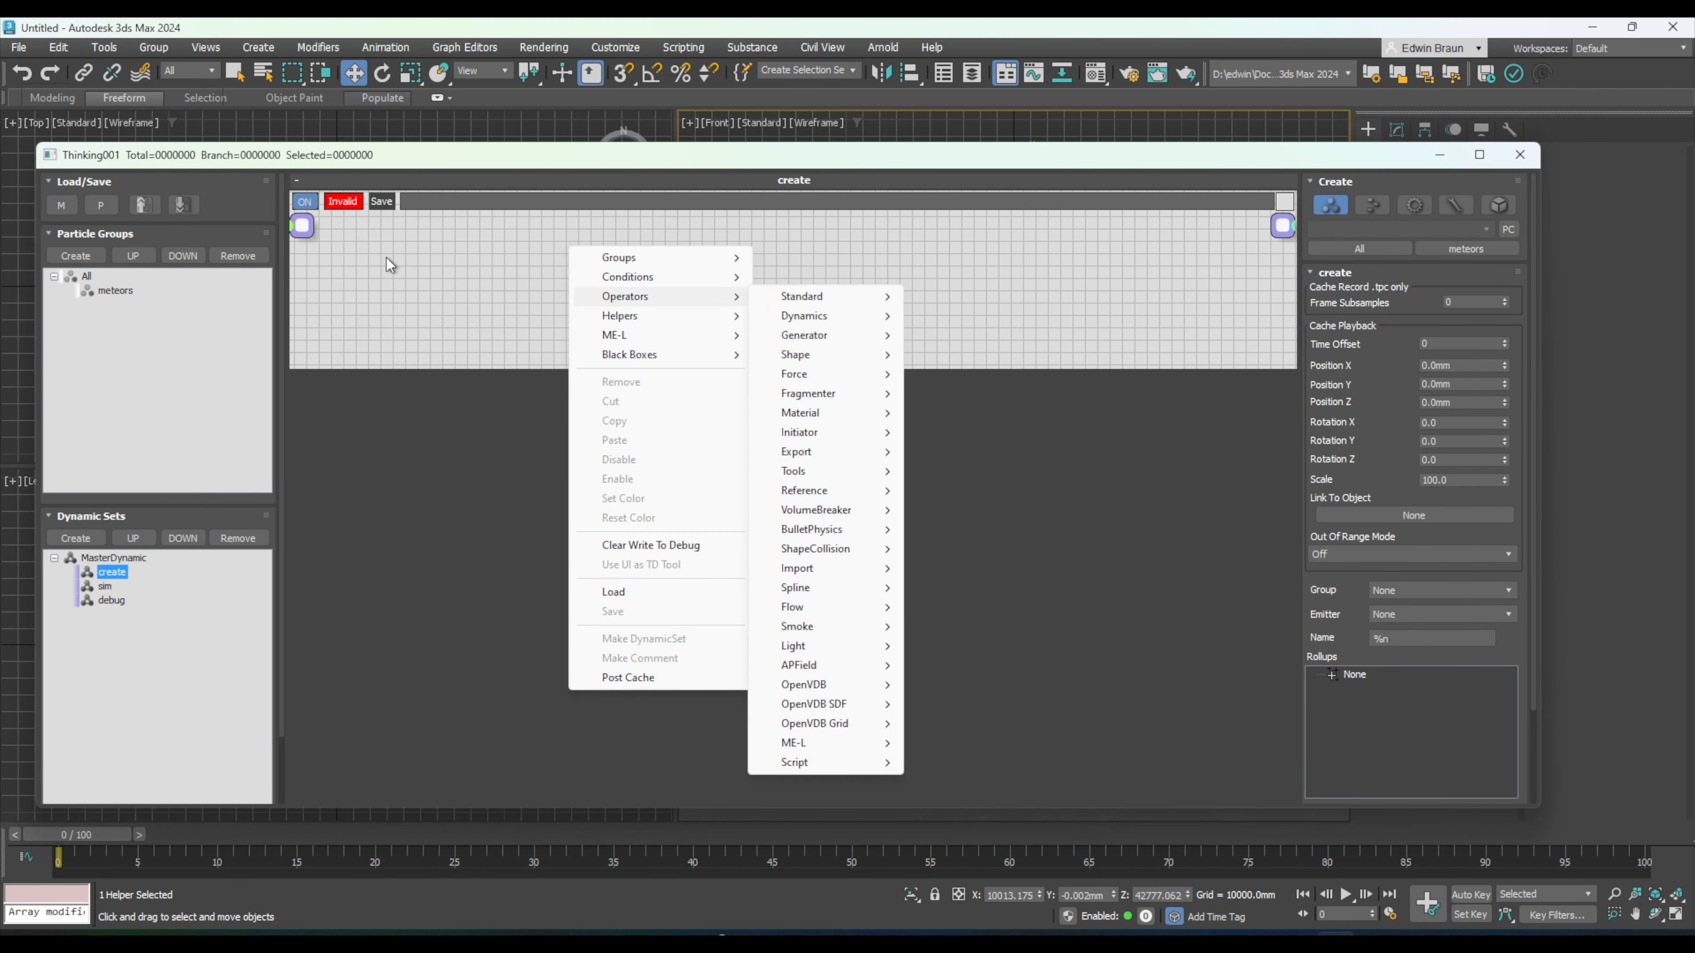
{"action": "left_click", "coordinate": [544, 295]}
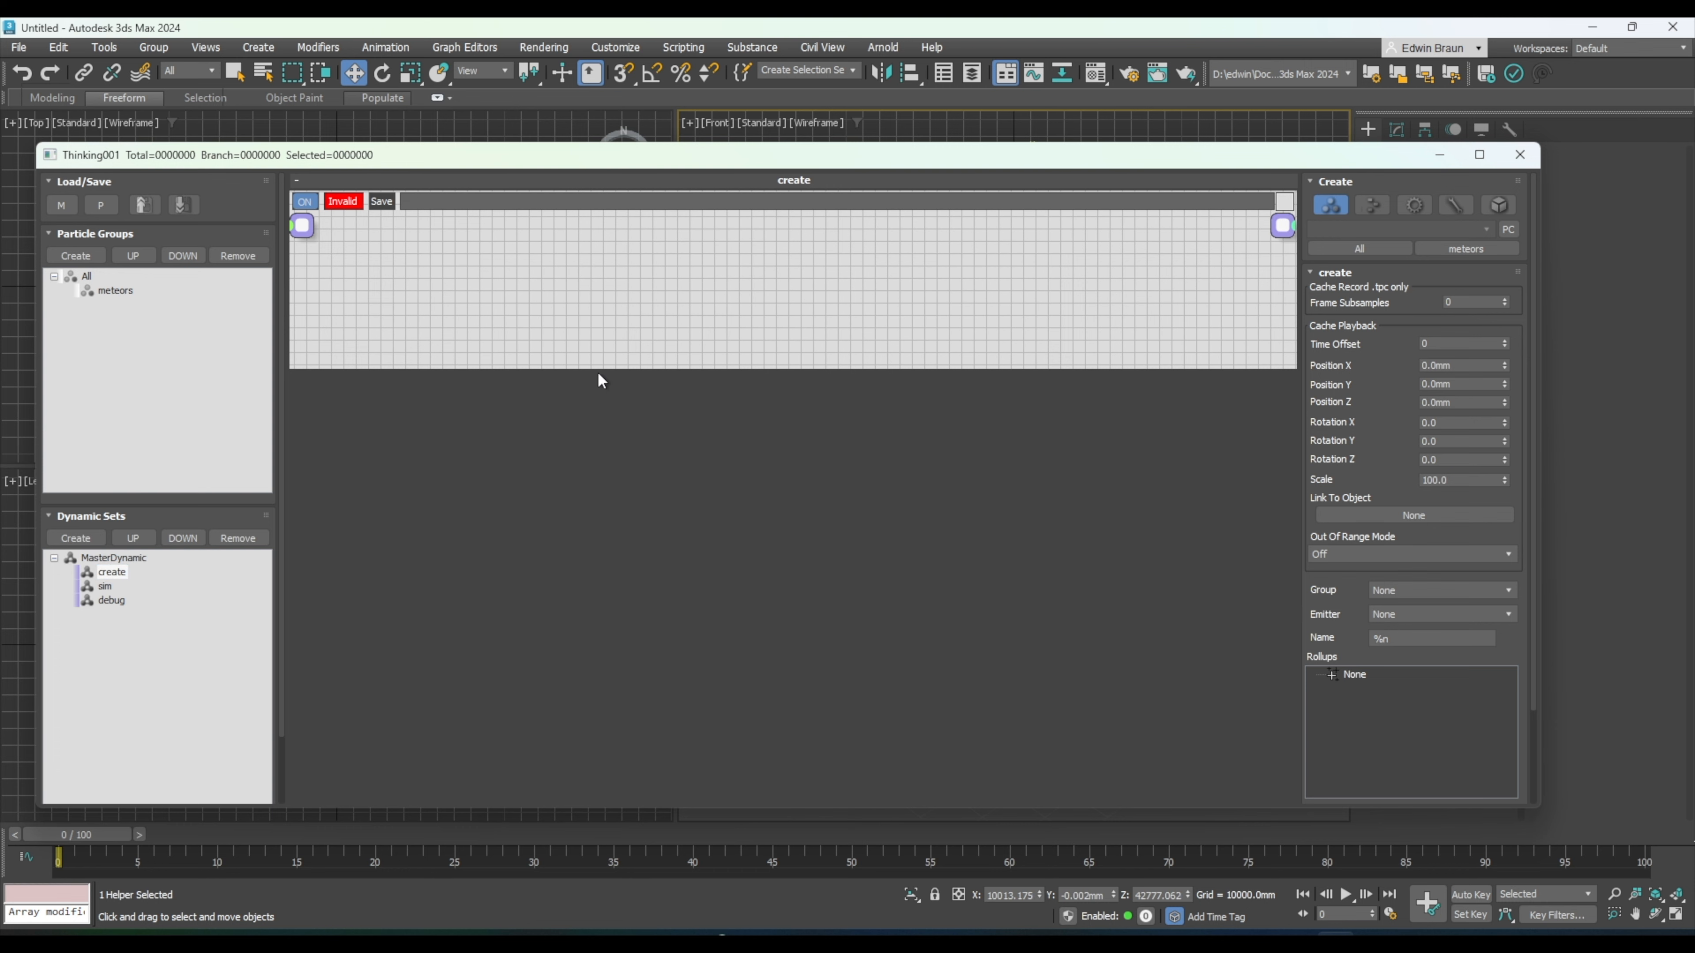
- Enlarge the wiring canvas of the create dynamic set and add a PositionBorn generator operator near its upper middle
{"action": "left_click_drag", "start_coordinate": [597, 369], "coordinate": [646, 673]}
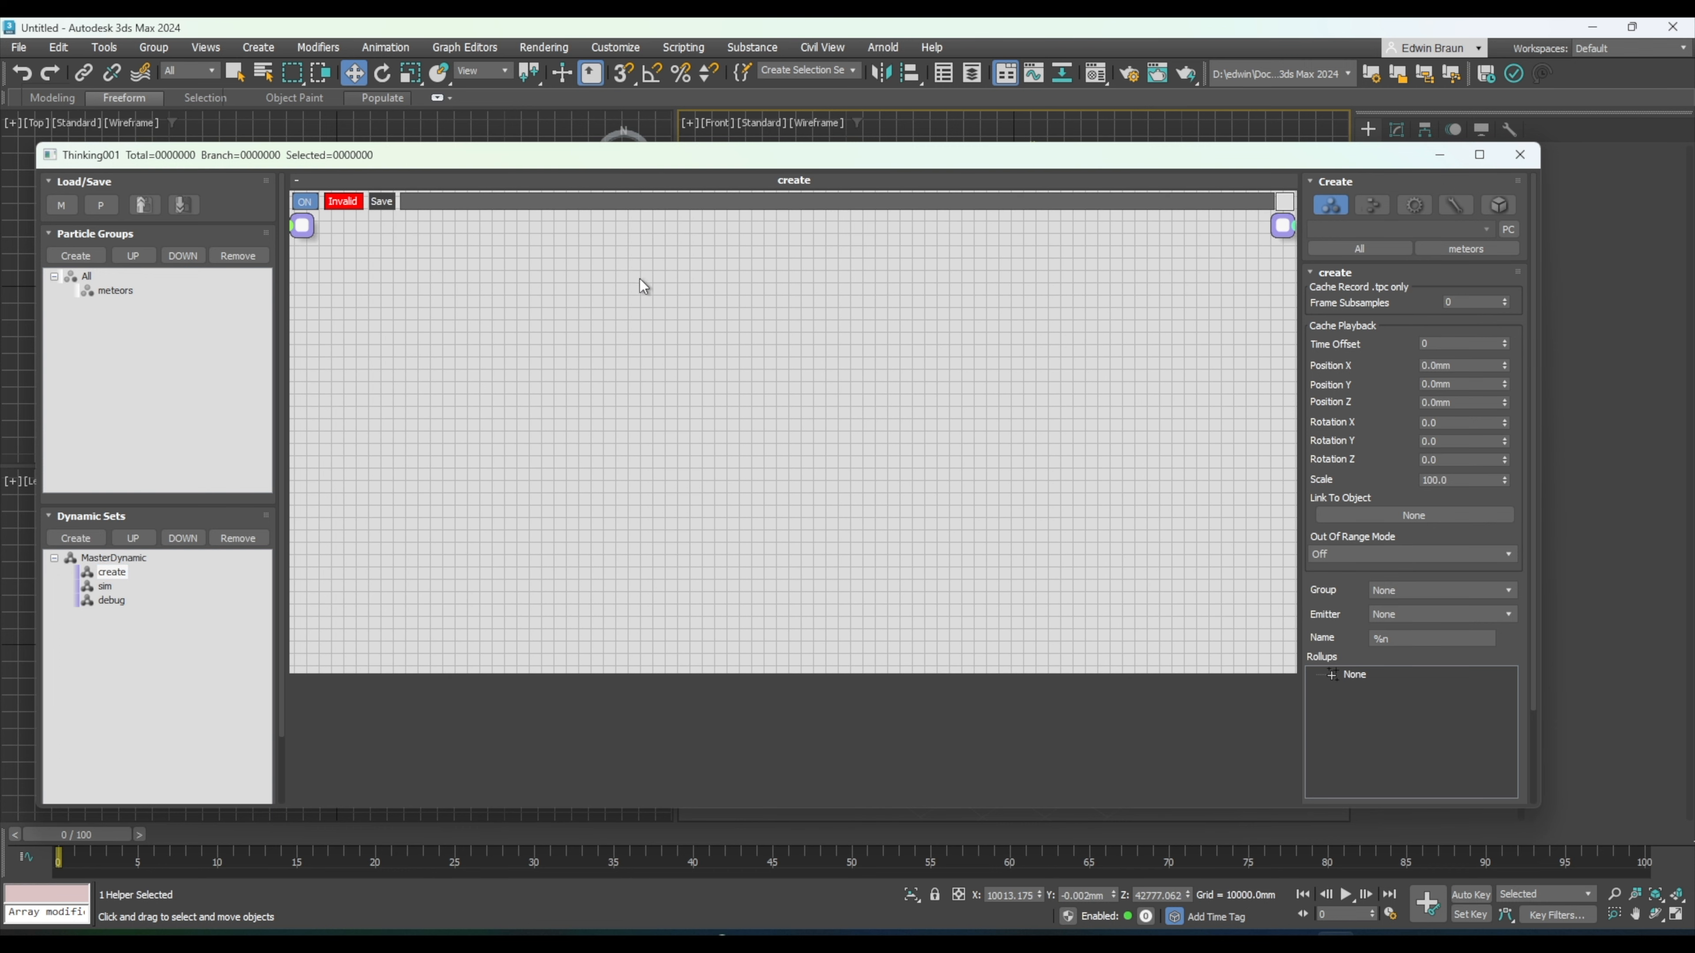
{"action": "right_click", "coordinate": [638, 281]}
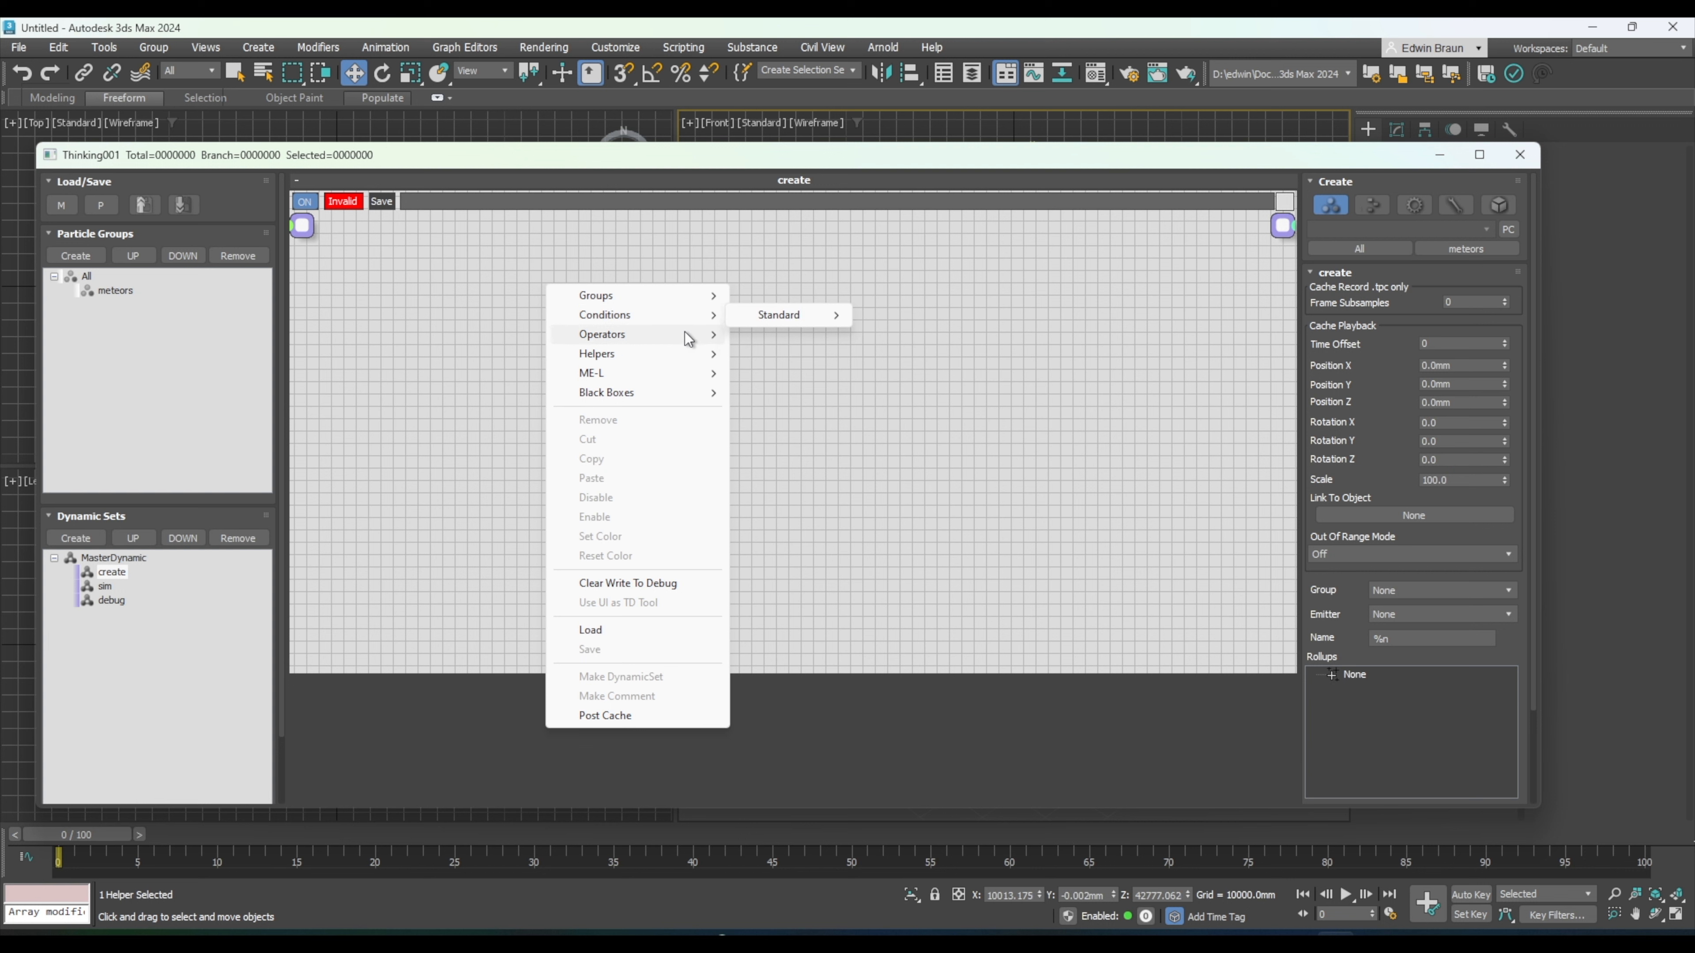
{"action": "mouse_move", "coordinate": [694, 336]}
{"action": "mouse_move", "coordinate": [846, 375]}
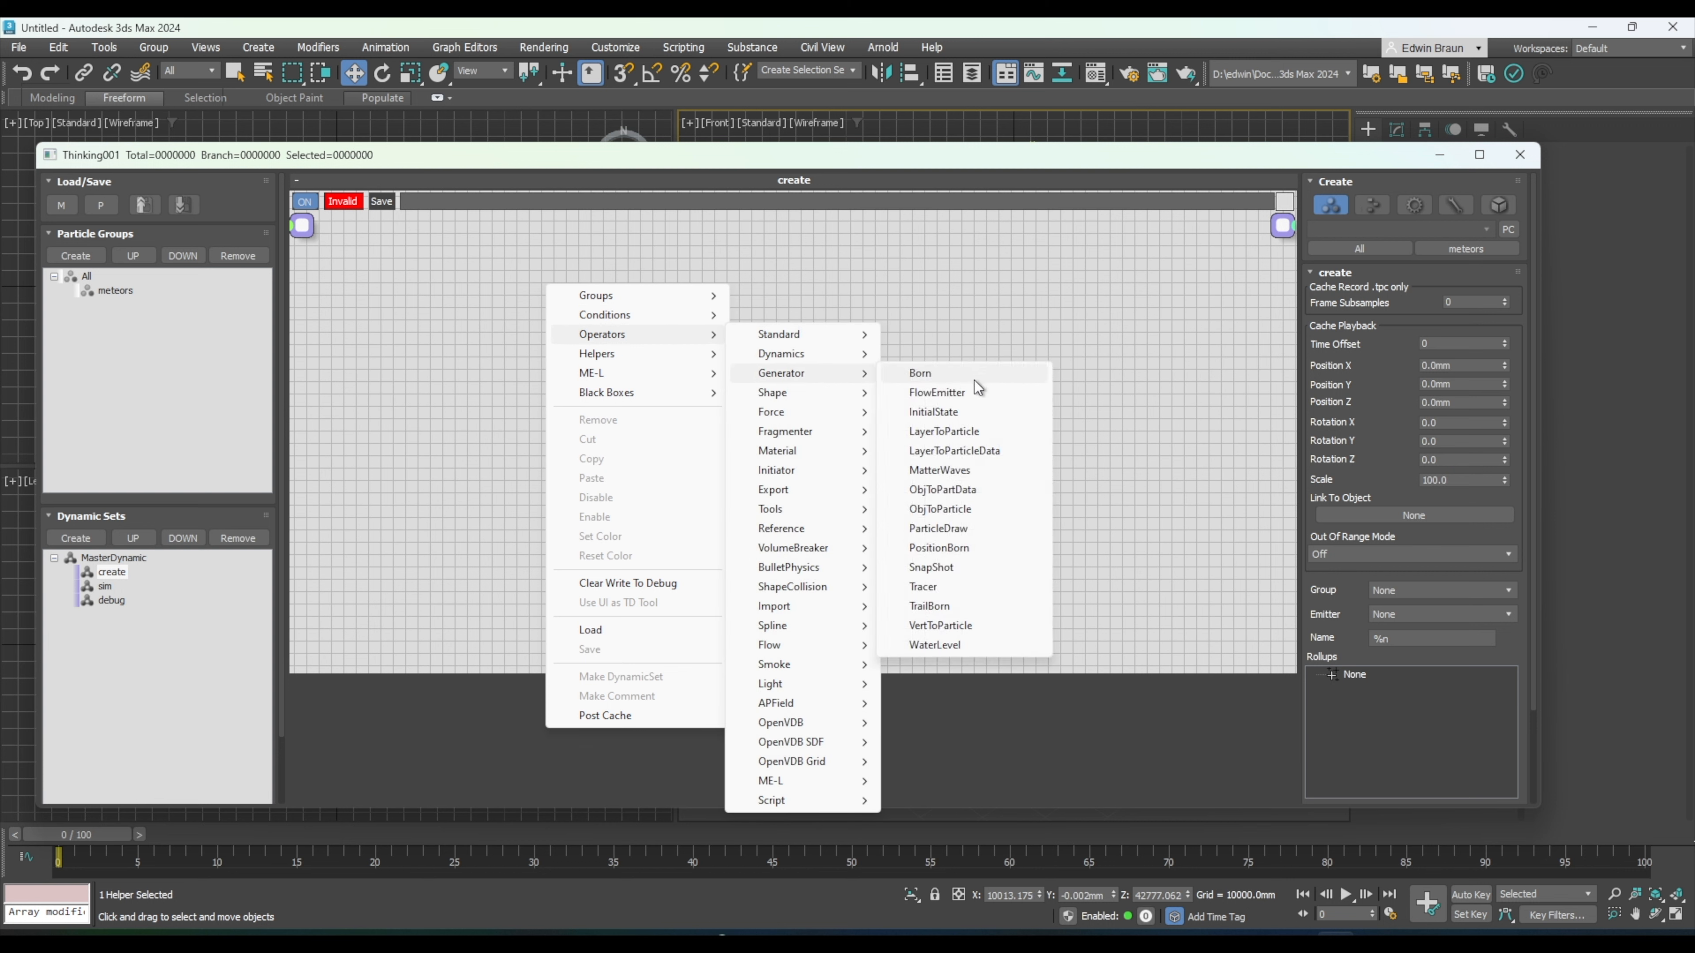
{"action": "left_click", "coordinate": [972, 549]}
{"action": "left_click", "coordinate": [797, 289]}
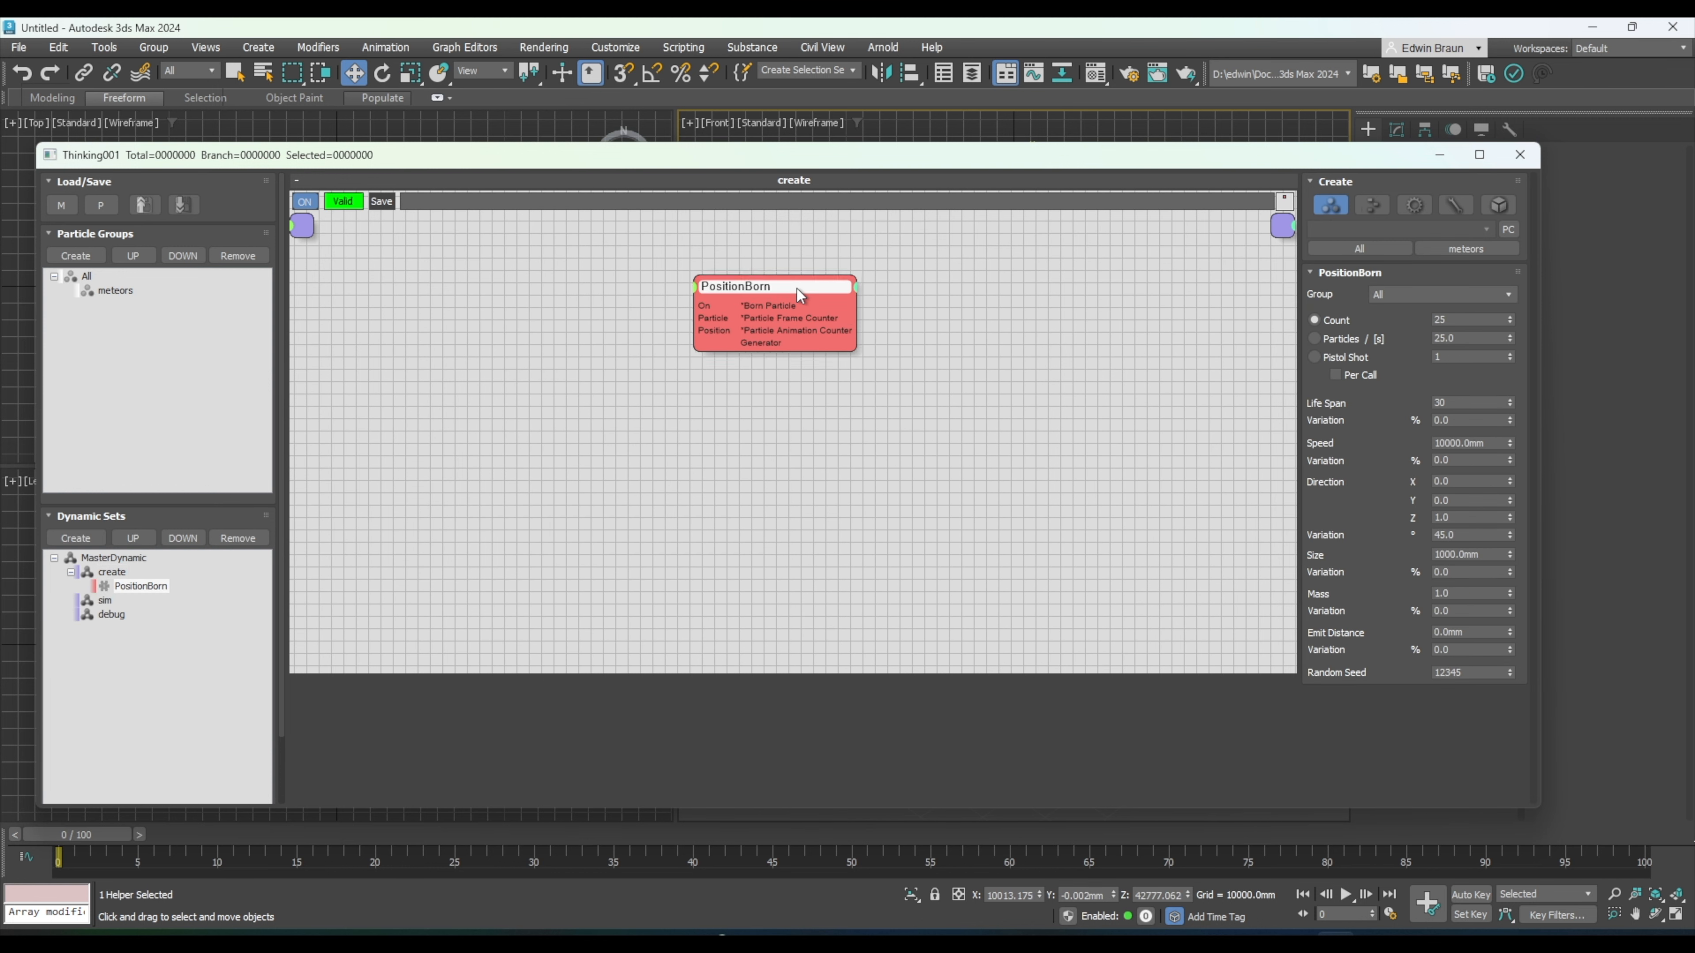
{"action": "left_click_drag", "start_coordinate": [797, 289], "coordinate": [791, 276]}
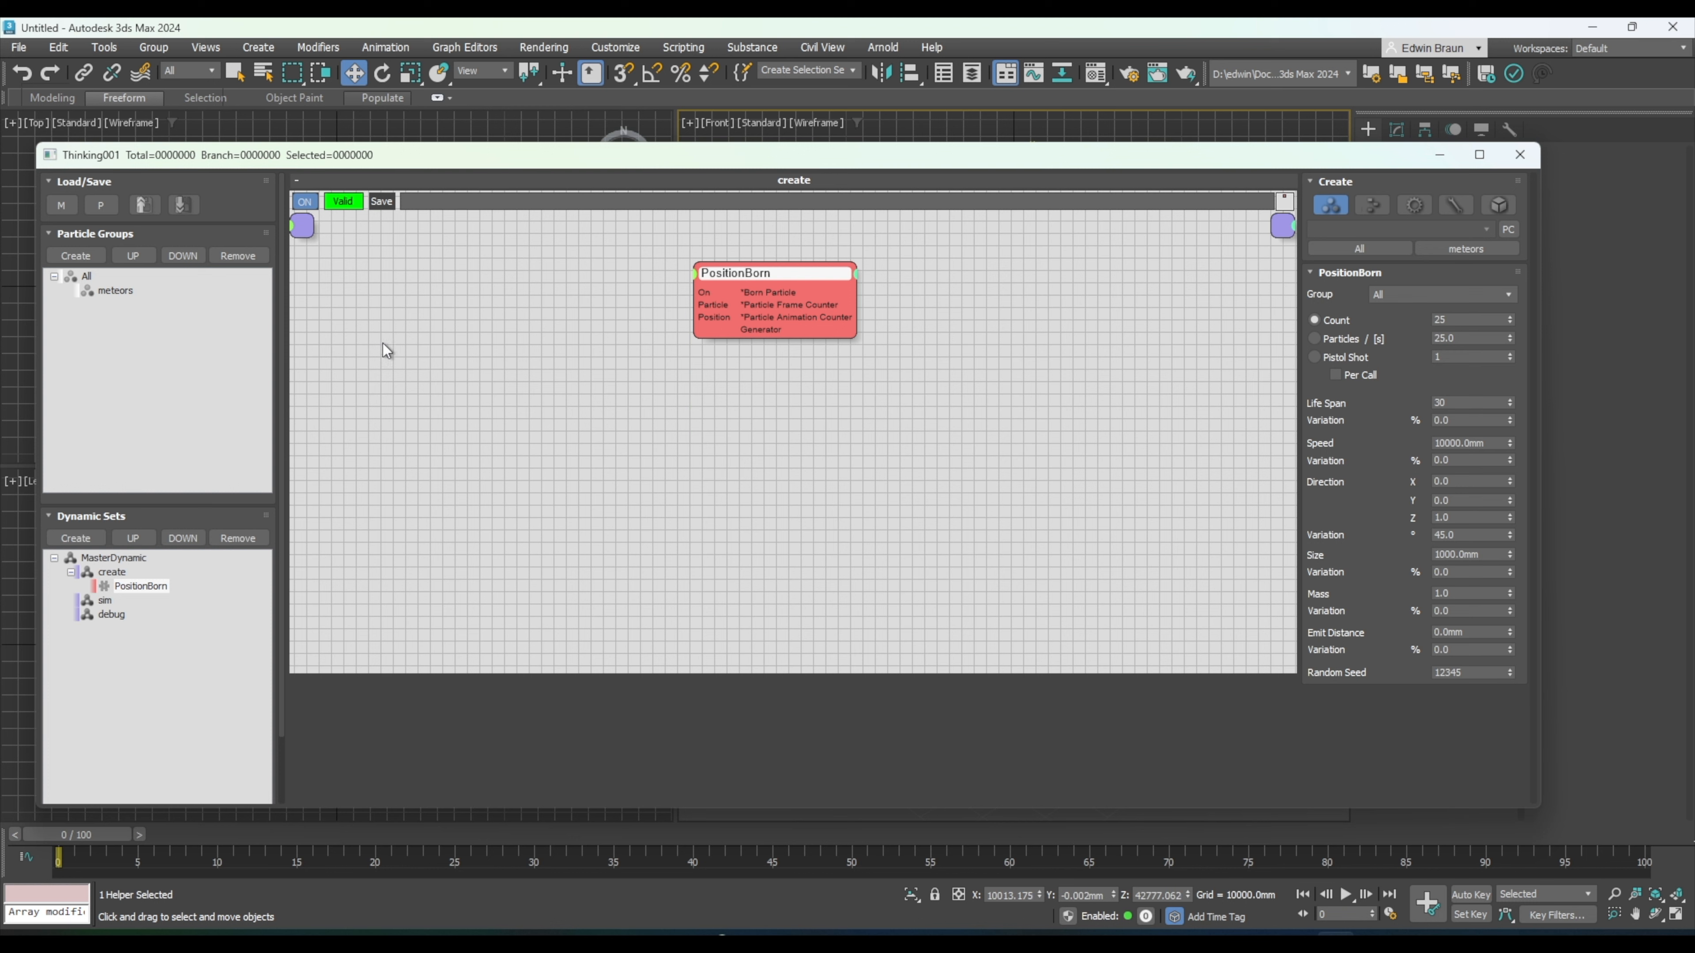
{"action": "right_click", "coordinate": [509, 319]}
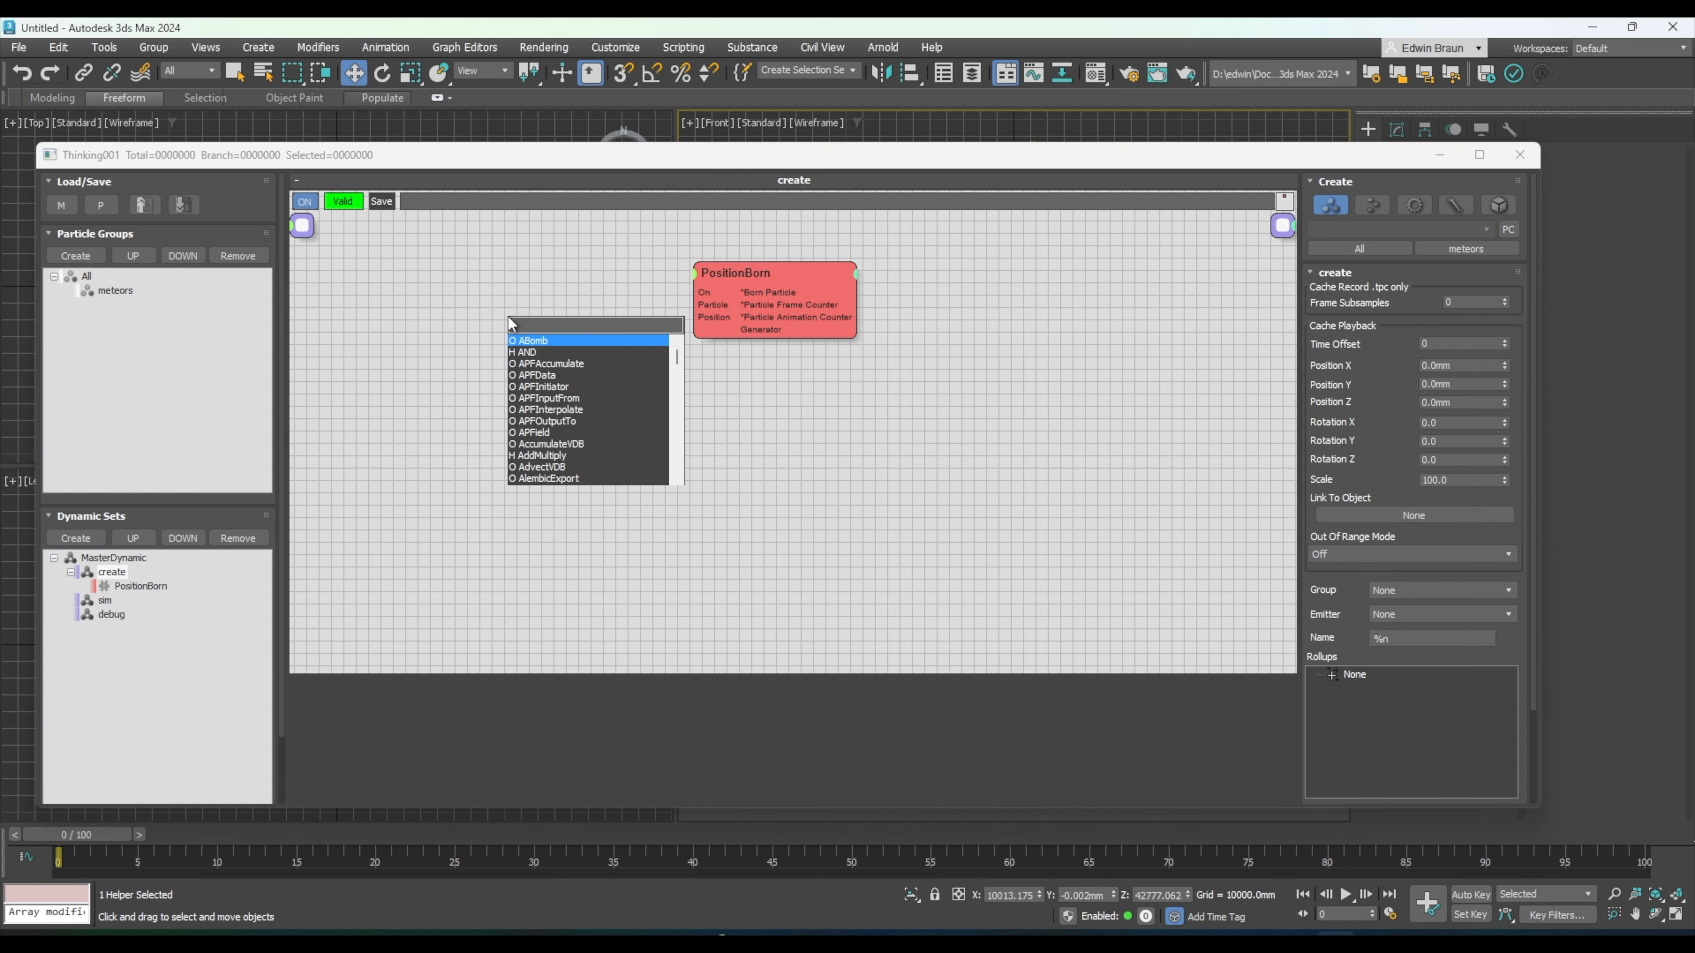
{"action": "type", "text": "node"}
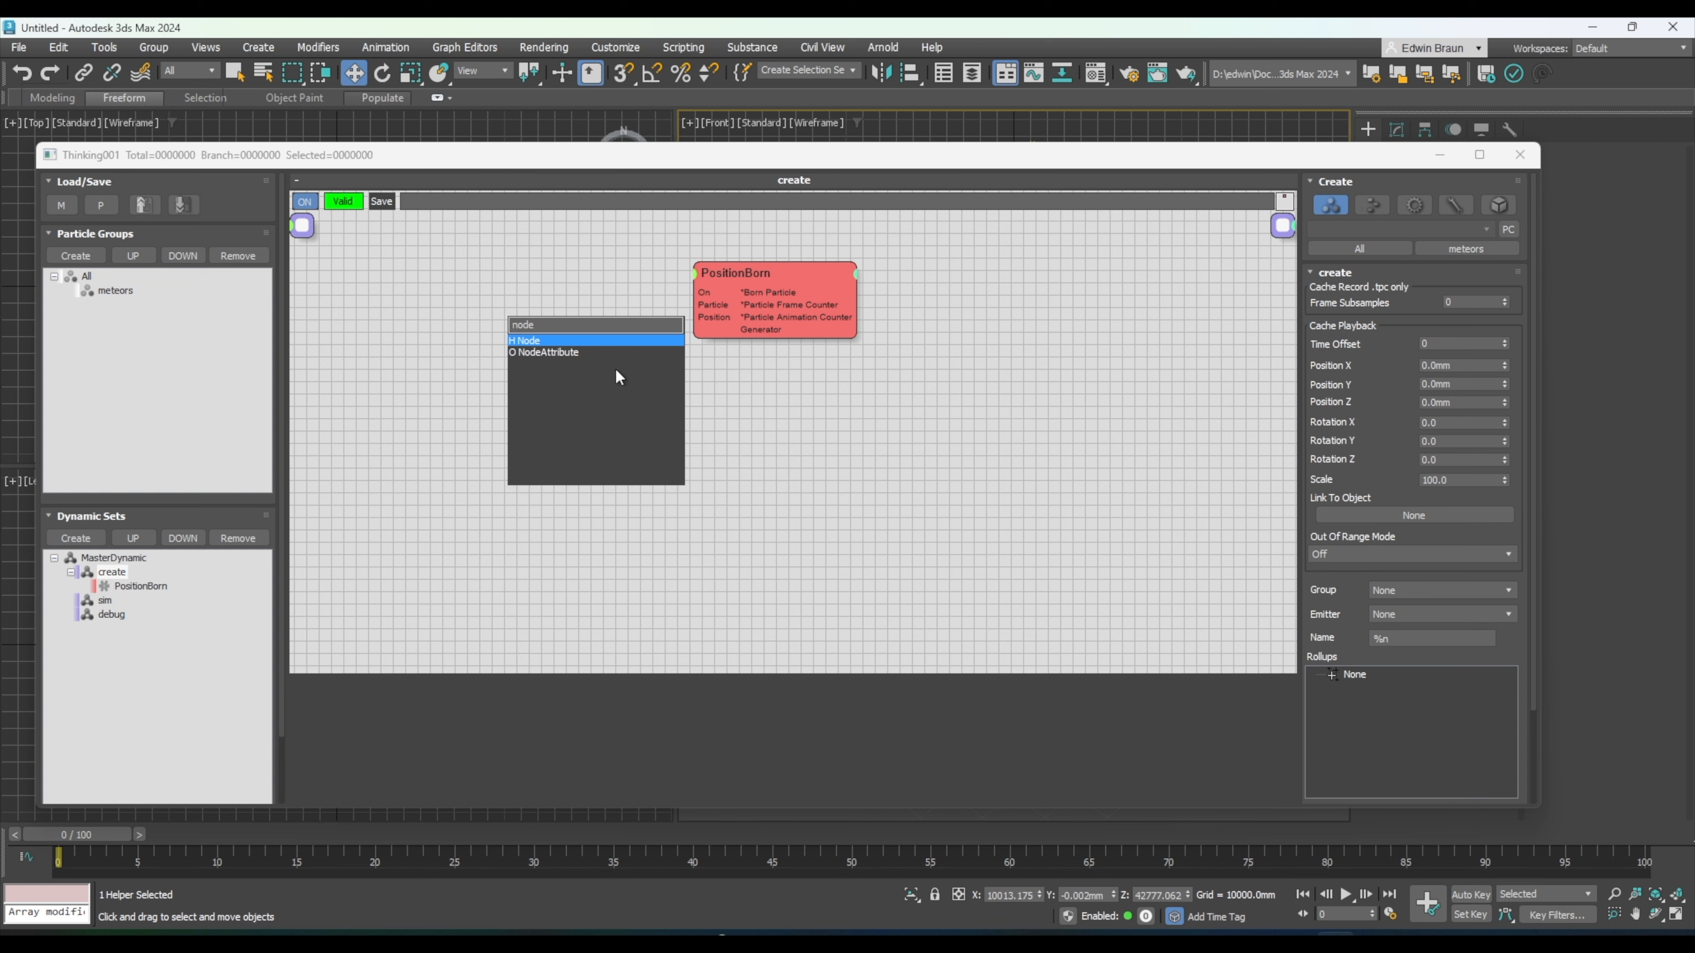
{"action": "left_click", "coordinate": [749, 409]}
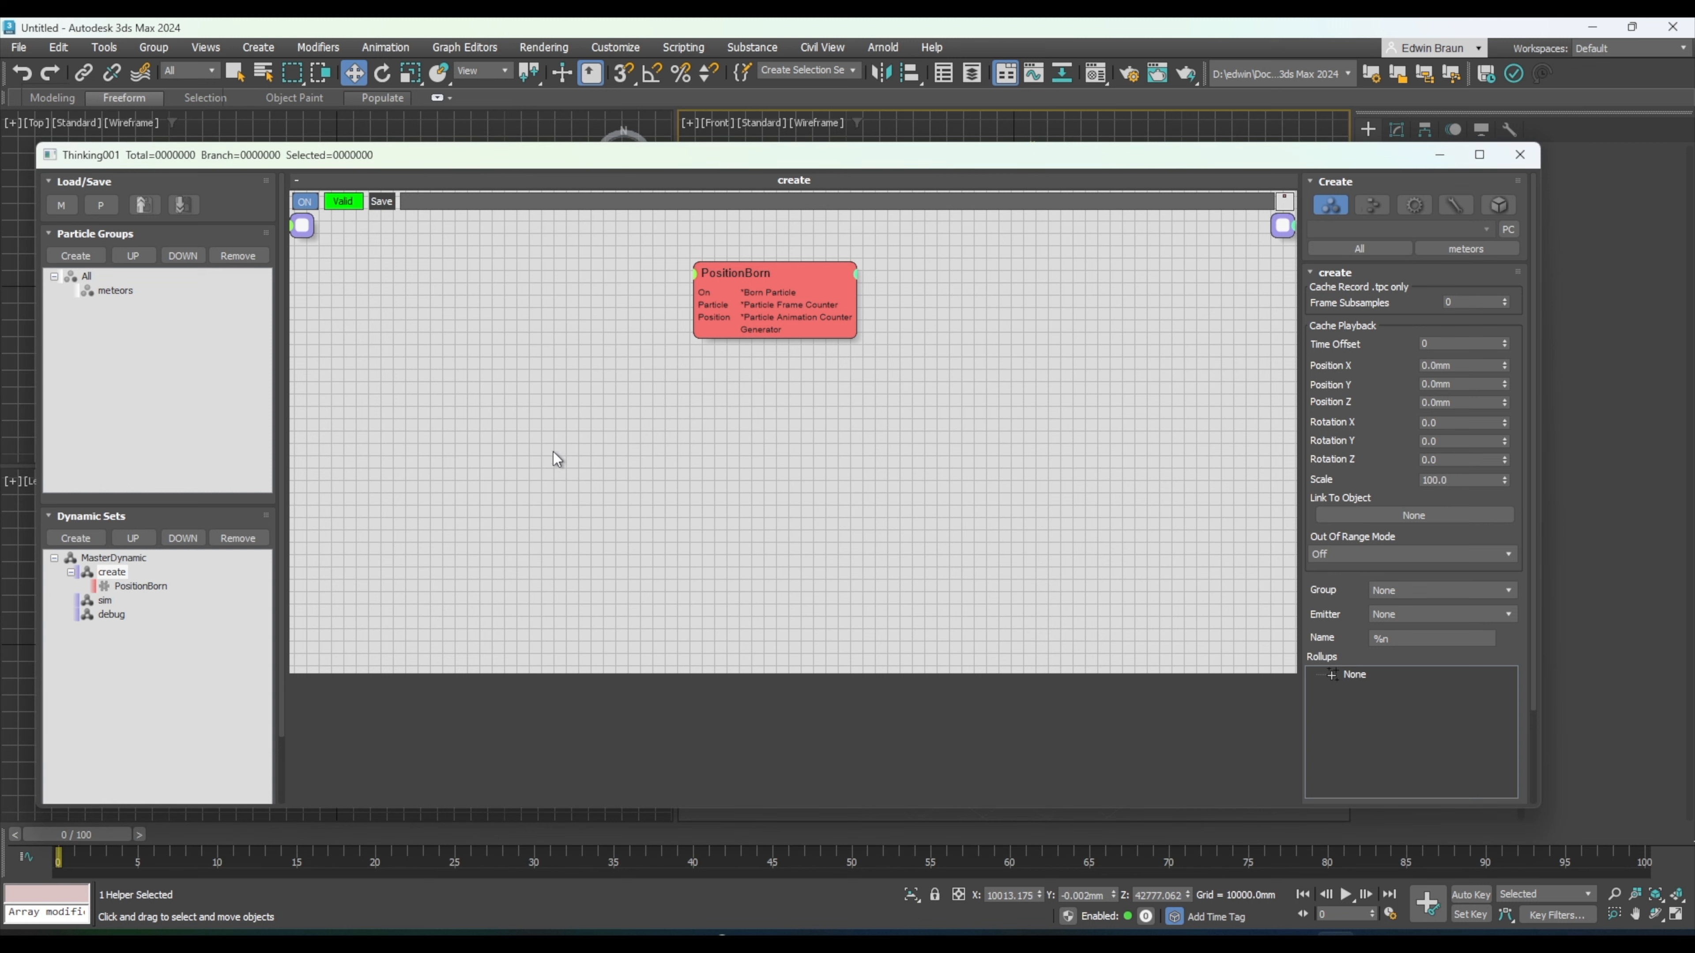
- Add a Node helper beside PositionBorn and wire its Position output to PositionBorn's Position input
{"action": "right_click", "coordinate": [552, 384]}
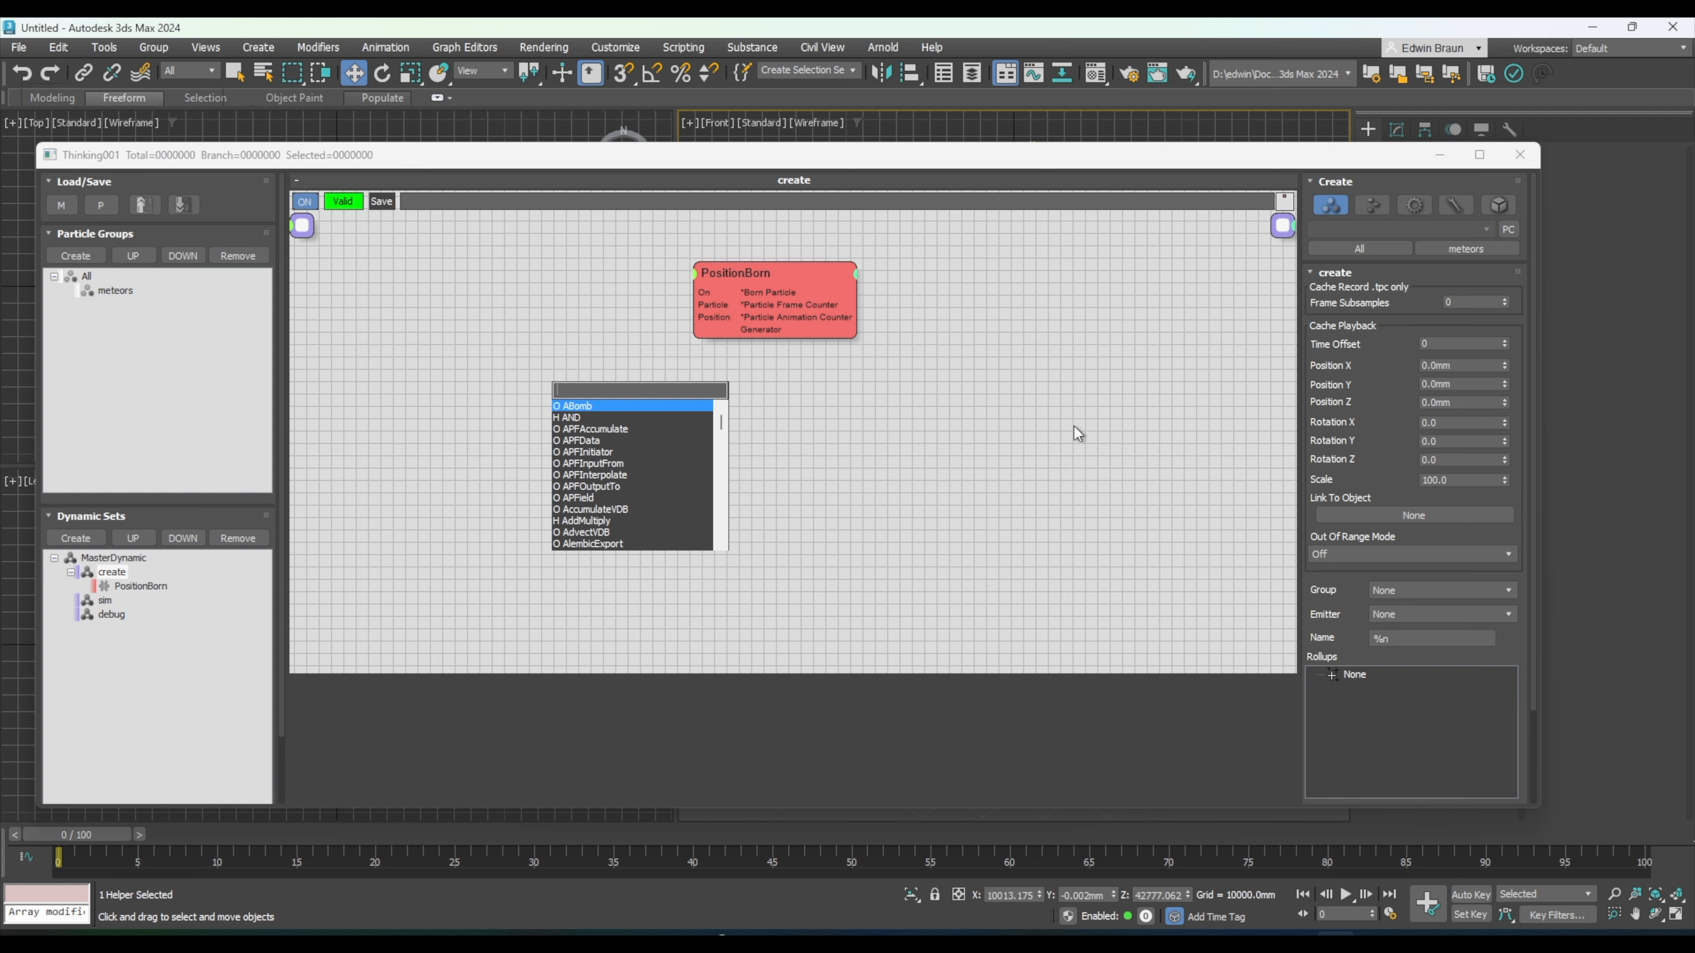
{"action": "type", "text": "node"}
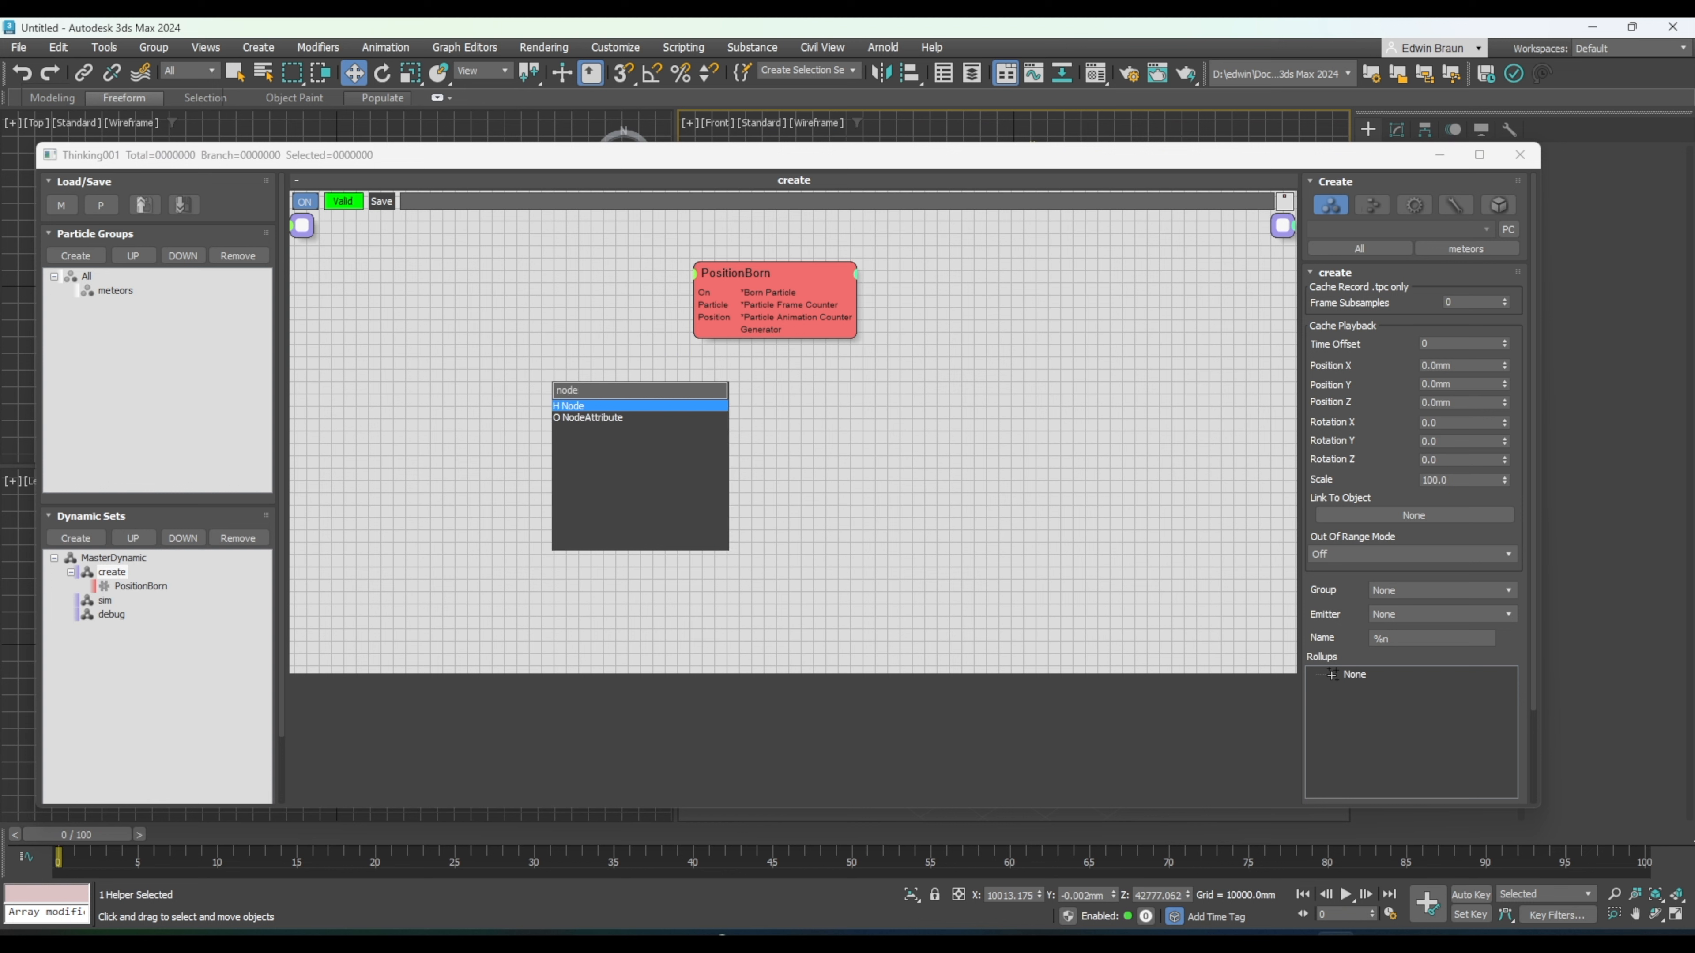
{"action": "key", "text": "Return"}
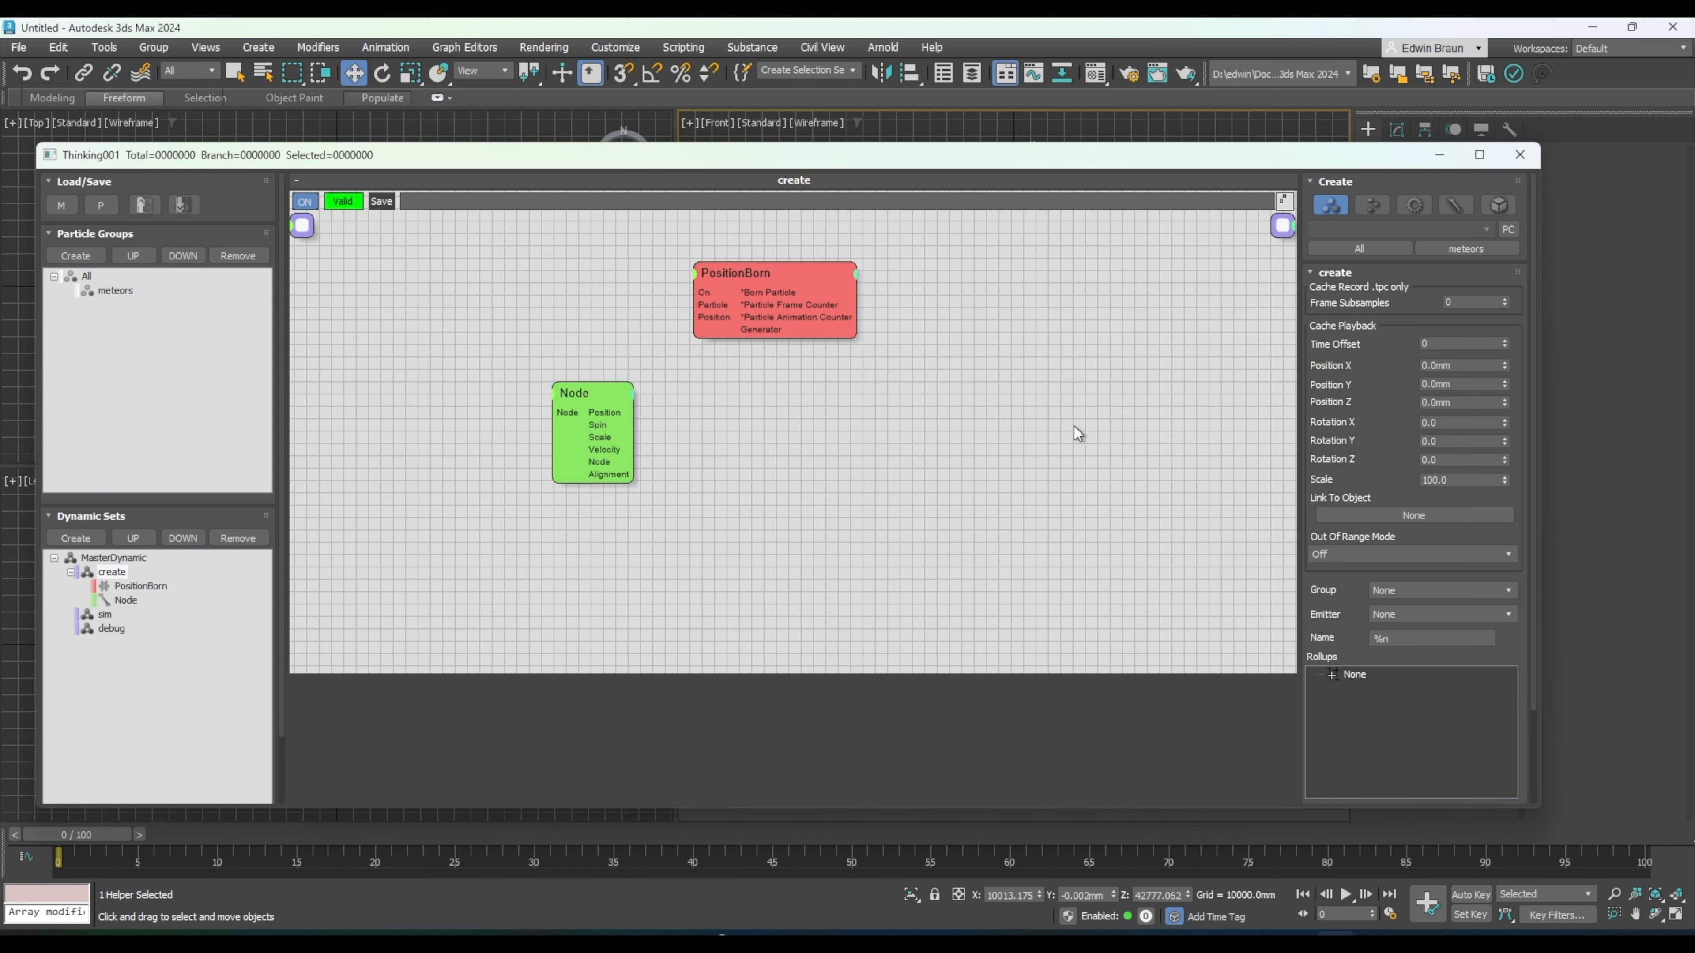
{"action": "left_click", "coordinate": [620, 393]}
{"action": "left_click_drag", "start_coordinate": [619, 392], "coordinate": [692, 318]}
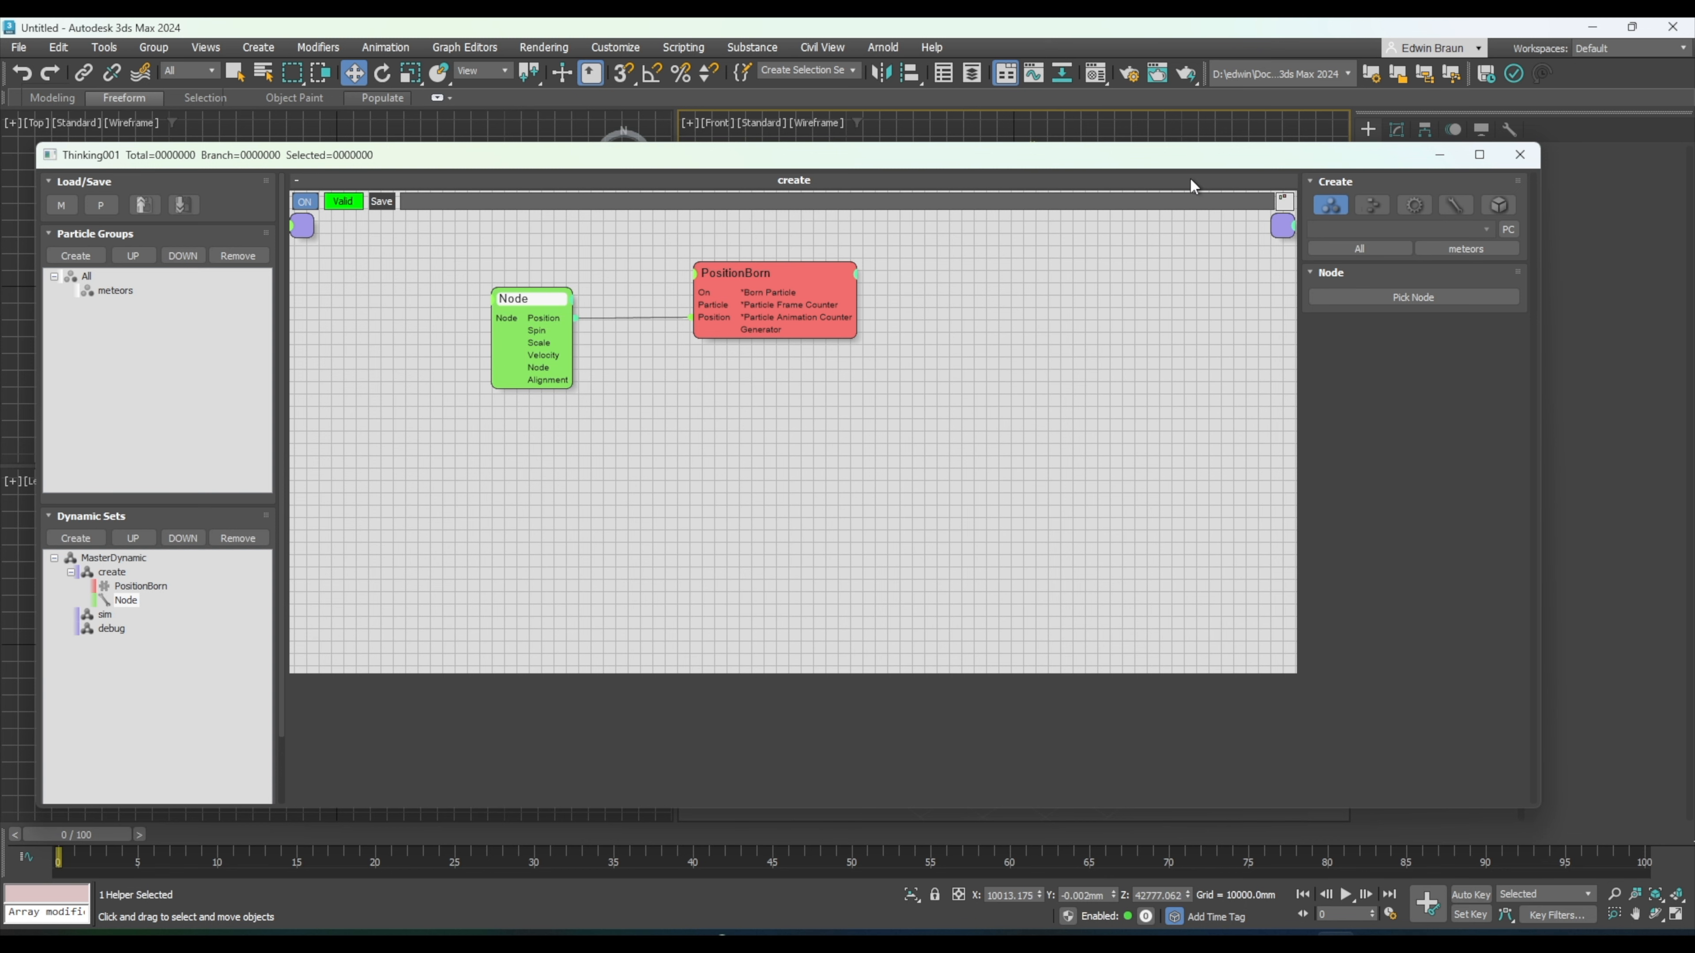
- Assign the Point001 helper from the Front viewport as the Node helper's source object, keeping the particle editor in view
{"action": "left_click_drag", "start_coordinate": [1225, 172], "coordinate": [438, 214]}
{"action": "left_click", "coordinate": [626, 339]}
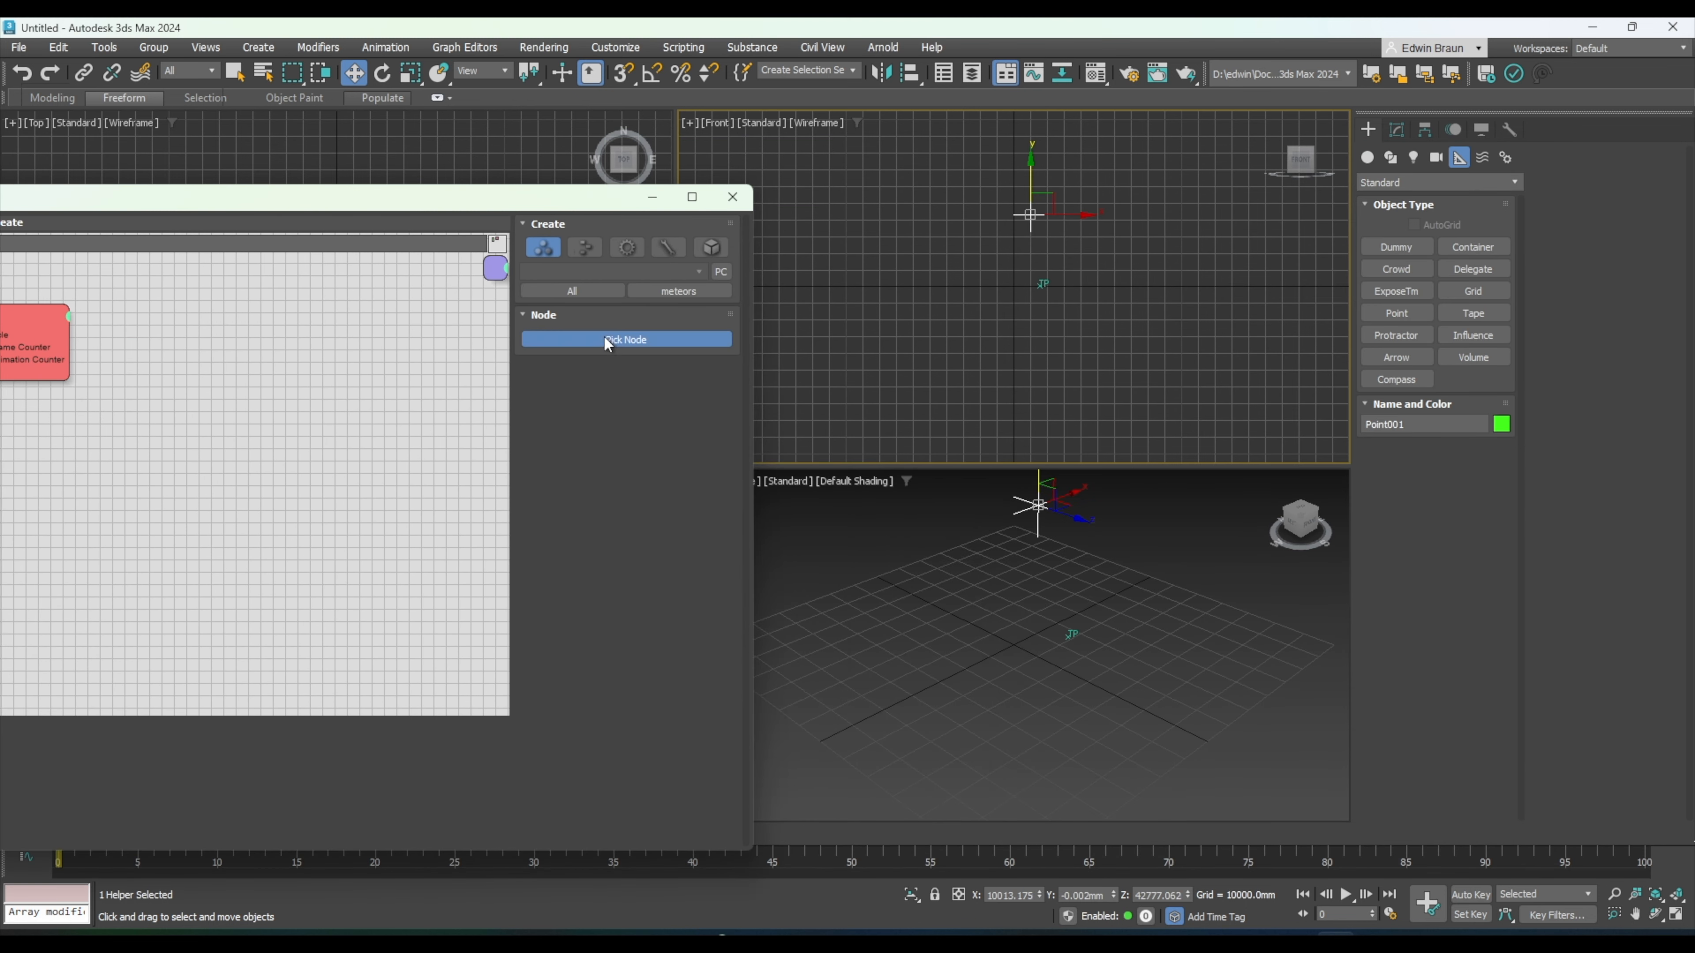
{"action": "left_click", "coordinate": [1029, 216]}
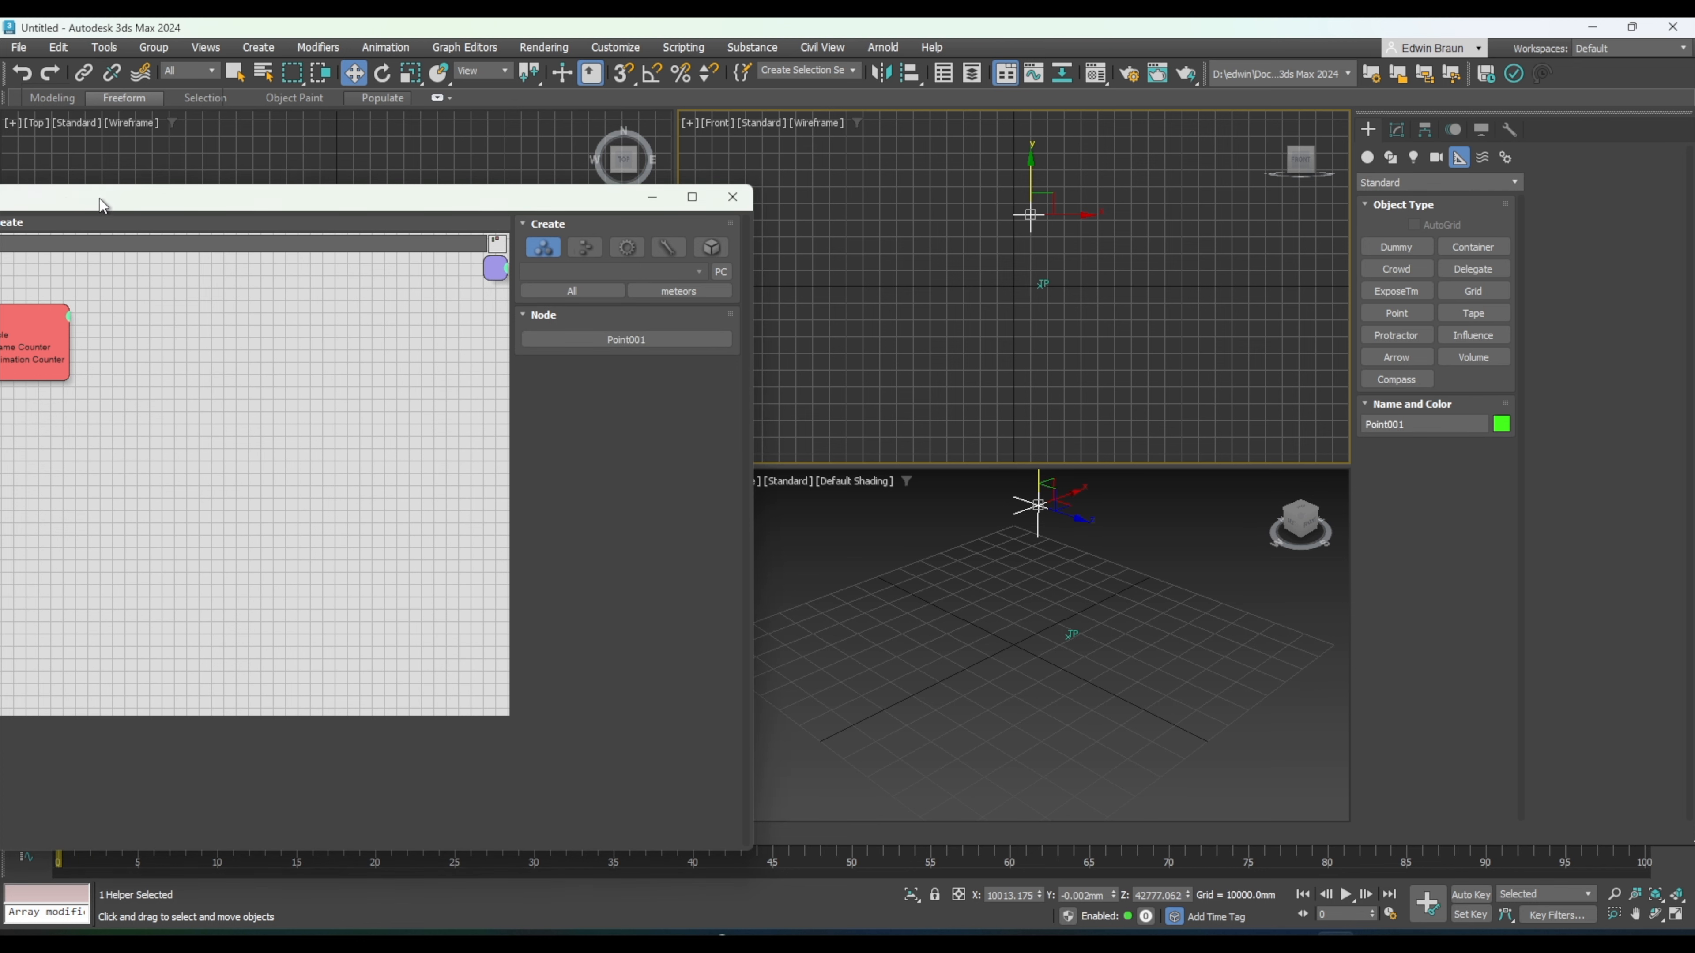
{"action": "left_click_drag", "start_coordinate": [100, 203], "coordinate": [902, 141]}
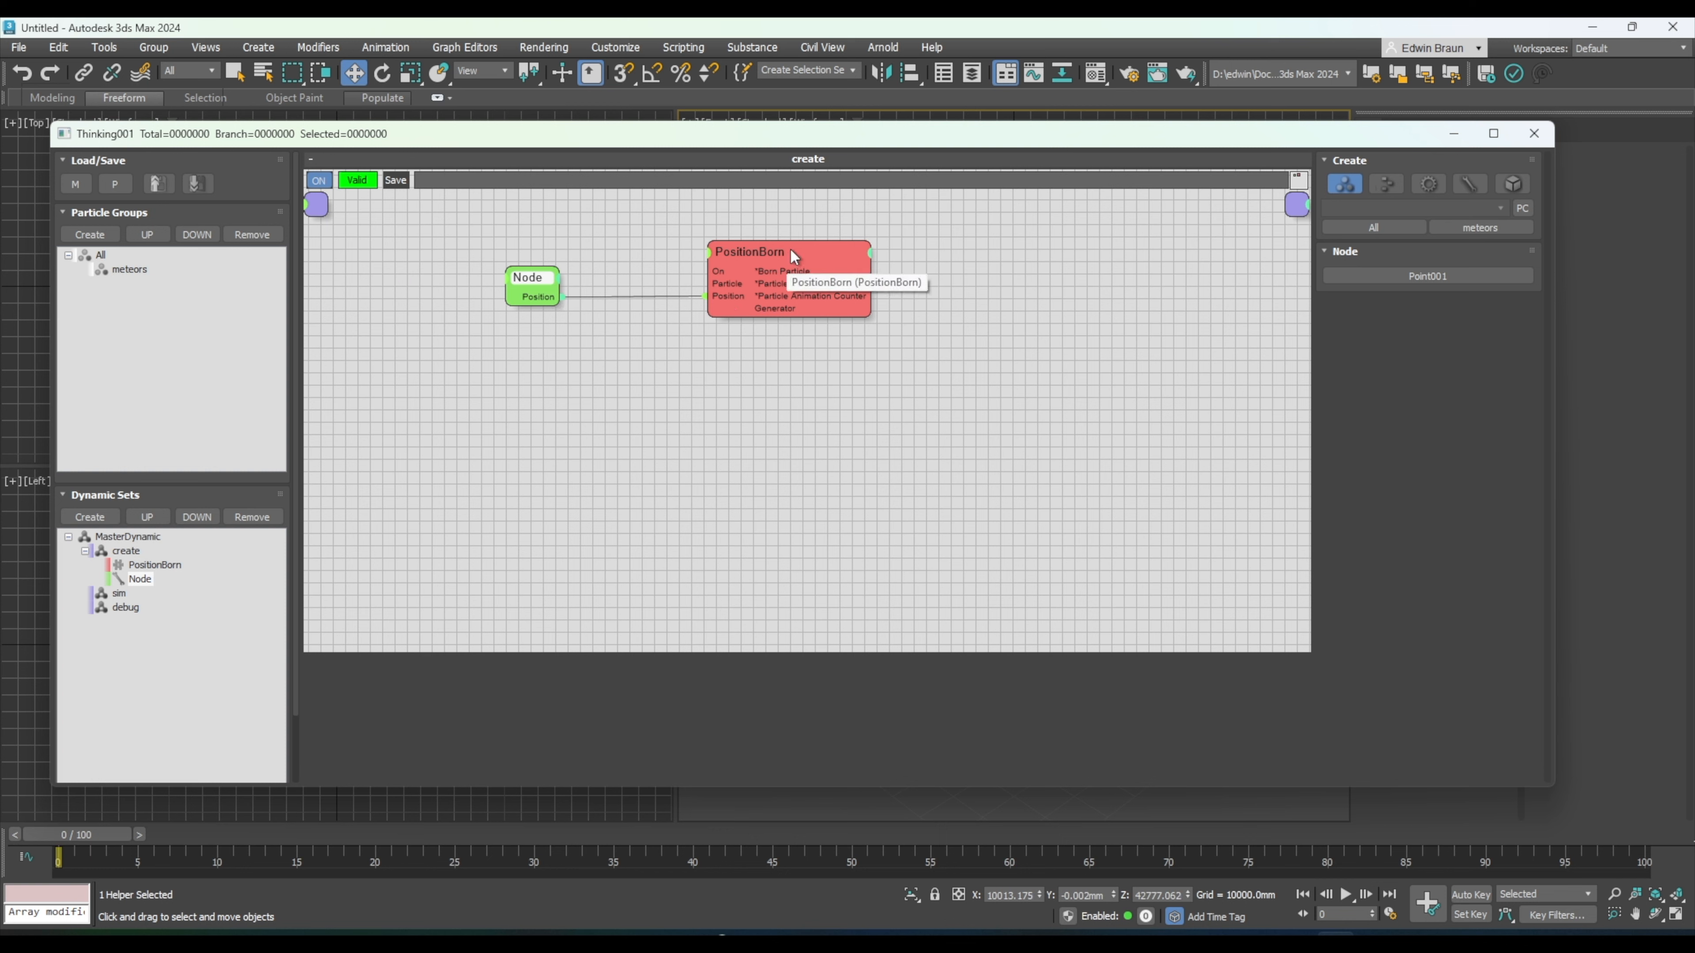
- Place PositionBorn closer to the Node helper and set its particle speed to 100000 mm
{"action": "left_click_drag", "start_coordinate": [793, 256], "coordinate": [730, 249]}
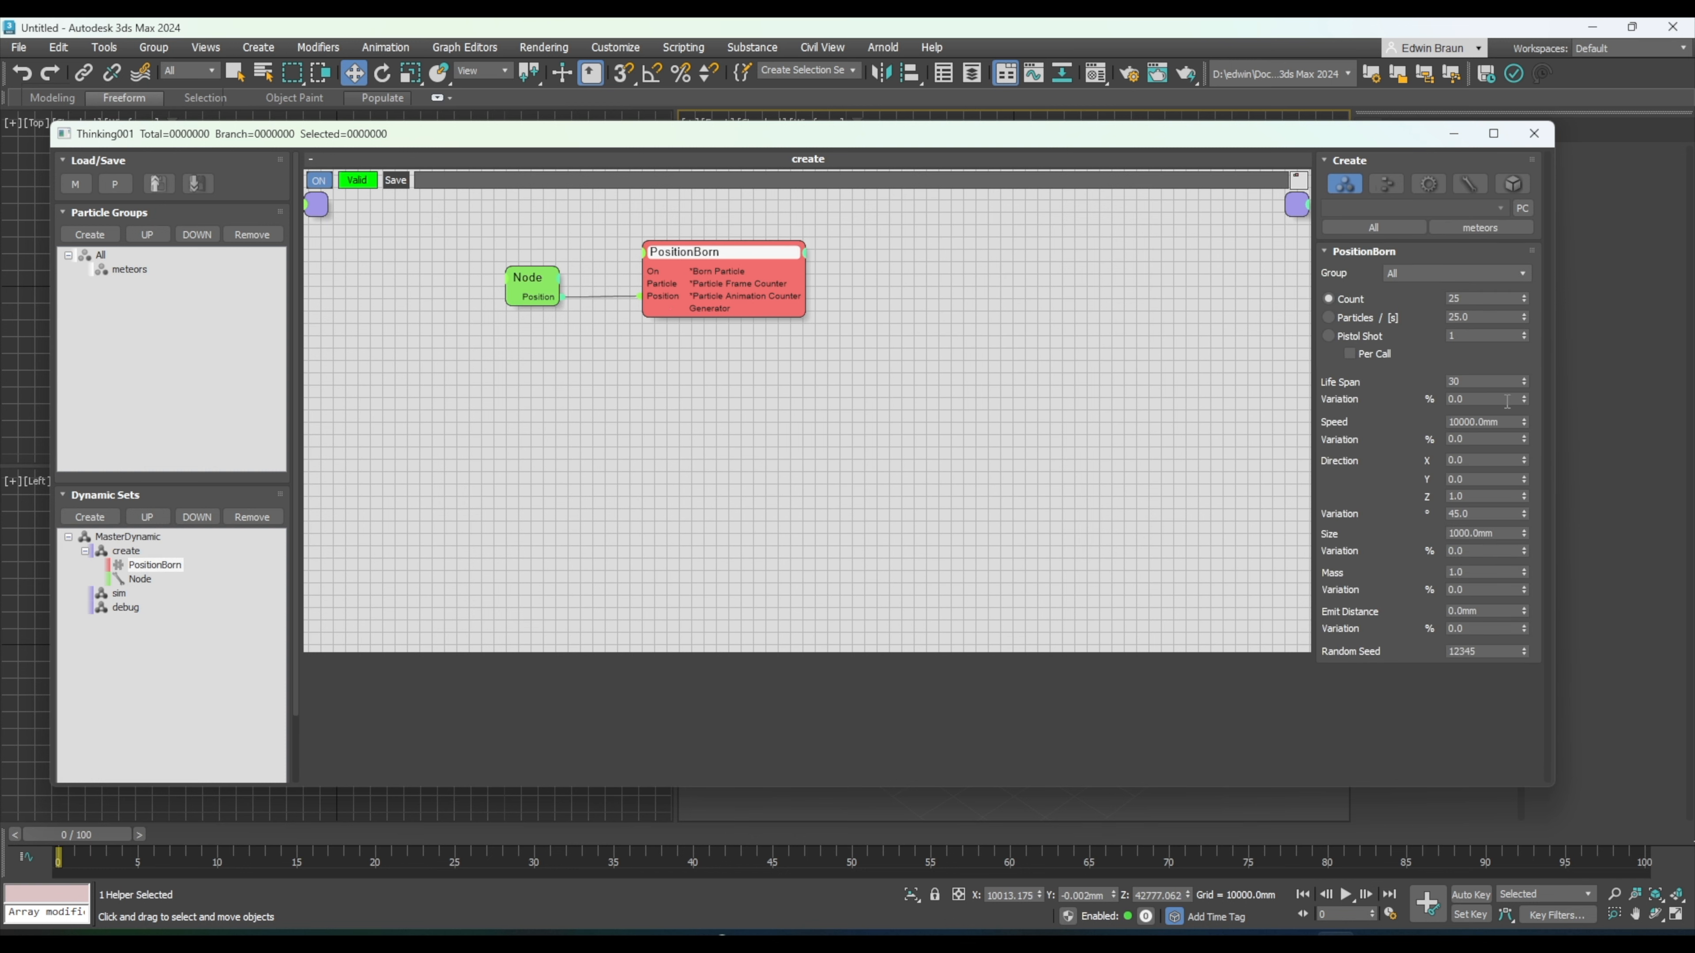
{"action": "left_click", "coordinate": [1456, 421]}
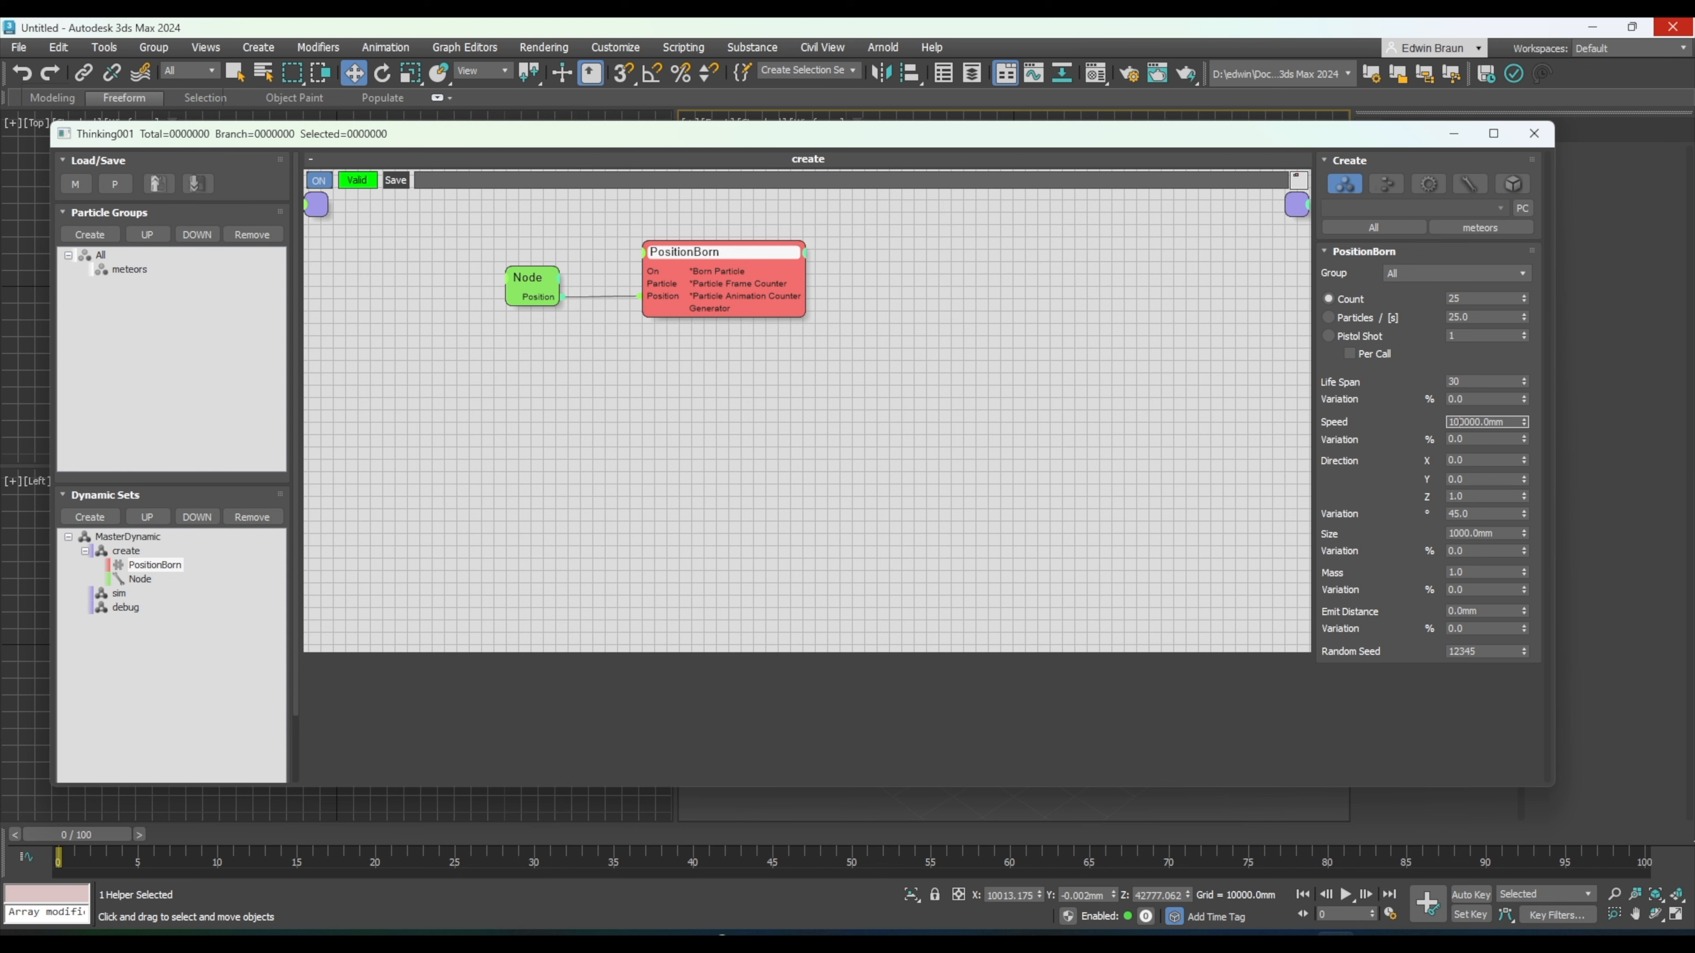
{"action": "type", "text": "100000"}
{"action": "key", "text": "Return"}
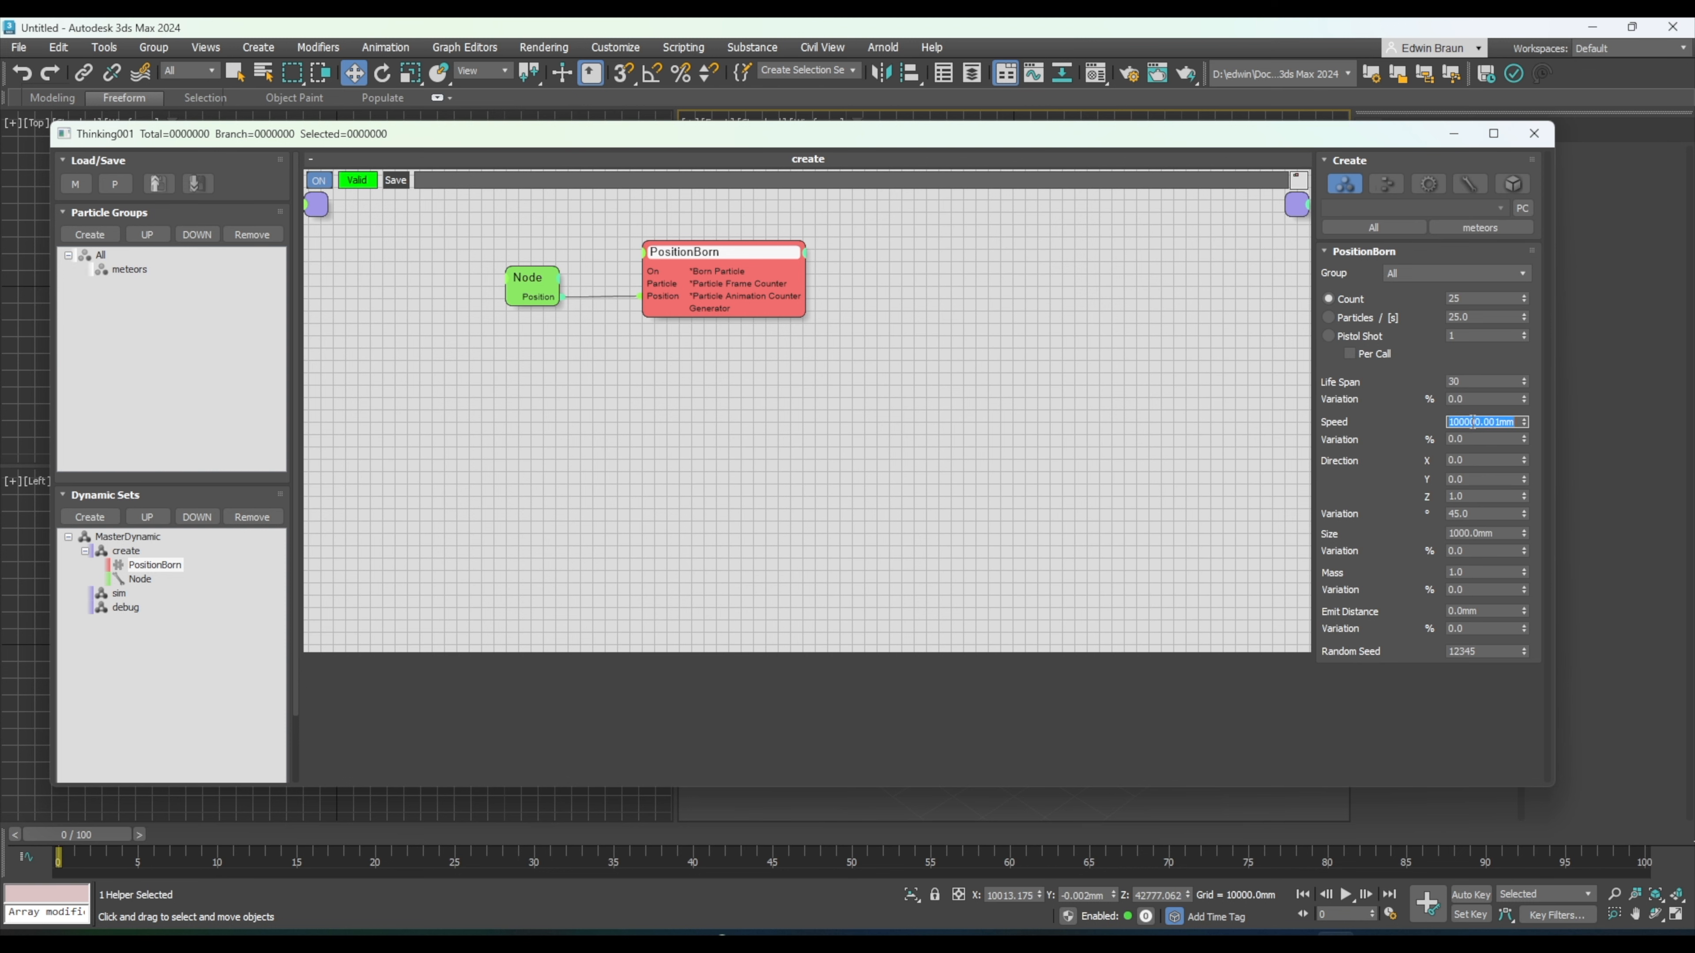
- Clear the particle editor away from the viewports and scrub the timeline to frame 17 to check the particle emission
{"action": "left_click_drag", "start_coordinate": [1061, 142], "coordinate": [370, 167]}
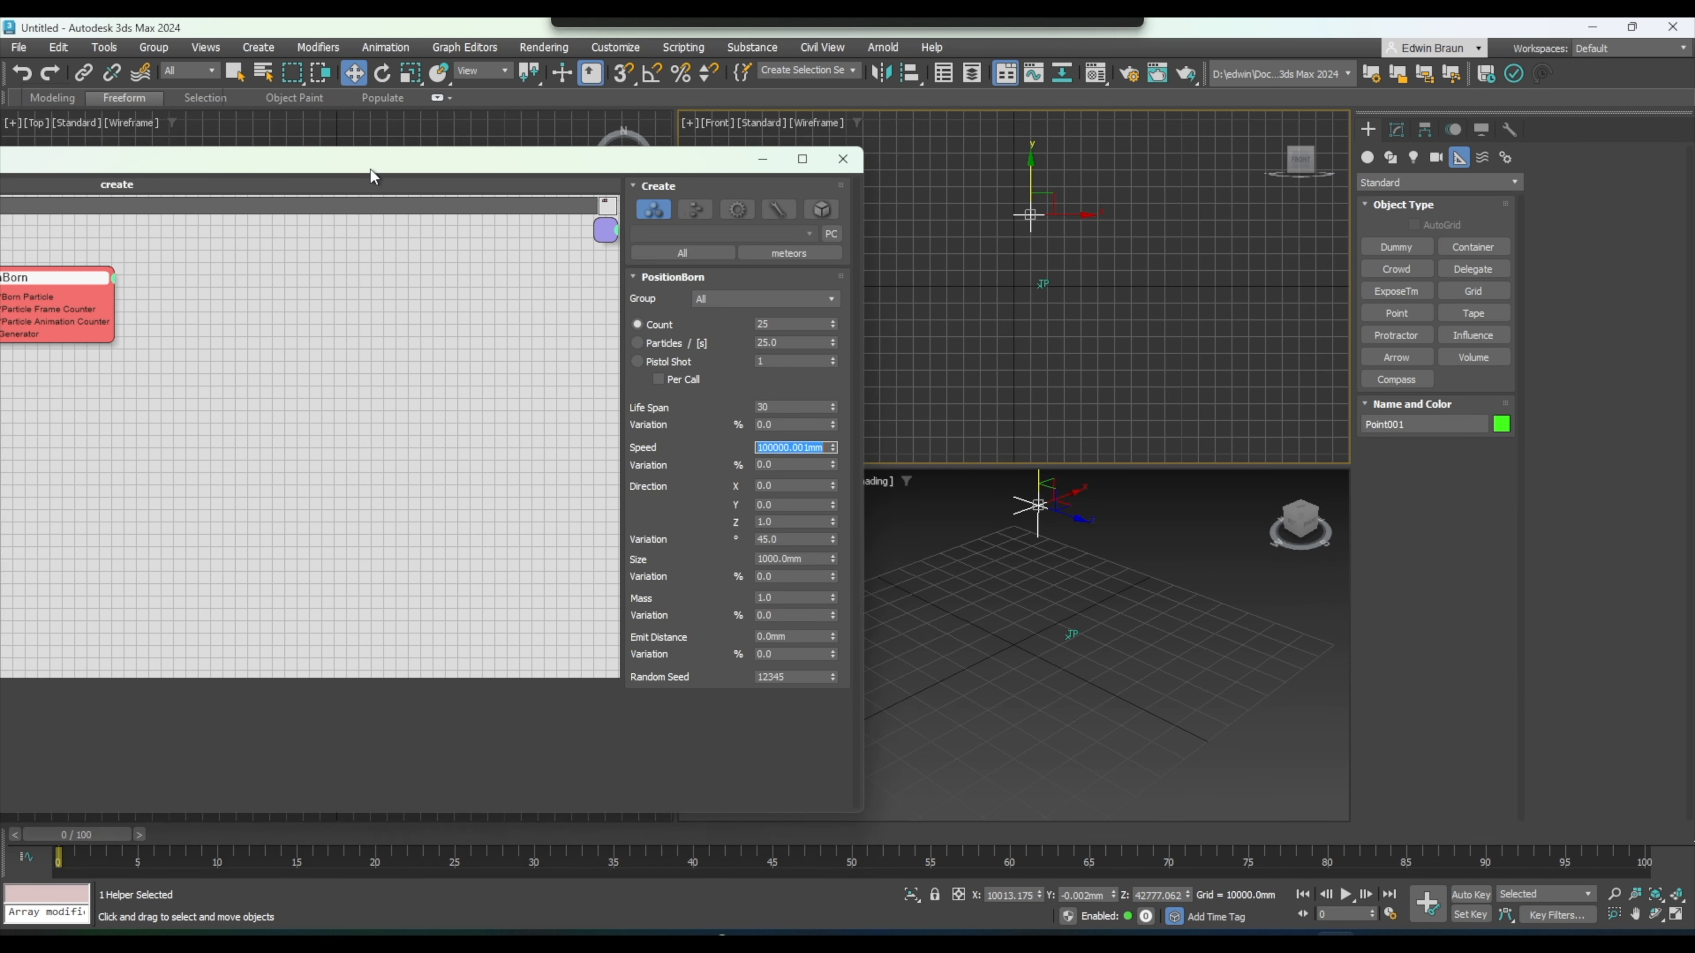
{"action": "left_click_drag", "start_coordinate": [108, 839], "coordinate": [383, 819]}
{"action": "key", "text": "w"}
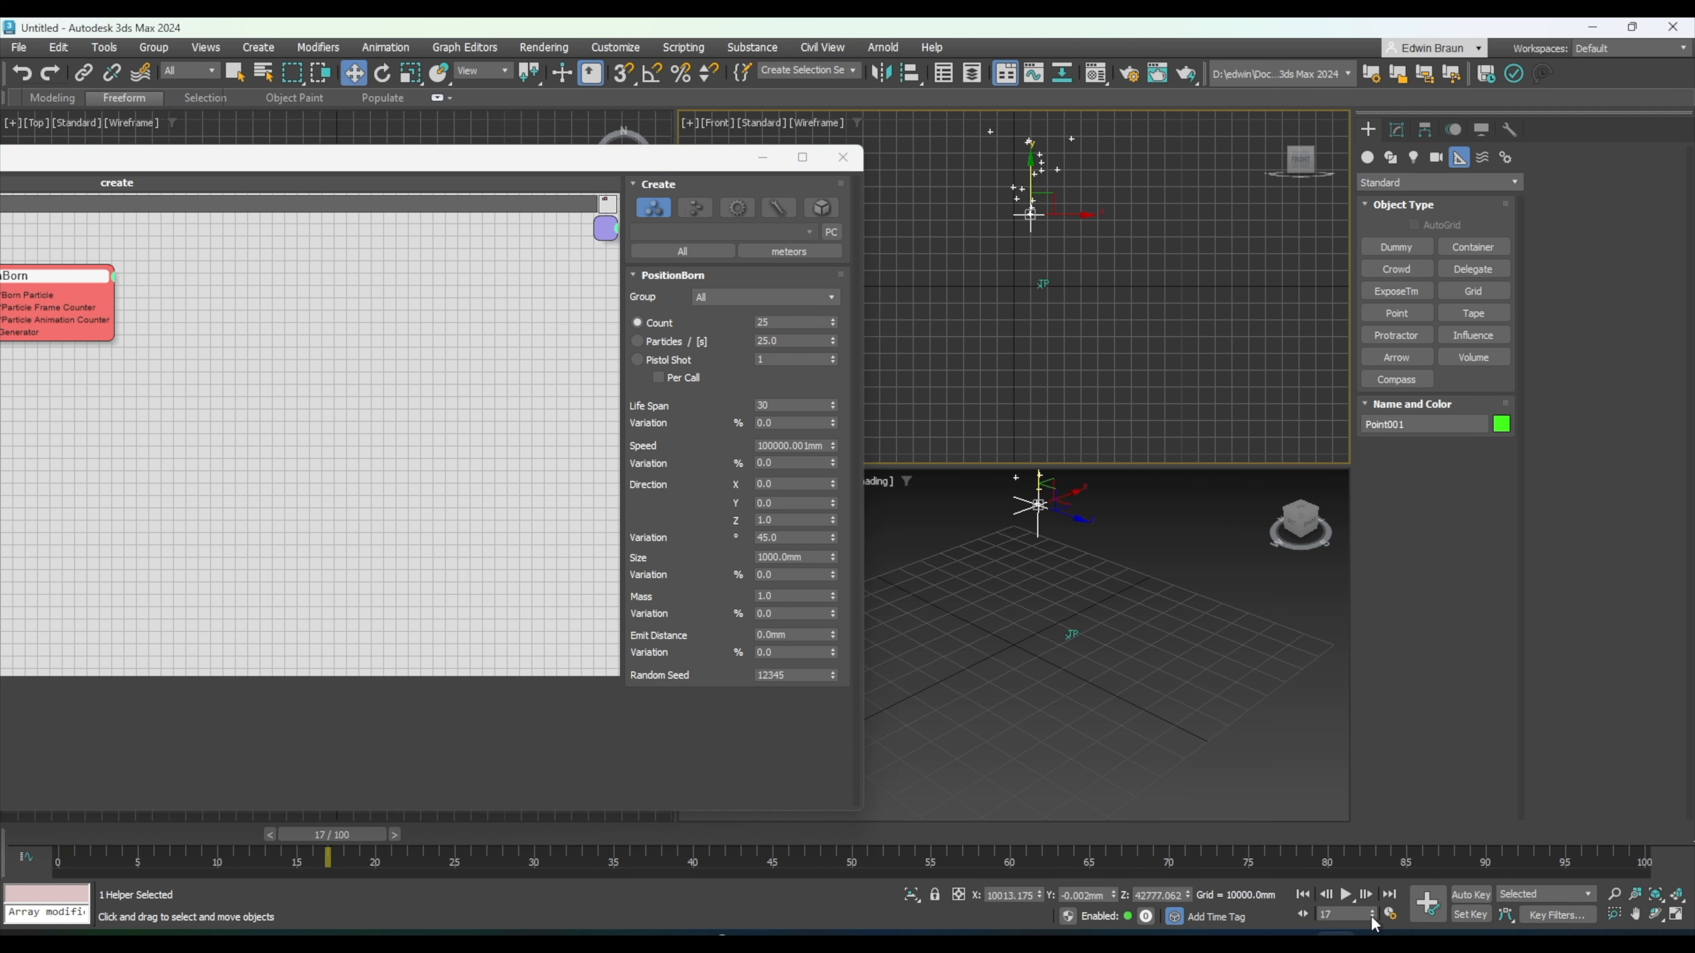
- Disable real-time playback in the time configuration
{"action": "right_click", "coordinate": [1348, 897]}
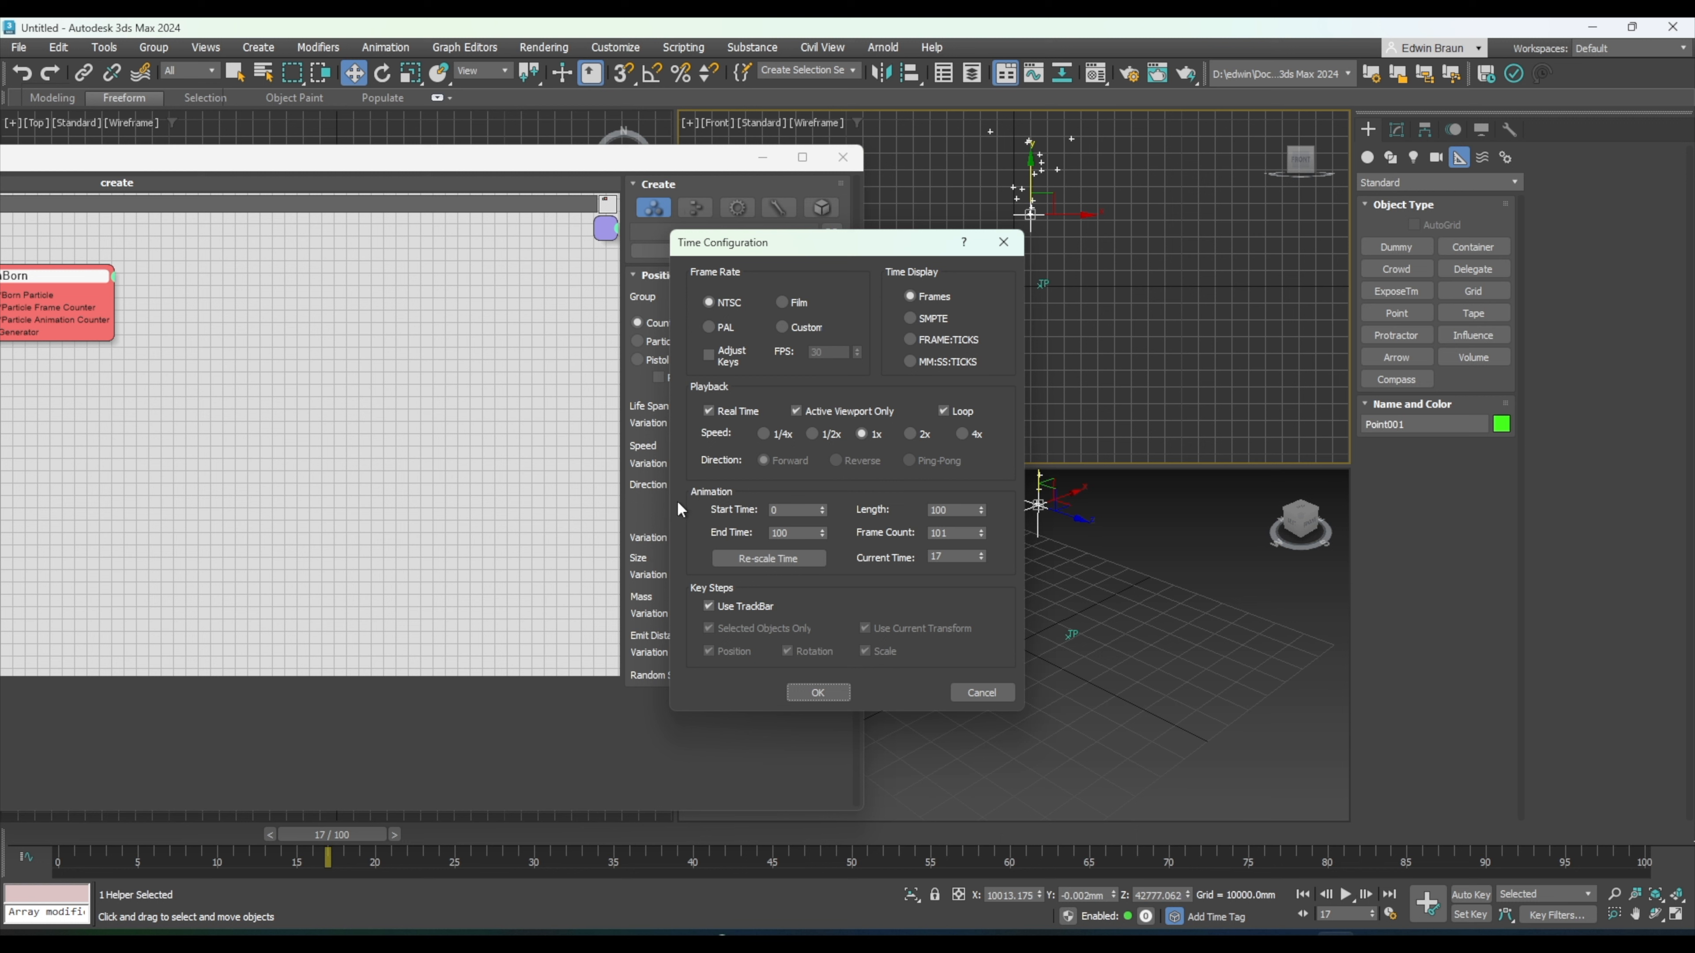
{"action": "left_click", "coordinate": [711, 411]}
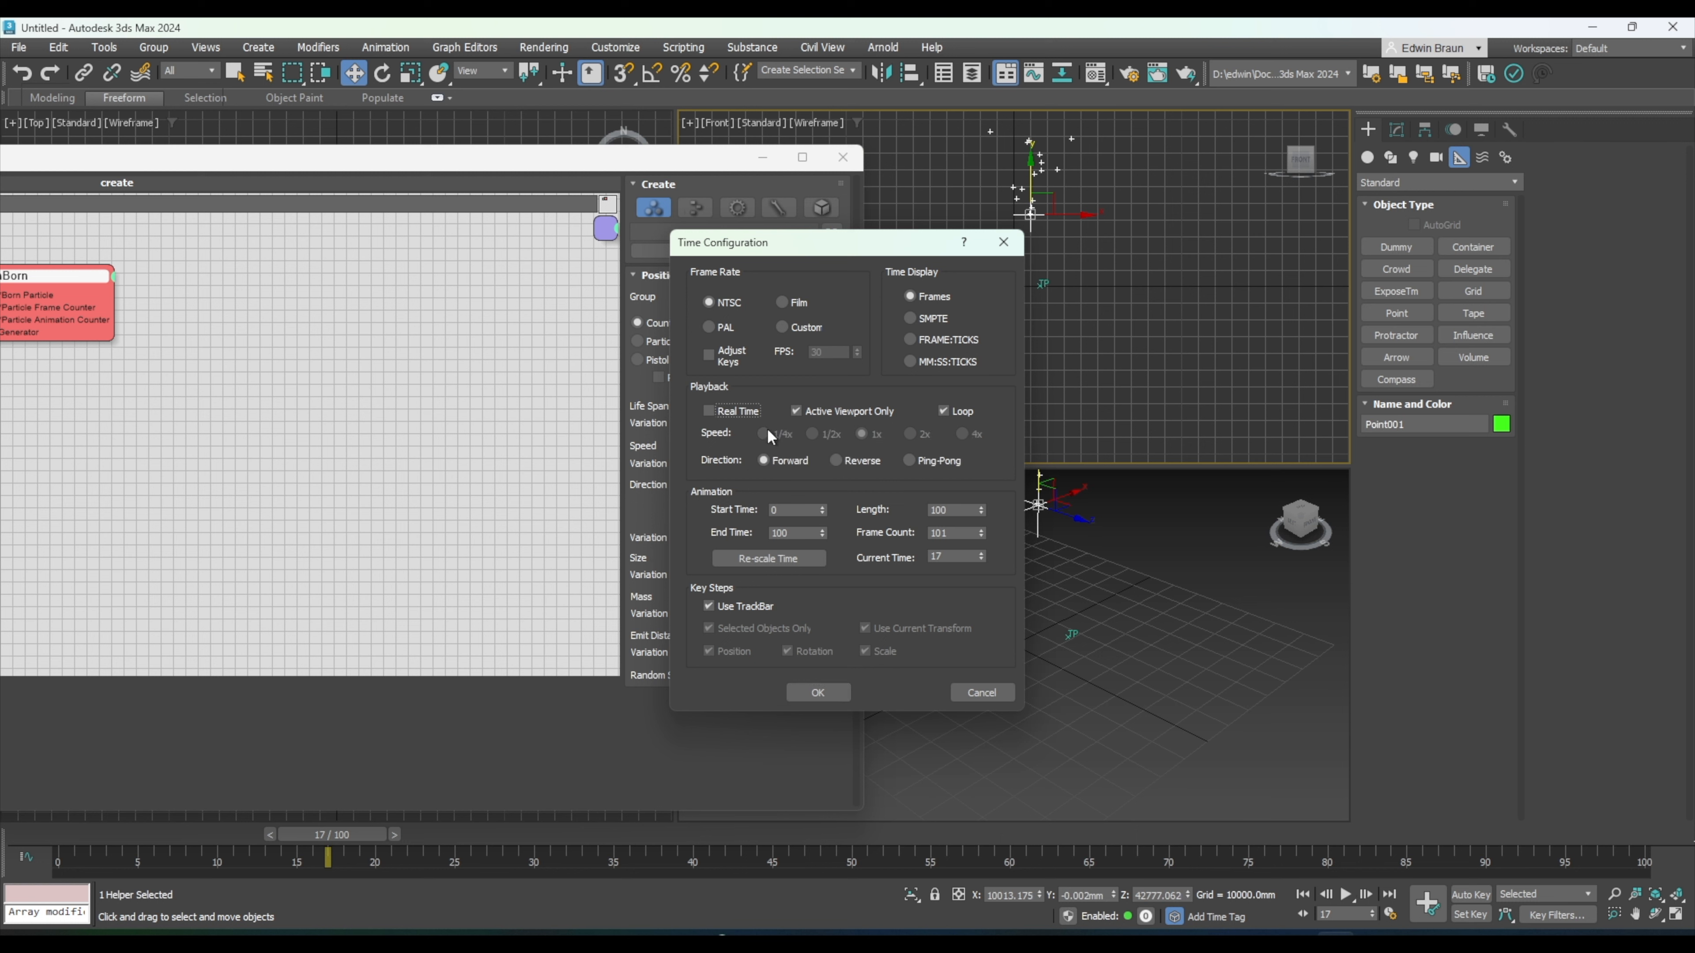
{"action": "left_click", "coordinate": [828, 692]}
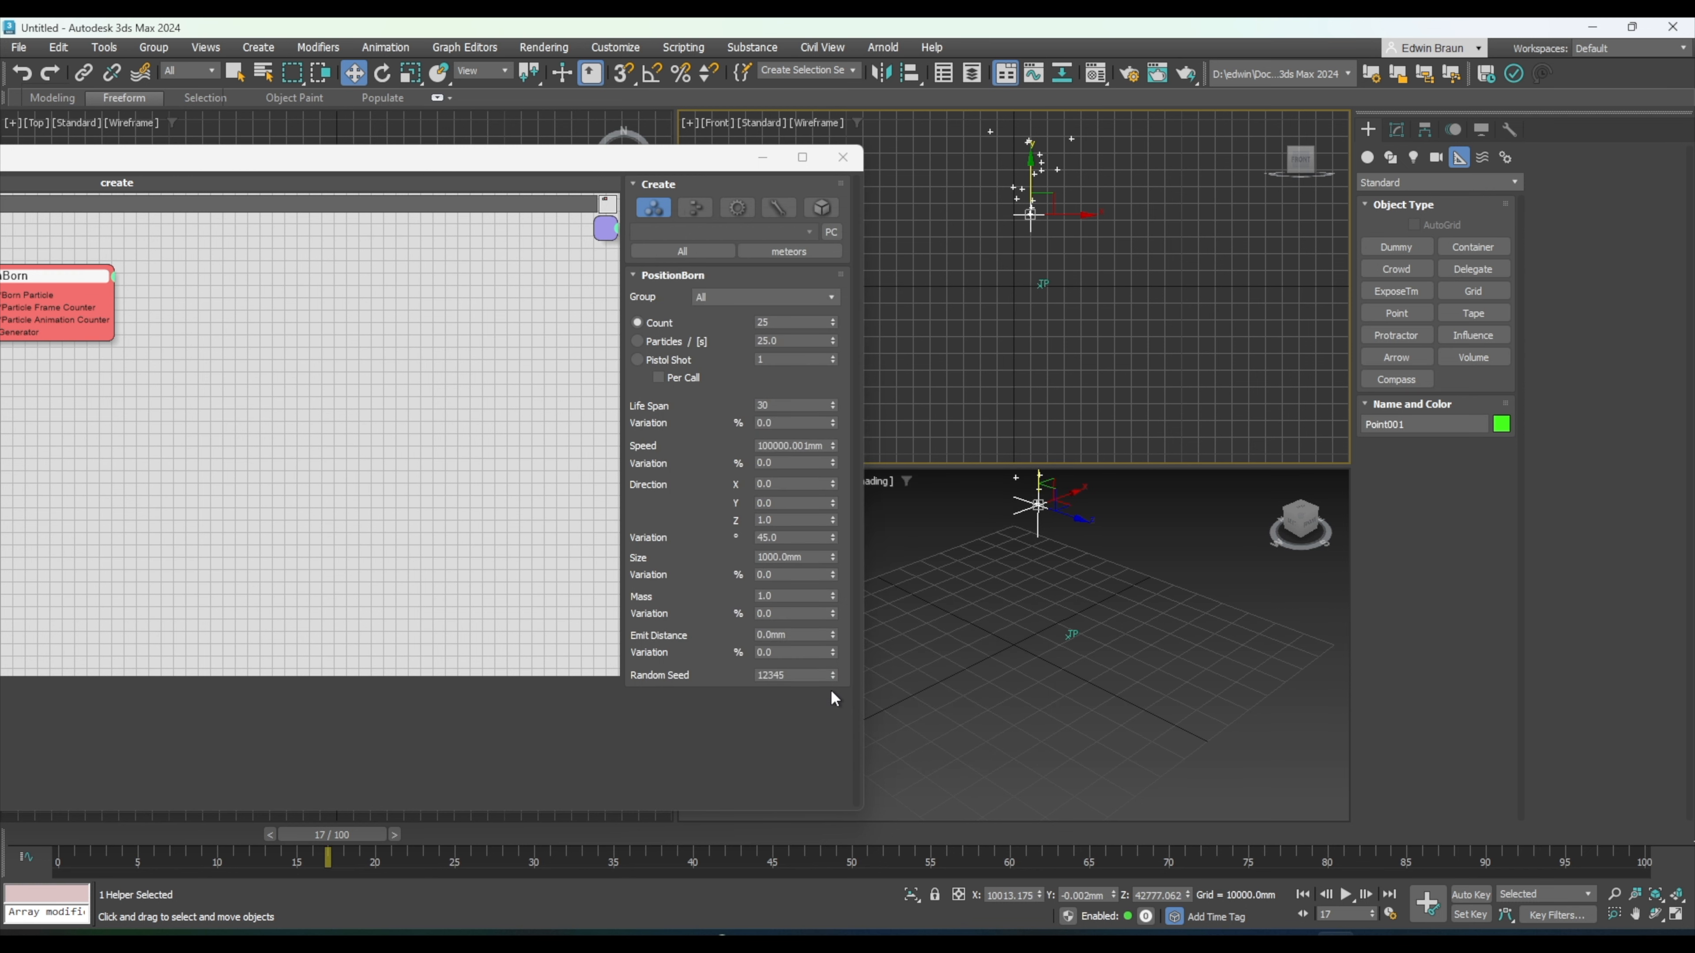
- Set PositionBorn's life span to 100 and its Z direction to -1 so the particles are emitted downward
{"action": "double_click", "coordinate": [795, 403]}
{"action": "type", "text": "100"}
{"action": "key", "text": "Return"}
{"action": "left_click_drag", "start_coordinate": [125, 172], "coordinate": [199, 179]}
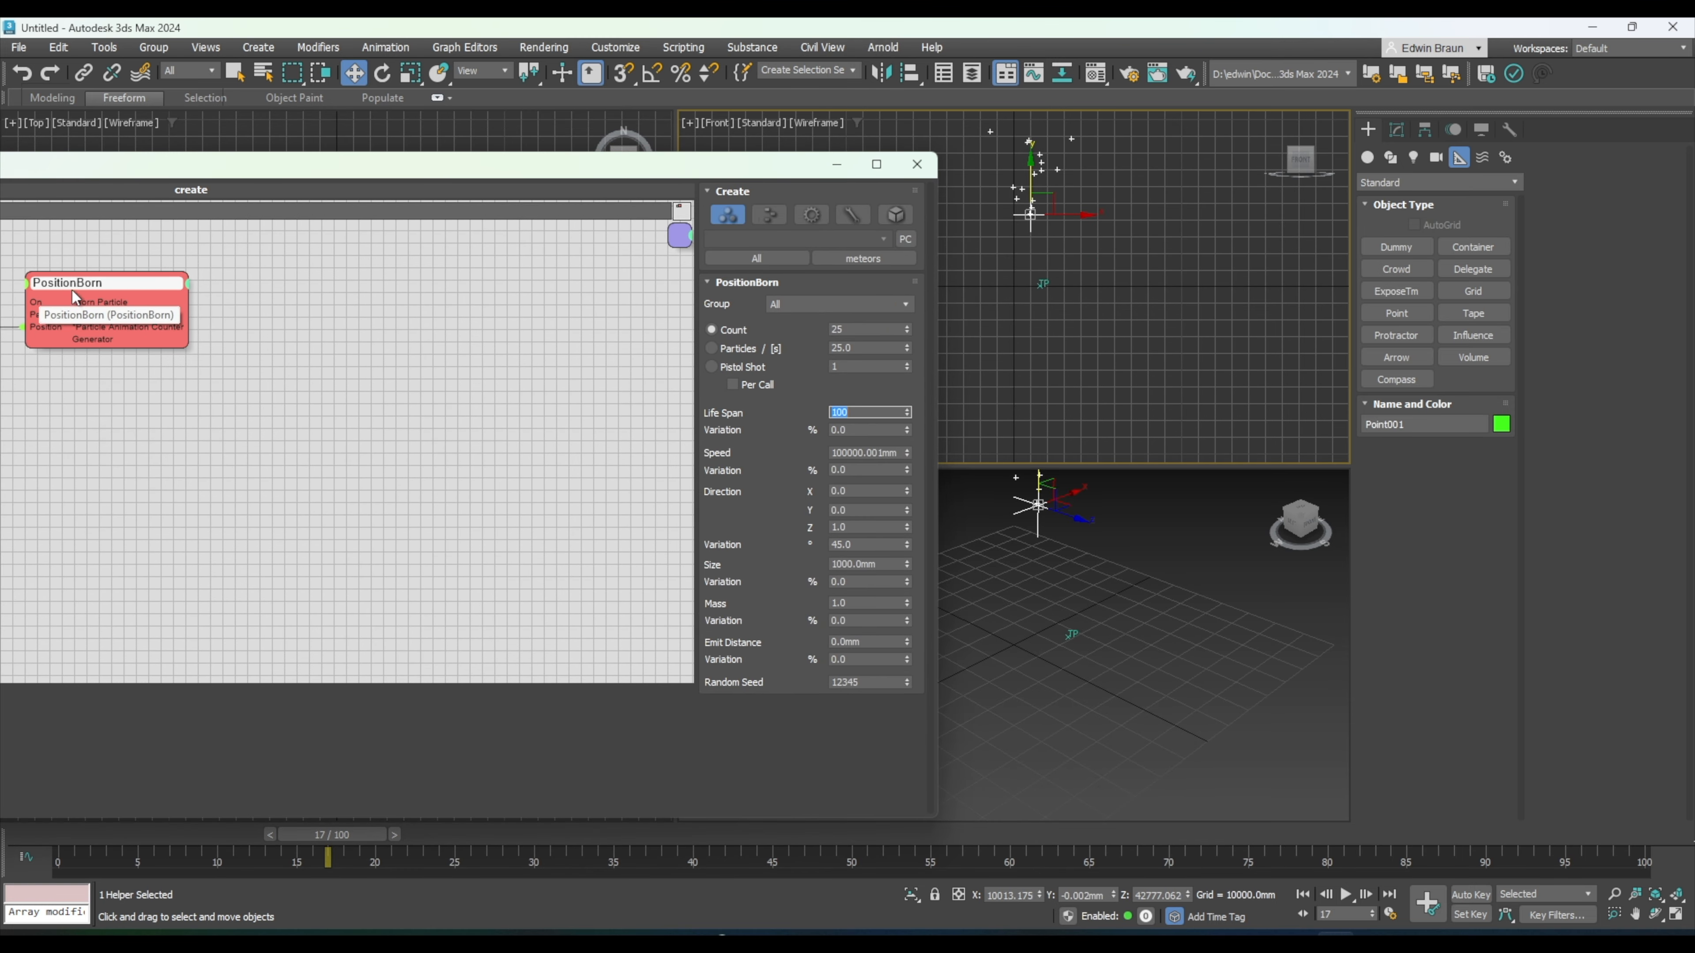
{"action": "left_click", "coordinate": [861, 526]}
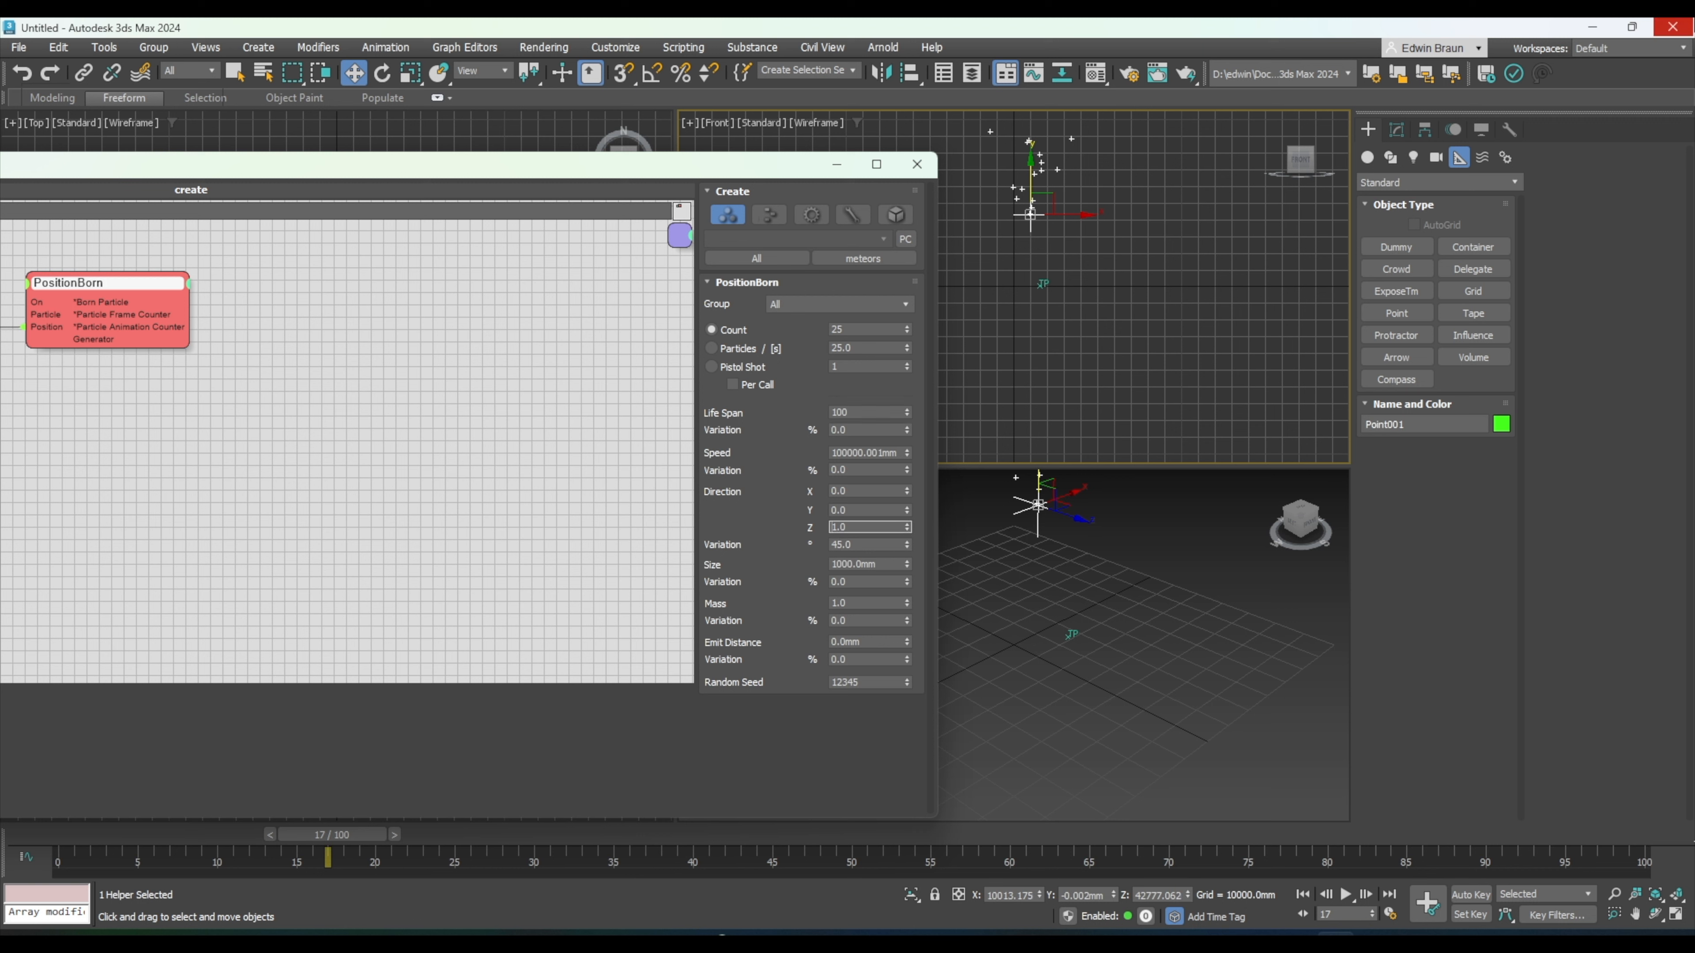
{"action": "type", "text": "-"}
{"action": "key", "text": "Return"}
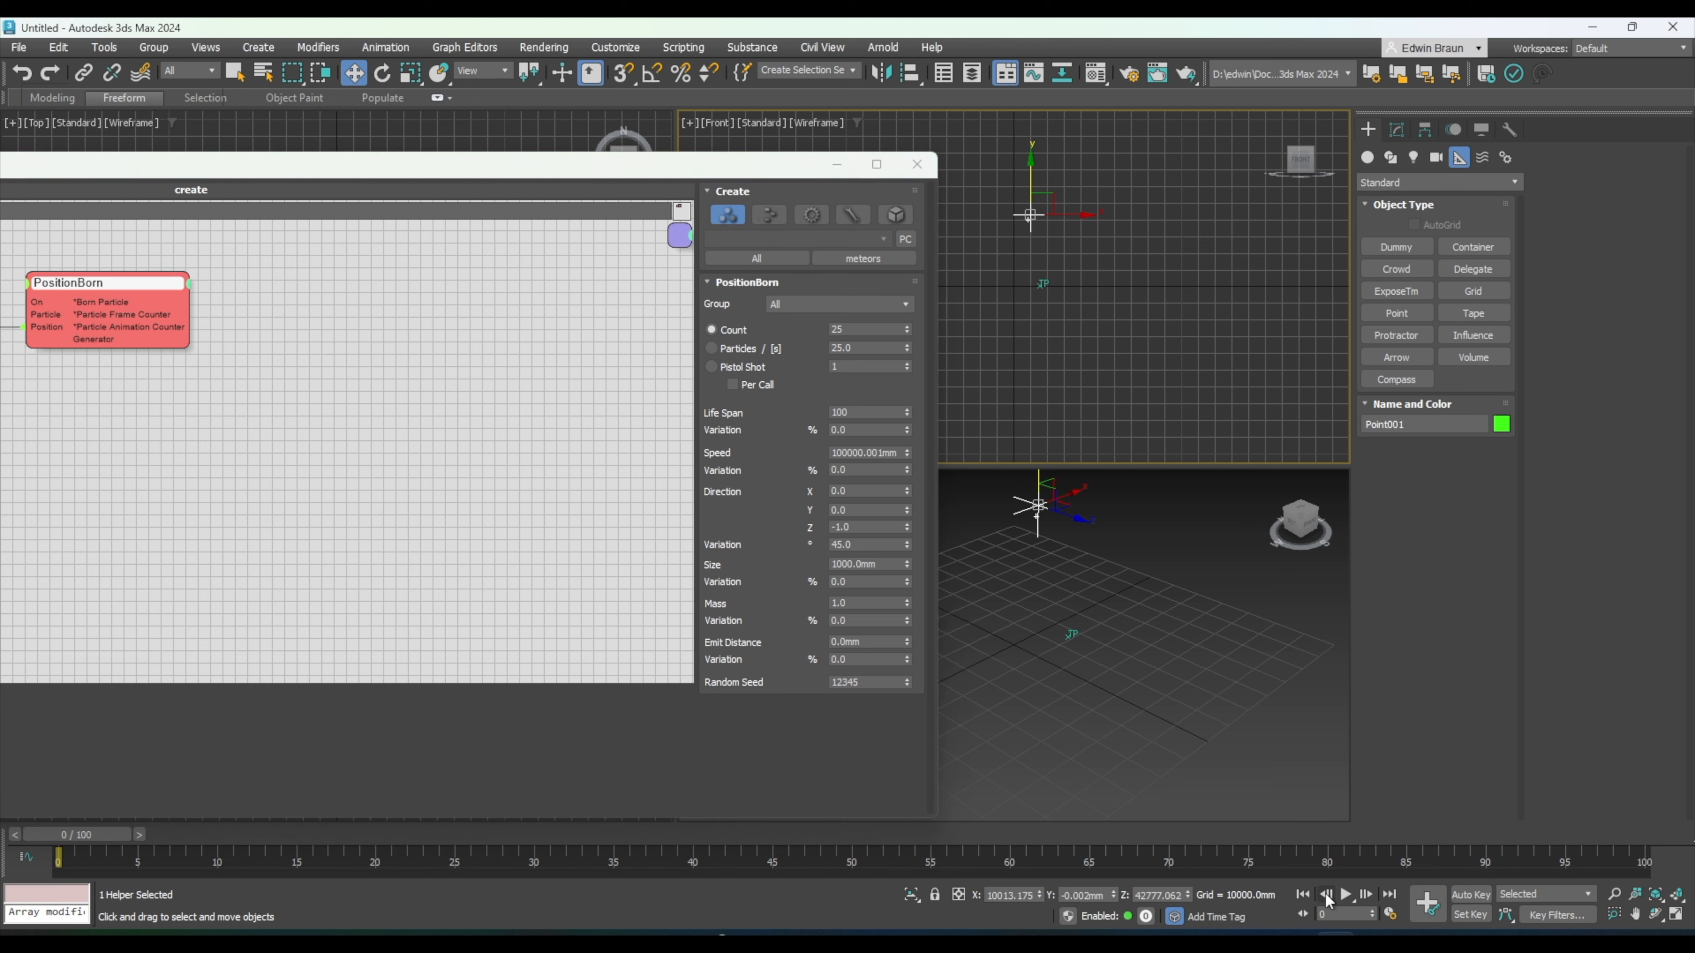
- Play the animation and check the falling particles in the Front and perspective viewports
{"action": "left_click", "coordinate": [1346, 894]}
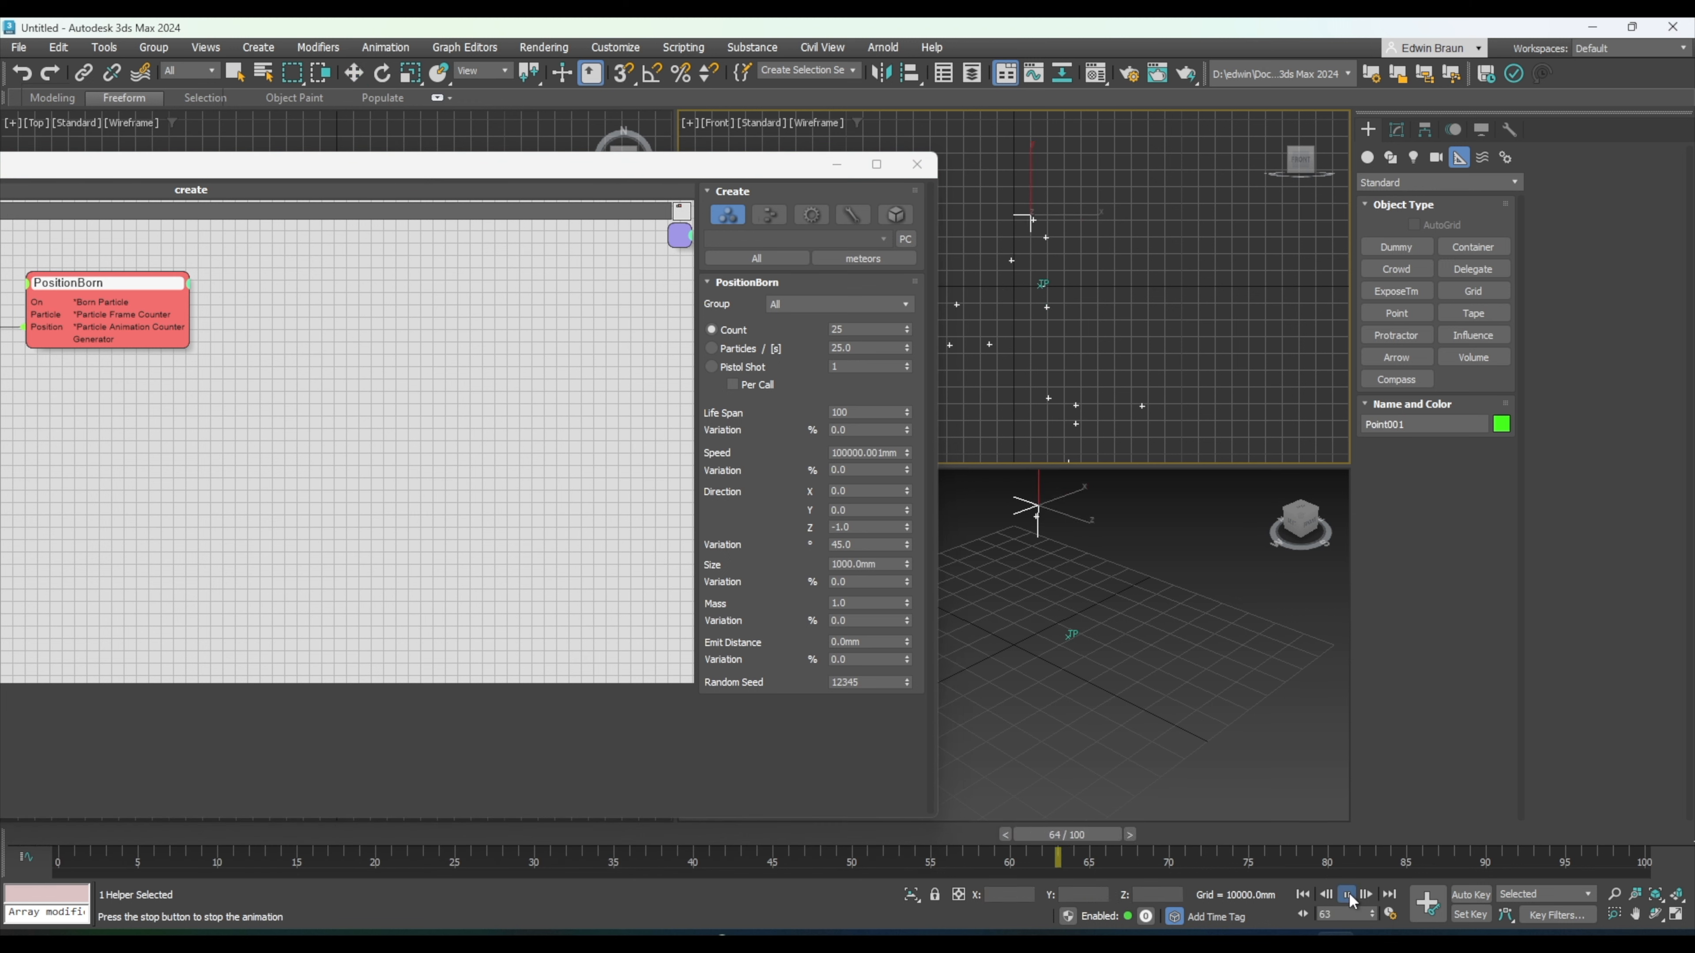
{"action": "left_click", "coordinate": [1348, 896]}
{"action": "right_click", "coordinate": [1139, 587]}
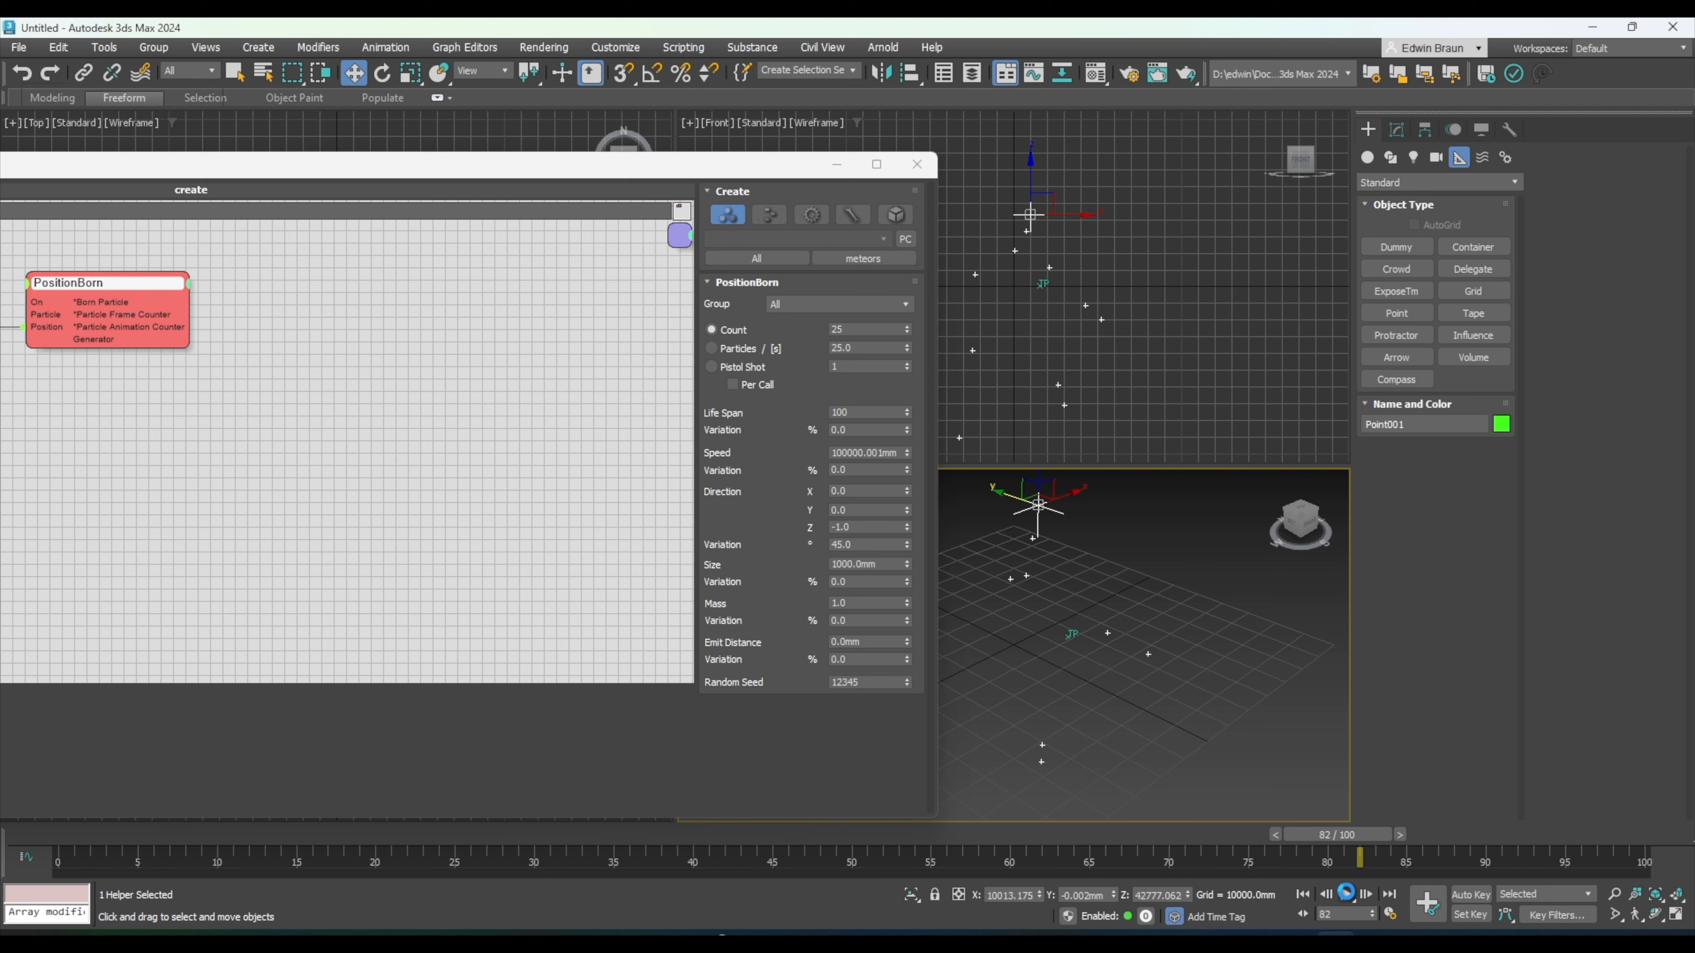
- Set the animation end time to frame 400 and play the particle simulation from the start
{"action": "right_click", "coordinate": [1346, 895]}
{"action": "left_click", "coordinate": [815, 532]}
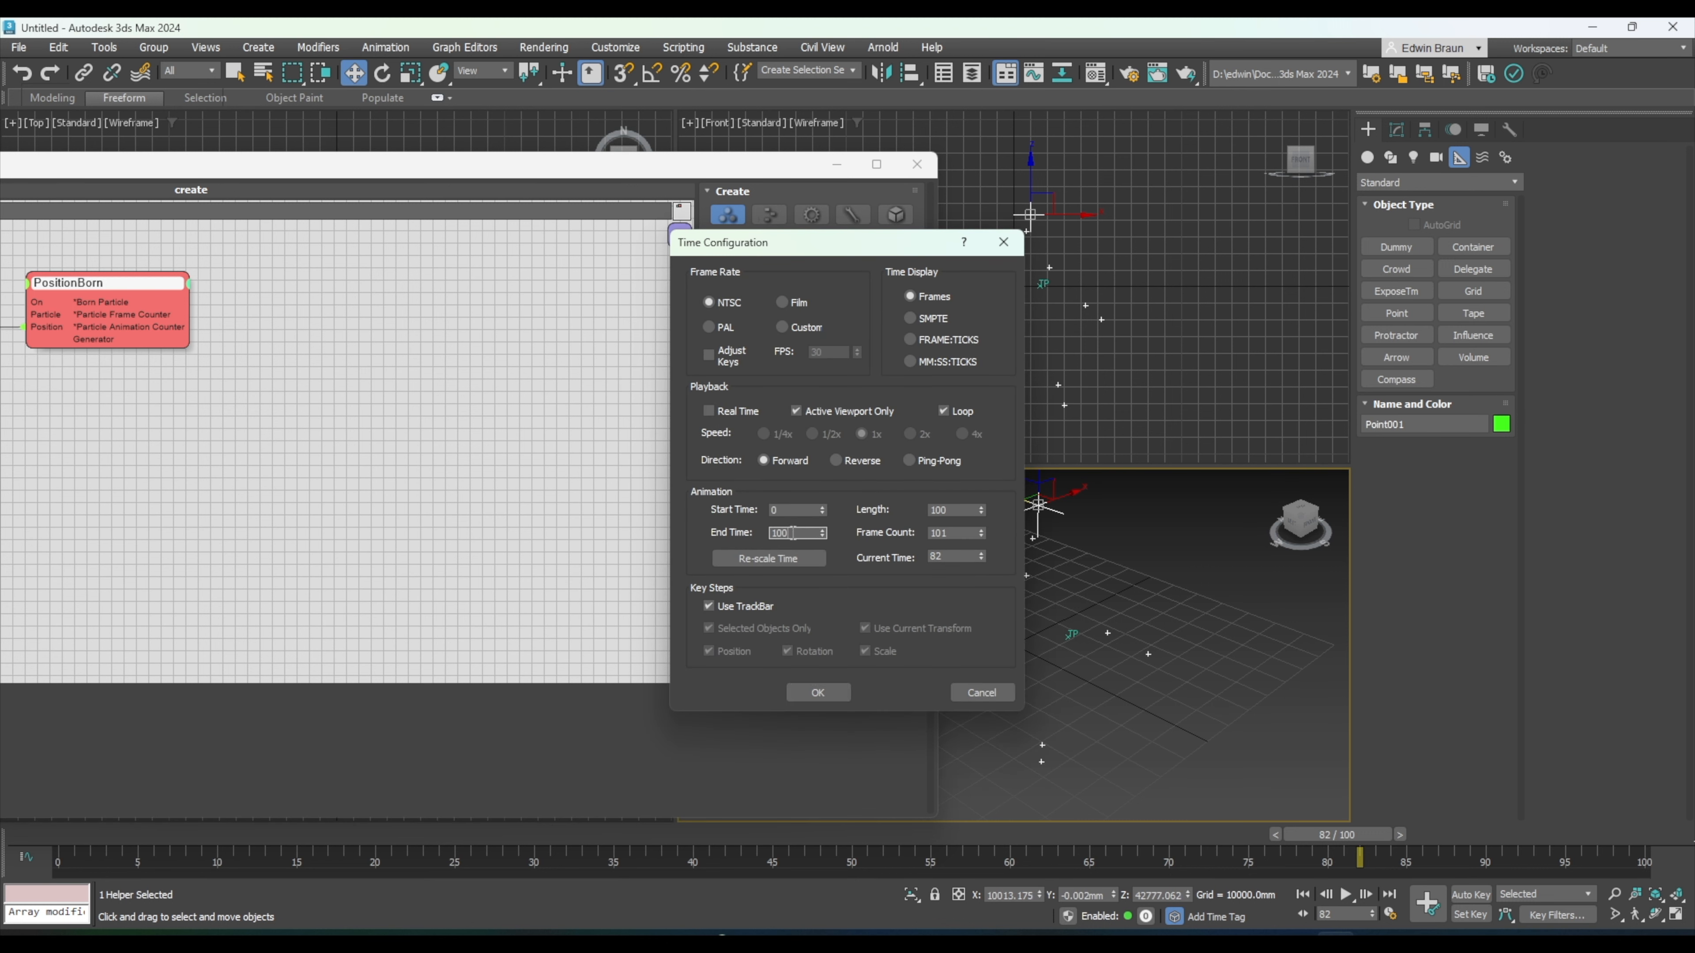
{"action": "double_click", "coordinate": [794, 532]}
{"action": "type", "text": "400"}
{"action": "key", "text": "Return"}
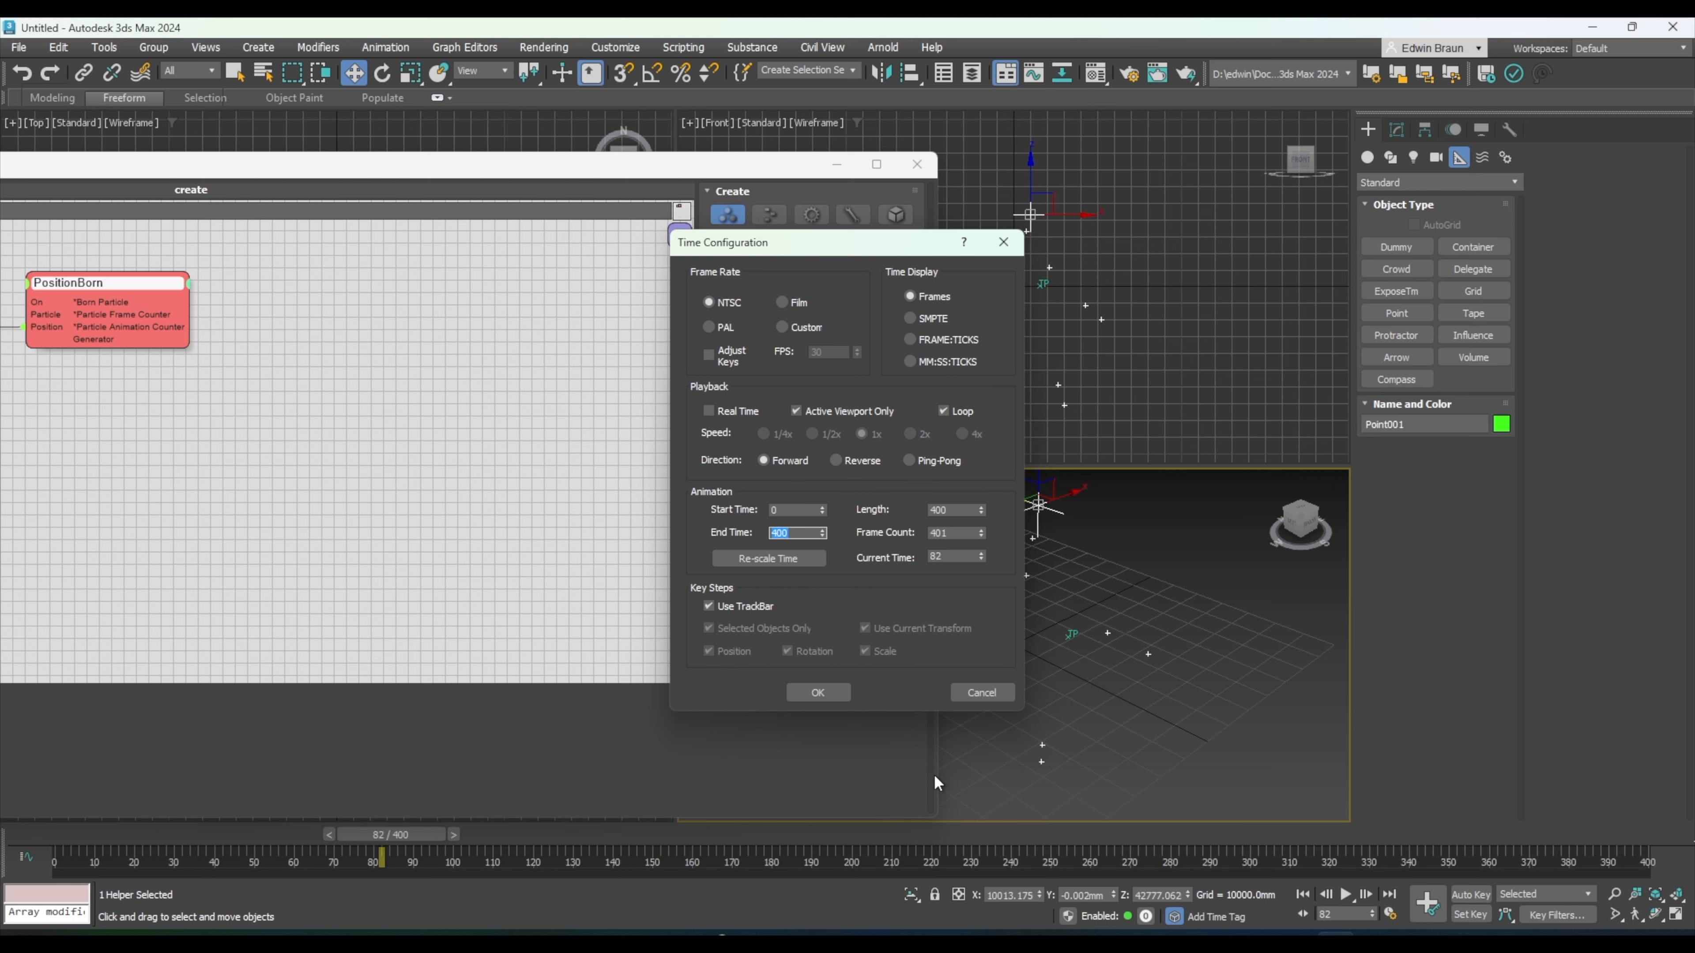
{"action": "left_click", "coordinate": [834, 696]}
{"action": "left_click", "coordinate": [1304, 894]}
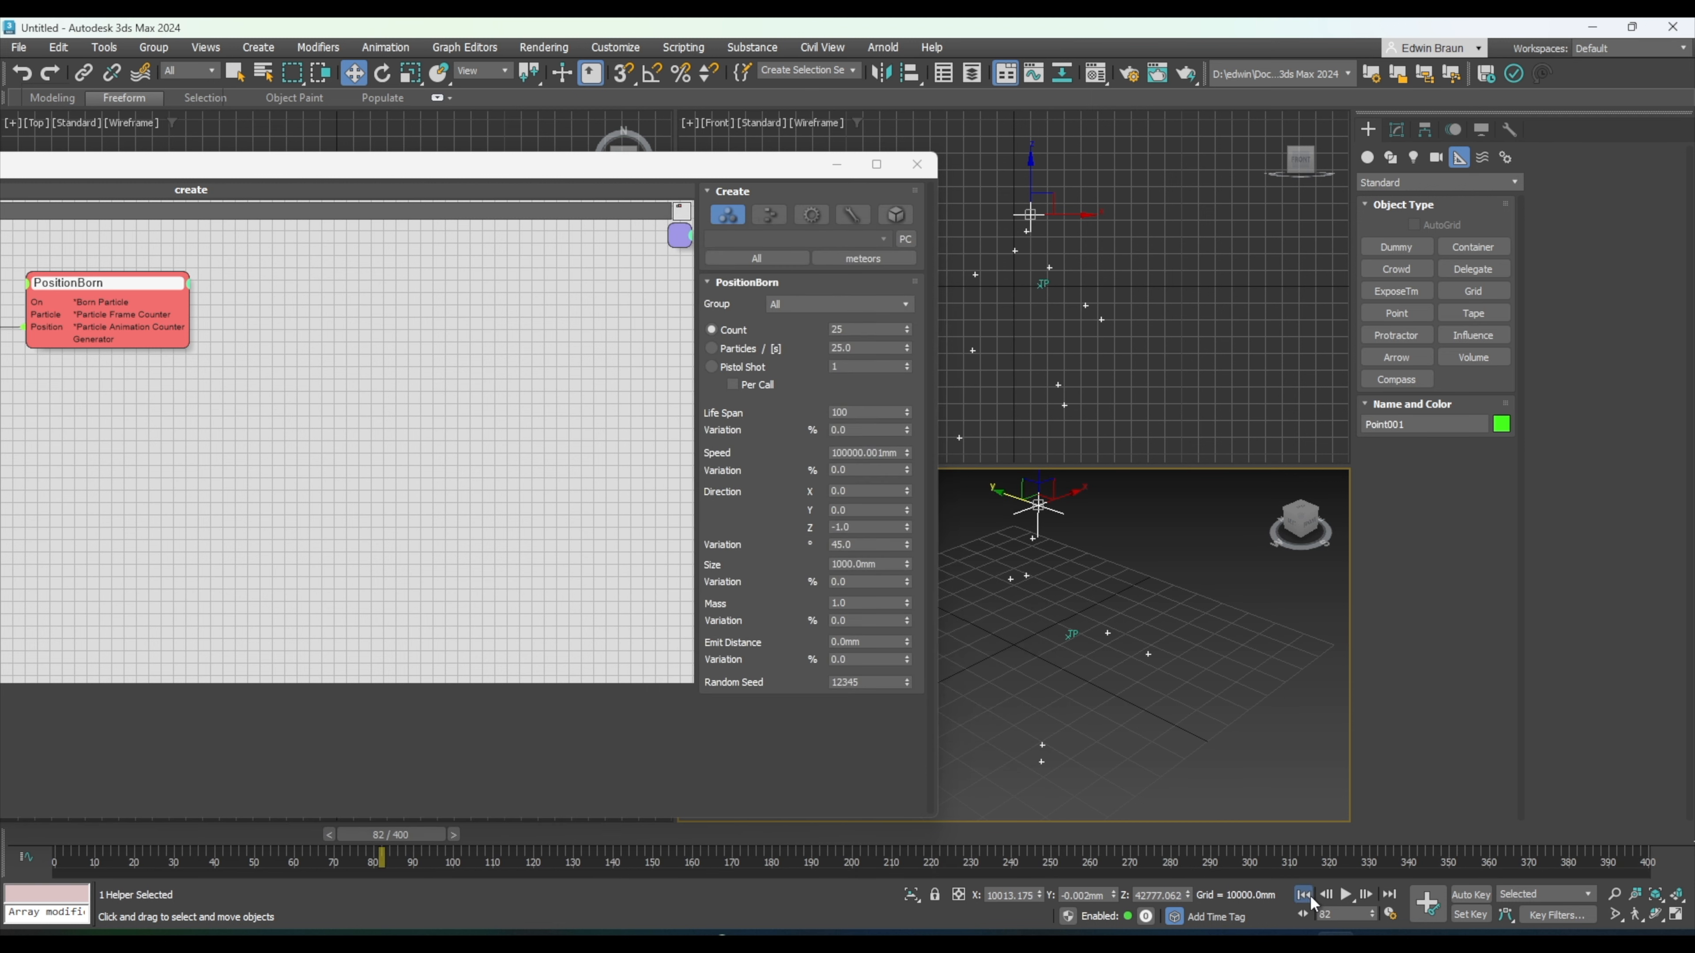
{"action": "left_click", "coordinate": [1346, 895]}
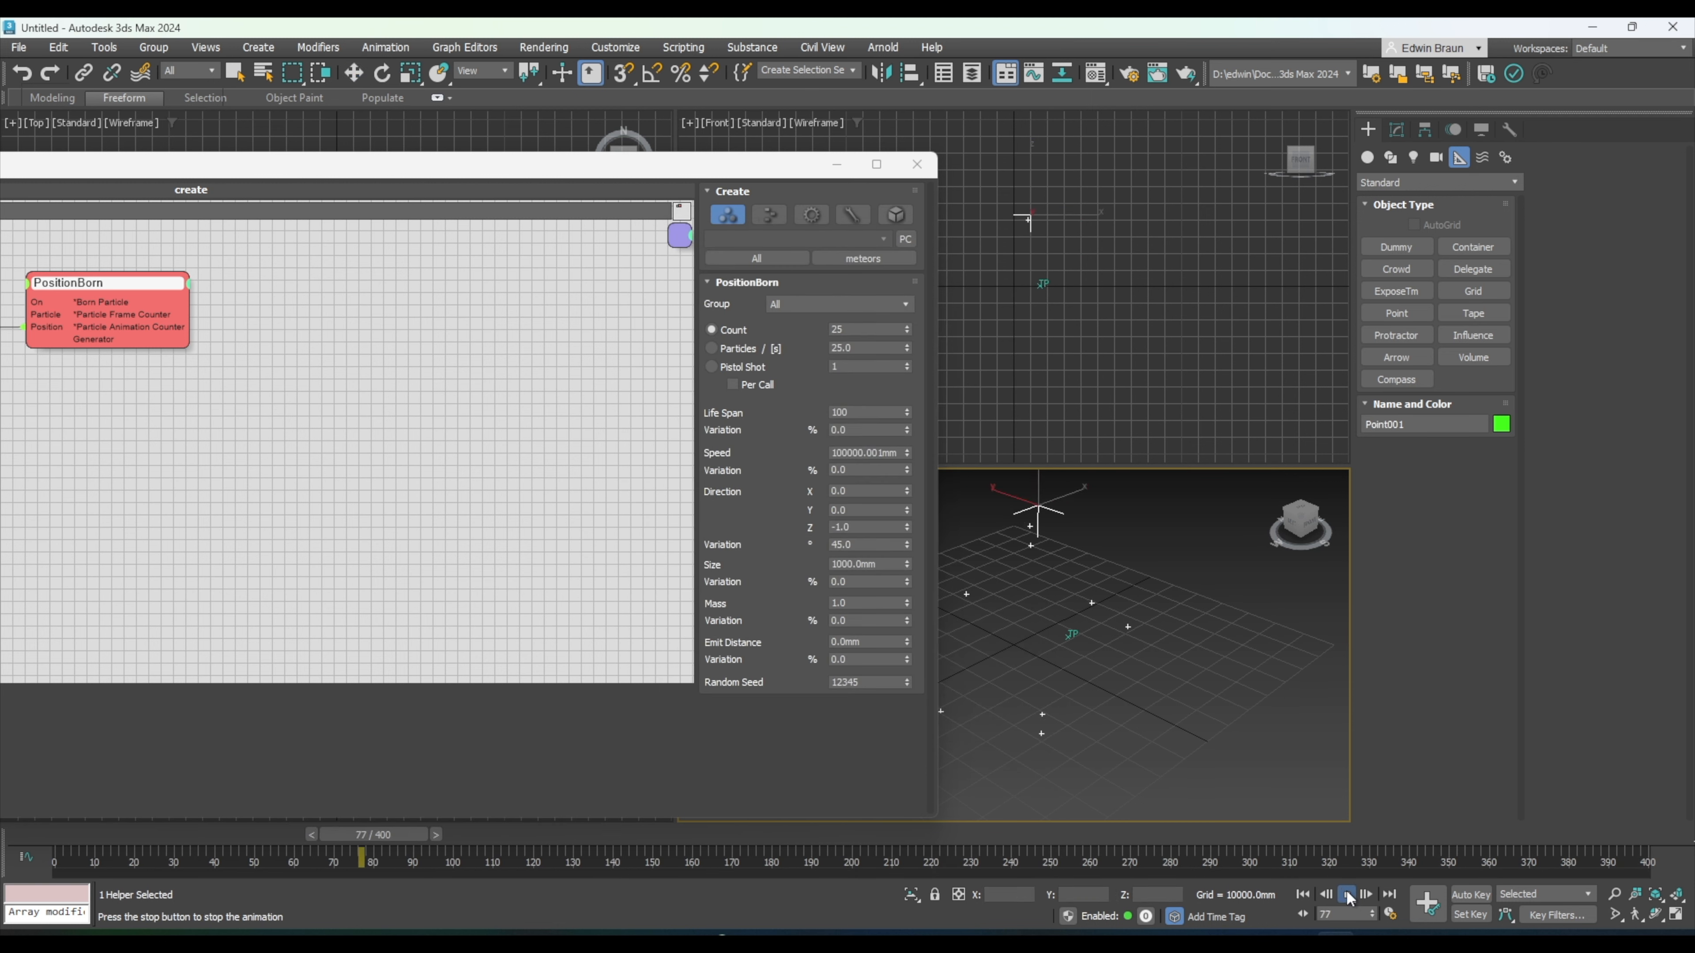
- Reduce PositionBorn's speed to about 10000 mm and replay the simulation from the start
{"action": "left_click", "coordinate": [850, 454]}
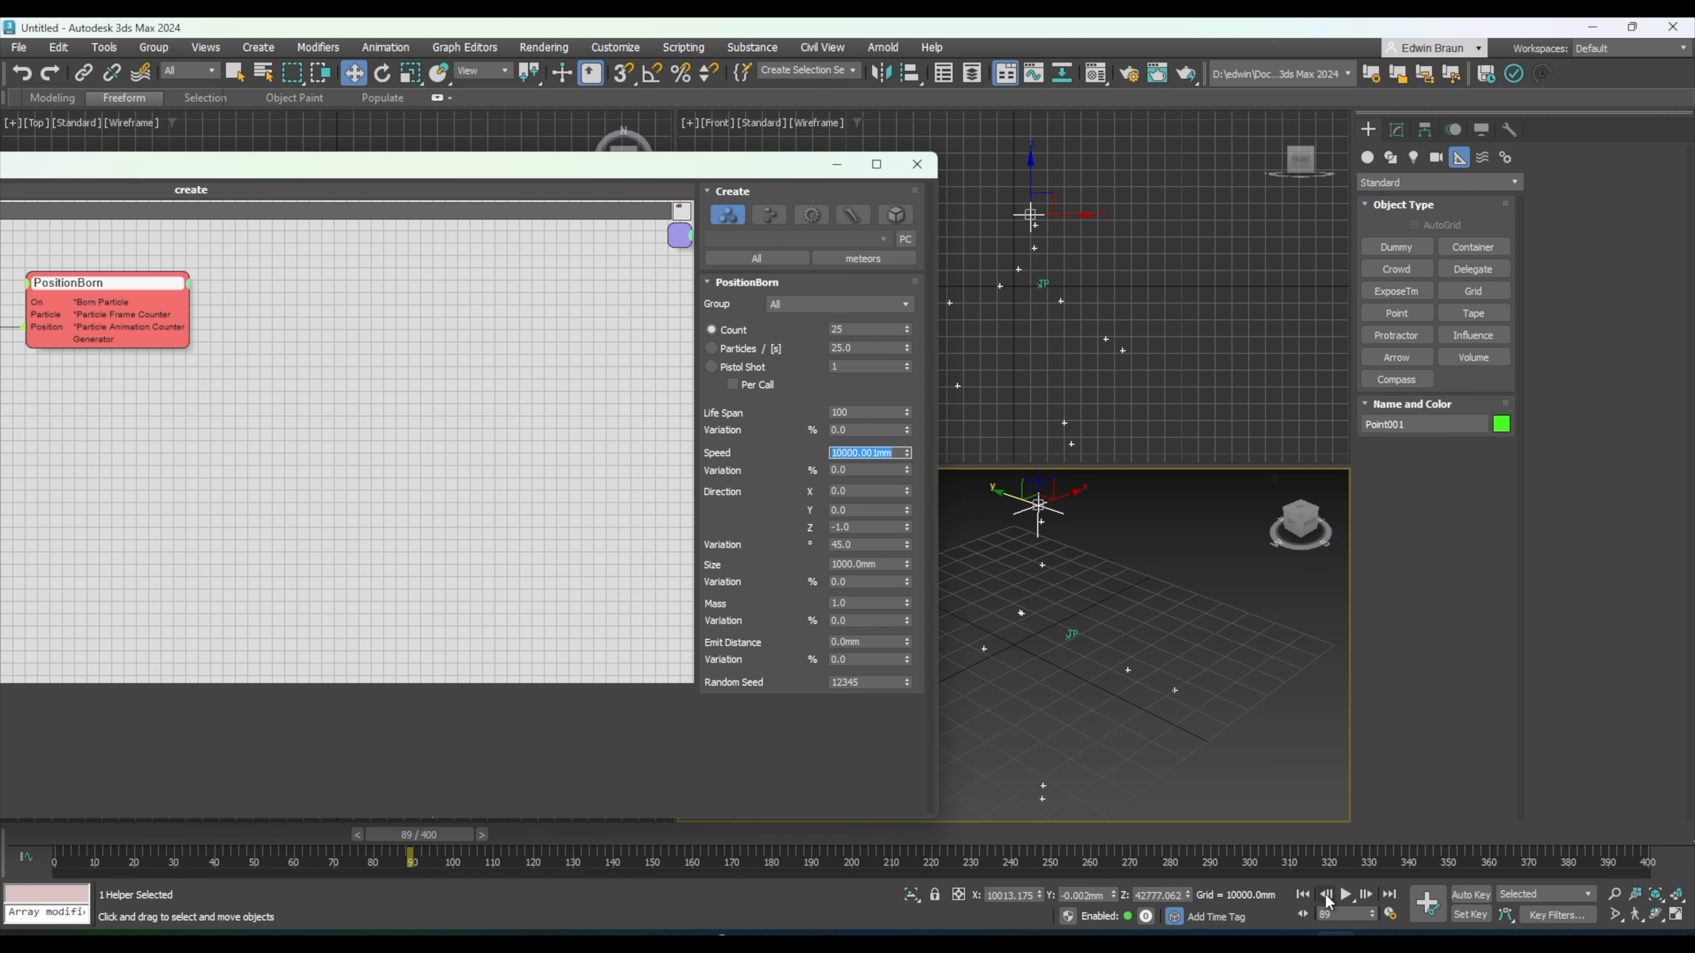
{"action": "left_click", "coordinate": [1305, 895]}
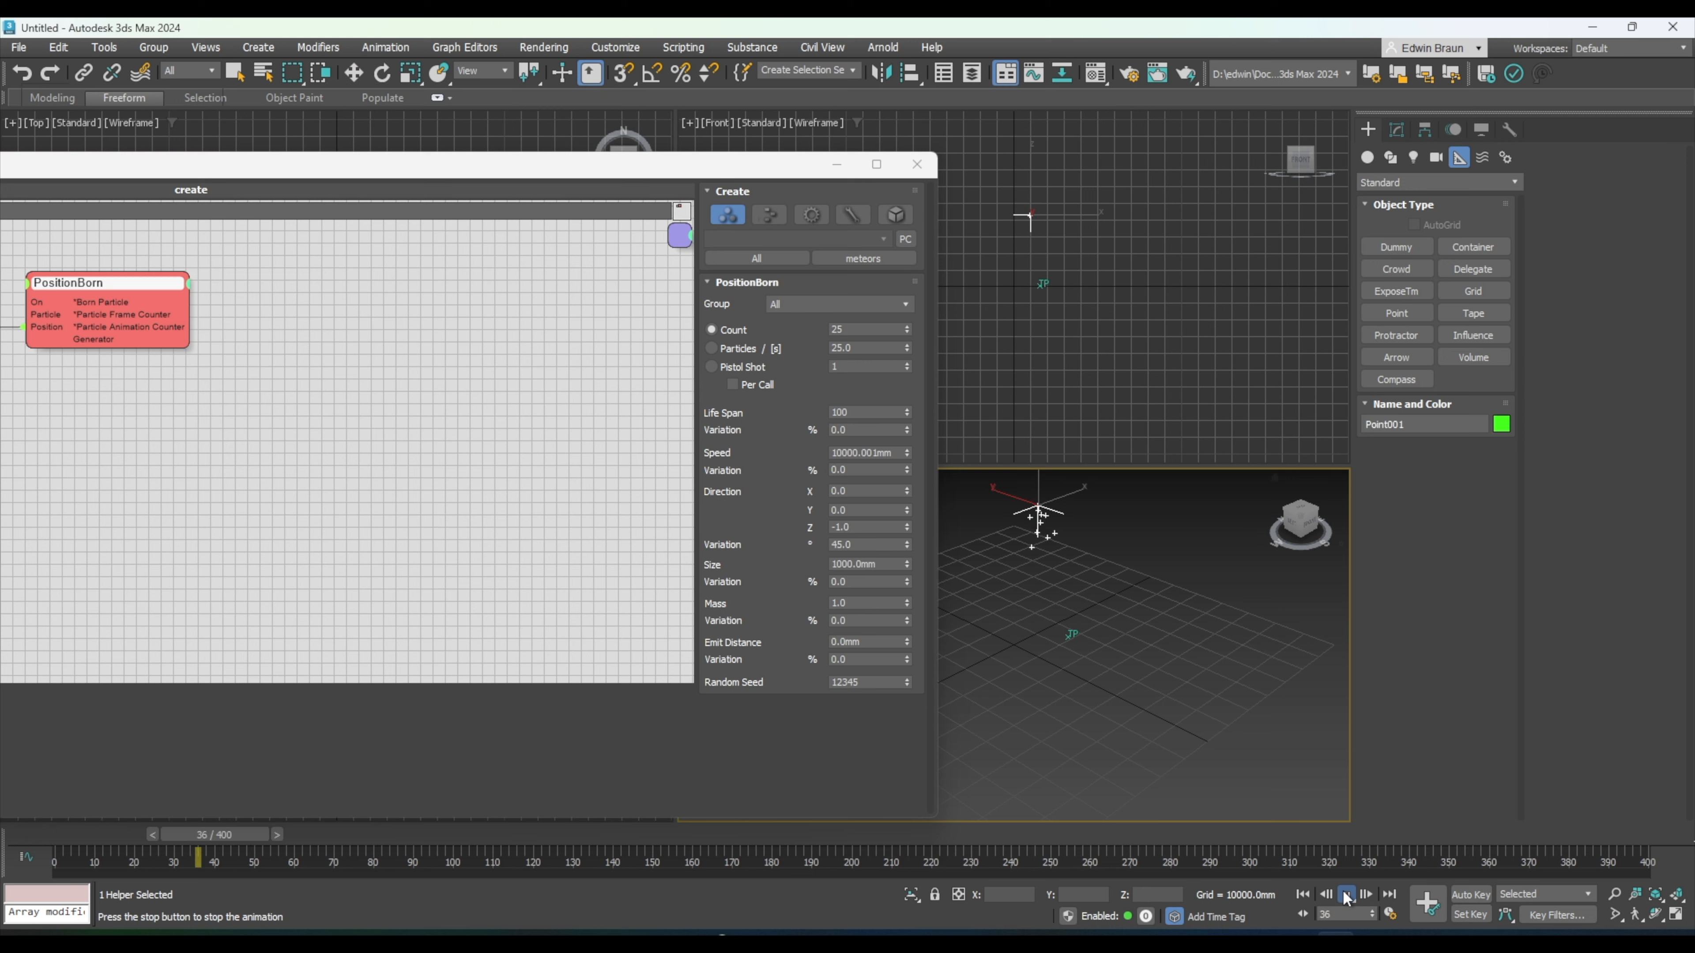
{"action": "key", "text": "w"}
- Set PositionBorn's speed to 50000 mm and replay the particle simulation from the start
{"action": "left_click", "coordinate": [836, 454]}
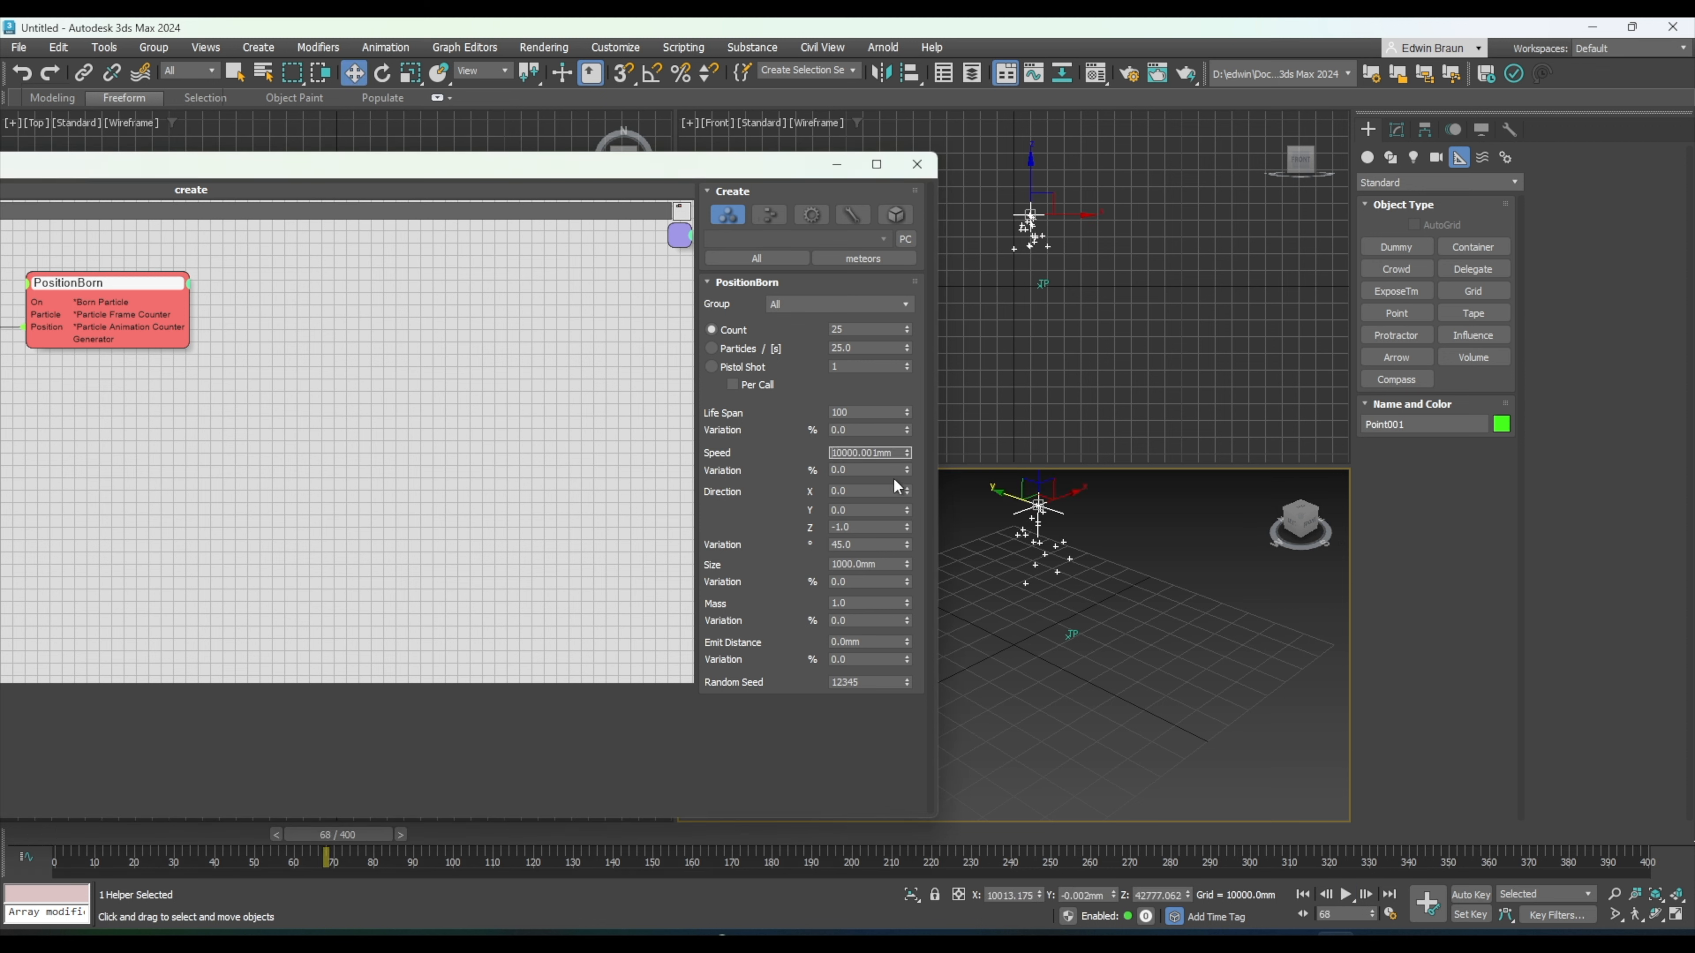
{"action": "key", "text": "Return"}
{"action": "left_click", "coordinate": [1346, 895]}
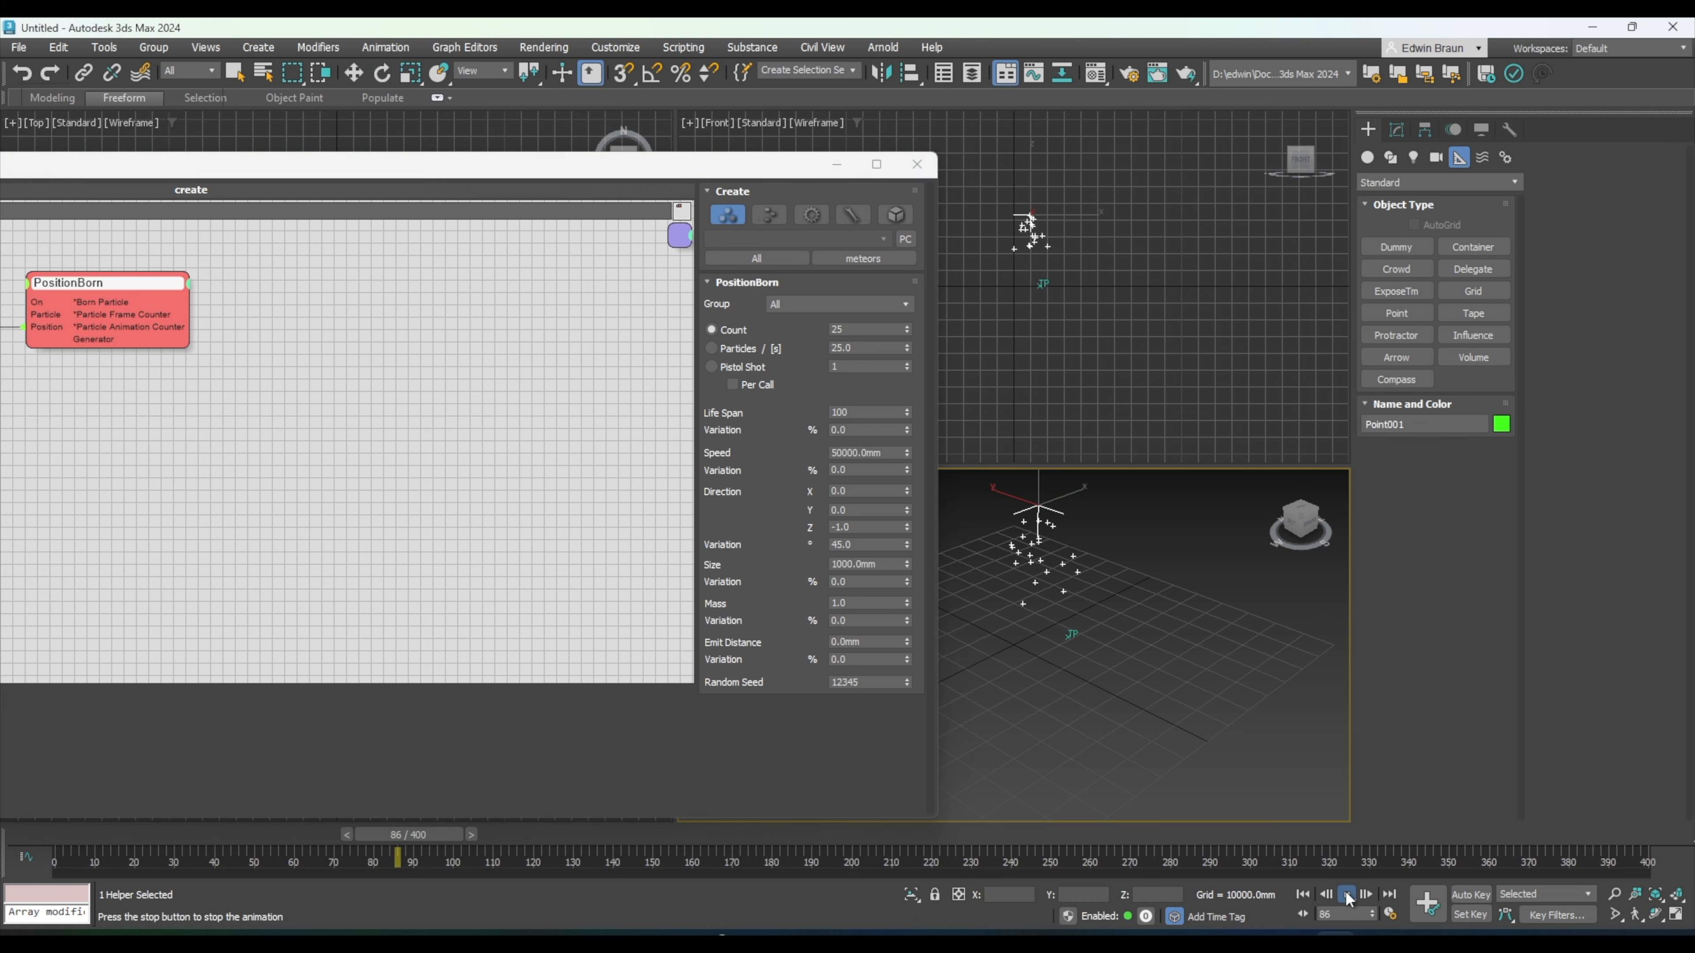
{"action": "left_click", "coordinate": [1302, 893]}
{"action": "left_click", "coordinate": [1346, 894]}
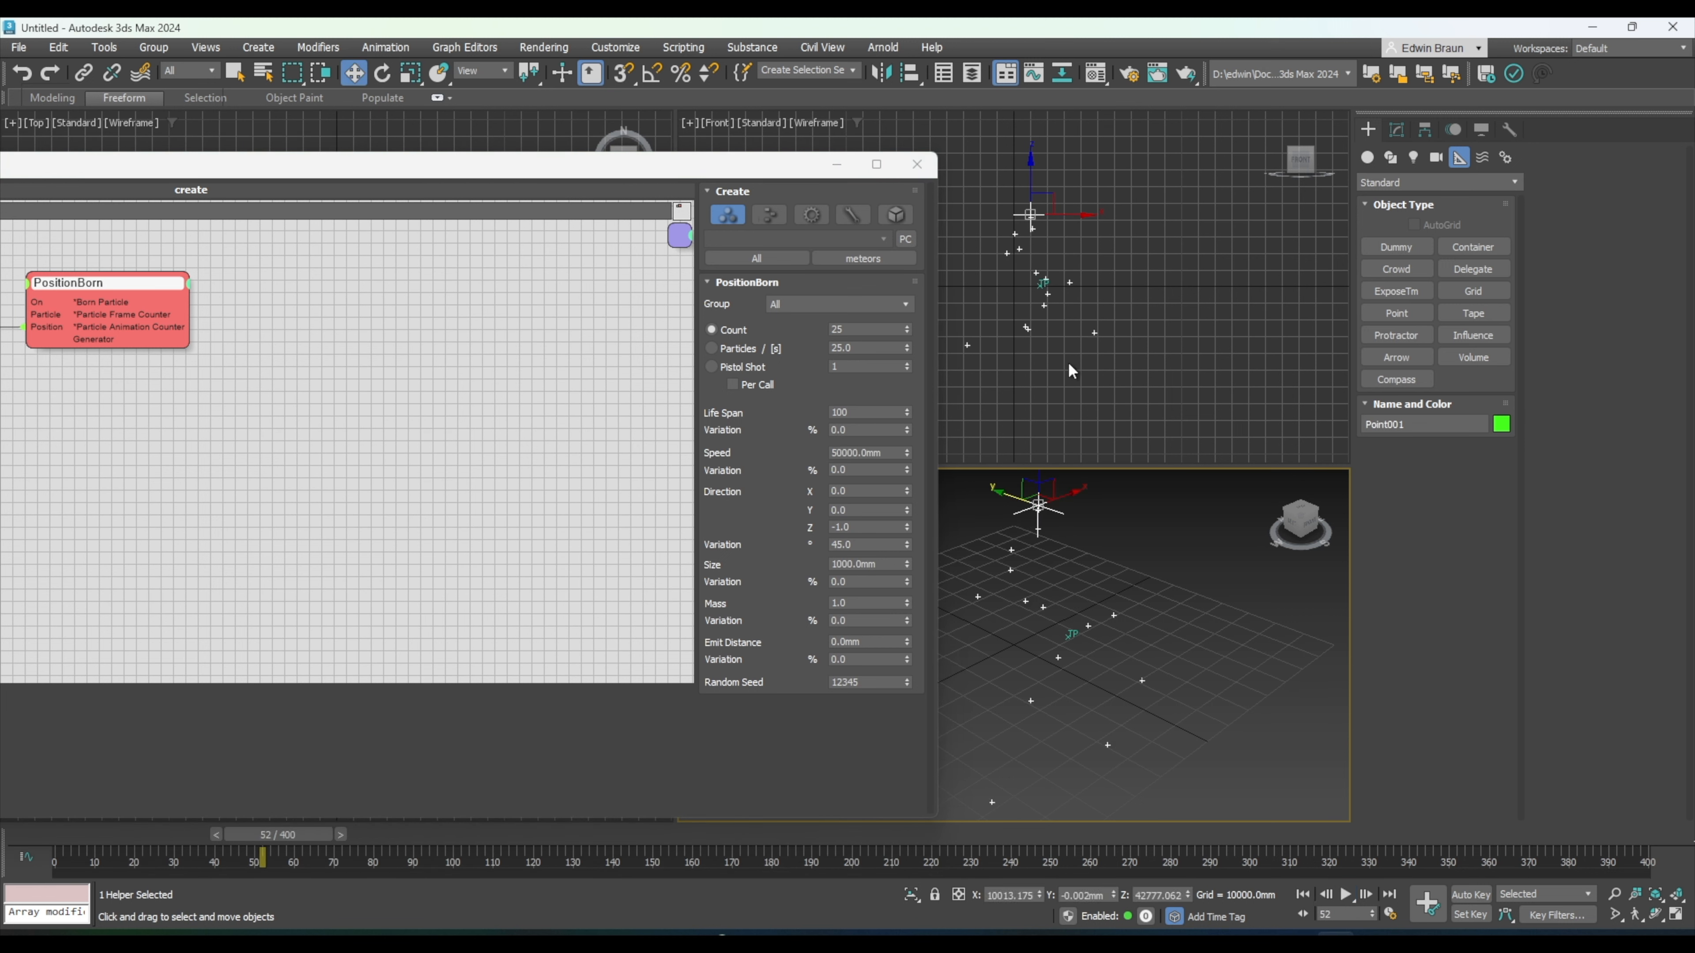
- Create a ground box in the Top viewport, about 177,000 mm long, 322,500 mm wide and 17,400 mm deep below the grid
{"action": "left_click", "coordinate": [917, 164]}
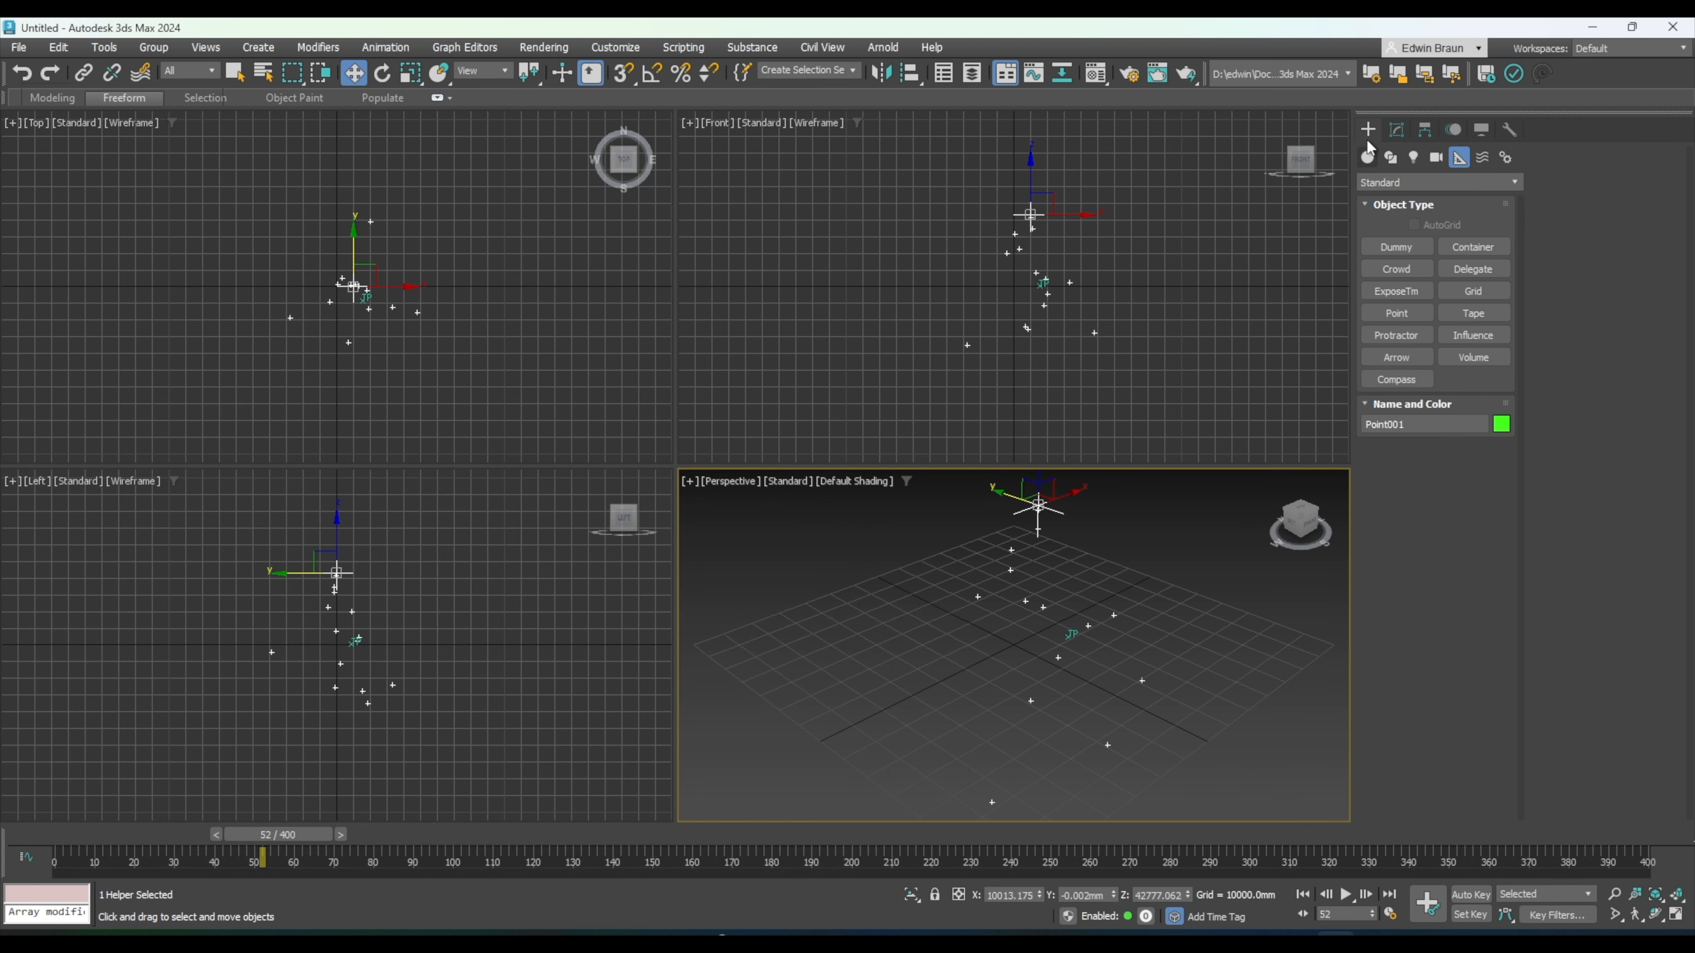
{"action": "left_click", "coordinate": [1369, 160]}
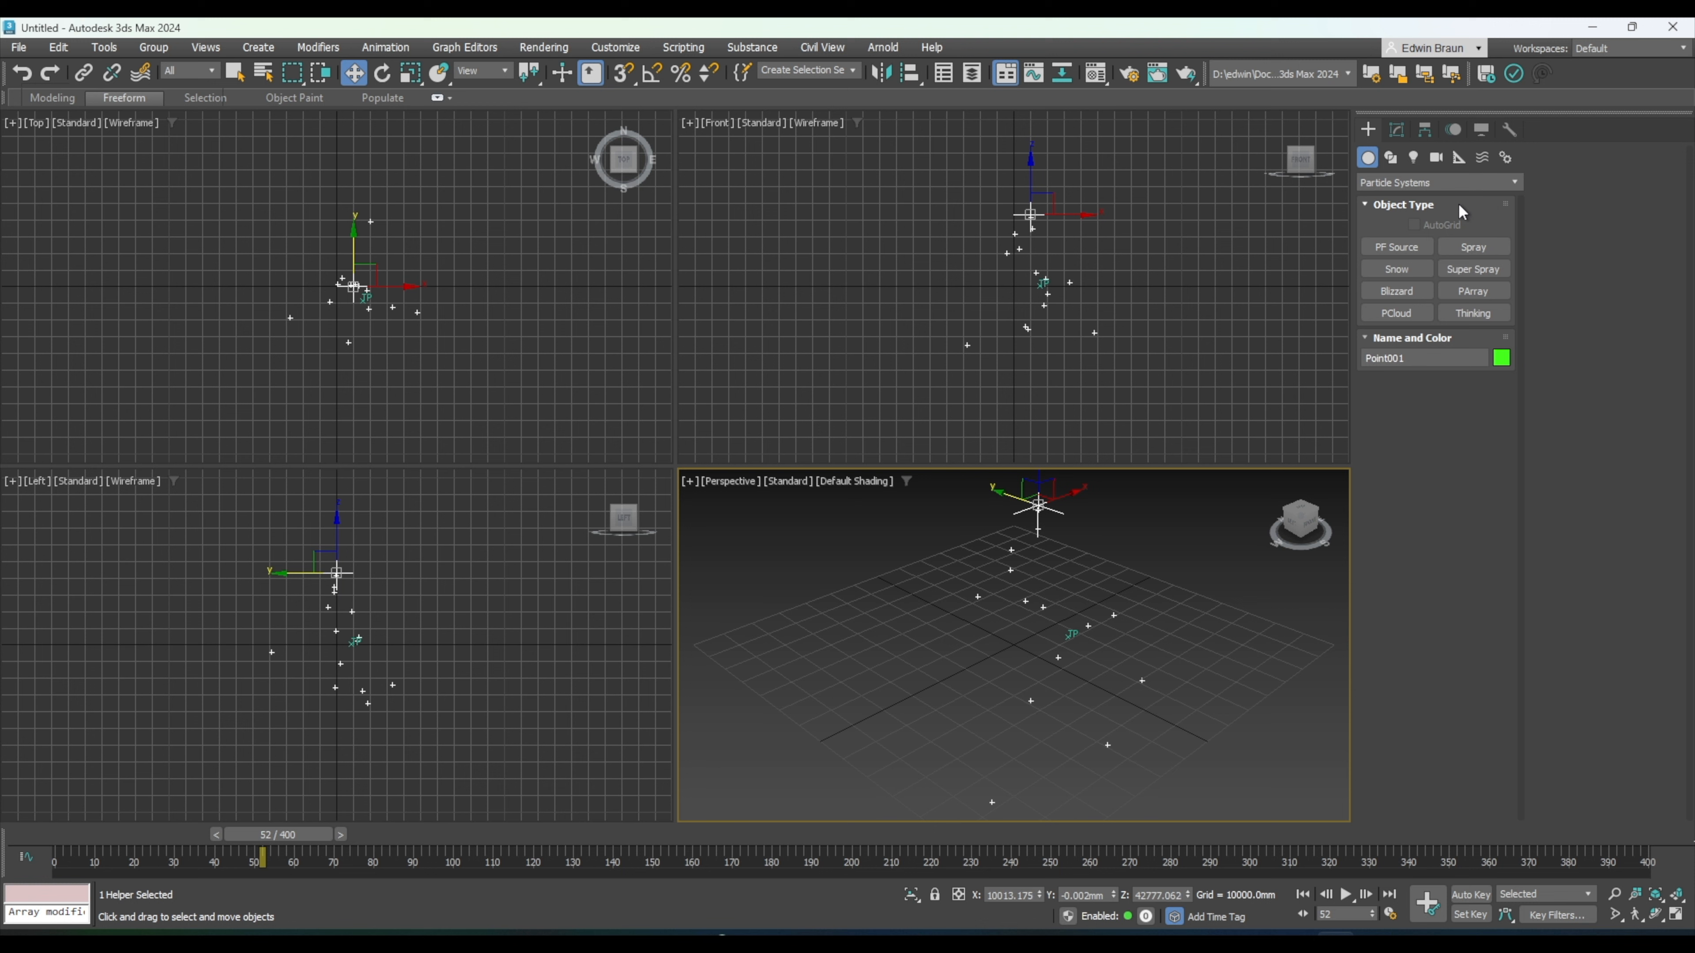
{"action": "left_click", "coordinate": [1417, 180]}
{"action": "left_click", "coordinate": [1404, 194]}
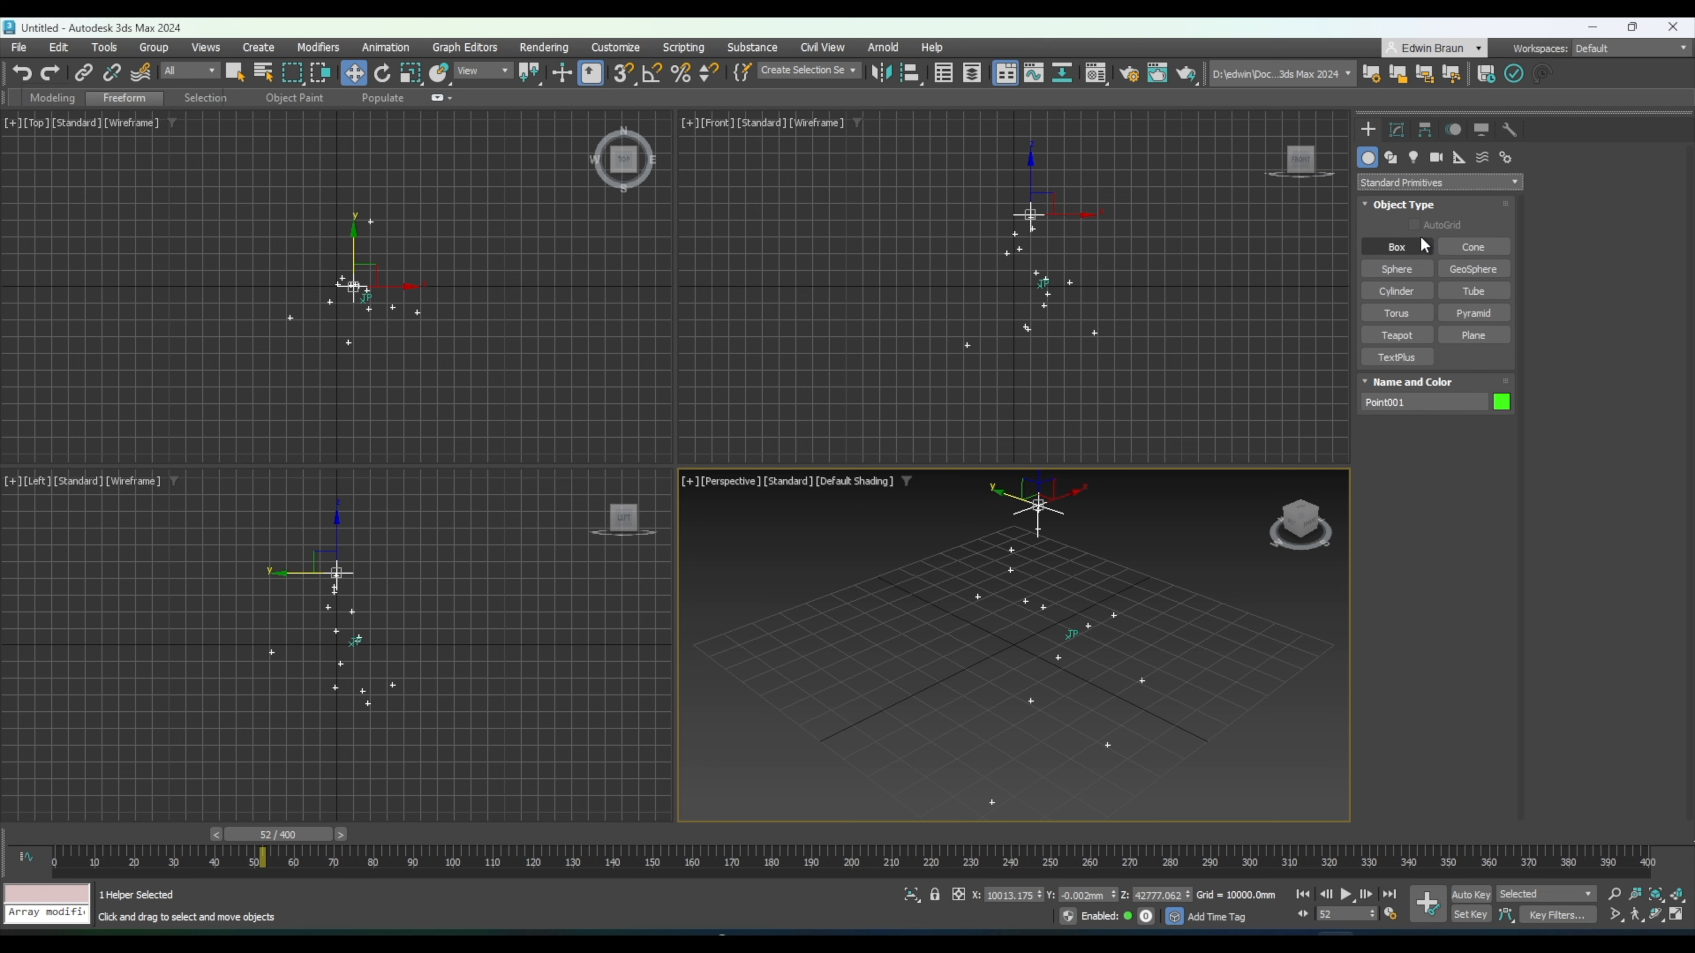
{"action": "left_click", "coordinate": [1402, 246]}
{"action": "left_click_drag", "start_coordinate": [52, 139], "coordinate": [594, 433]}
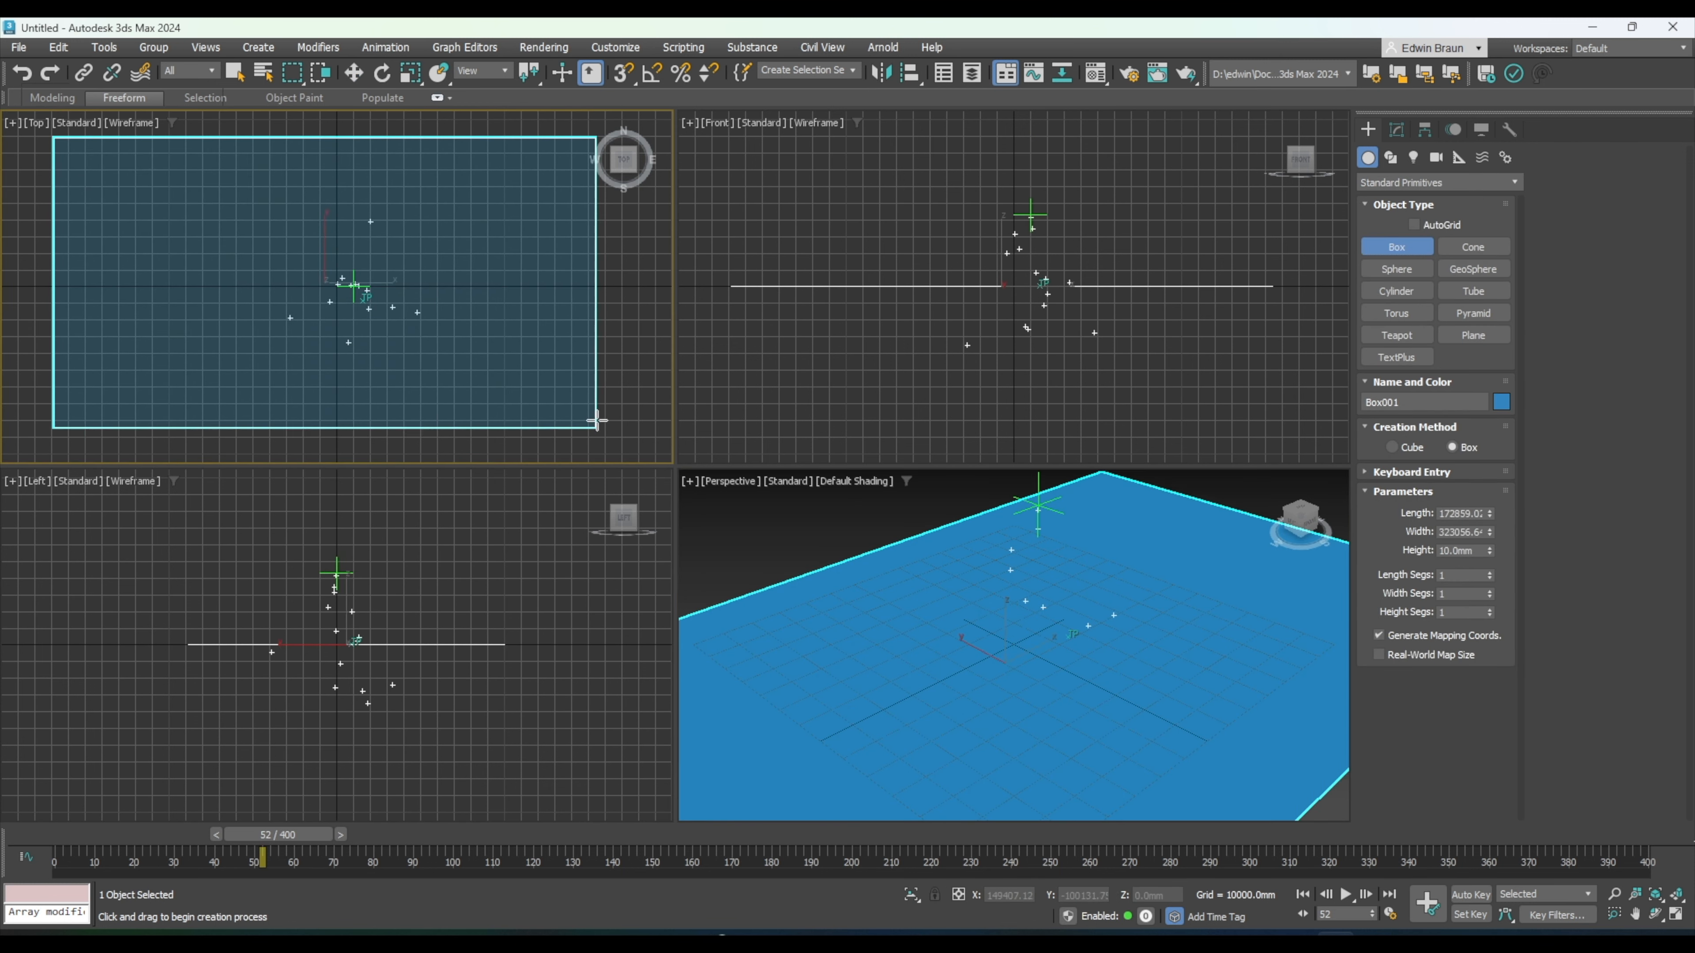
{"action": "left_click", "coordinate": [583, 466]}
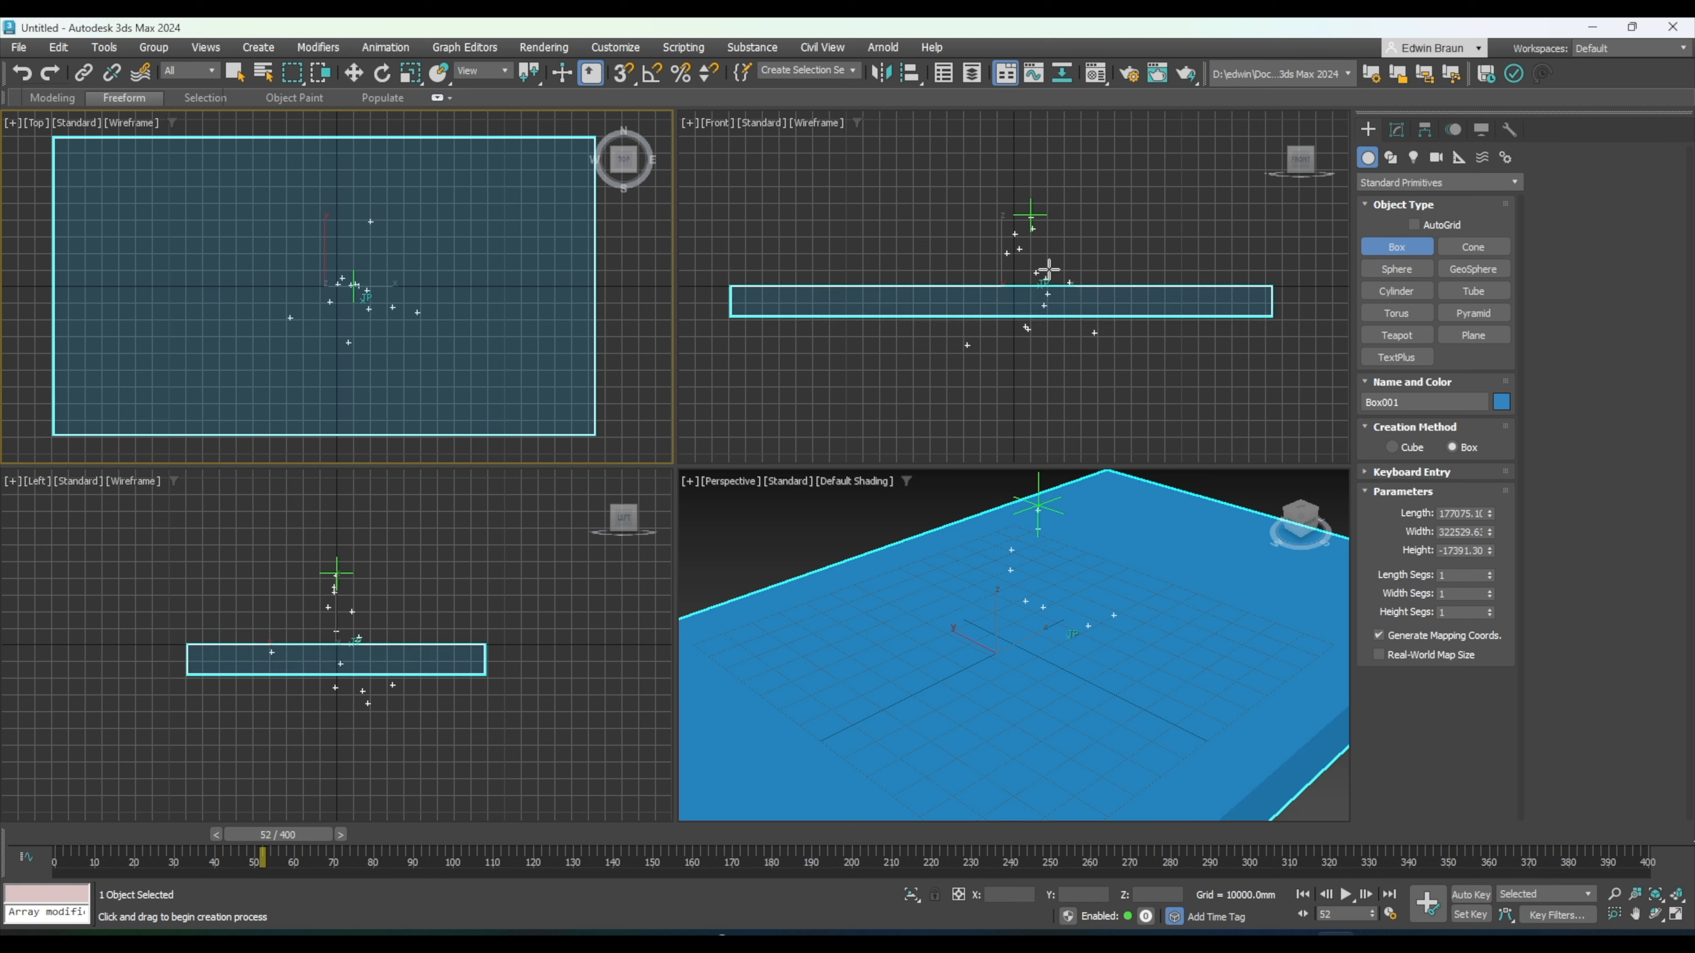
{"action": "left_click", "coordinate": [838, 538]}
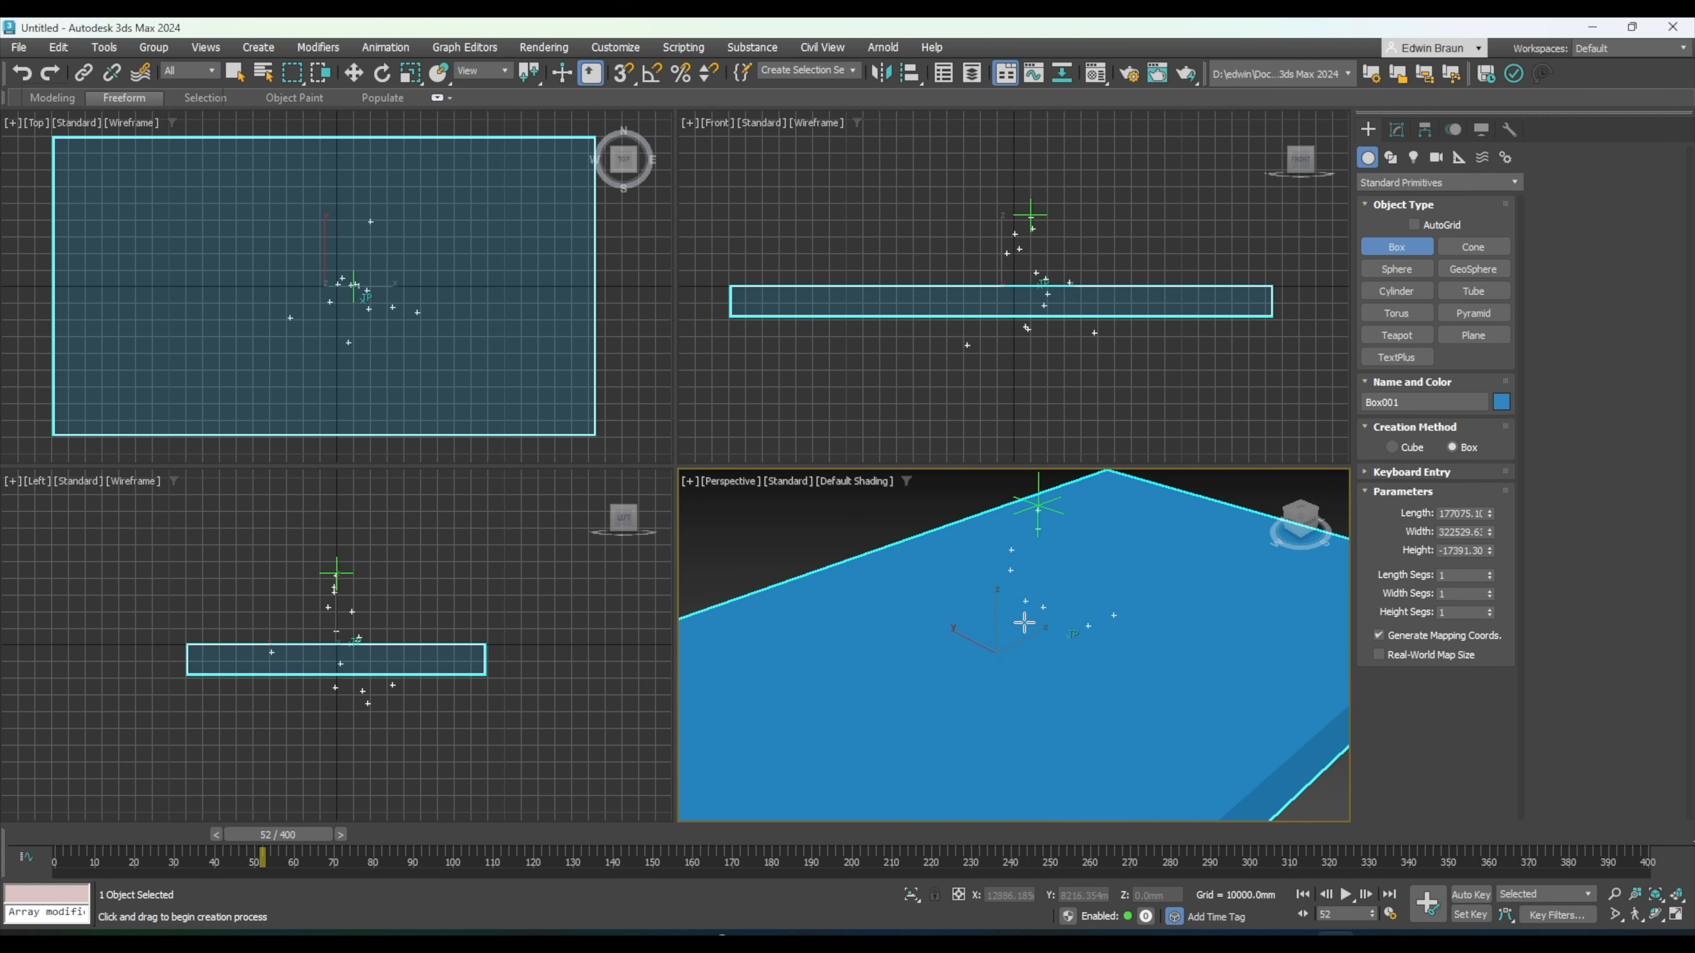
{"action": "mouse_move", "coordinate": [1035, 648]}
{"action": "middle_mouse_down", "text": "alt"}
{"action": "mouse_move", "coordinate": [874, 561]}
{"action": "mouse_move", "coordinate": [1011, 644]}
{"action": "mouse_move", "coordinate": [1048, 629]}
{"action": "mouse_move", "coordinate": [1024, 639]}
{"action": "middle_mouse_up", "text": "alt"}
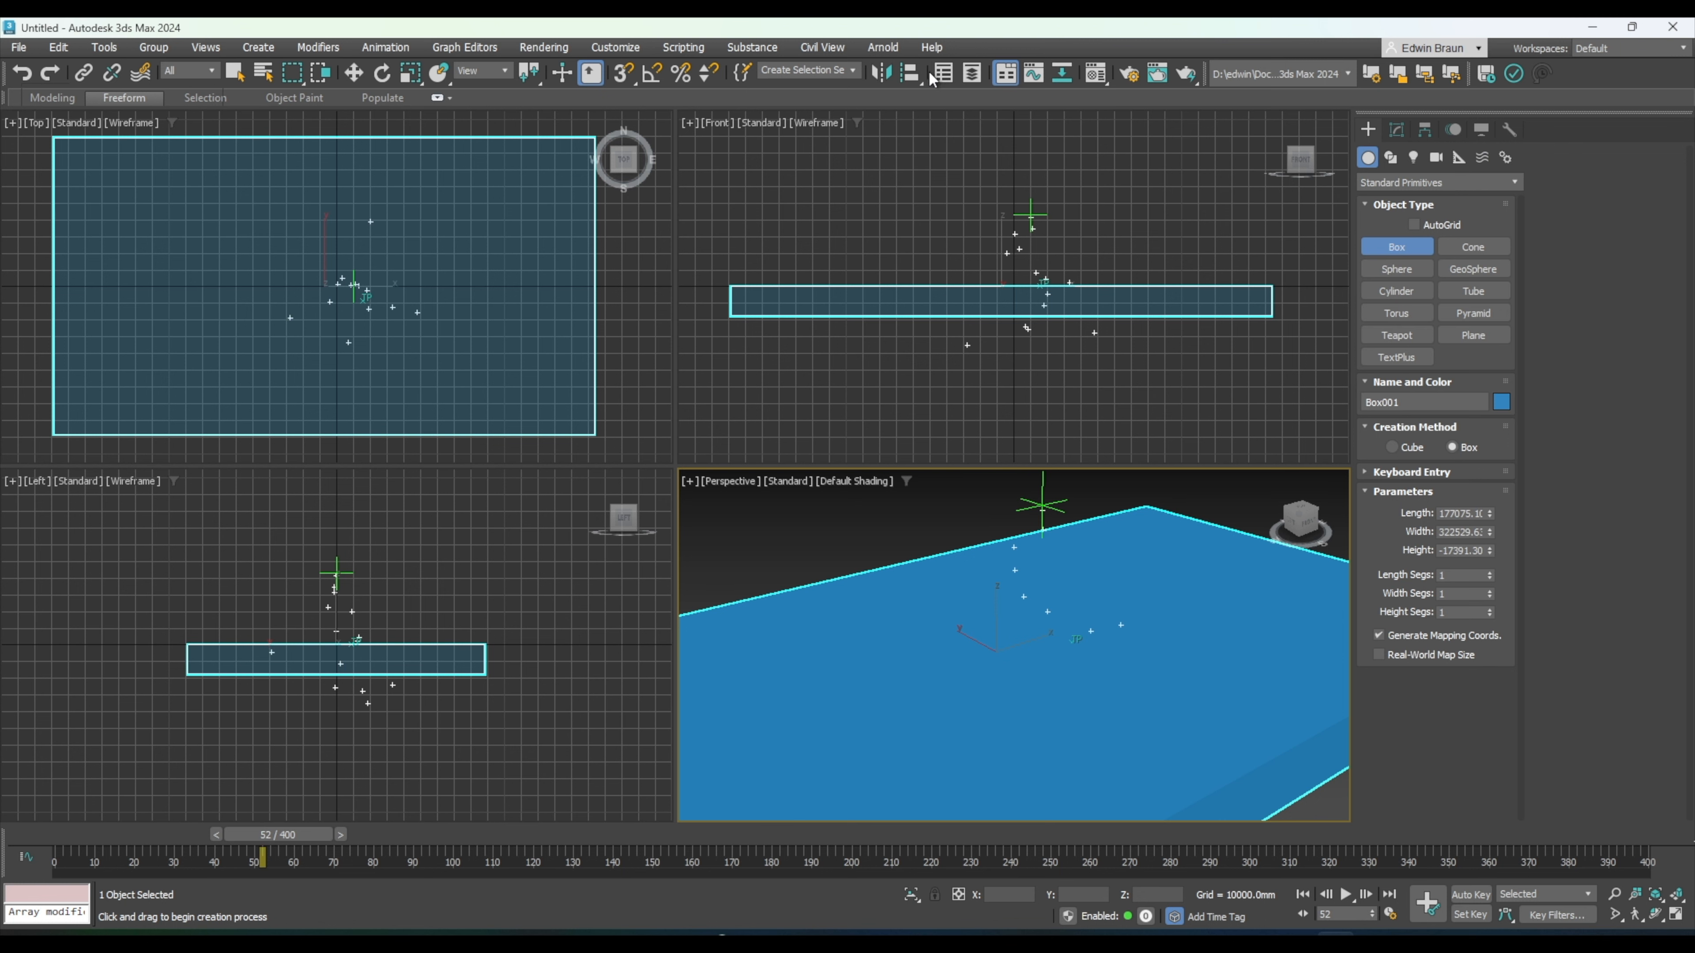
- Select Thinking001 in the Scene Explorer and reopen its thinkingParticles editor so the whole window is visible
{"action": "key", "text": "w"}
{"action": "left_click", "coordinate": [943, 73]}
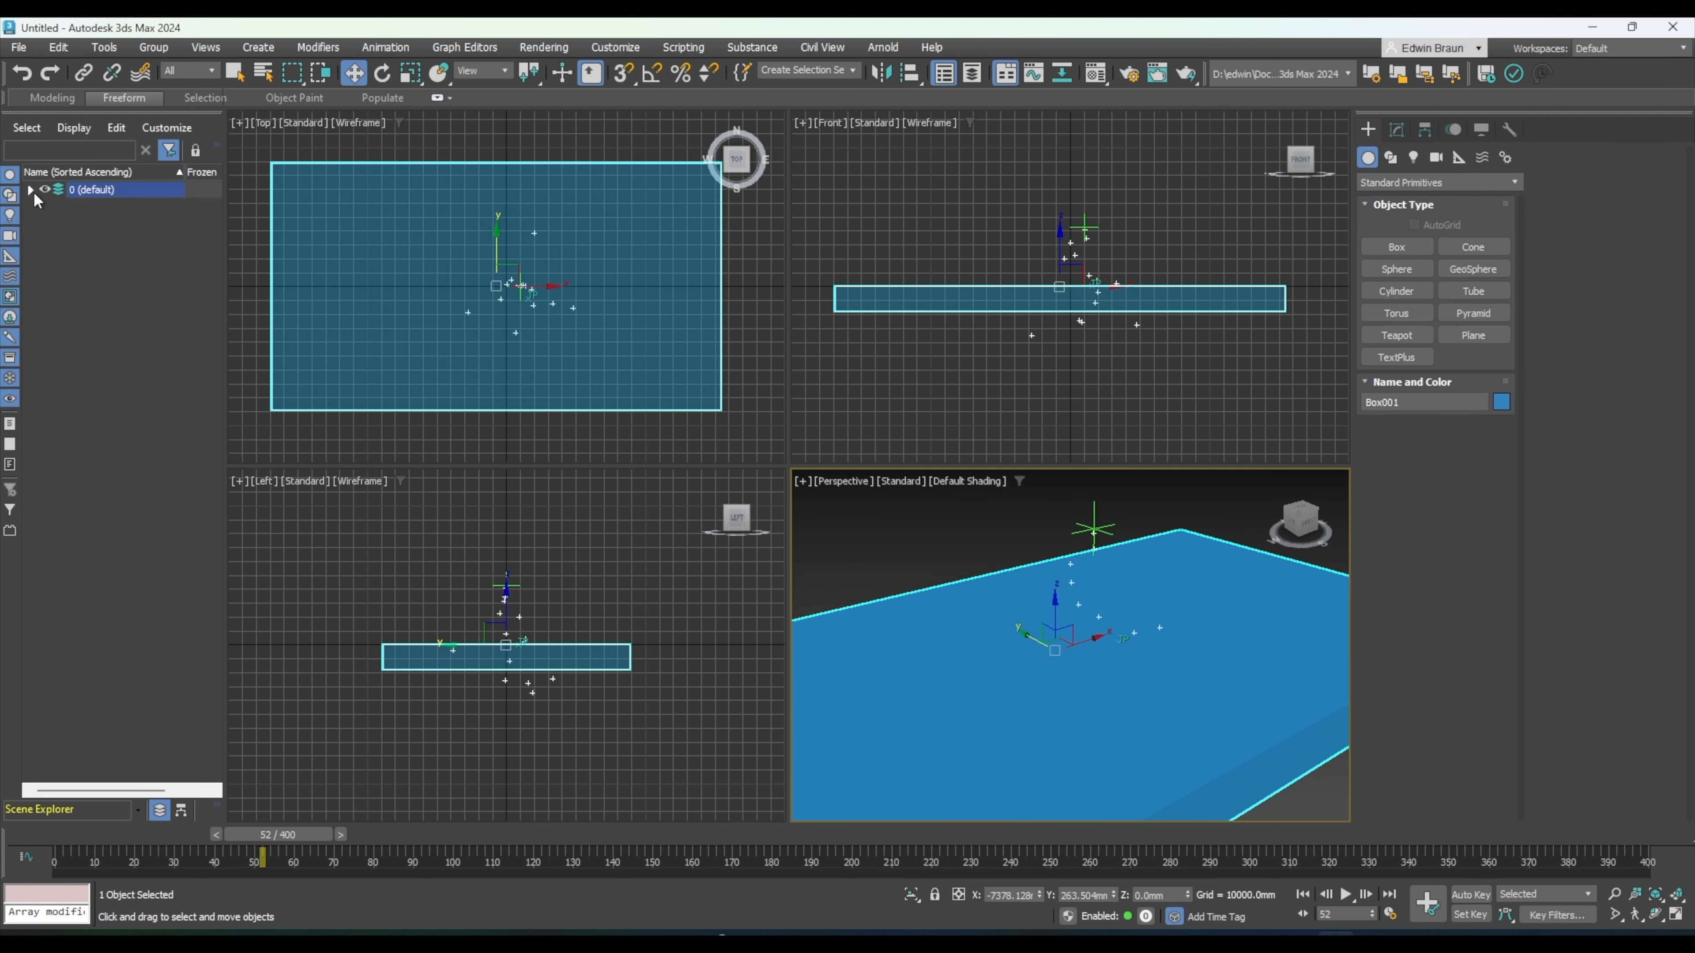
{"action": "left_click", "coordinate": [100, 277]}
{"action": "left_click", "coordinate": [29, 190]}
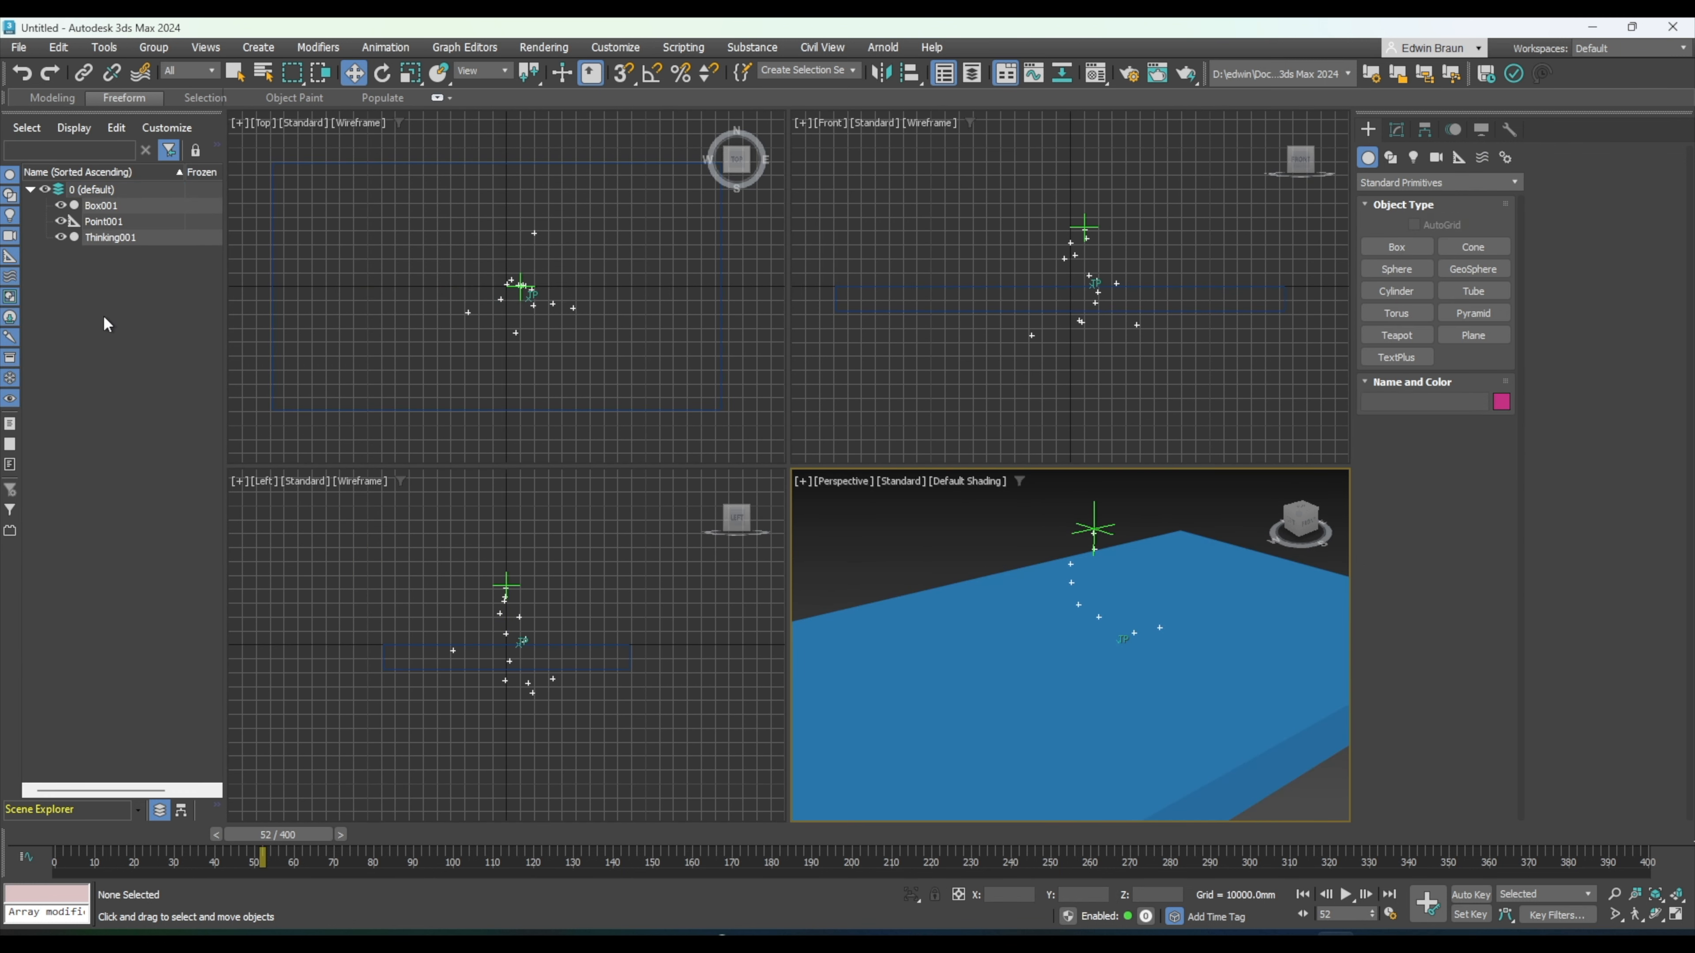
{"action": "left_click", "coordinate": [113, 237]}
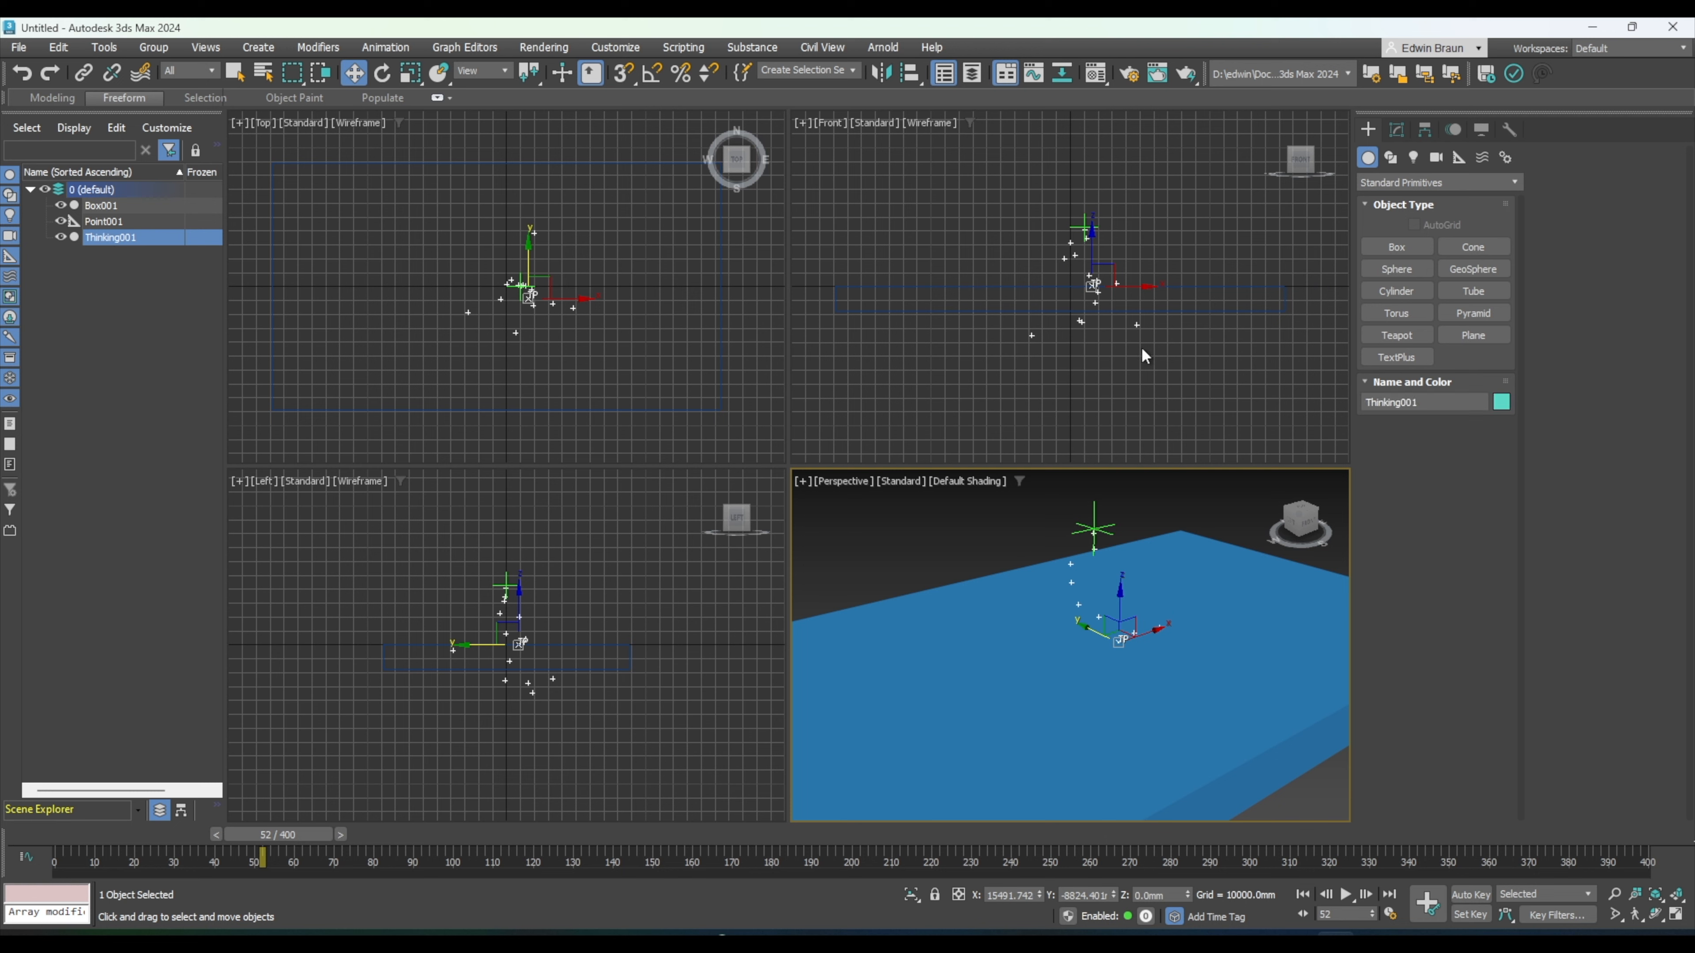
{"action": "left_click", "coordinate": [1396, 129]}
{"action": "left_click", "coordinate": [1434, 337]}
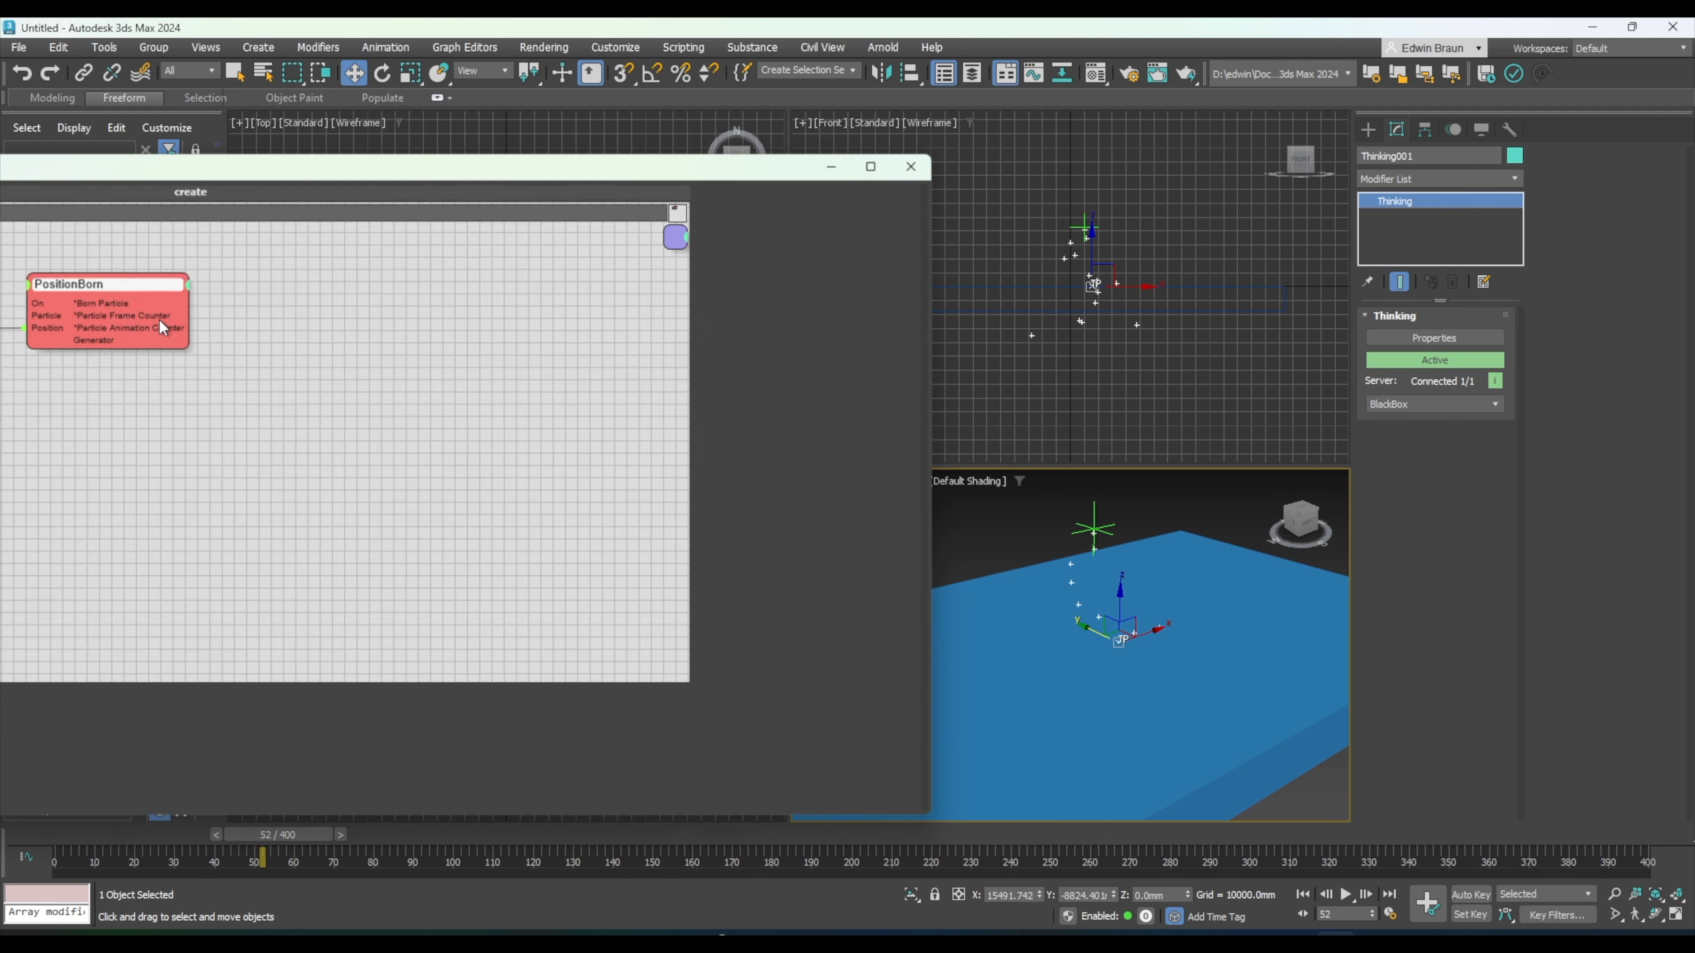
{"action": "left_click_drag", "start_coordinate": [303, 164], "coordinate": [955, 104]}
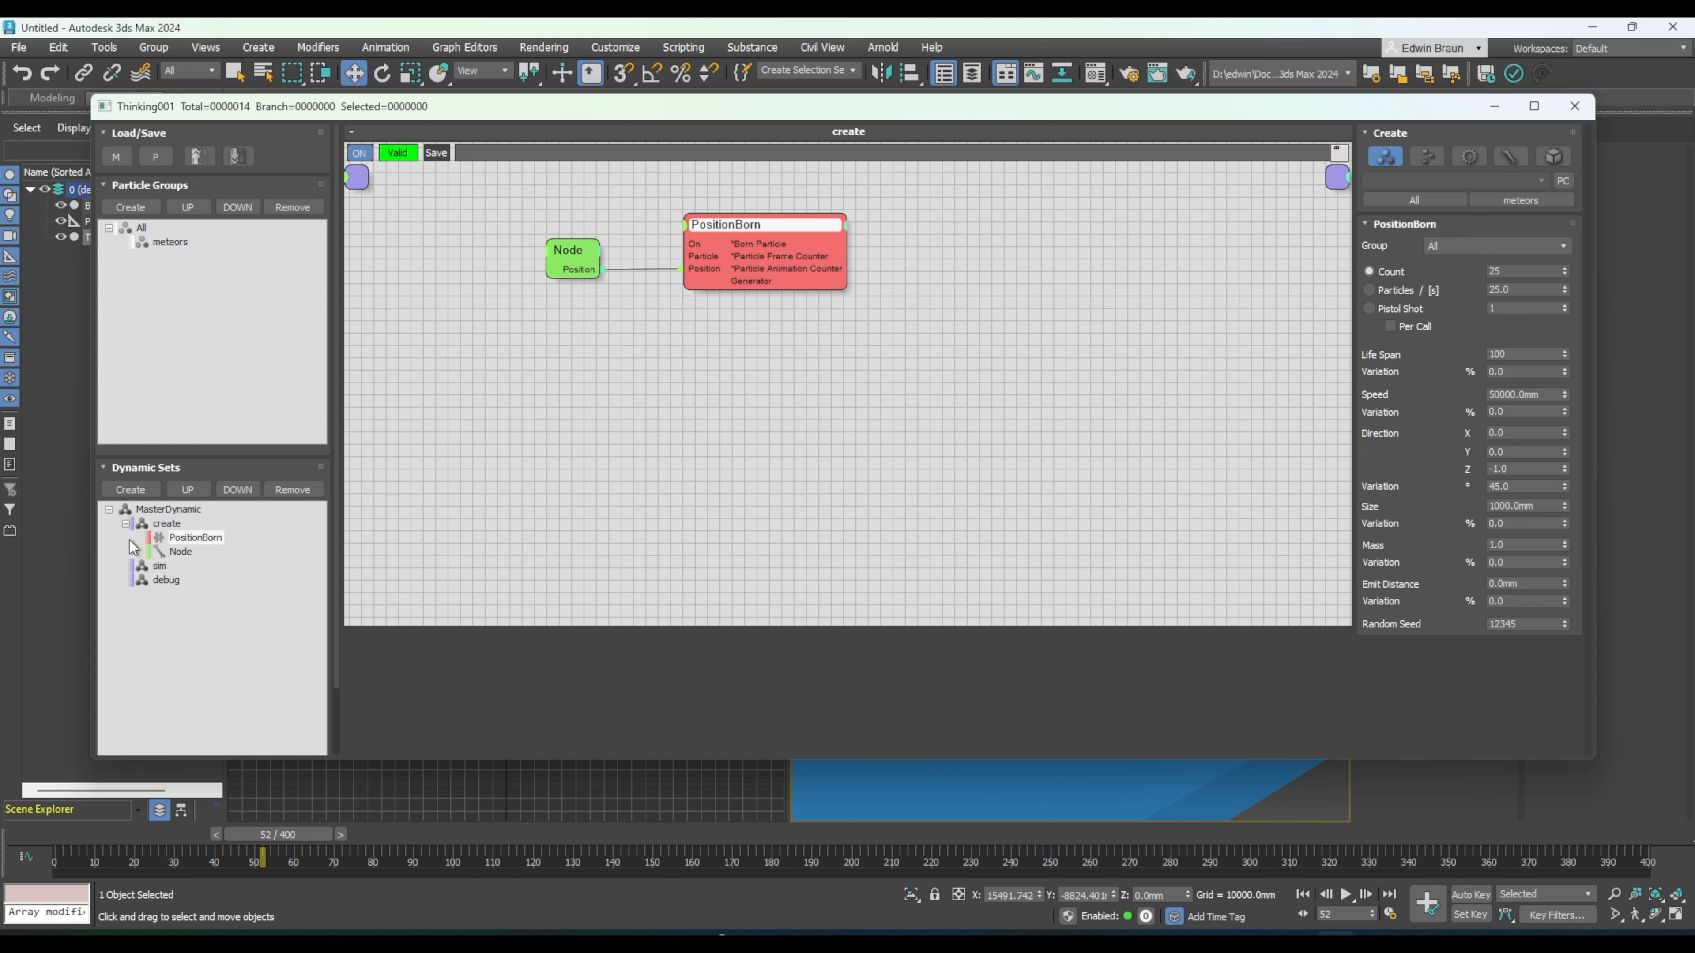
- Add the Deflector system black box to the sim dynamic set and arrange it on an enlarged canvas
{"action": "left_click", "coordinate": [125, 524]}
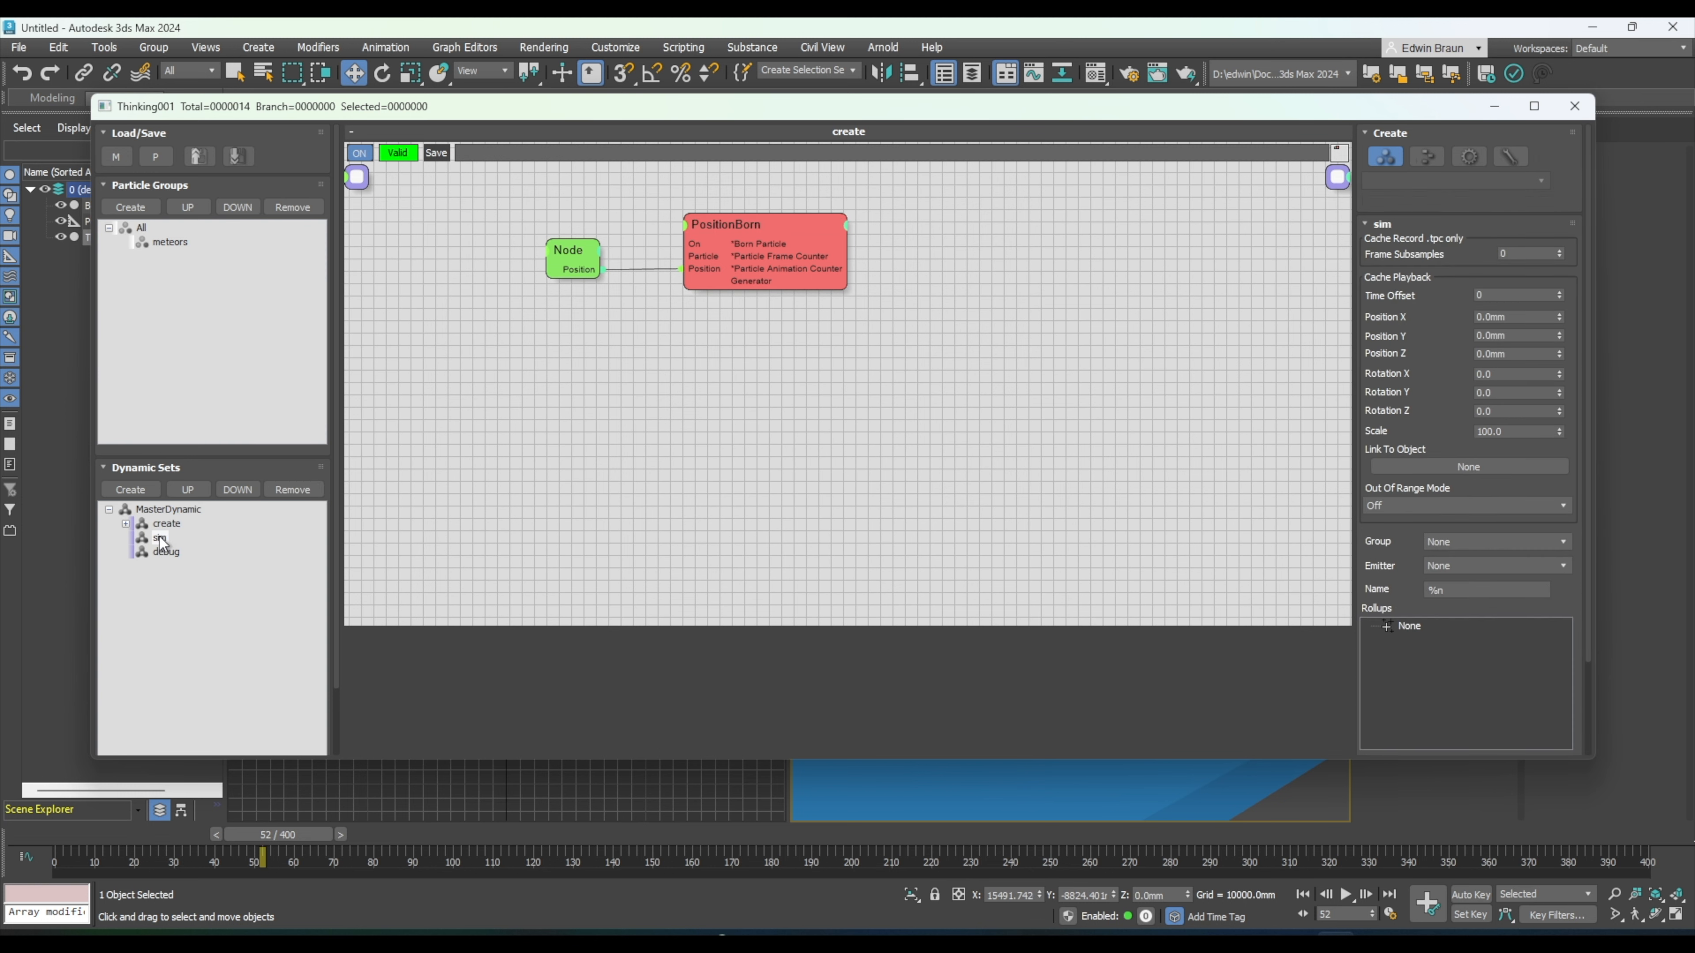
{"action": "left_click", "coordinate": [159, 538]}
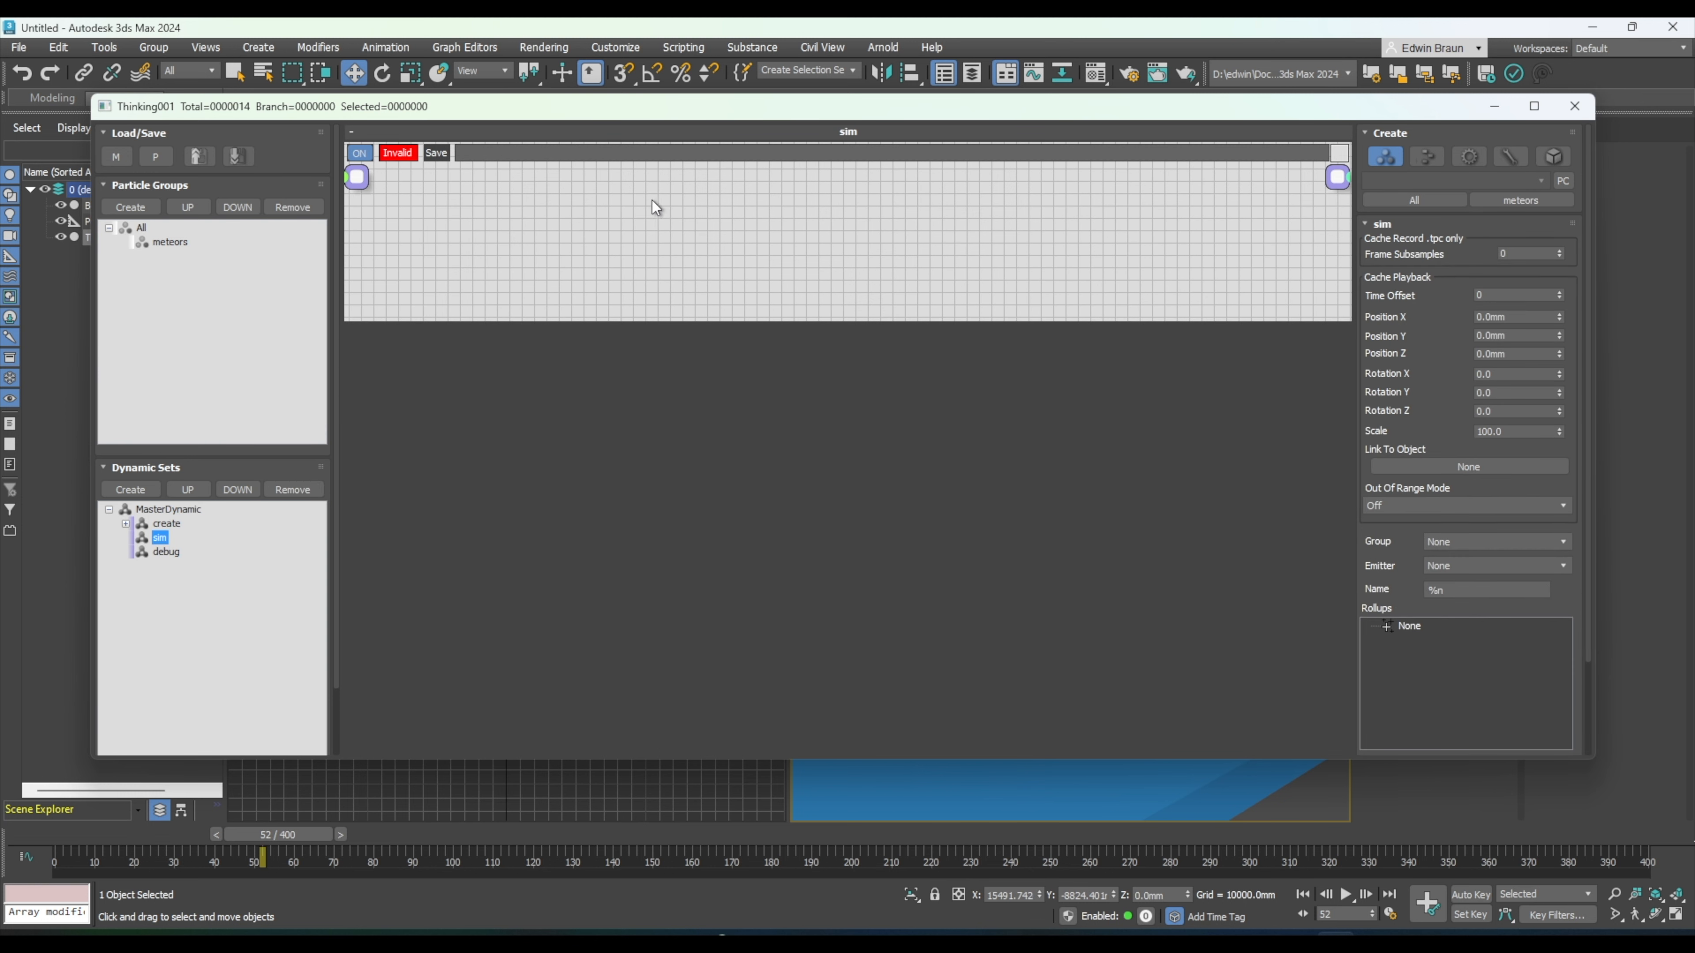
{"action": "right_click", "coordinate": [694, 206]}
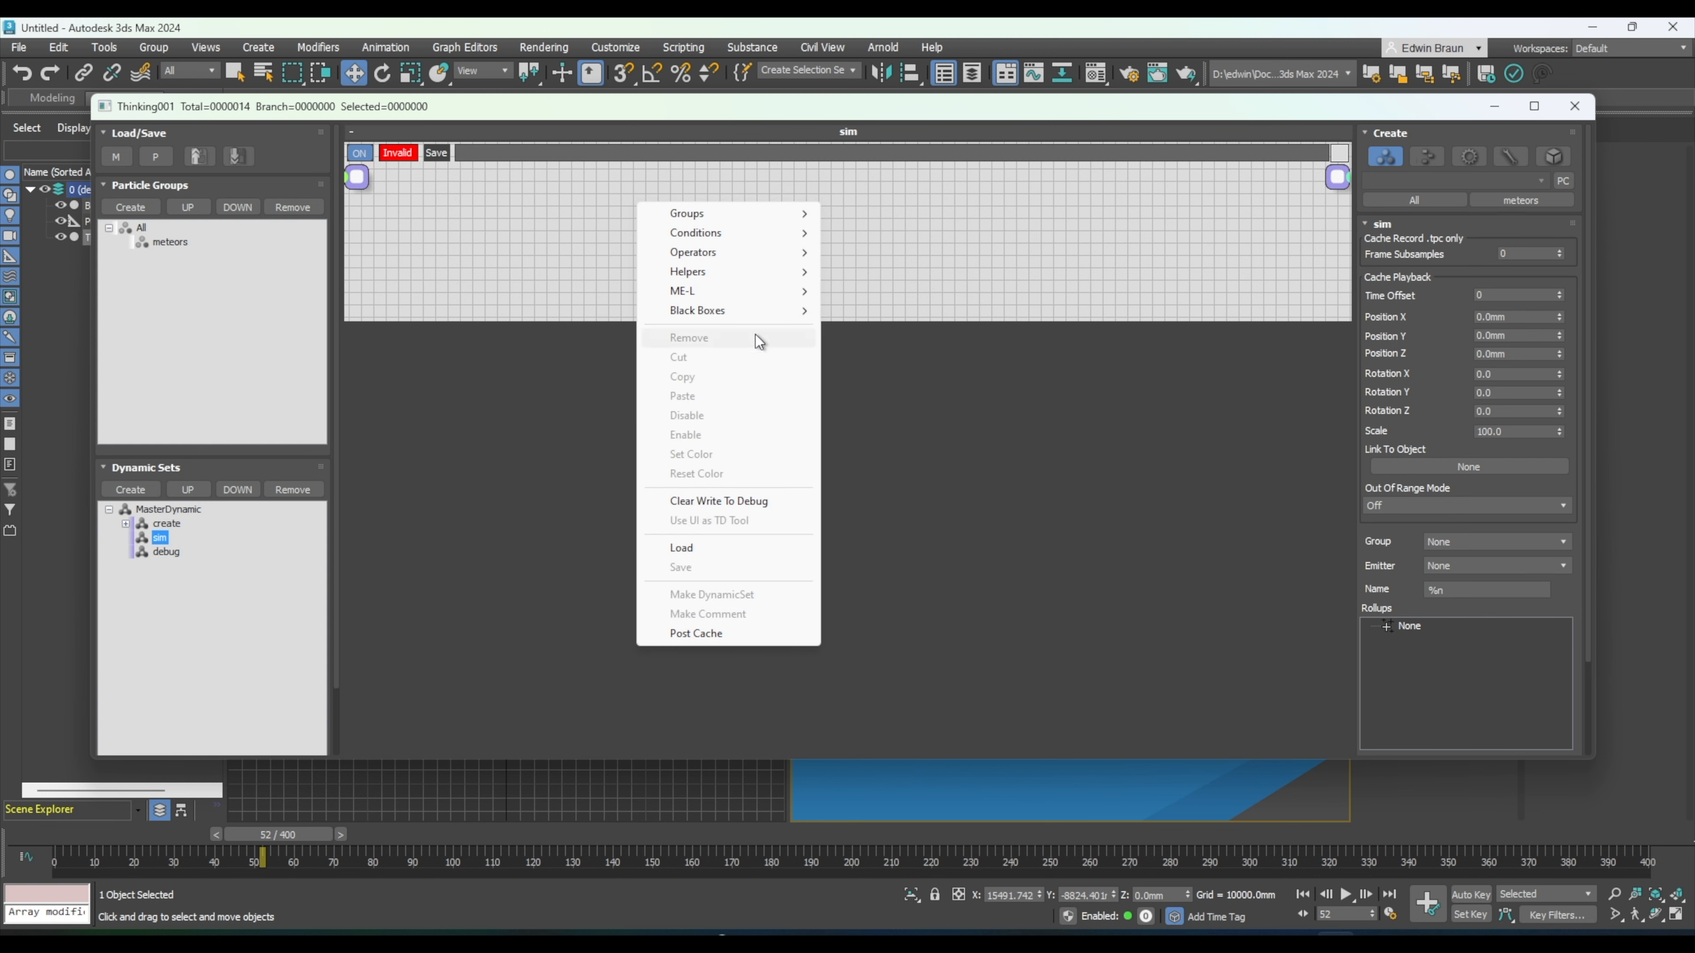
{"action": "mouse_move", "coordinate": [770, 312]}
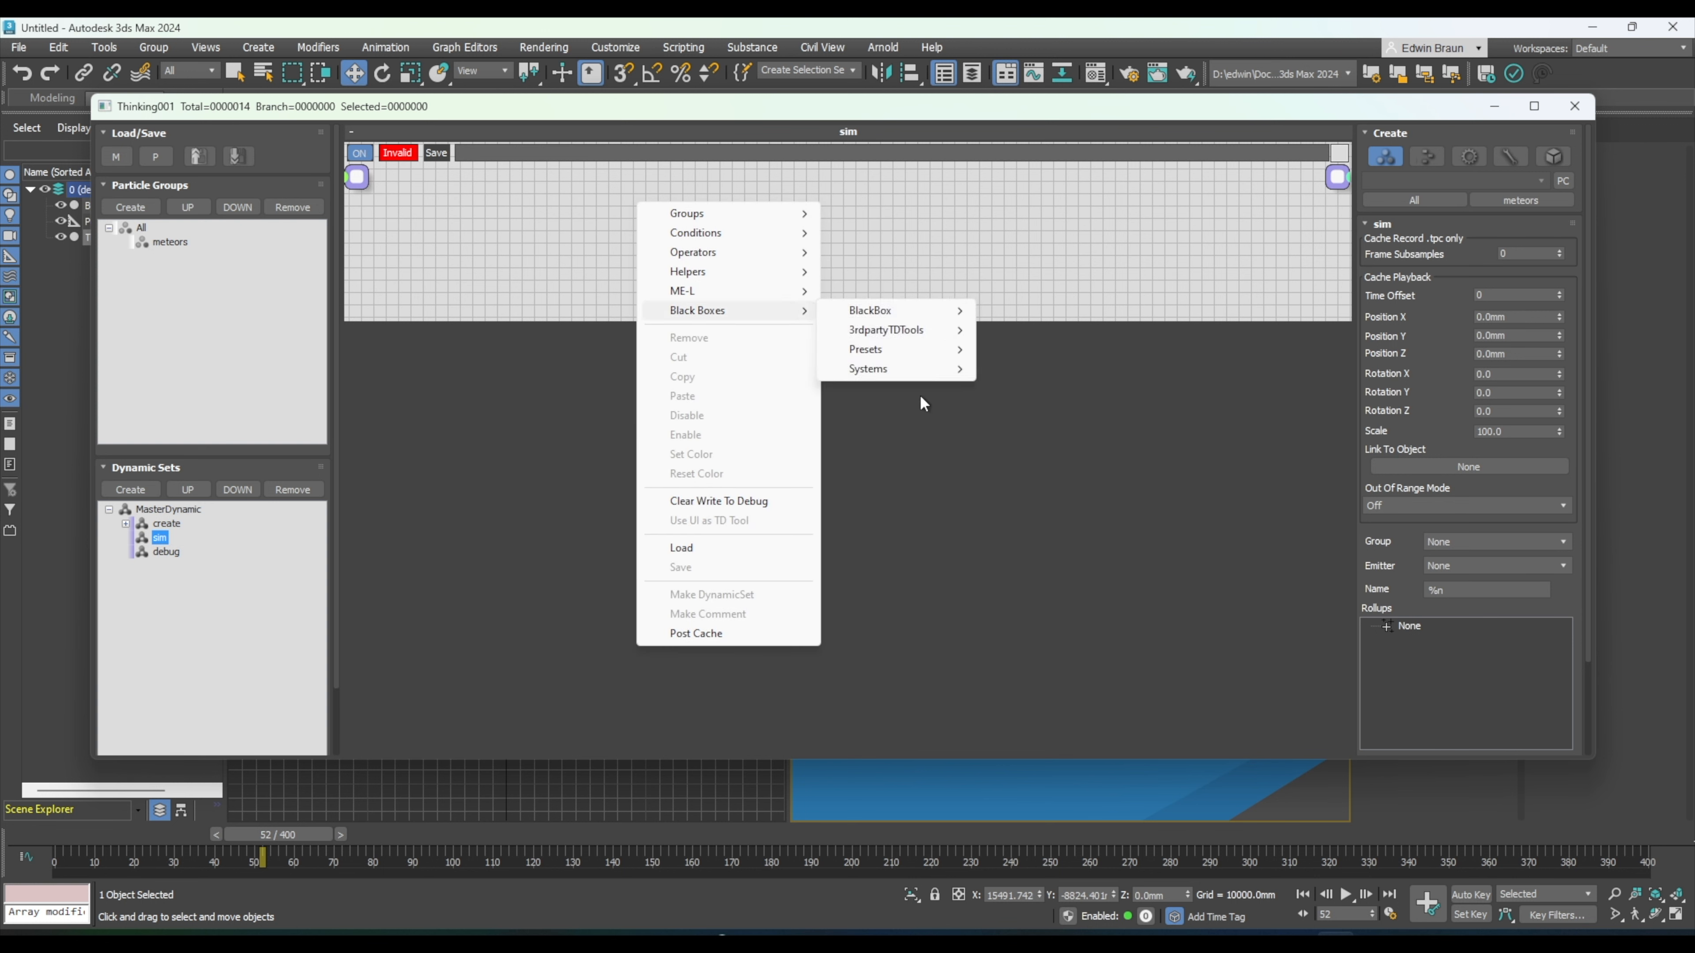
{"action": "mouse_move", "coordinate": [949, 368]}
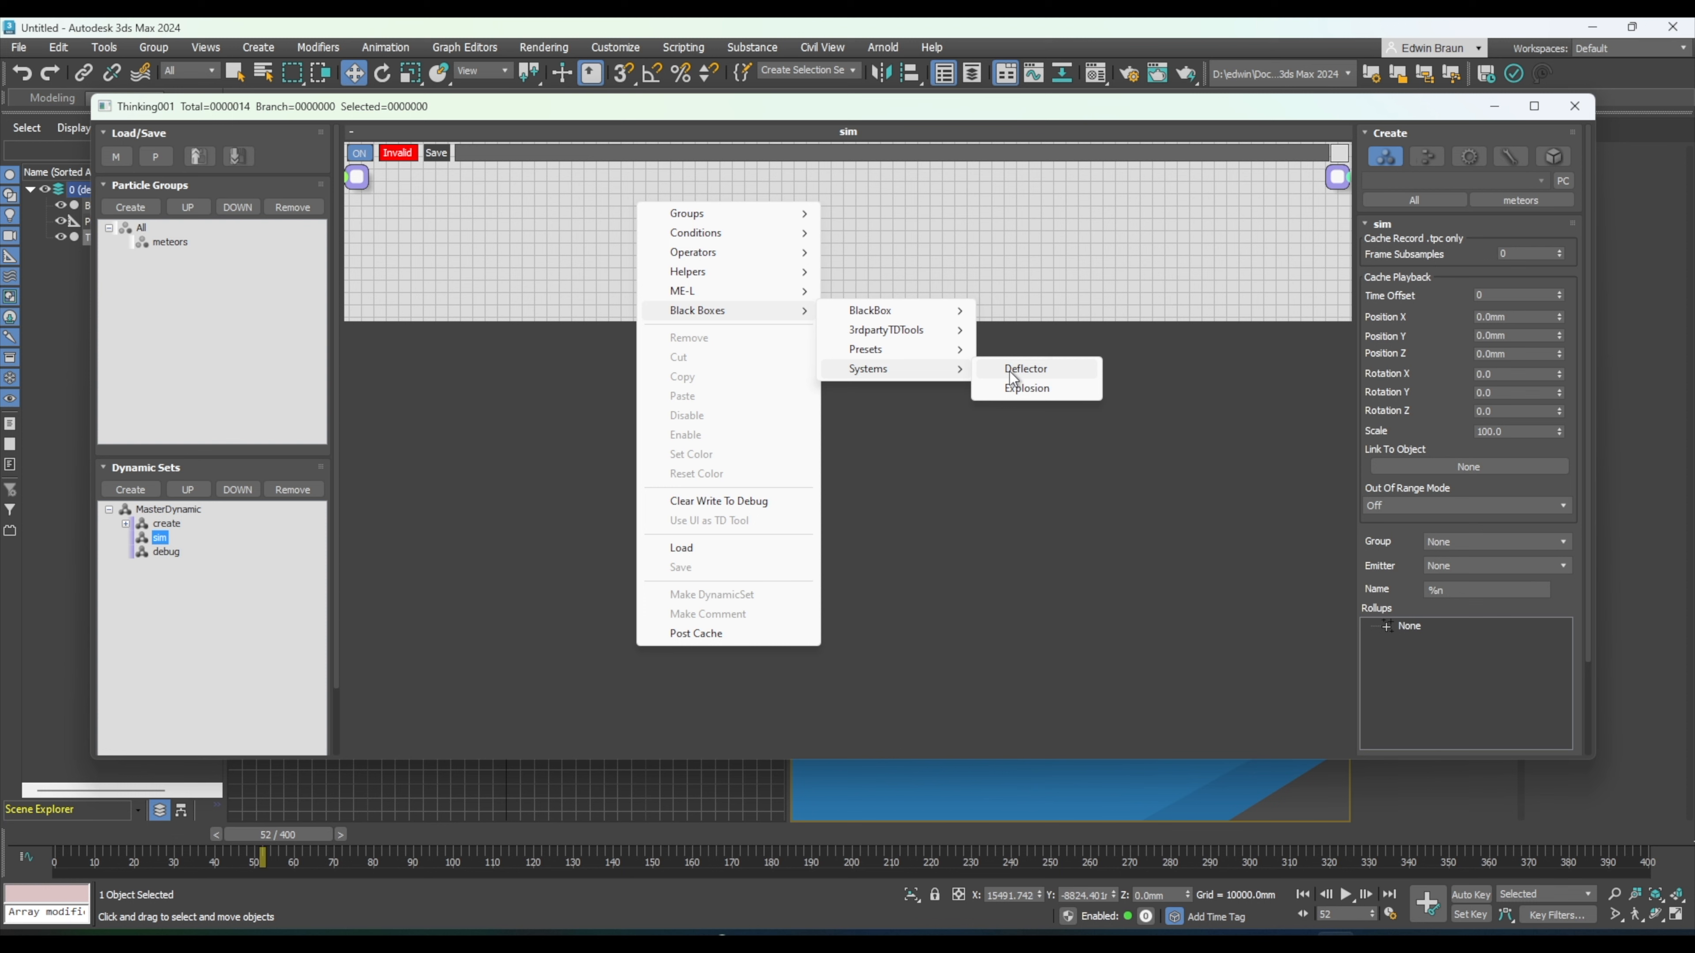
{"action": "left_click", "coordinate": [1033, 370]}
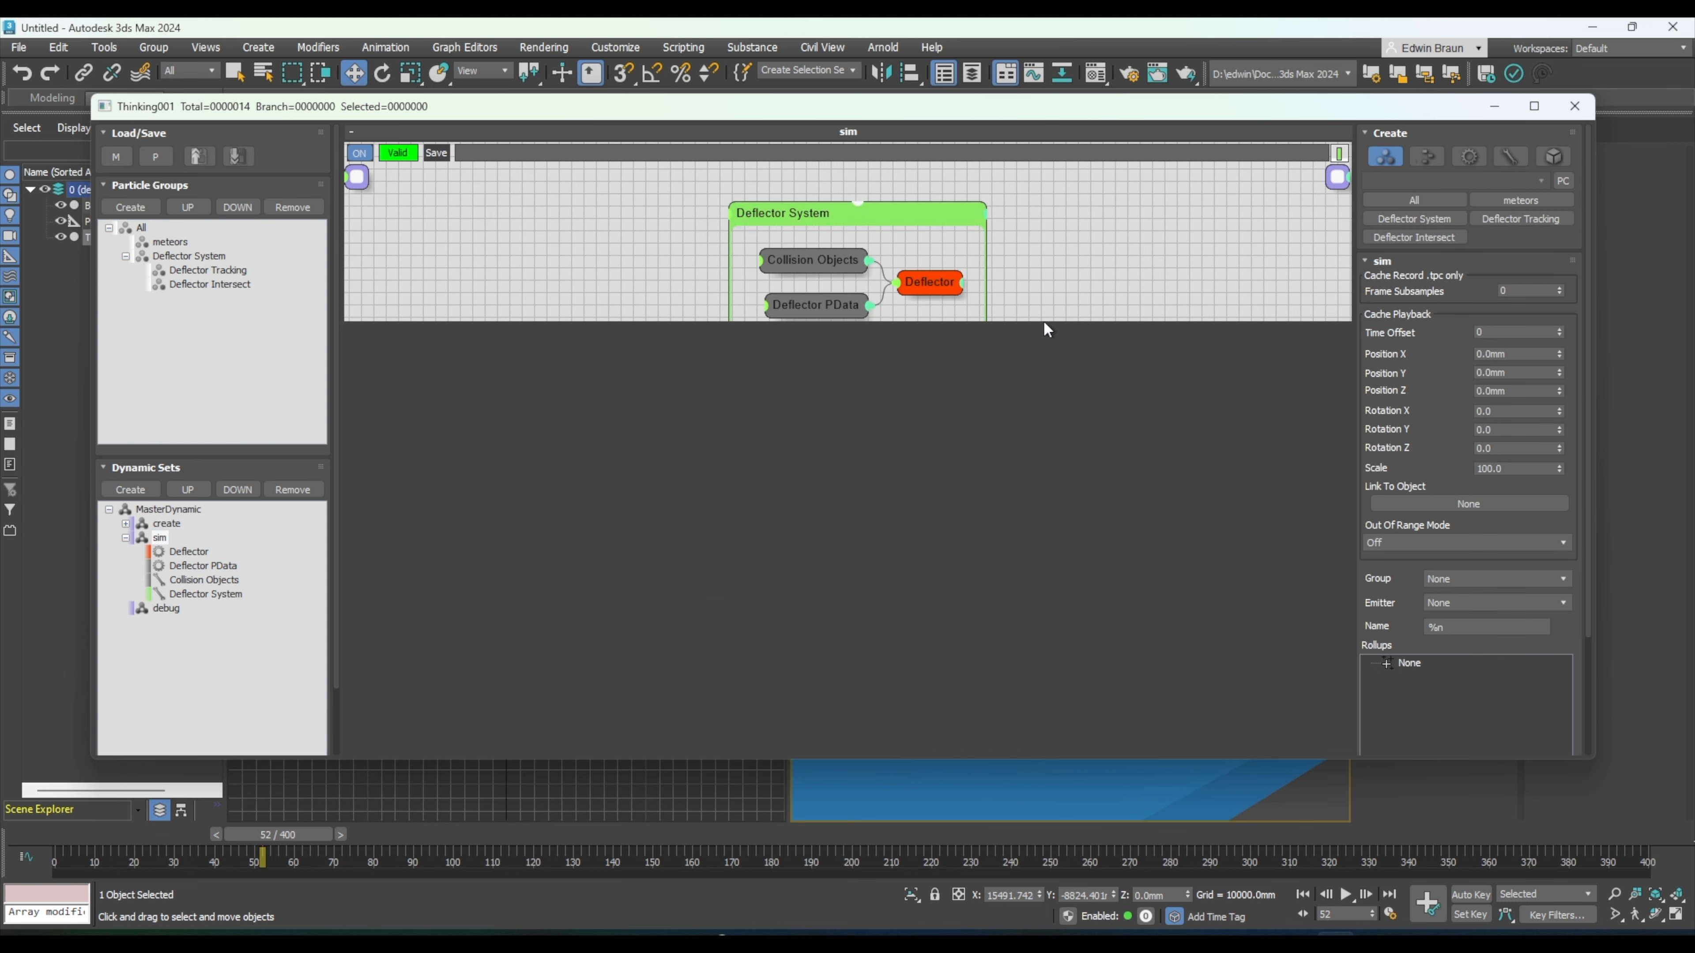
{"action": "left_click_drag", "start_coordinate": [1044, 319], "coordinate": [1044, 434]}
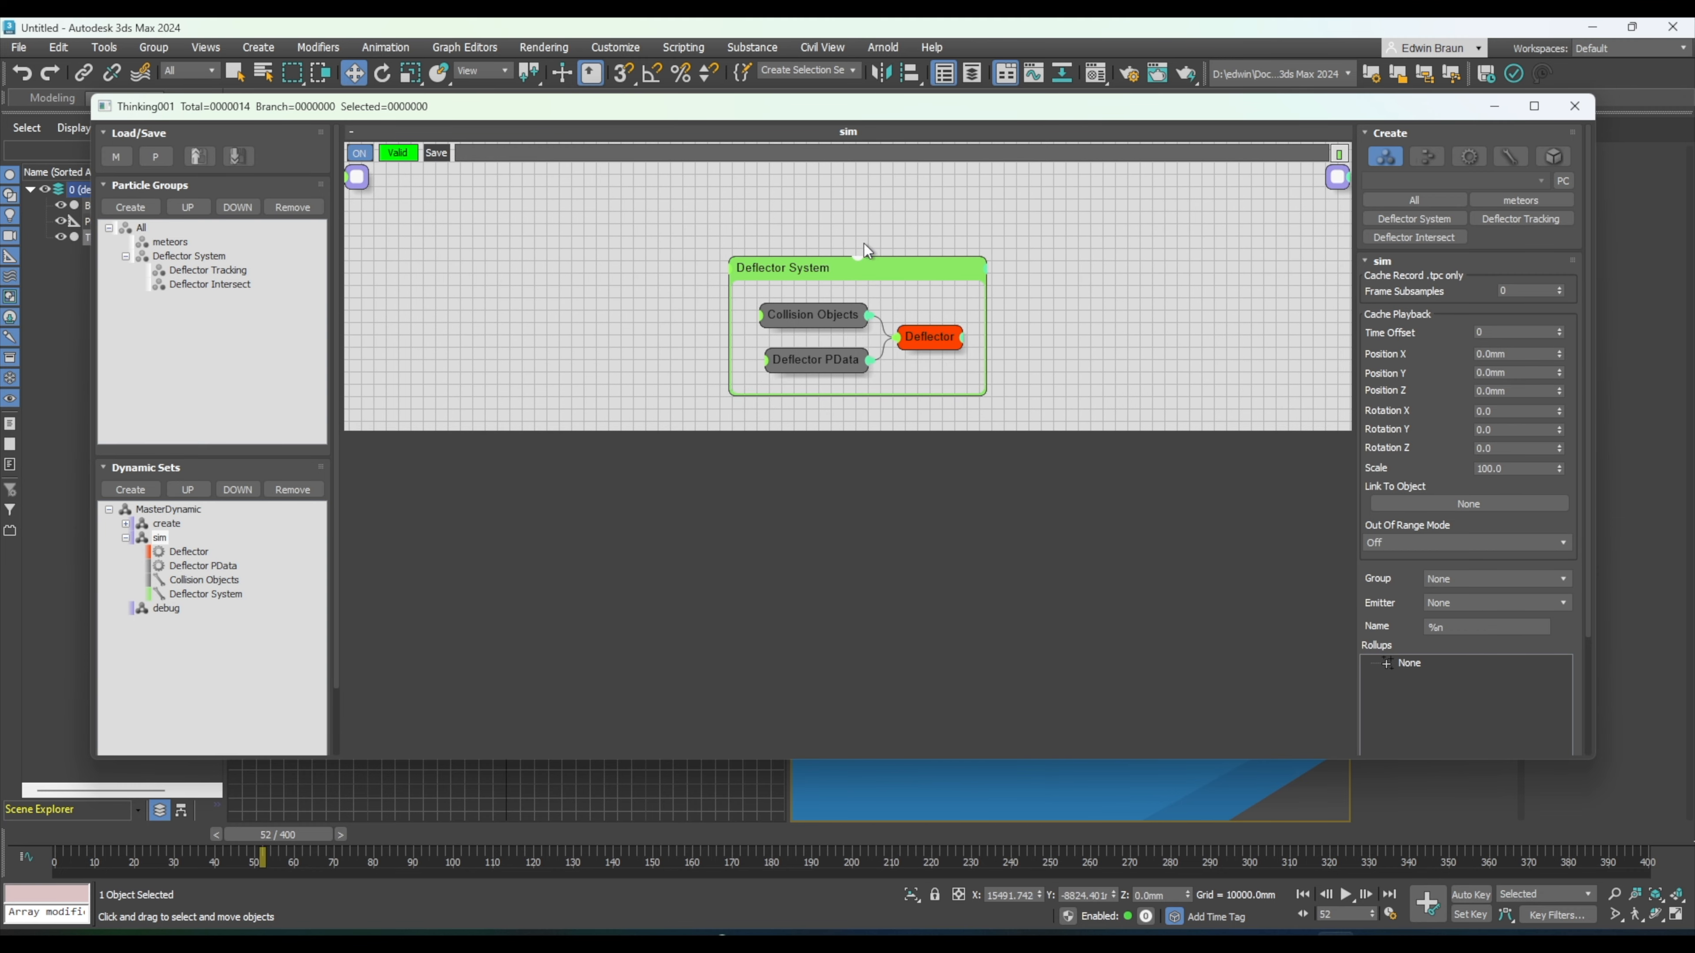
{"action": "left_click_drag", "start_coordinate": [874, 262], "coordinate": [750, 223]}
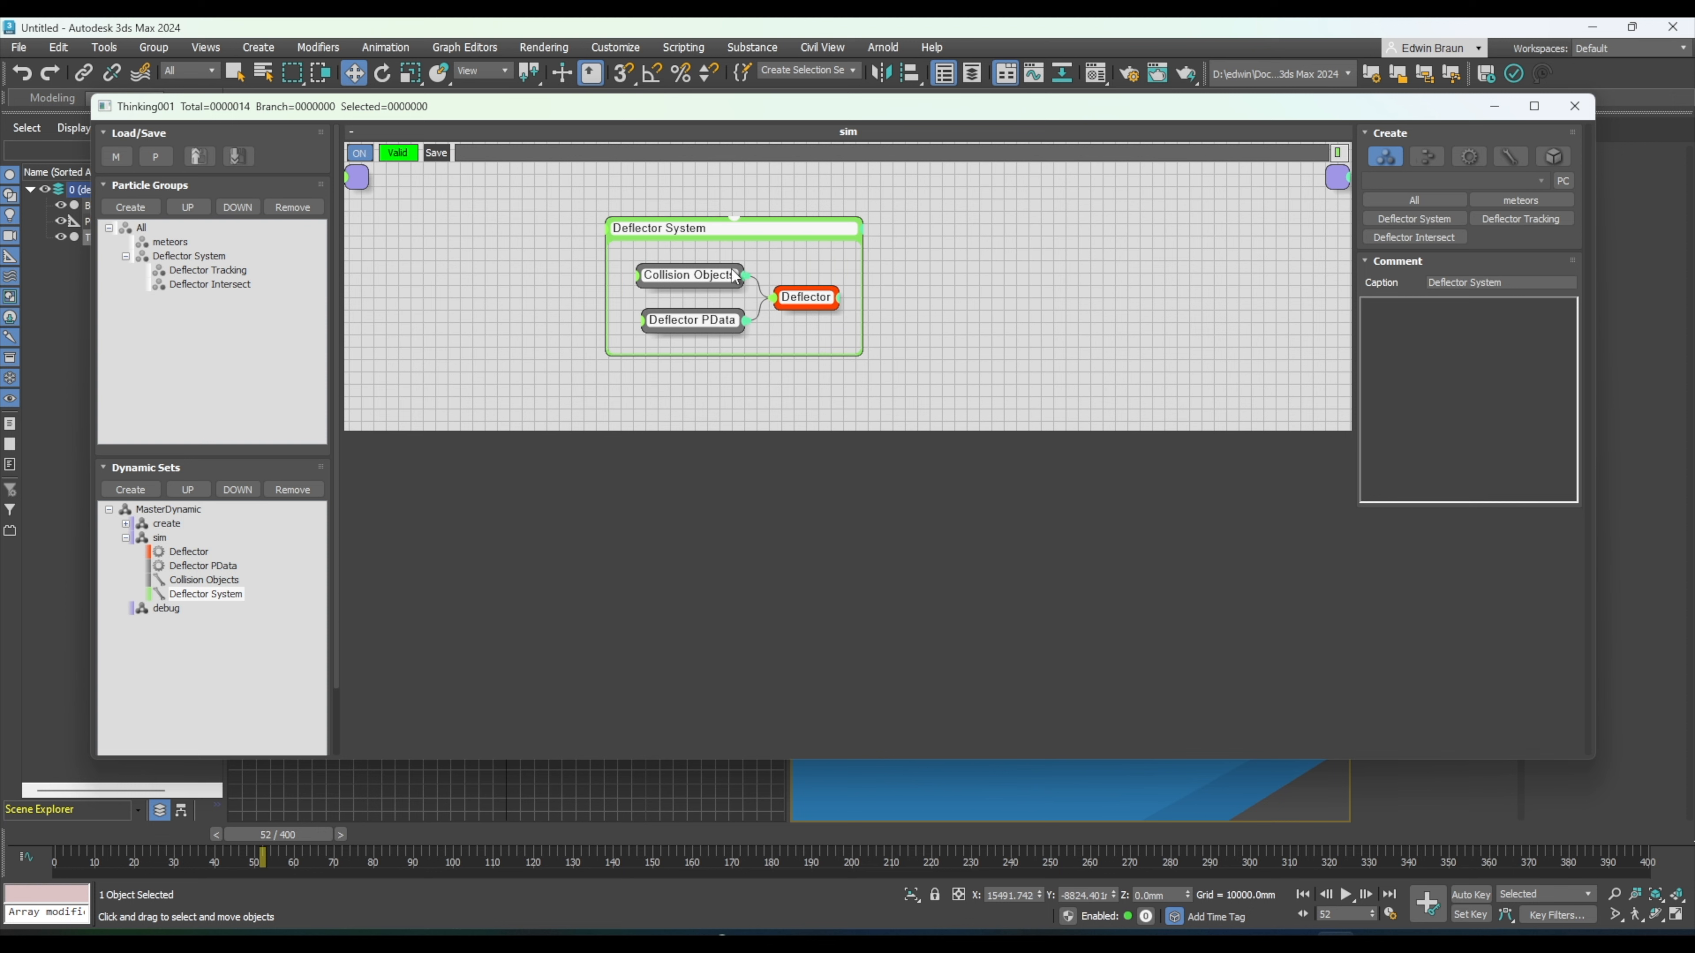
- Assign the ground box as the collision object in the Deflector System's Collision Objects node
{"action": "left_click", "coordinate": [697, 281]}
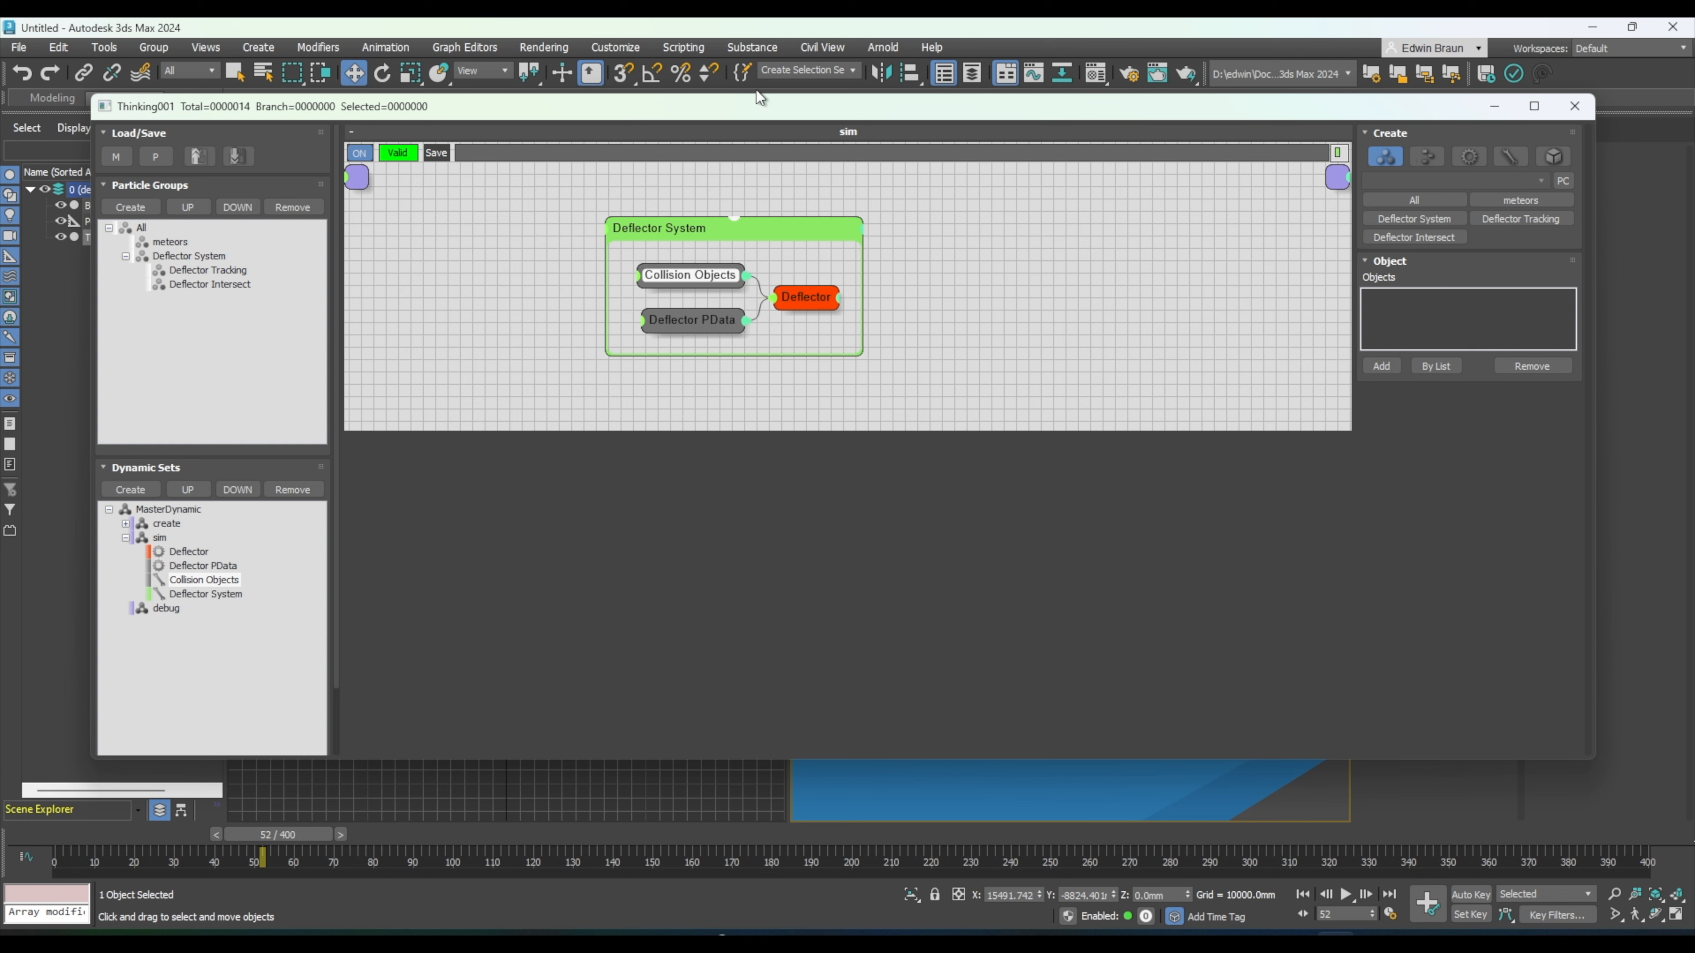
{"action": "left_click_drag", "start_coordinate": [1004, 107], "coordinate": [125, 129]}
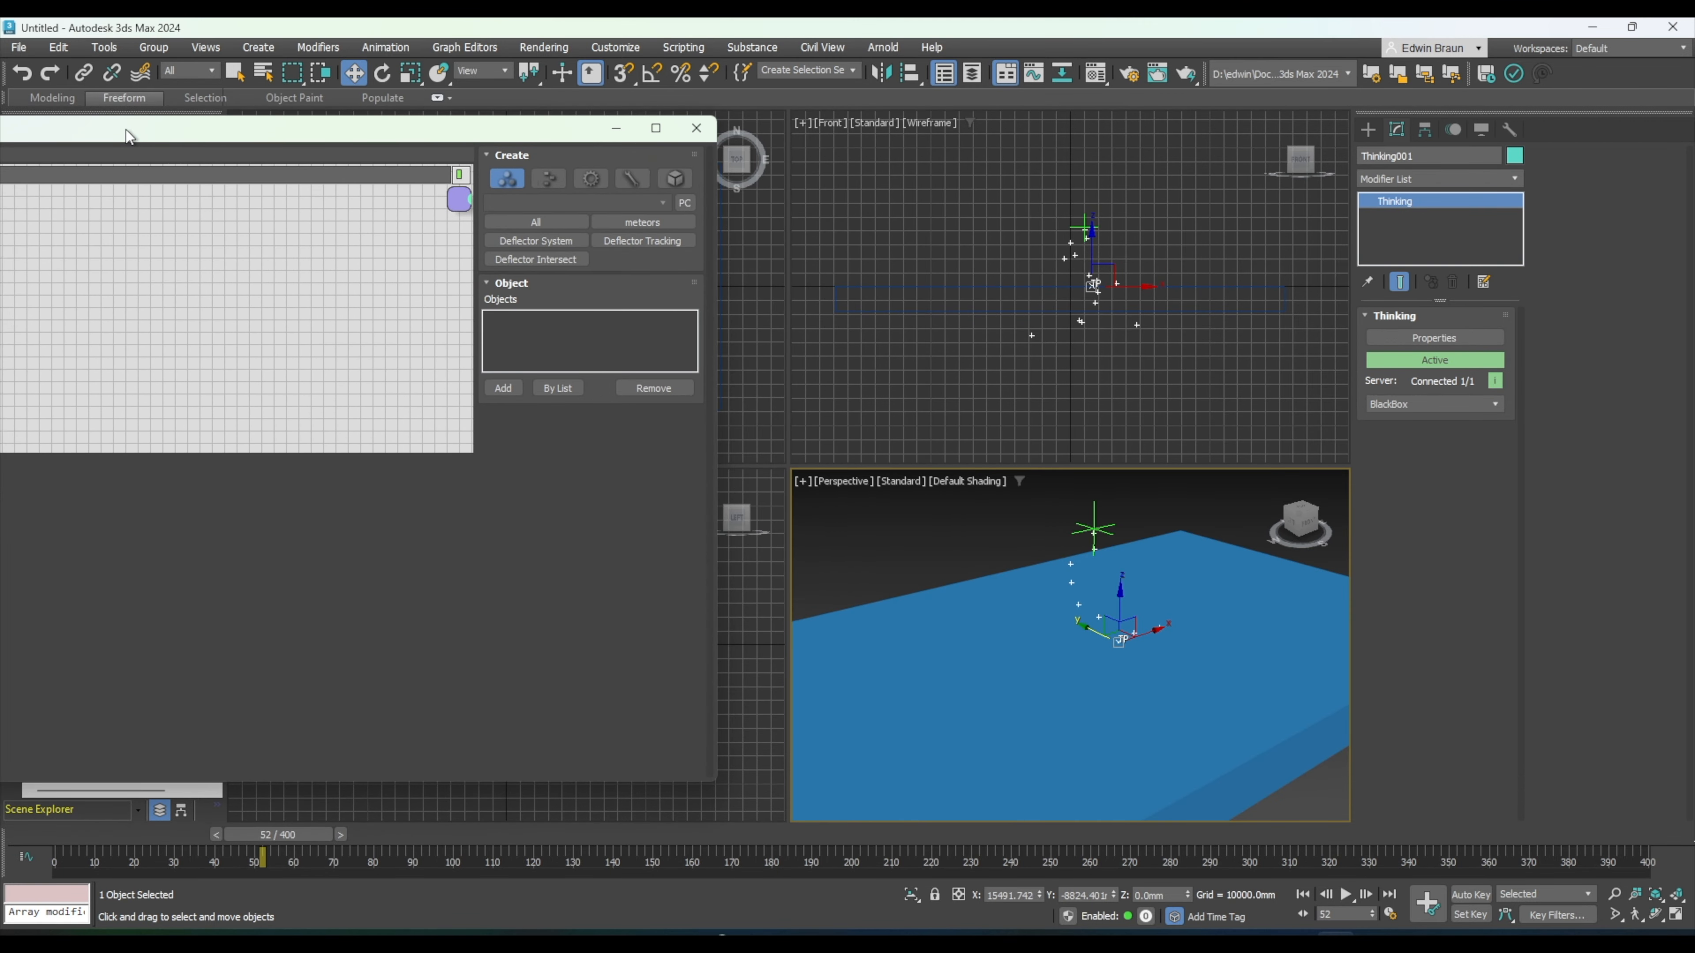
{"action": "left_click", "coordinate": [503, 388]}
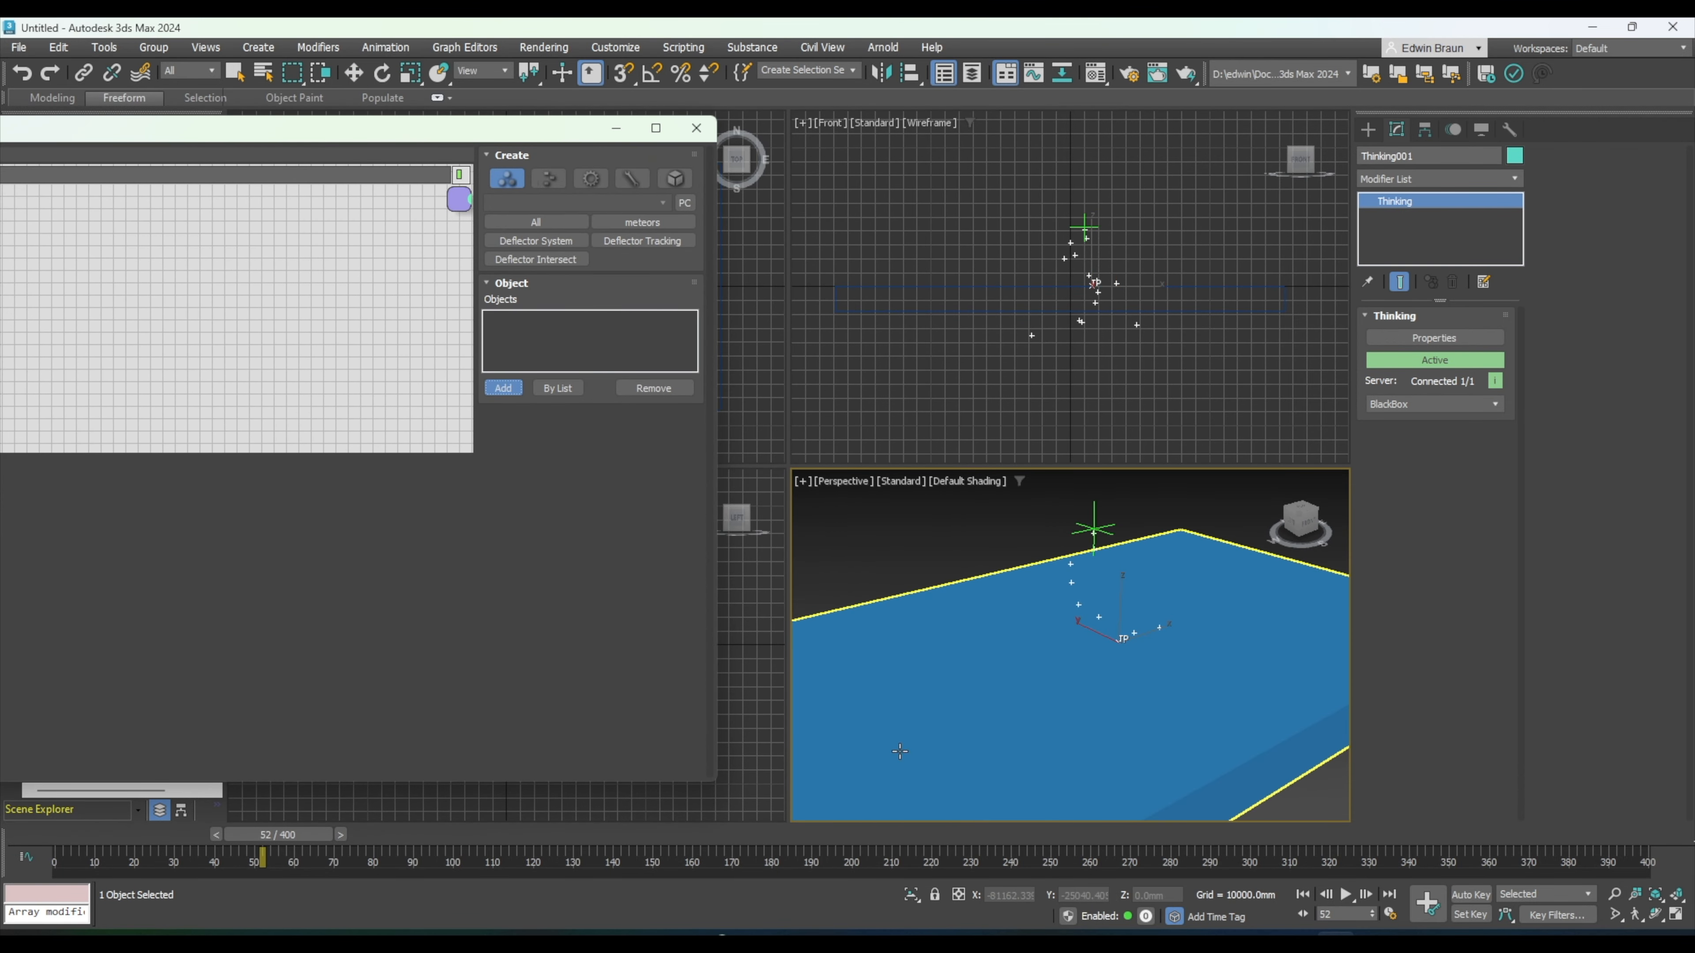
{"action": "left_click", "coordinate": [1006, 708]}
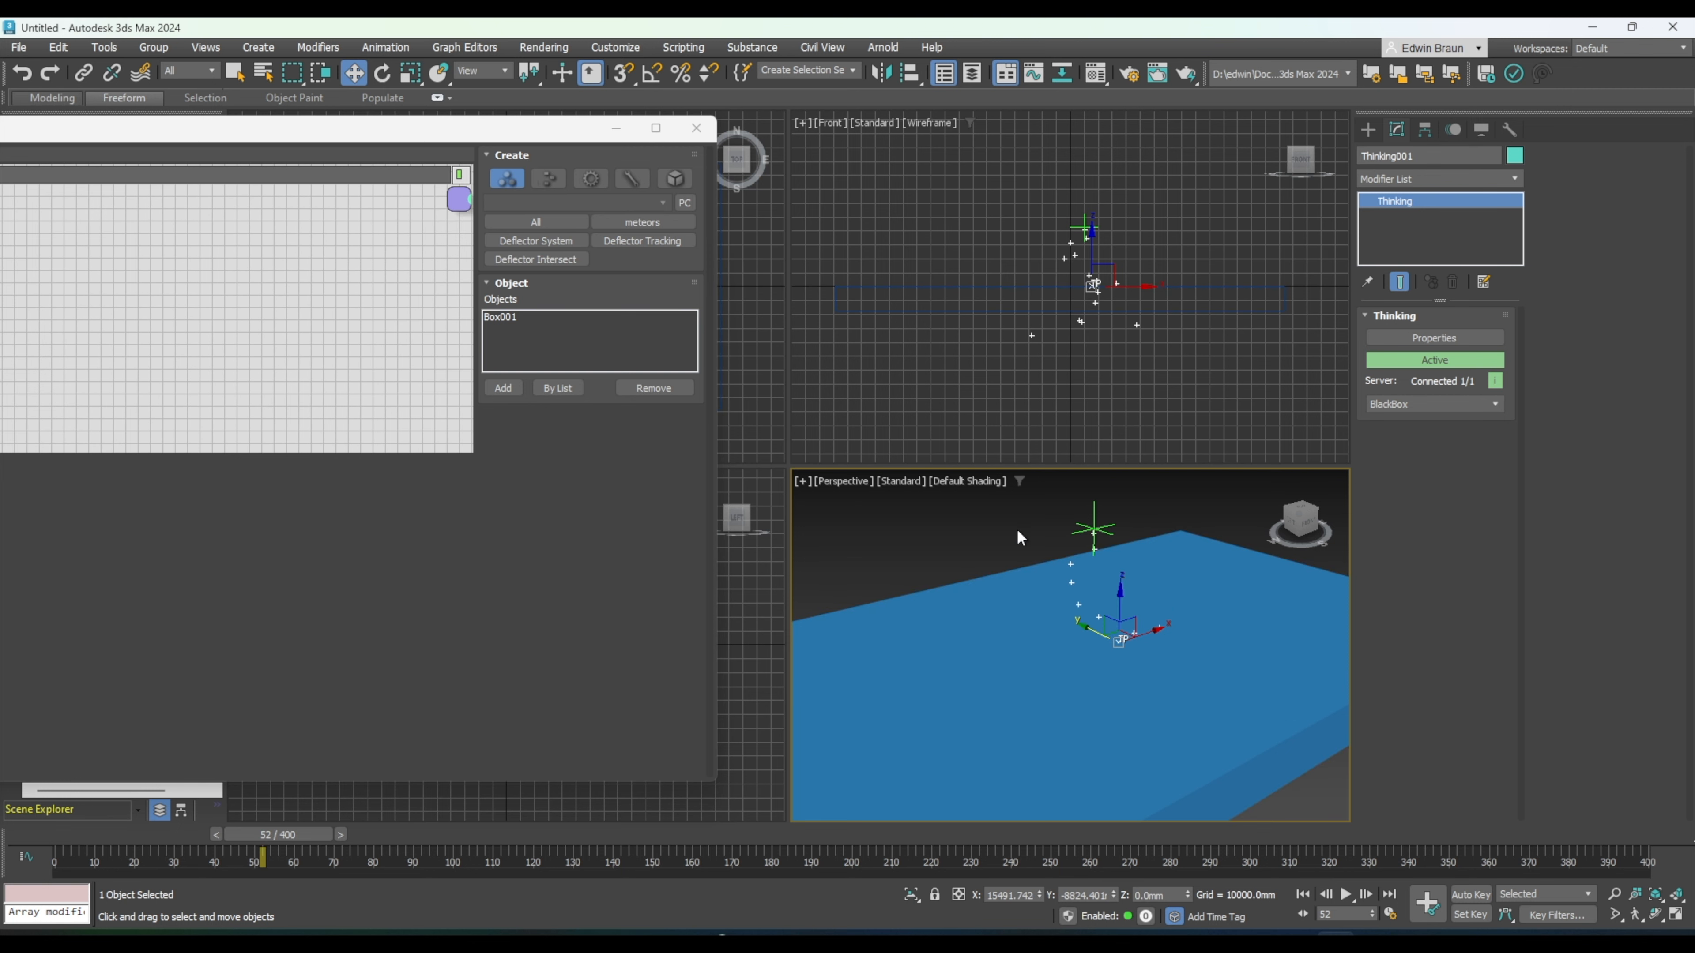
{"action": "left_click_drag", "start_coordinate": [168, 136], "coordinate": [1034, 102]}
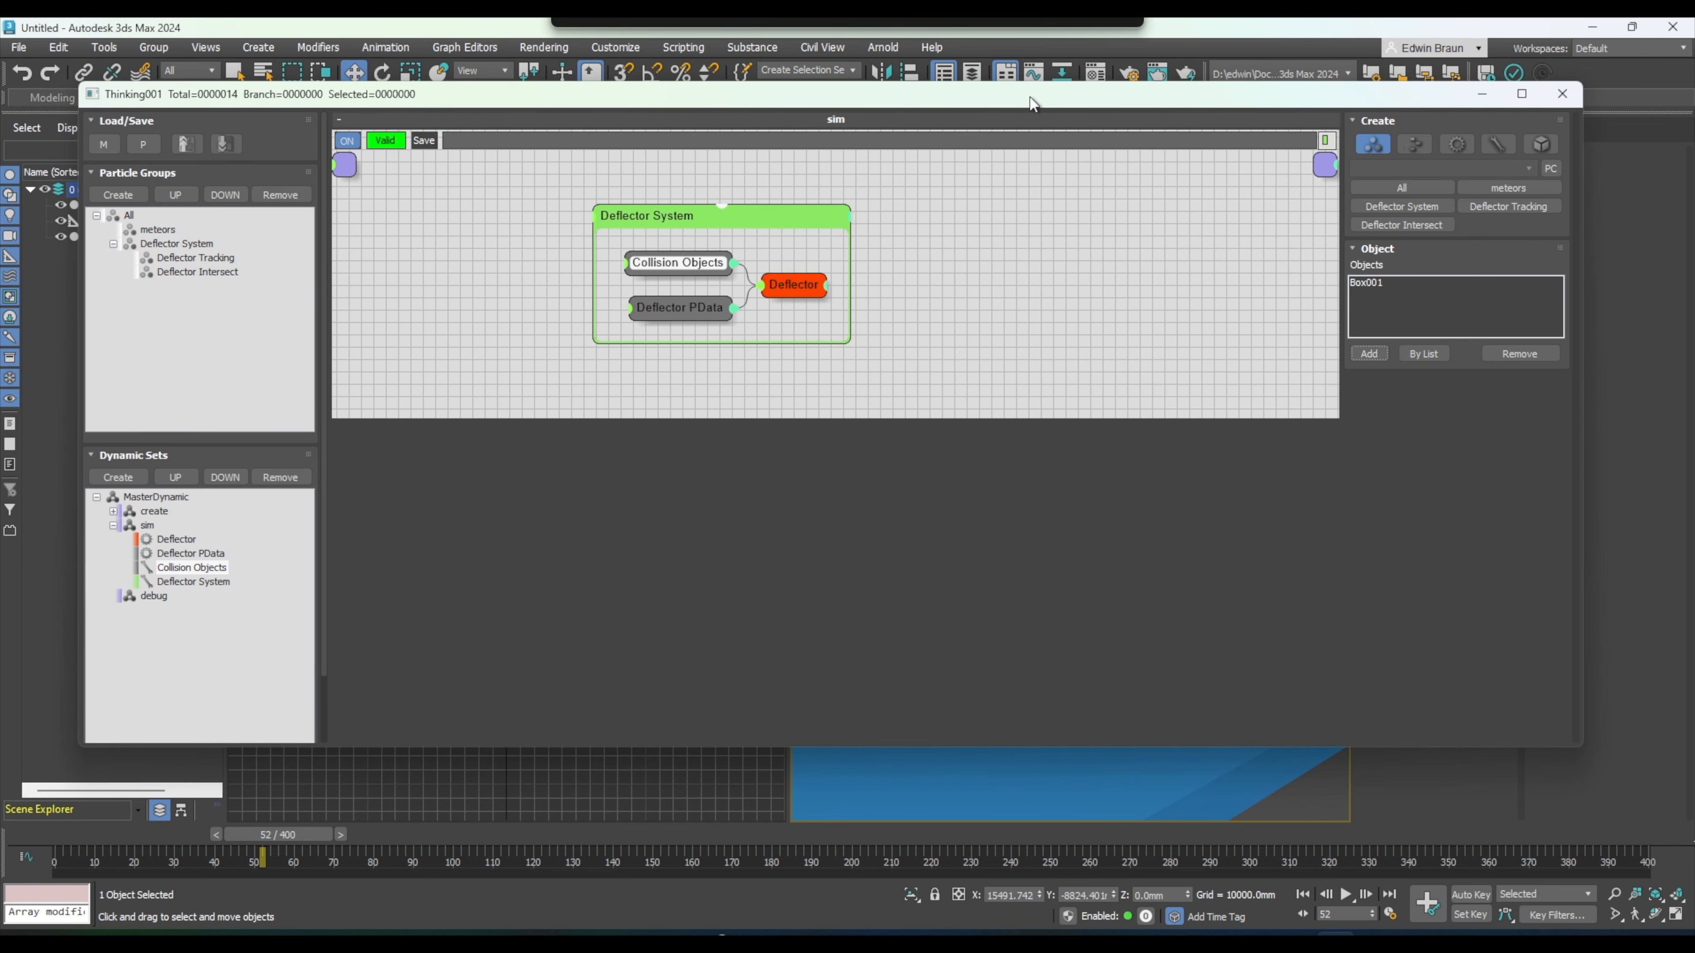
- Set the Deflector's Chaos to 5 and choose meteors as its tracking group
{"action": "left_click", "coordinate": [686, 309]}
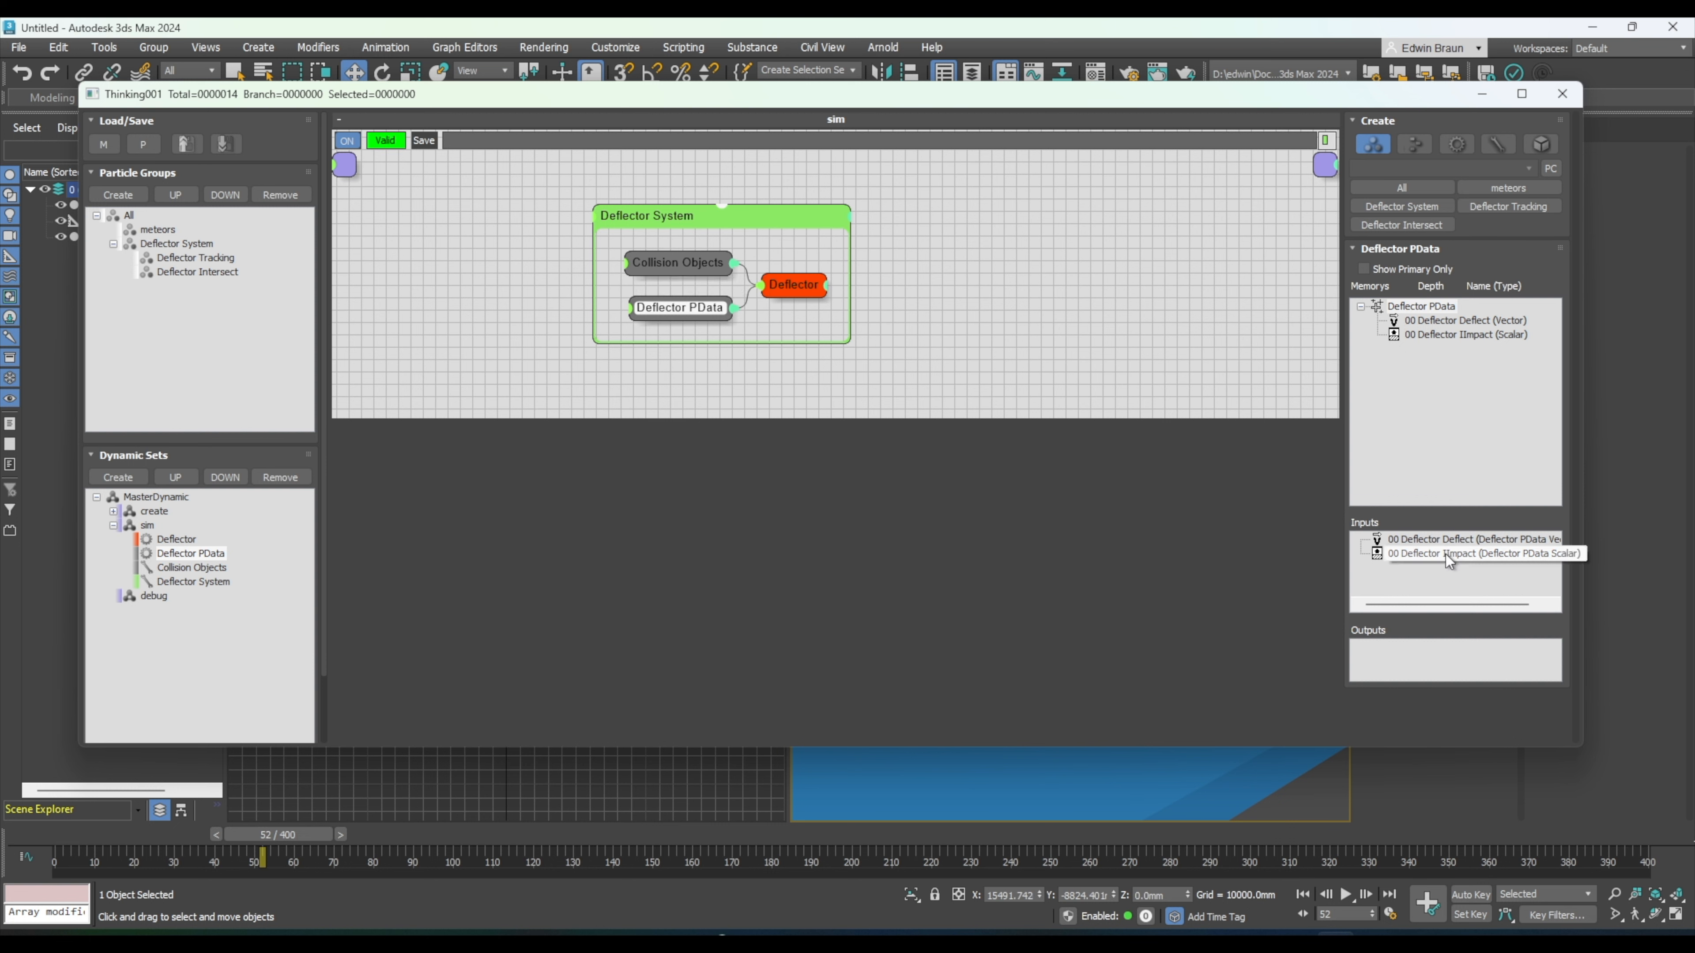
{"action": "left_click", "coordinate": [787, 285]}
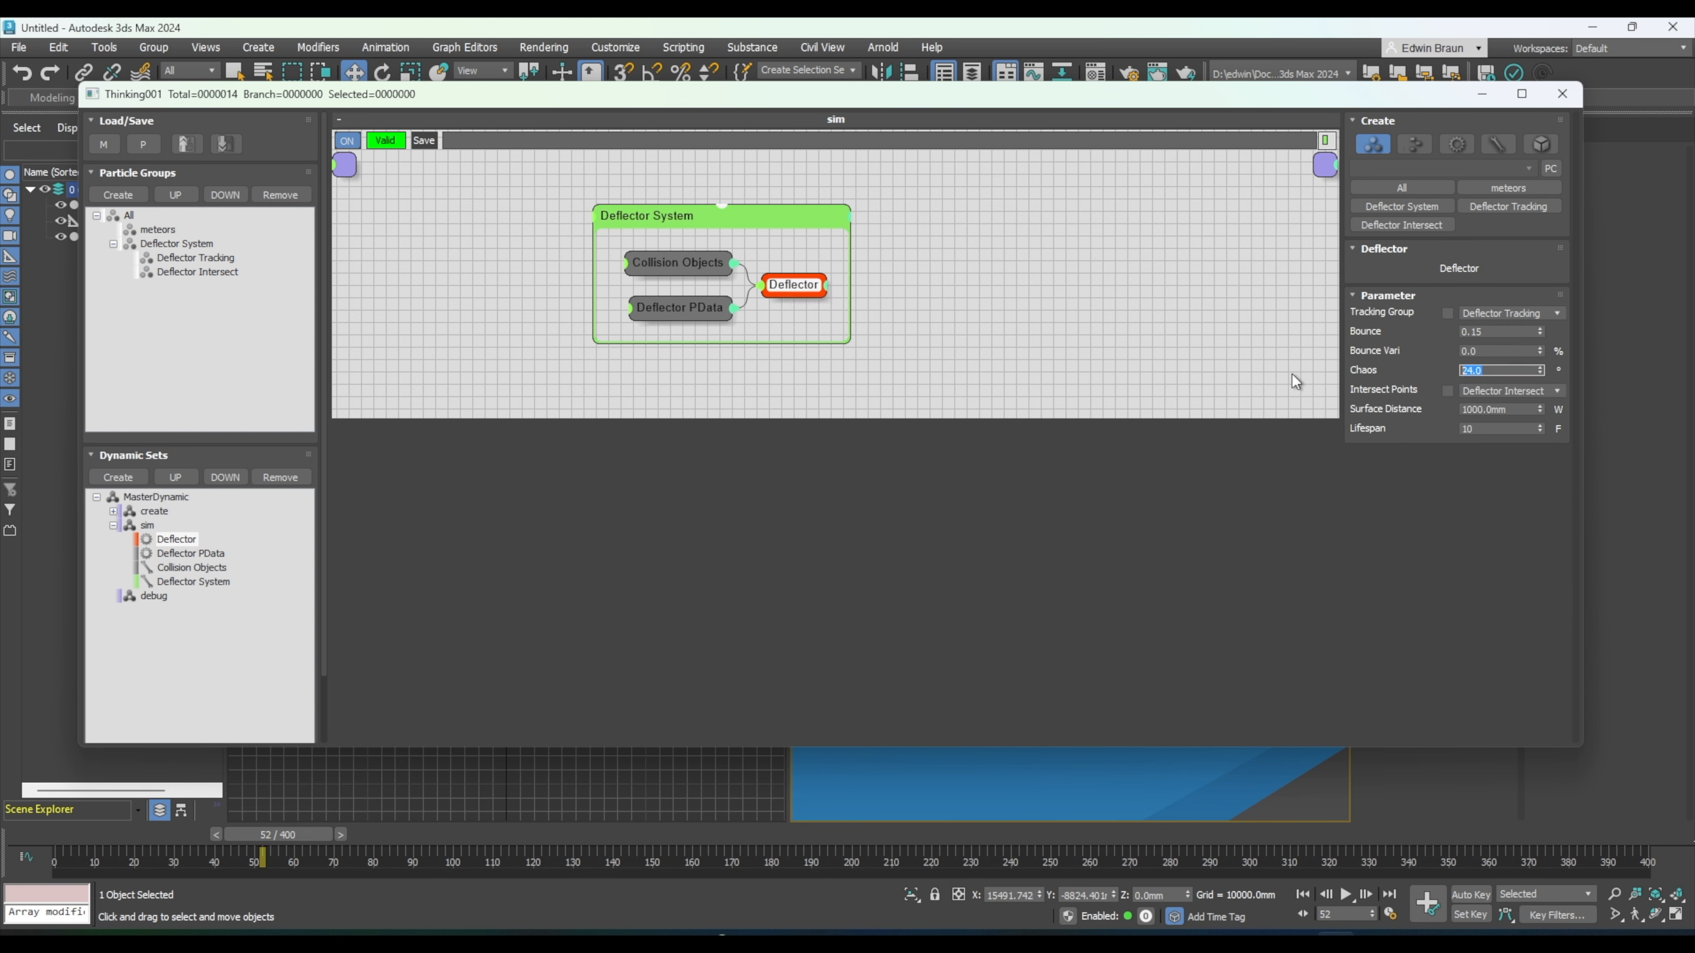
{"action": "type", "text": "5"}
{"action": "key", "text": "Return"}
{"action": "left_click_drag", "start_coordinate": [1108, 96], "coordinate": [358, 115]}
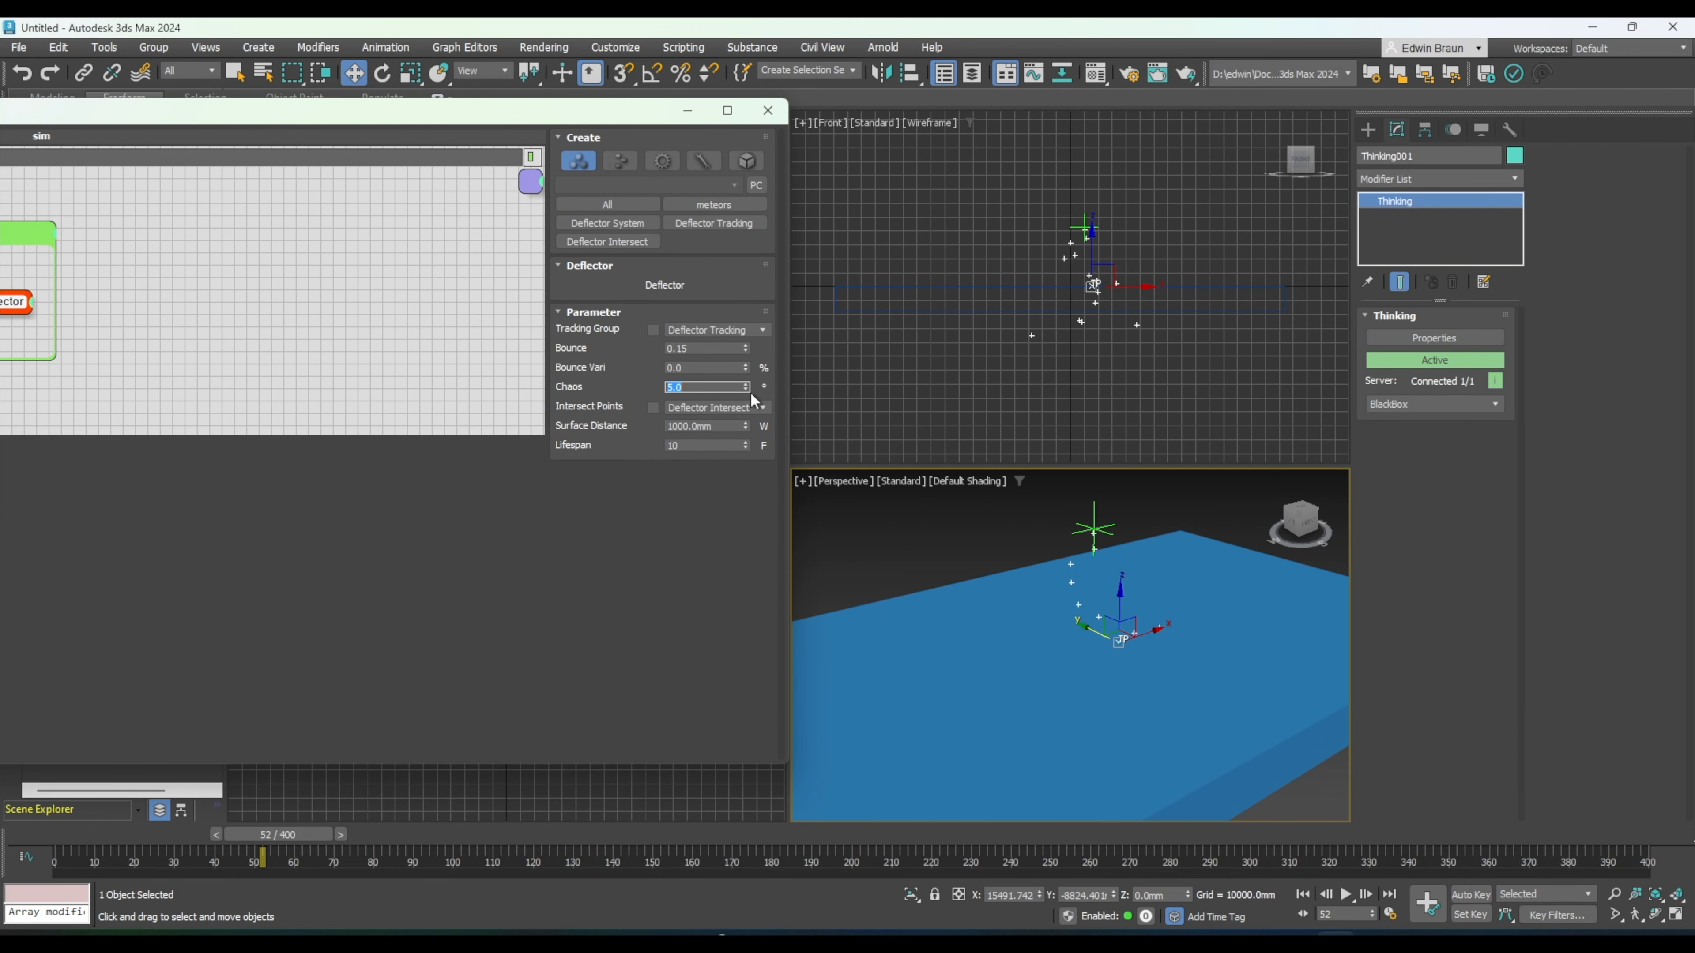
{"action": "left_click", "coordinate": [720, 333]}
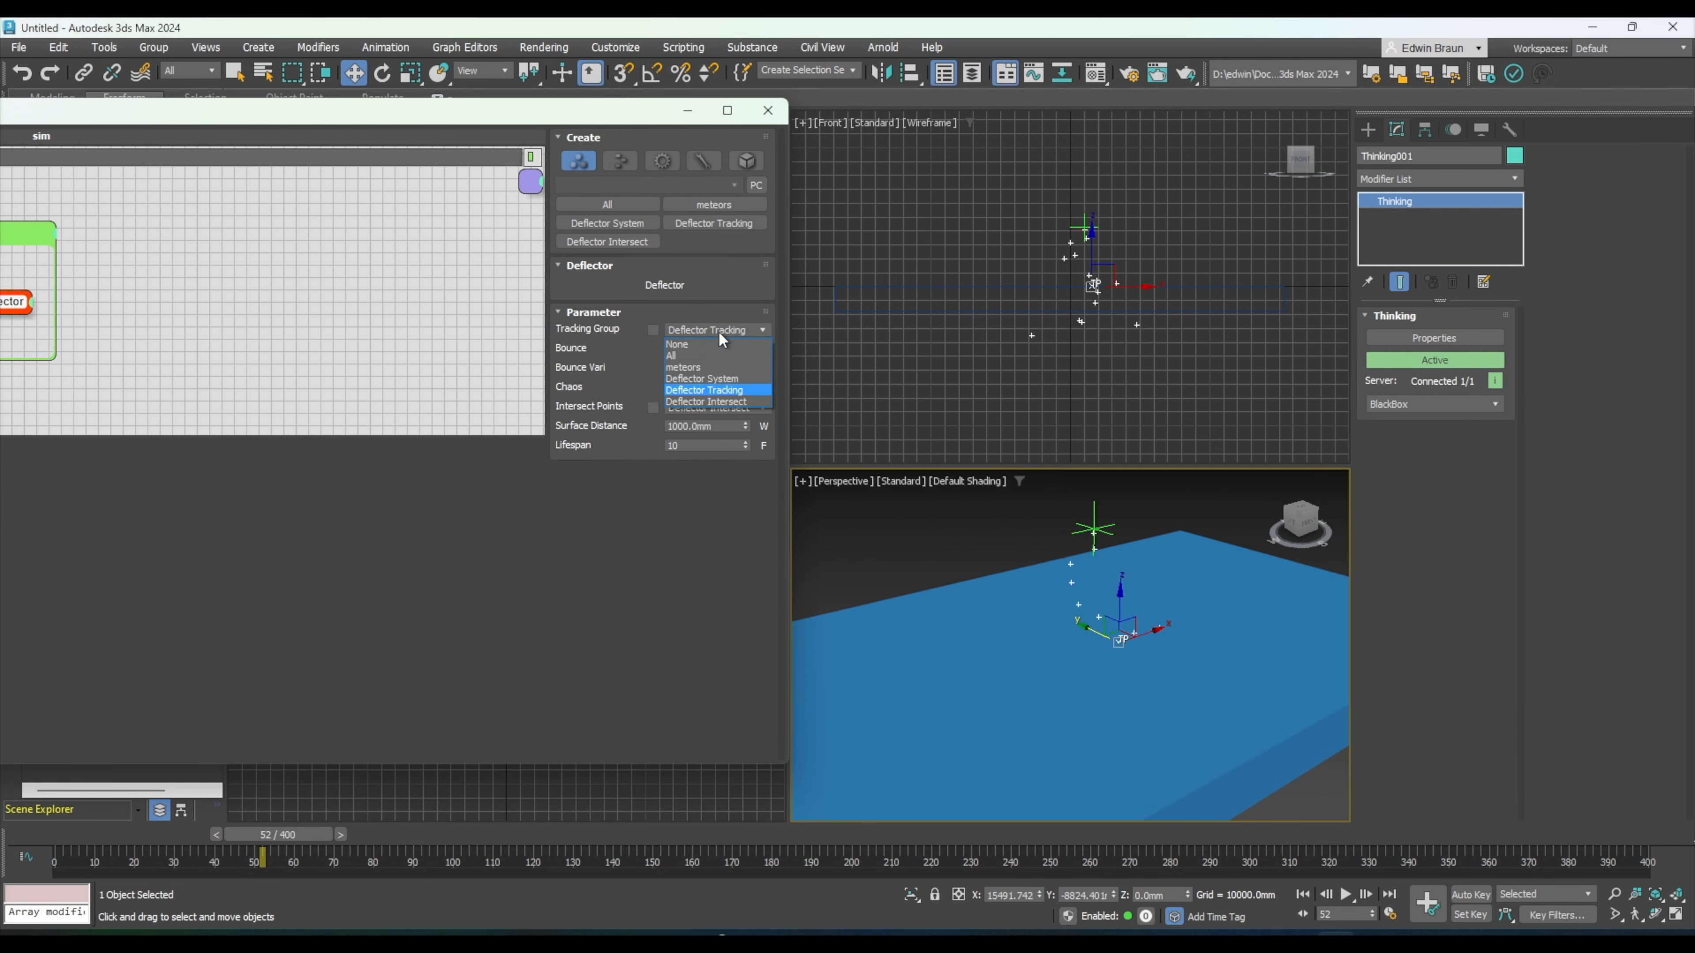
{"action": "left_click", "coordinate": [683, 367]}
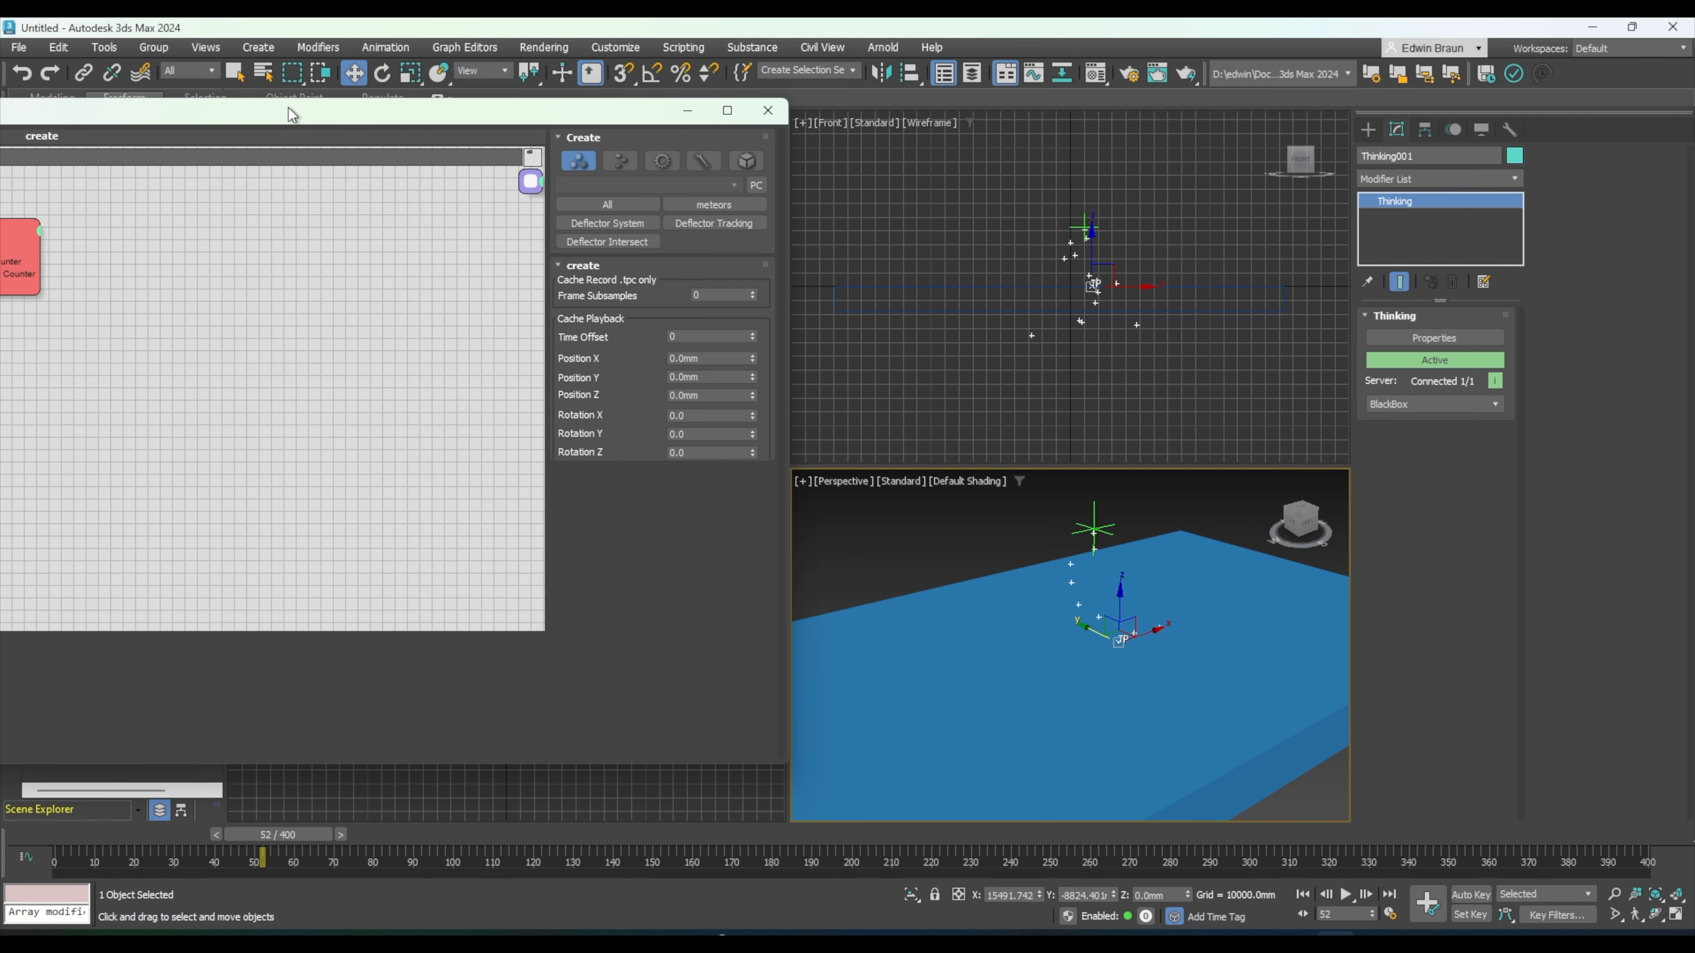
- Bring the whole thinkingParticles editor back into view and assign the create set's PositionBorn node to the meteors group
{"action": "left_click_drag", "start_coordinate": [287, 111], "coordinate": [1086, 78]}
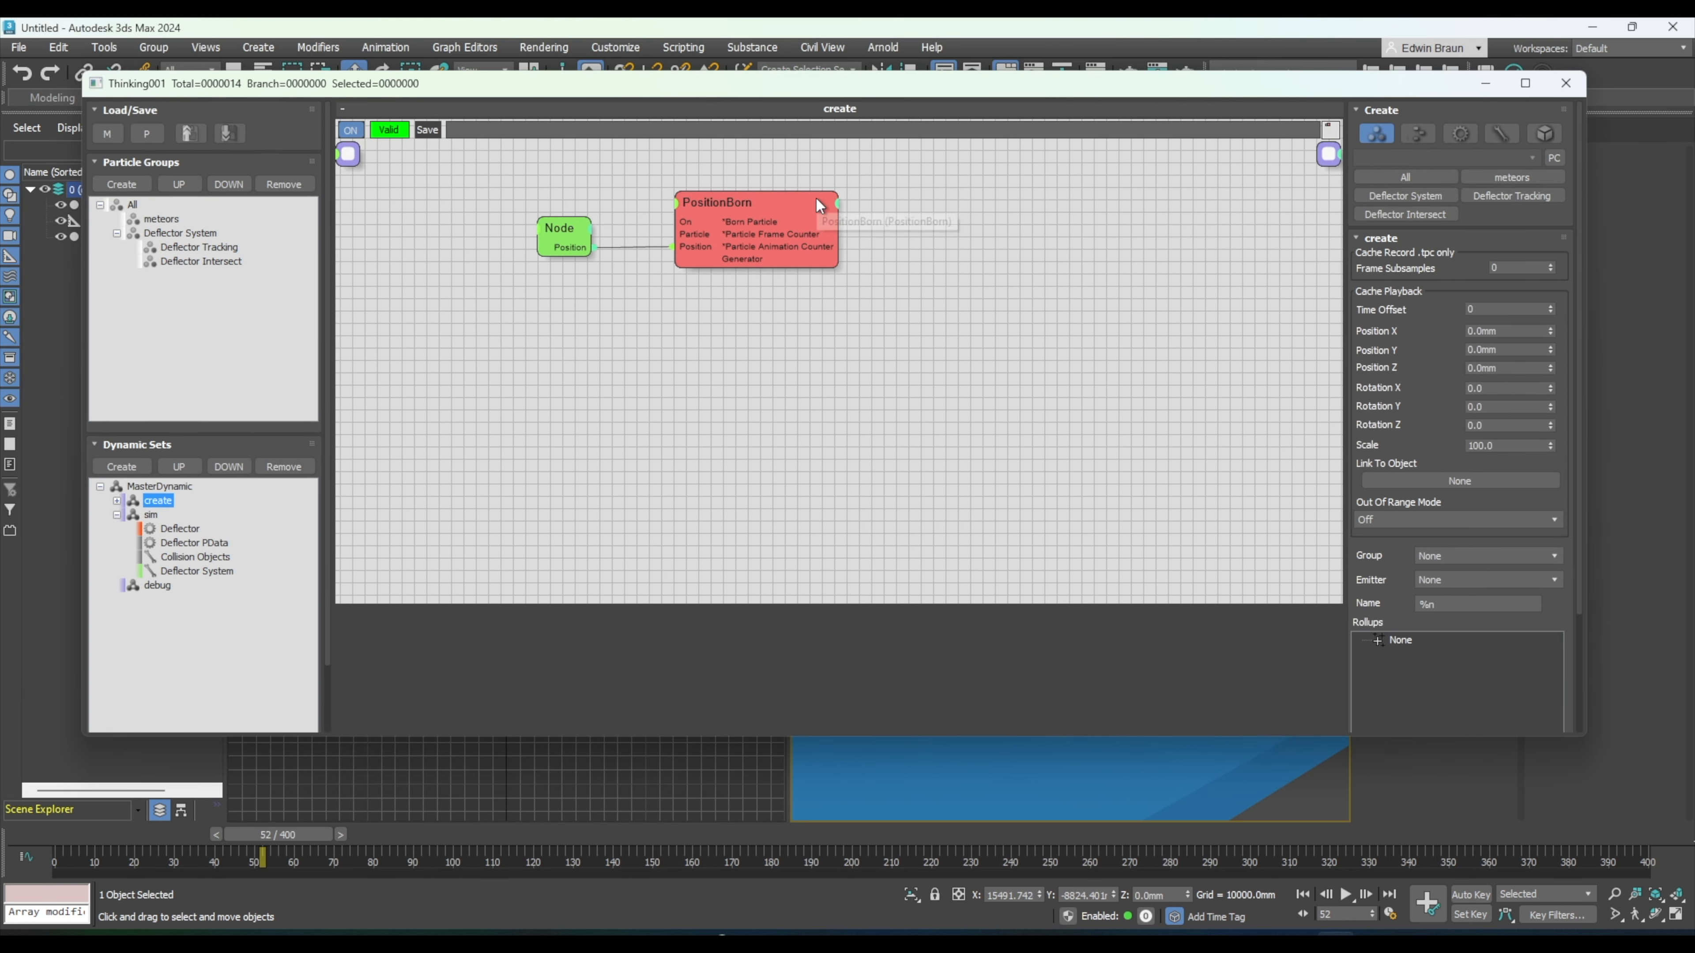
{"action": "left_click", "coordinate": [790, 200]}
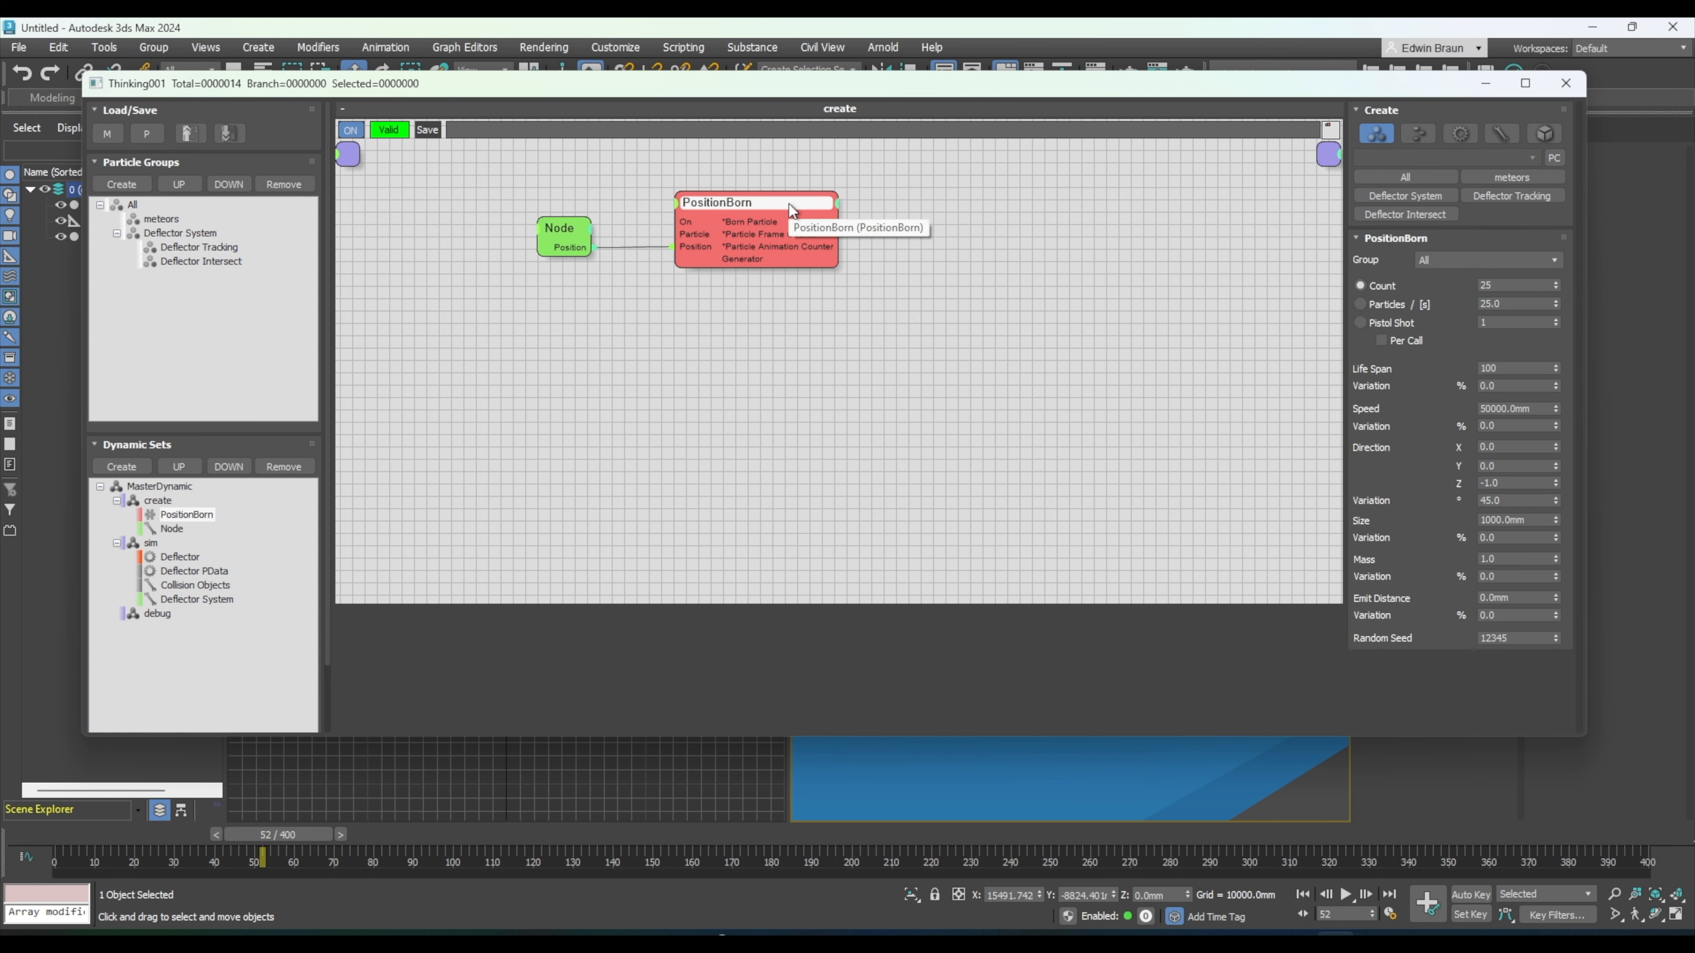
{"action": "left_click", "coordinate": [1469, 258]}
{"action": "left_click", "coordinate": [1459, 284]}
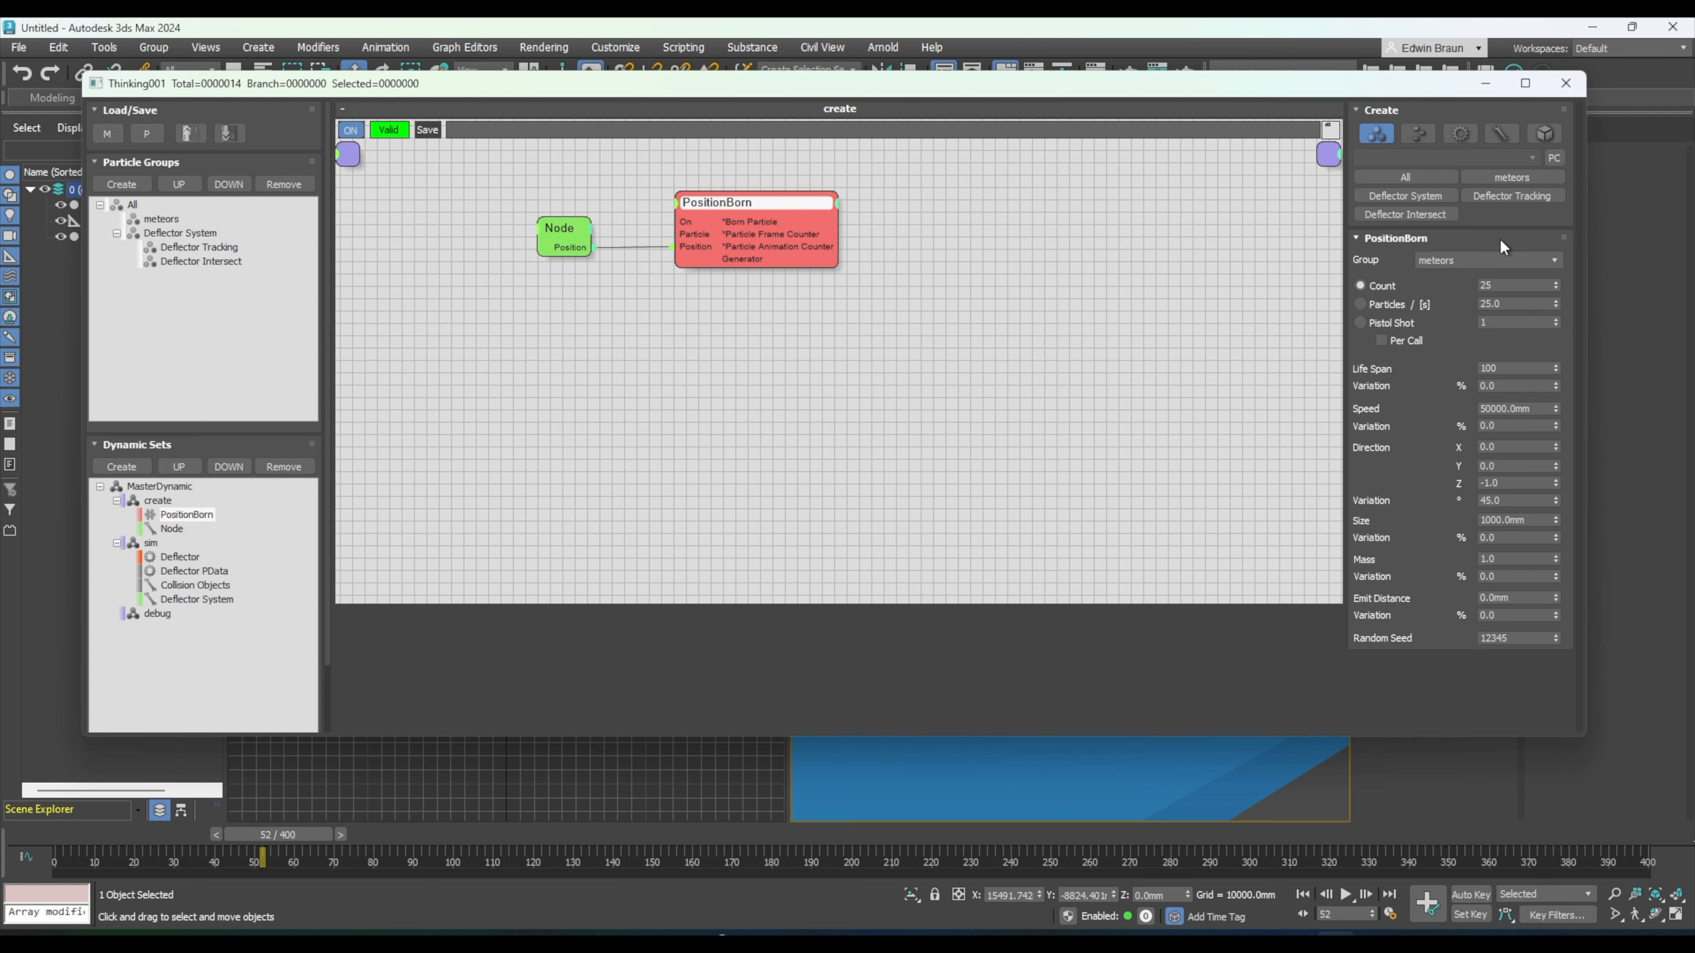
- Set the Surface Distance of the sim set's Deflector to 2 mm
{"action": "left_click", "coordinate": [180, 558]}
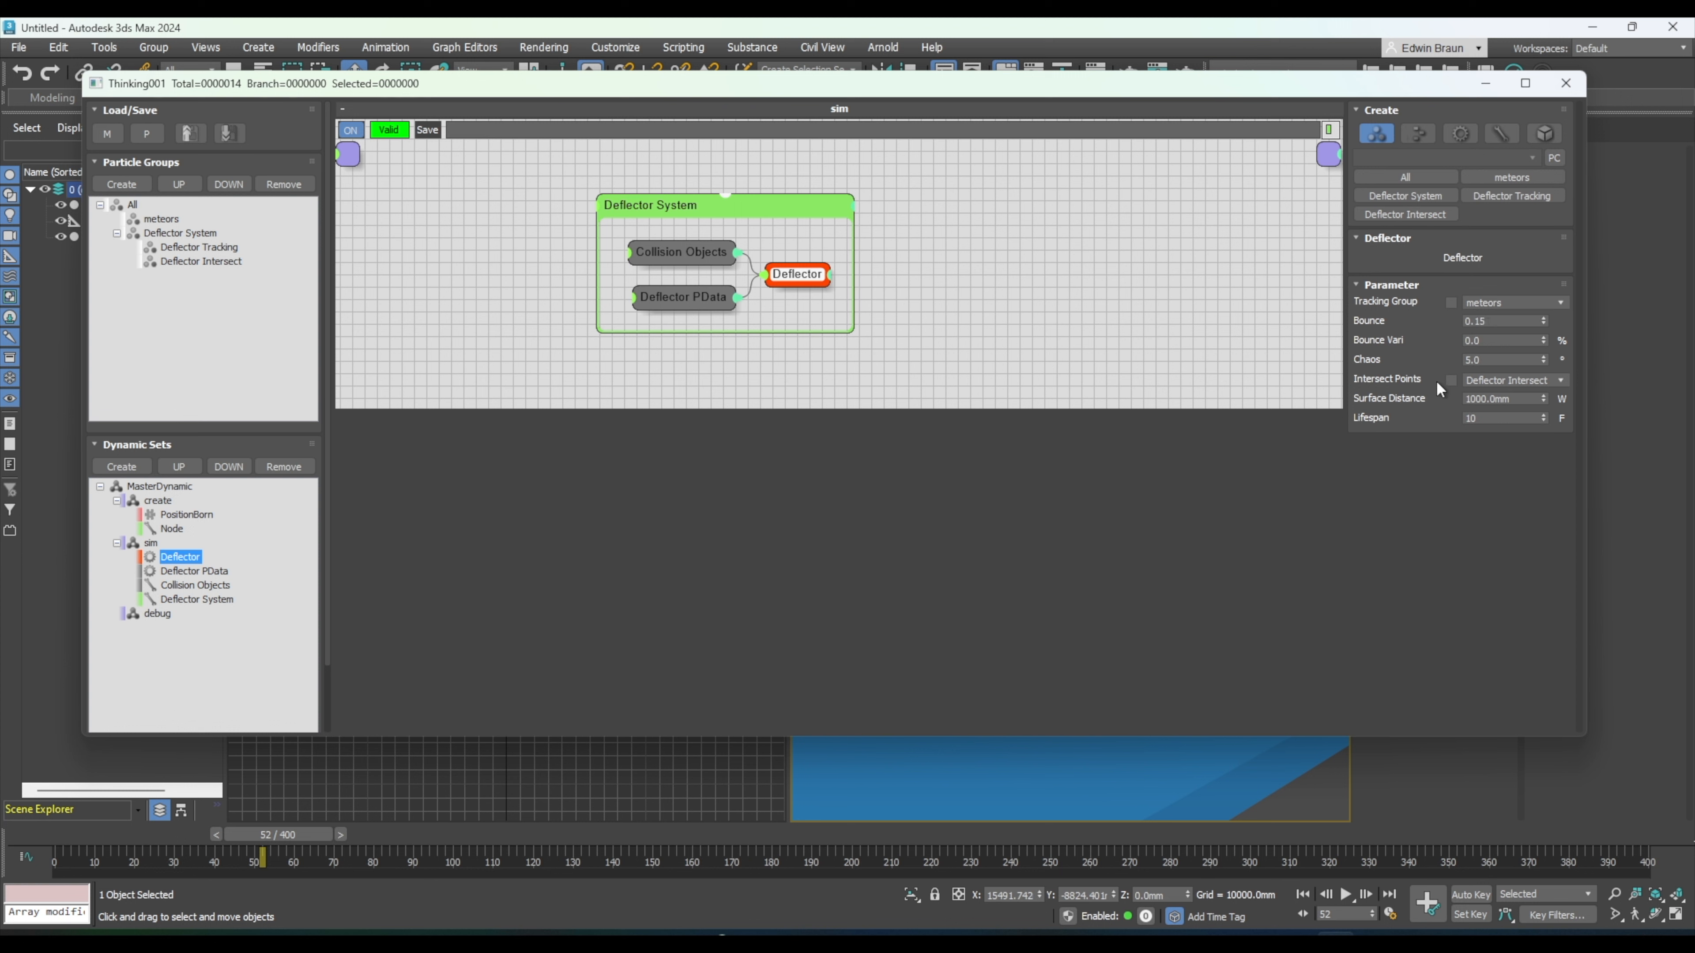
{"action": "left_click", "coordinate": [1531, 399]}
{"action": "type", "text": "2"}
{"action": "key", "text": "Return"}
- Uncover the viewports and play the simulation to check how the meteors hit the ground box
{"action": "left_click_drag", "start_coordinate": [1114, 92], "coordinate": [256, 77]}
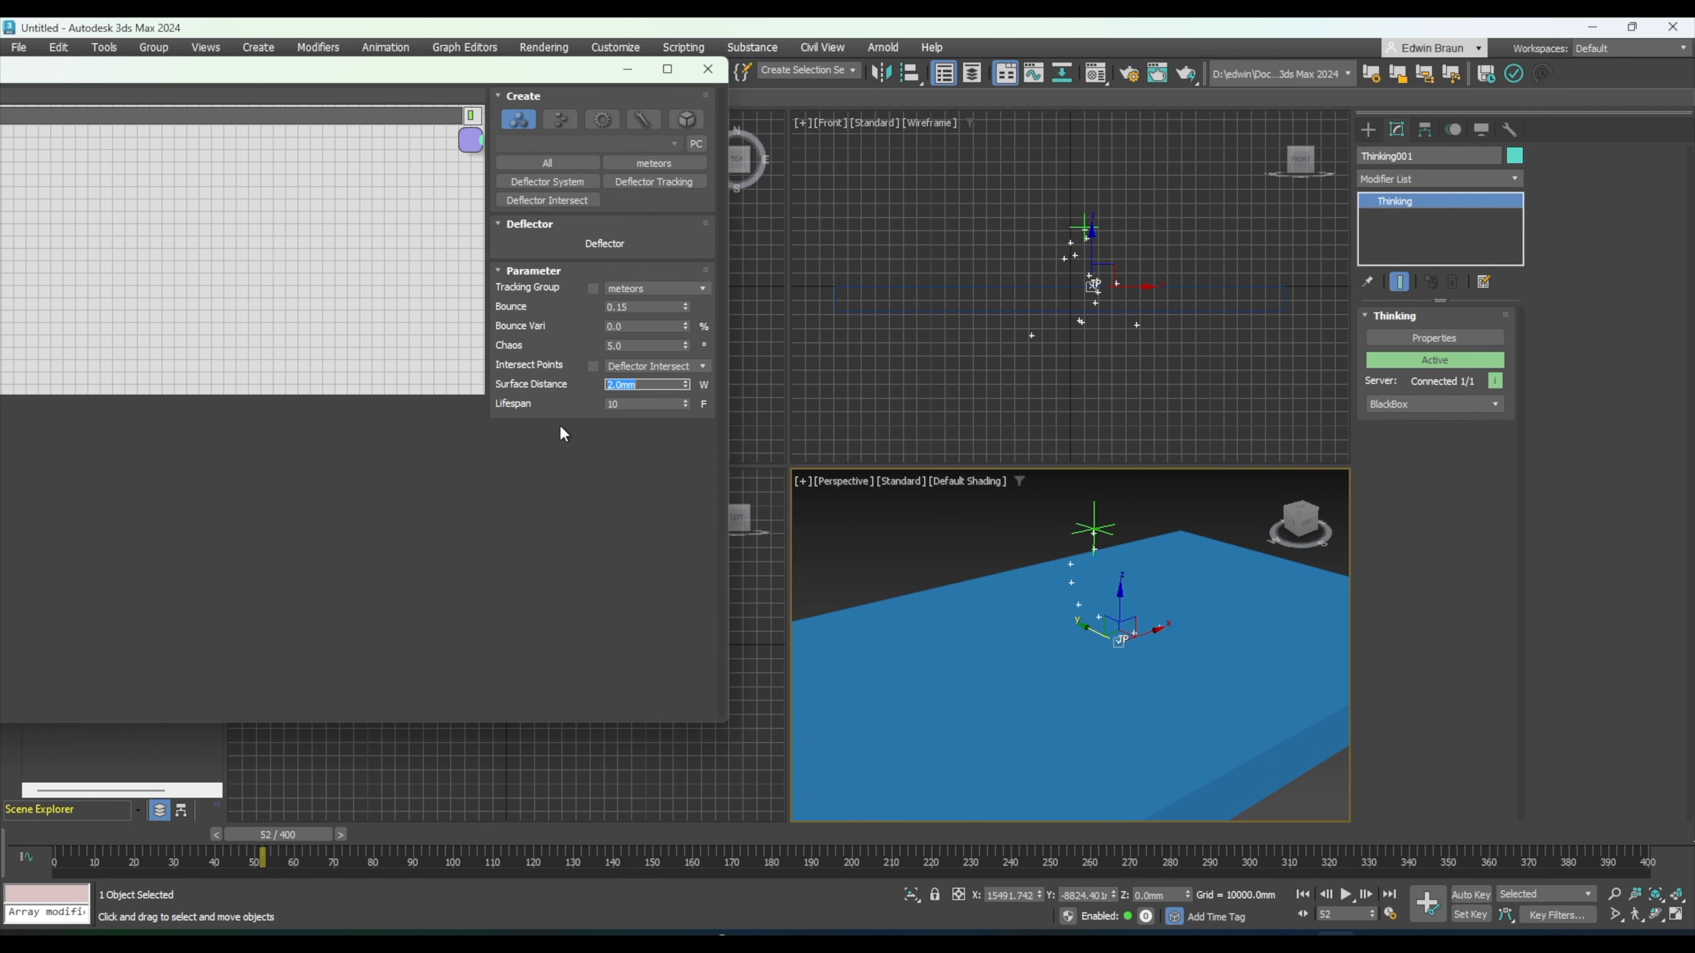
{"action": "left_click", "coordinate": [1347, 895]}
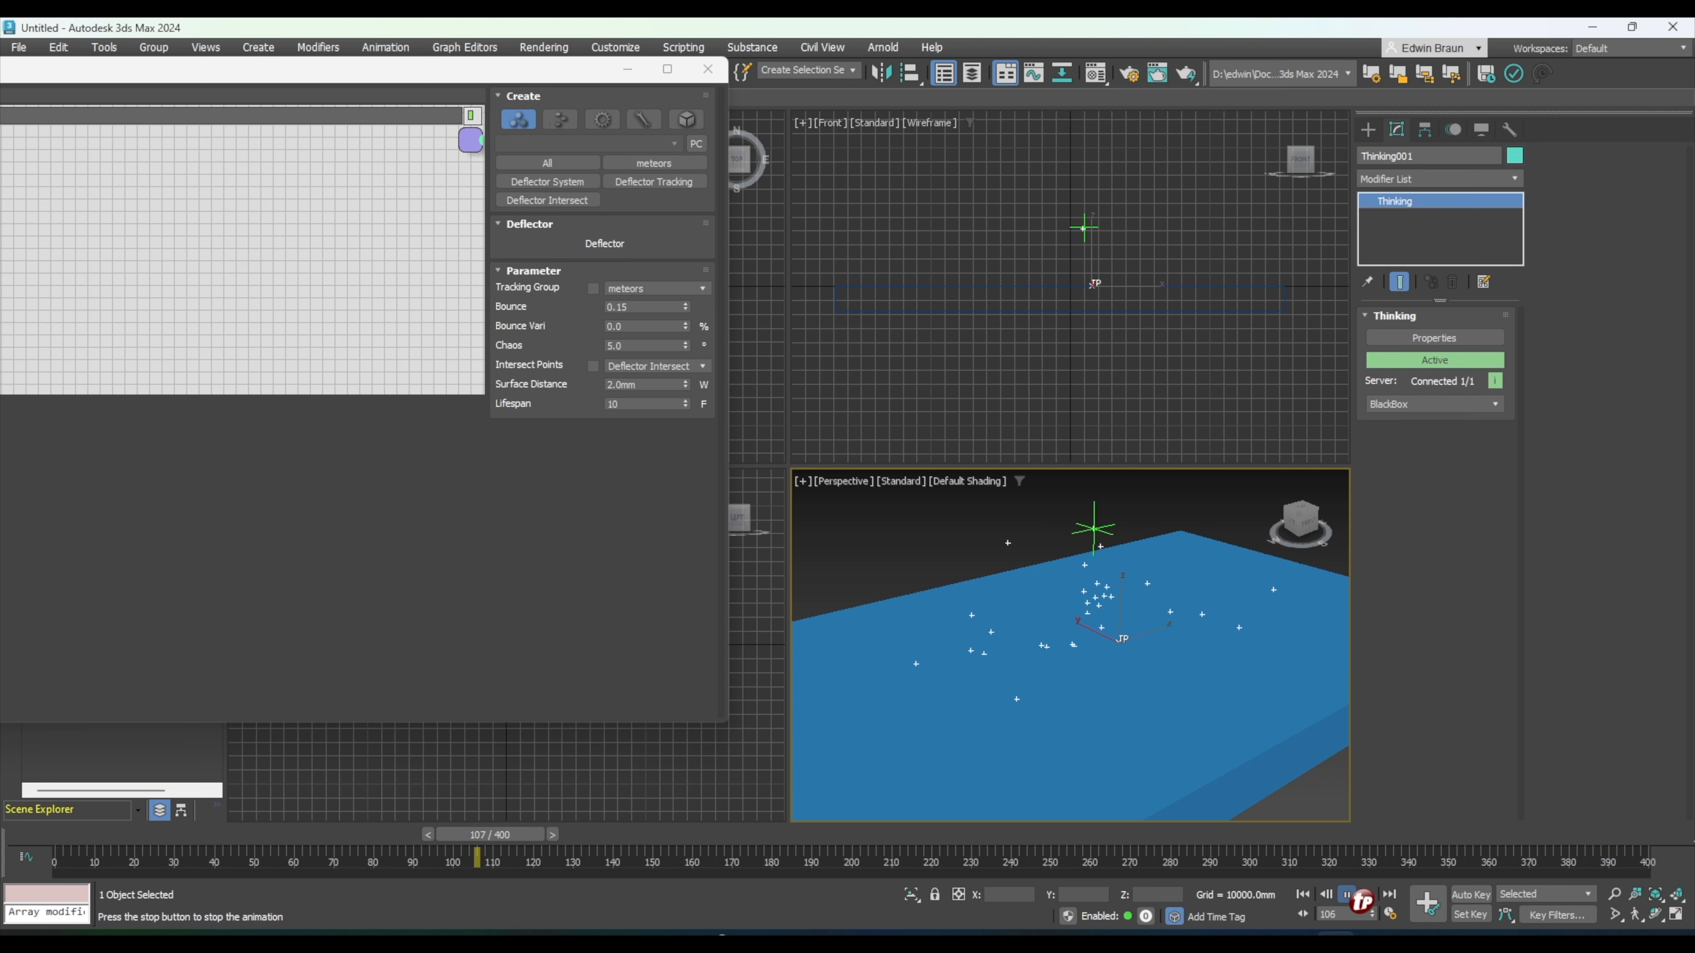
{"action": "left_click", "coordinate": [1347, 895]}
- Set the Deflector's Lifespan to 20 frames
{"action": "double_click", "coordinate": [645, 403]}
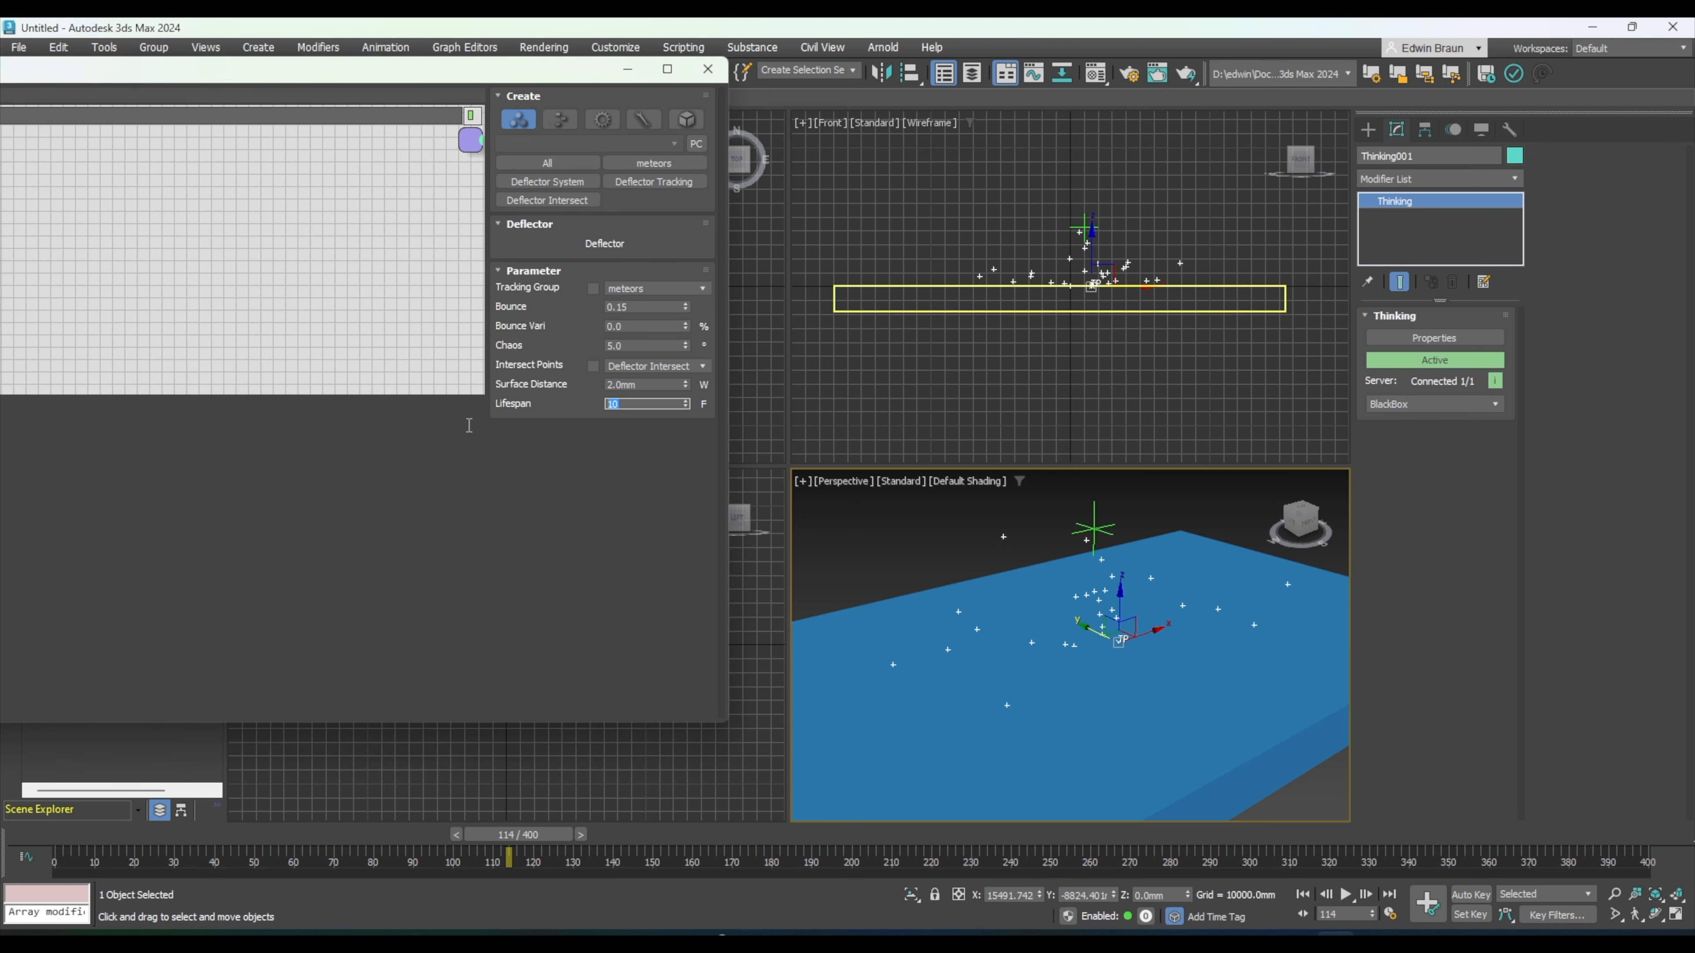
{"action": "type", "text": "20"}
{"action": "key", "text": "Return"}
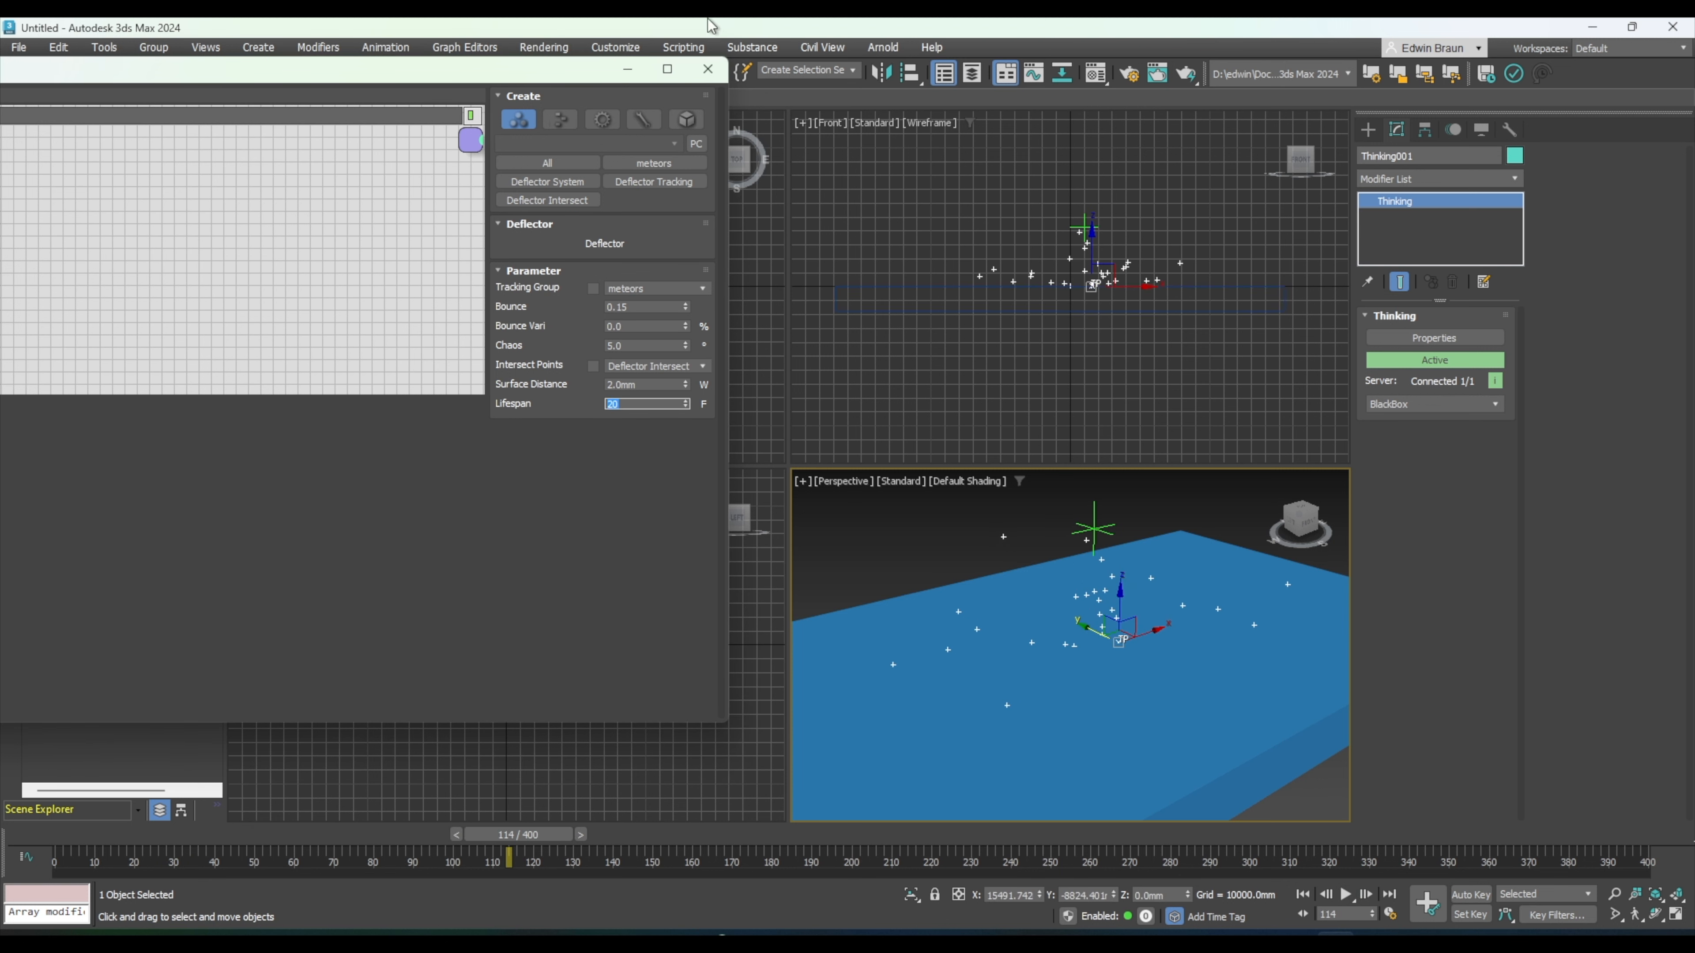
- Display the Deflector Intersect particle group as Flakes in the yellow-green colour D8F500
{"action": "left_click_drag", "start_coordinate": [188, 78], "coordinate": [912, 96]}
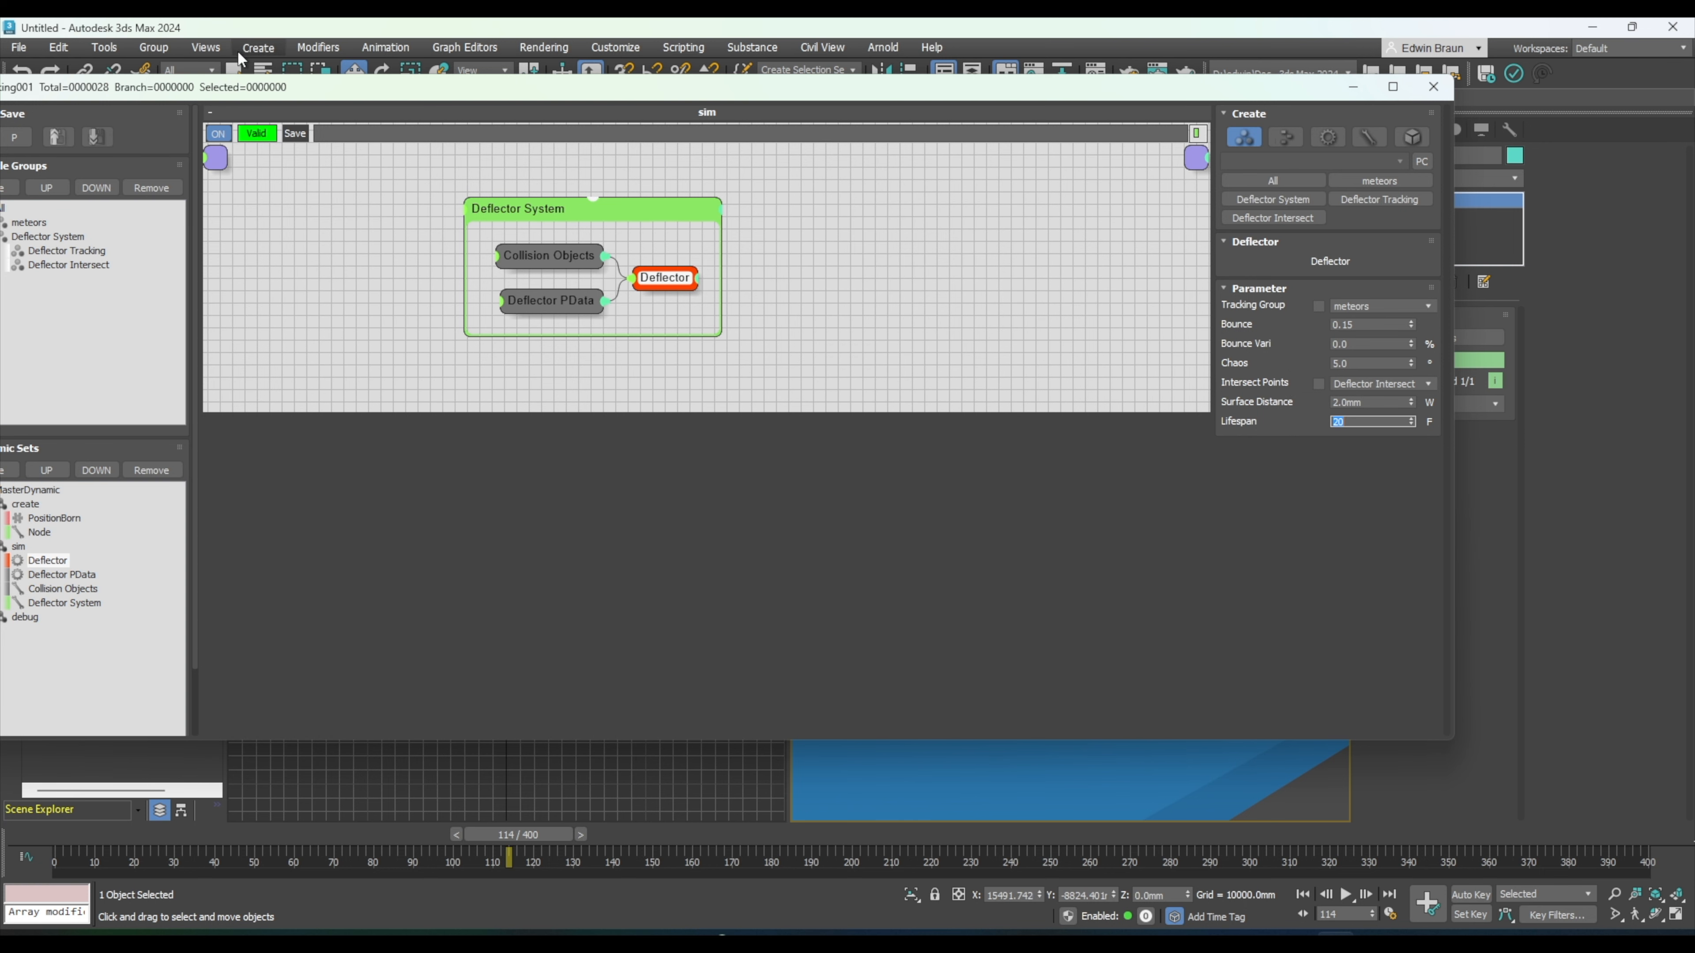
{"action": "left_click_drag", "start_coordinate": [253, 87], "coordinate": [394, 89]}
{"action": "left_click", "coordinate": [207, 263]}
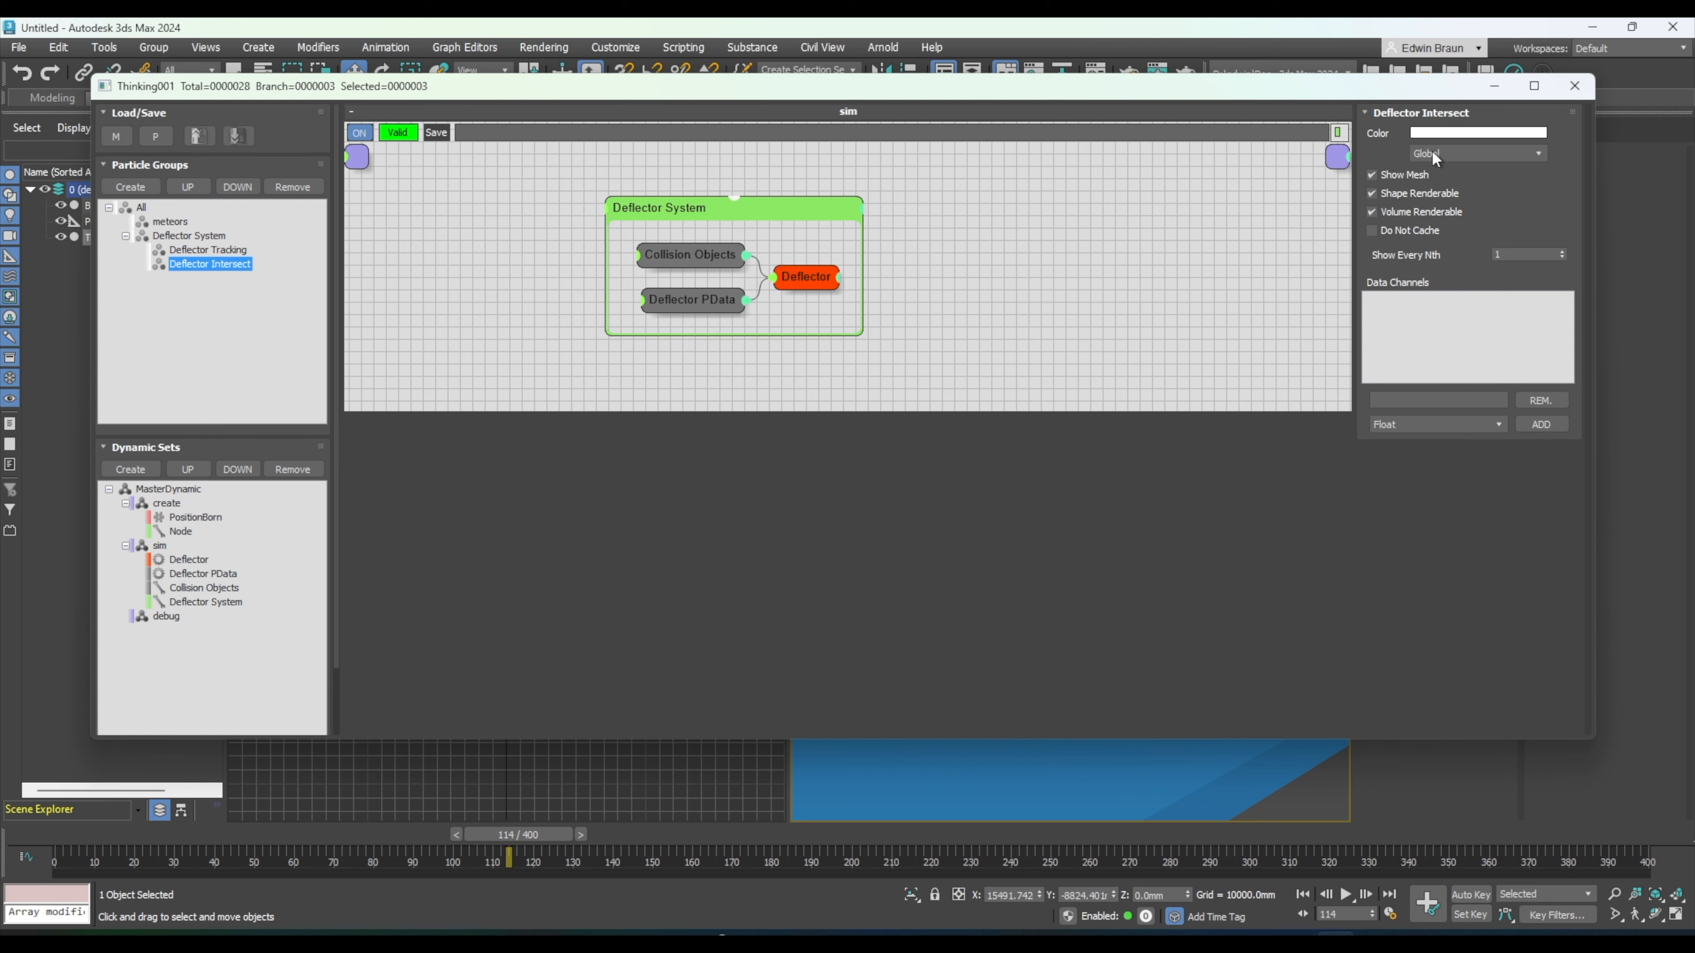
{"action": "left_click", "coordinate": [1434, 151]}
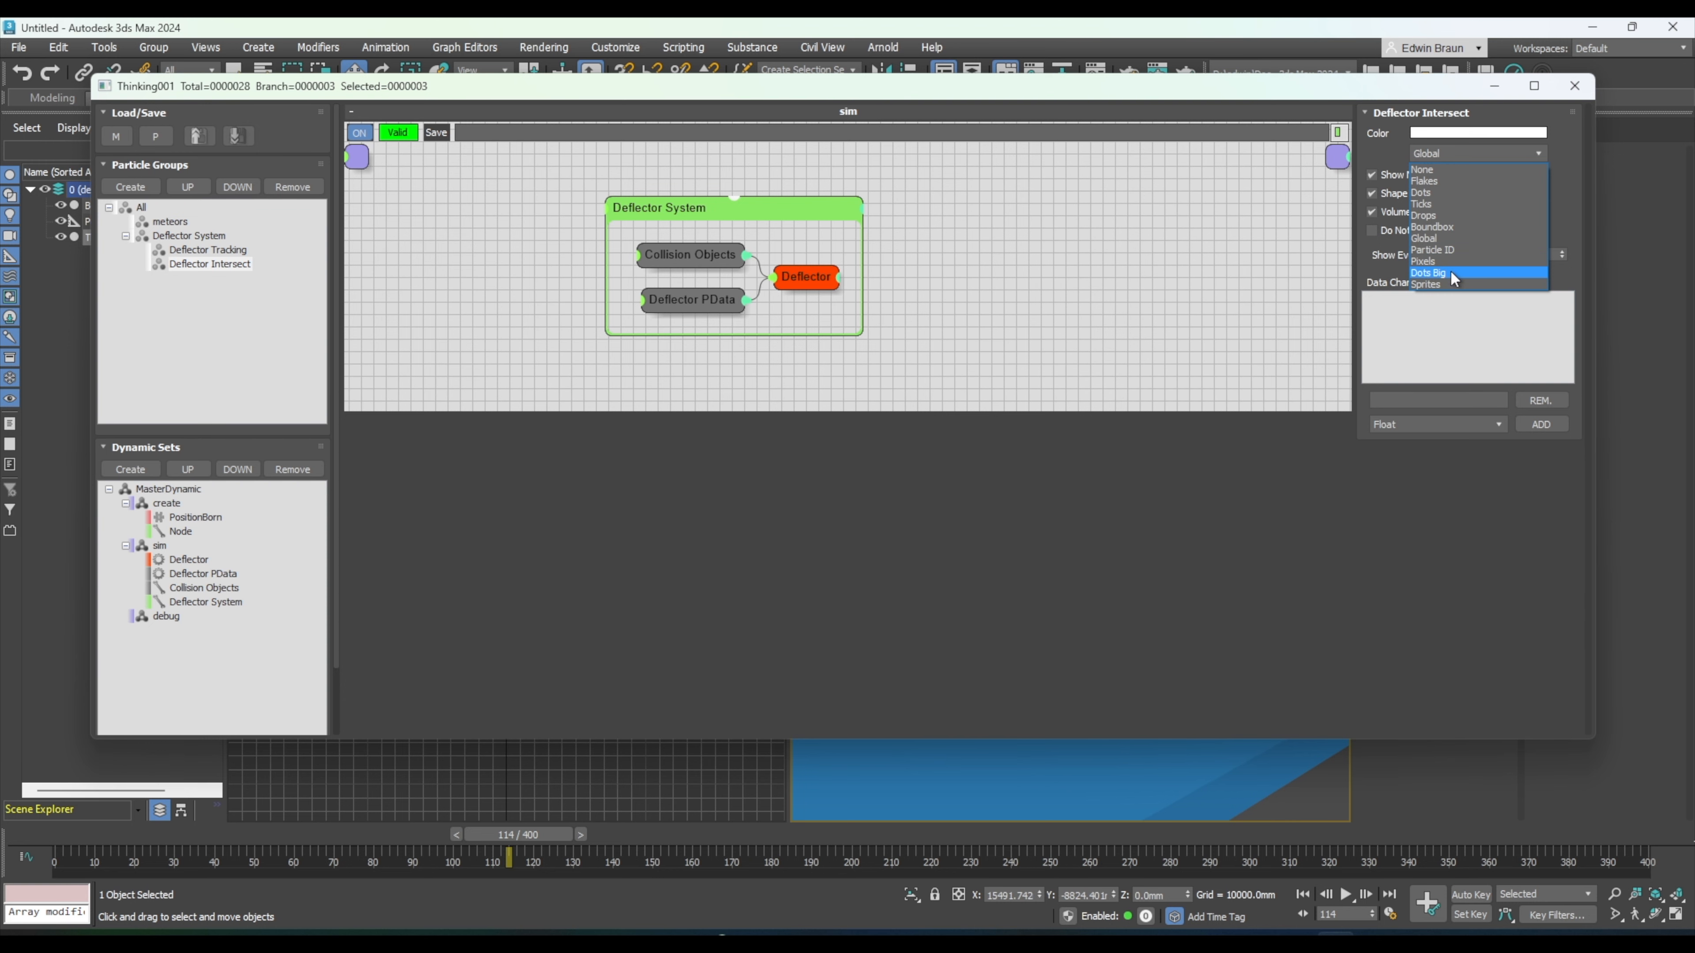
{"action": "left_click", "coordinate": [1435, 180]}
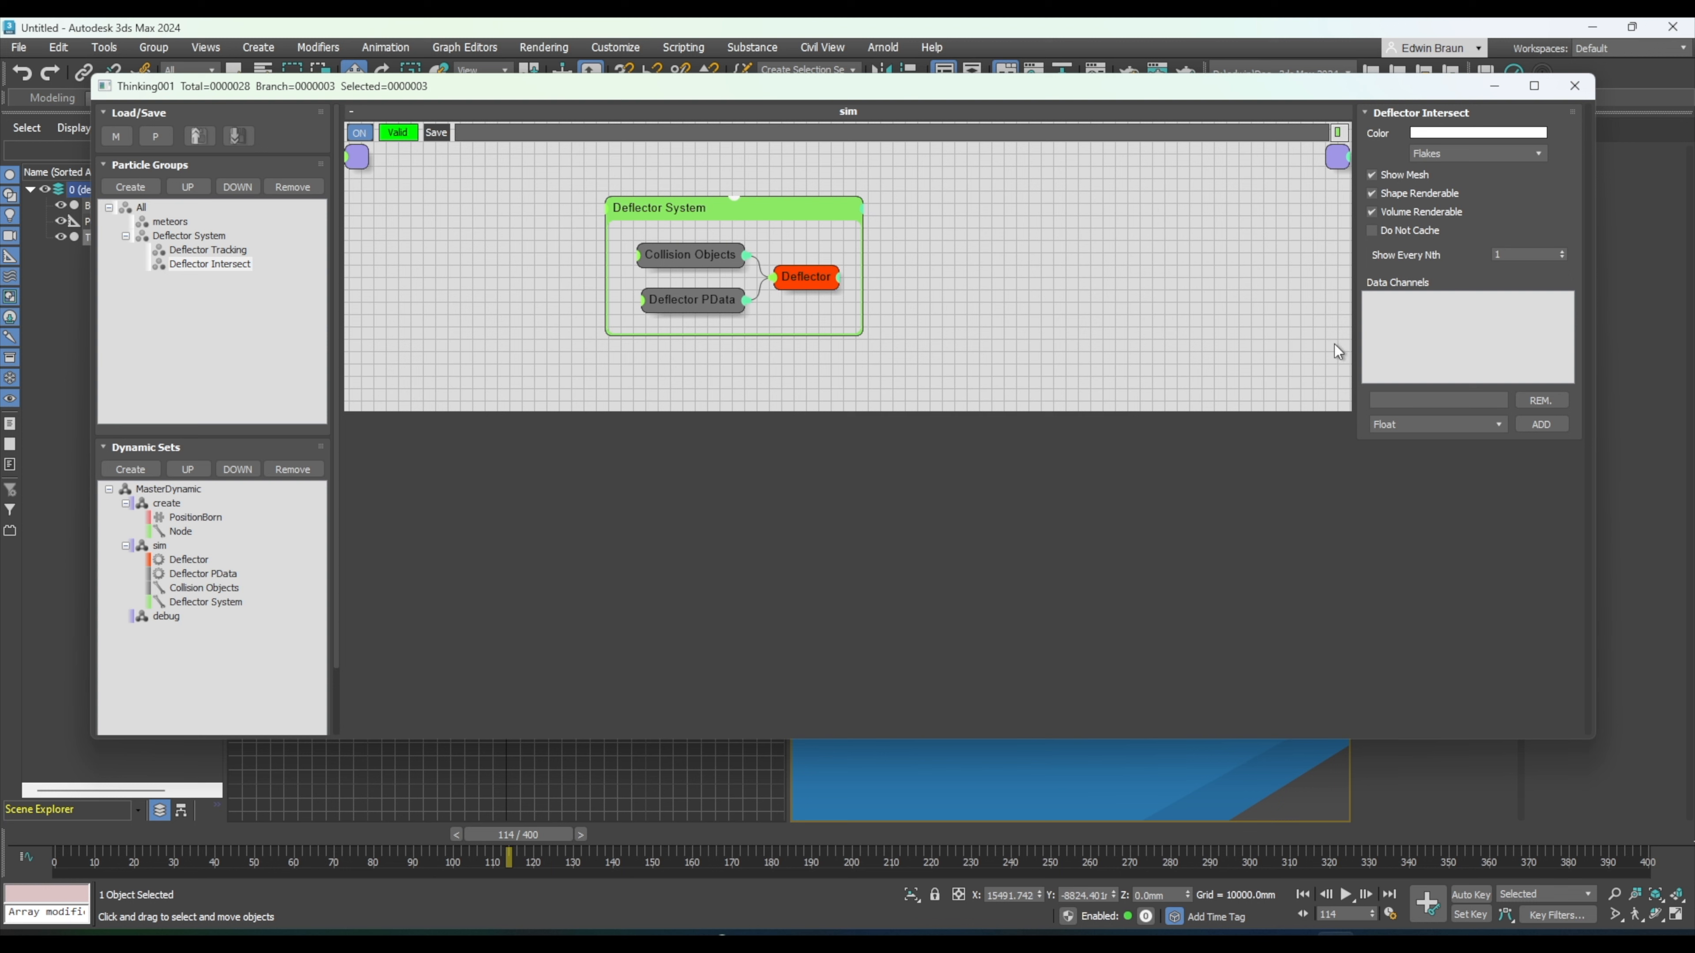
{"action": "left_click", "coordinate": [1451, 132]}
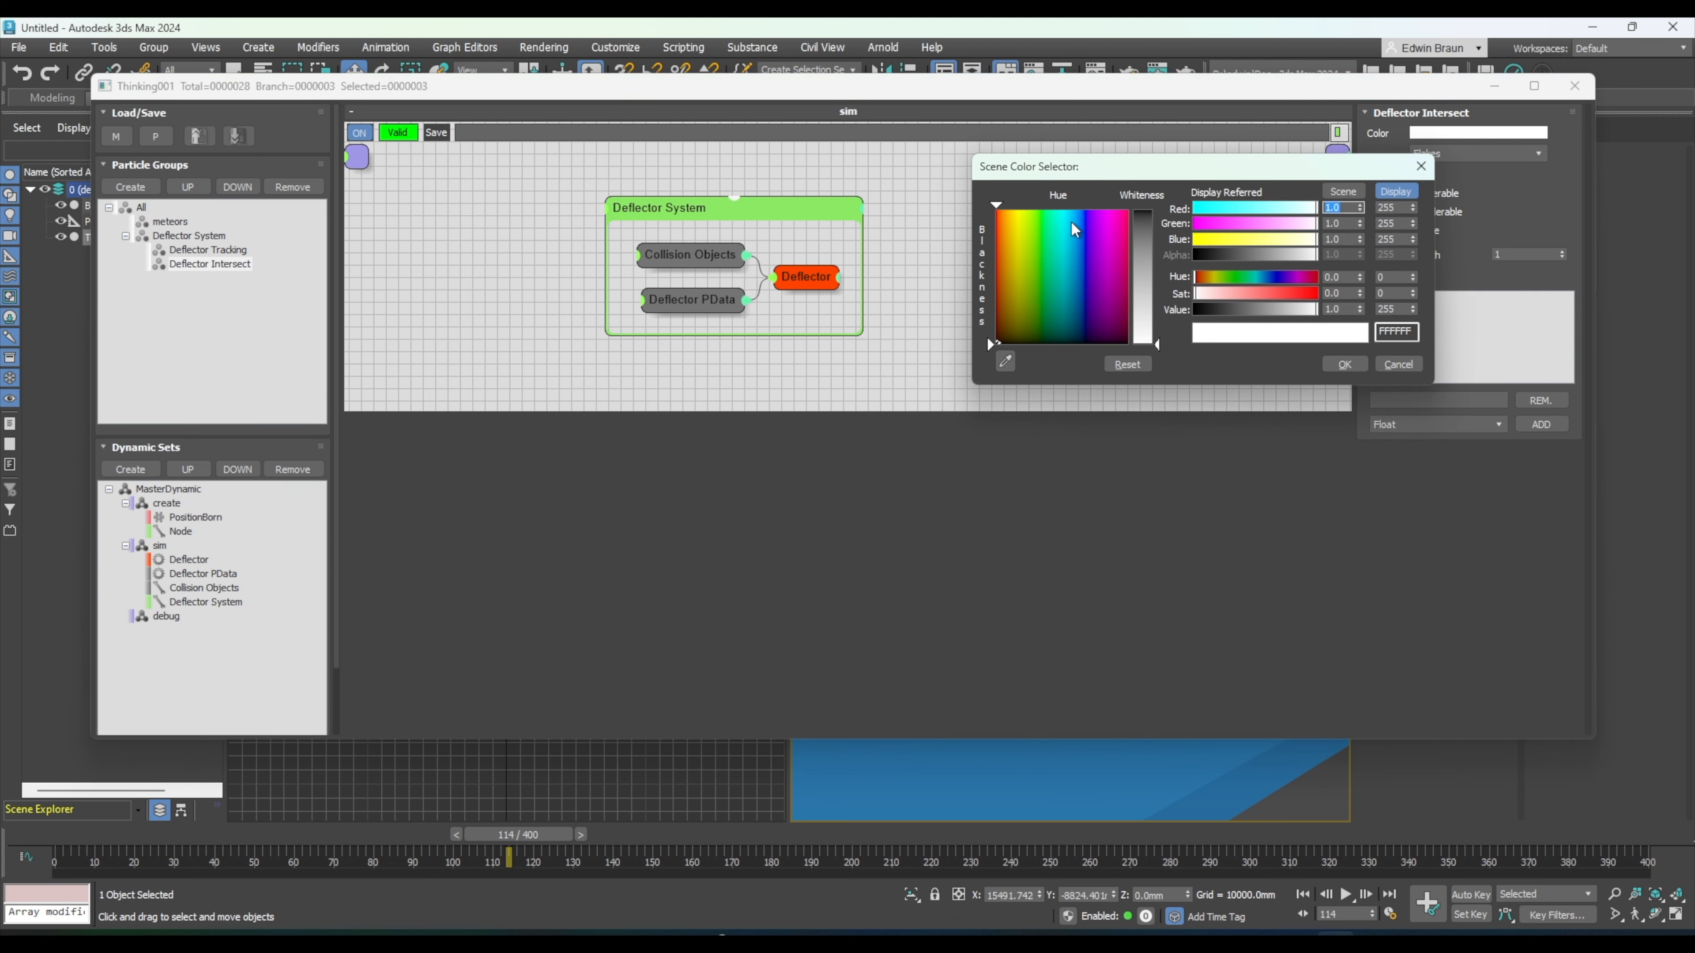
{"action": "left_click", "coordinate": [1025, 223]}
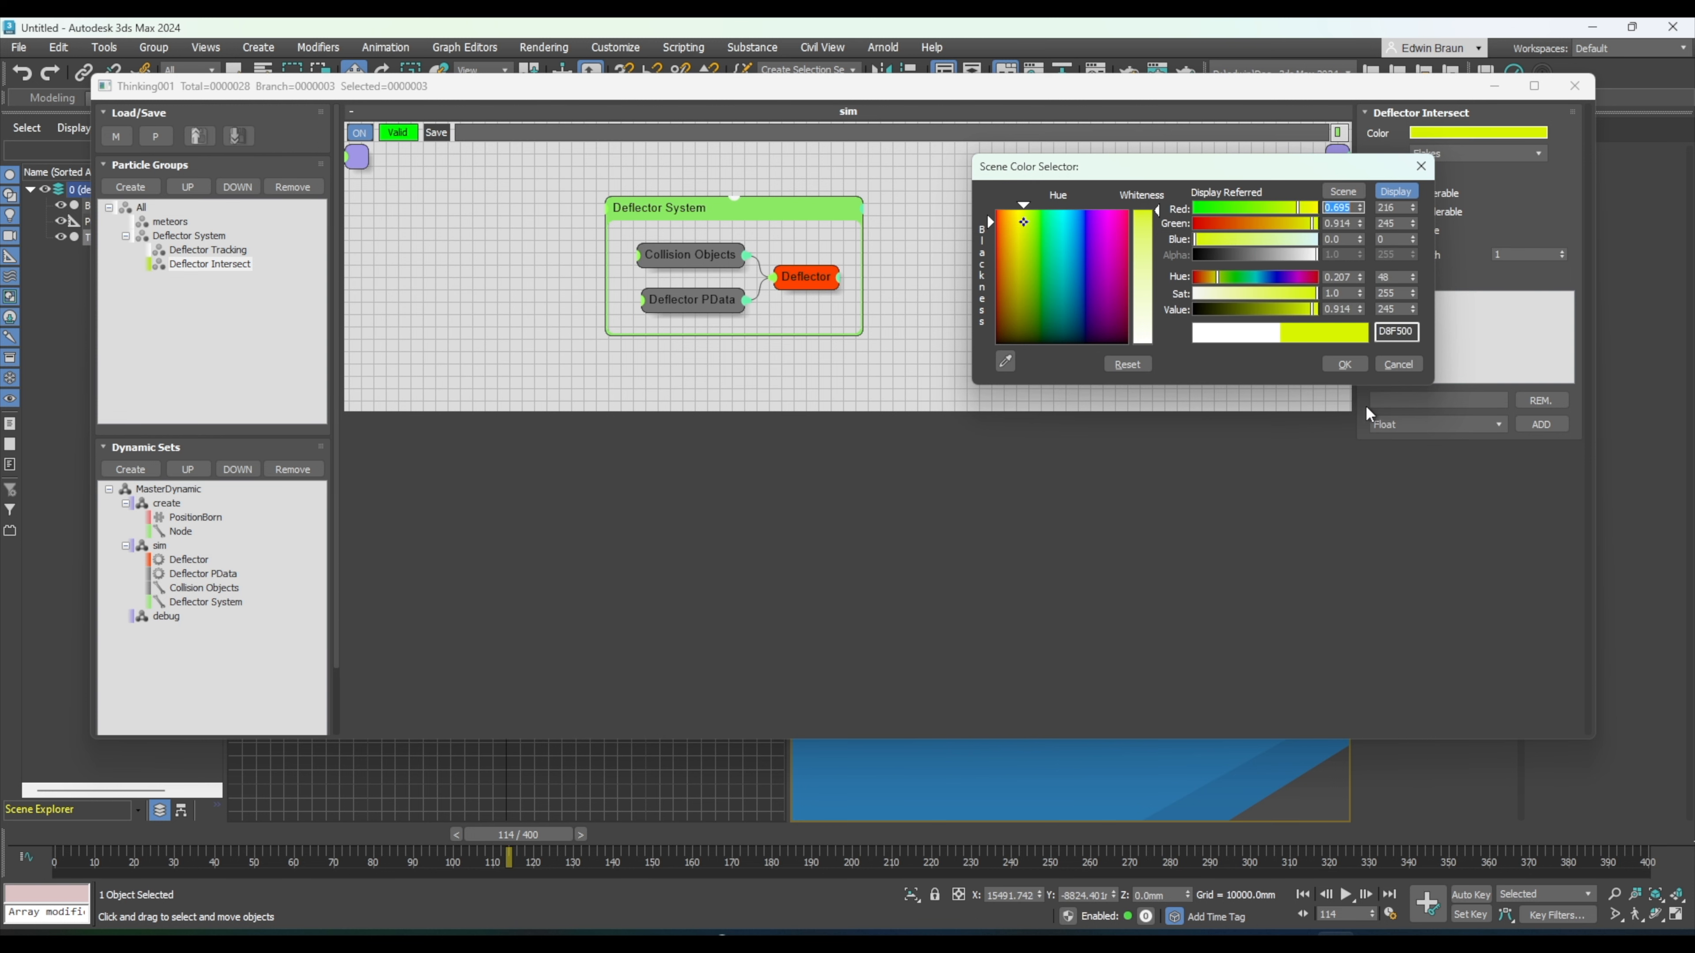
{"action": "left_click", "coordinate": [1345, 364]}
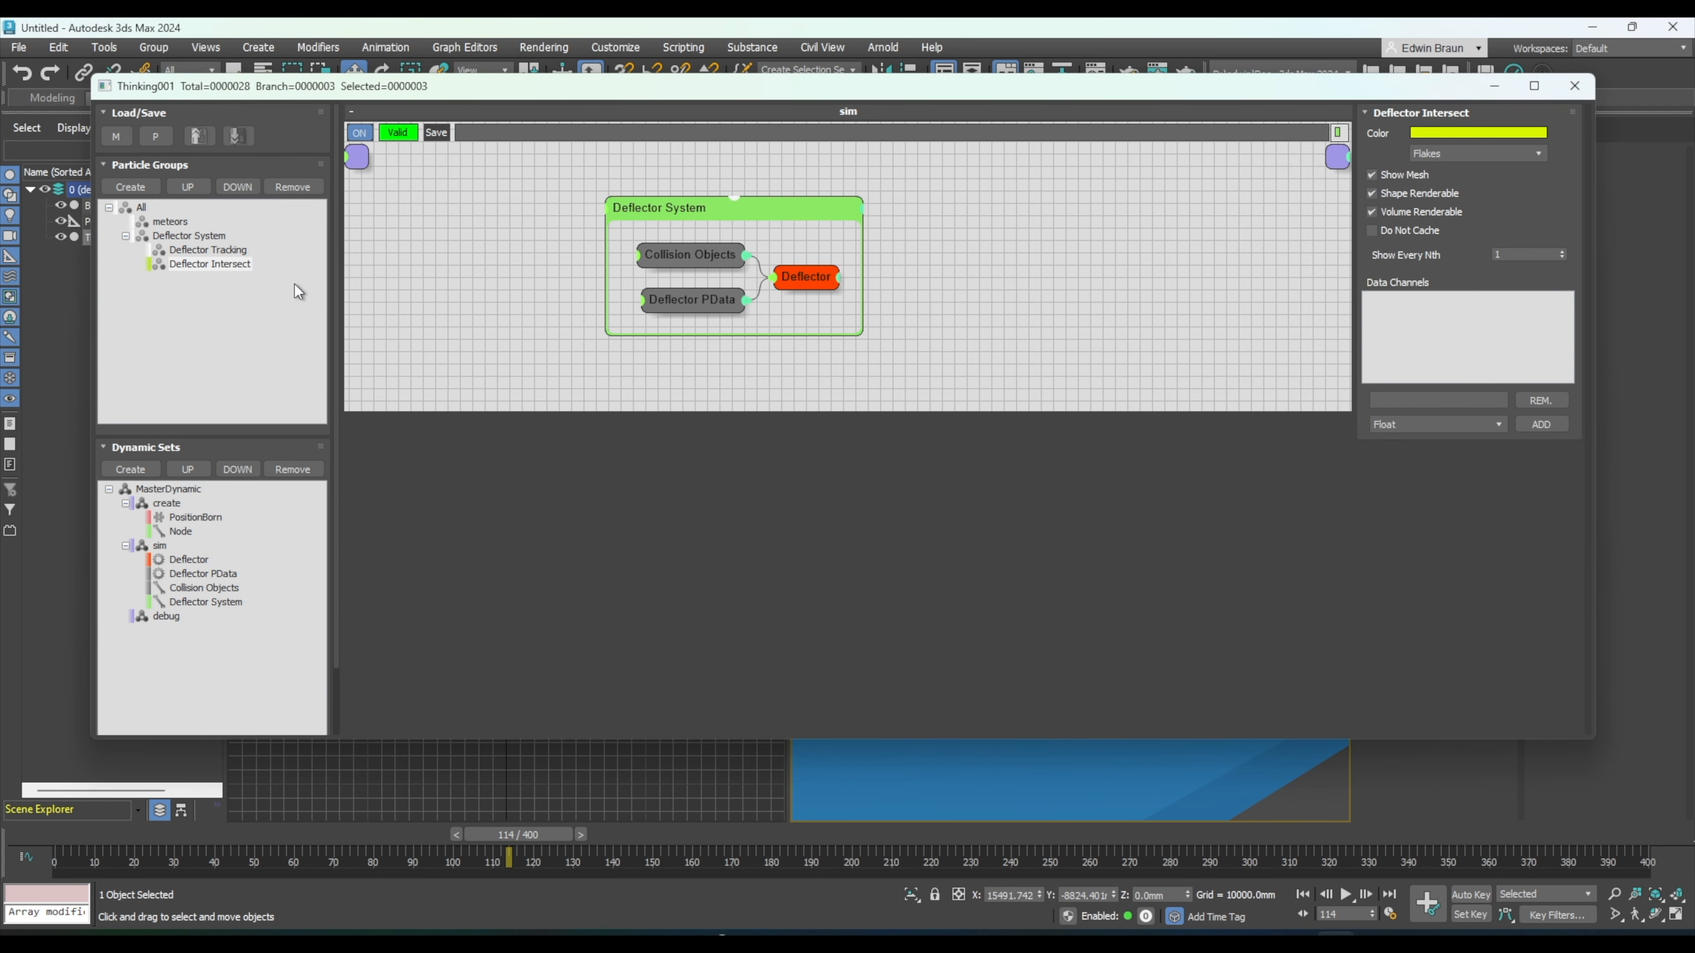
- Turn off Force this Setting for MasterDynamic and replay the simulation from the start to examine the Deflector Intersect particles at the ground
{"action": "left_click", "coordinate": [167, 488]}
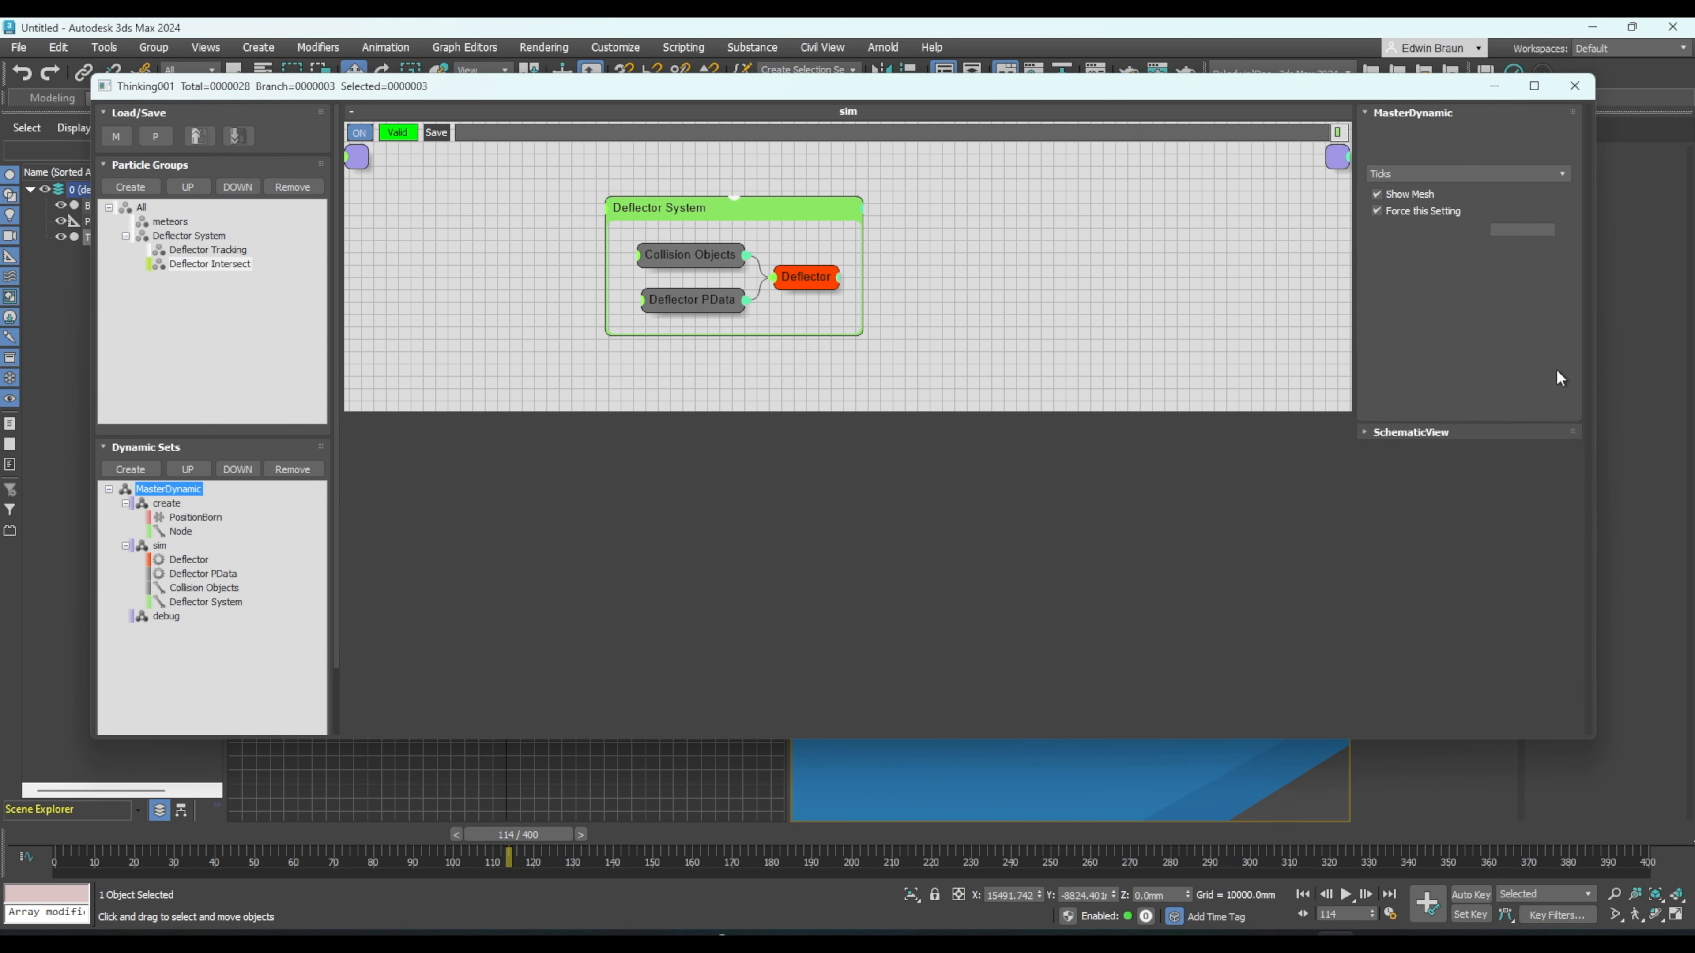
{"action": "left_click", "coordinate": [1393, 212]}
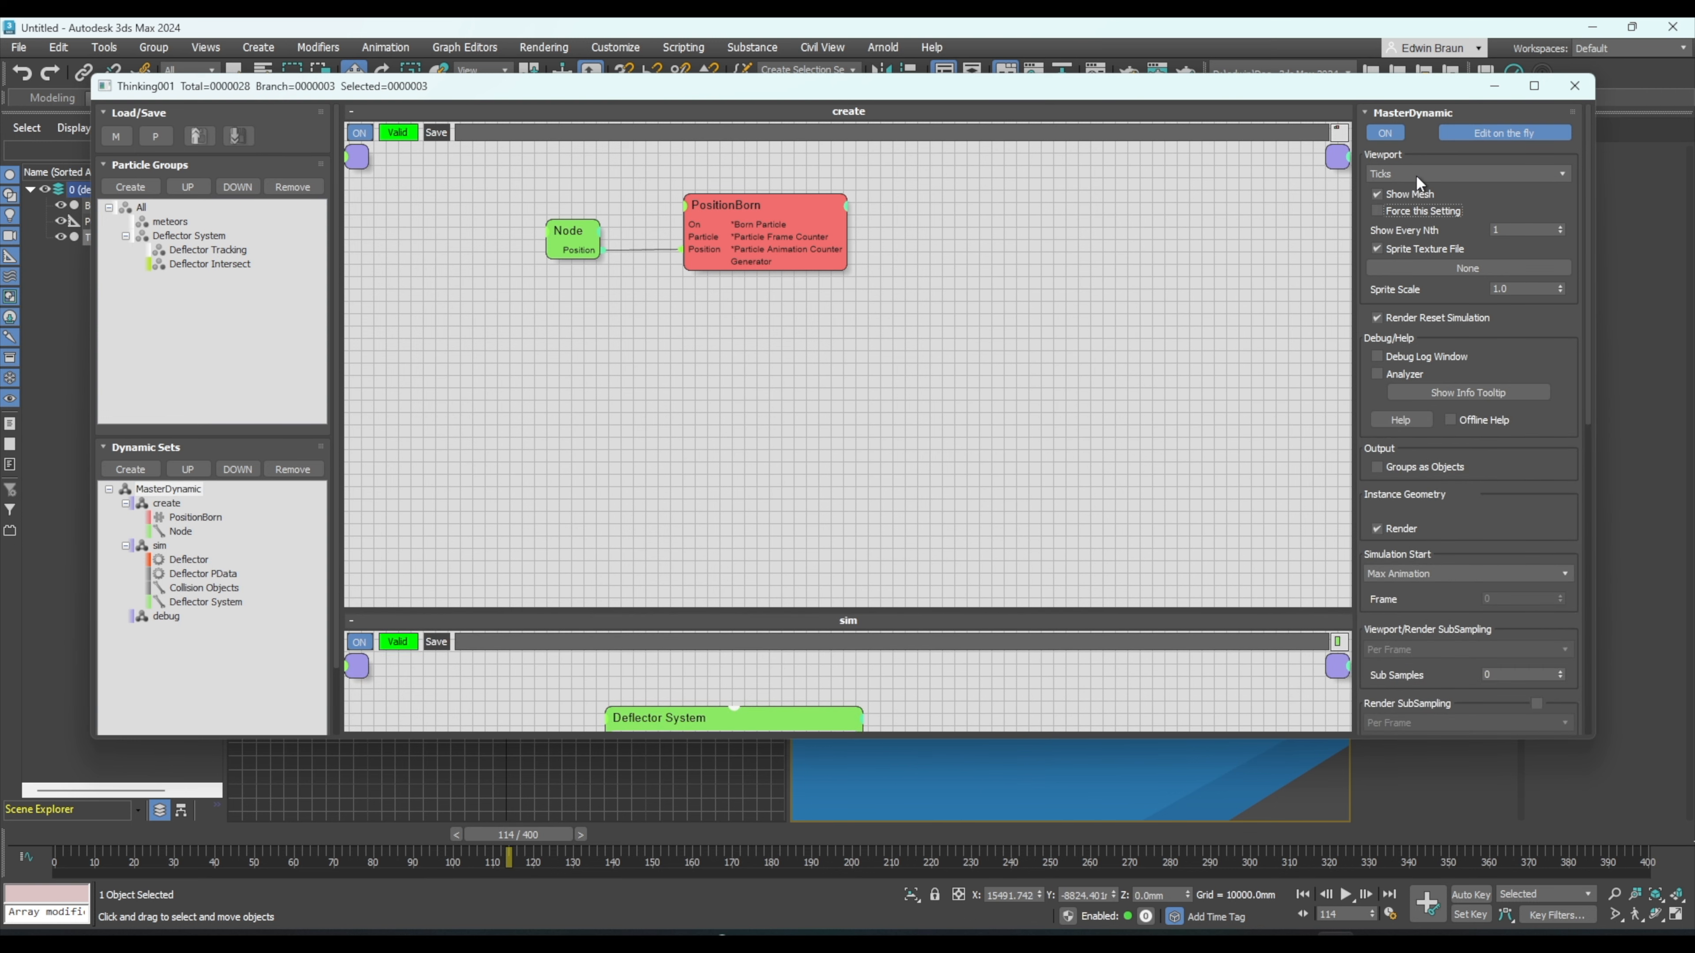
{"action": "left_click_drag", "start_coordinate": [1185, 88], "coordinate": [367, 96]}
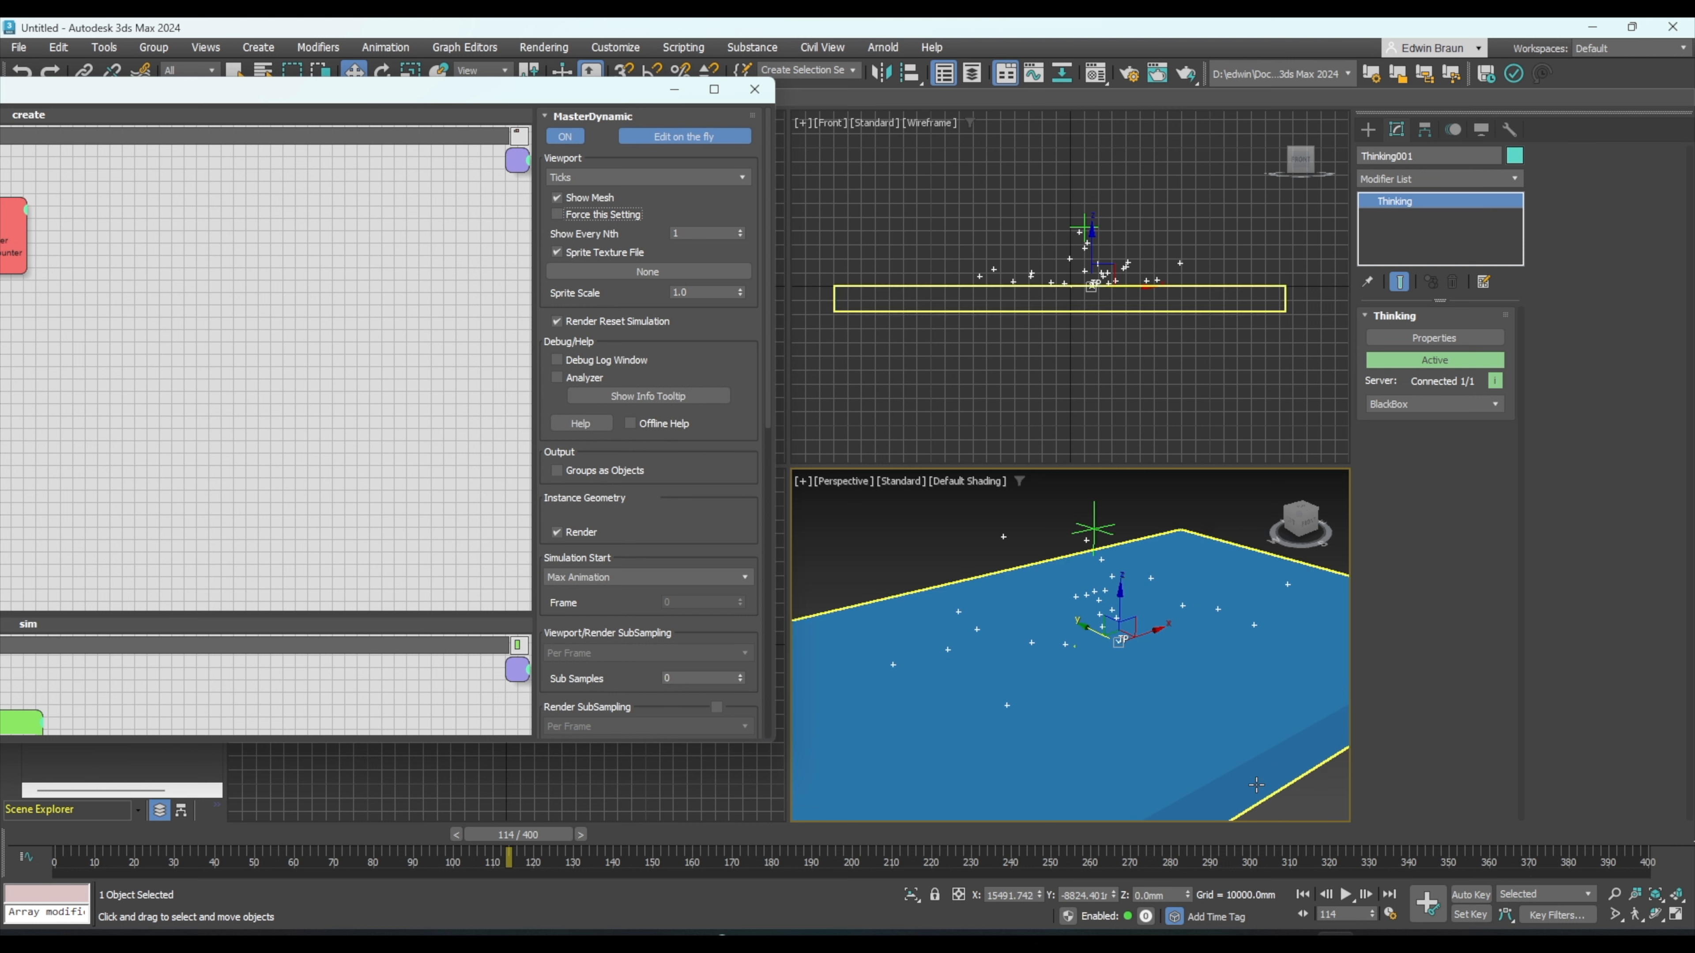
{"action": "left_click", "coordinate": [1302, 895]}
{"action": "left_click", "coordinate": [1346, 896]}
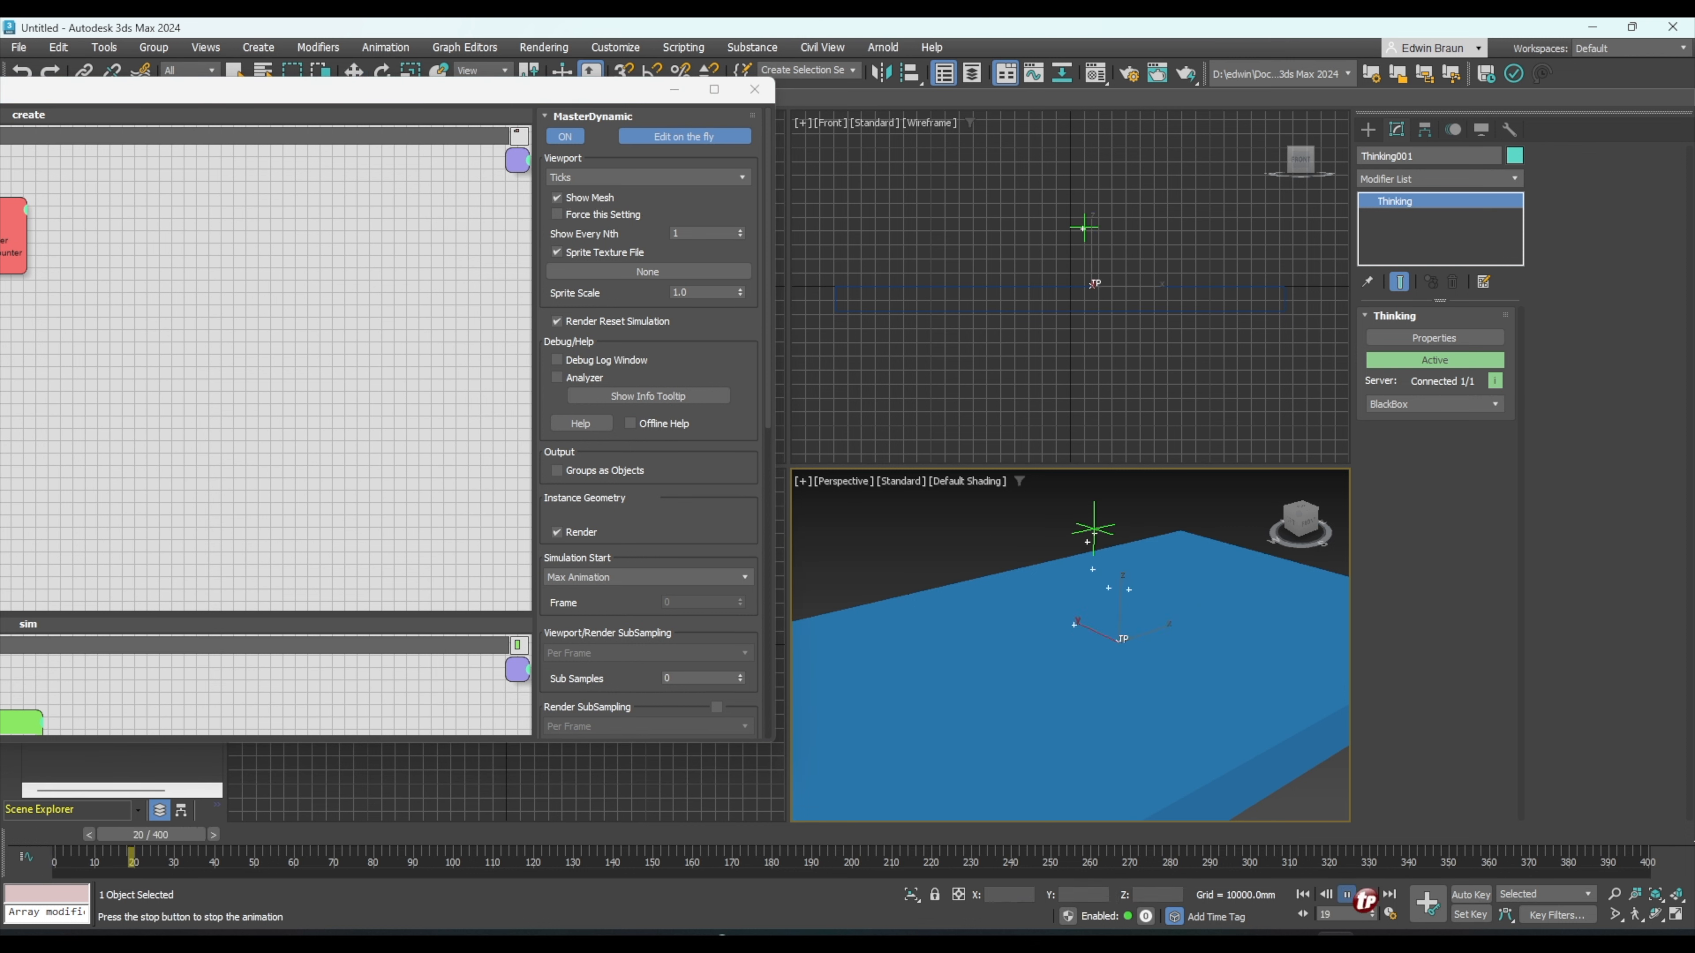
{"action": "left_click", "coordinate": [1346, 896]}
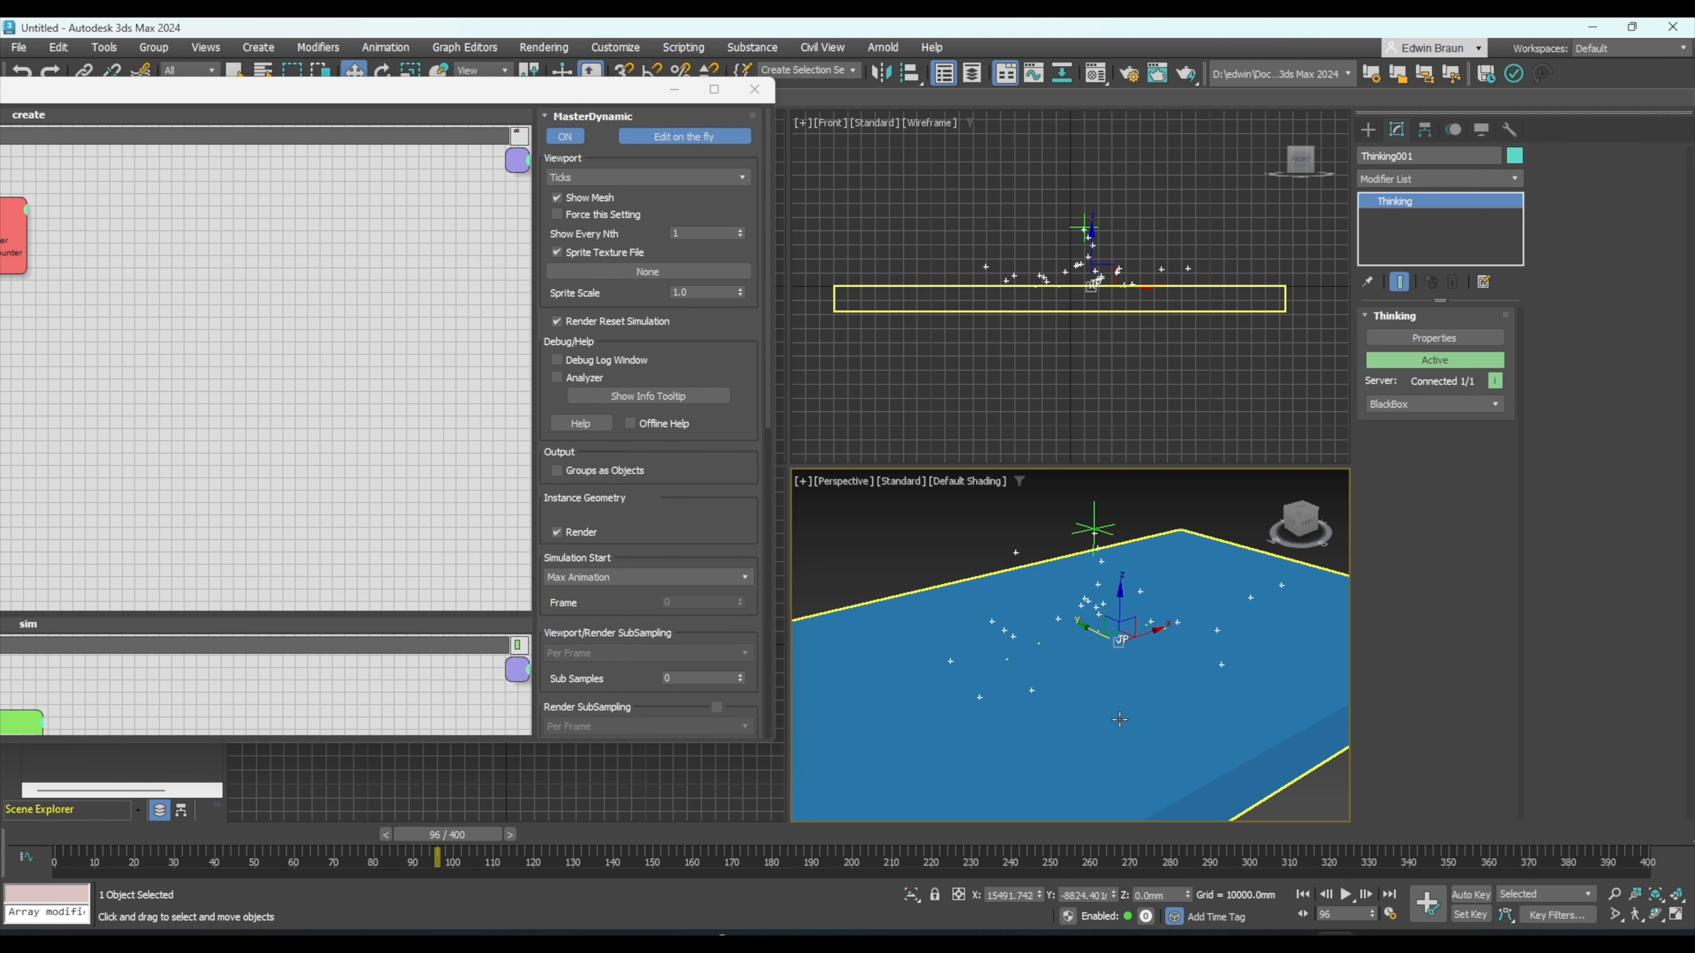
{"action": "scroll", "coordinate": [1030, 281], "scroll_direction": "up", "scroll_amount": 6}
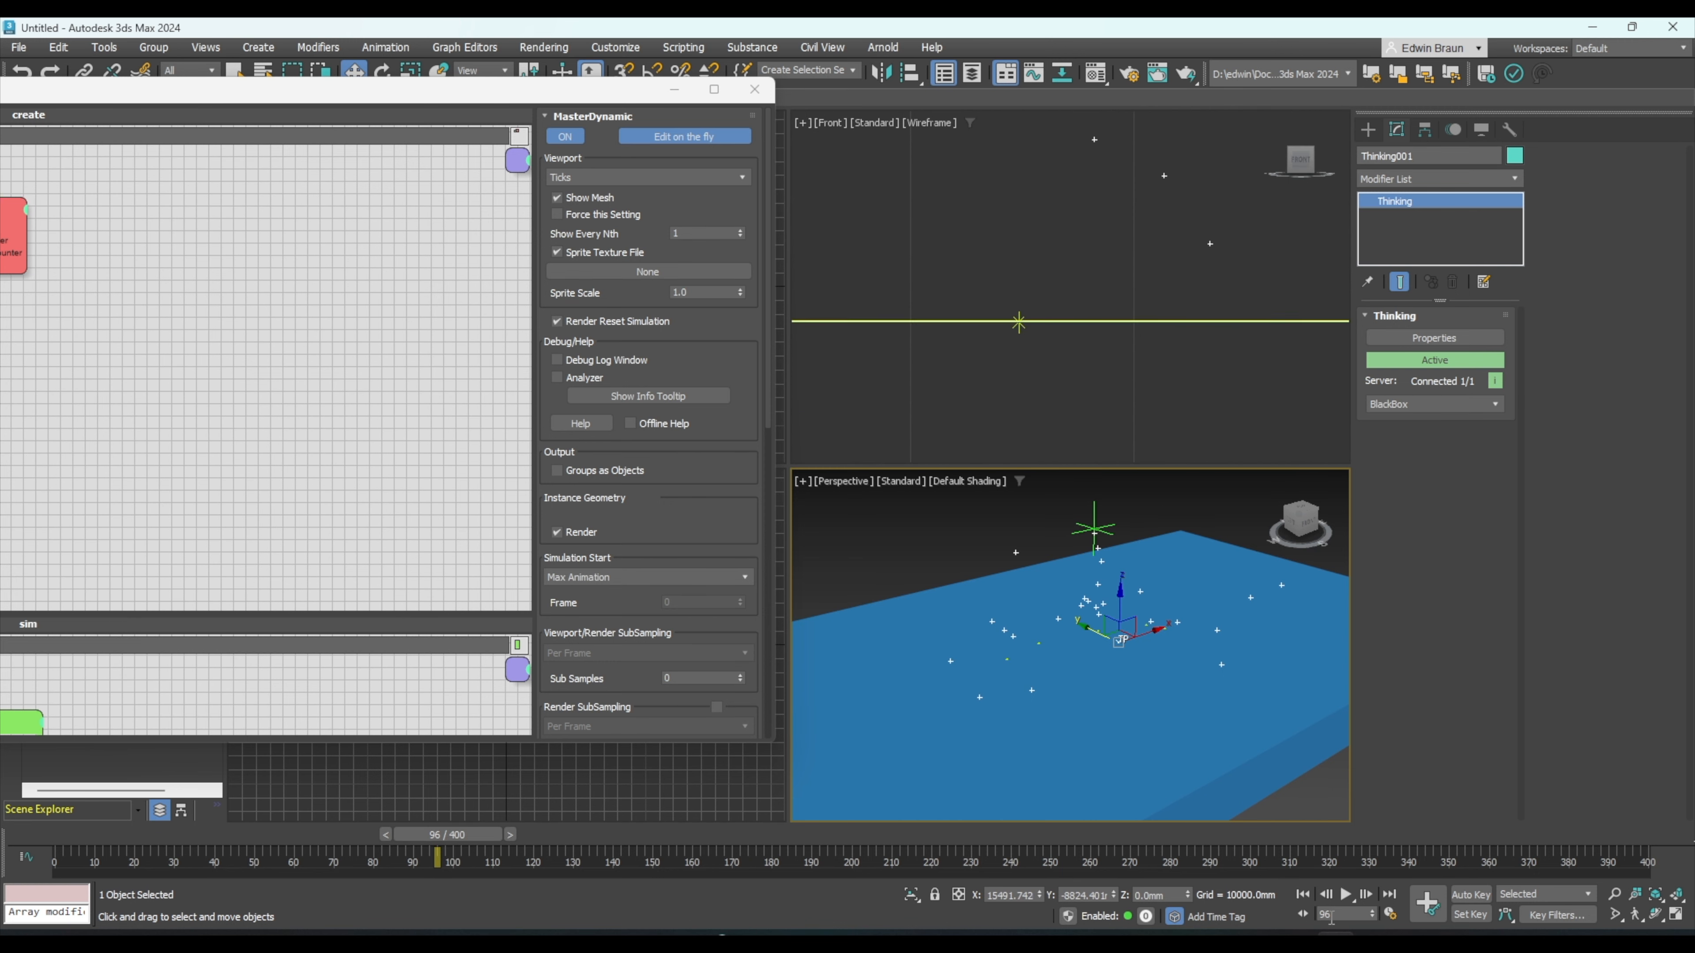
{"action": "left_click", "coordinate": [1346, 895]}
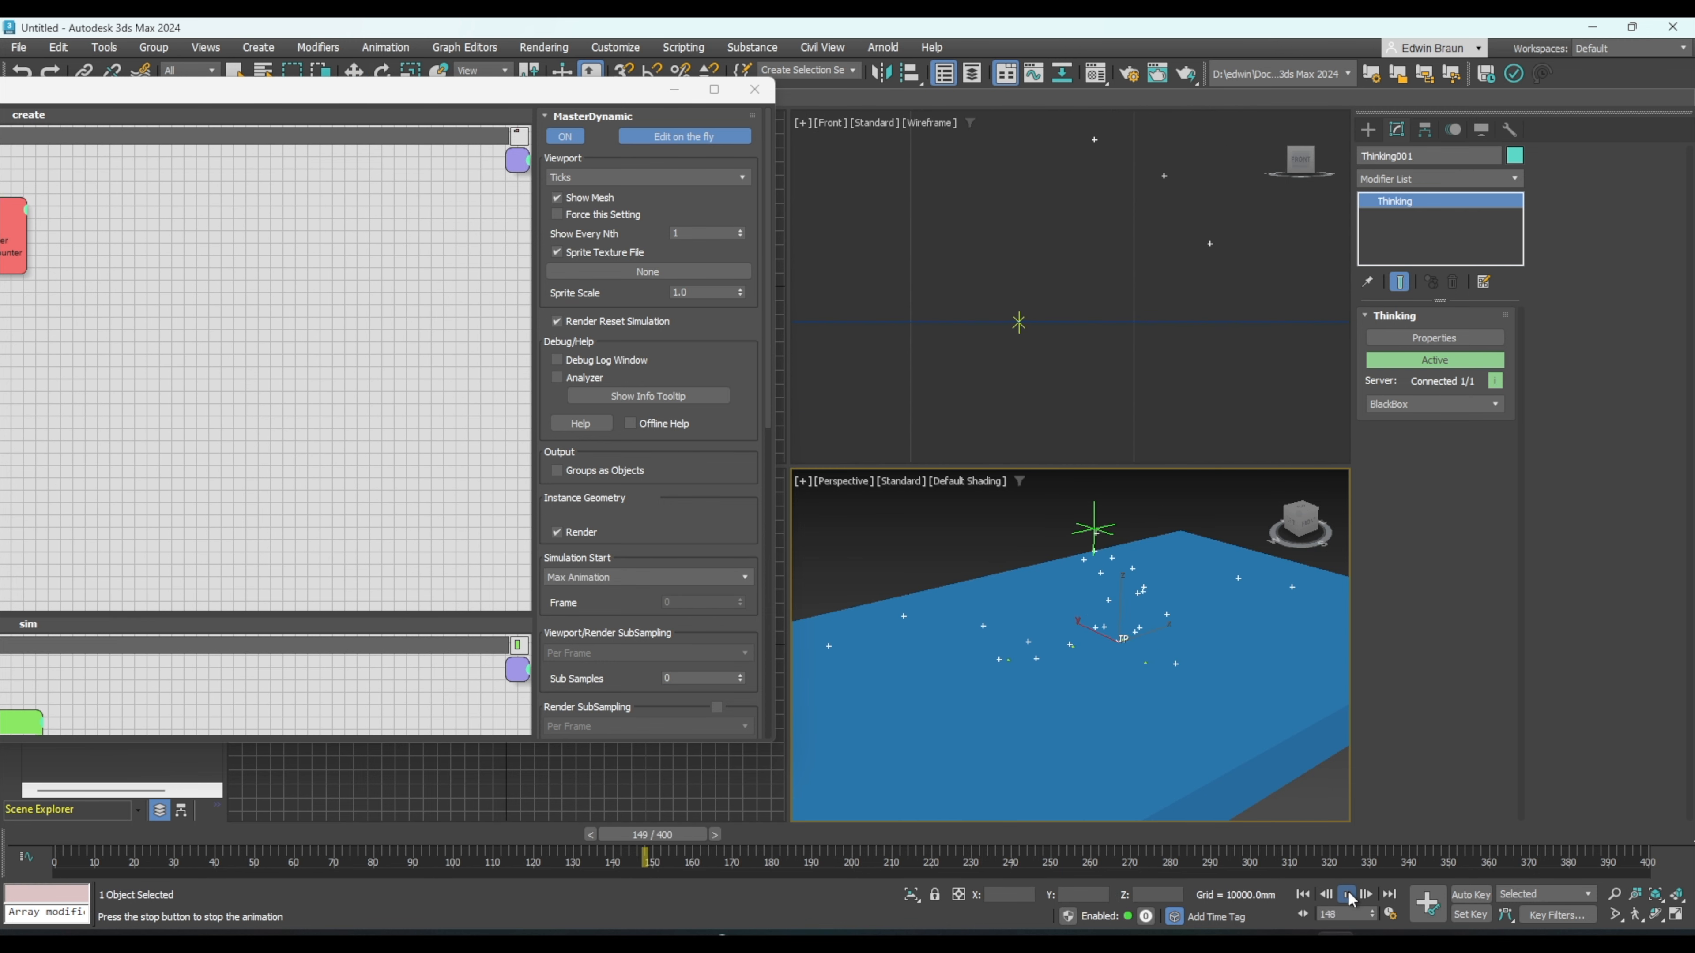
{"action": "key", "text": "w"}
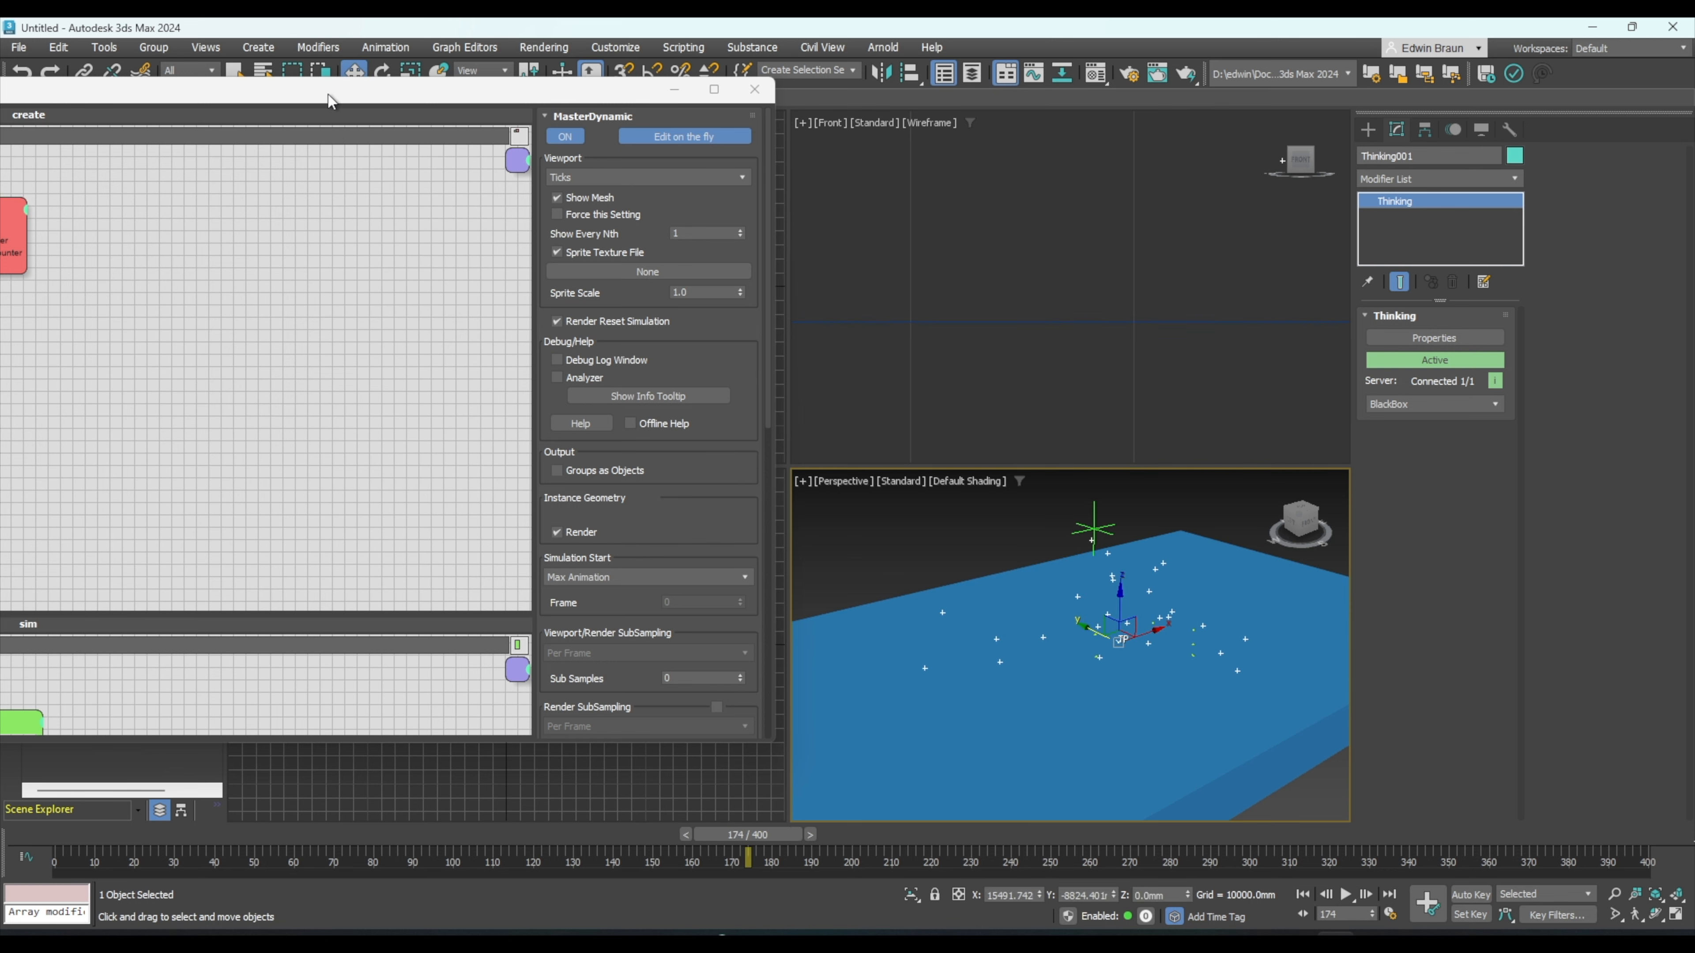
- Collapse the create and sim dynamic sets and rename the debug set to explosion
{"action": "left_click_drag", "start_coordinate": [329, 100], "coordinate": [1124, 80]}
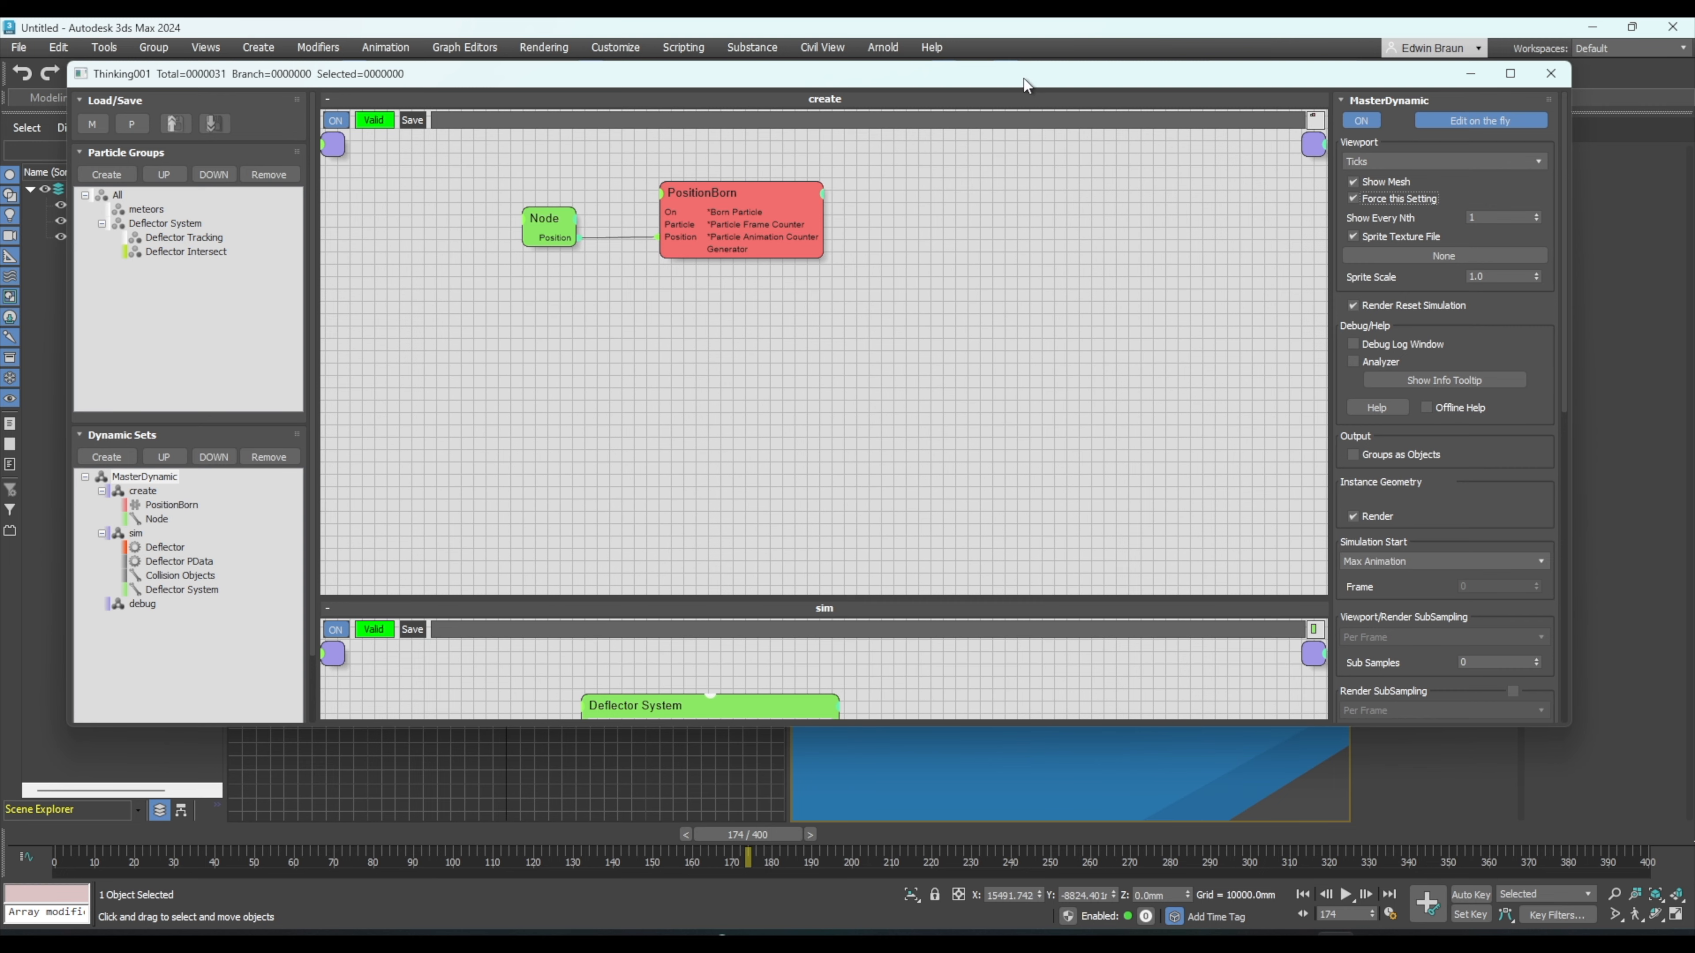
{"action": "left_click_drag", "start_coordinate": [1023, 78], "coordinate": [974, 93]}
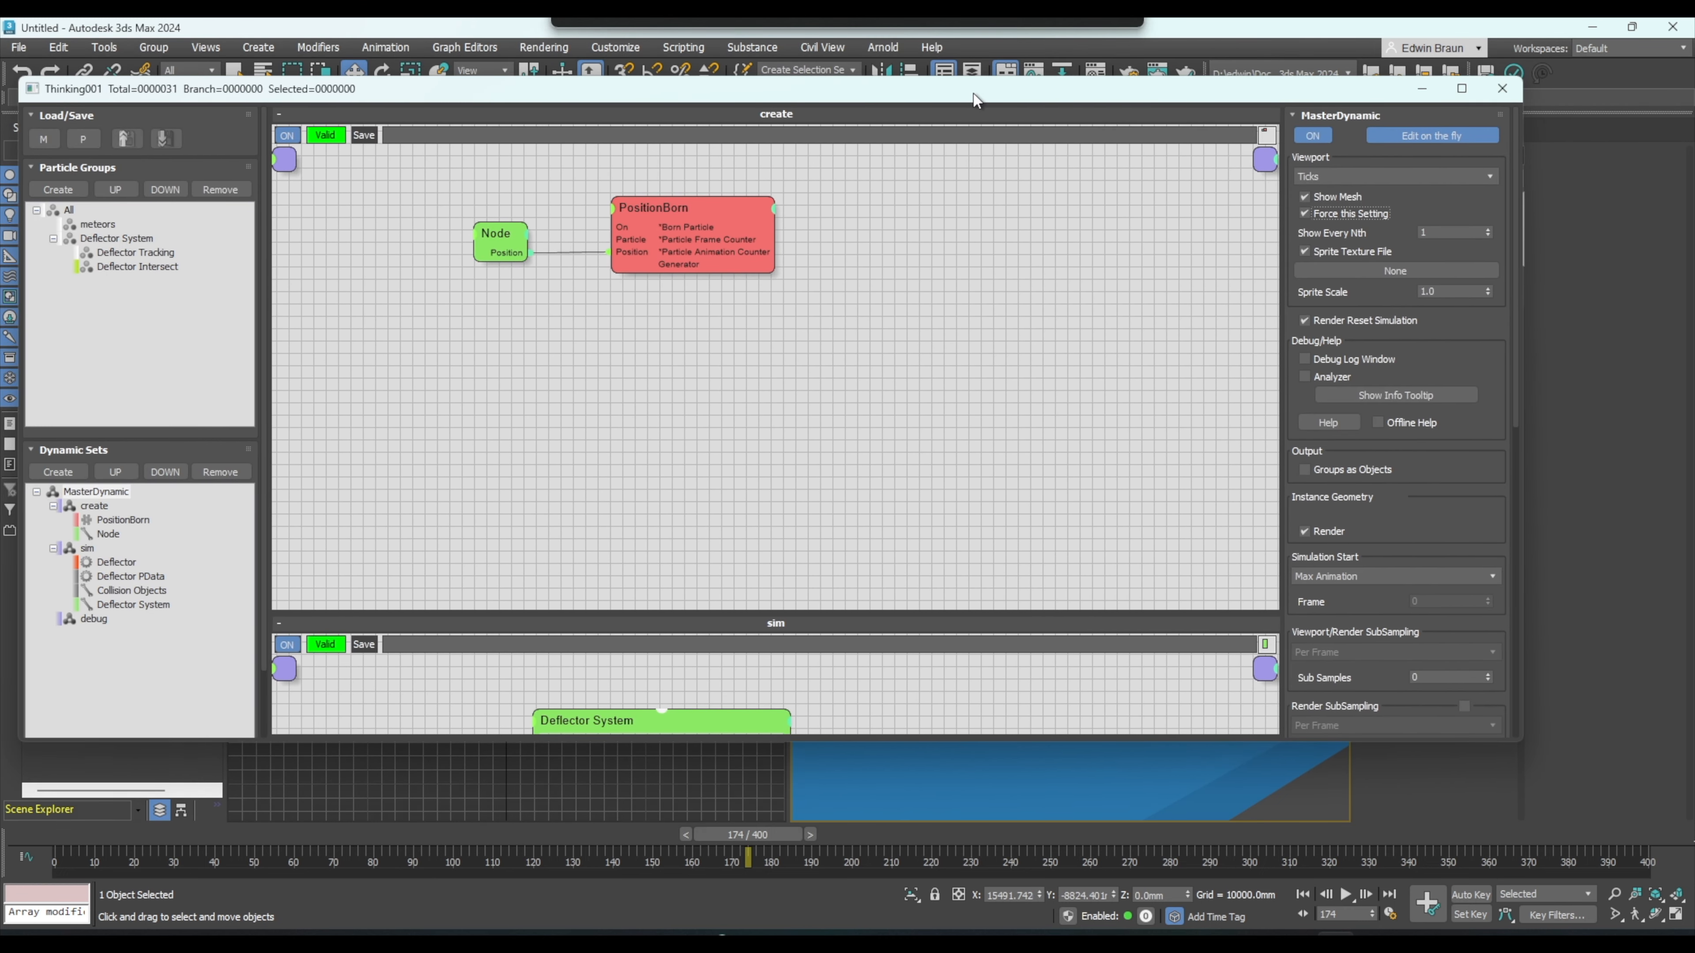
{"action": "left_click", "coordinate": [52, 505]}
{"action": "left_click", "coordinate": [53, 520]}
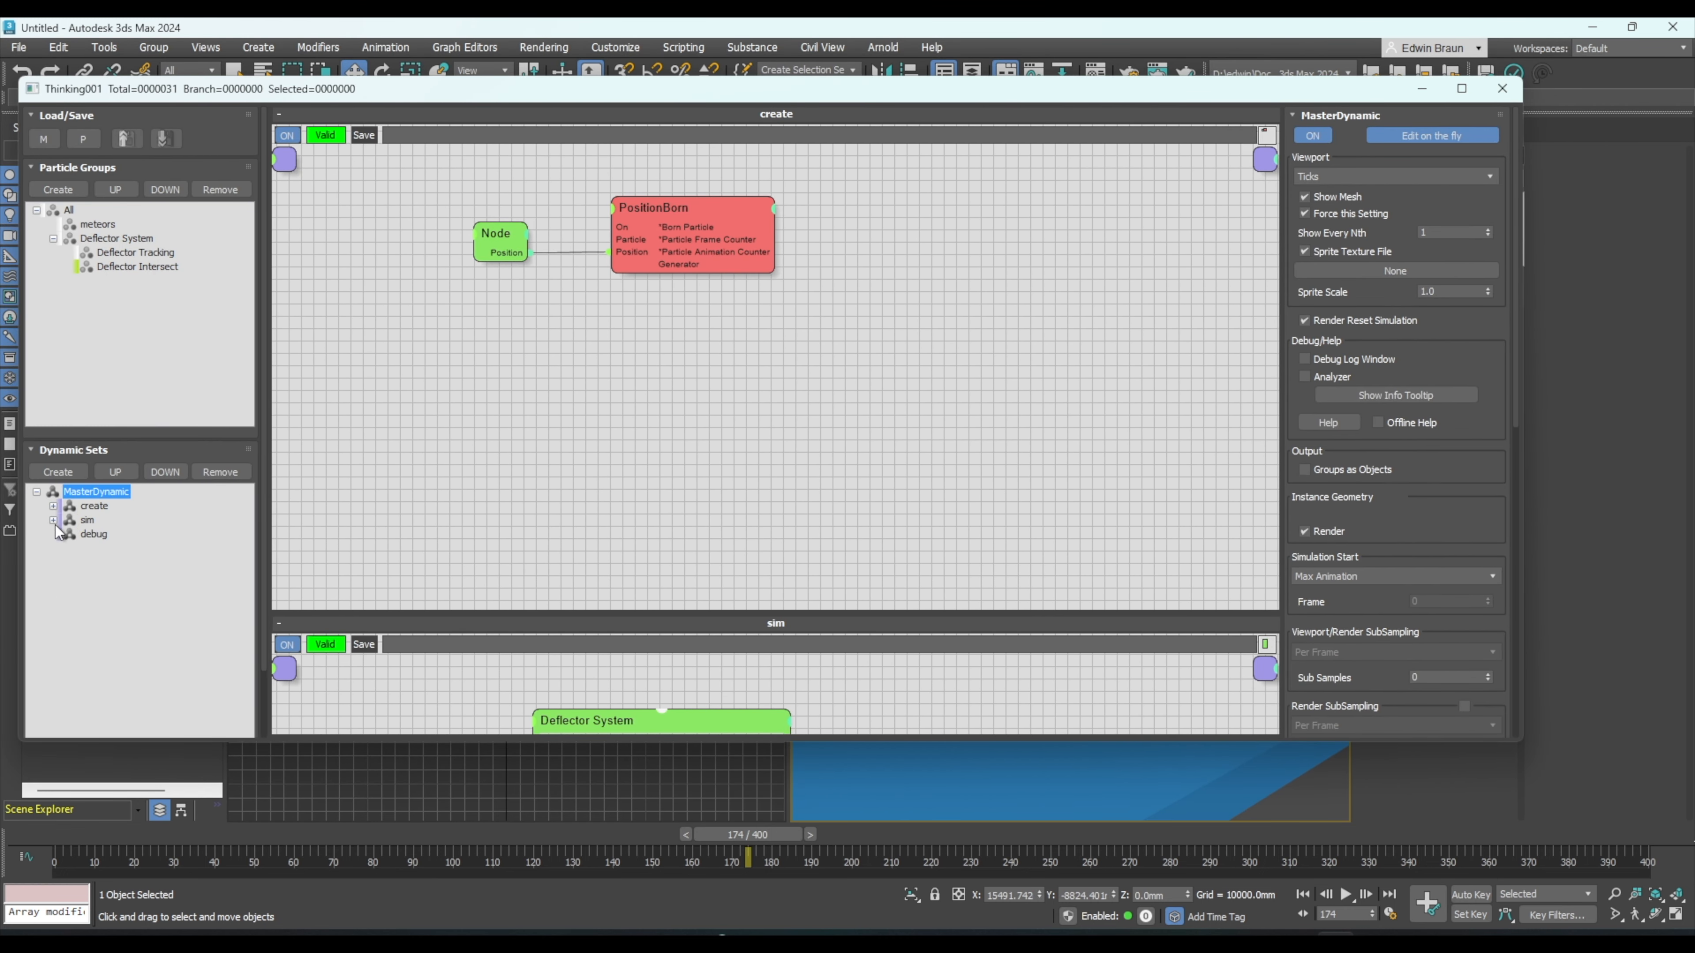
{"action": "left_click", "coordinate": [109, 533]}
{"action": "left_click", "coordinate": [109, 533]}
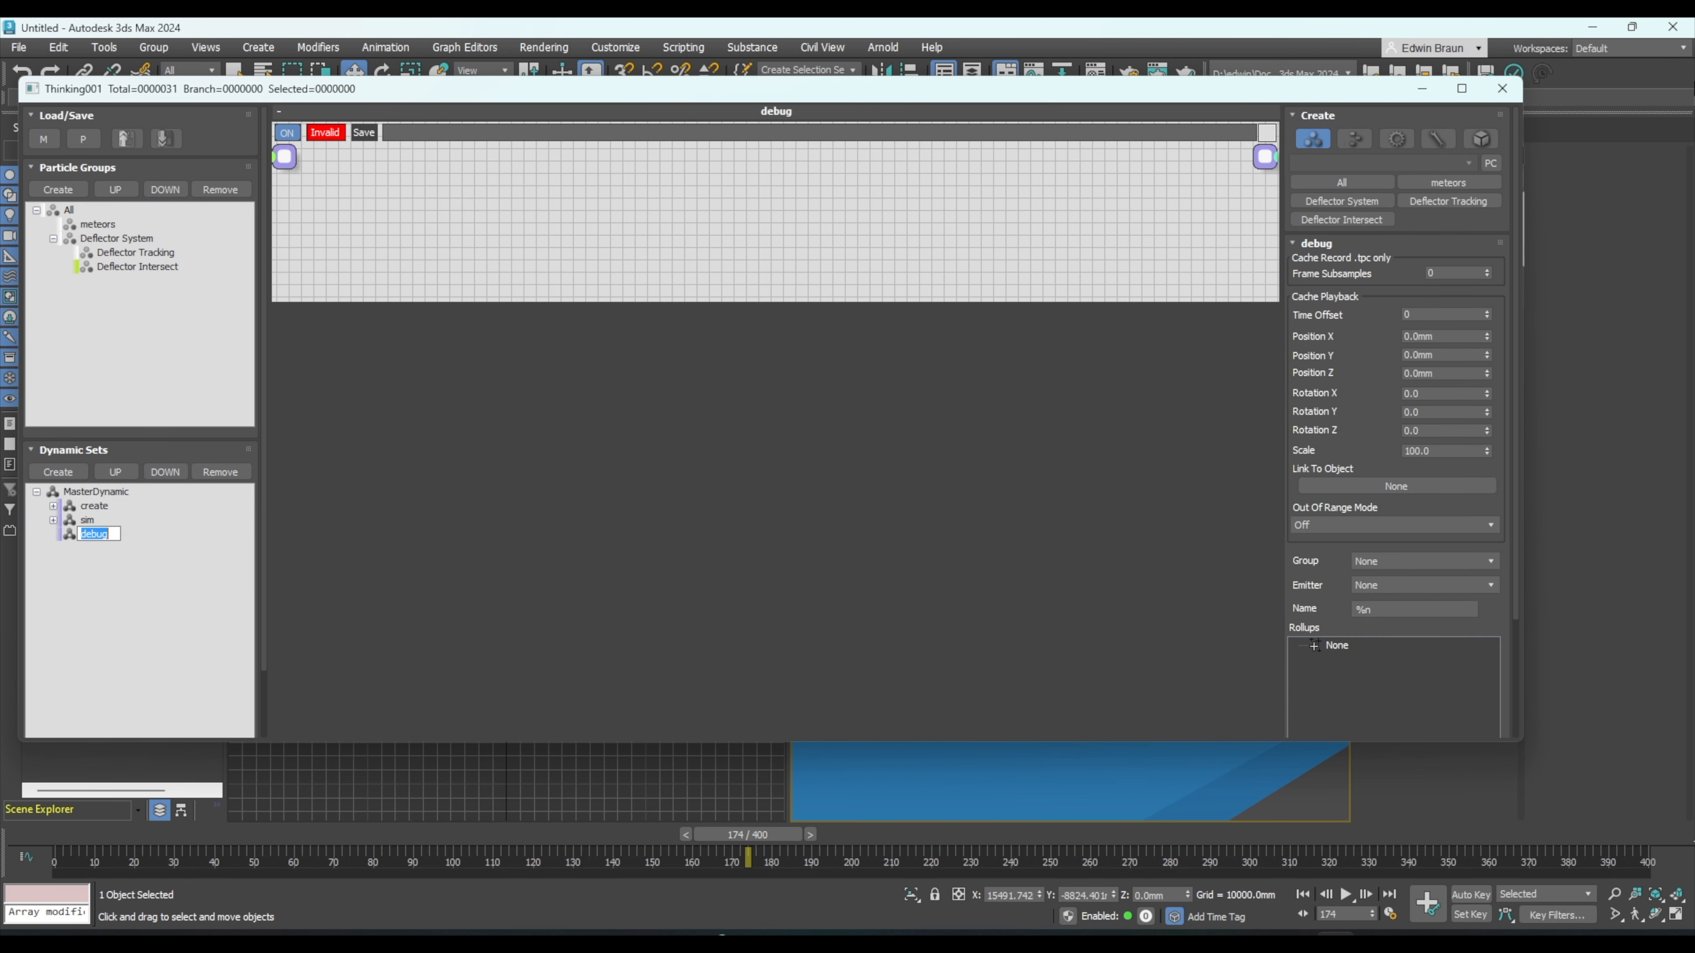
{"action": "type", "text": "explosion"}
{"action": "key", "text": "Return"}
- Show the sim dynamic set and check the Deflector's intersection points in the Perspective viewport
{"action": "left_click", "coordinate": [90, 522]}
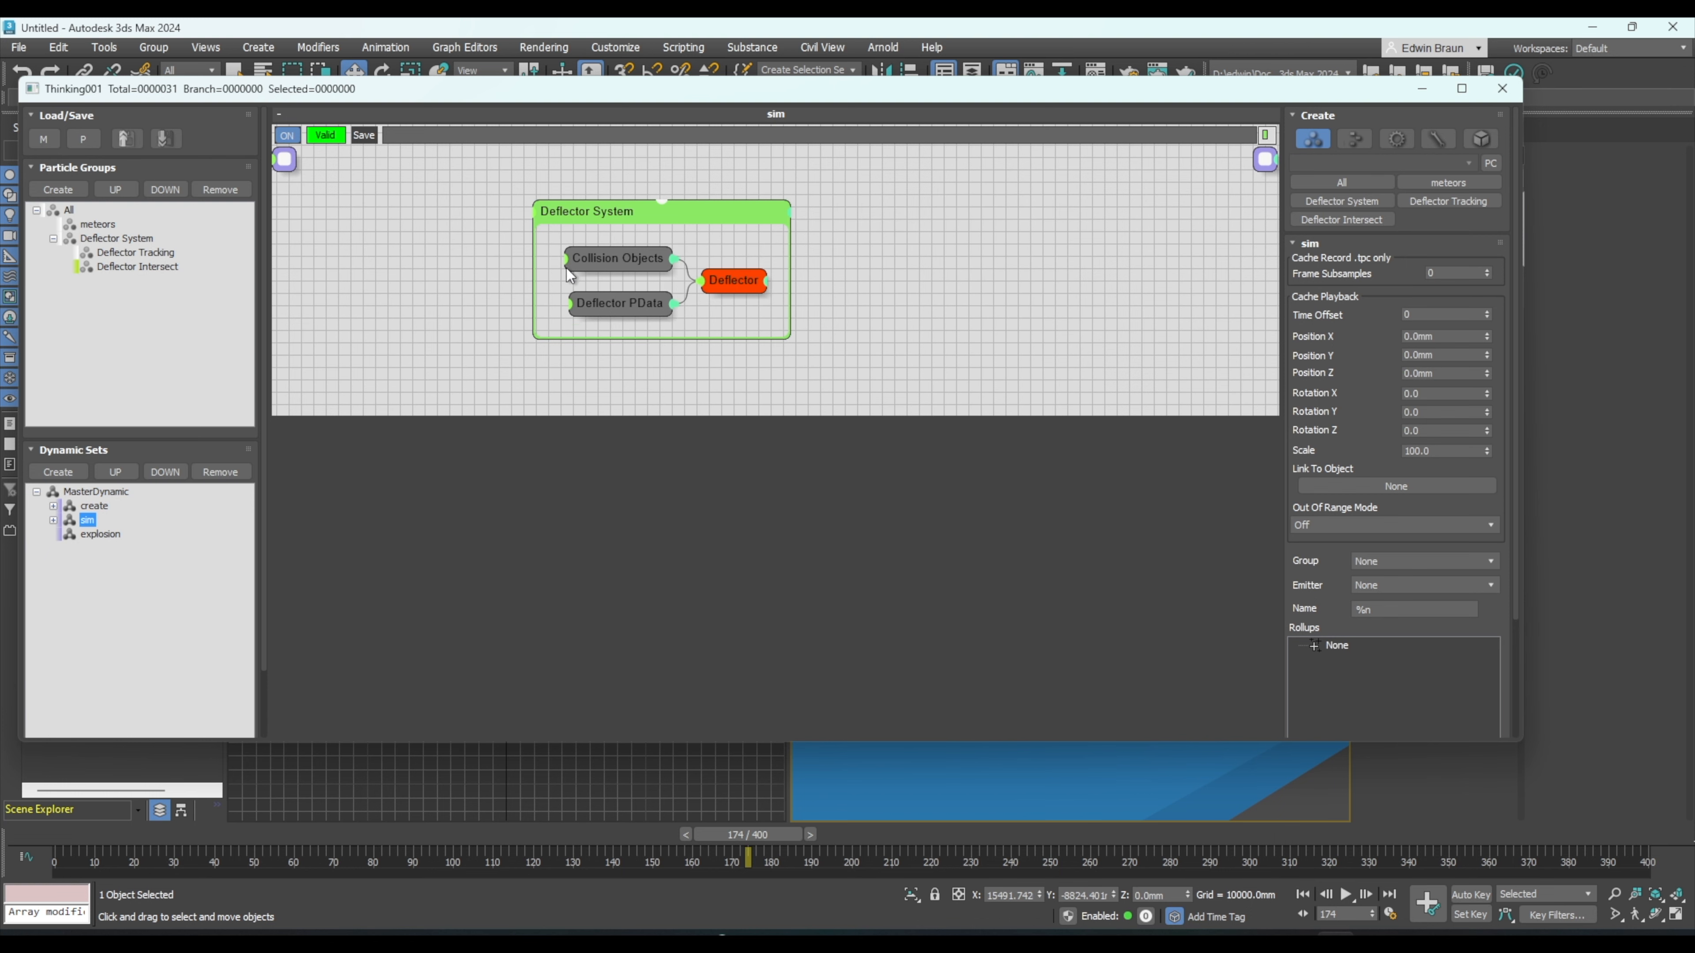
{"action": "left_click_drag", "start_coordinate": [979, 93], "coordinate": [311, 142]}
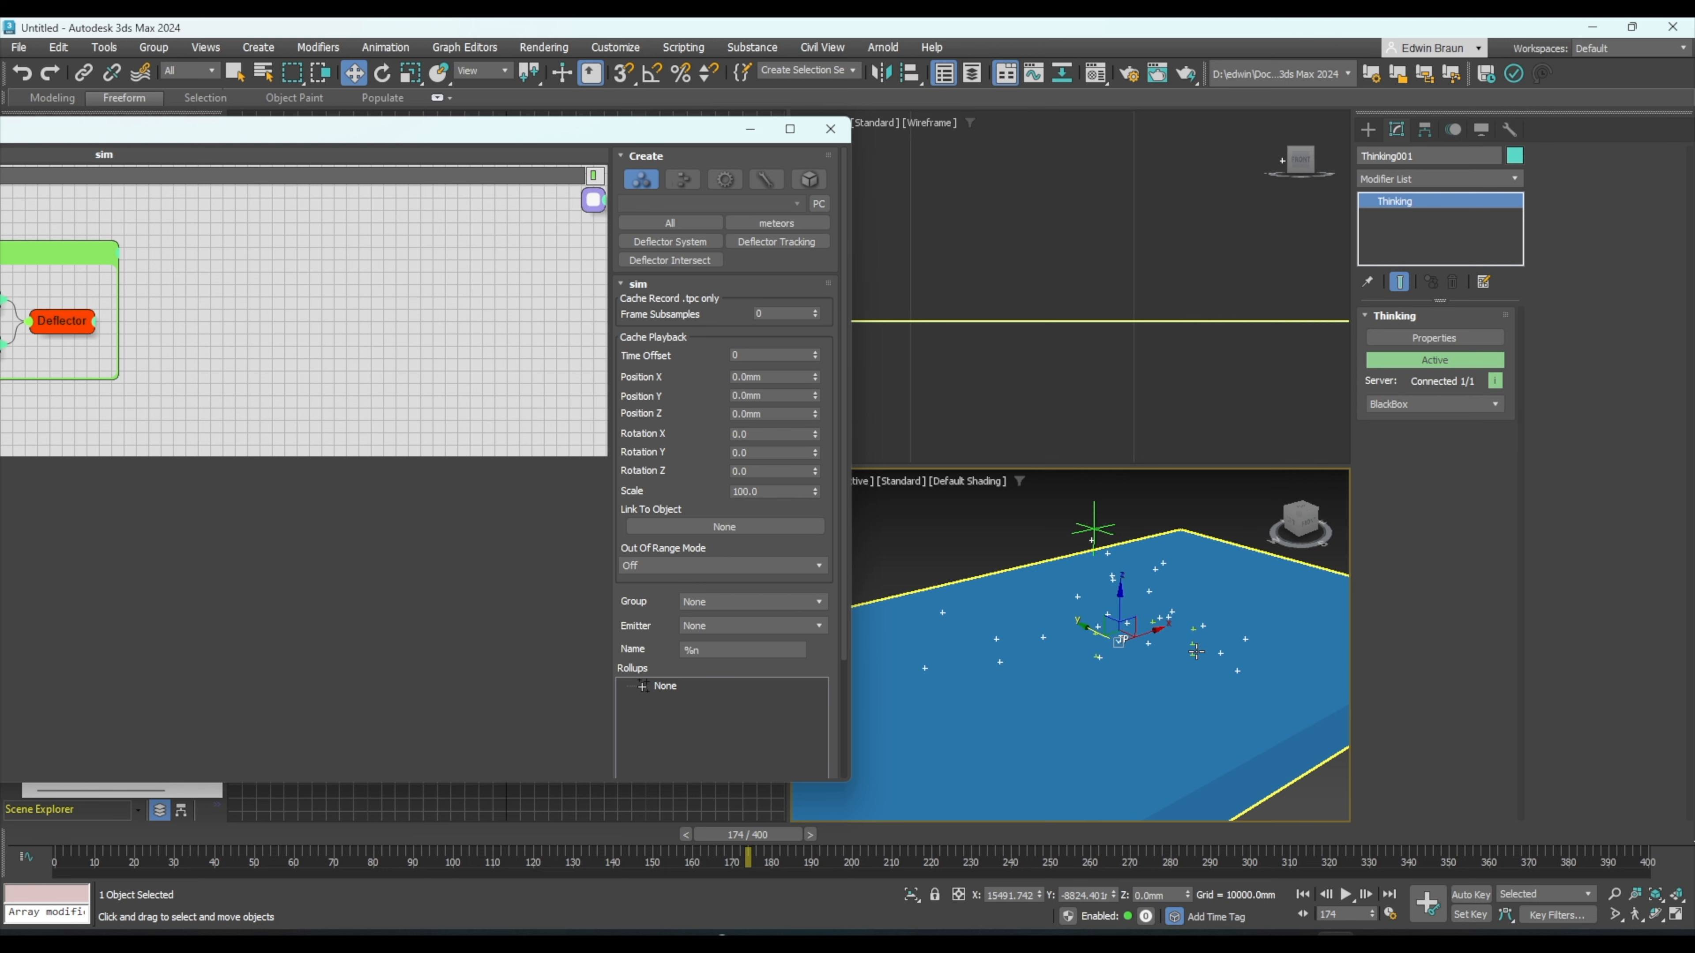
{"action": "left_click_drag", "start_coordinate": [299, 133], "coordinate": [1036, 94]}
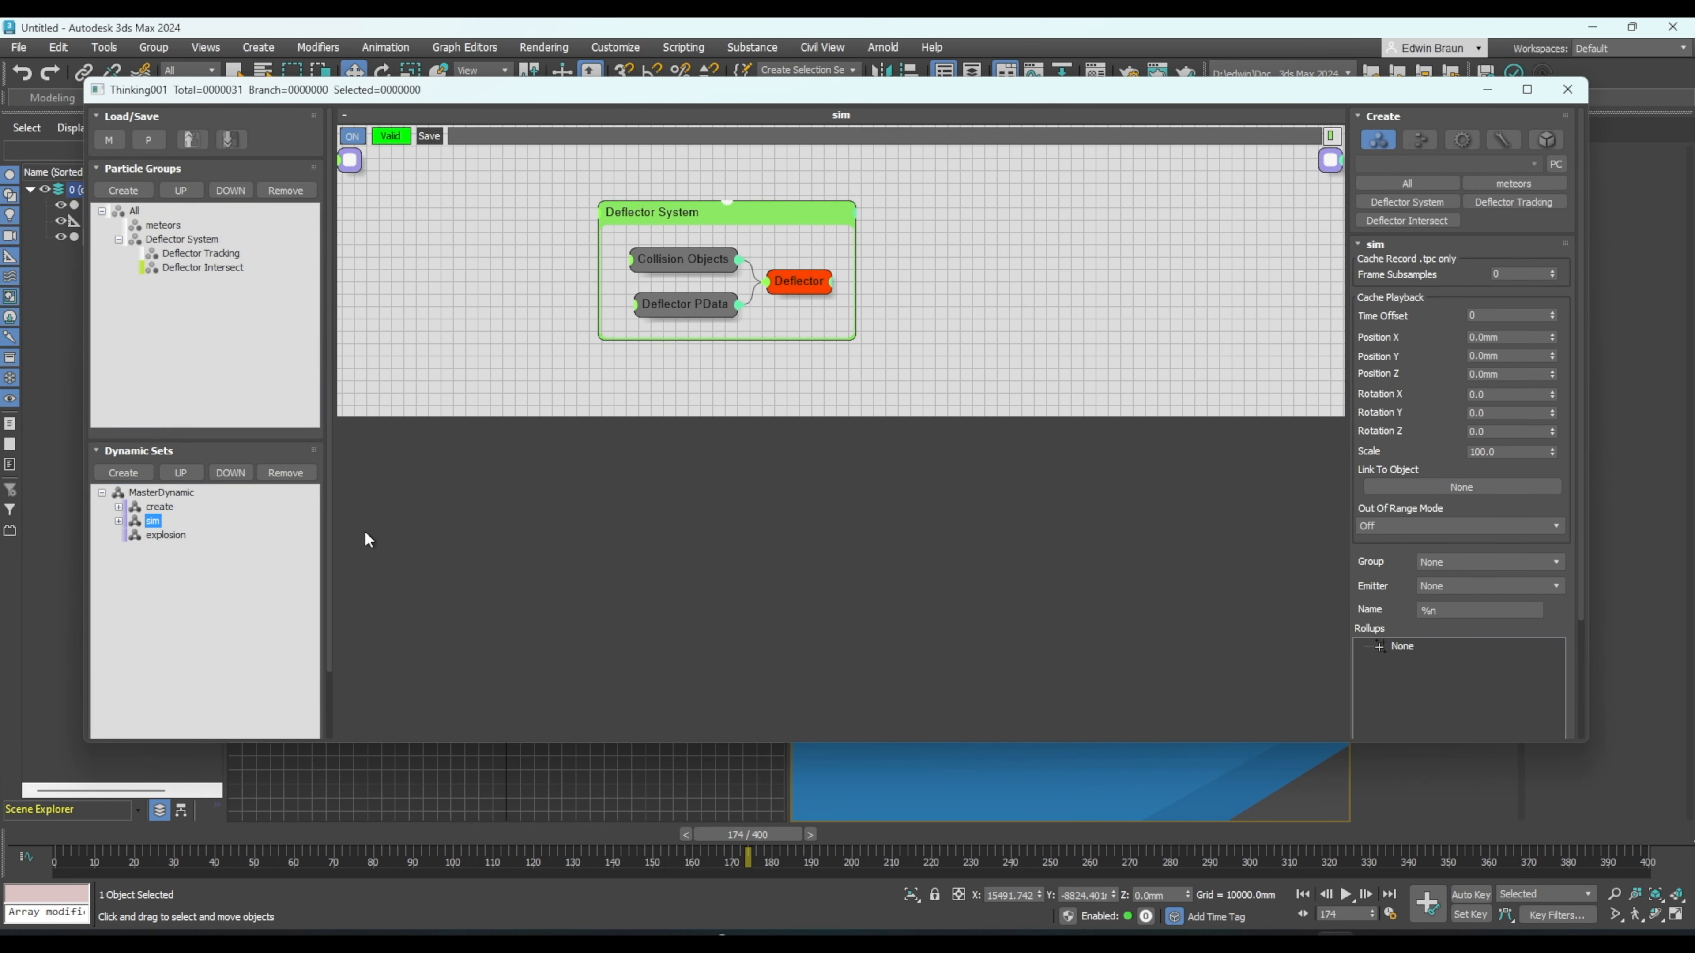
- Enlarge the canvas of the explosion dynamic set and add the Explosion system black box to it
{"action": "left_click", "coordinate": [163, 537]}
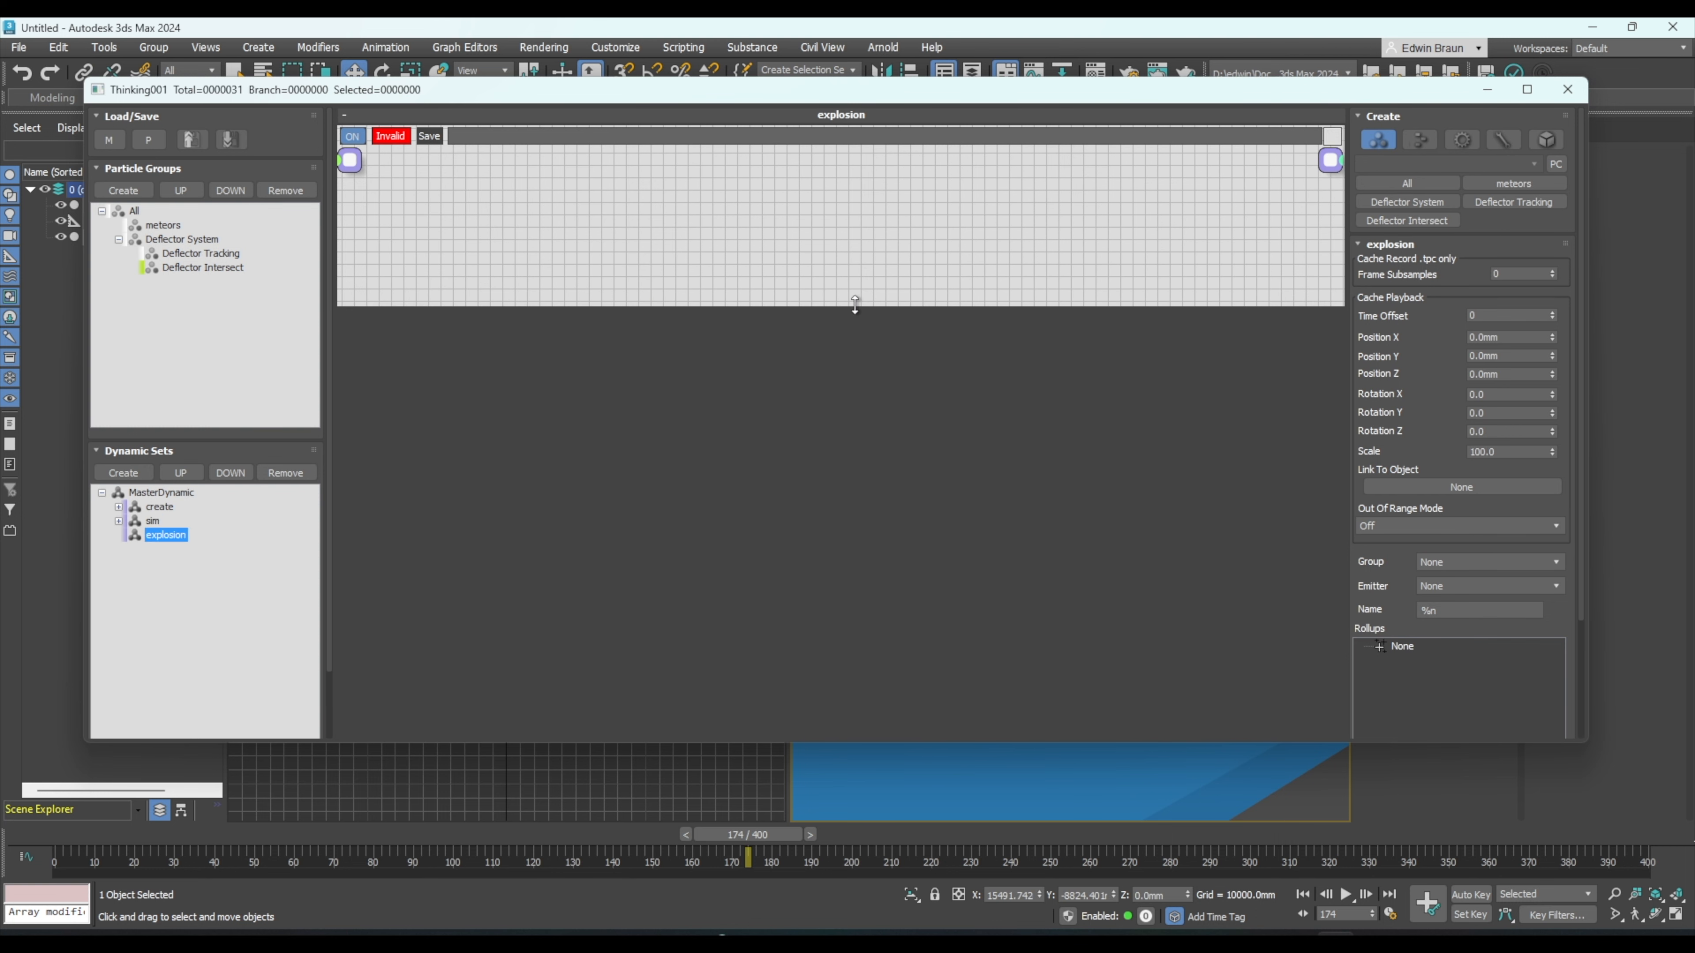
{"action": "left_click_drag", "start_coordinate": [855, 305], "coordinate": [866, 697]}
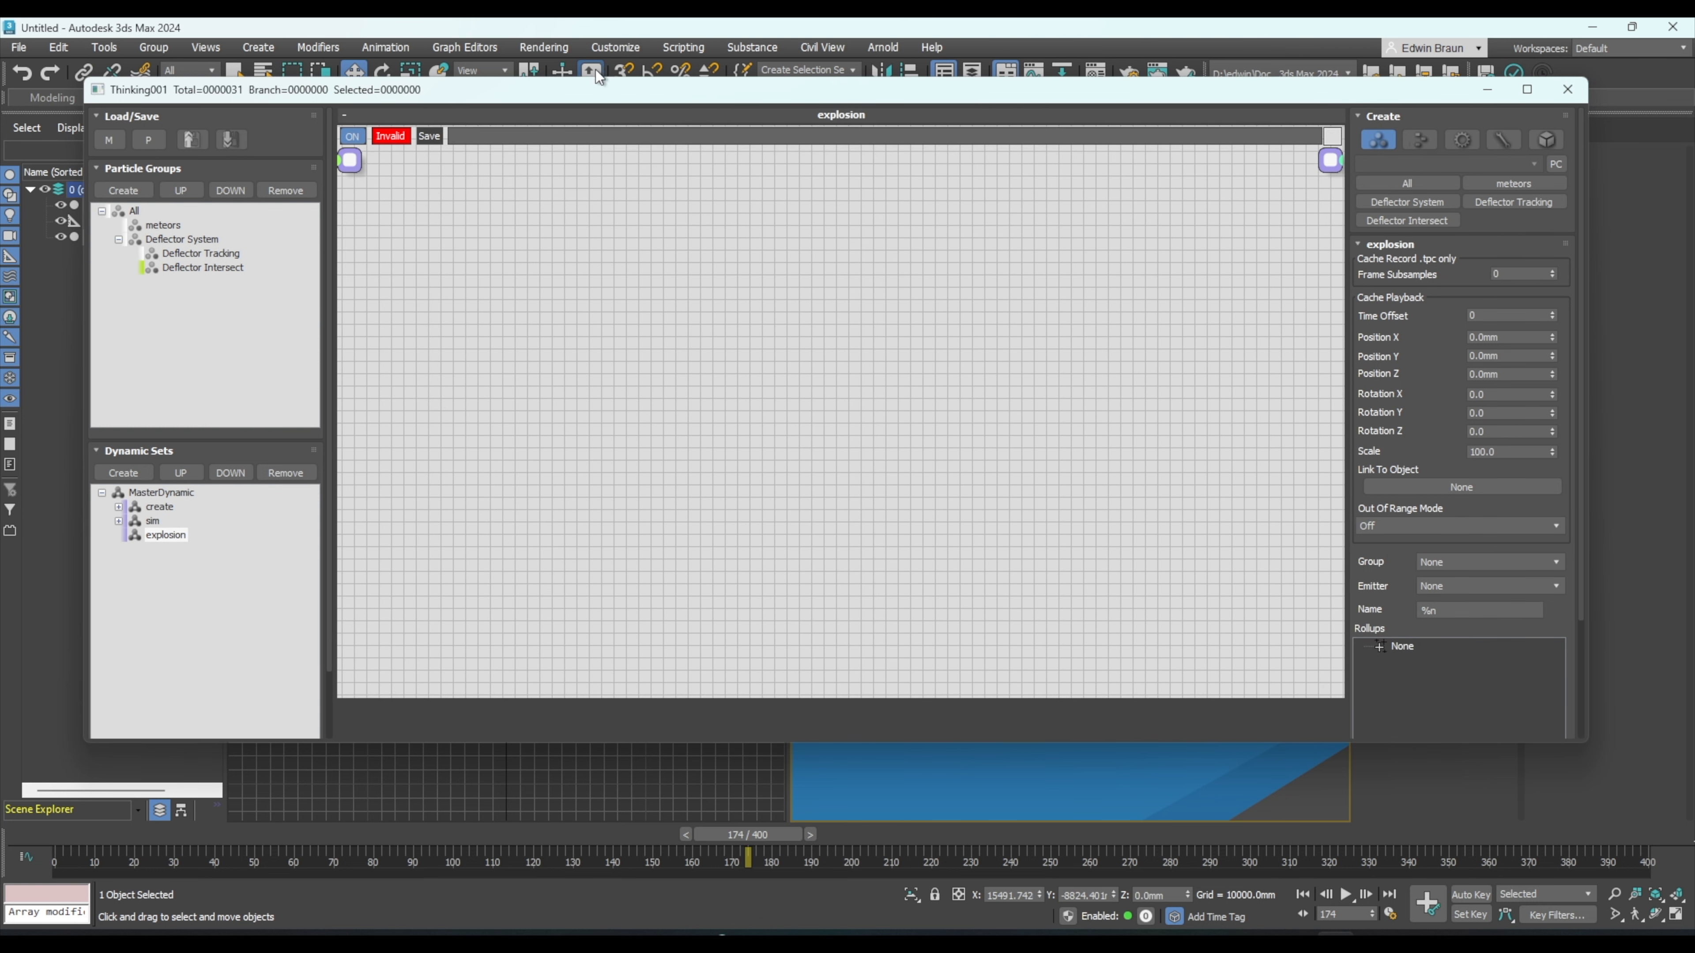
{"action": "right_click", "coordinate": [647, 248]}
{"action": "mouse_move", "coordinate": [716, 361]}
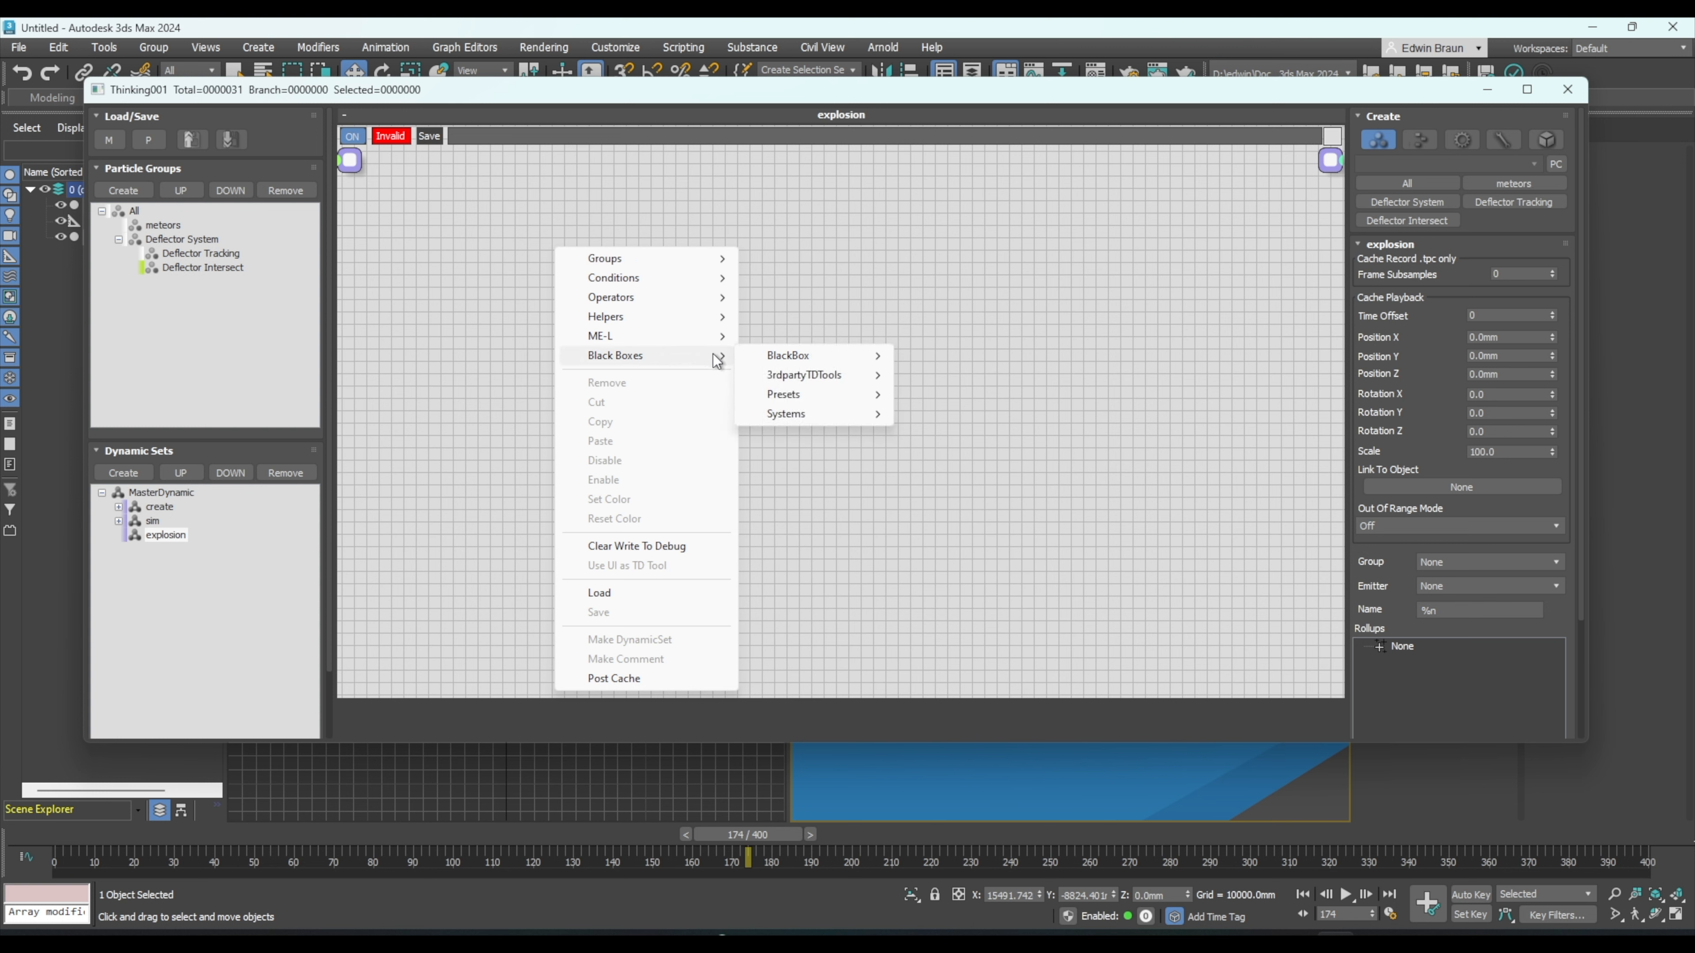
{"action": "mouse_move", "coordinate": [853, 420]}
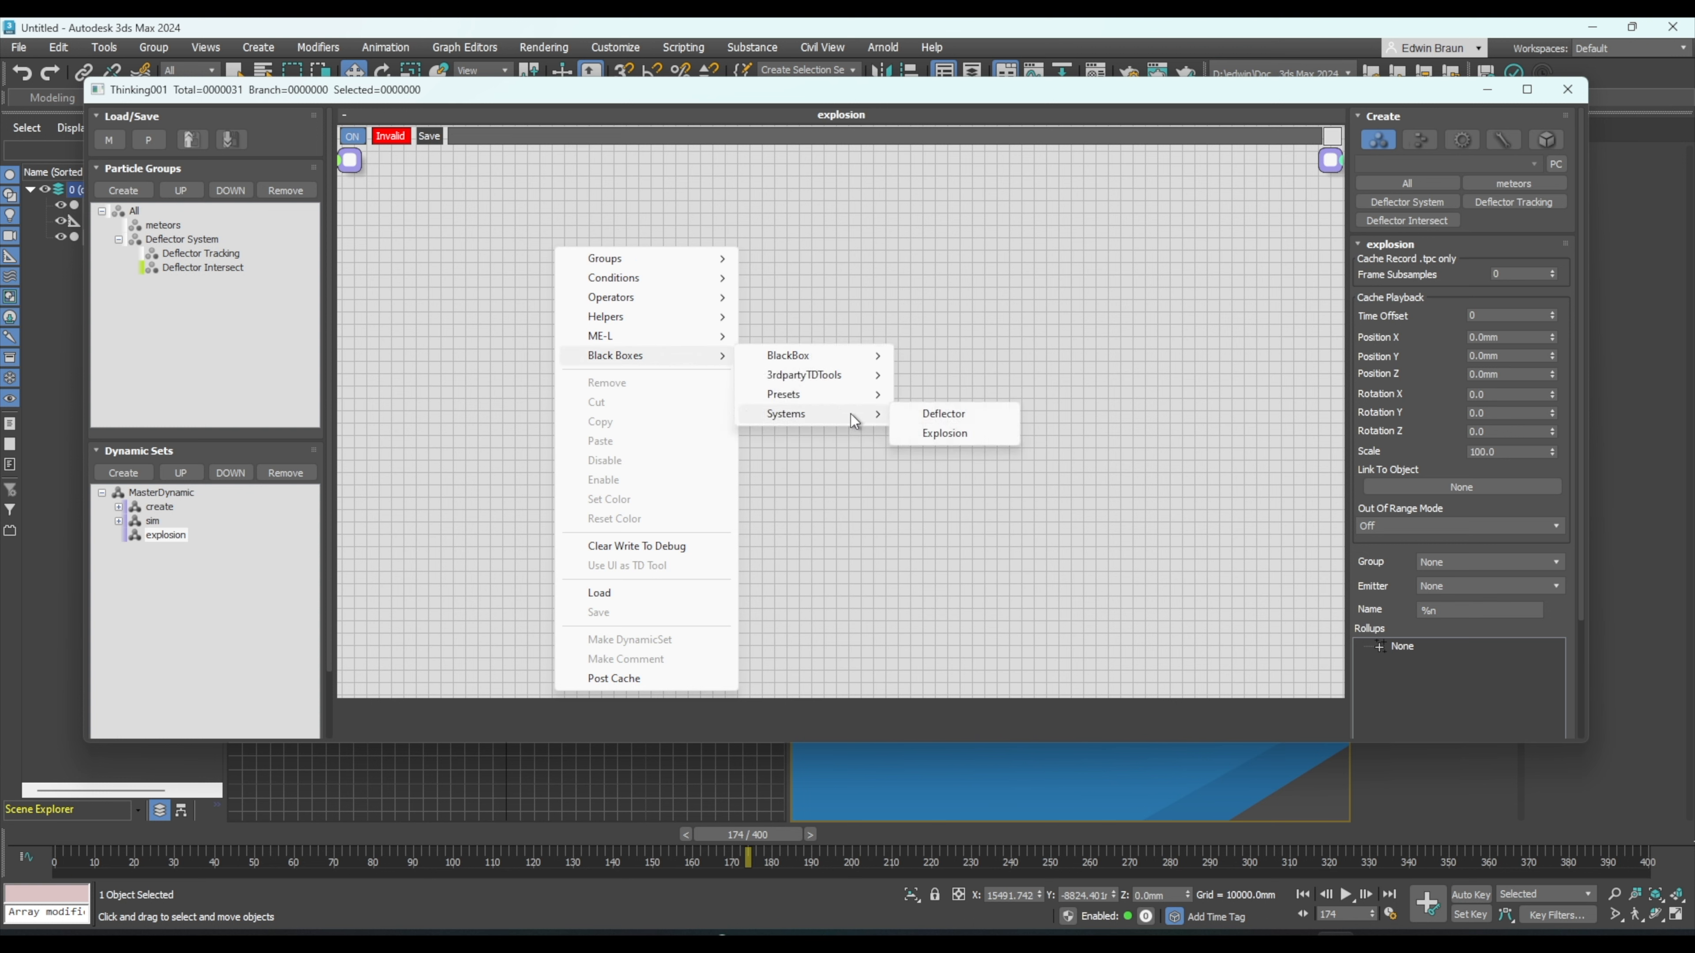
{"action": "left_click", "coordinate": [972, 440]}
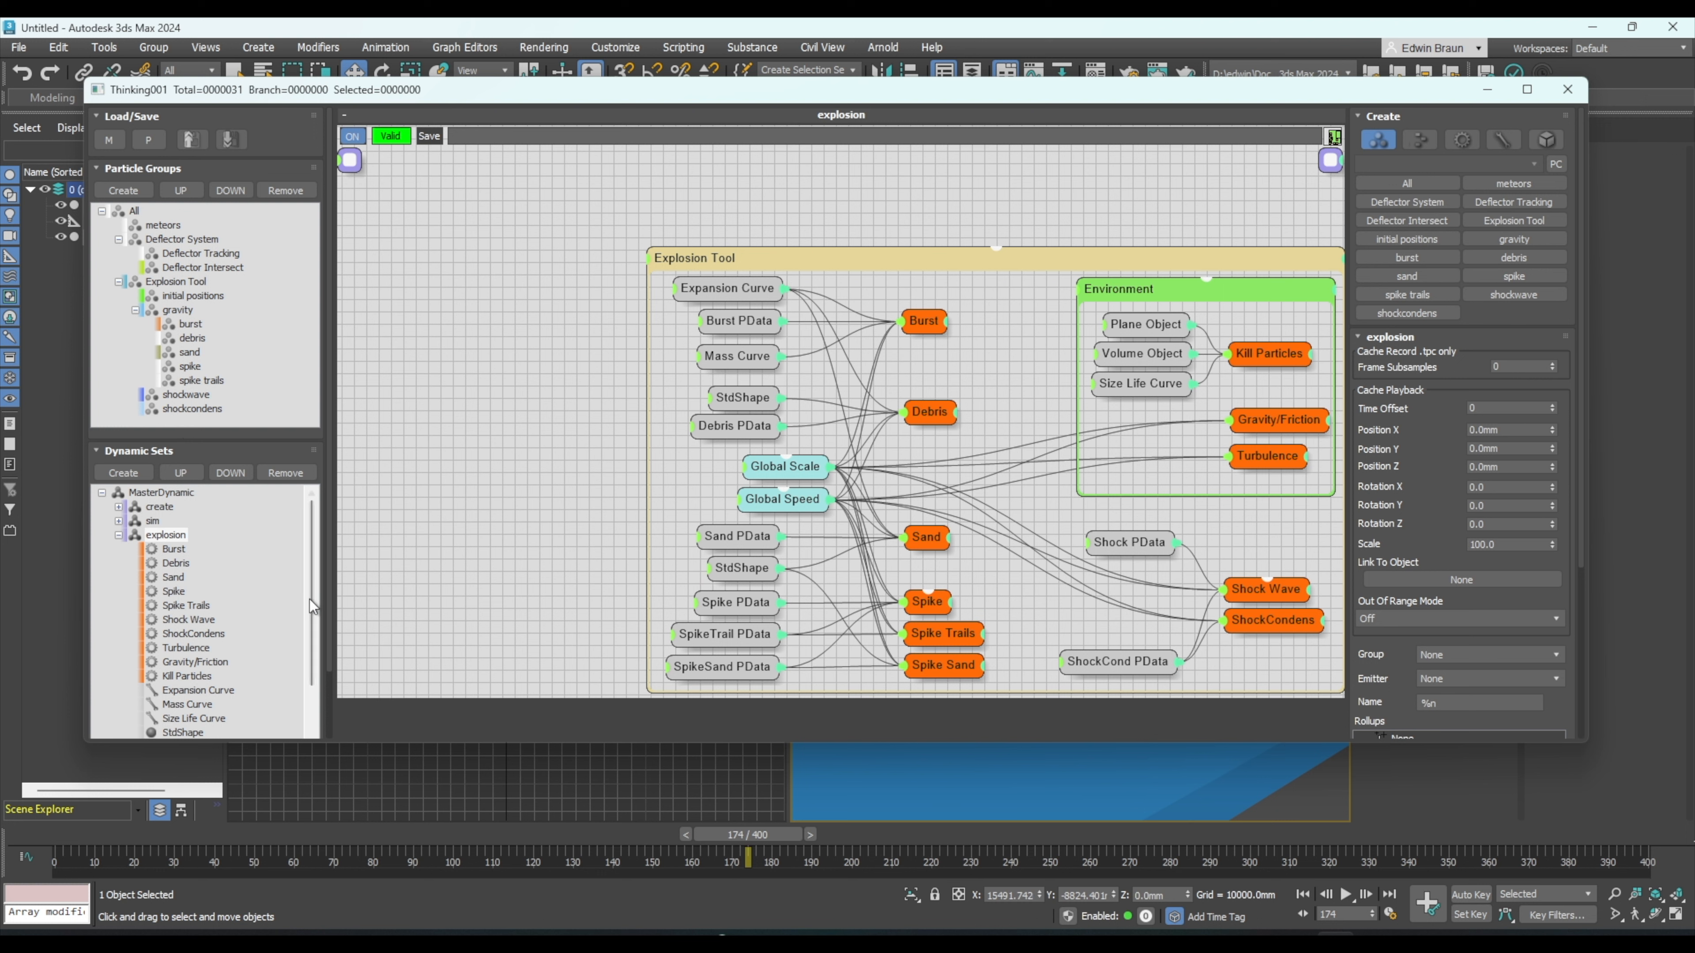
- Move the whole Explosion Tool network so that it fits fully inside the explosion set's canvas
{"action": "mouse_move", "coordinate": [314, 521]}
{"action": "left_mouse_down"}
{"action": "mouse_move", "coordinate": [328, 633]}
{"action": "mouse_move", "coordinate": [326, 518]}
{"action": "left_mouse_up"}
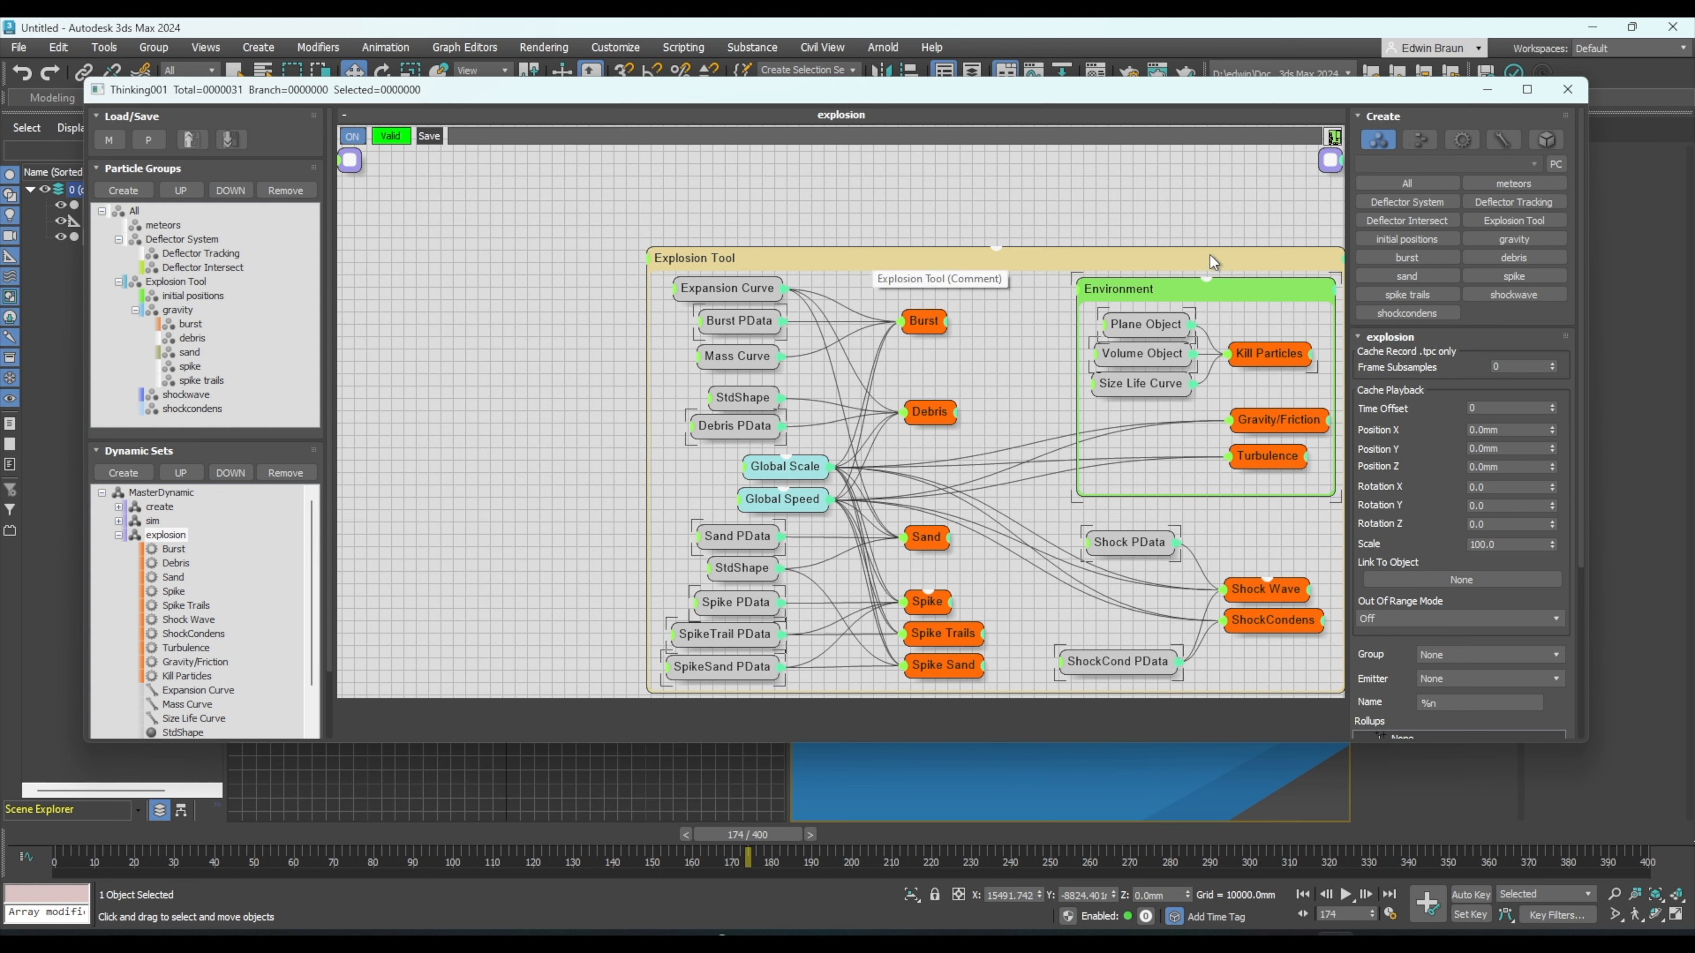
{"action": "left_click_drag", "start_coordinate": [1210, 254], "coordinate": [1052, 222]}
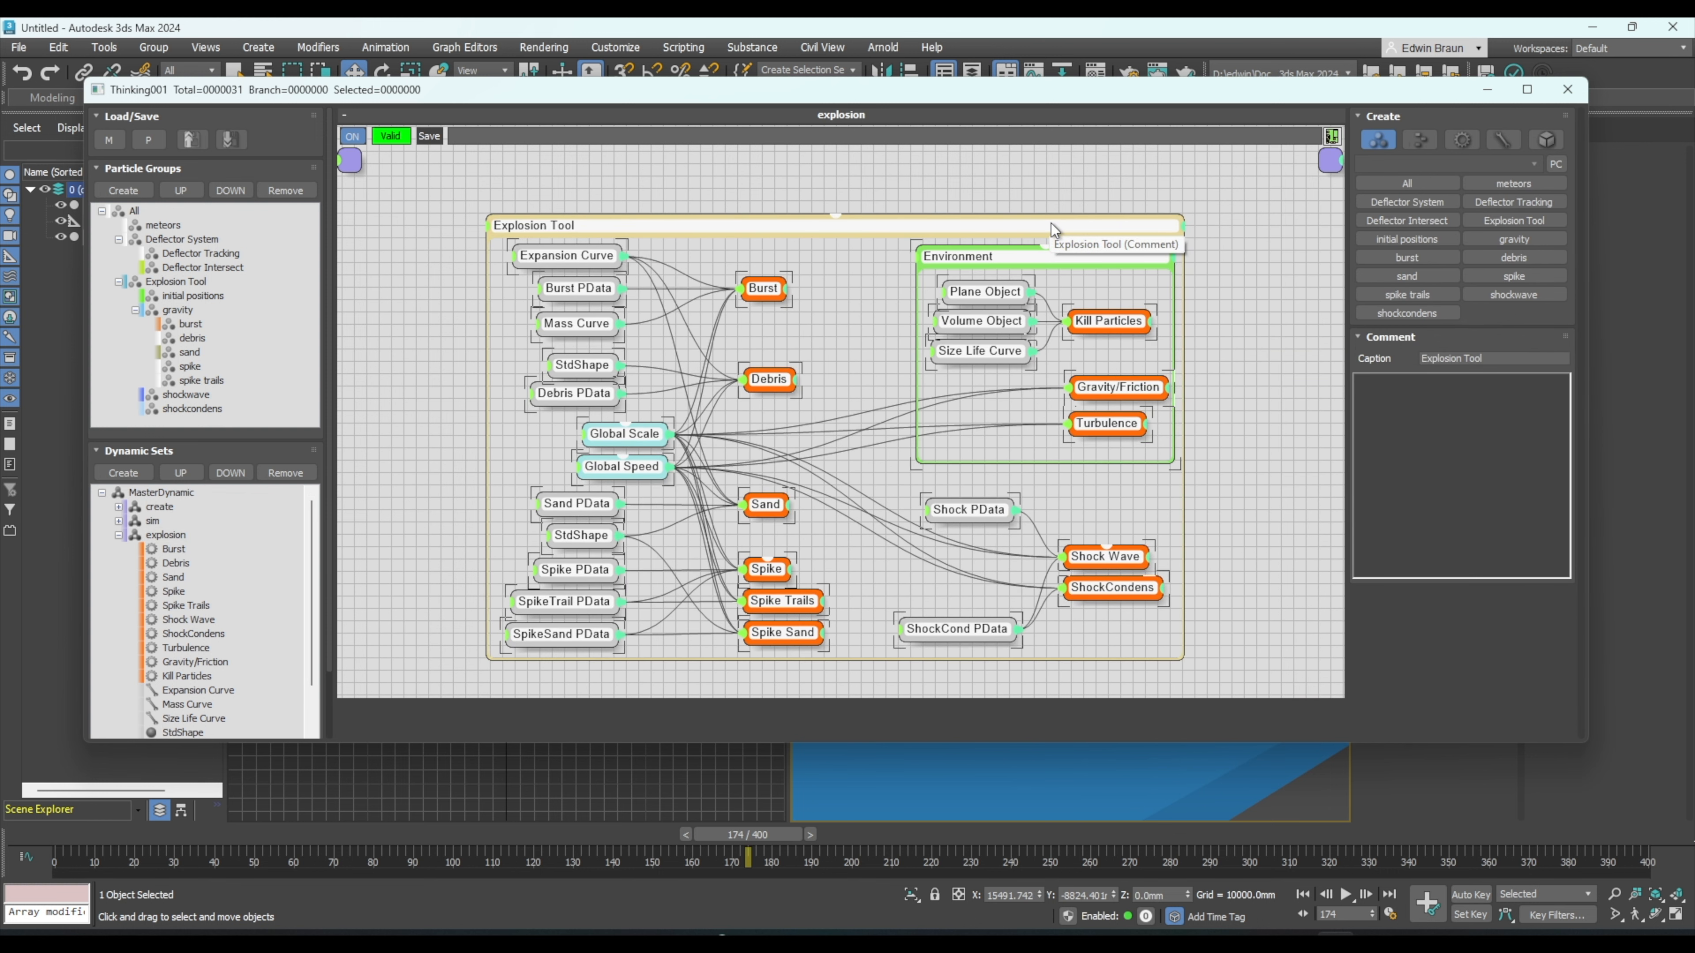
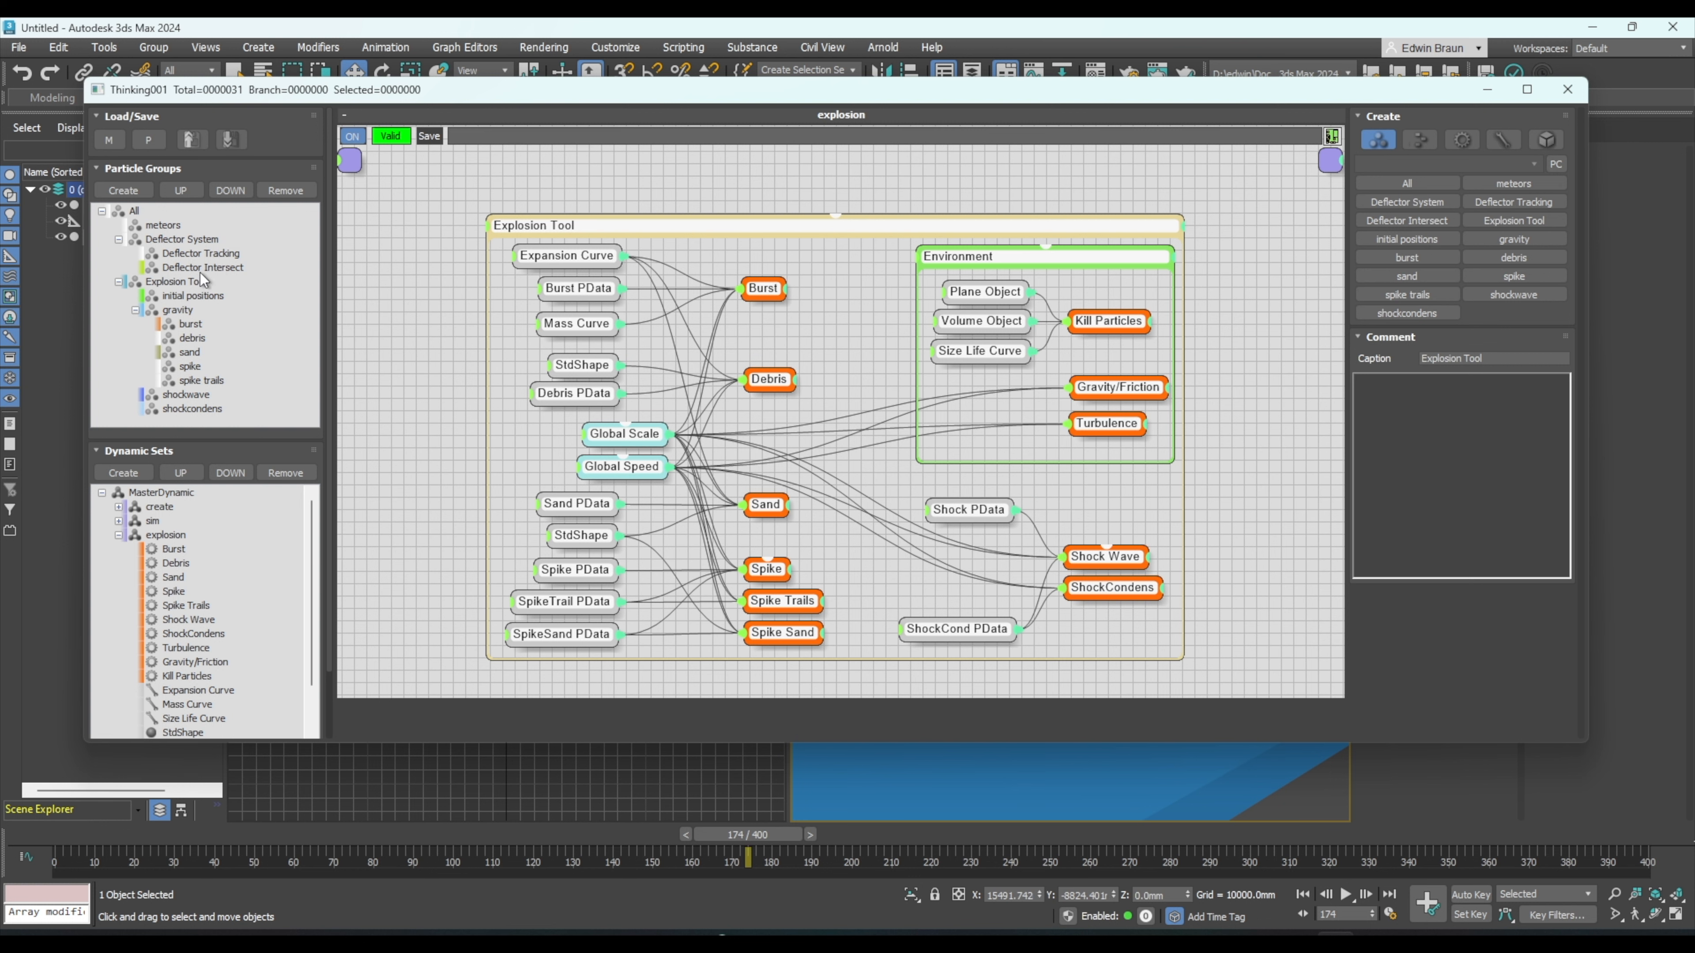
- In the sim dynamic set, set the Deflector's Intersect Points group to initial positions and collapse the set
{"action": "left_click", "coordinate": [153, 522]}
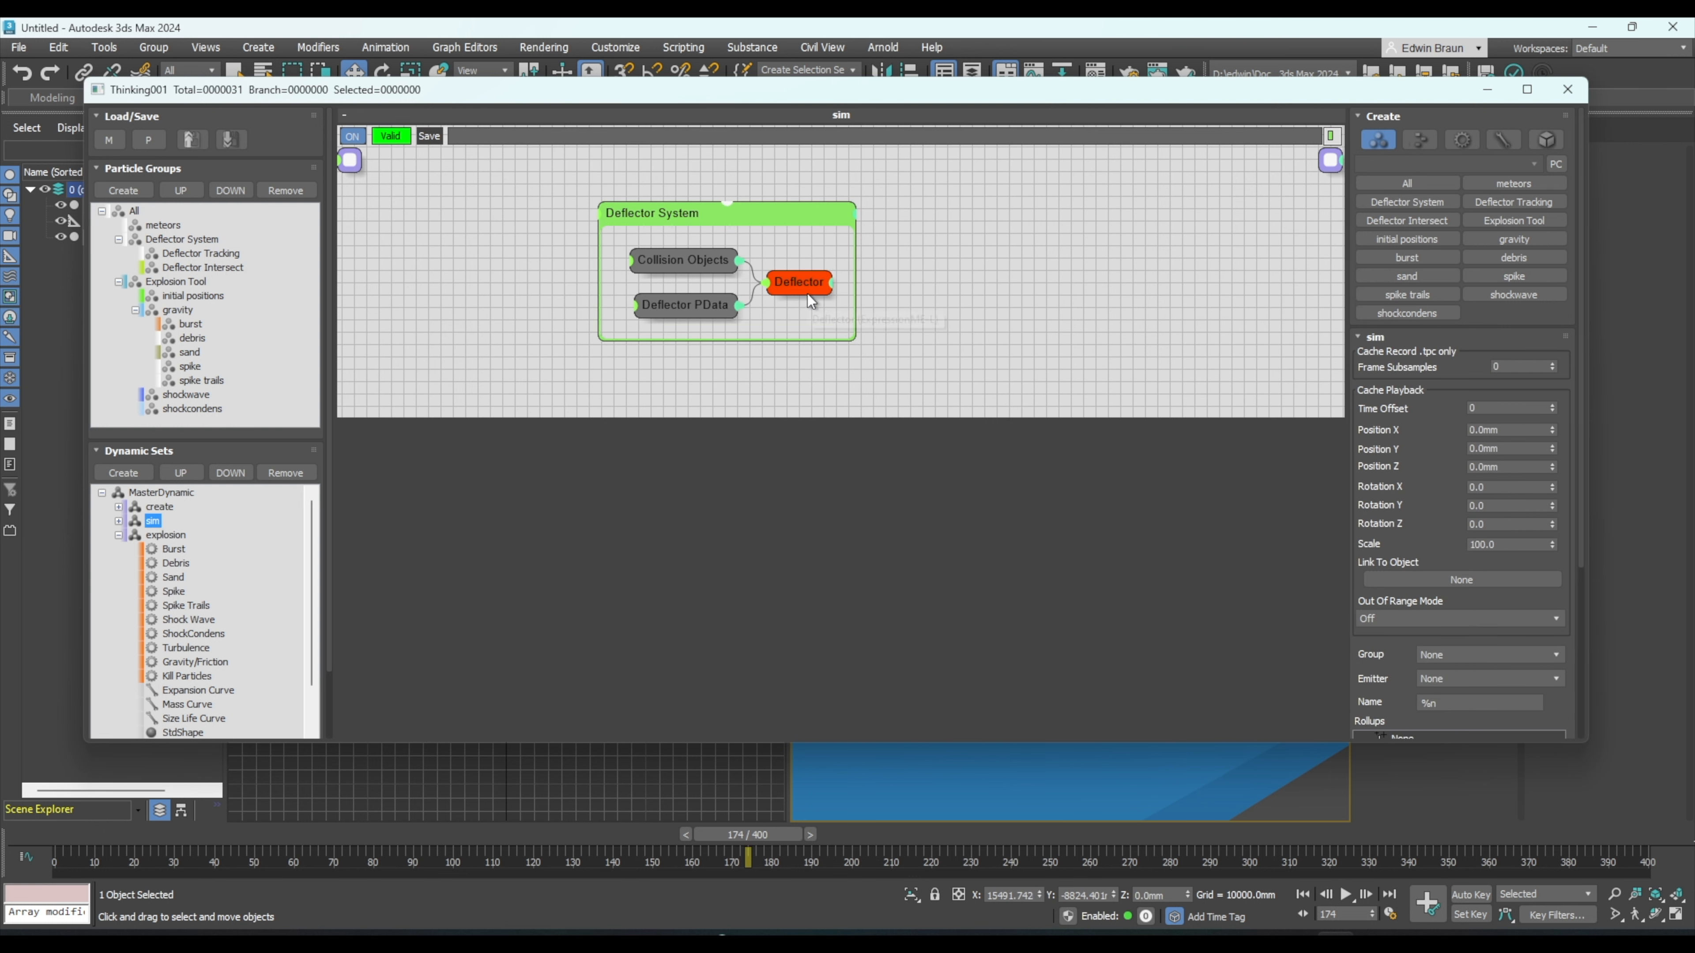
{"action": "left_click", "coordinate": [793, 290]}
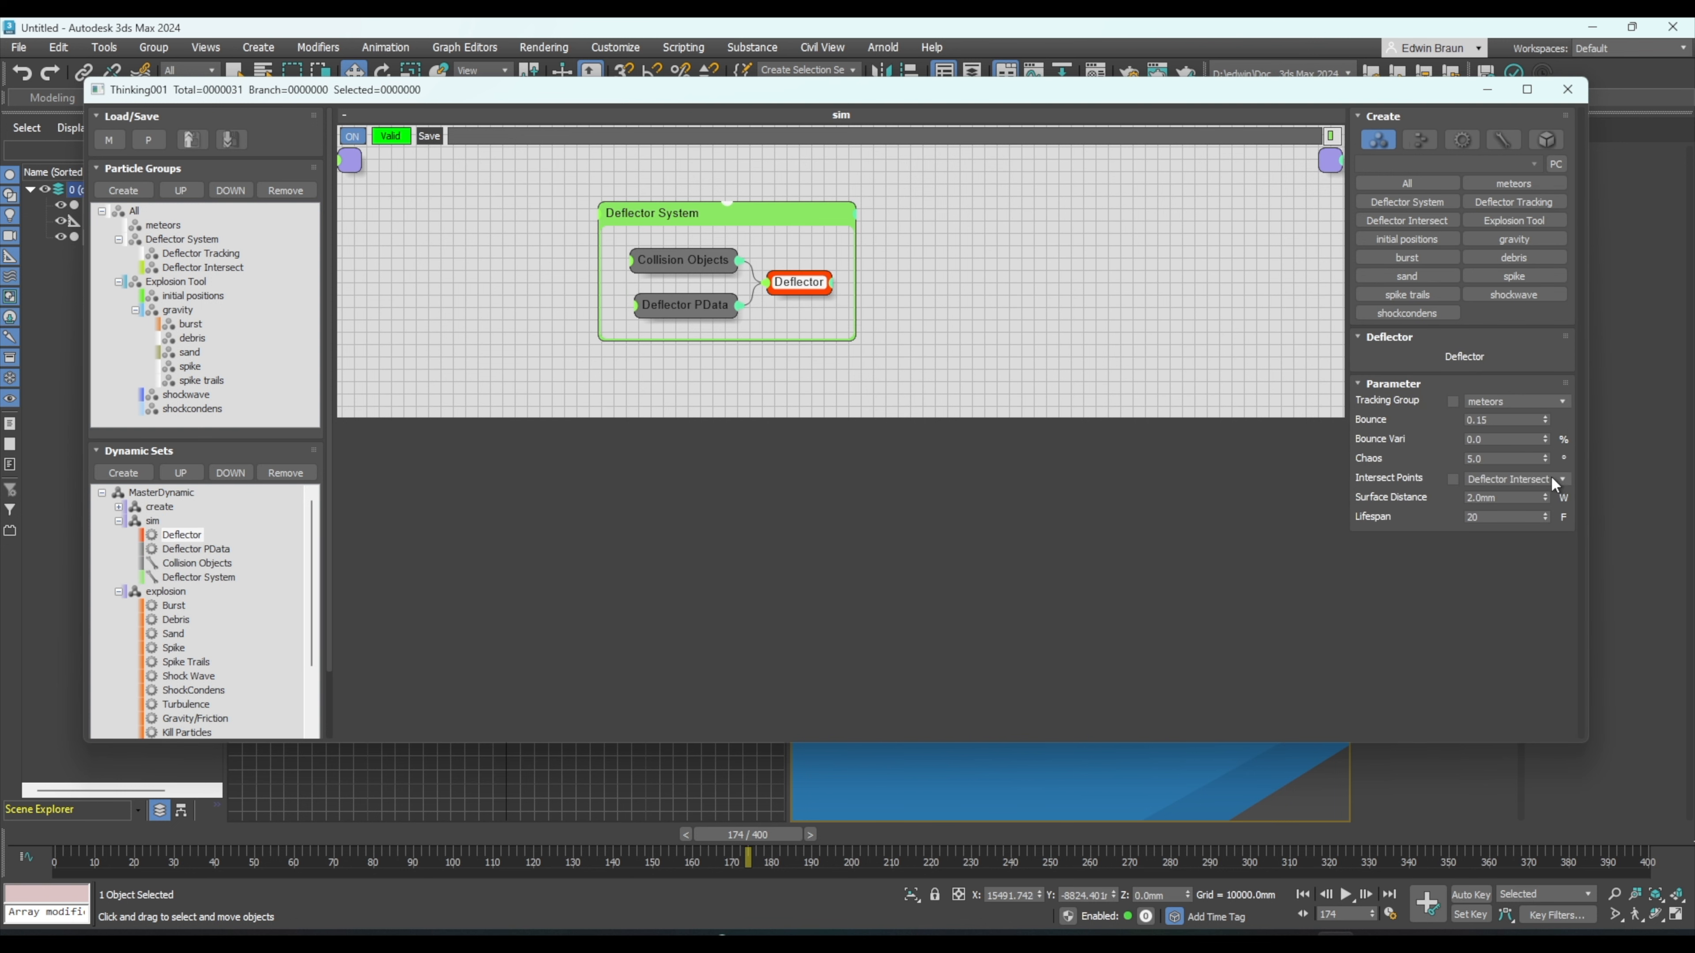
{"action": "left_click", "coordinate": [1563, 480]}
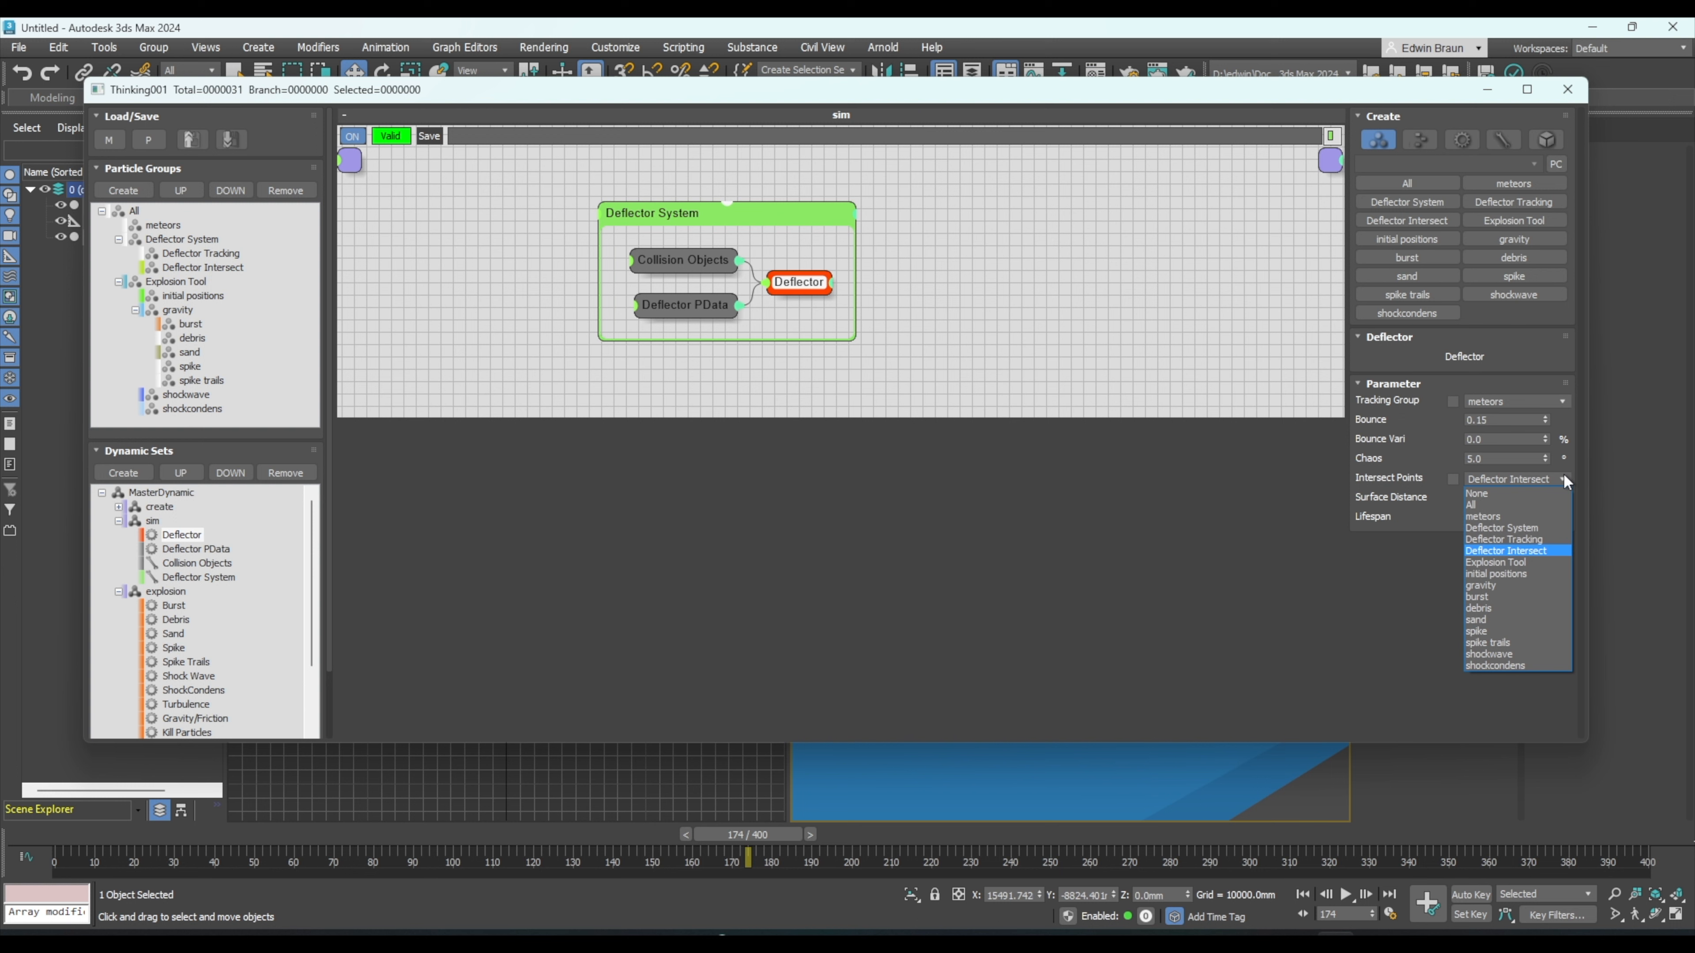
{"action": "left_click", "coordinate": [1528, 574]}
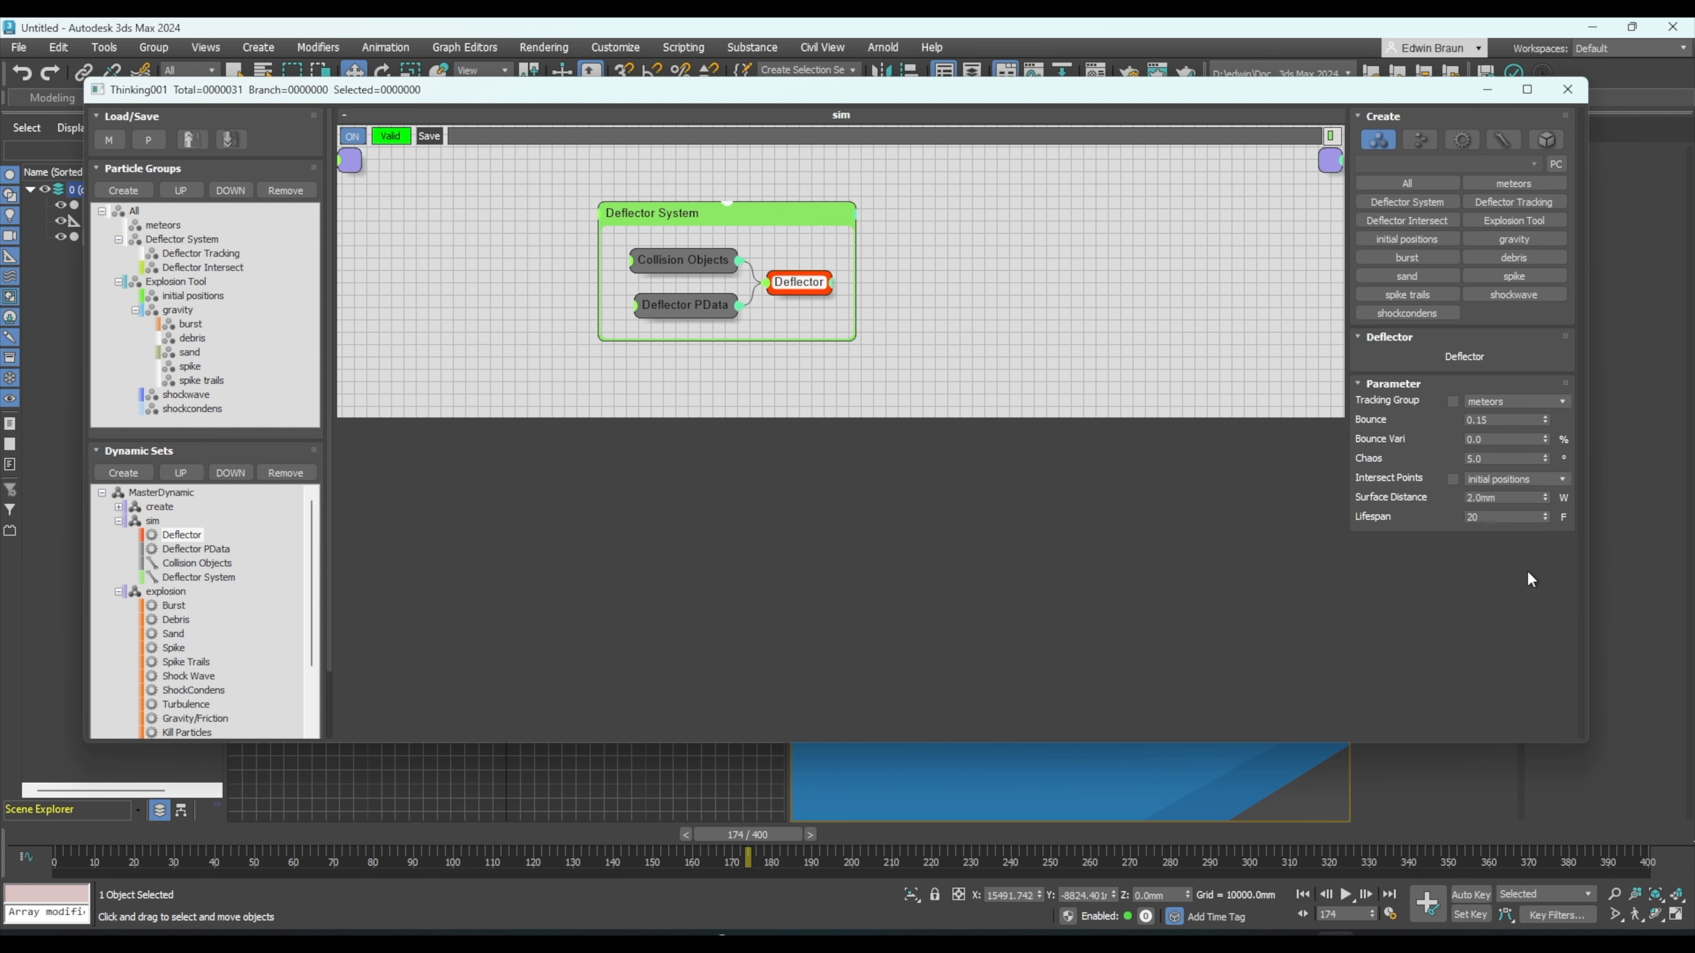
{"action": "left_click", "coordinate": [119, 521]}
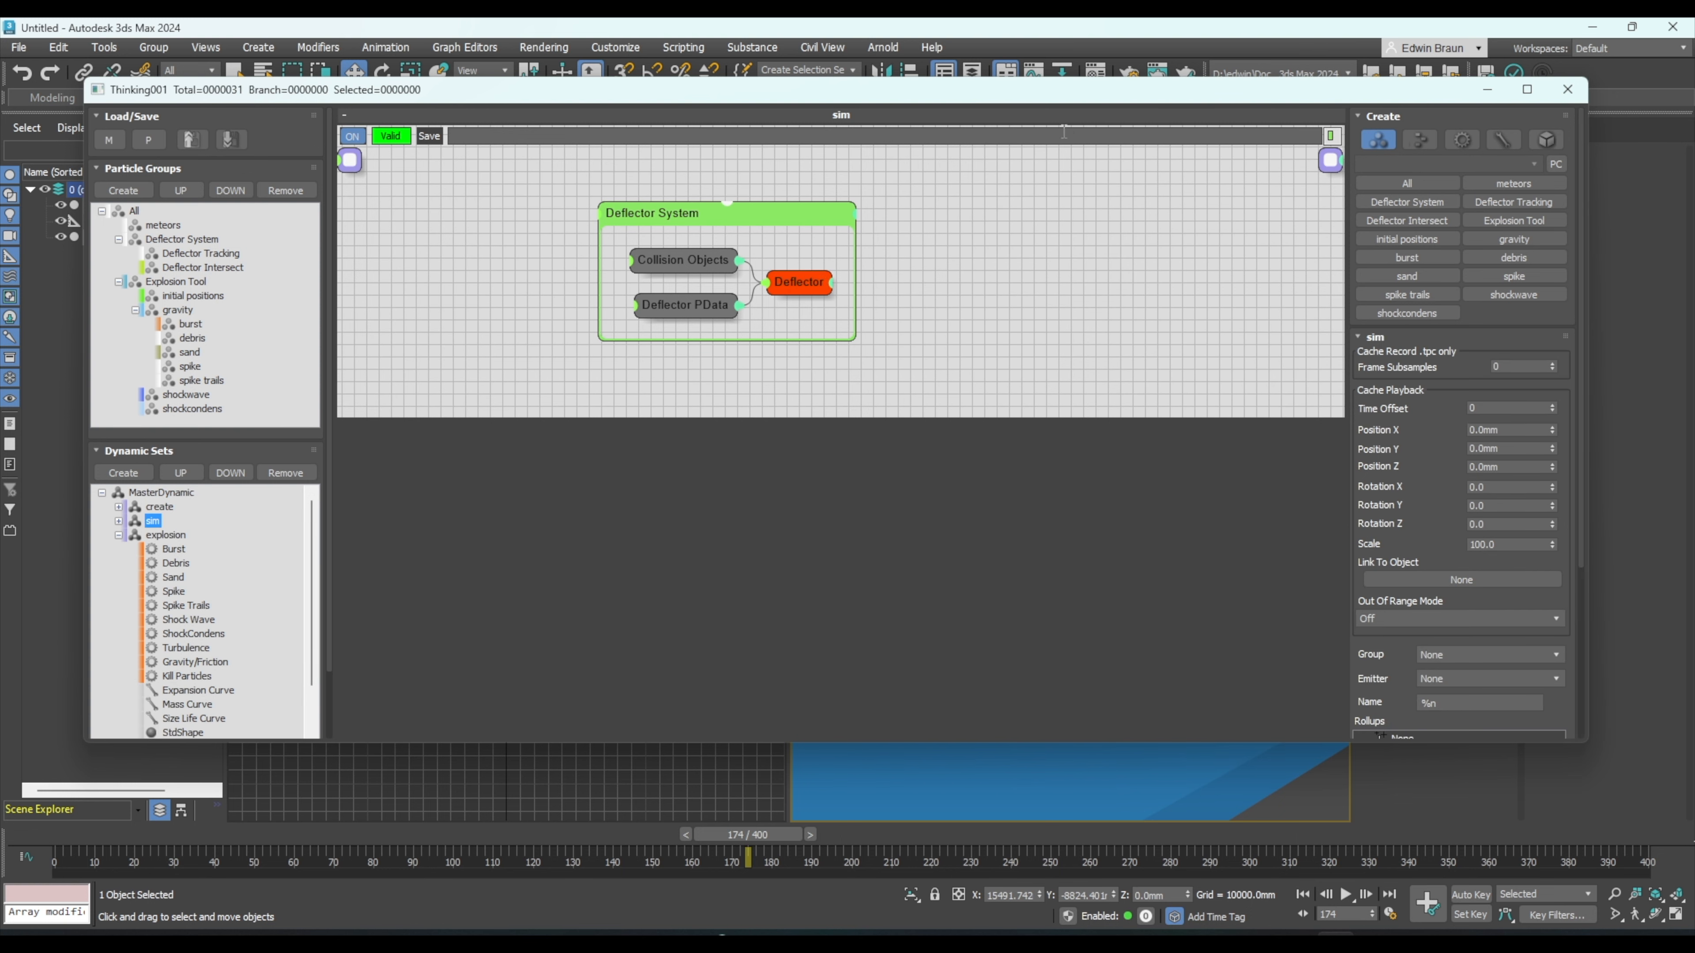
- Switch the create set's PositionBorn emission from Count to Particles per second, with a rate of 2.0
{"action": "left_click_drag", "start_coordinate": [1090, 90], "coordinate": [288, 109]}
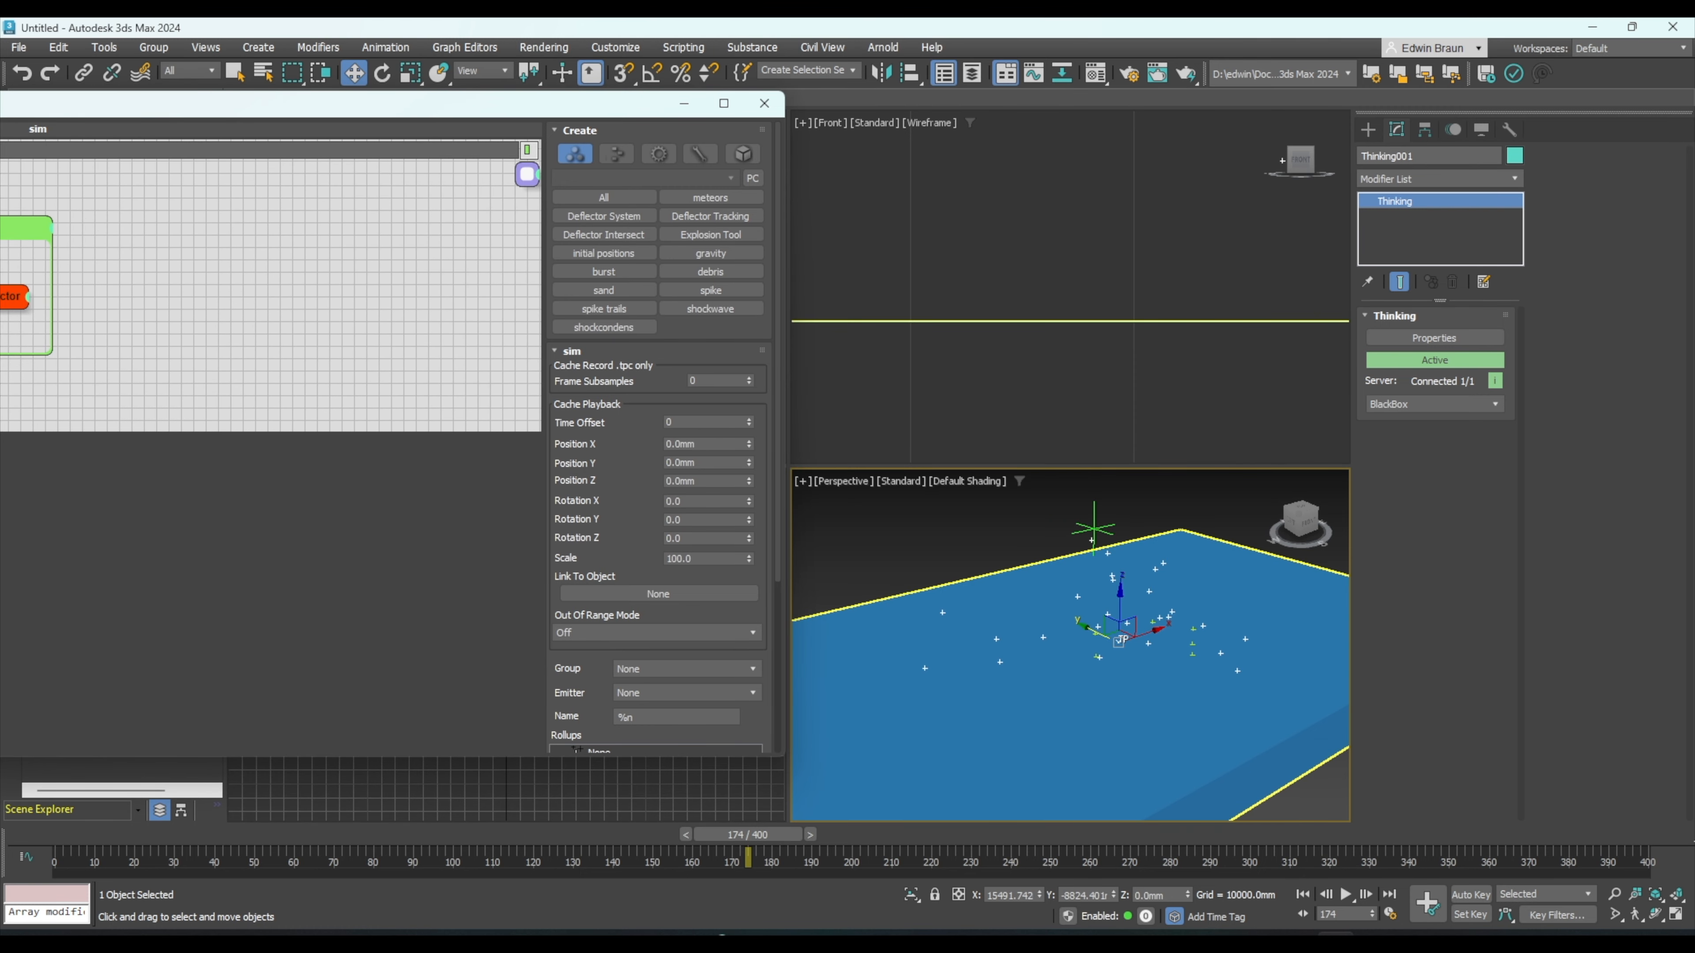
{"action": "left_click", "coordinate": [336, 120]}
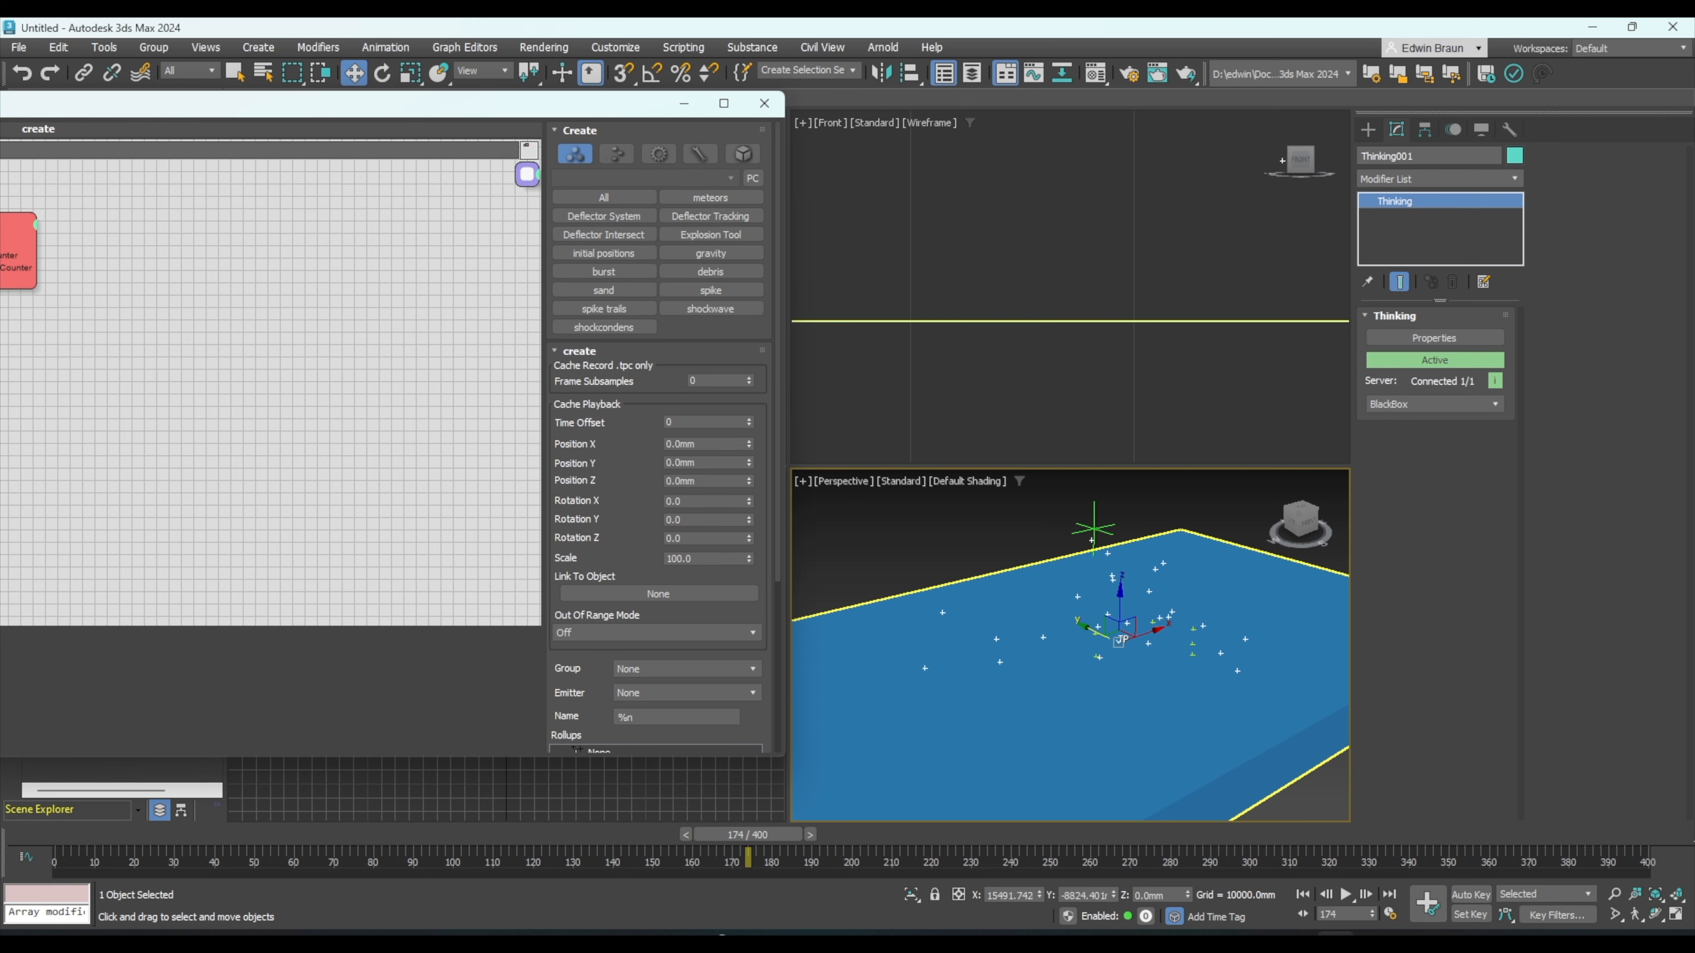
{"action": "left_click", "coordinate": [527, 175]}
{"action": "left_click", "coordinate": [716, 415]}
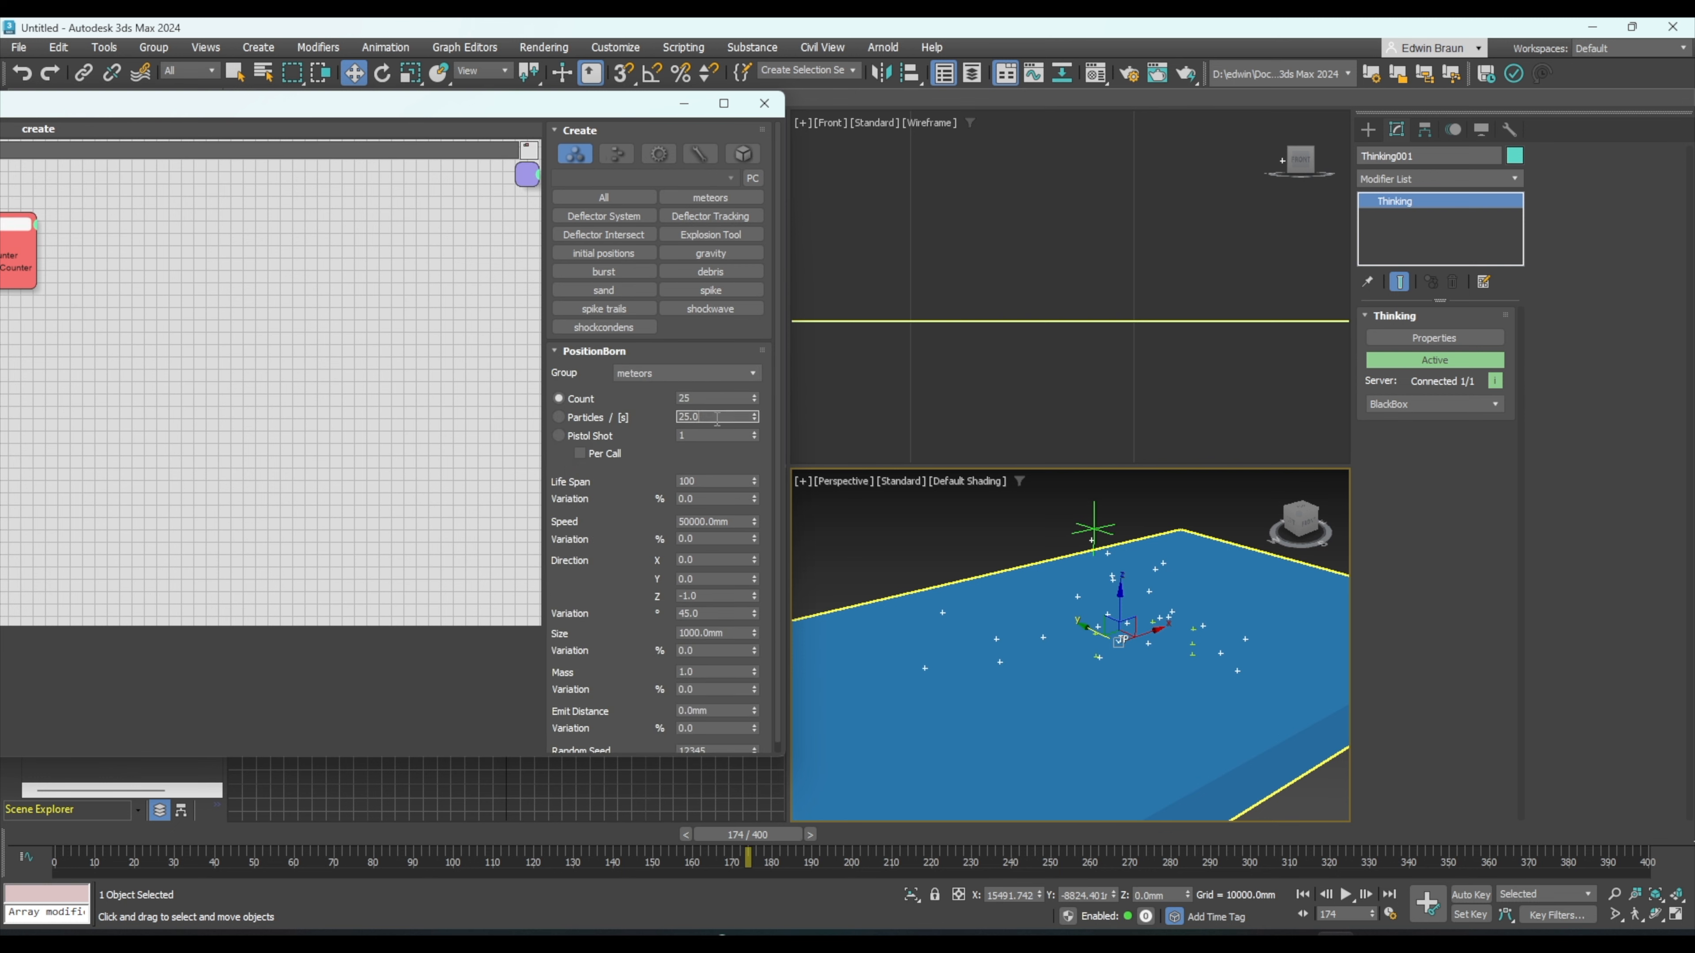
{"action": "left_click", "coordinate": [559, 417]}
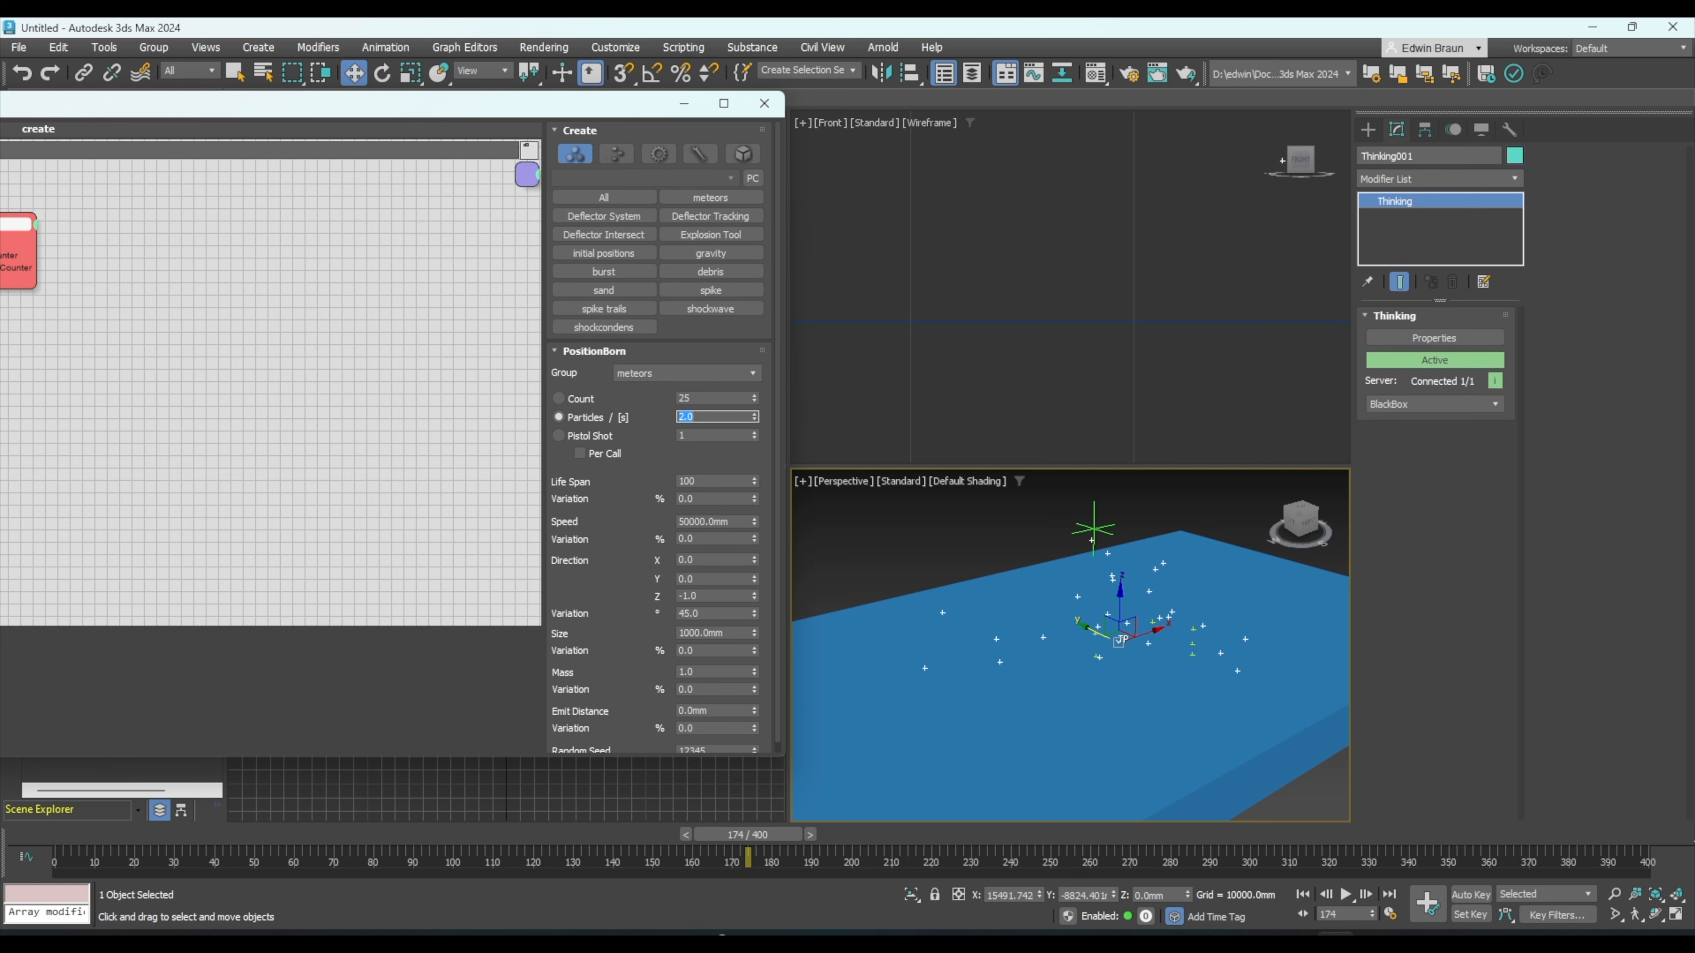
- Replay the simulation from the start, stop around frame 58 and examine the explosion in the Front viewport
{"action": "left_click", "coordinate": [1302, 894]}
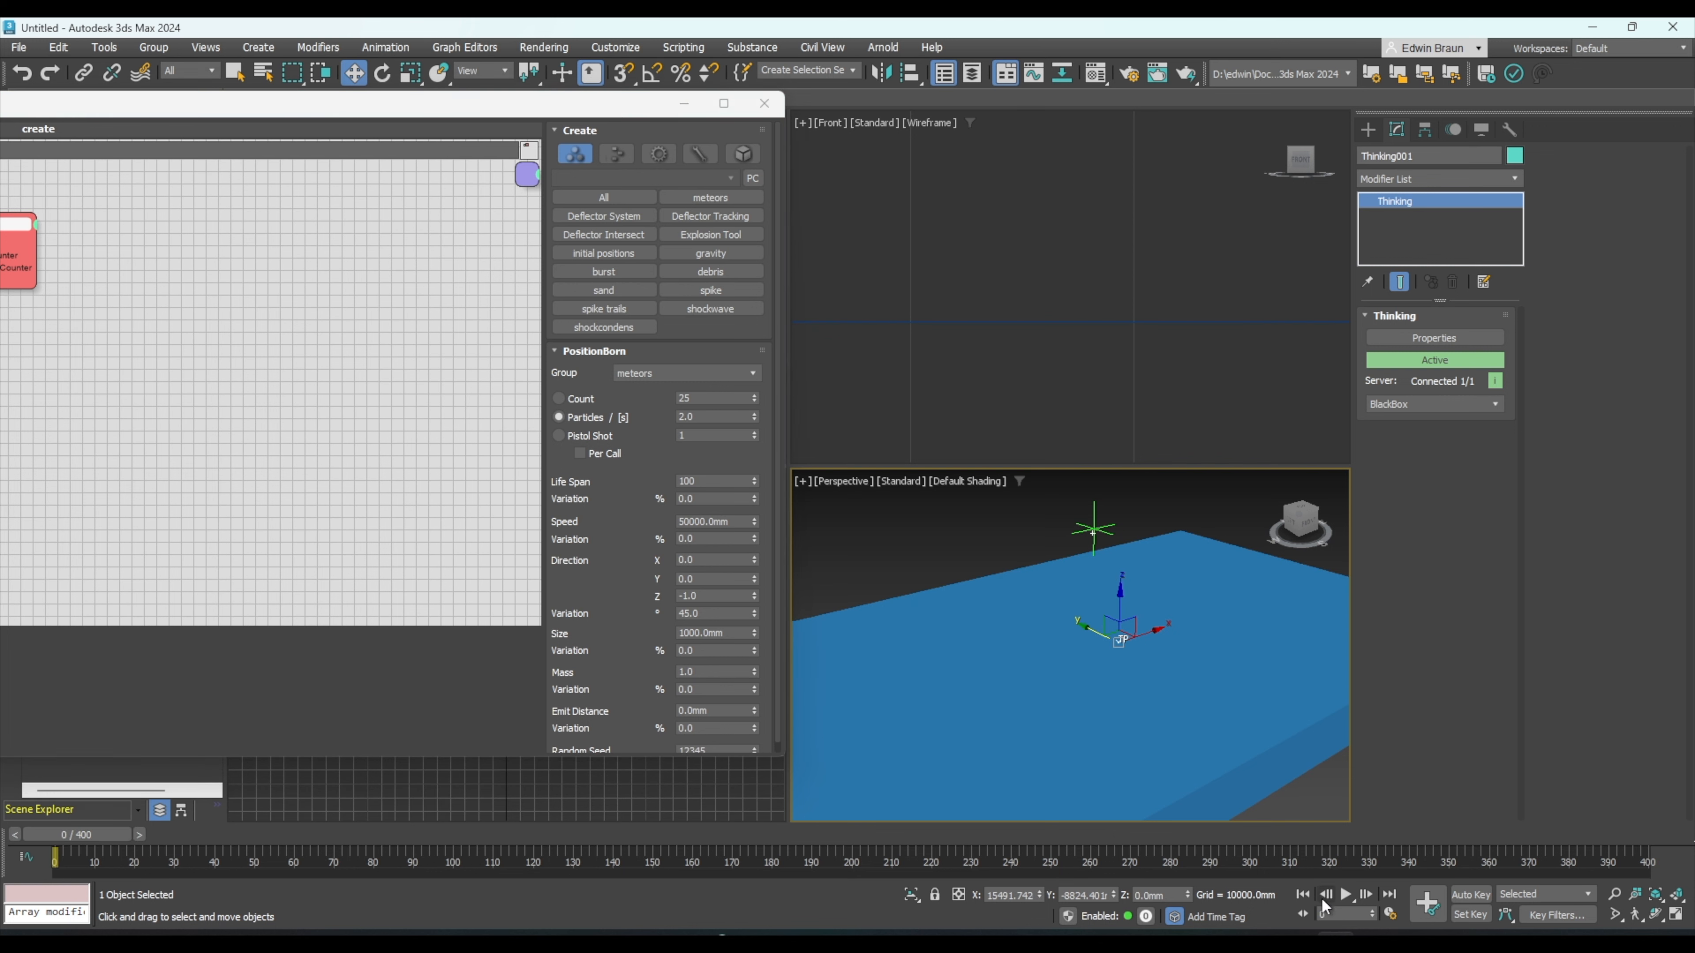
{"action": "left_click", "coordinate": [1347, 895]}
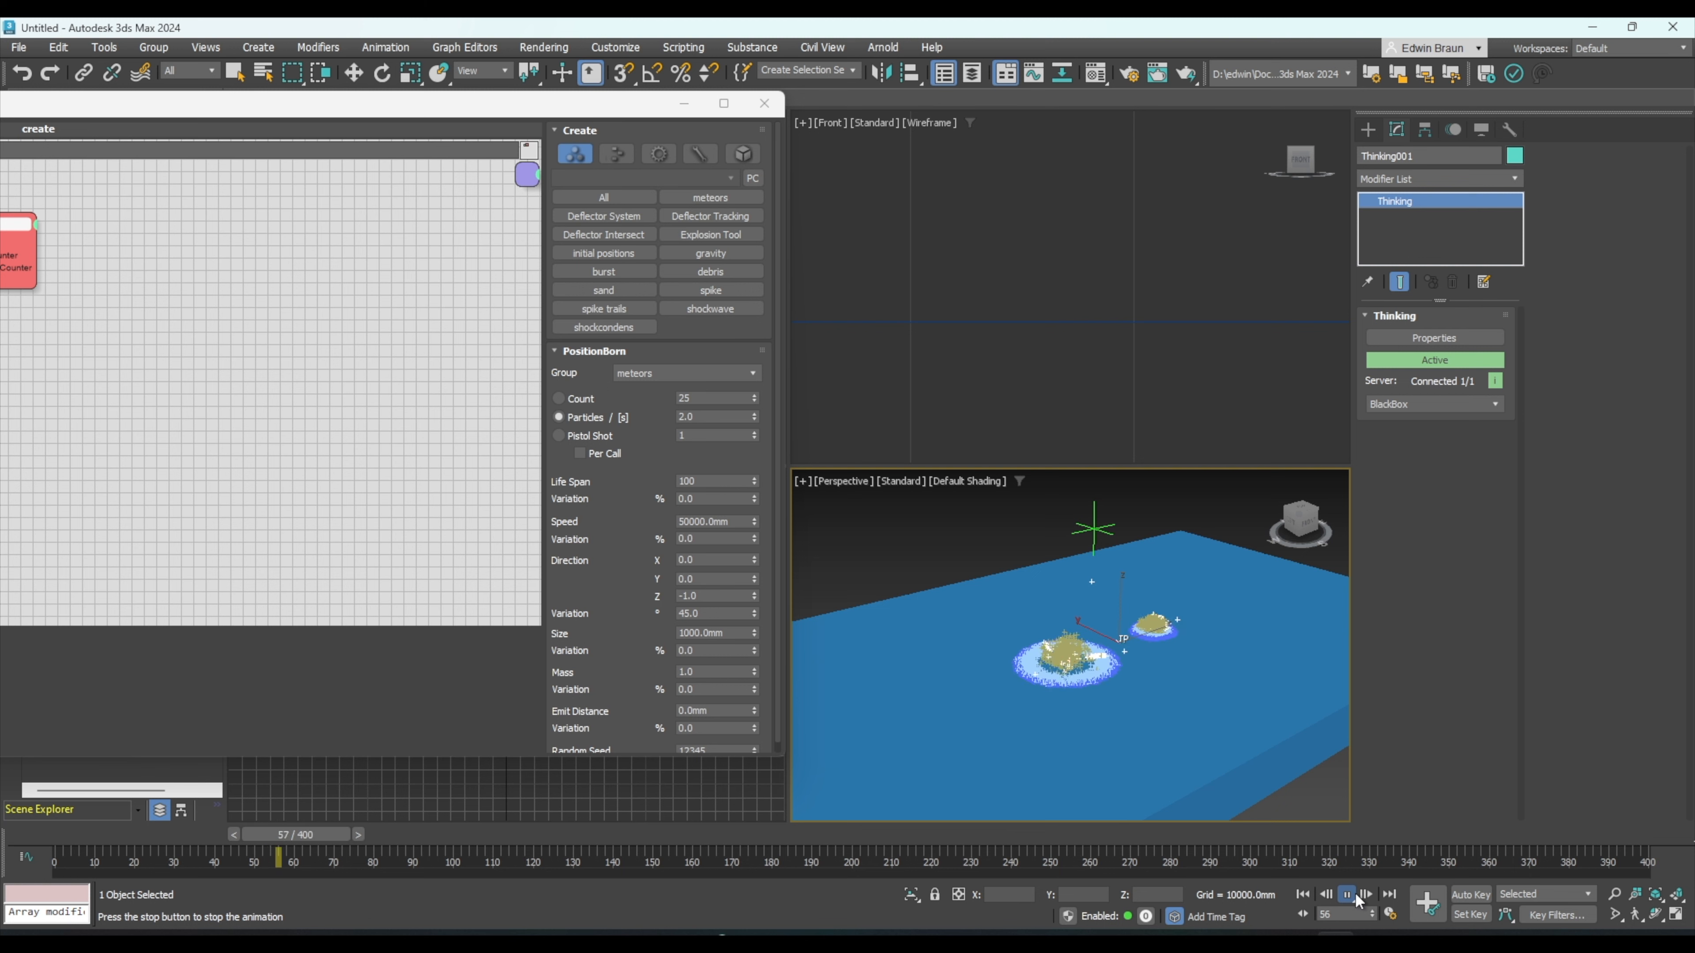
{"action": "left_click", "coordinate": [1347, 895]}
{"action": "key", "text": "w"}
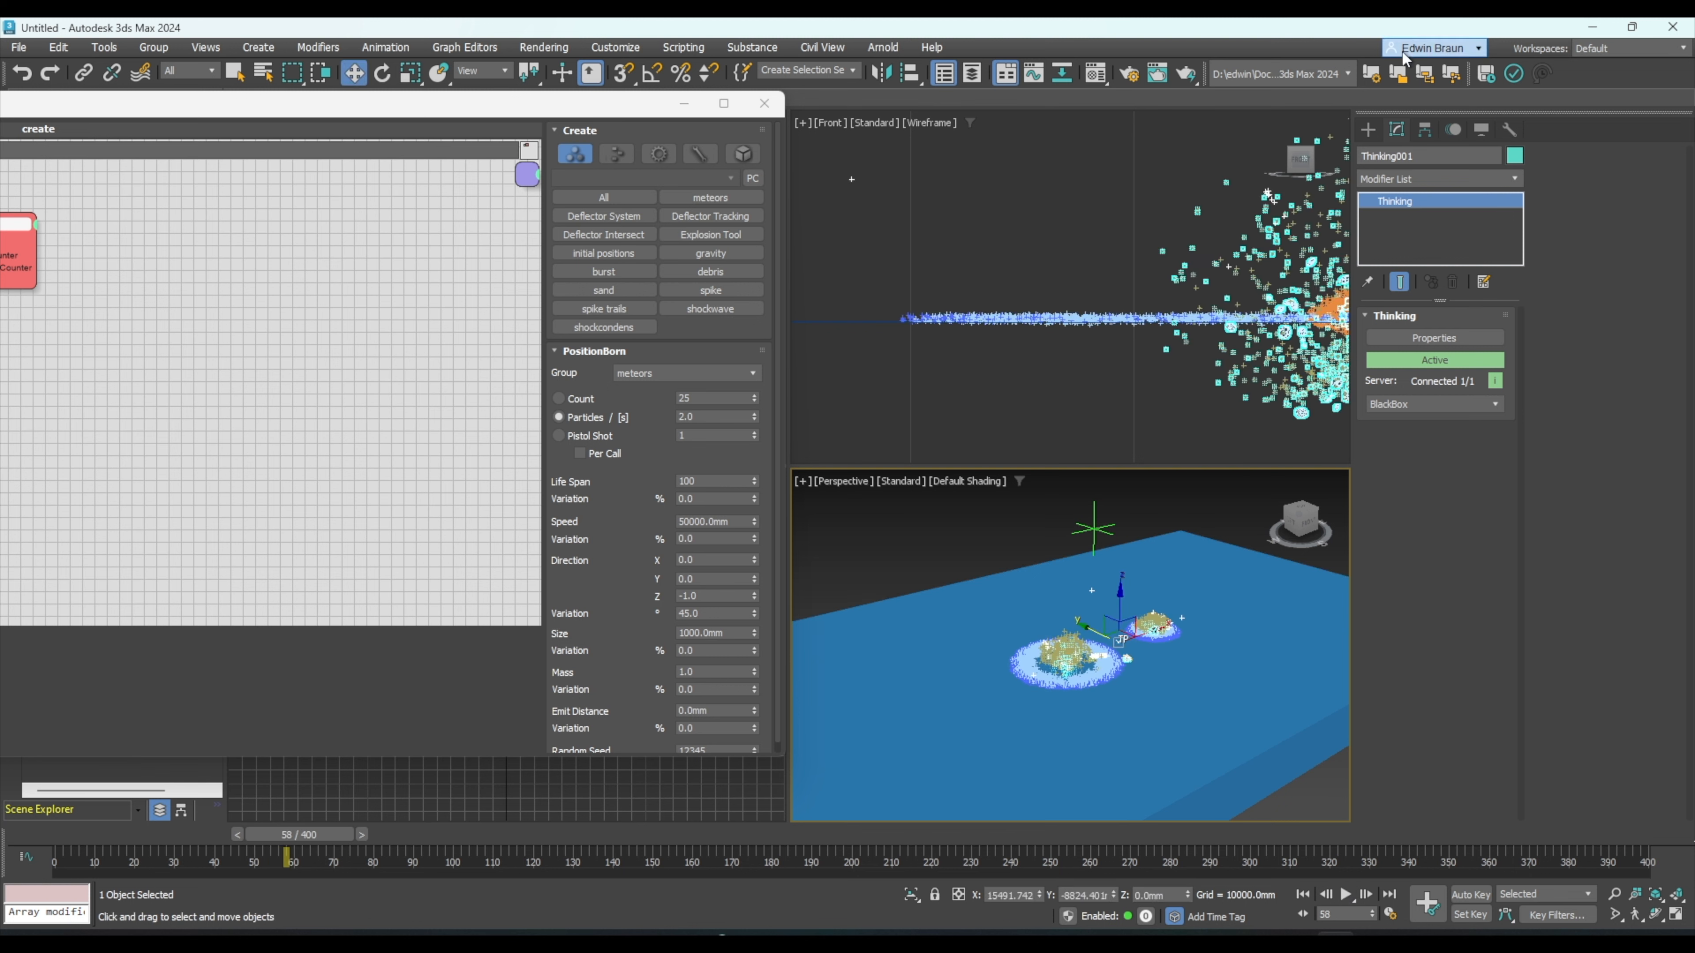
{"action": "left_click", "coordinate": [1080, 228]}
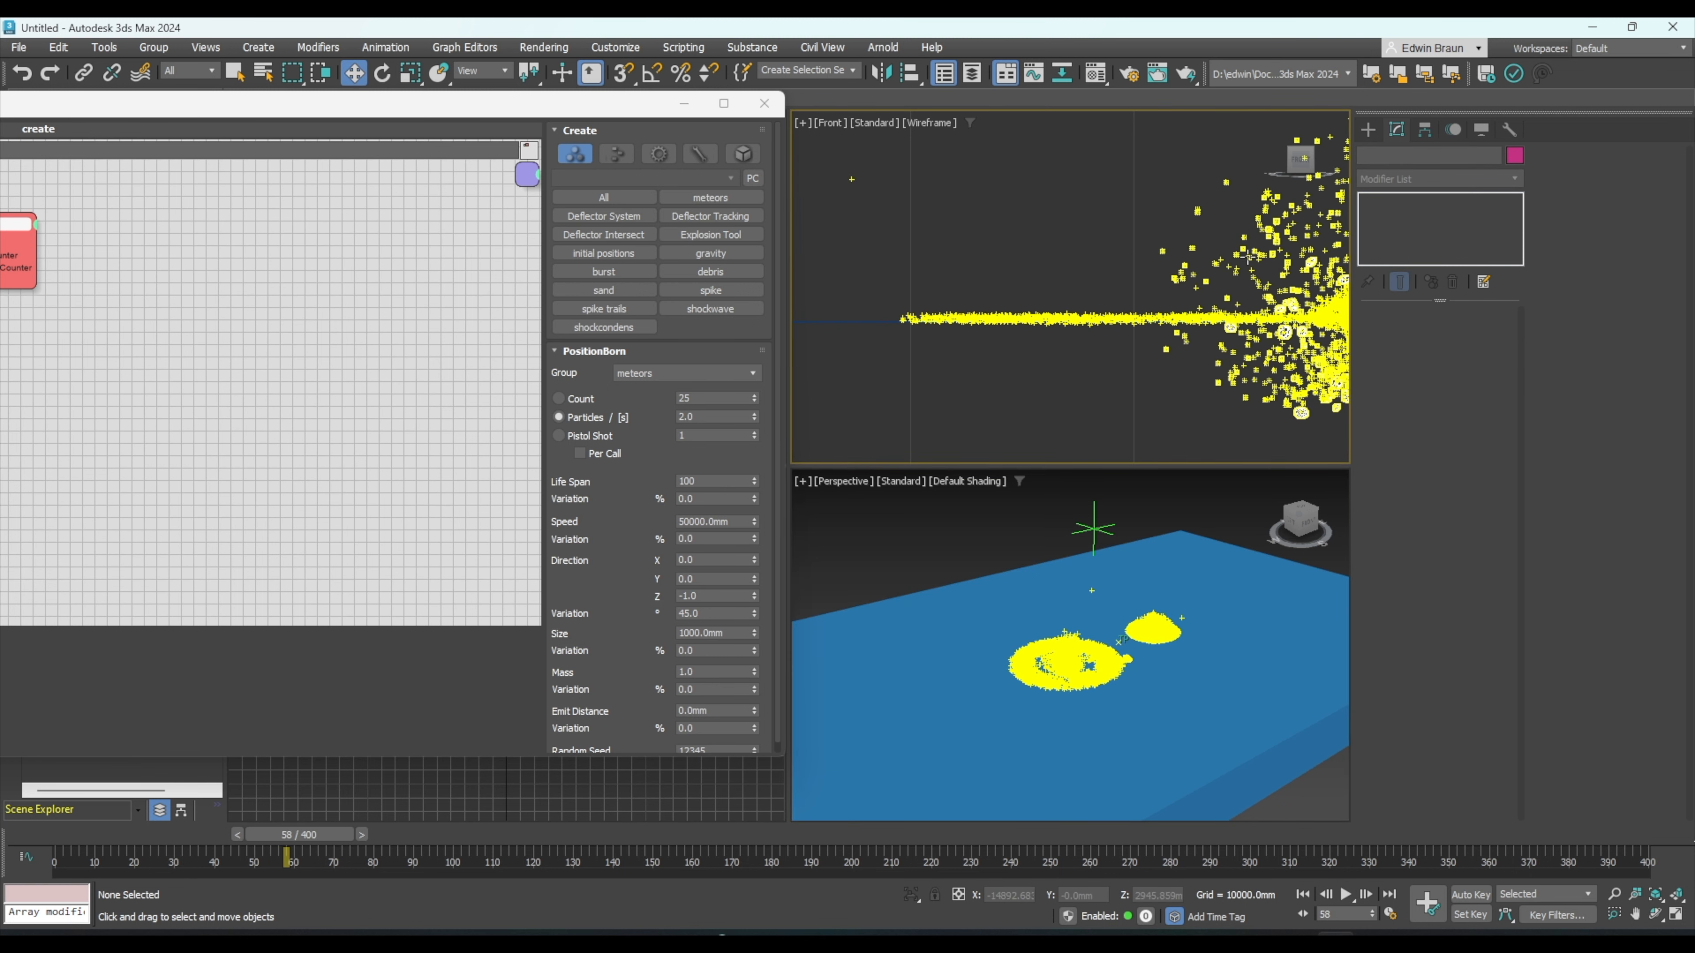
{"action": "middle_click_drag", "start_coordinate": [1119, 193], "coordinate": [878, 200]}
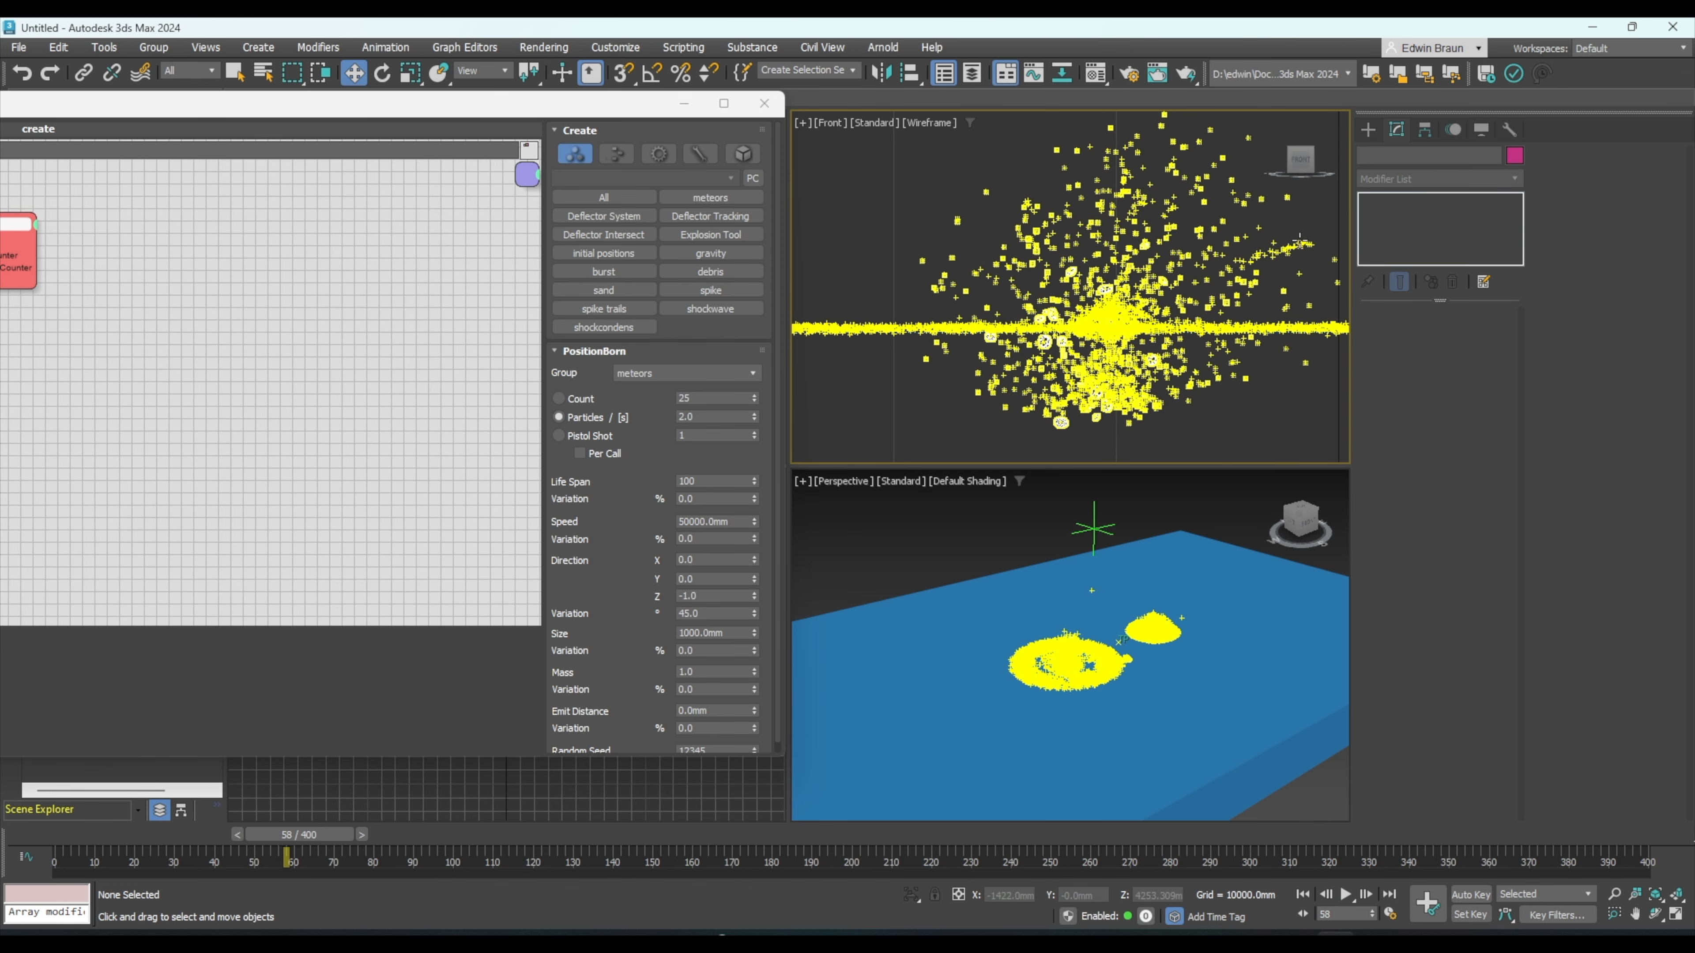
- Disable the Debris, Sand, Spike Sand and ShockCondens operators in the explosion dynamic set
{"action": "left_click_drag", "start_coordinate": [107, 115], "coordinate": [963, 106]}
{"action": "left_click", "coordinate": [213, 572]}
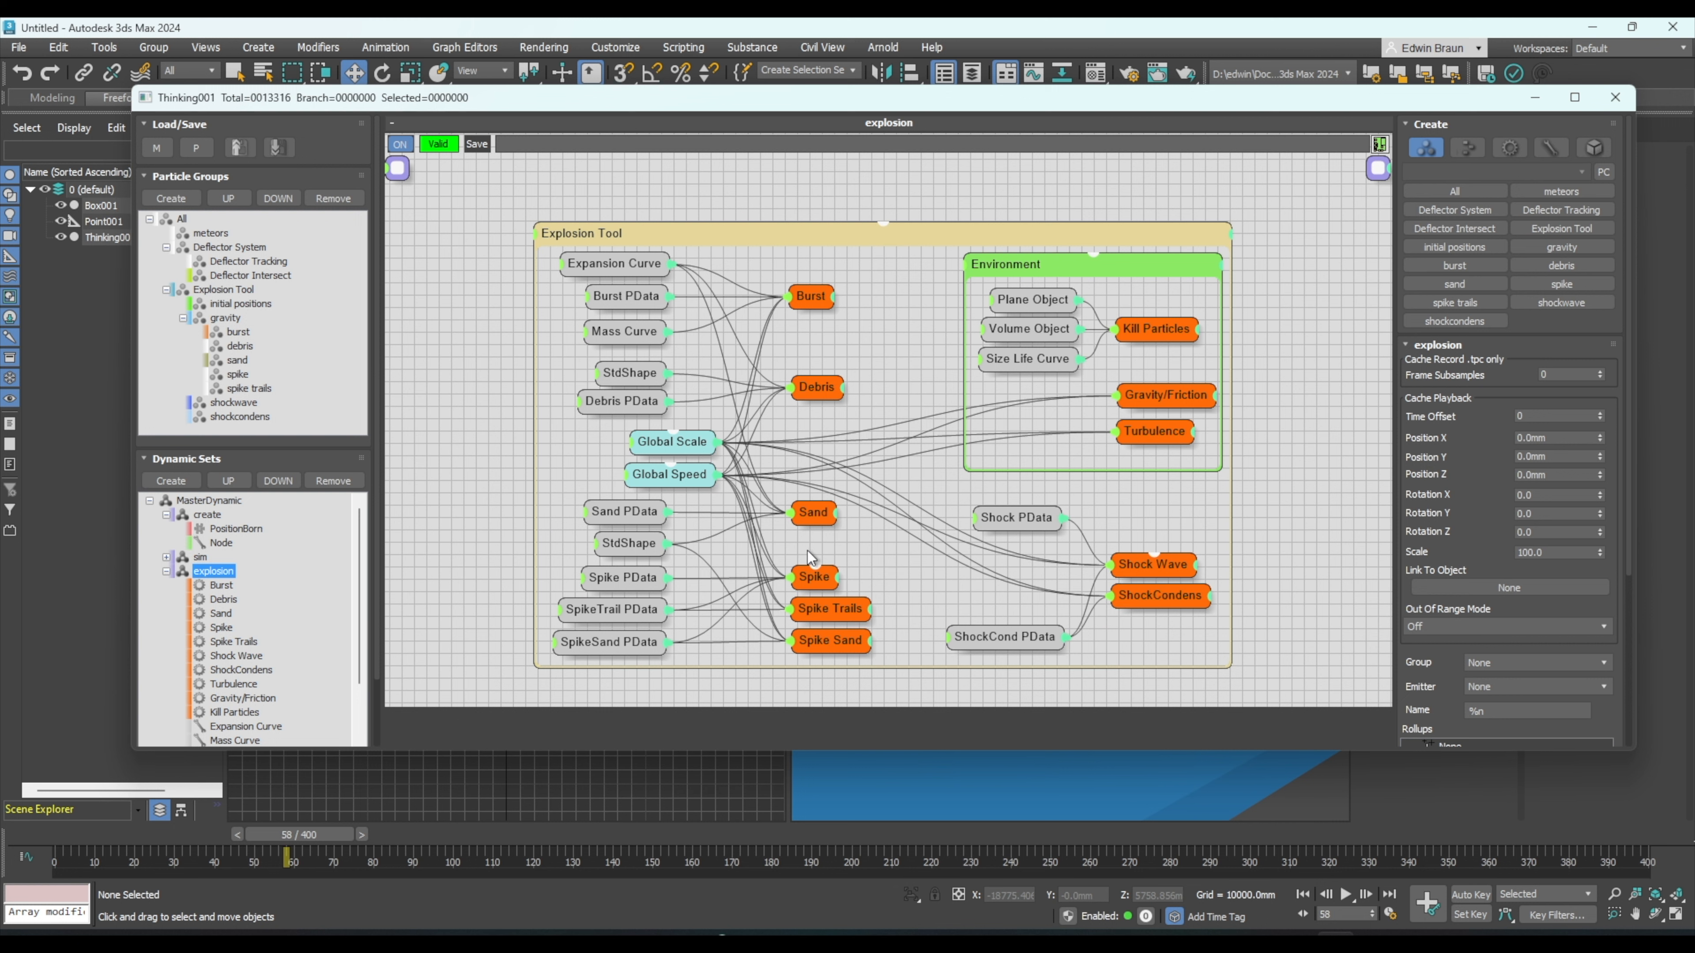
{"action": "right_click", "coordinate": [820, 384]}
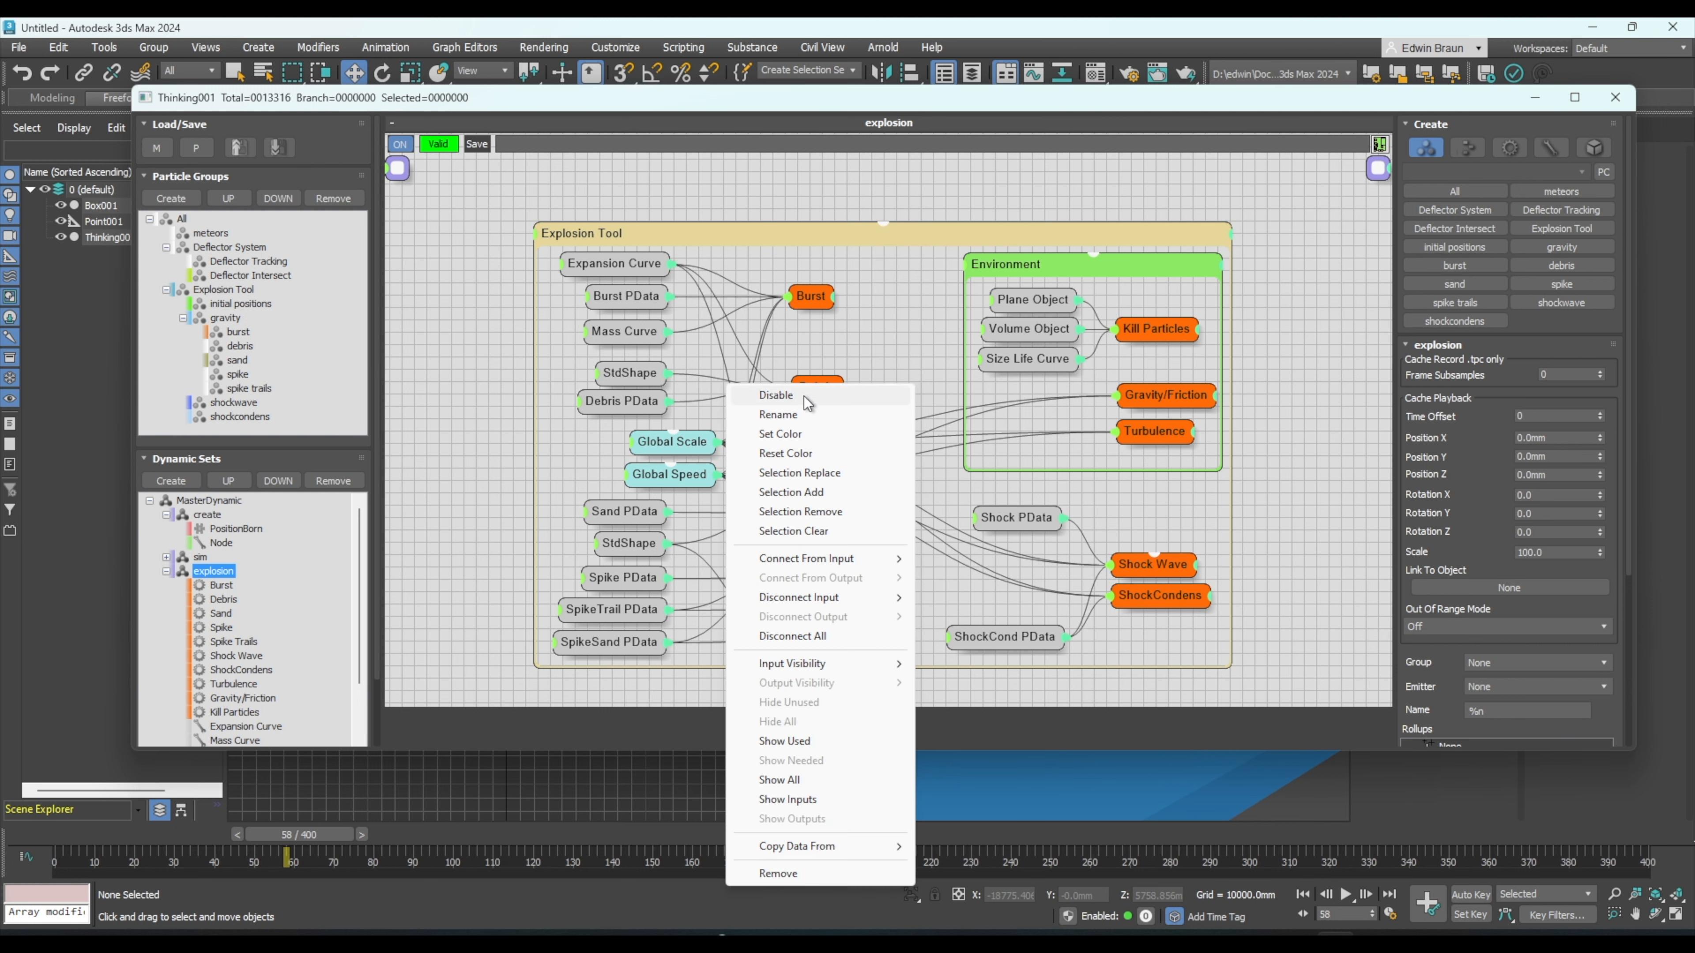
{"action": "left_click", "coordinate": [805, 396]}
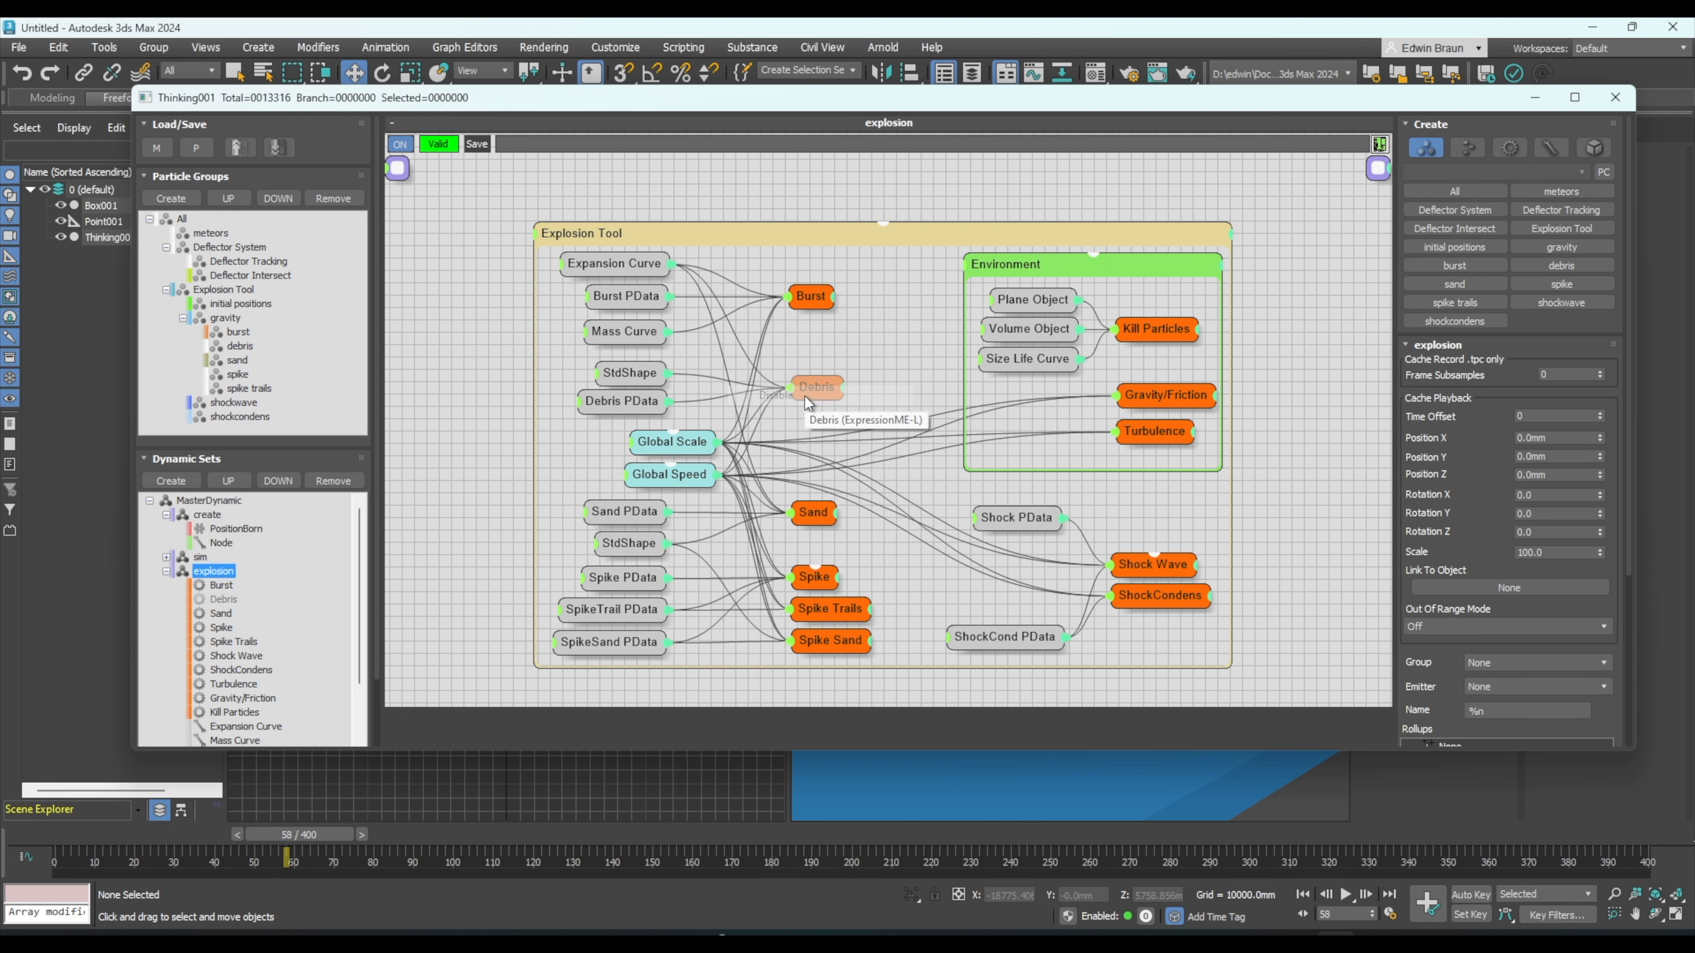
{"action": "right_click", "coordinate": [814, 518]}
{"action": "left_click", "coordinate": [804, 444]}
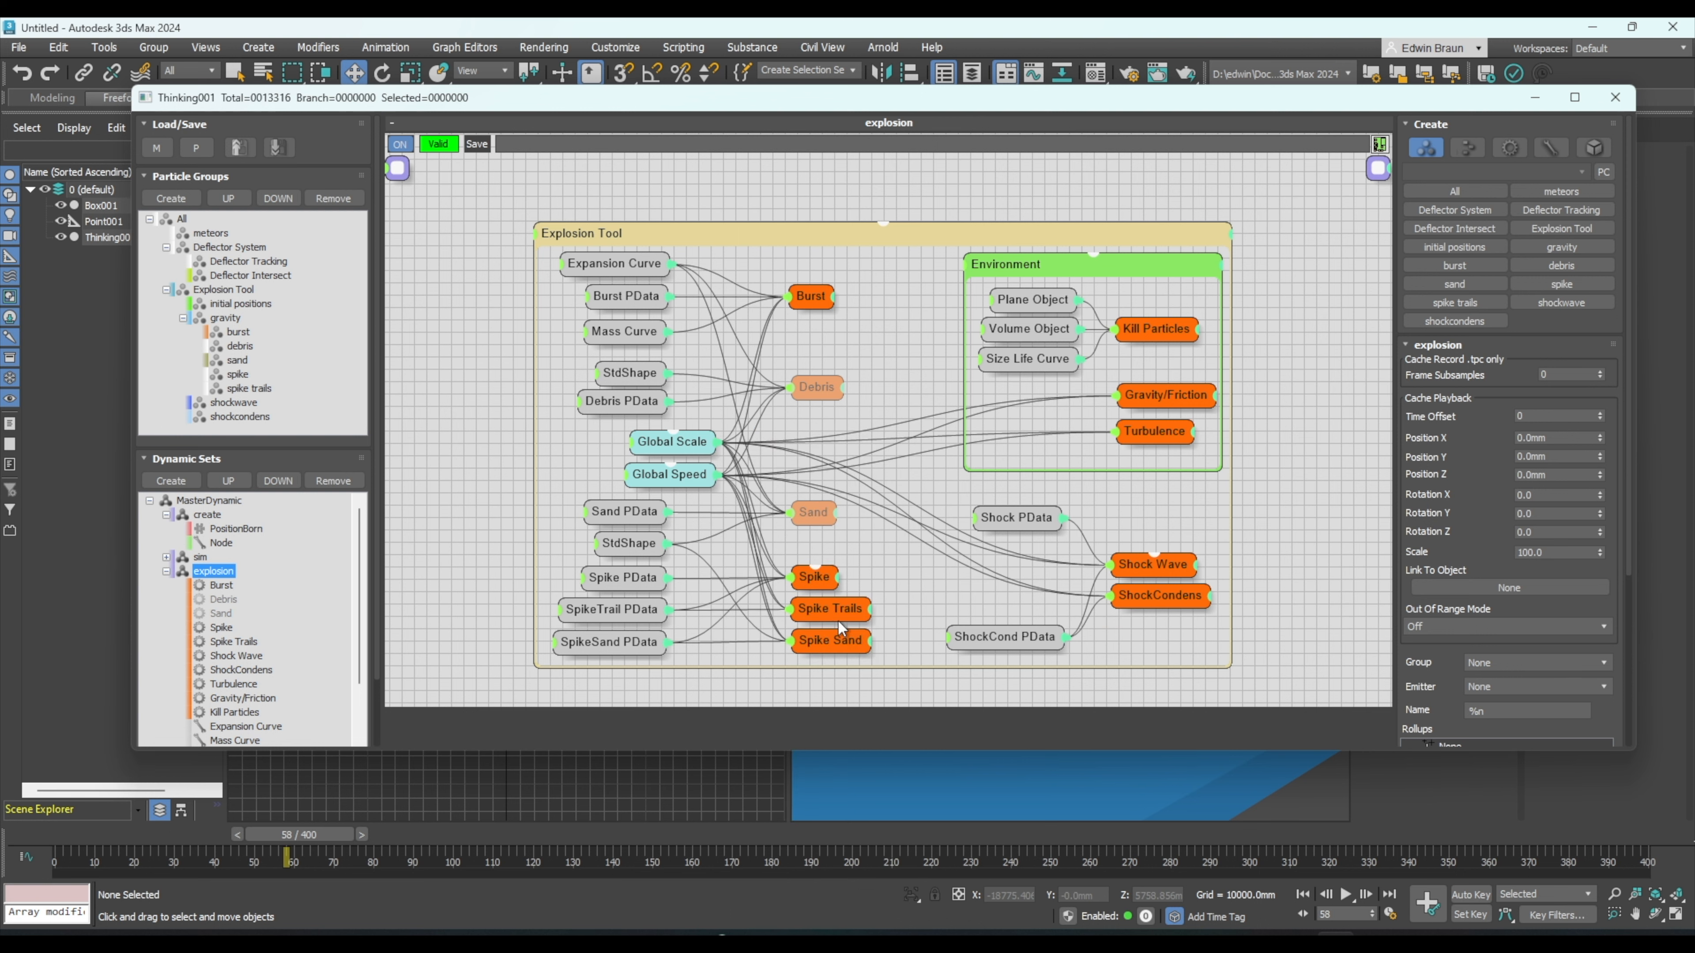
{"action": "right_click", "coordinate": [840, 649]}
{"action": "left_click", "coordinate": [815, 150]}
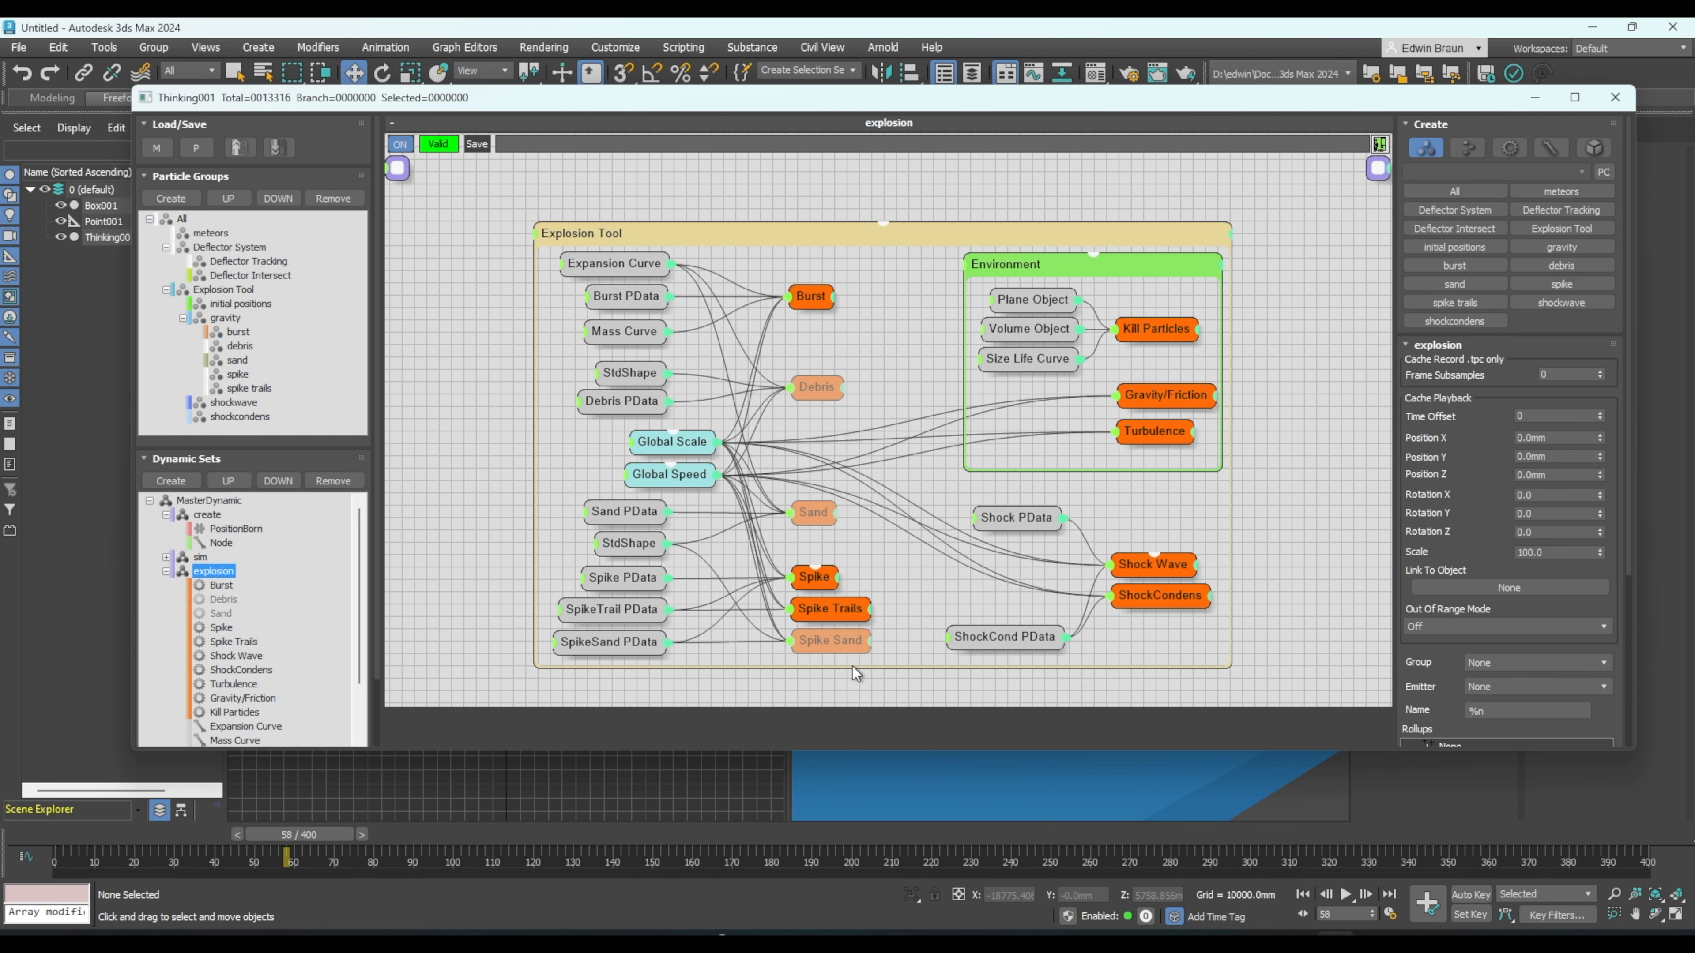
{"action": "right_click", "coordinate": [1130, 592]}
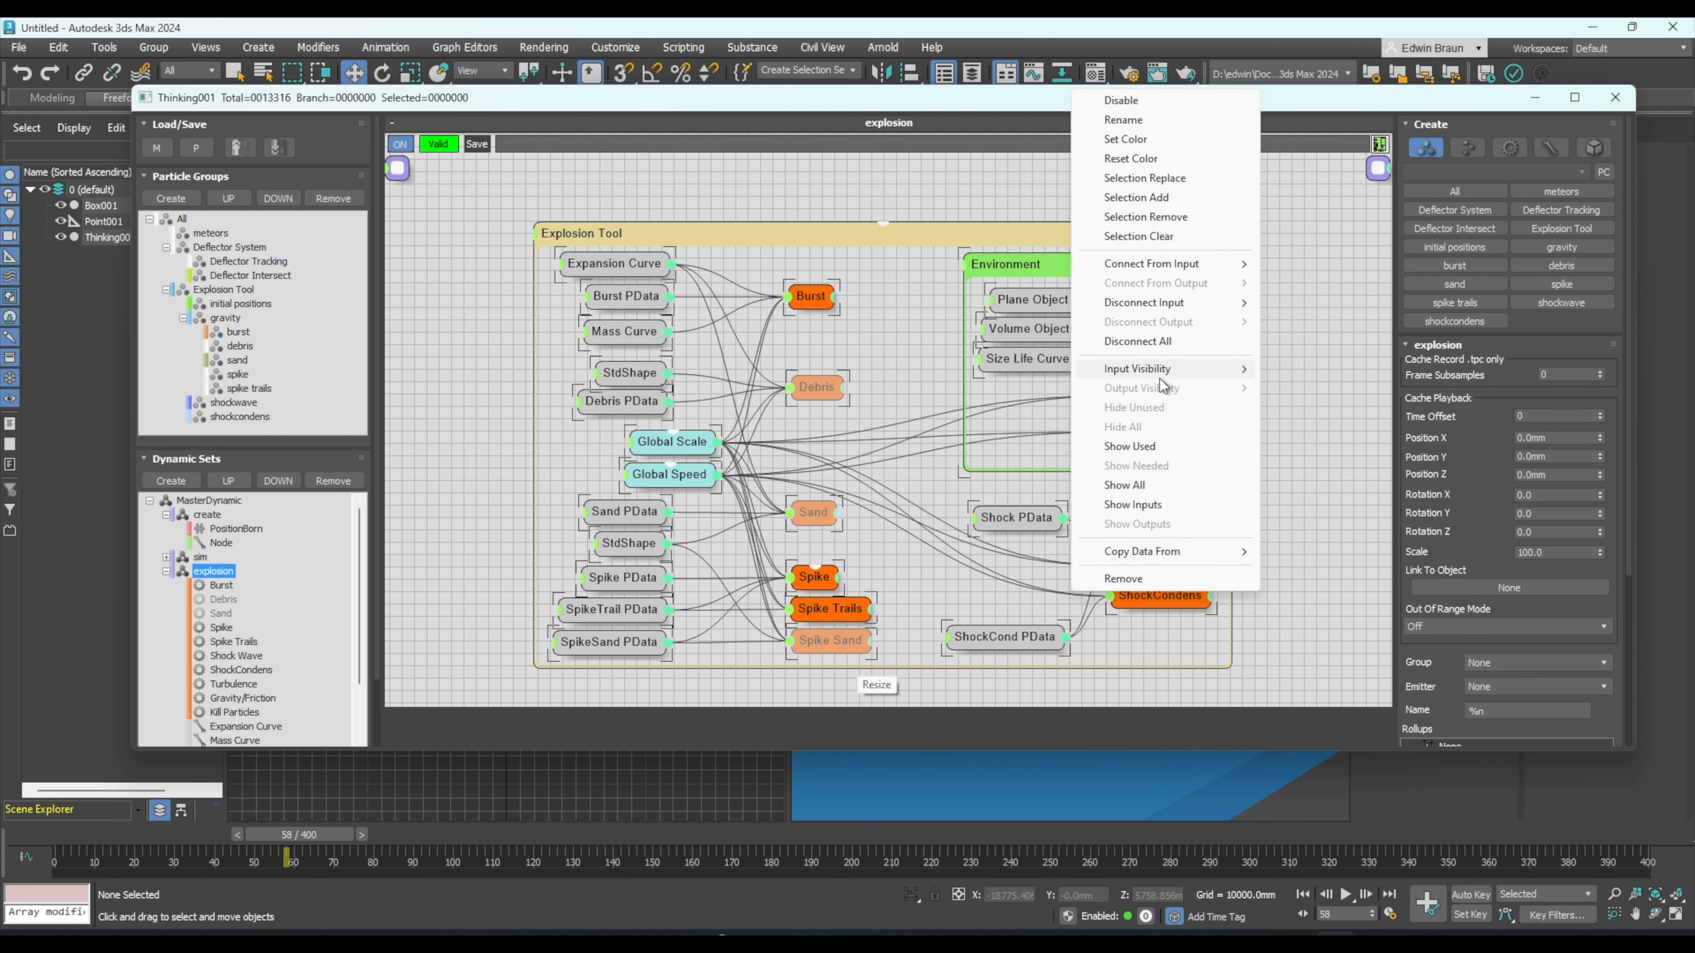
{"action": "left_click", "coordinate": [1121, 101]}
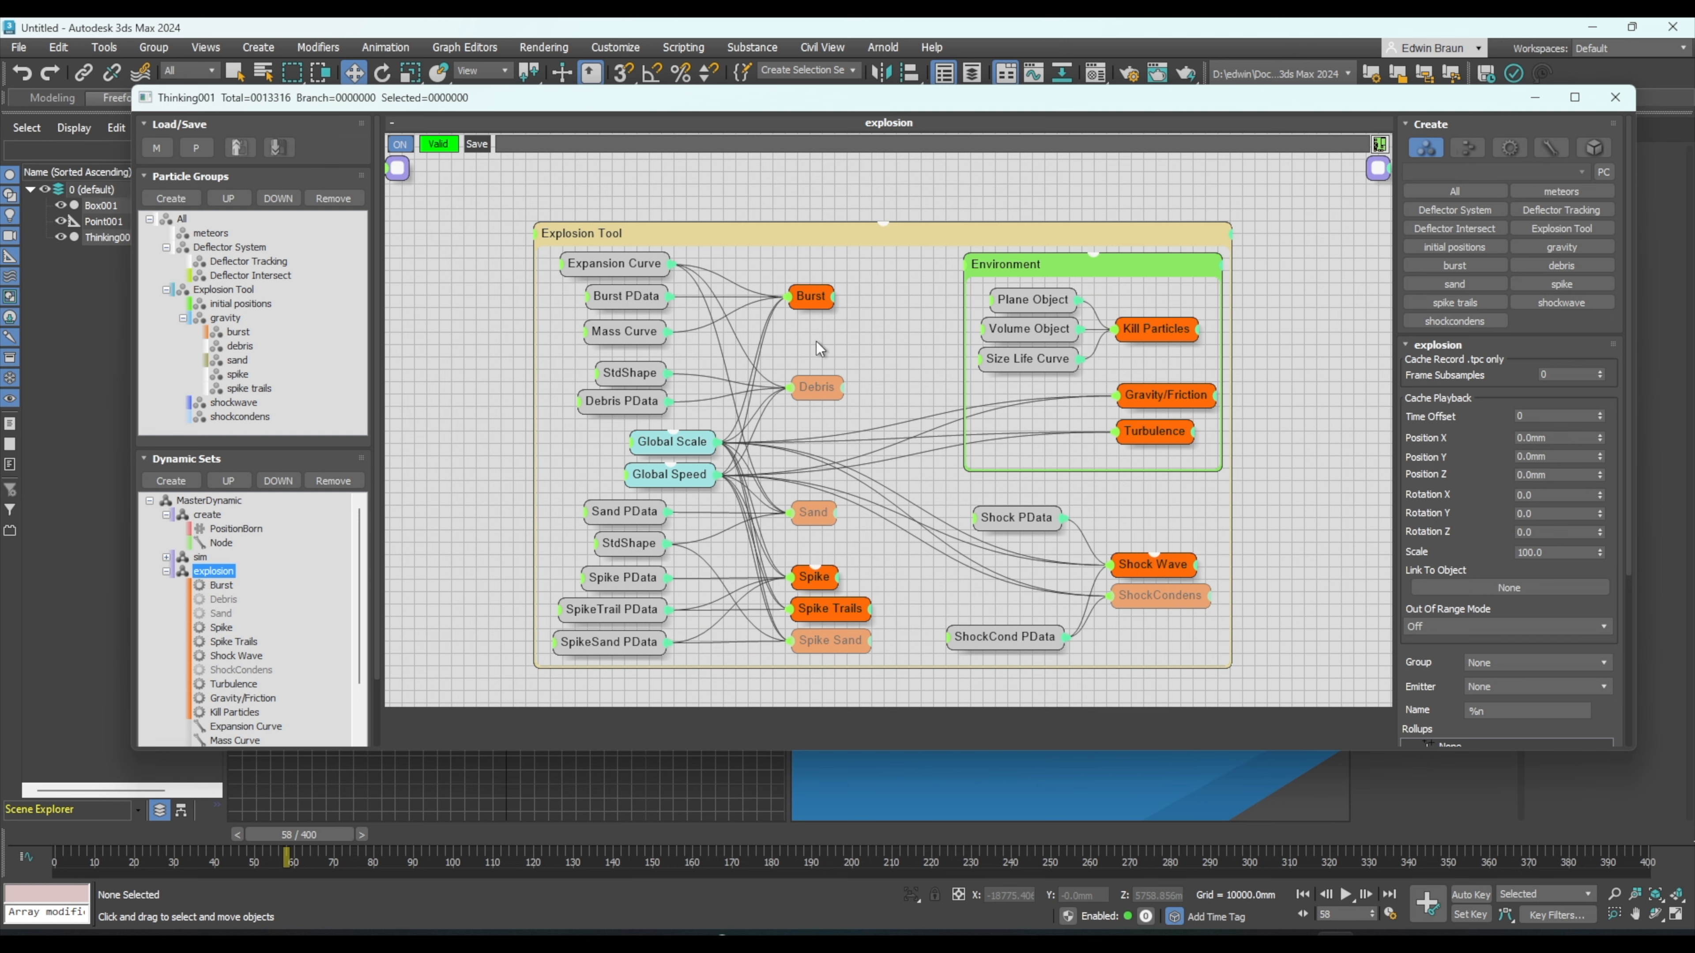
- Replay the simulation from the start and examine the simplified explosions at the impact points up close in the Perspective viewport
{"action": "left_click_drag", "start_coordinate": [907, 93], "coordinate": [17, 96]}
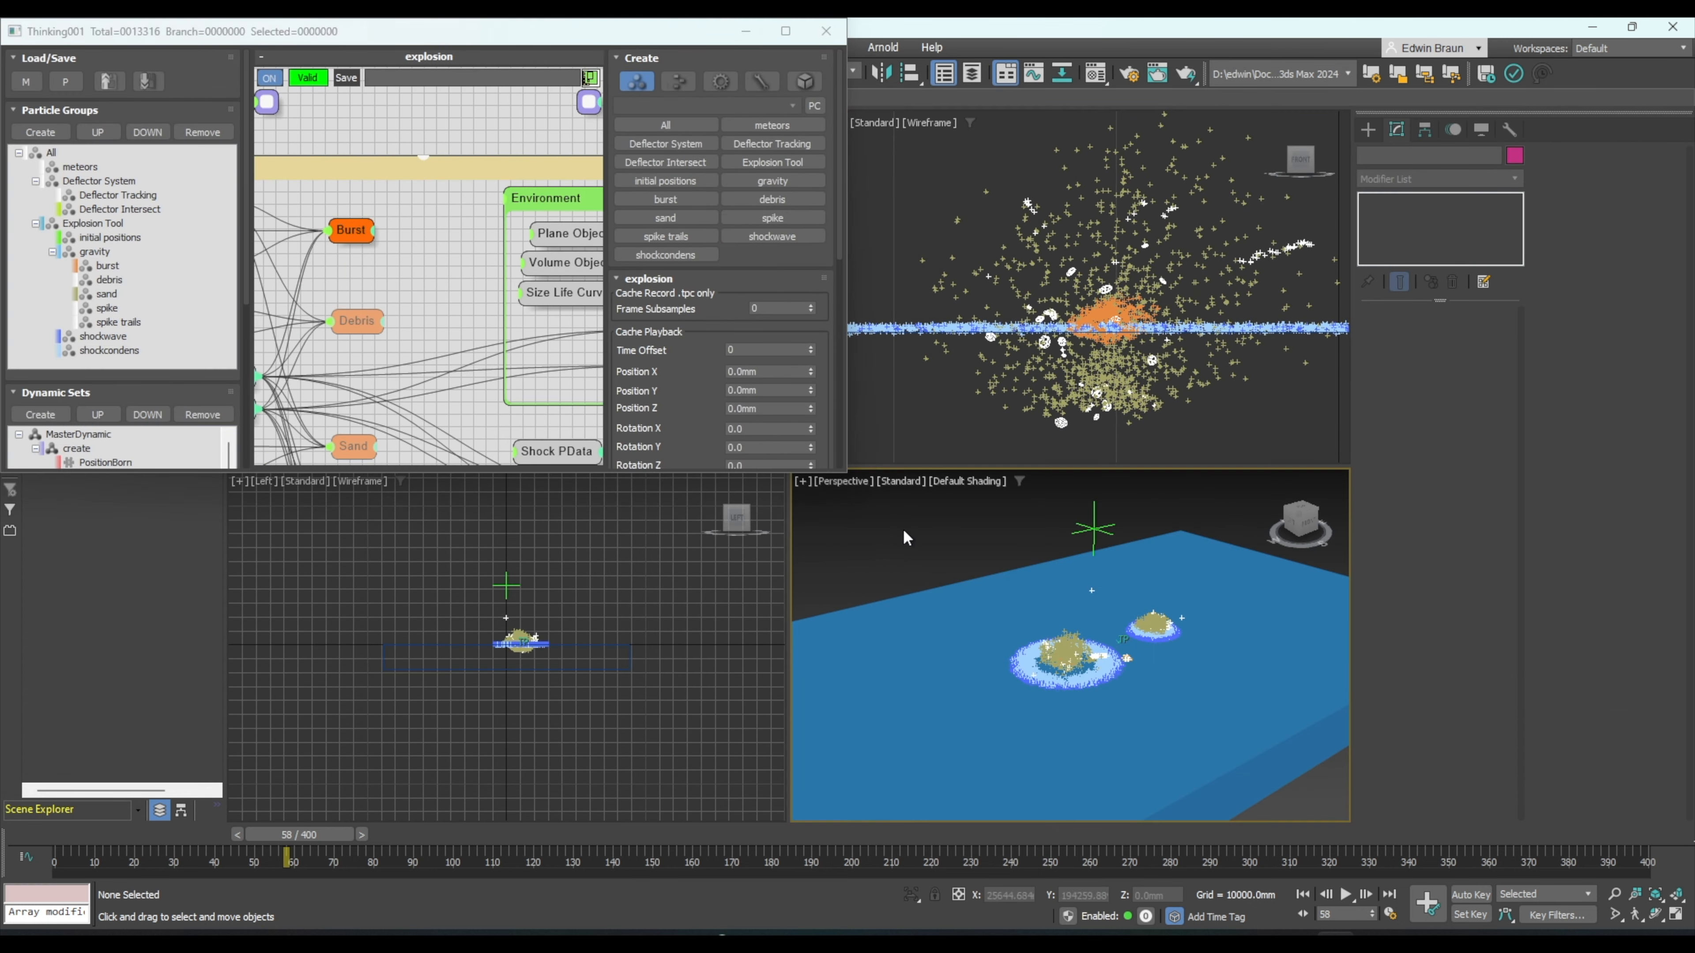
{"action": "left_click", "coordinate": [1302, 895]}
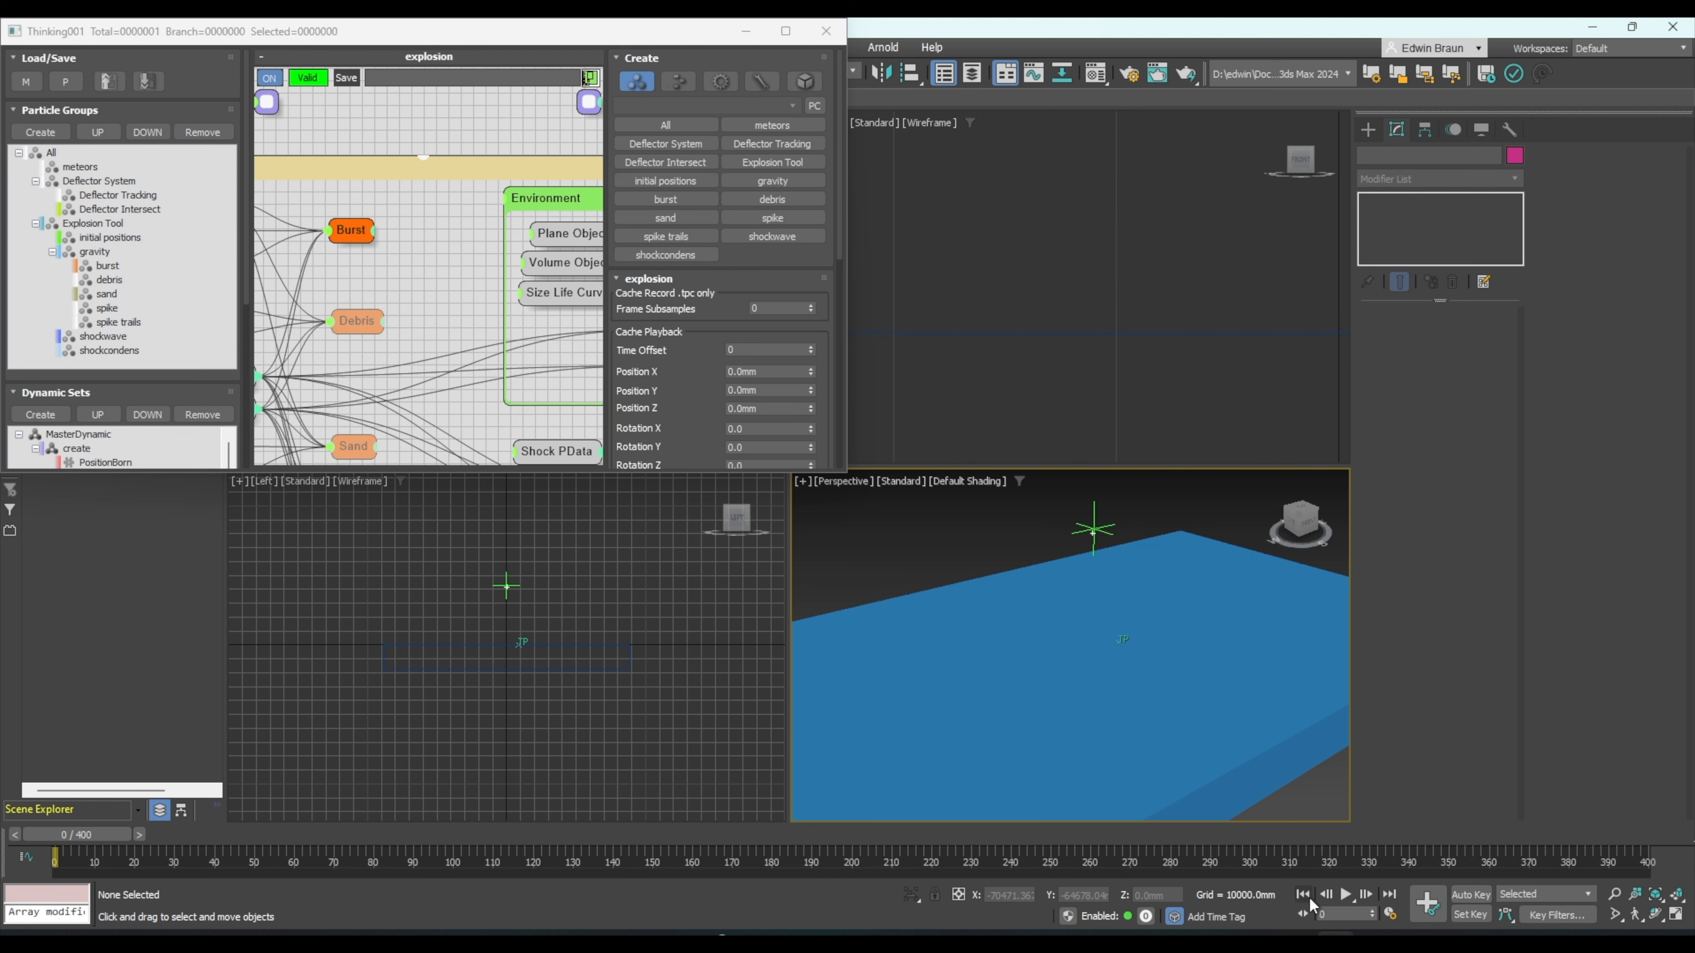
{"action": "left_click", "coordinate": [1346, 895]}
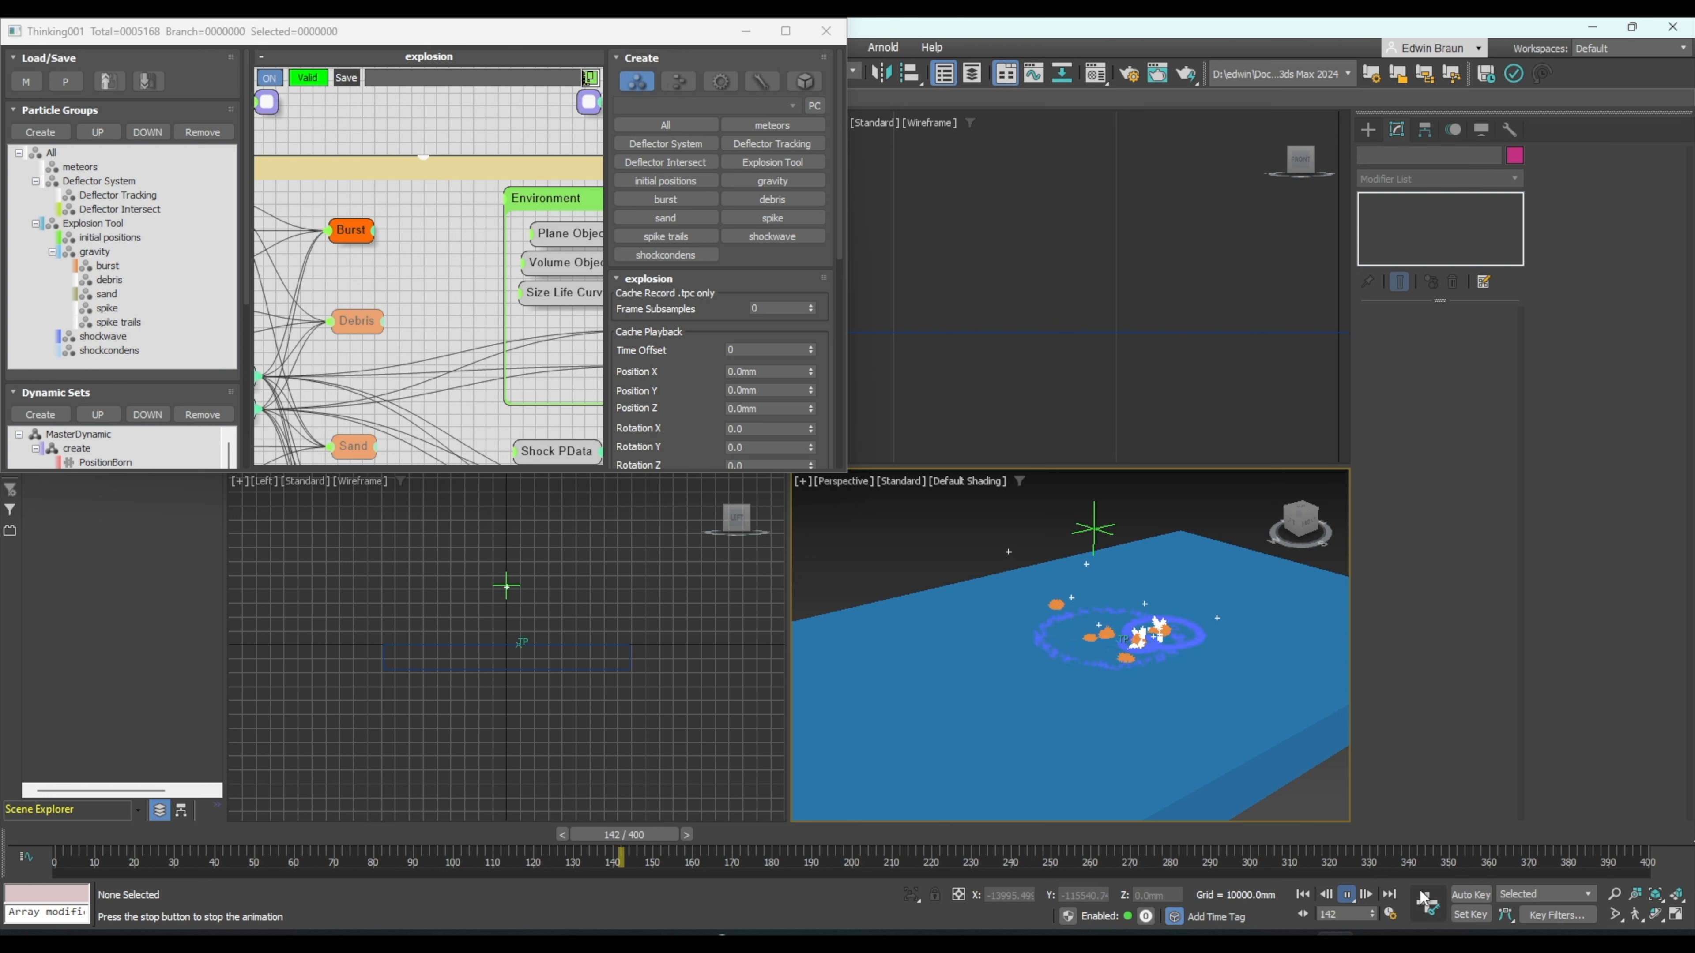
{"action": "left_click", "coordinate": [1346, 895]}
{"action": "left_click", "coordinate": [1157, 698]}
{"action": "scroll", "coordinate": [1149, 661], "scroll_direction": "up", "scroll_amount": 3}
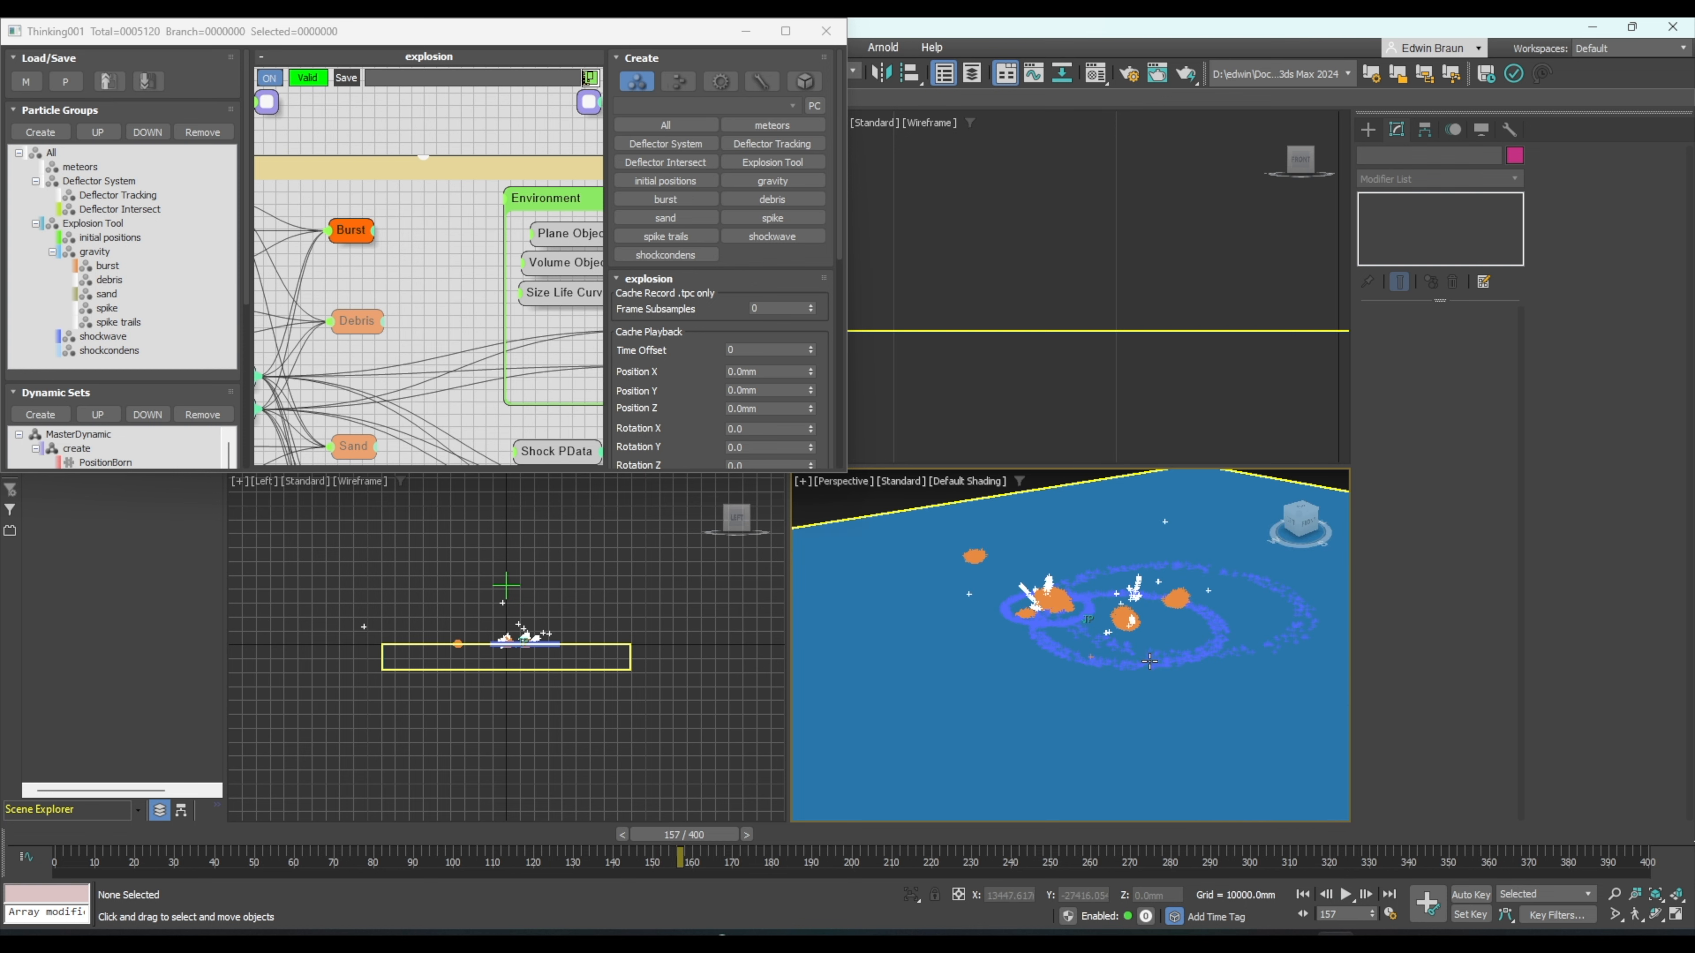
{"action": "left_click", "coordinate": [1302, 895]}
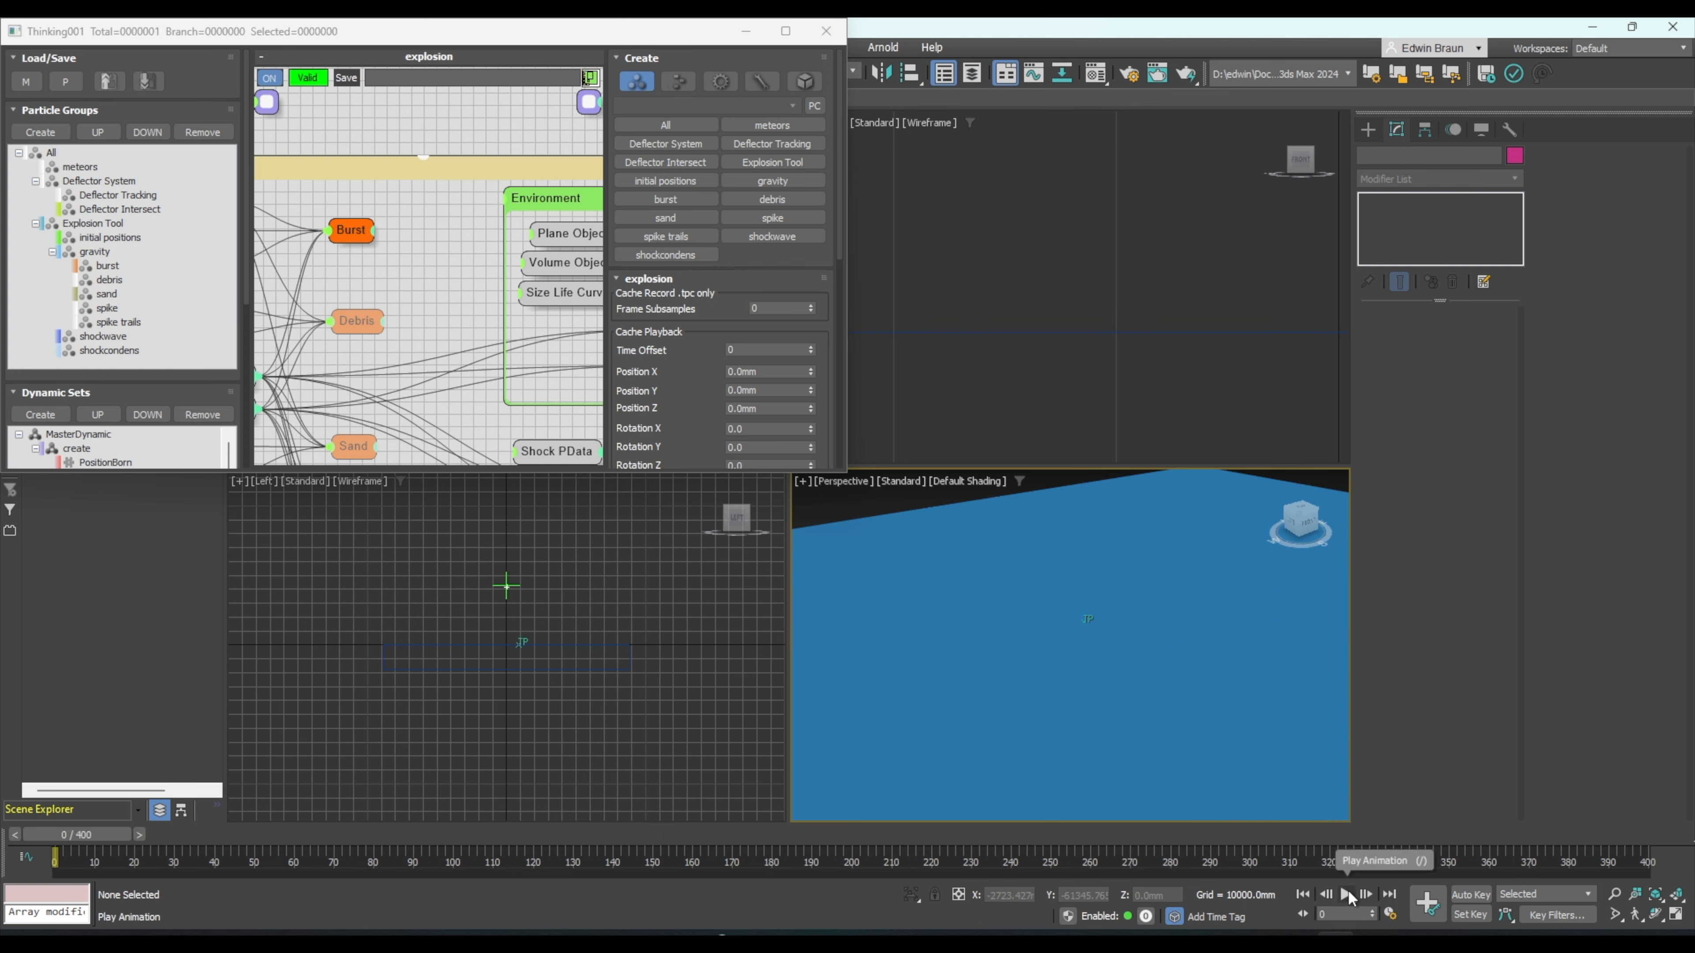
{"action": "left_click", "coordinate": [1345, 895]}
{"action": "left_click", "coordinate": [1346, 895]}
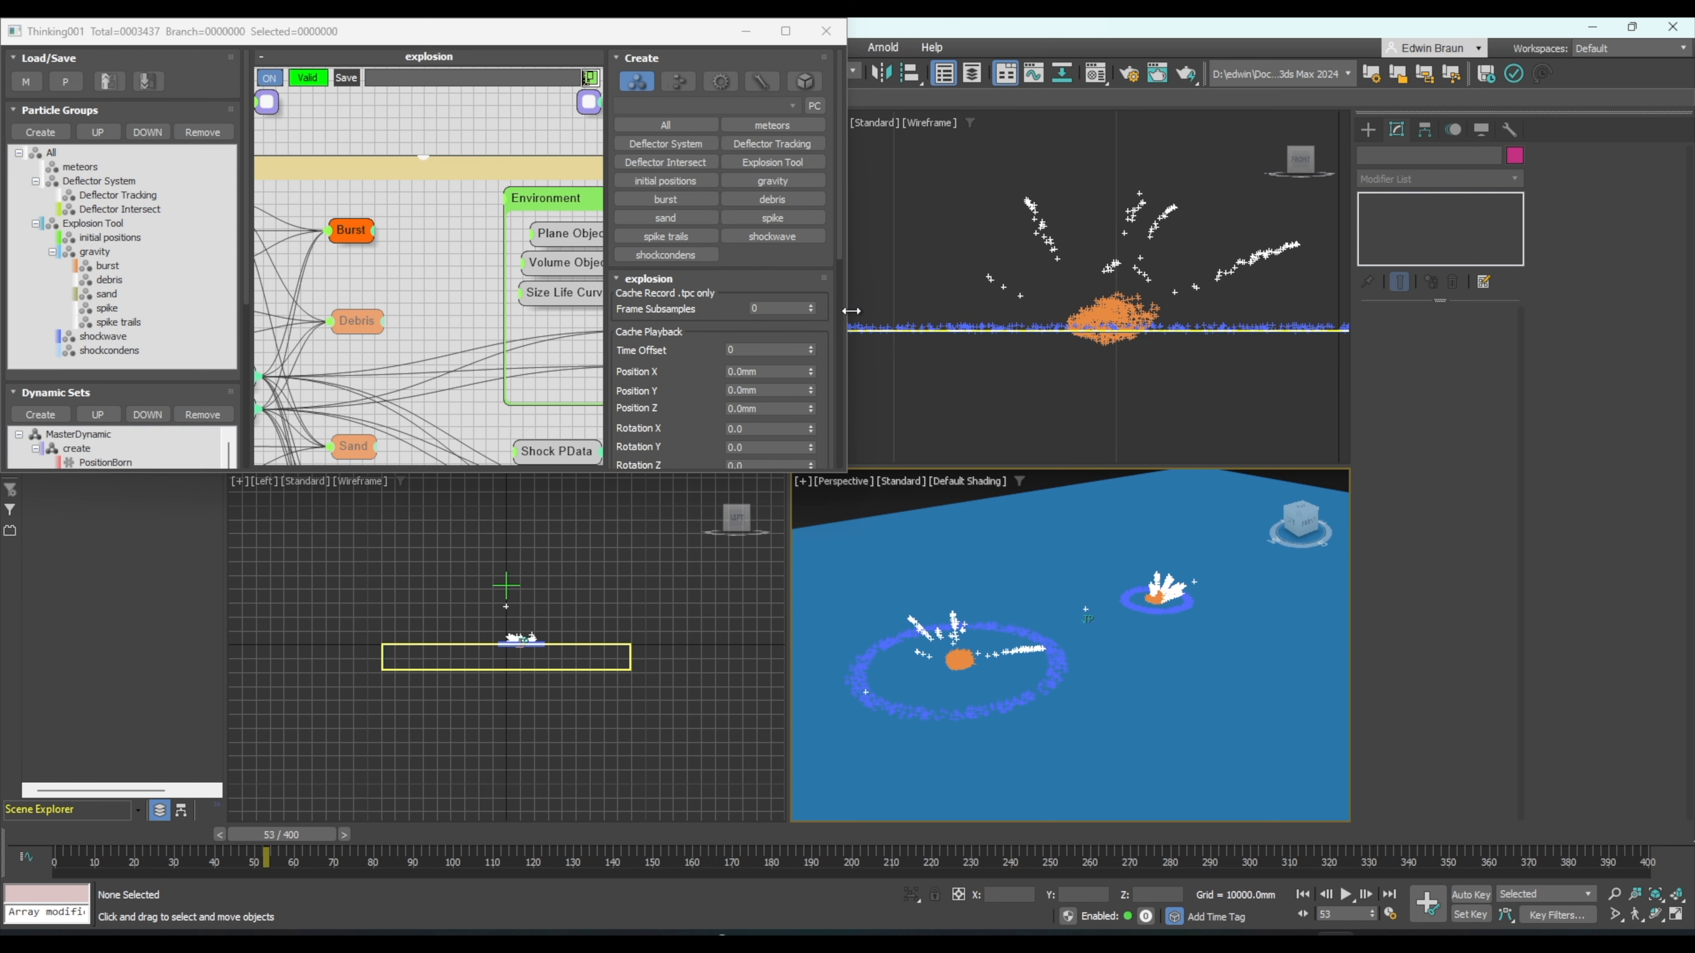
- Enlarge the thinkingParticles window and set the explosion network's Global Scale value to 2000 mm
{"action": "left_click_drag", "start_coordinate": [847, 310], "coordinate": [1287, 174]}
{"action": "left_click", "coordinate": [650, 235]}
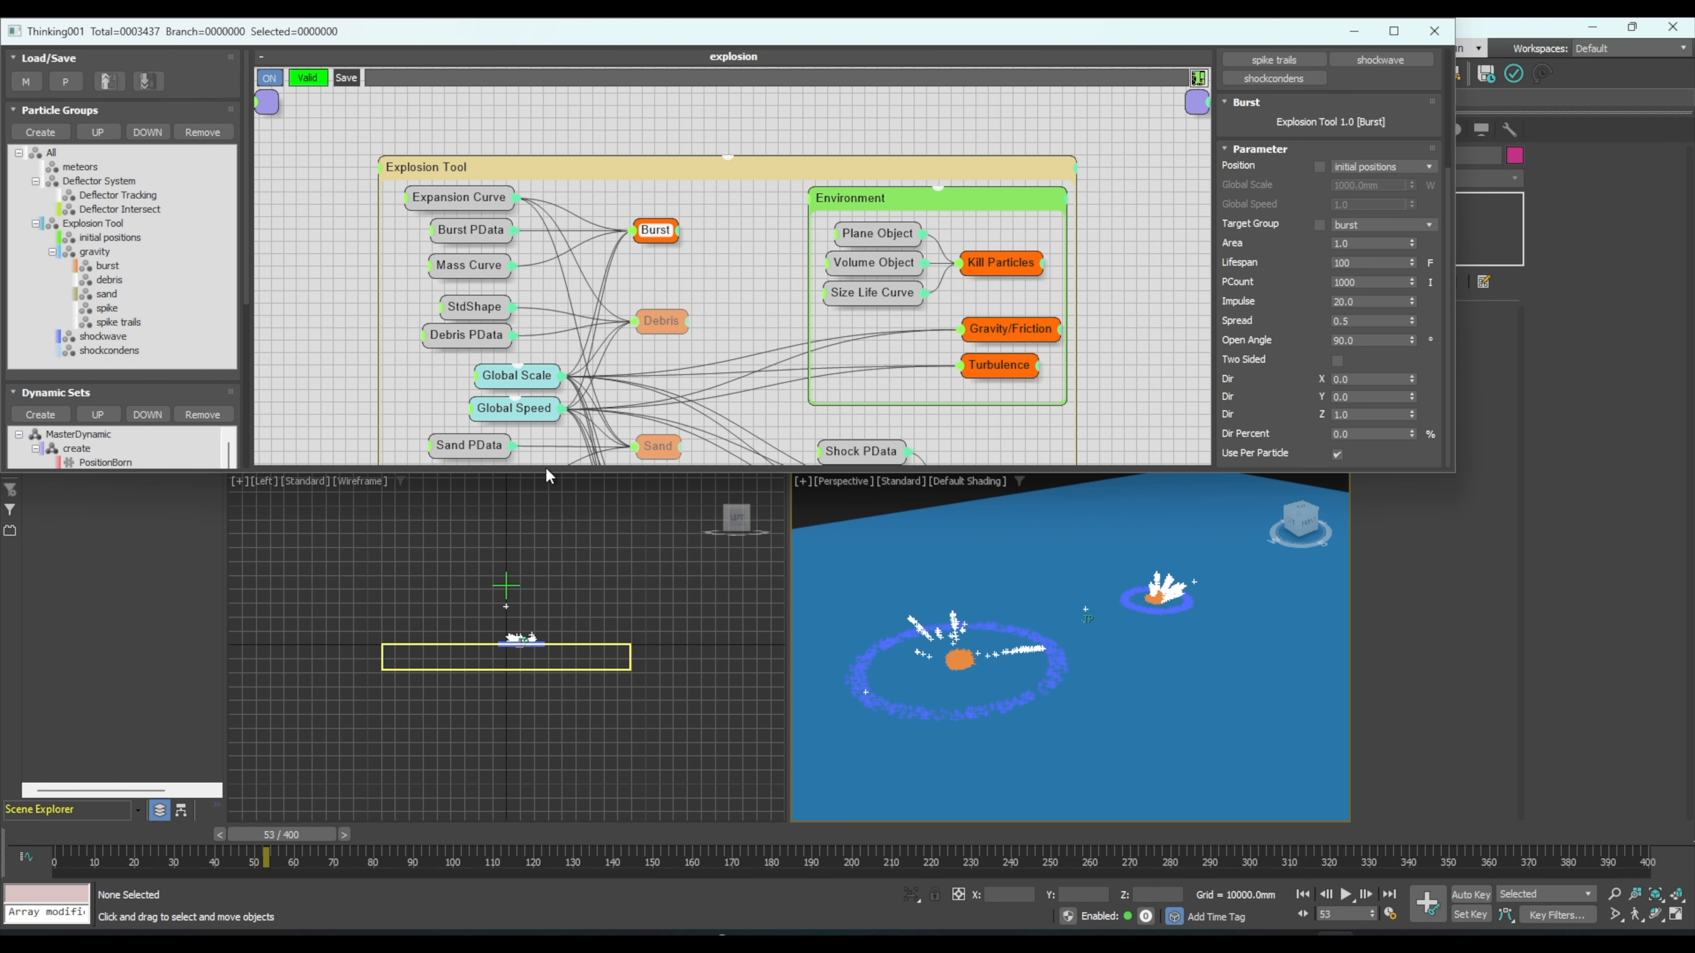
{"action": "left_click_drag", "start_coordinate": [539, 502], "coordinate": [539, 503]}
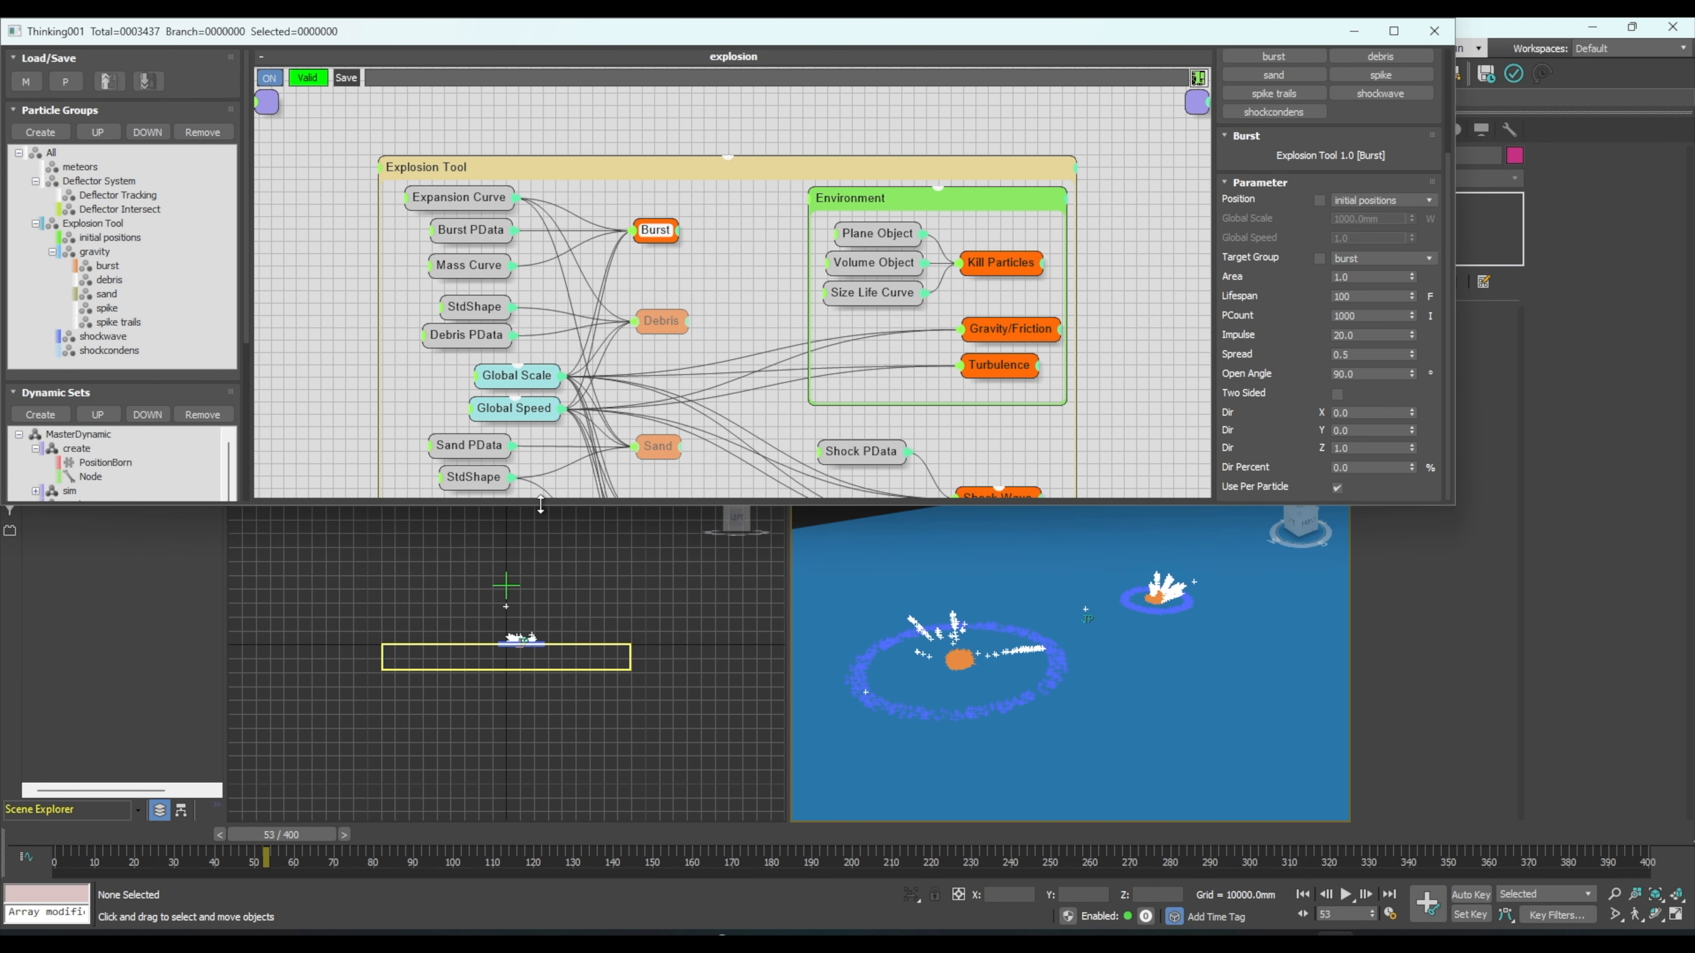
{"action": "left_click", "coordinate": [496, 377]}
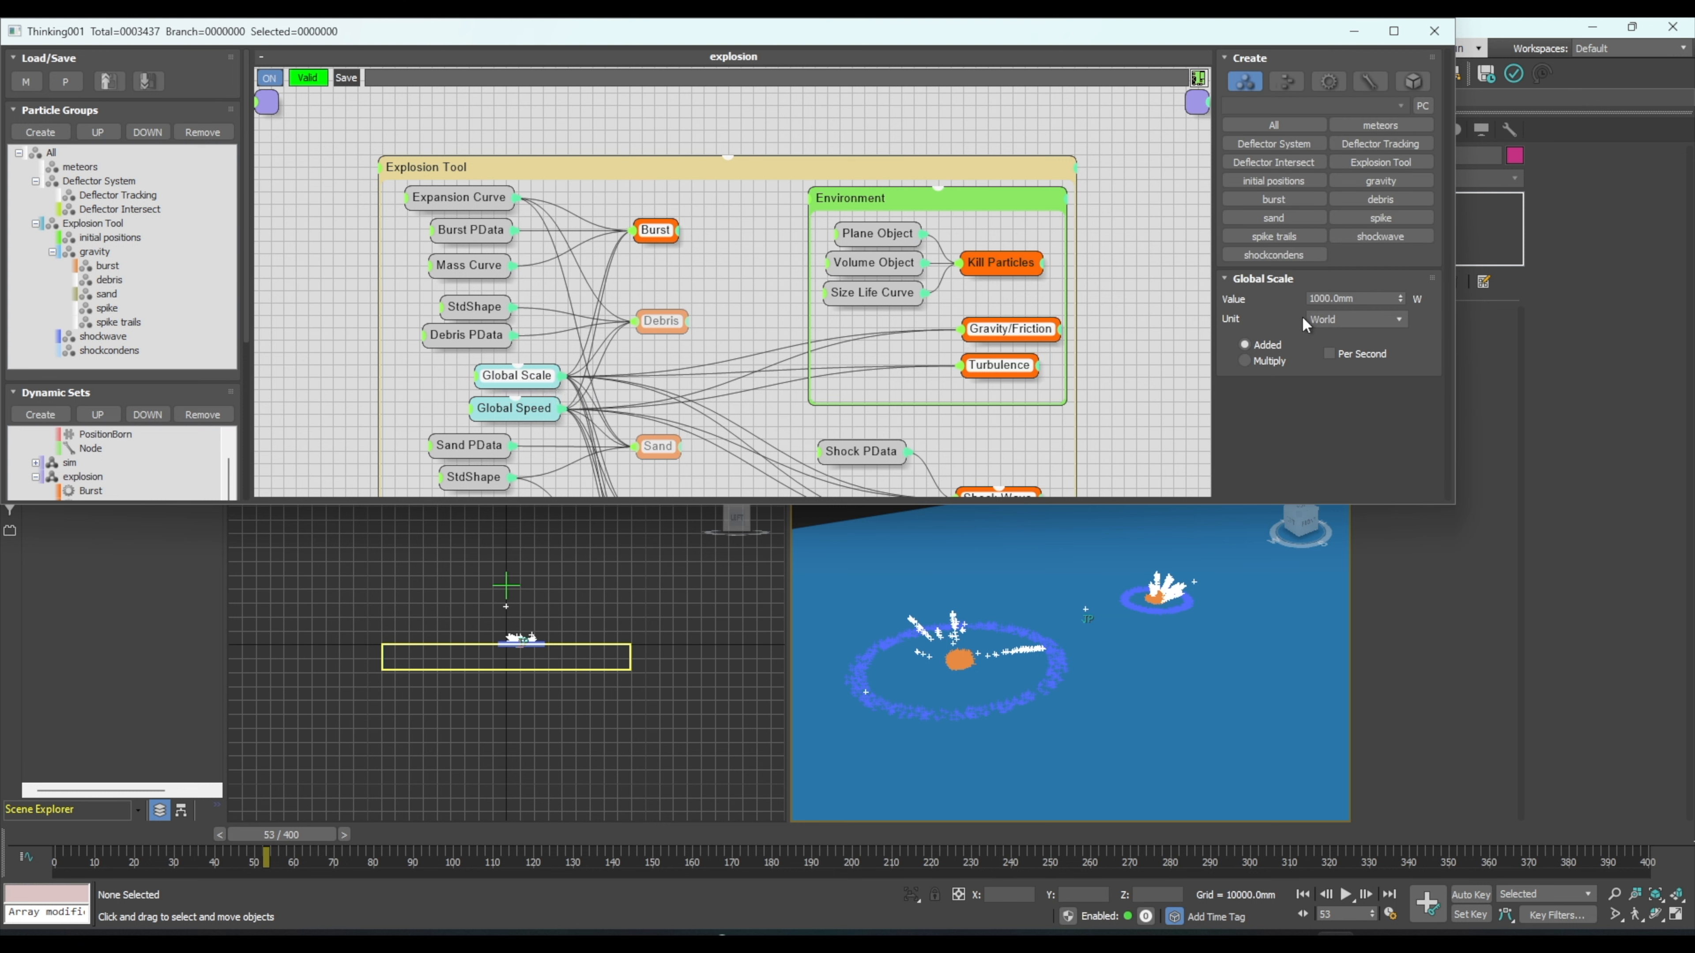
{"action": "left_click", "coordinate": [1318, 298]}
{"action": "key", "text": "Return"}
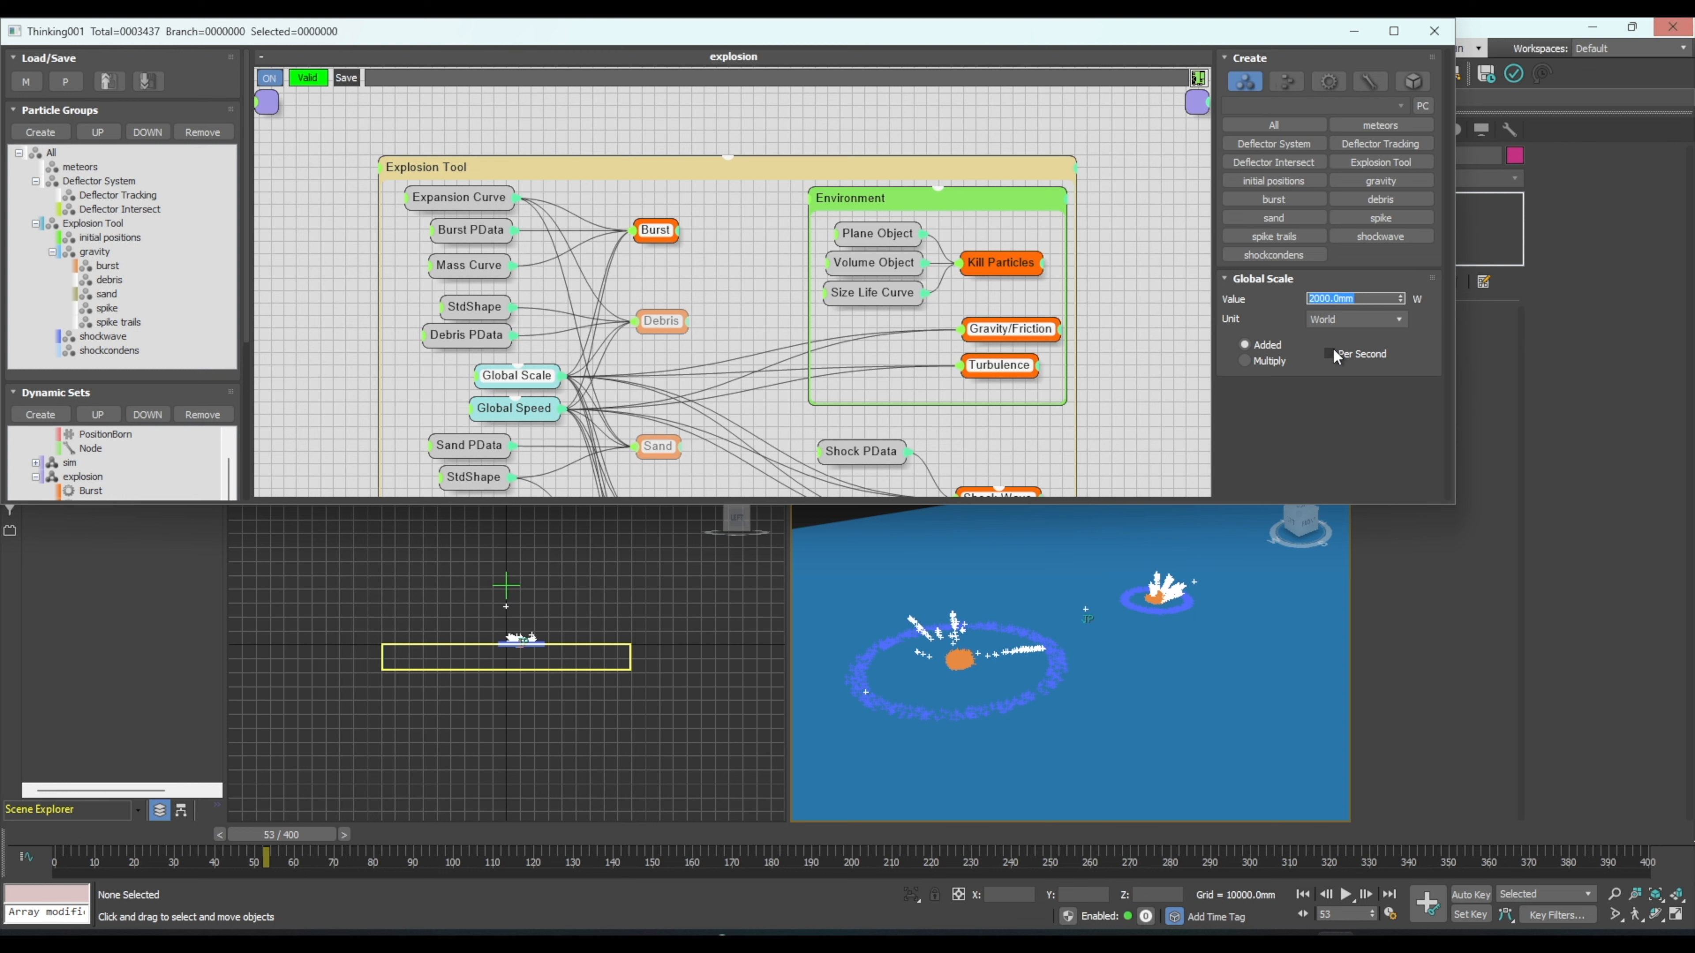
{"action": "scroll", "coordinate": [1022, 620], "scroll_direction": "down", "scroll_amount": 3}
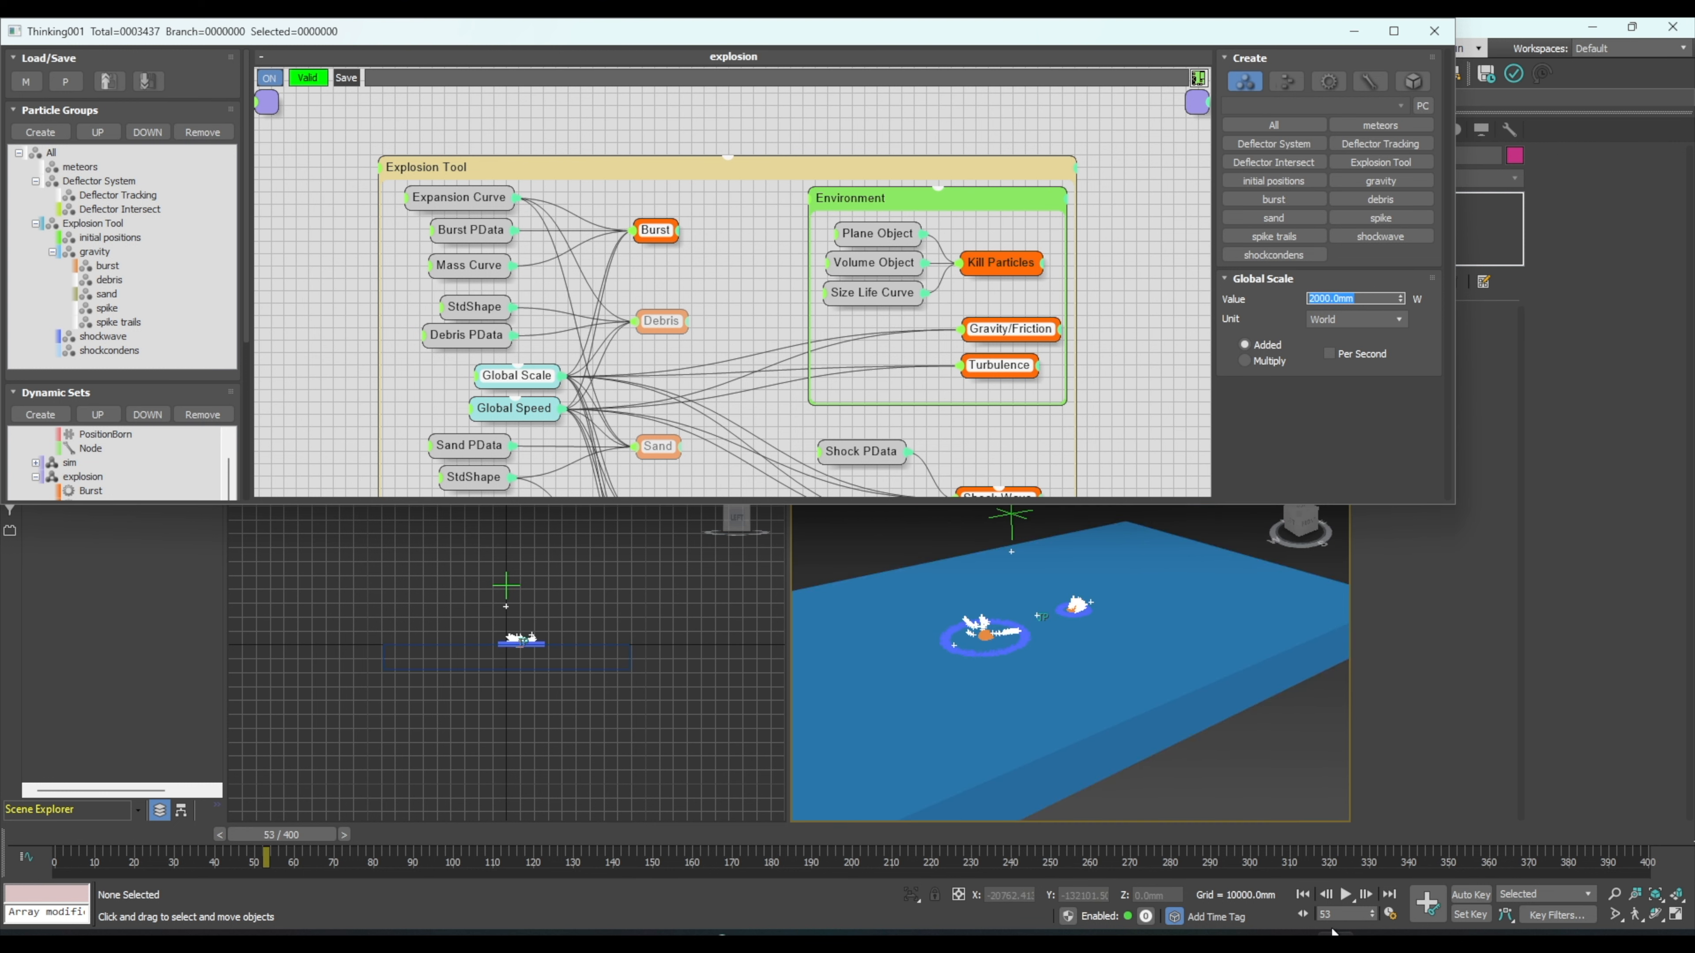
- Replay the simulation from the start in the Perspective viewport, stop around frame 66 and examine the scaled explosions
{"action": "middle_click_drag", "start_coordinate": [1164, 623], "coordinate": [1244, 656]}
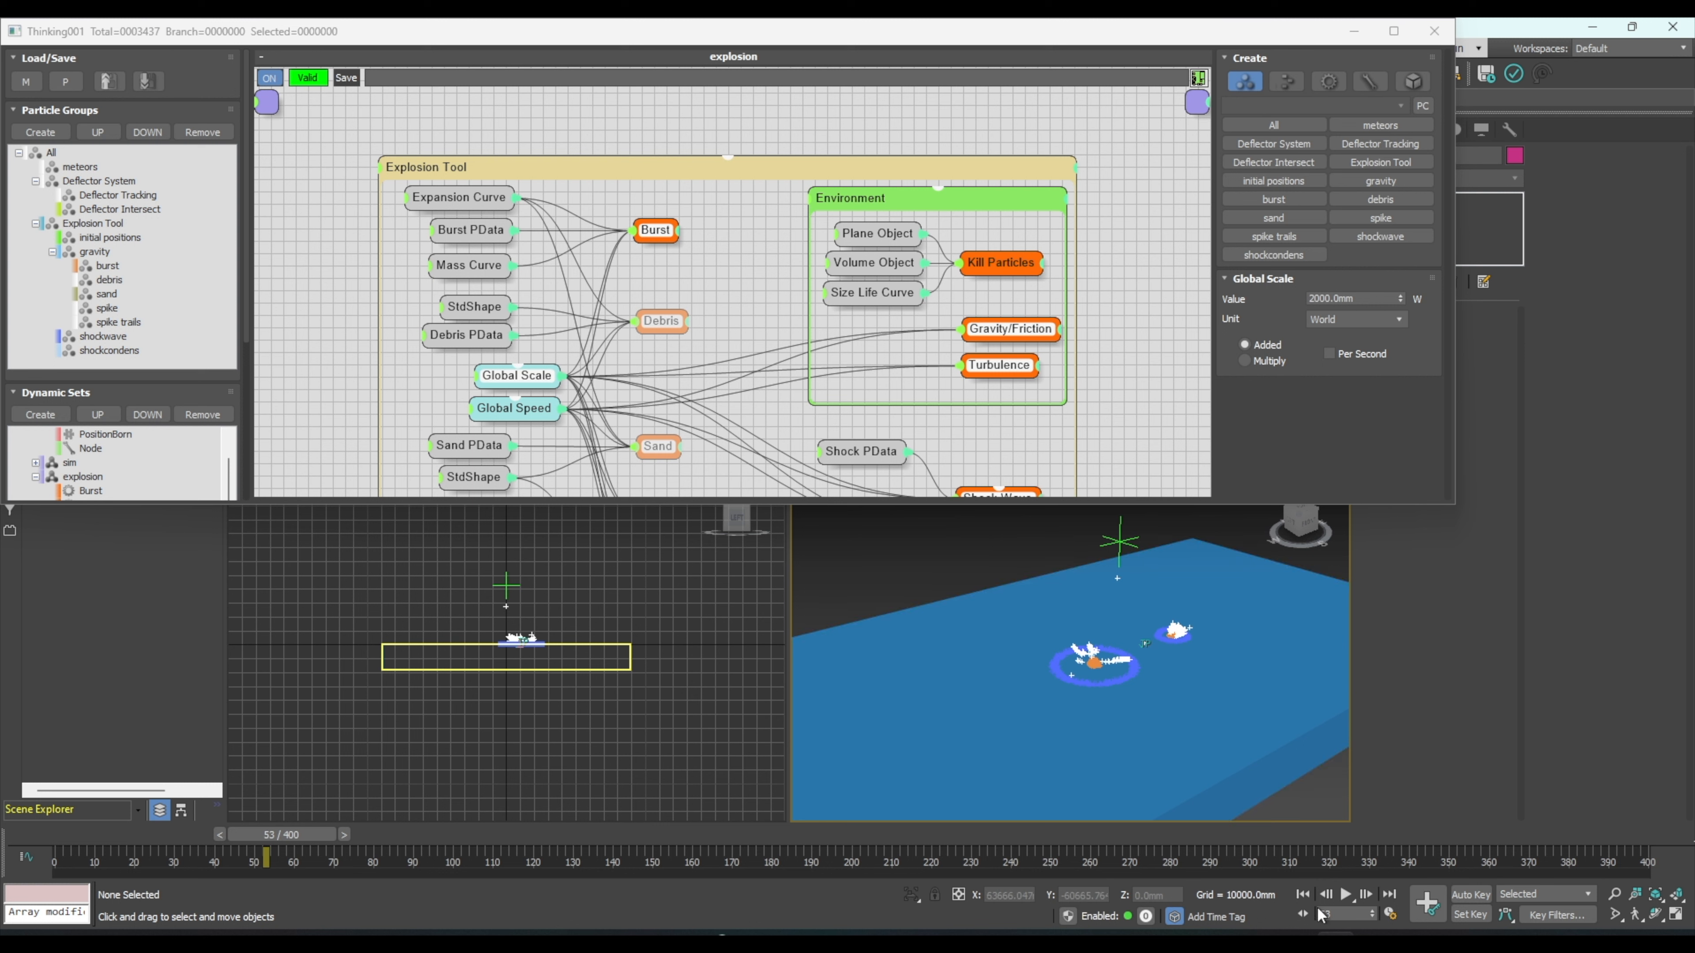
{"action": "left_click", "coordinate": [1302, 894]}
{"action": "left_click", "coordinate": [1346, 894]}
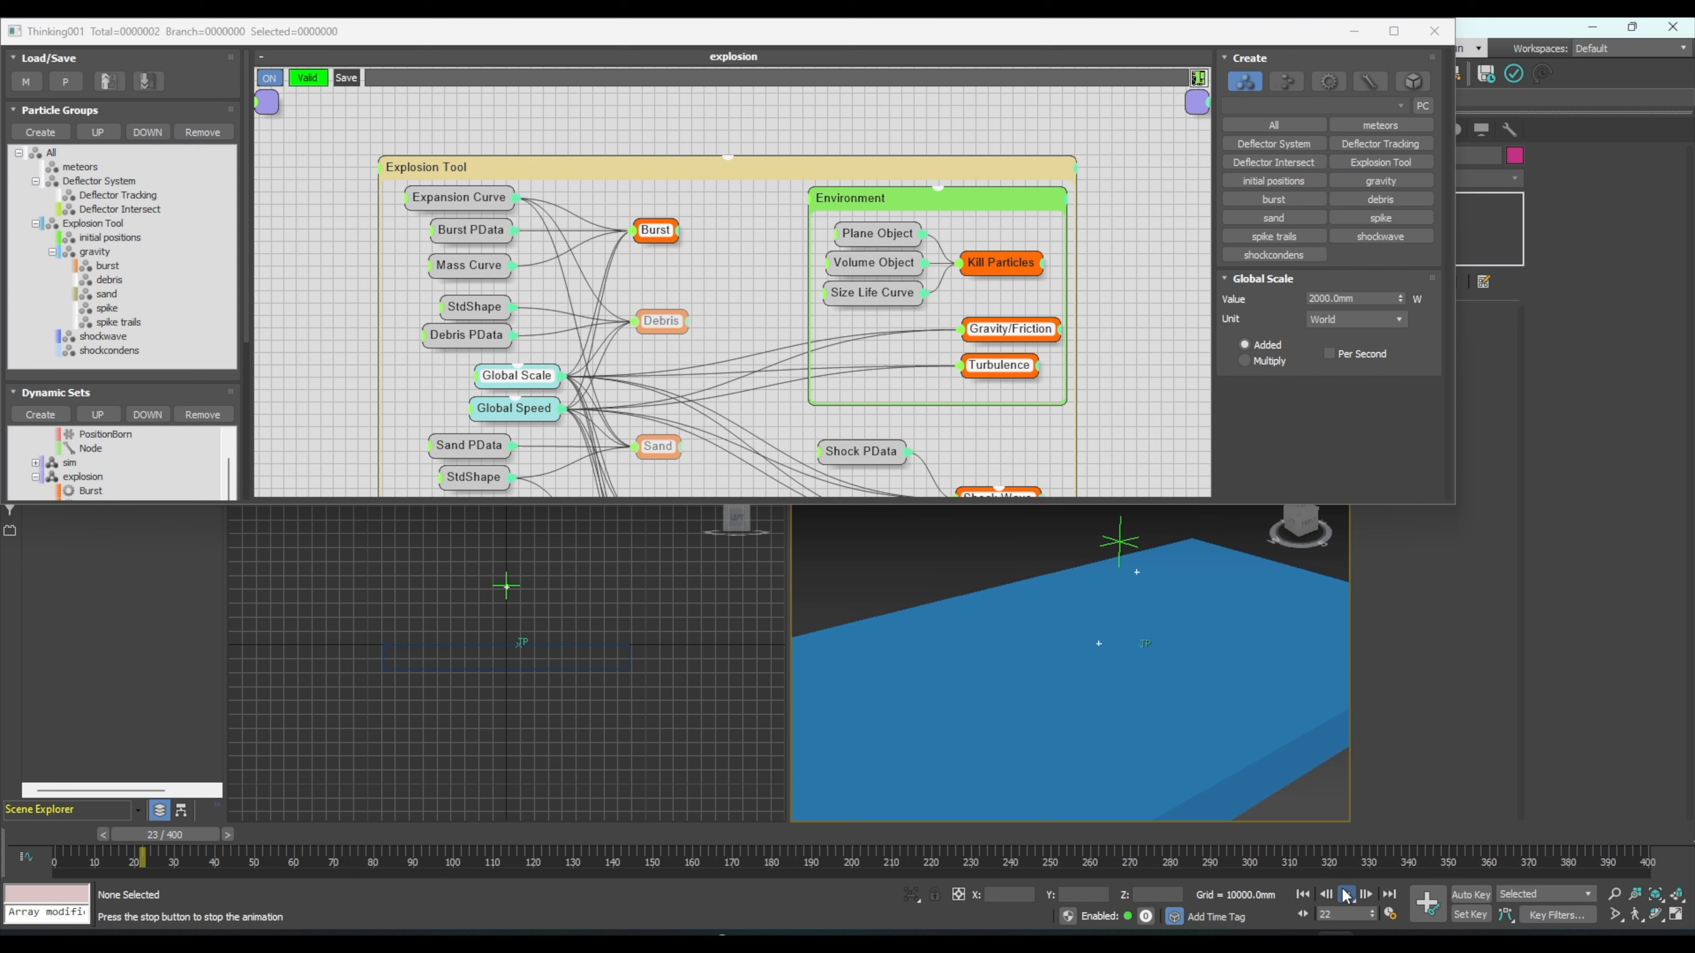
{"action": "left_click", "coordinate": [1345, 895]}
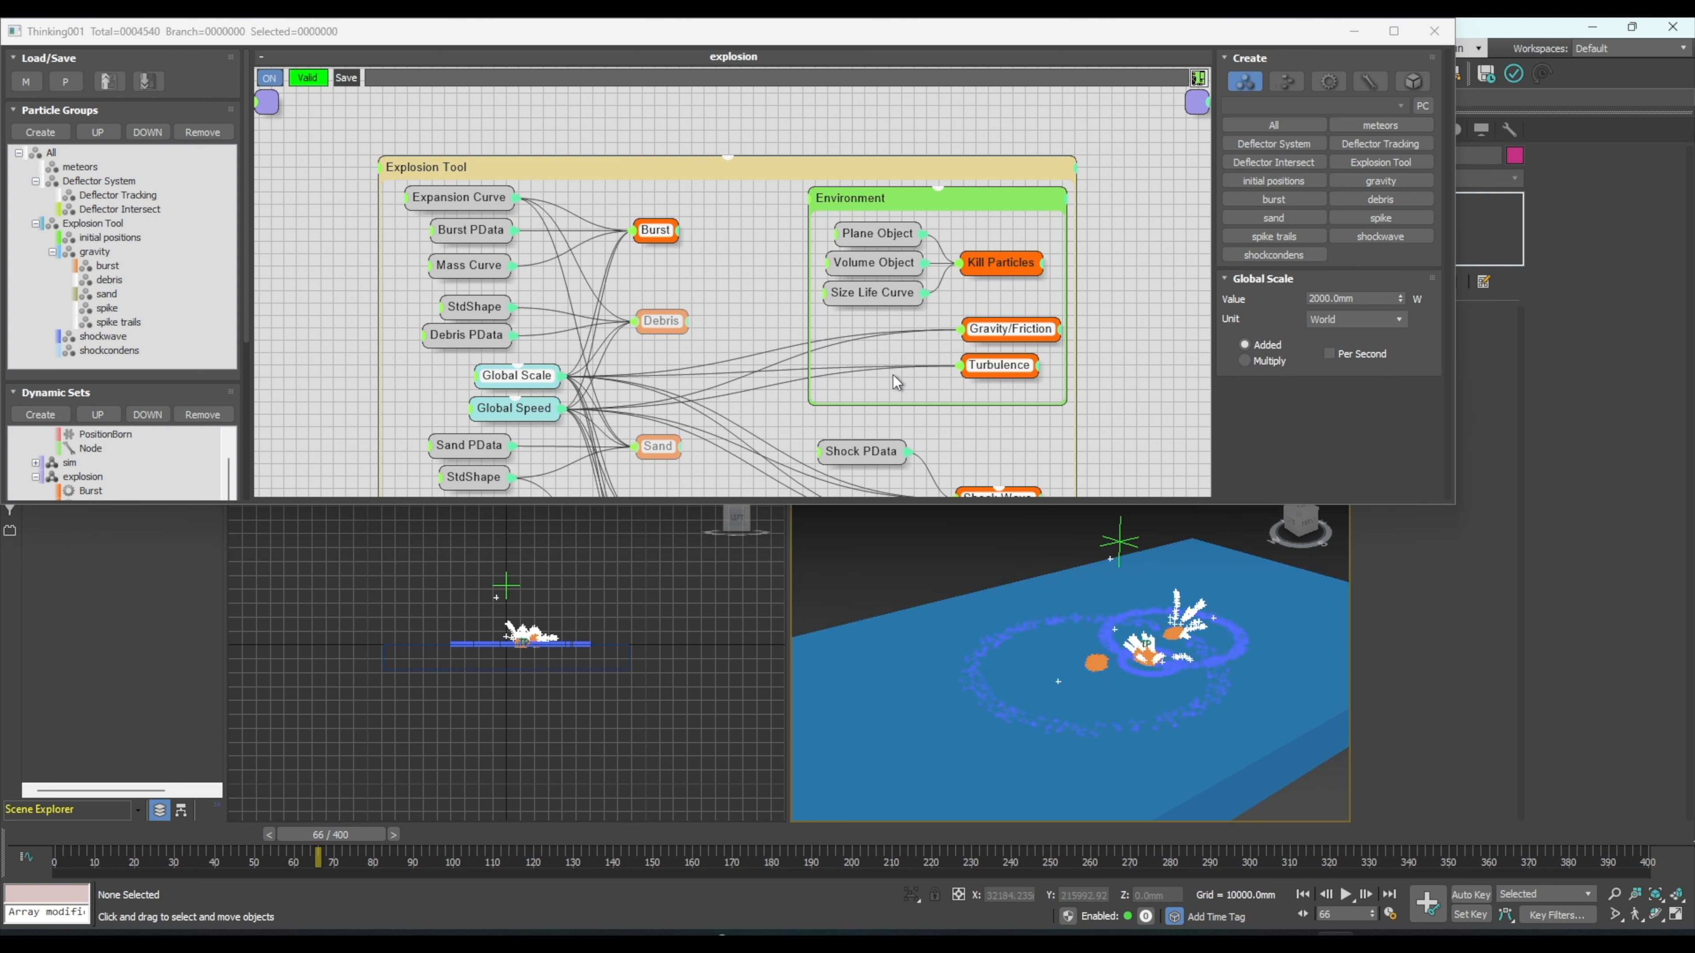
- Set the explosion network's Global Scale value to 6000 mm and play the simulation on to about frame 109
{"action": "left_click", "coordinate": [1313, 302]}
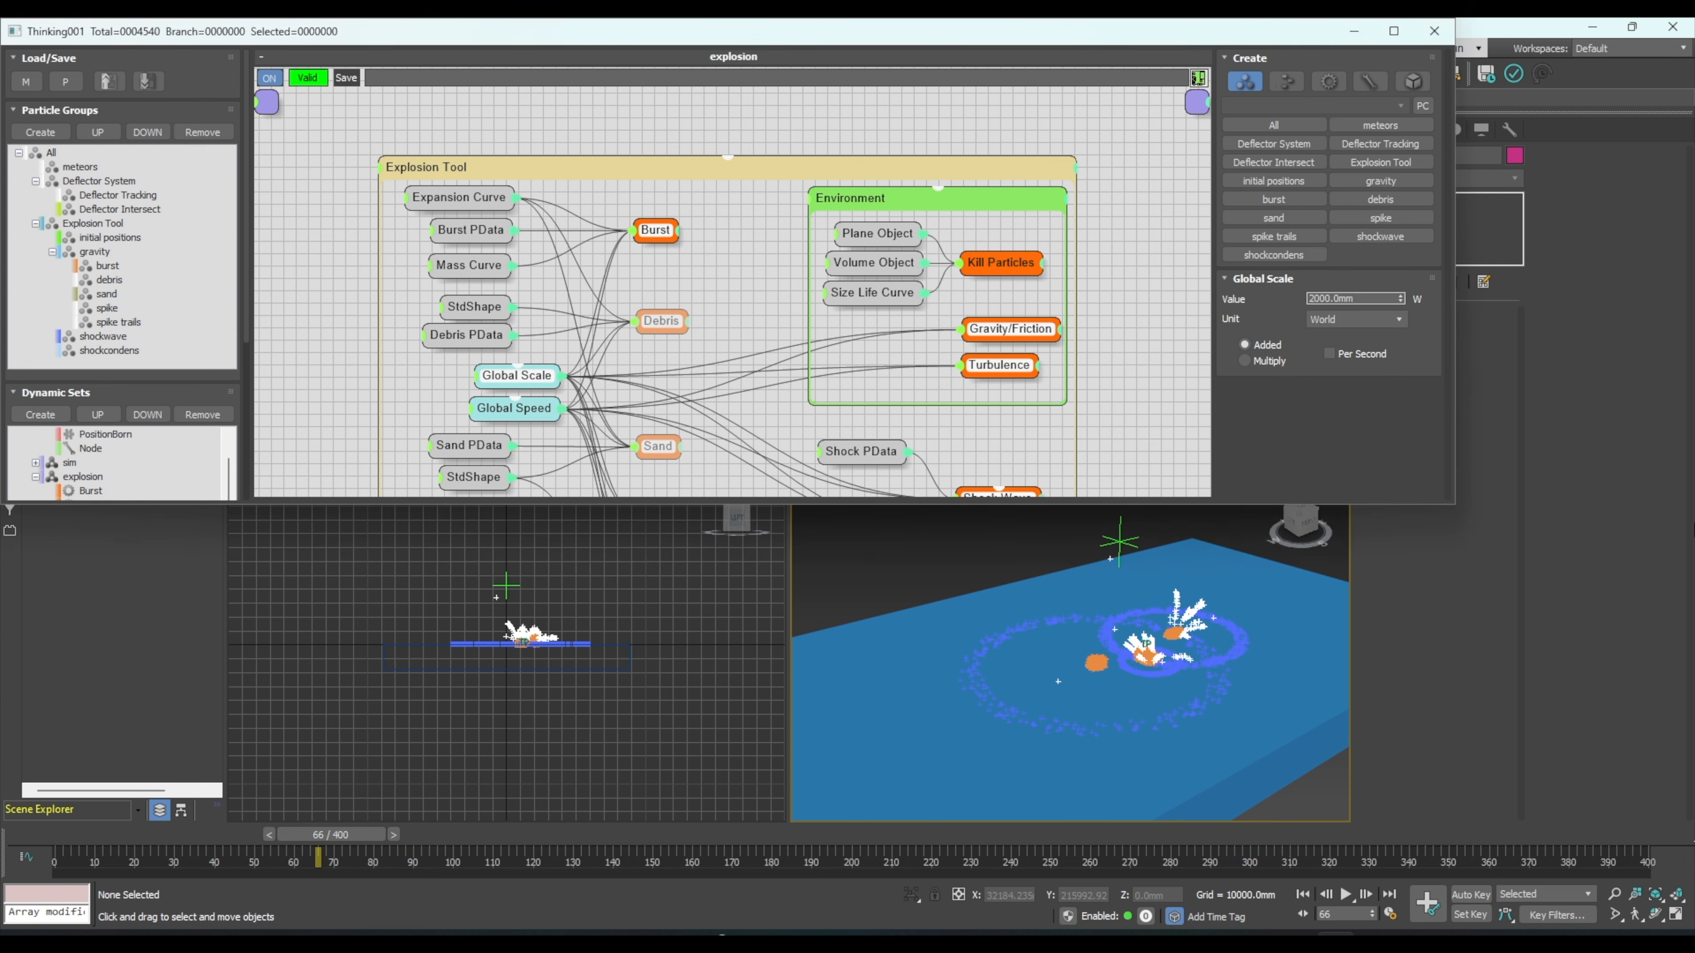
{"action": "key", "text": "Return"}
{"action": "left_click", "coordinate": [1346, 895]}
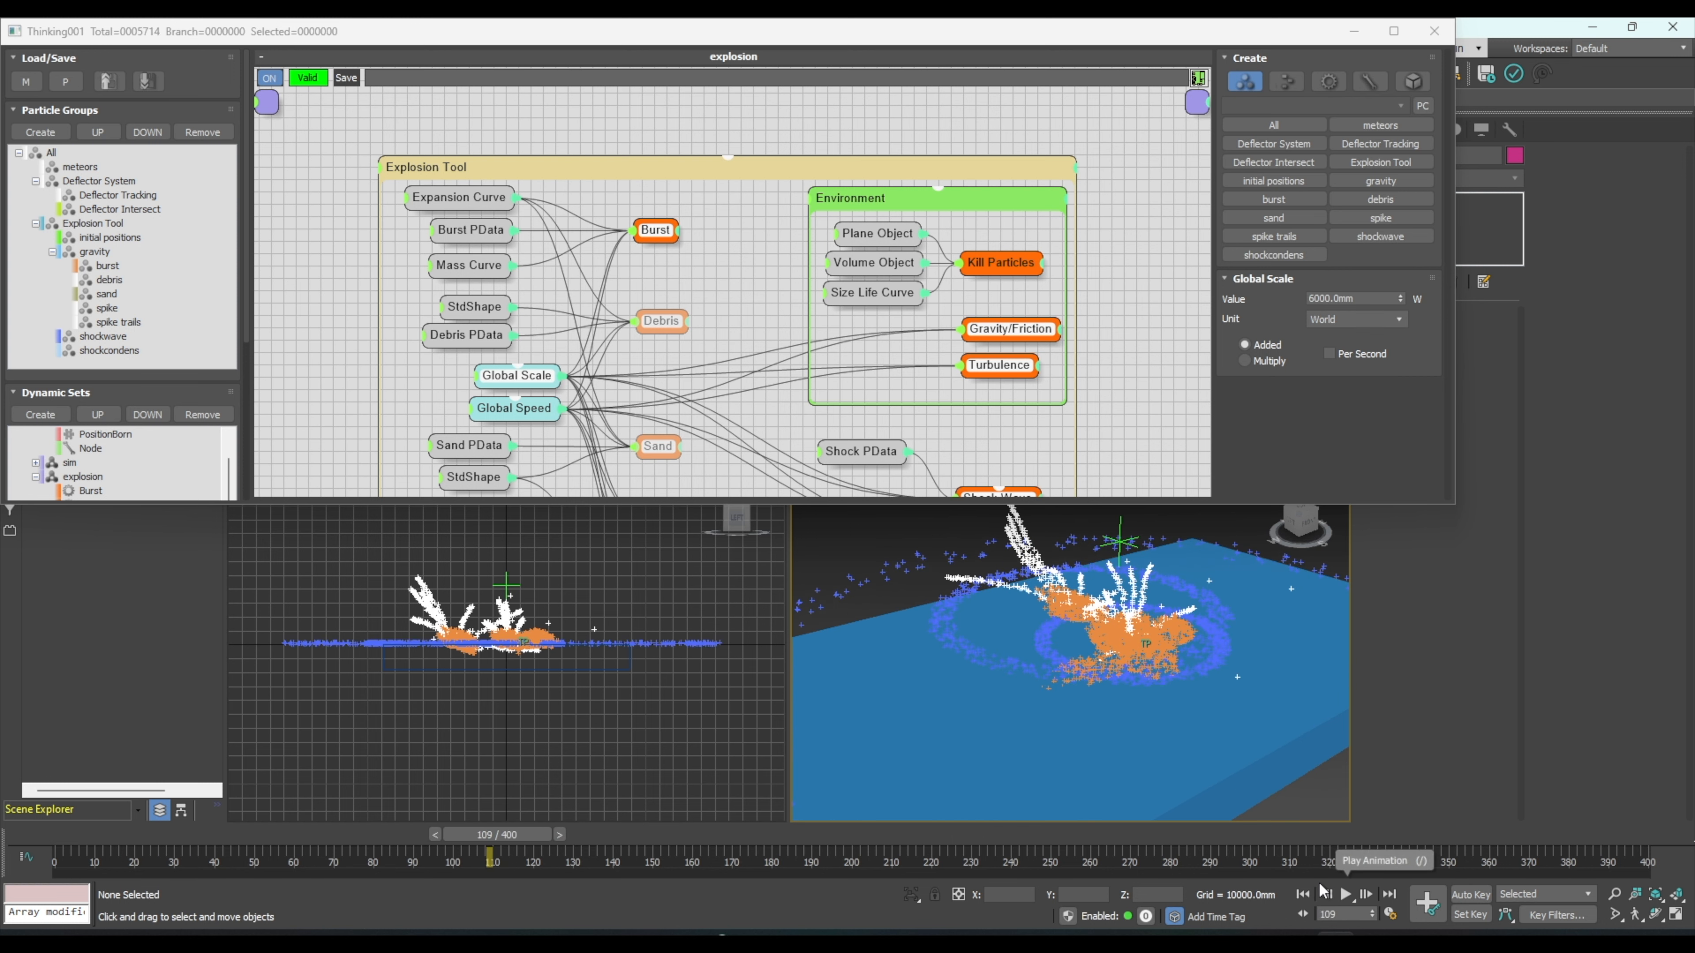
- Set the Global Scale value to 1000 mm and replay the simulation from the start, stopping around frame 58
{"action": "left_click", "coordinate": [1302, 895]}
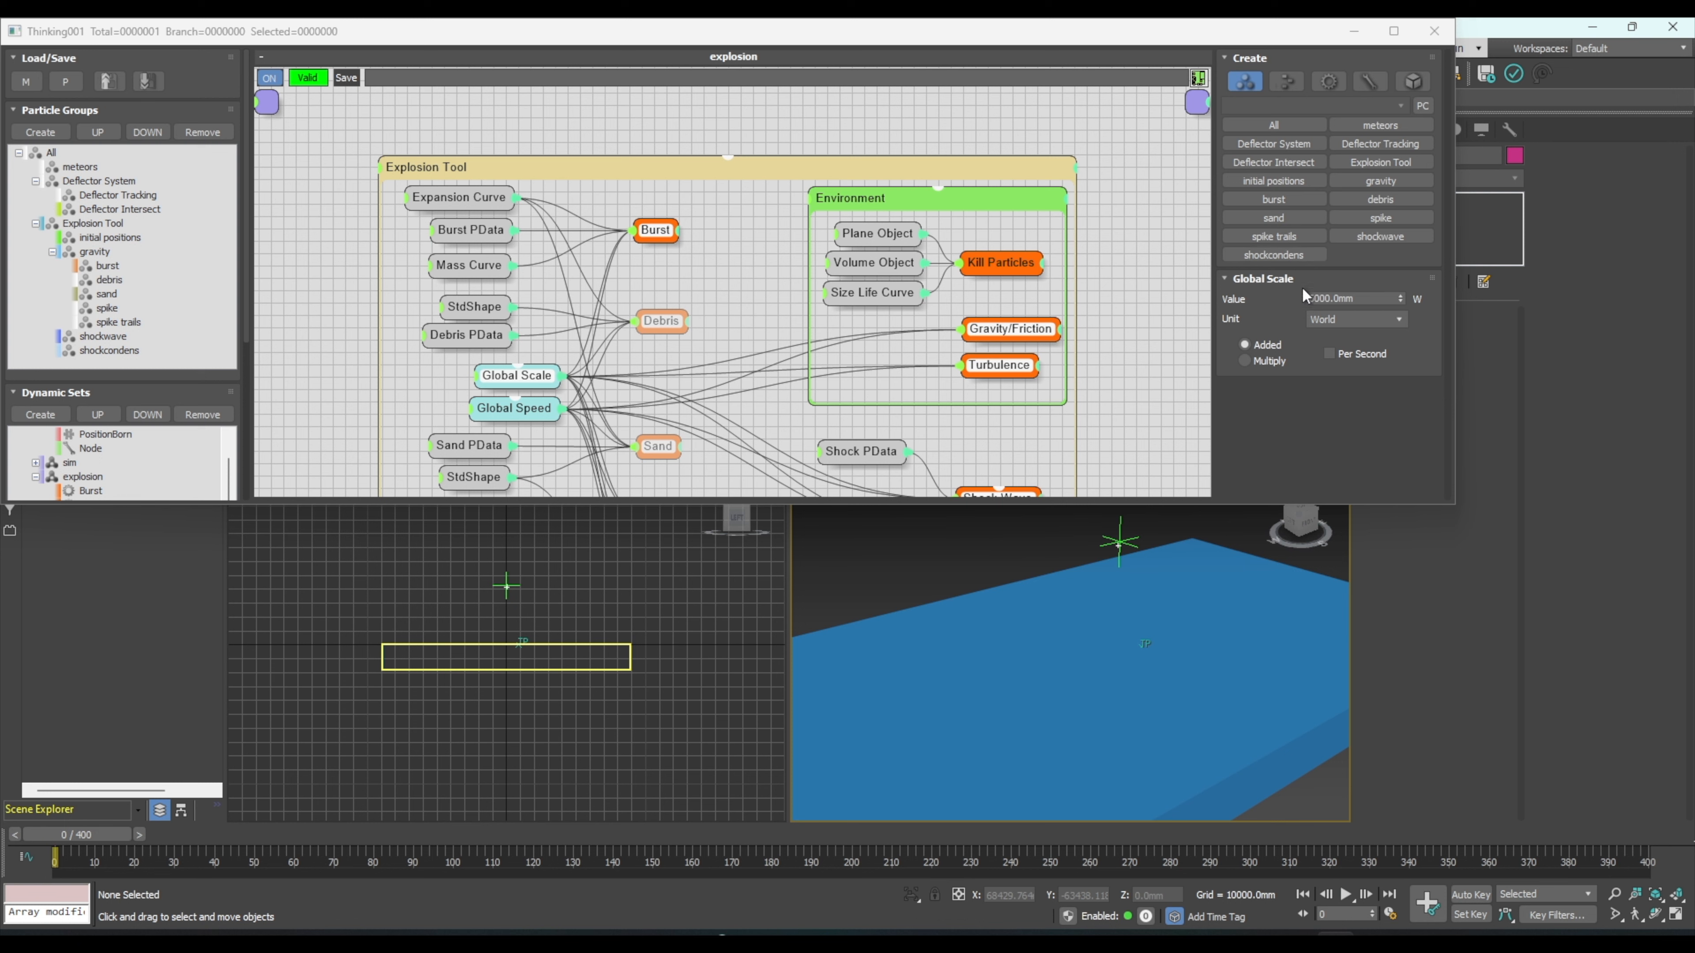
{"action": "double_click", "coordinate": [1314, 299]}
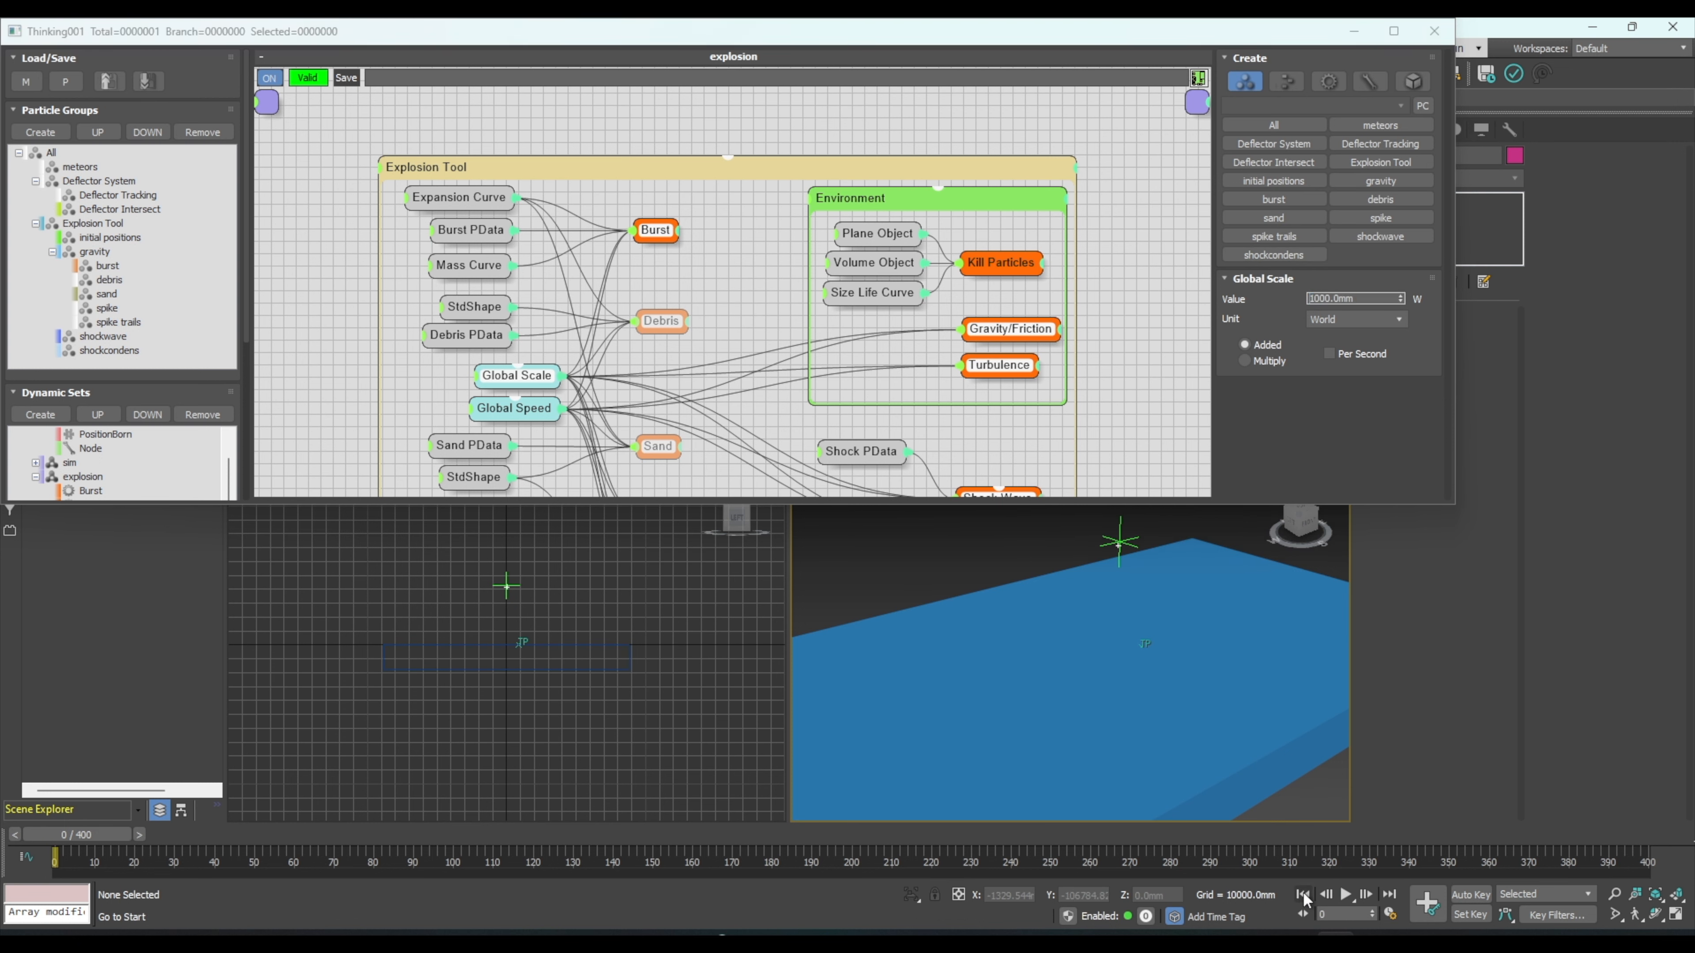
{"action": "left_click", "coordinate": [1342, 896]}
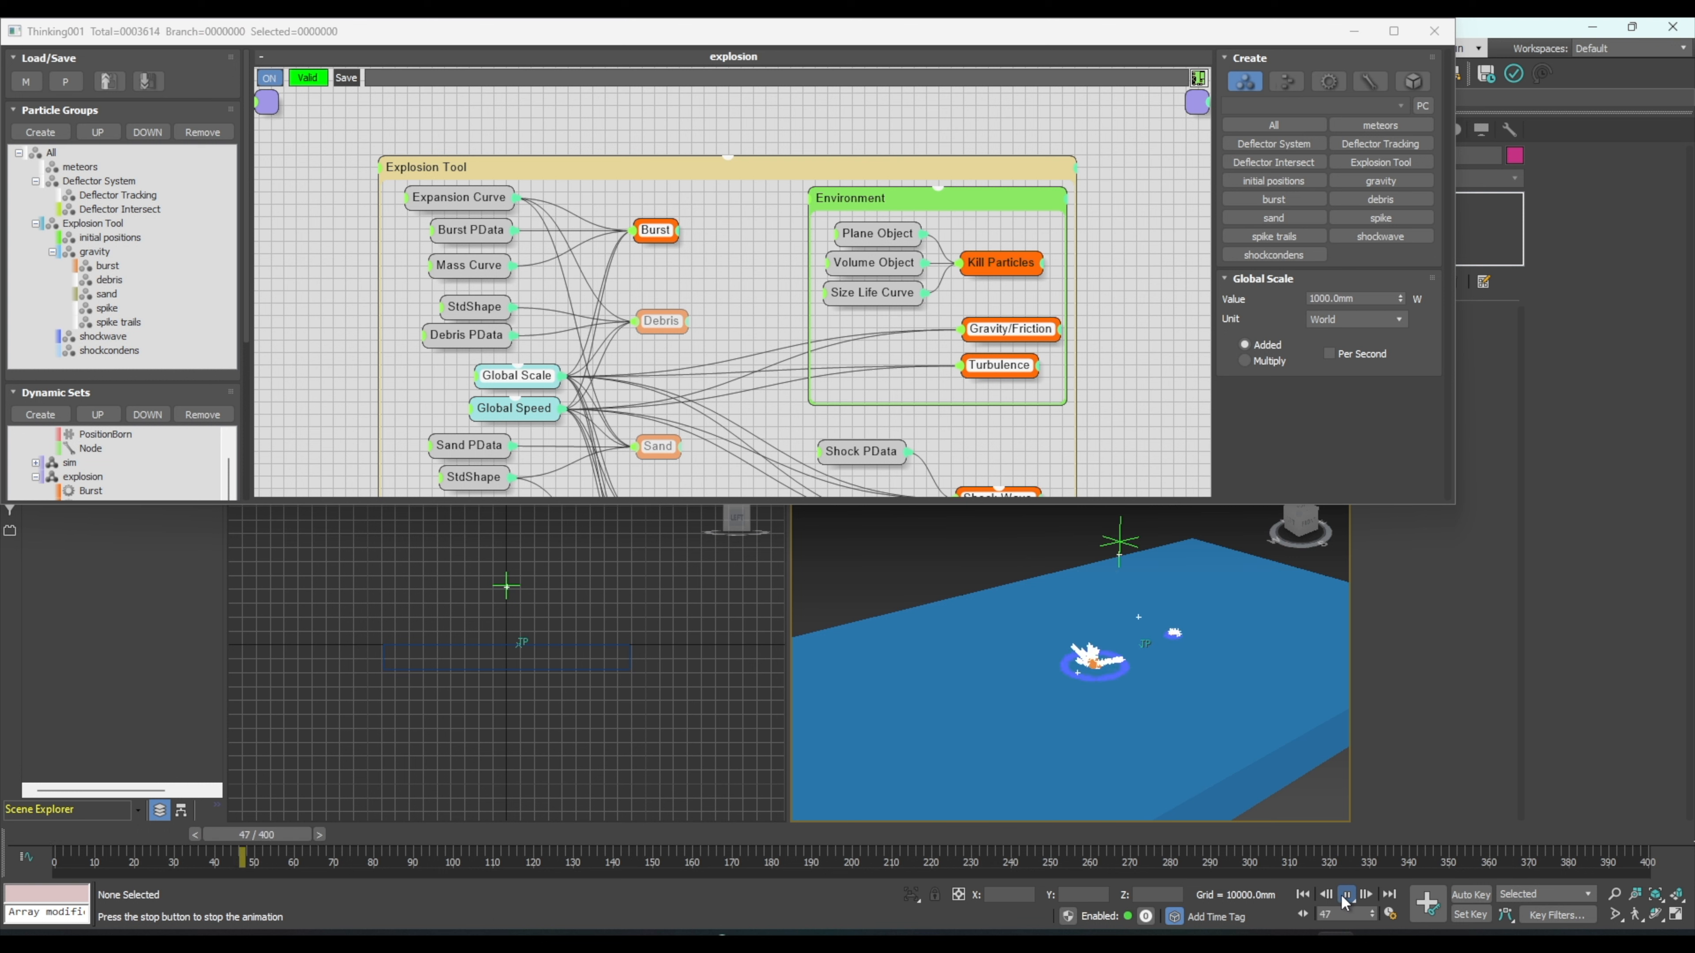
{"action": "left_click", "coordinate": [1342, 895]}
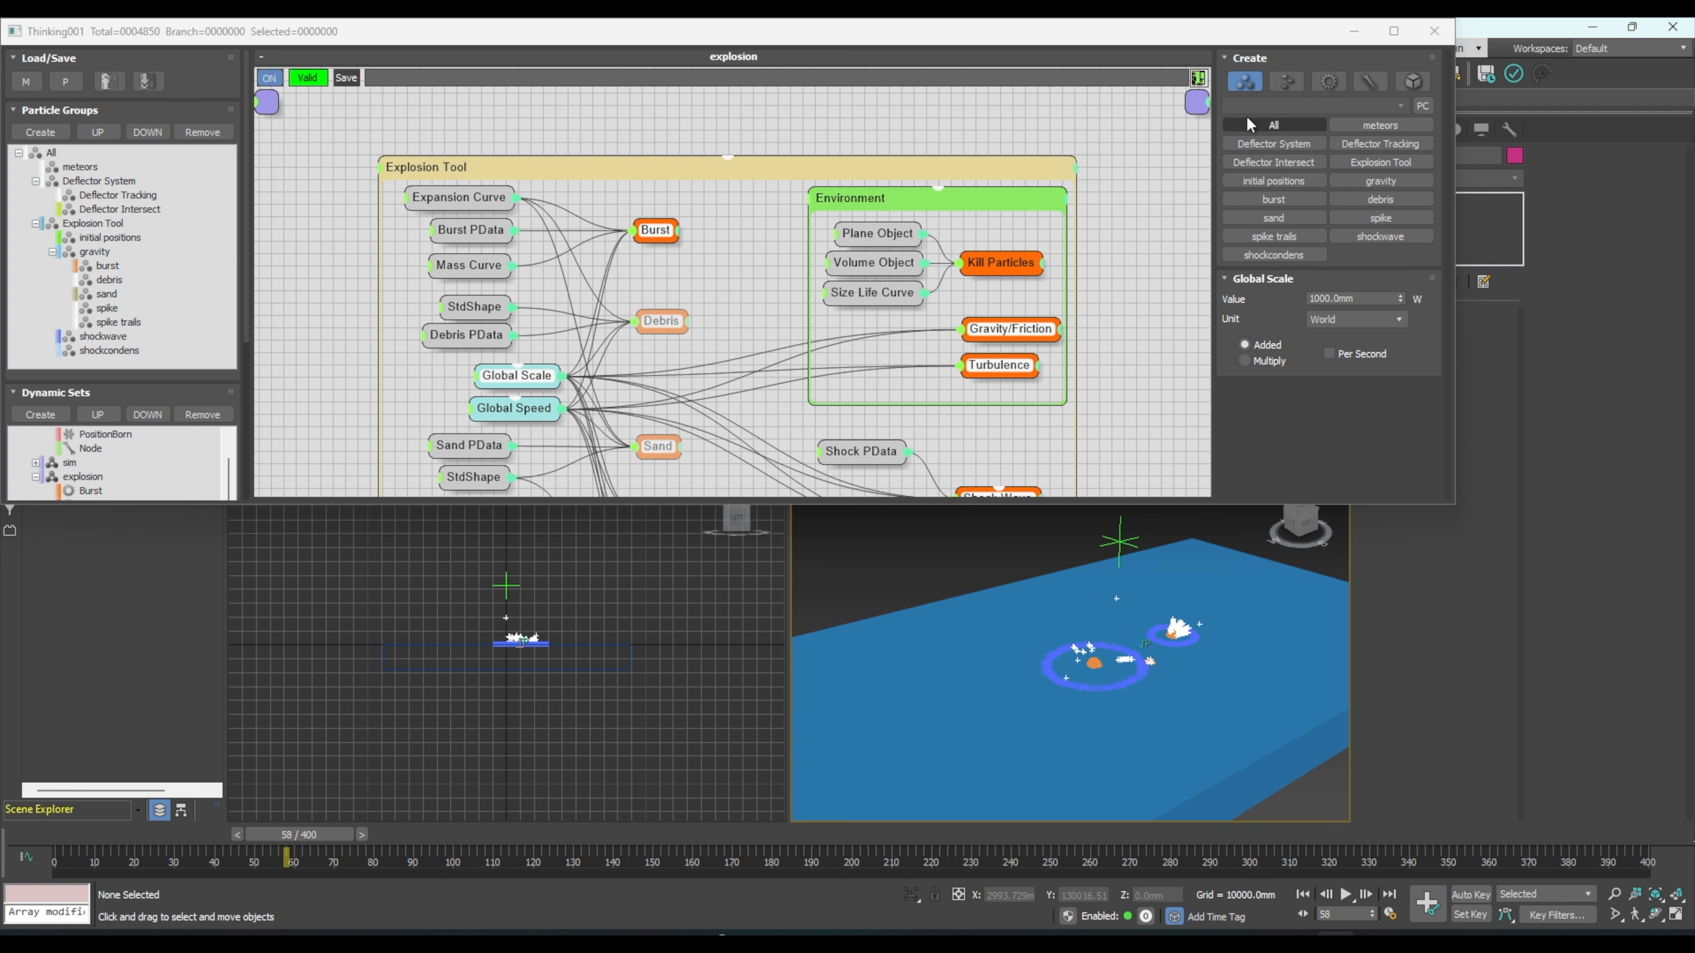
- Uncover the Front viewport, replay the simulation from the start to about frame 54 and examine the explosion particles near ground level
{"action": "left_click_drag", "start_coordinate": [1132, 44], "coordinate": [379, 190]}
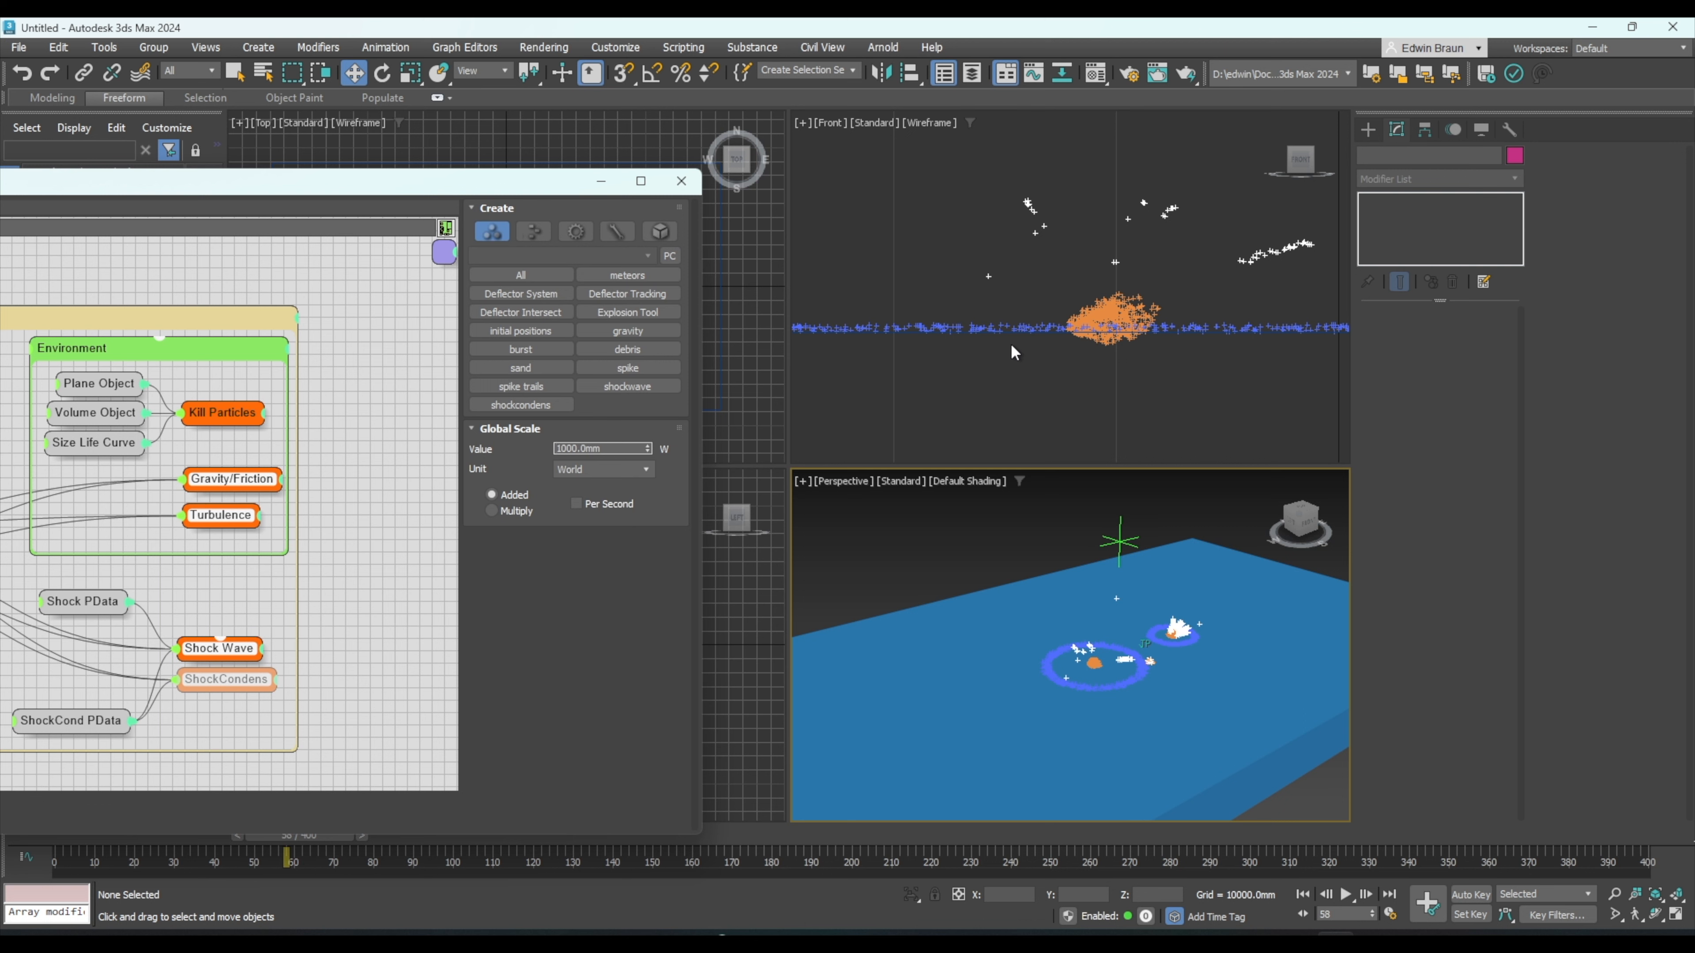
{"action": "scroll", "coordinate": [1181, 336], "scroll_direction": "down", "scroll_amount": 5}
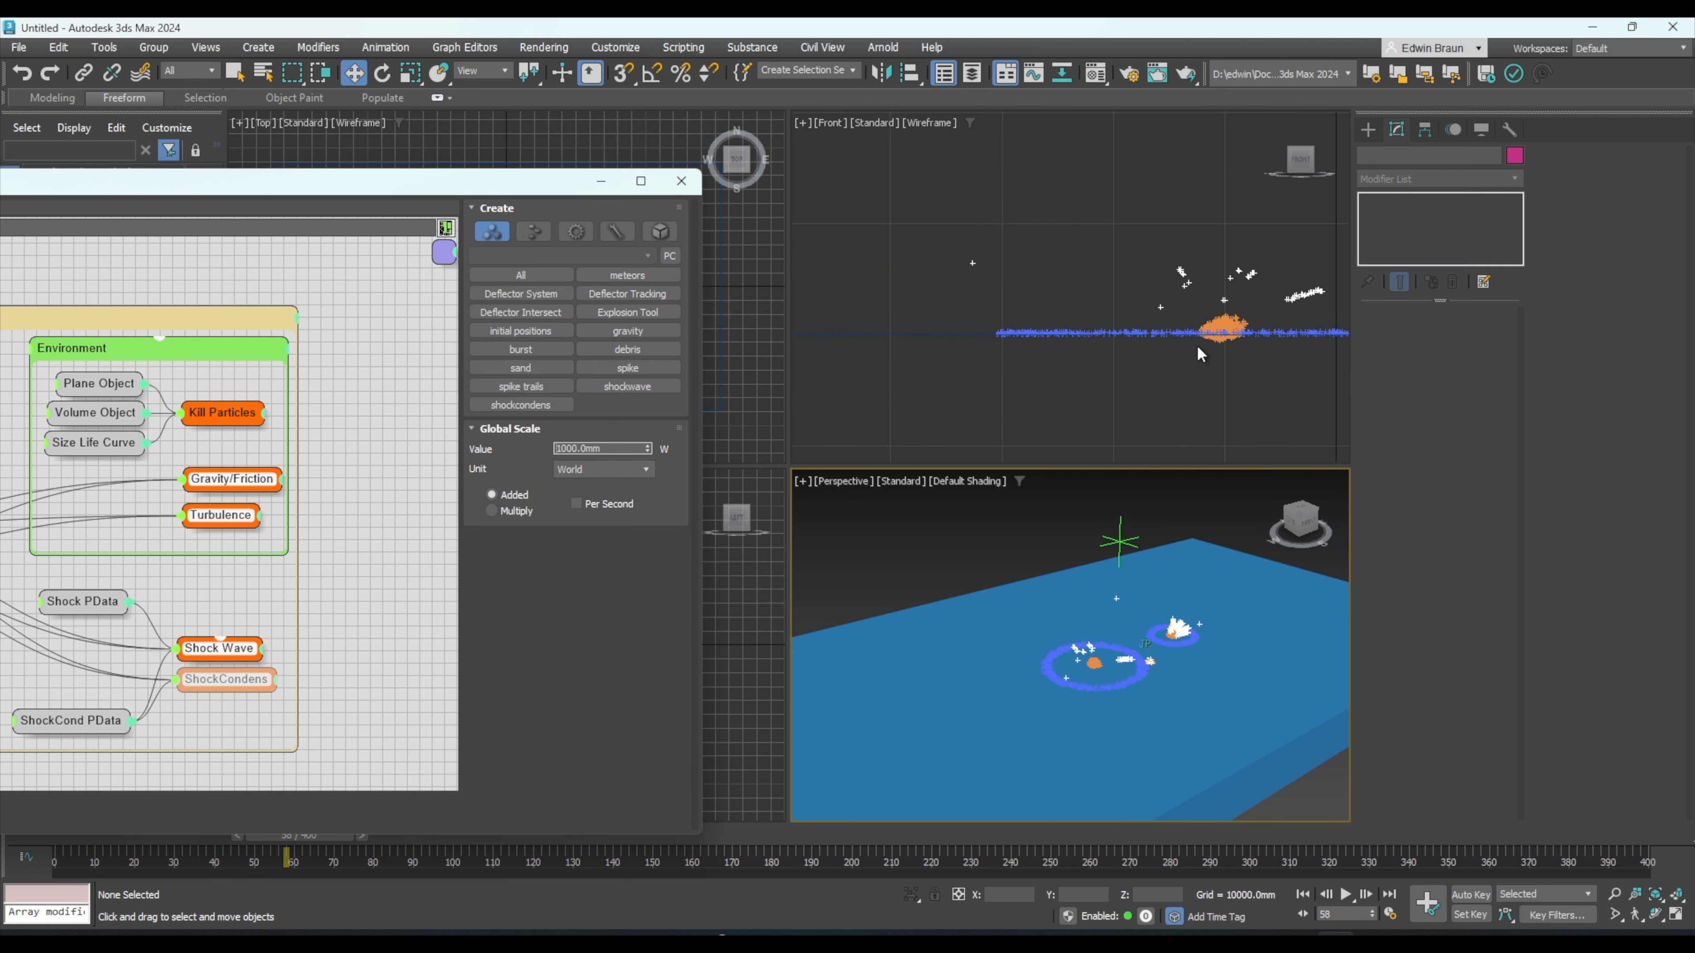
{"action": "scroll", "coordinate": [1201, 341], "scroll_direction": "up", "scroll_amount": 6}
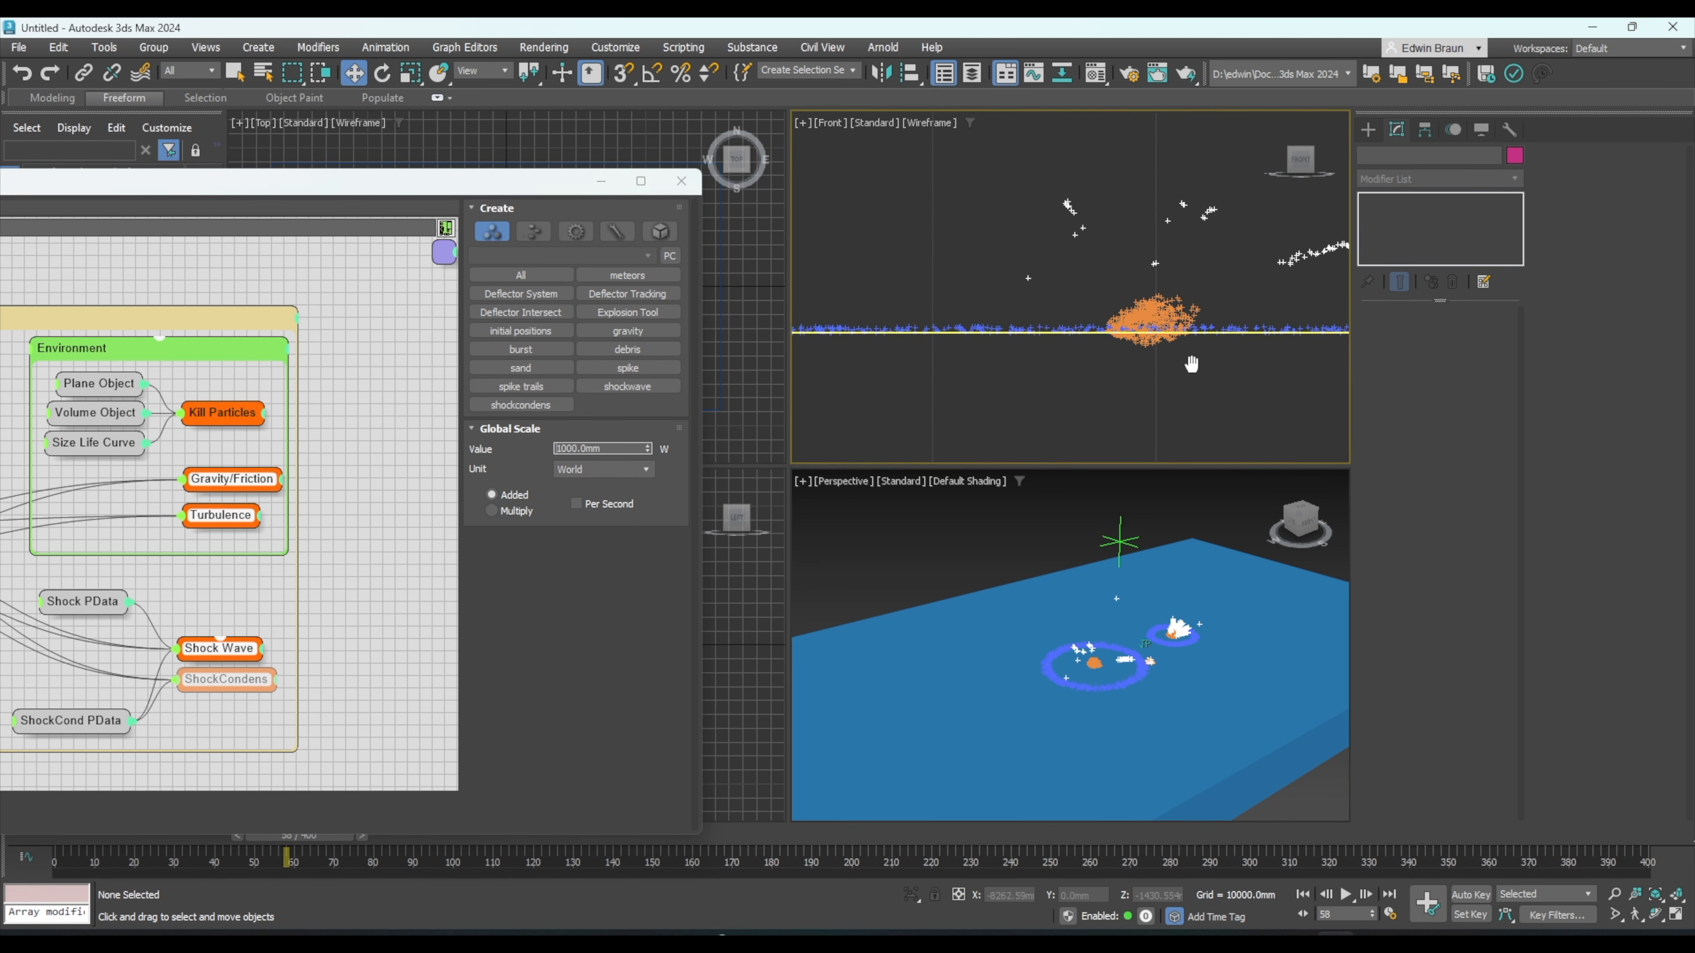
{"action": "left_click", "coordinate": [1308, 895]}
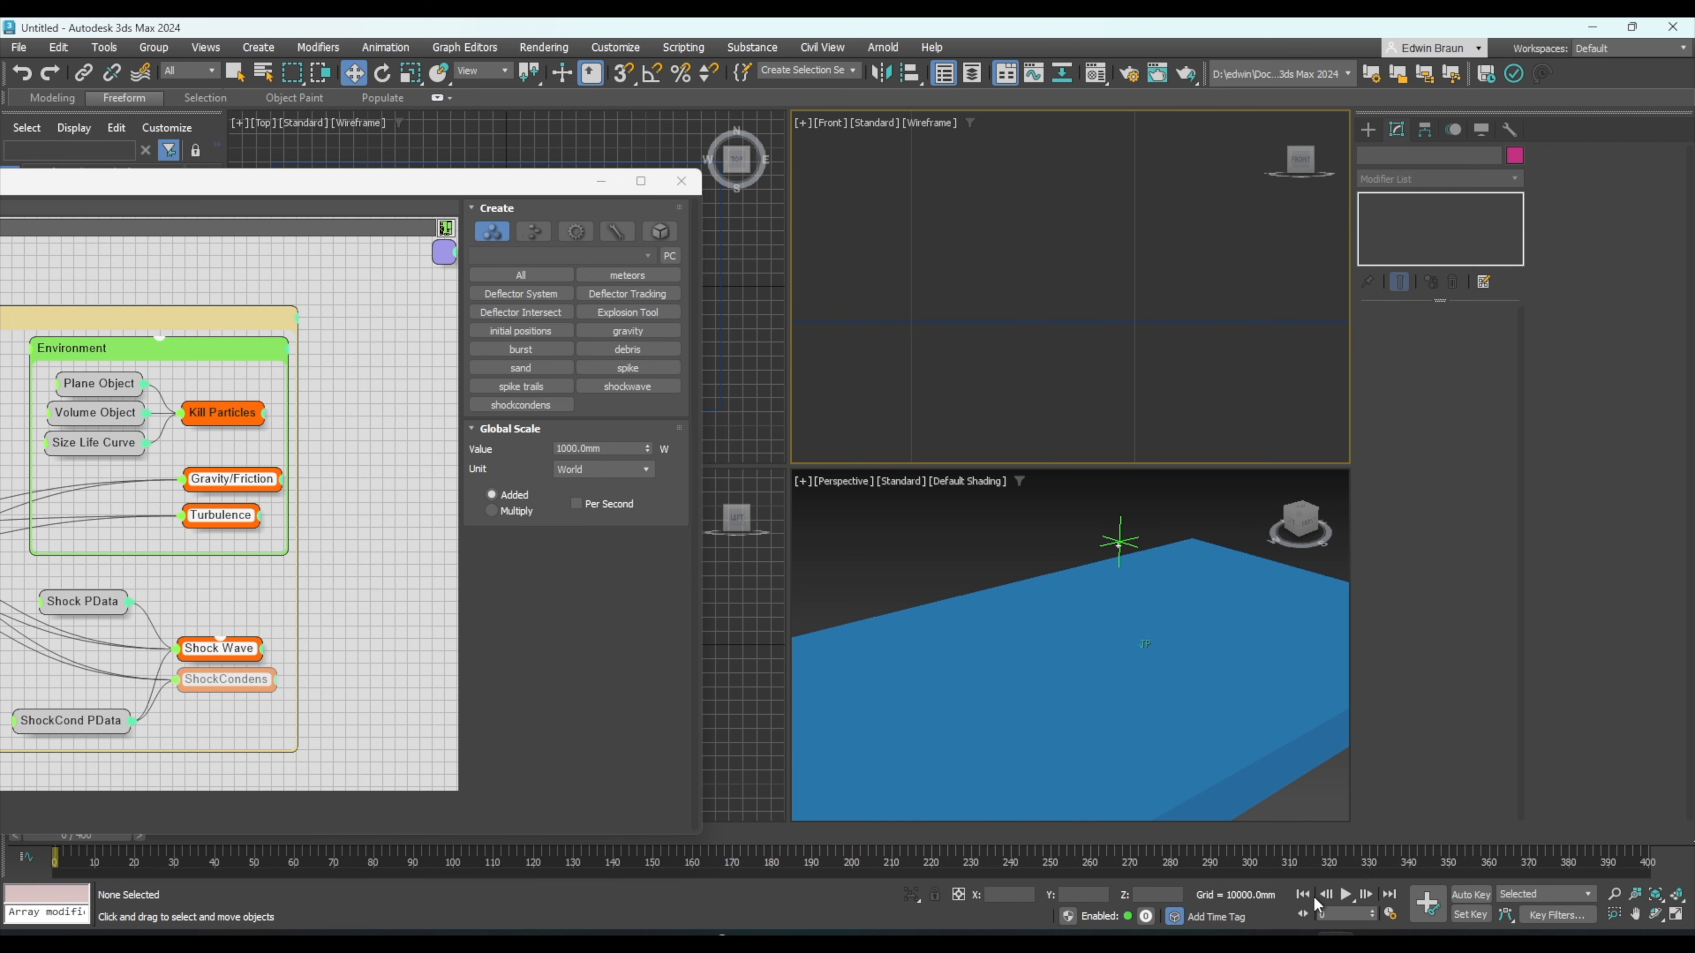
{"action": "left_click", "coordinate": [1349, 894]}
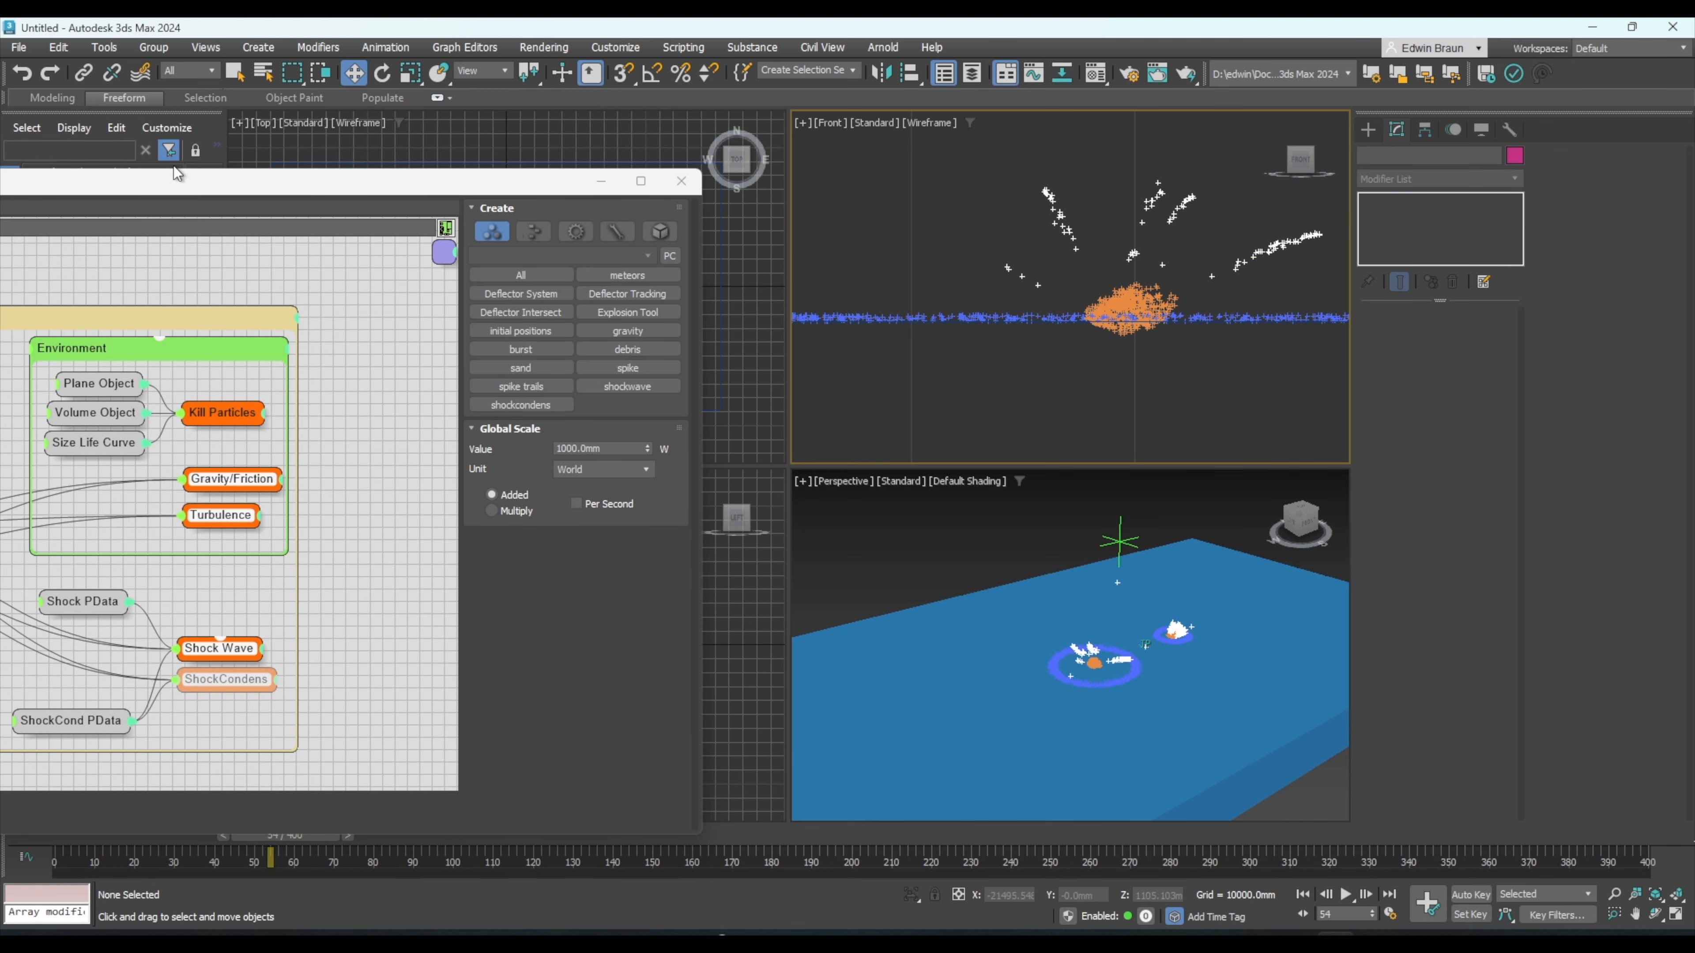
- Assign the ground box Box001 to the Plane Object node in the Environment group of the explosion network
{"action": "left_click_drag", "start_coordinate": [237, 186], "coordinate": [707, 96]}
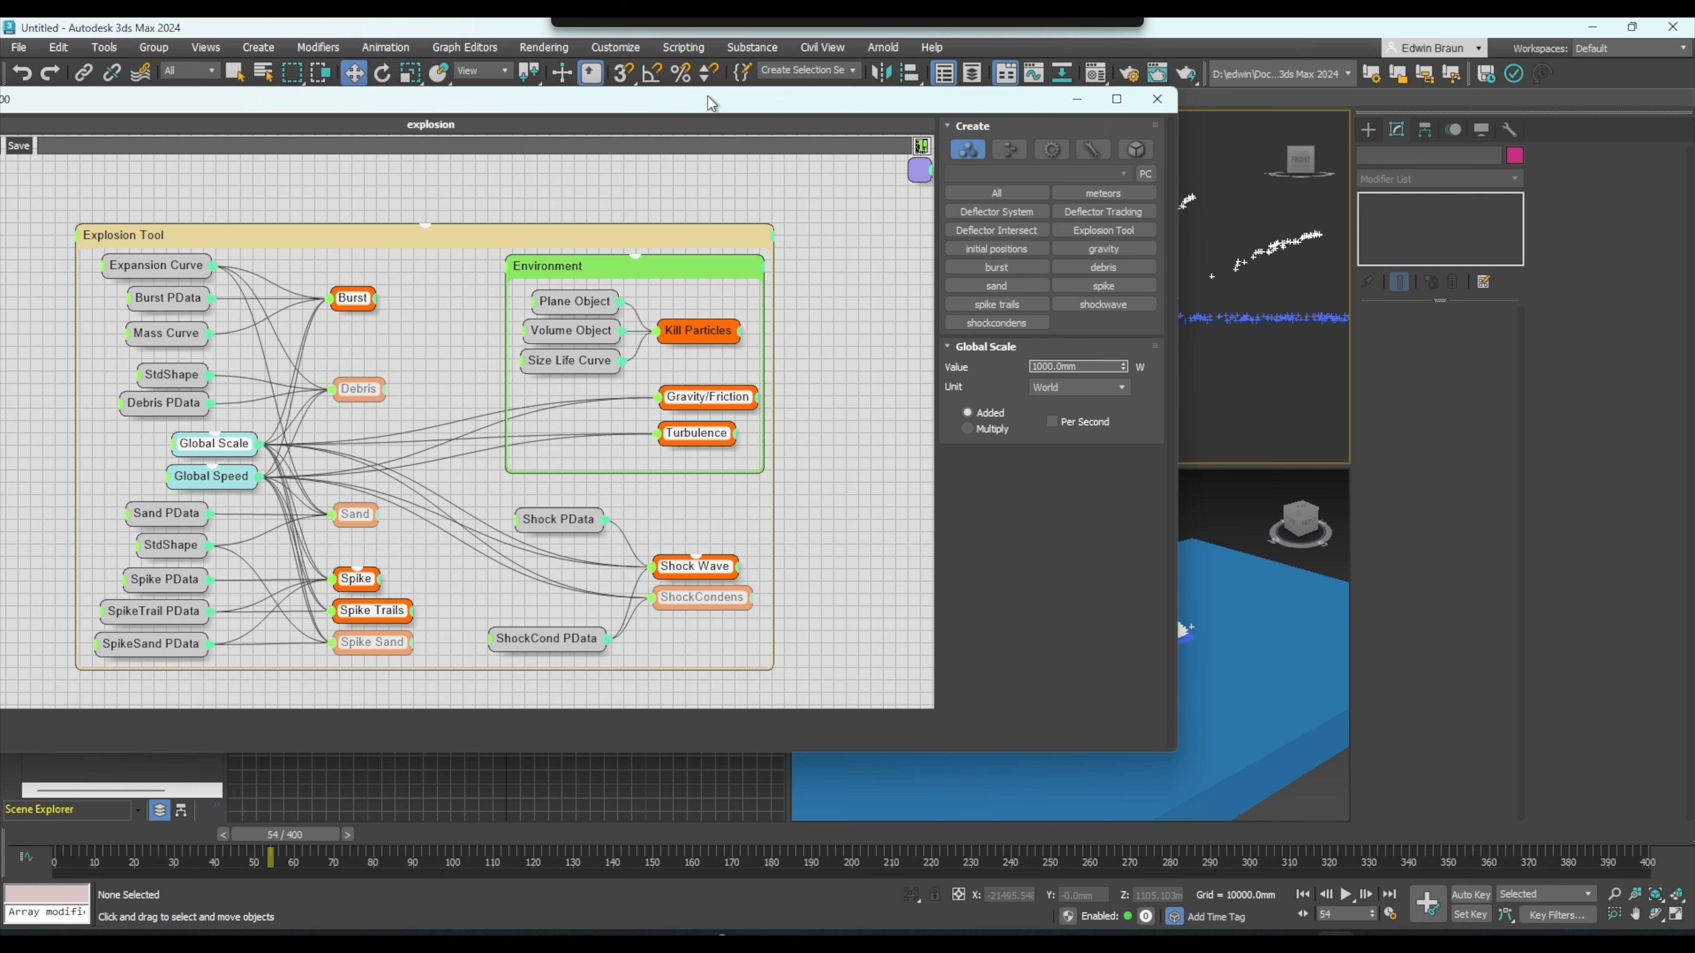
{"action": "key", "text": "ctrl+a"}
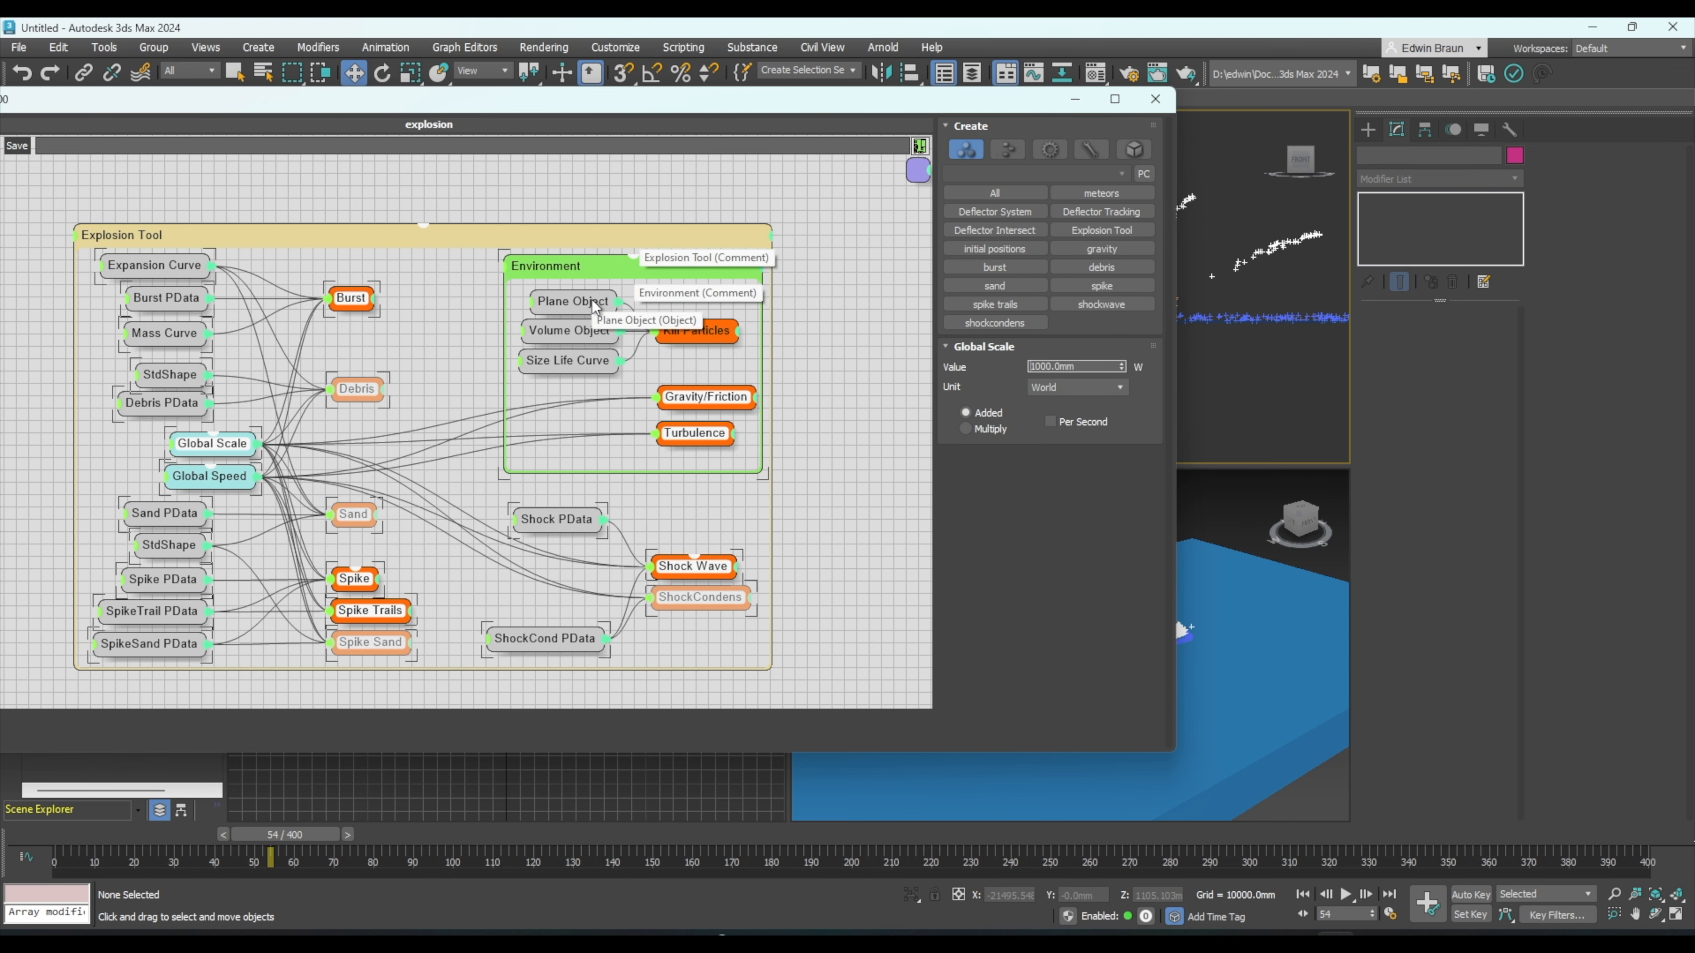
{"action": "left_click", "coordinate": [594, 308]}
{"action": "key", "text": "ctrl+i"}
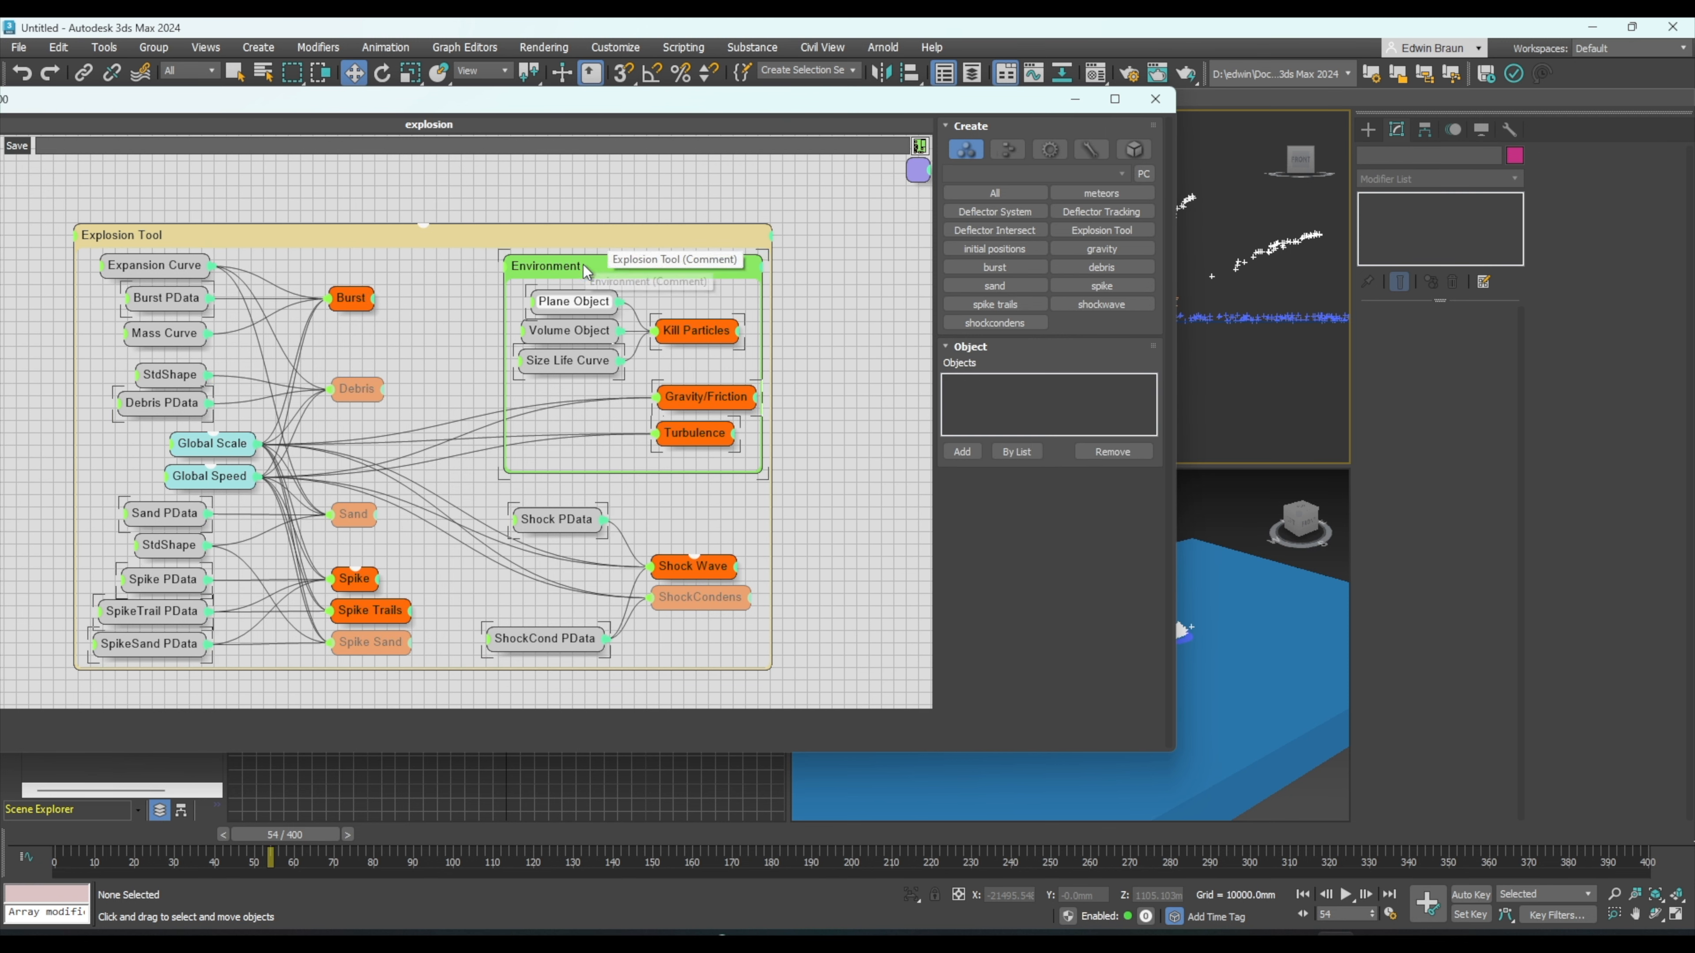
{"action": "left_click", "coordinate": [970, 449]}
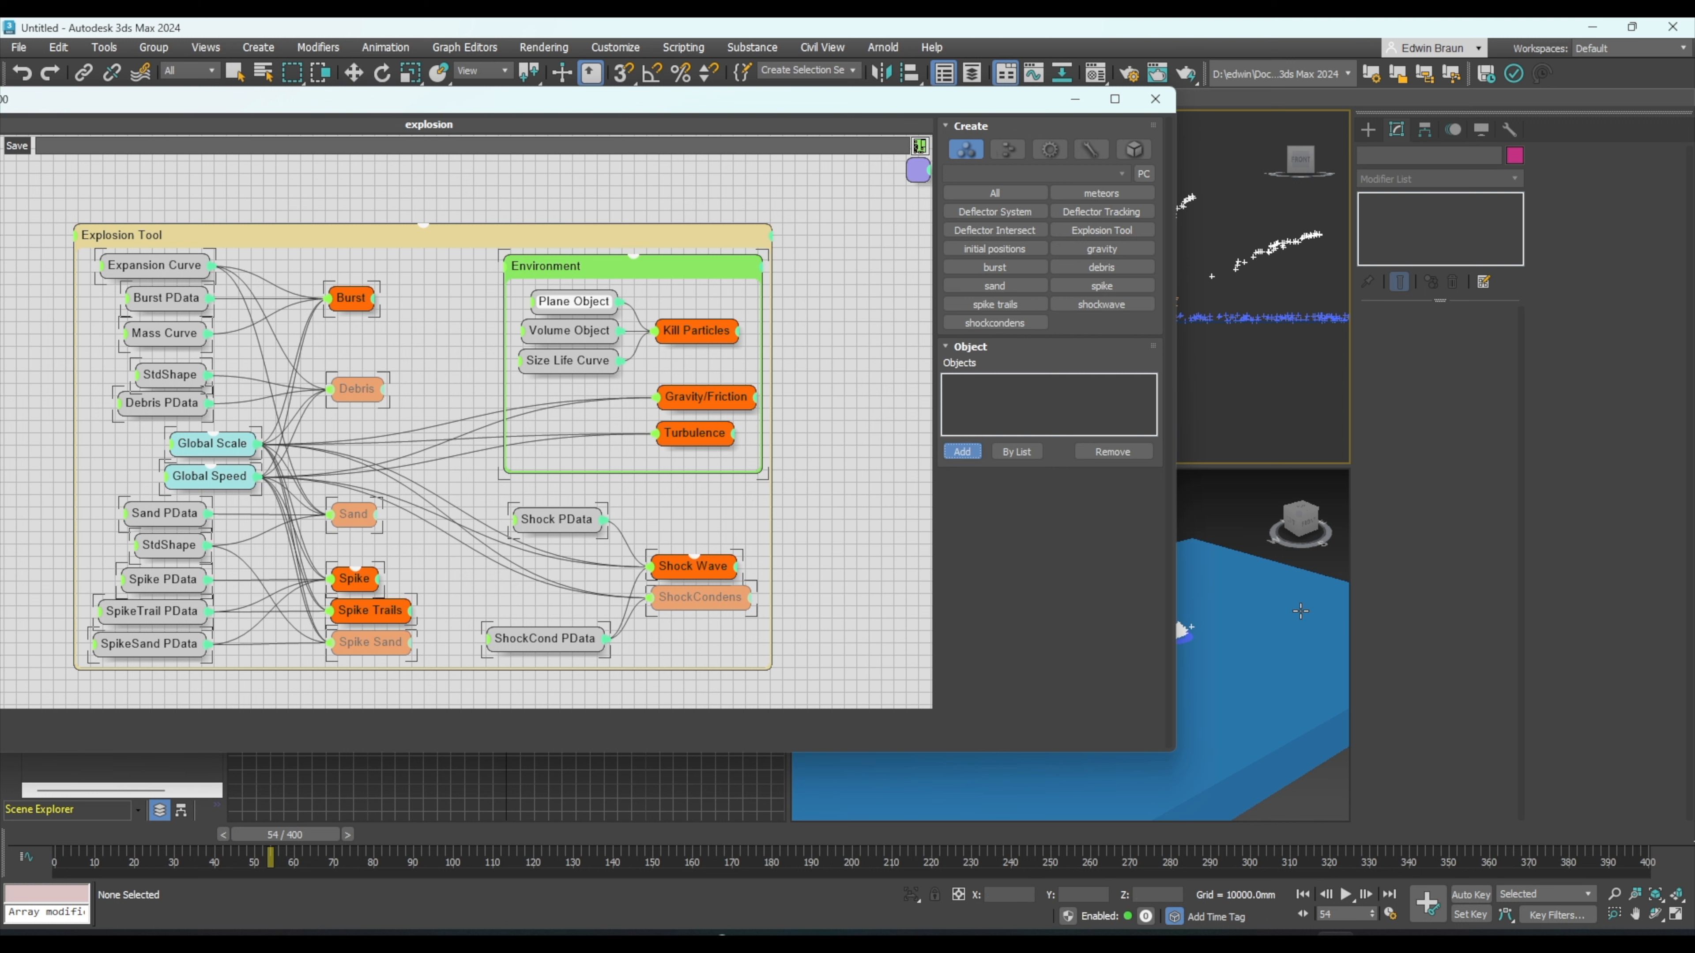
{"action": "left_click", "coordinate": [1300, 611]}
{"action": "key", "text": "ctrl+i"}
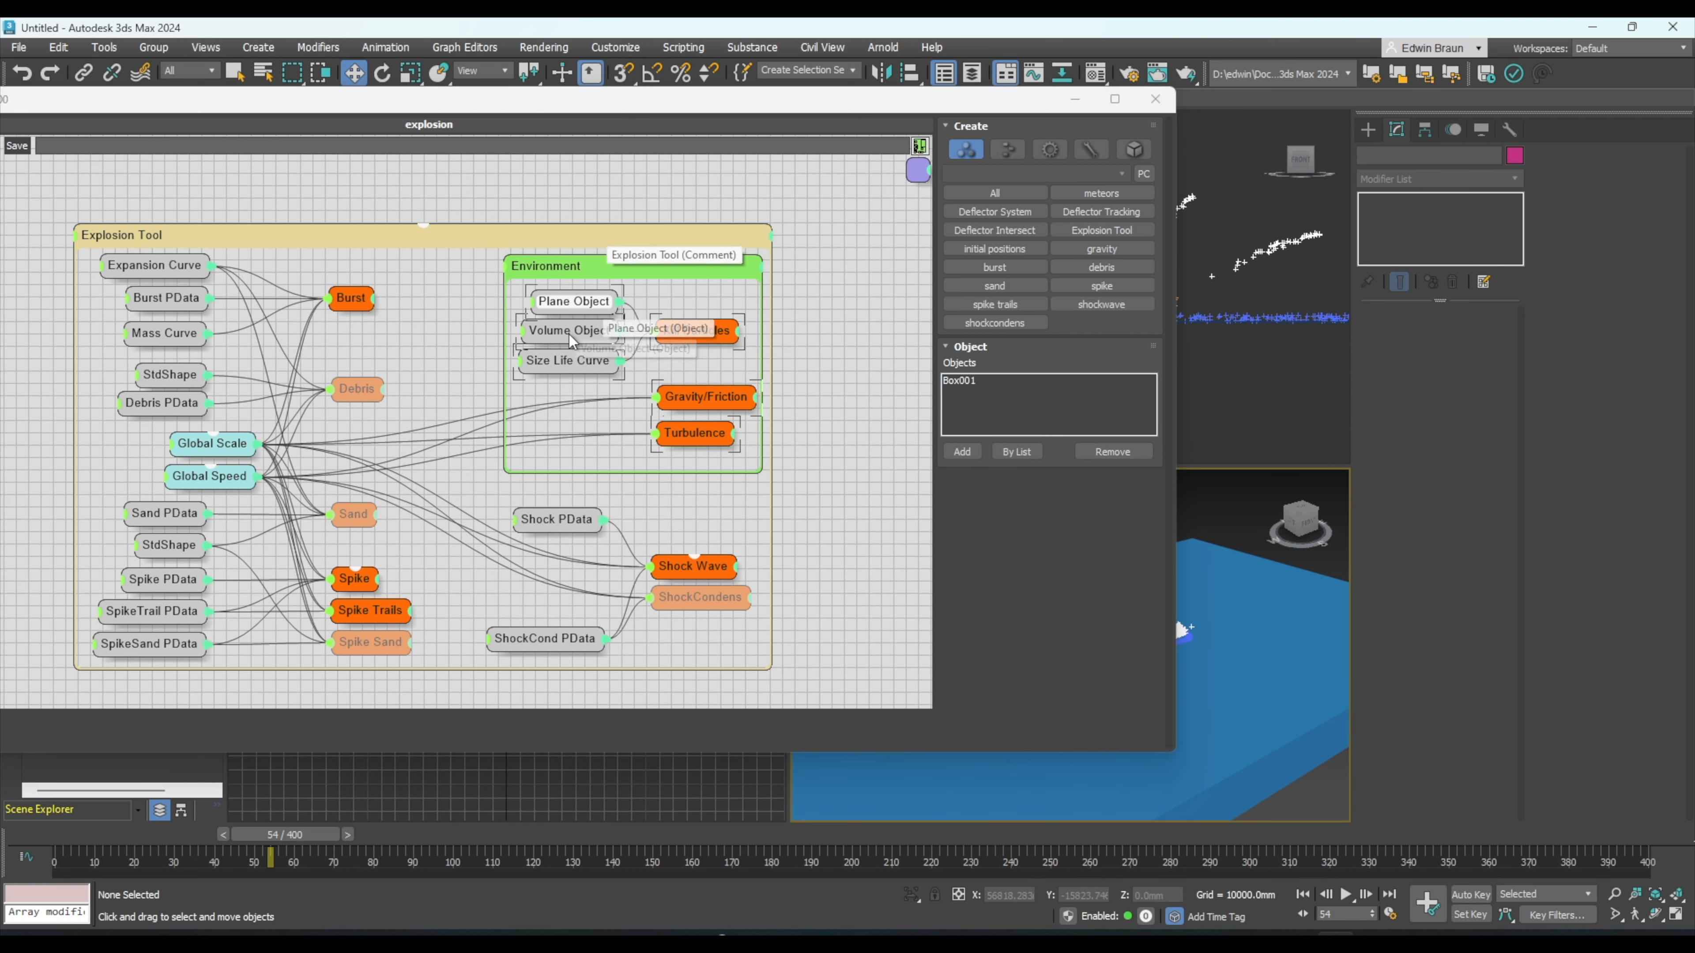
{"action": "key", "text": "ctrl+i"}
- Replay the simulation from the start, stop around frame 43 and examine the explosion at the ground surface in the Front viewport
{"action": "left_click_drag", "start_coordinate": [829, 96], "coordinate": [337, 107]}
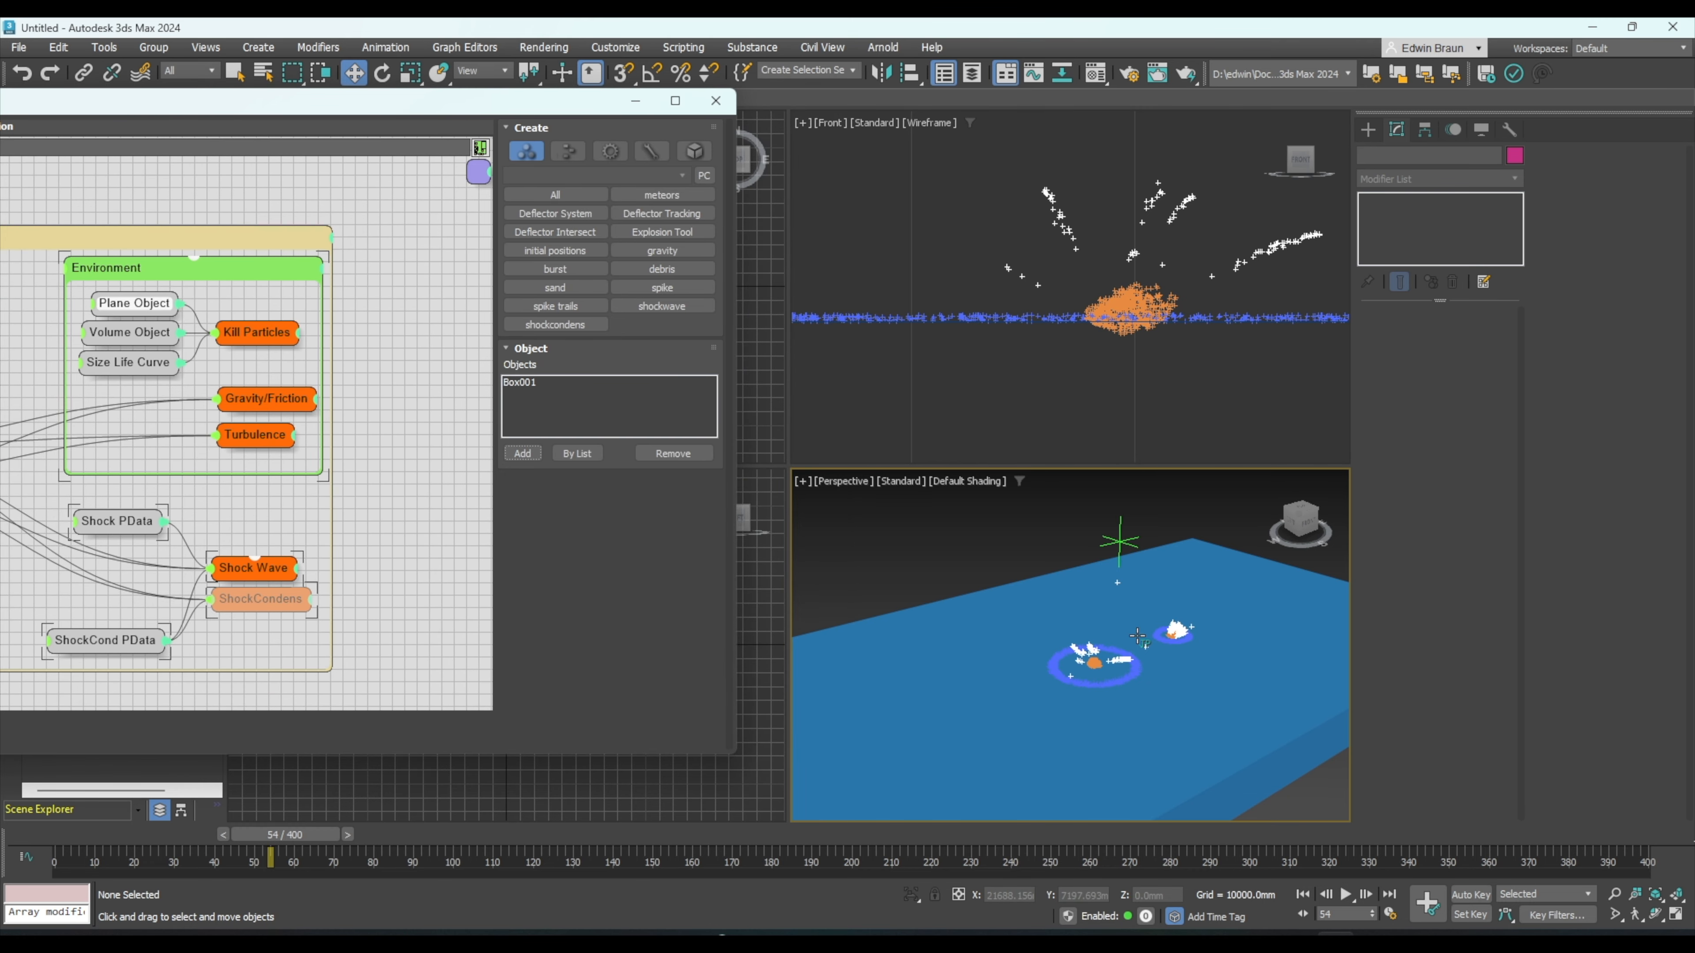
{"action": "left_click", "coordinate": [1302, 894]}
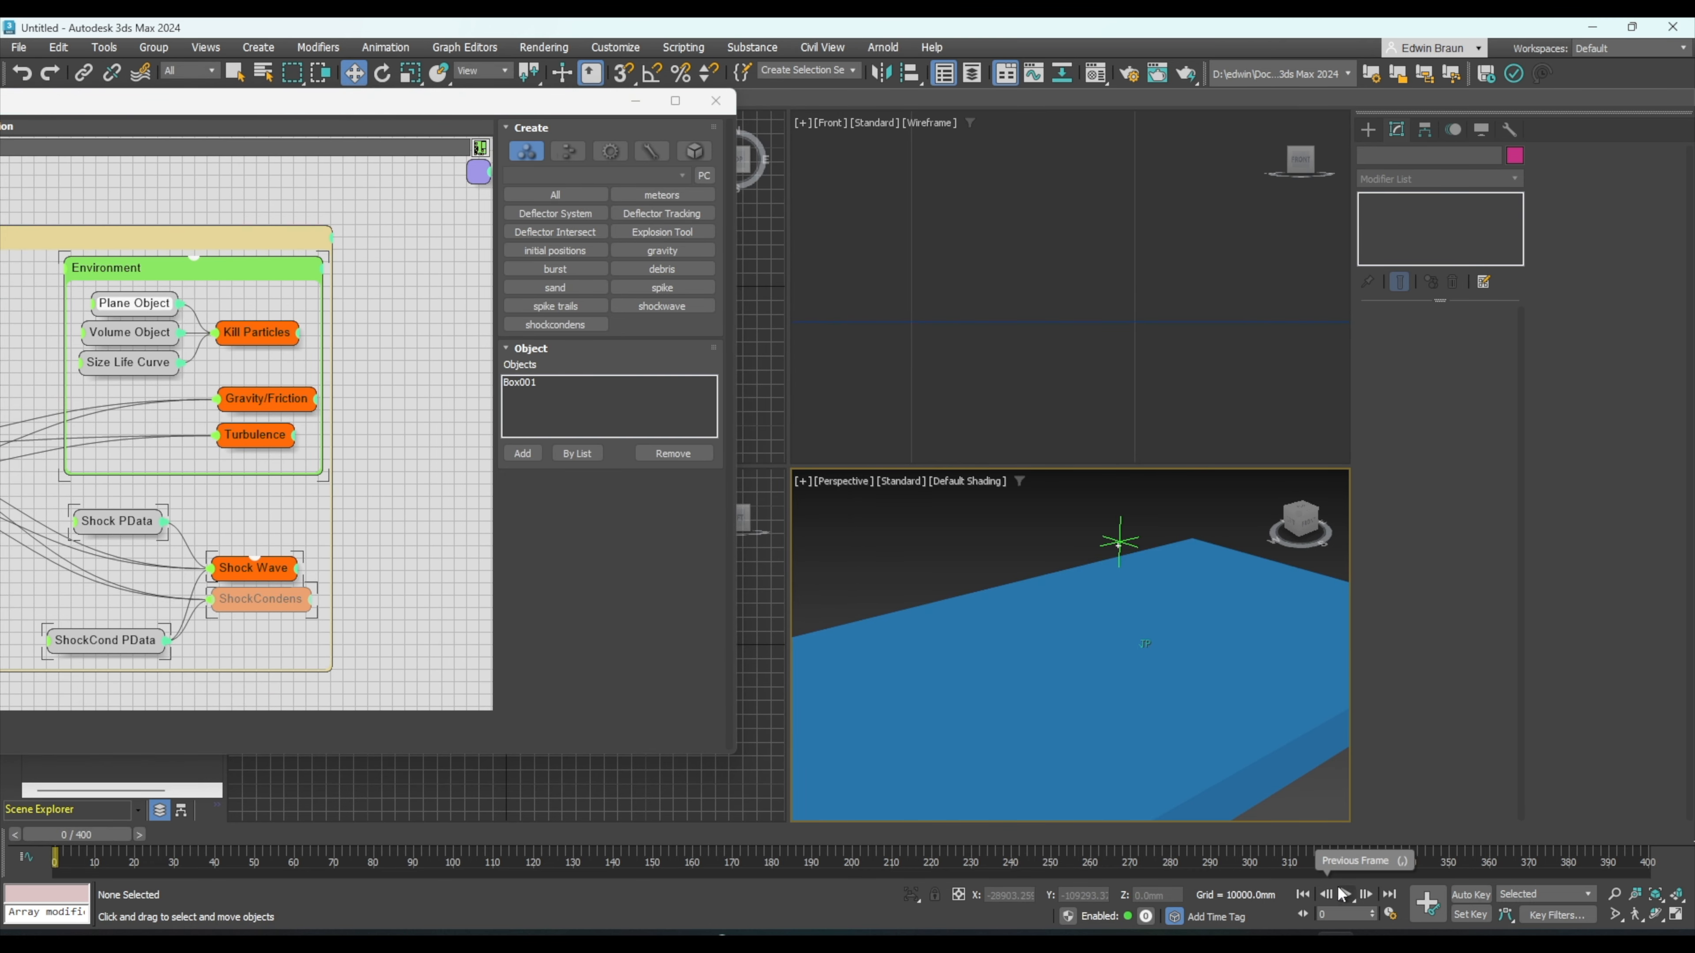
{"action": "left_click", "coordinate": [1345, 895]}
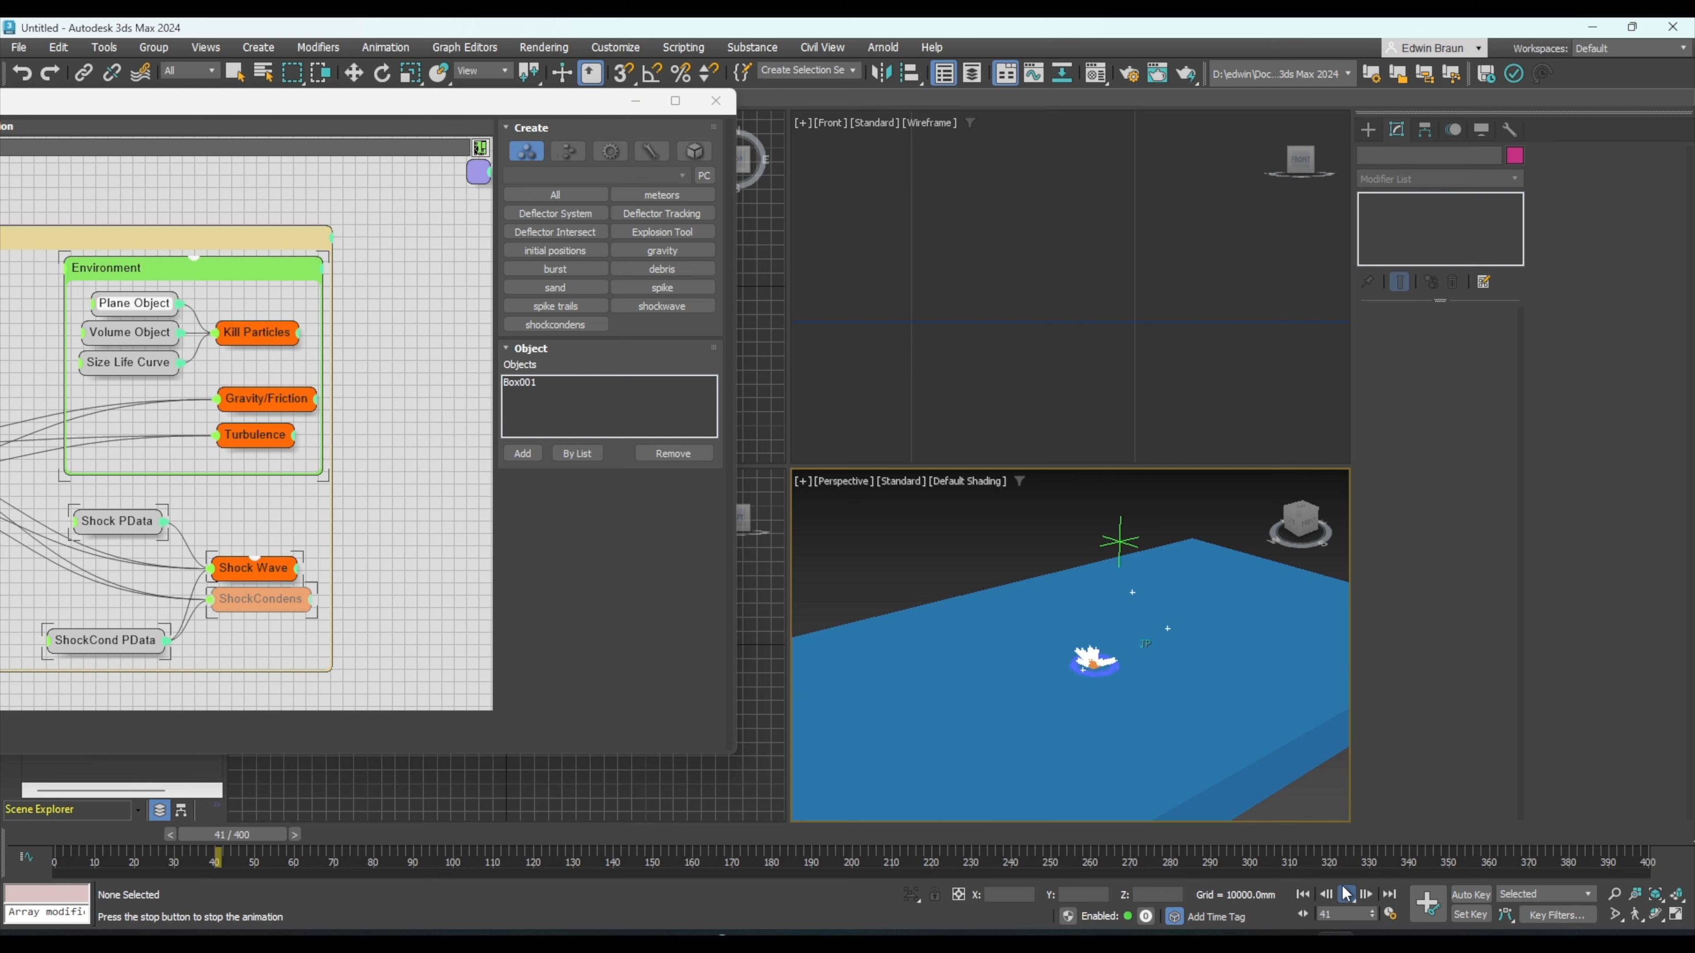
{"action": "left_click", "coordinate": [1345, 894]}
{"action": "left_click", "coordinate": [1177, 361]}
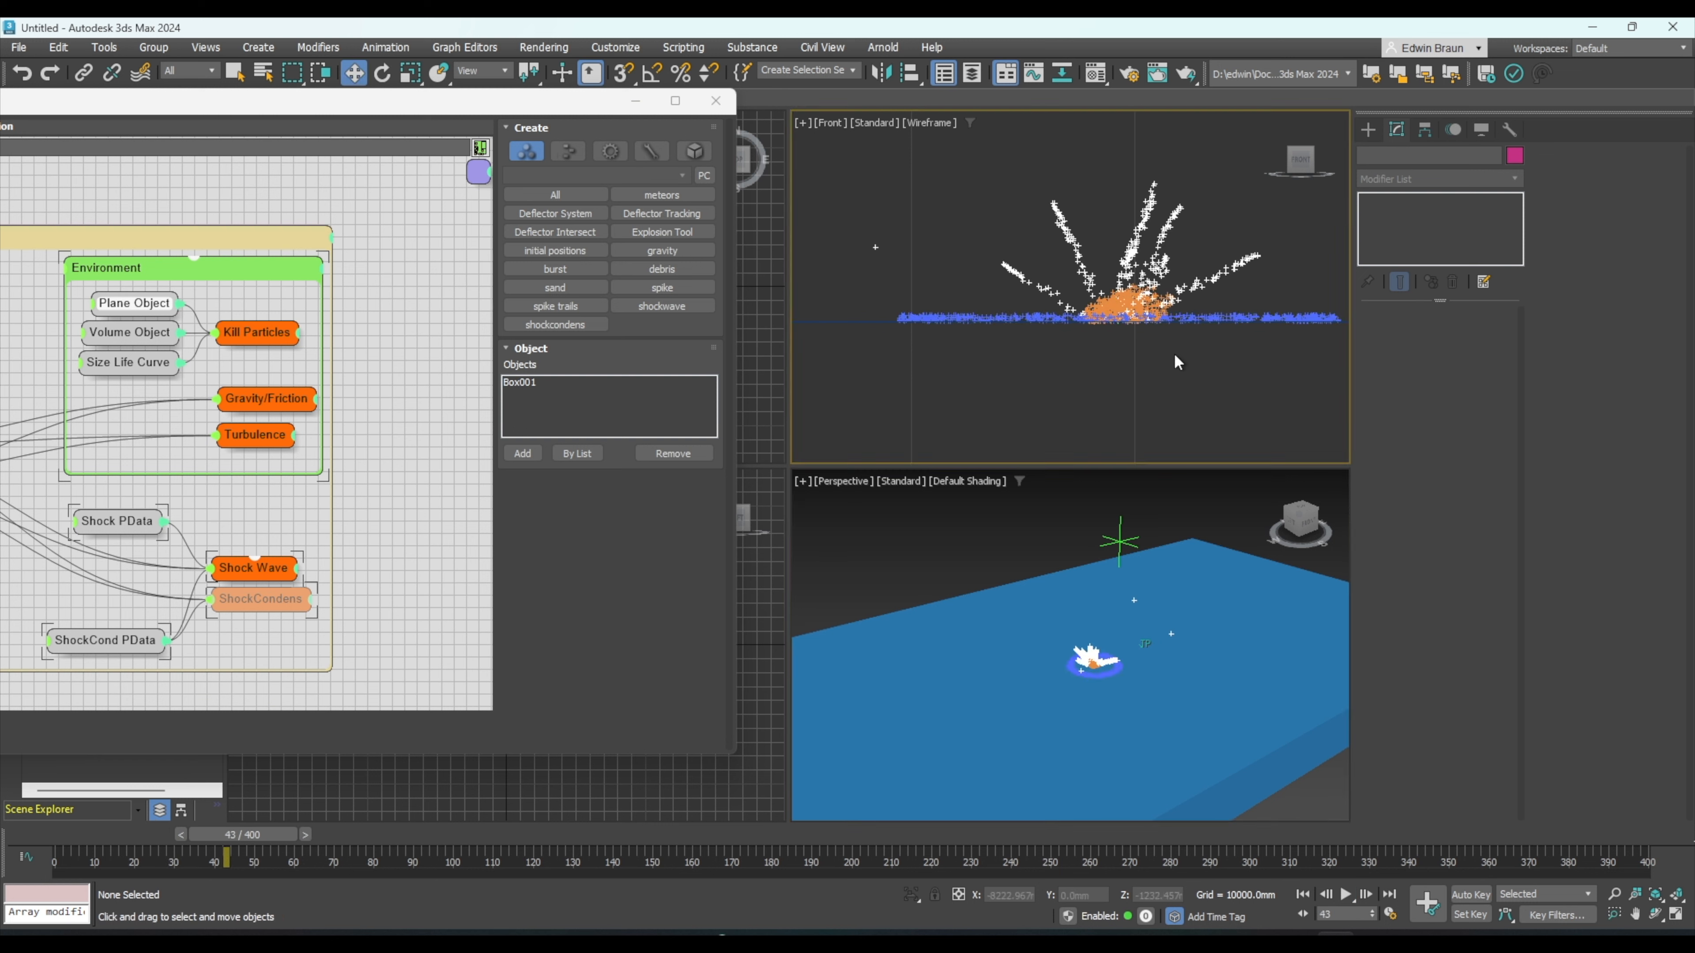
- Continue the playback in the Front viewport, pausing around frames 73 and 108, to check the particles against the ground plane
{"action": "left_click", "coordinate": [1346, 895]}
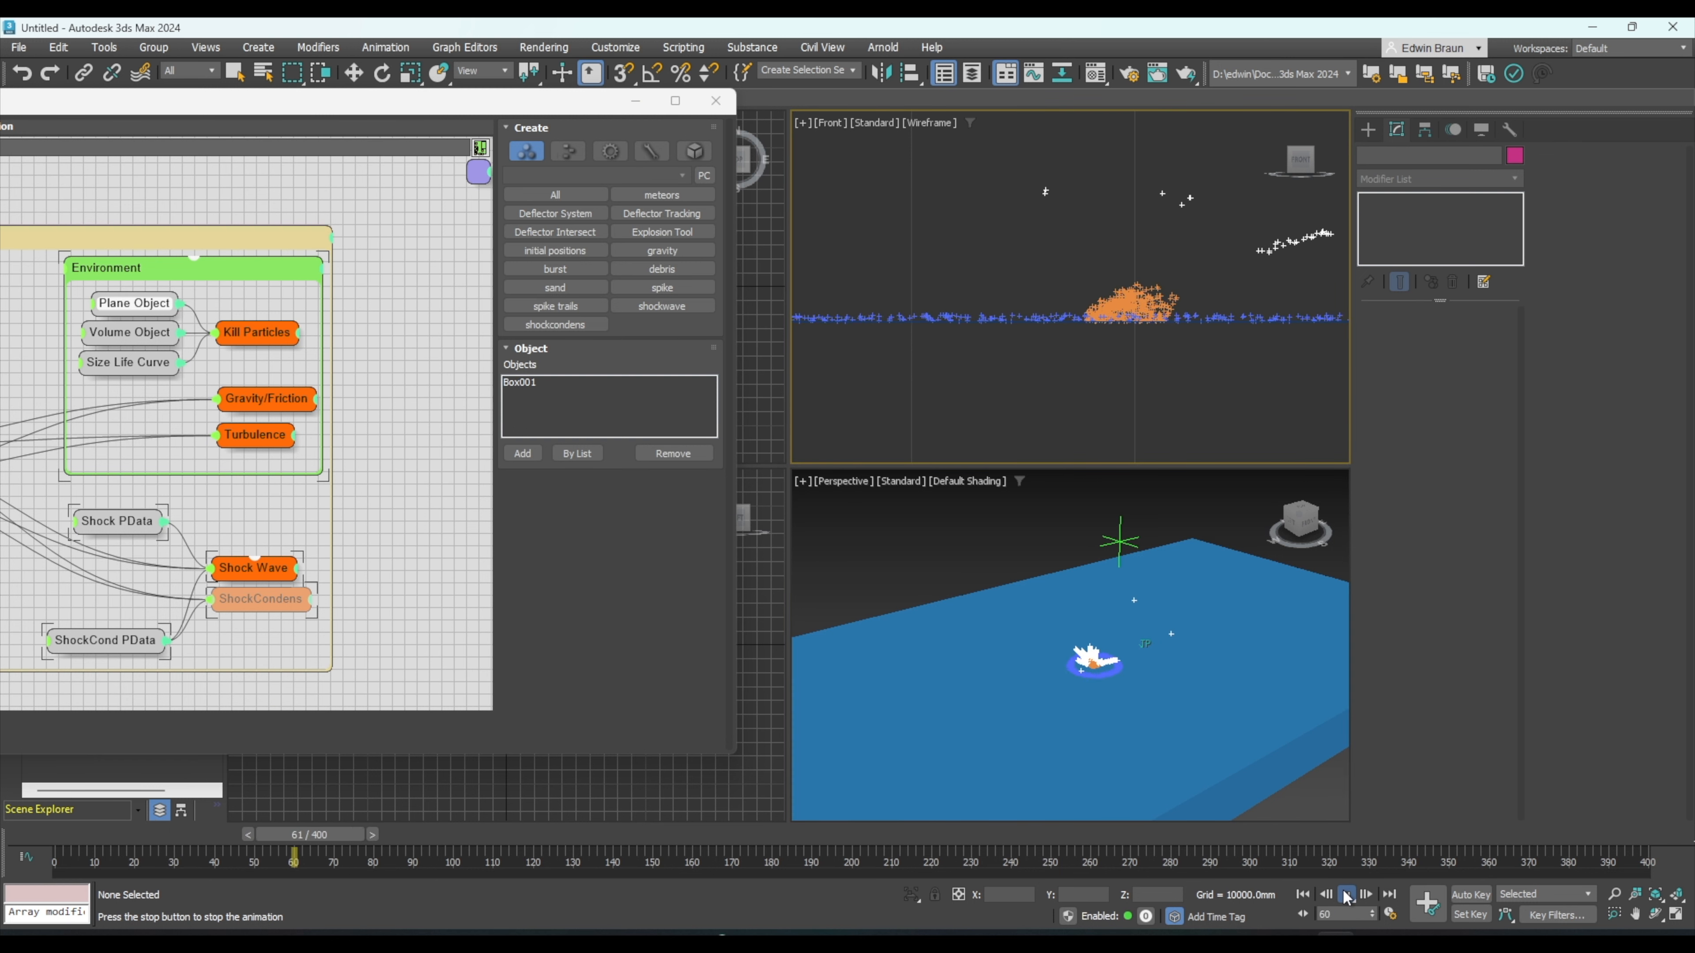
{"action": "left_click", "coordinate": [1346, 895]}
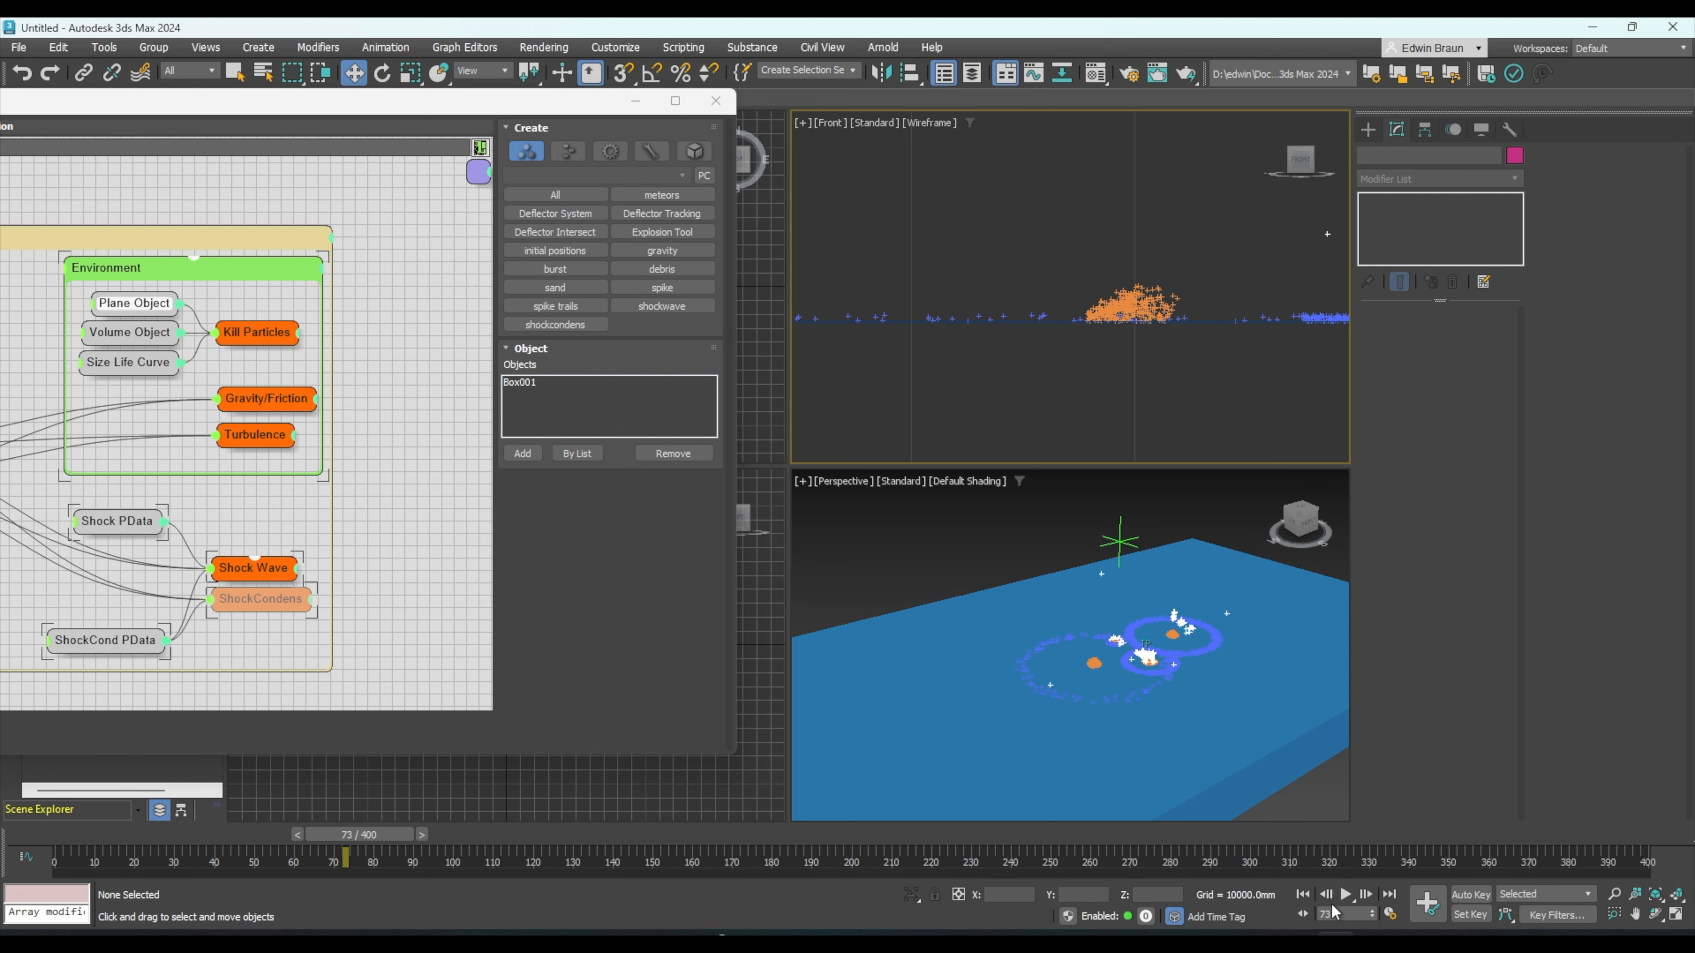
{"action": "left_click", "coordinate": [1346, 894]}
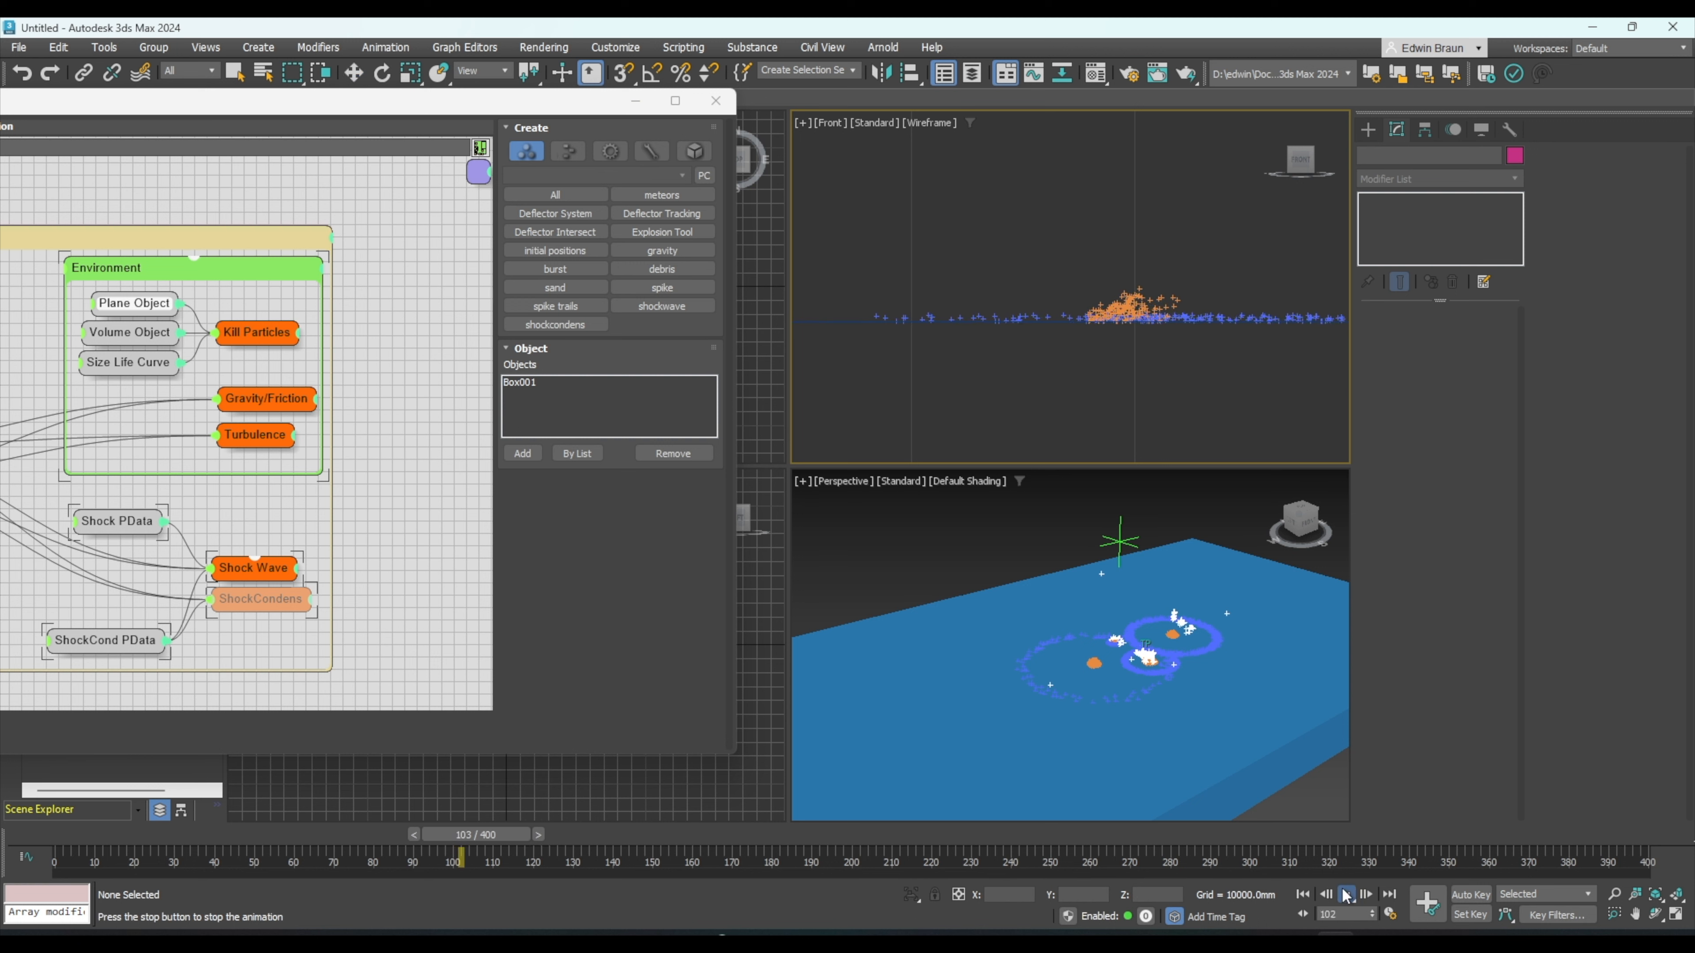
{"action": "left_click", "coordinate": [1346, 895]}
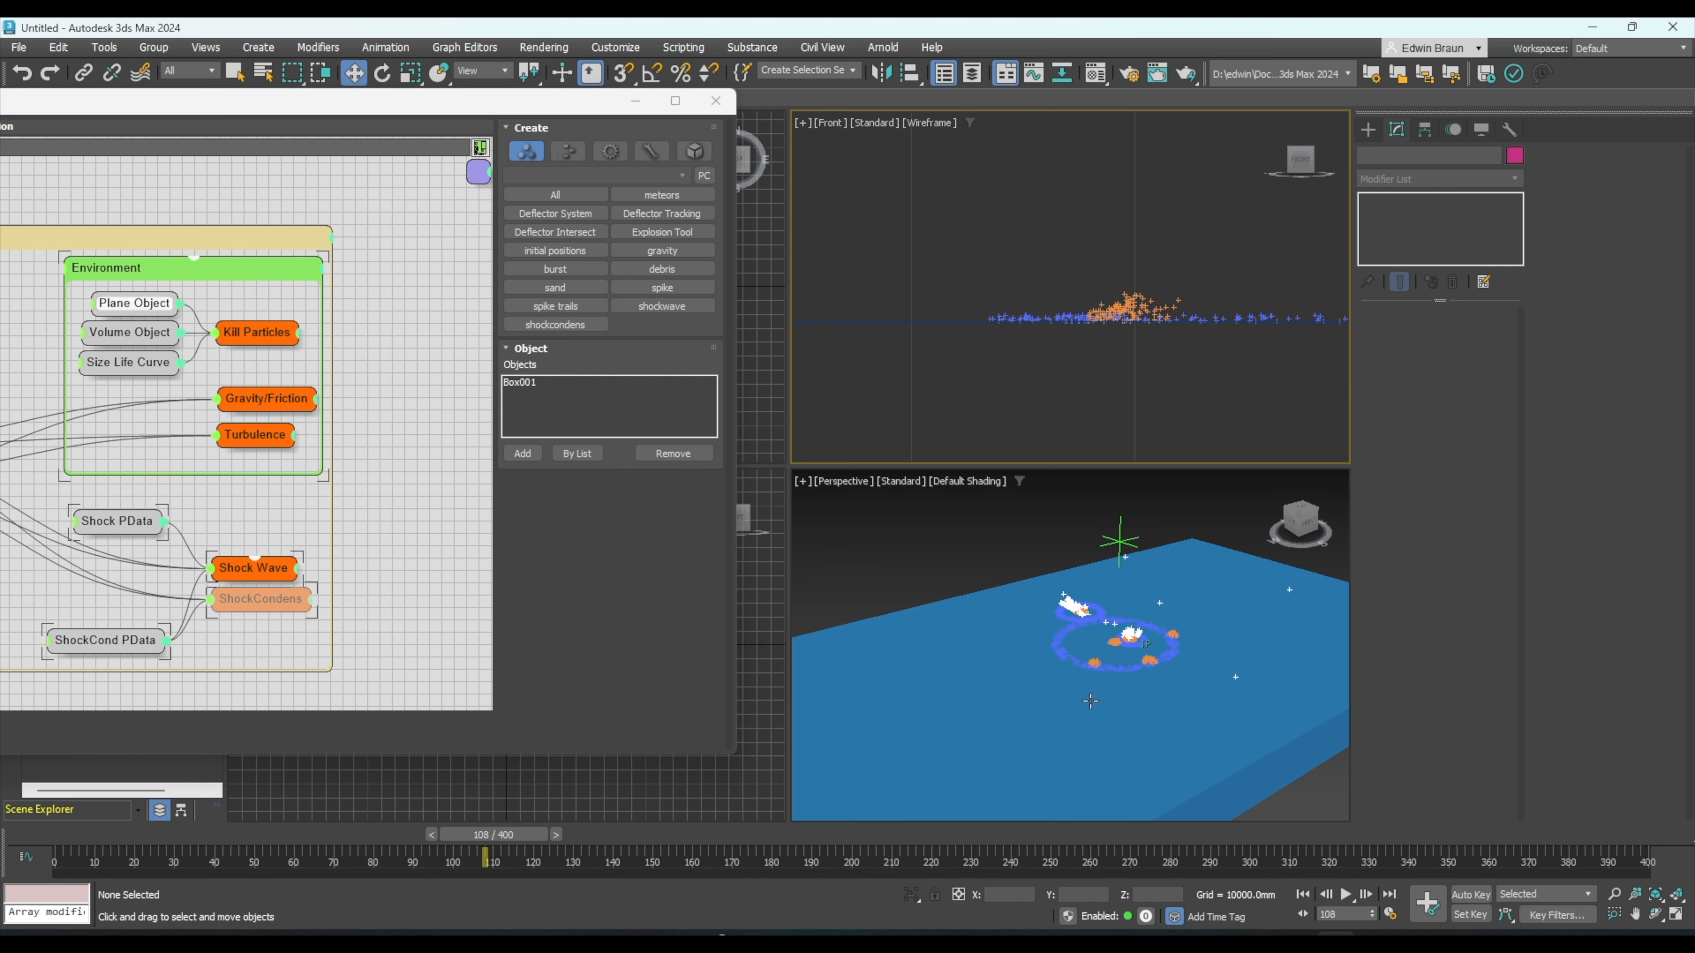
- Replay the simulation from the start to about frame 41, then bring the whole thinkingParticles window back into view
{"action": "left_click", "coordinate": [923, 544]}
{"action": "left_click", "coordinate": [1303, 895]}
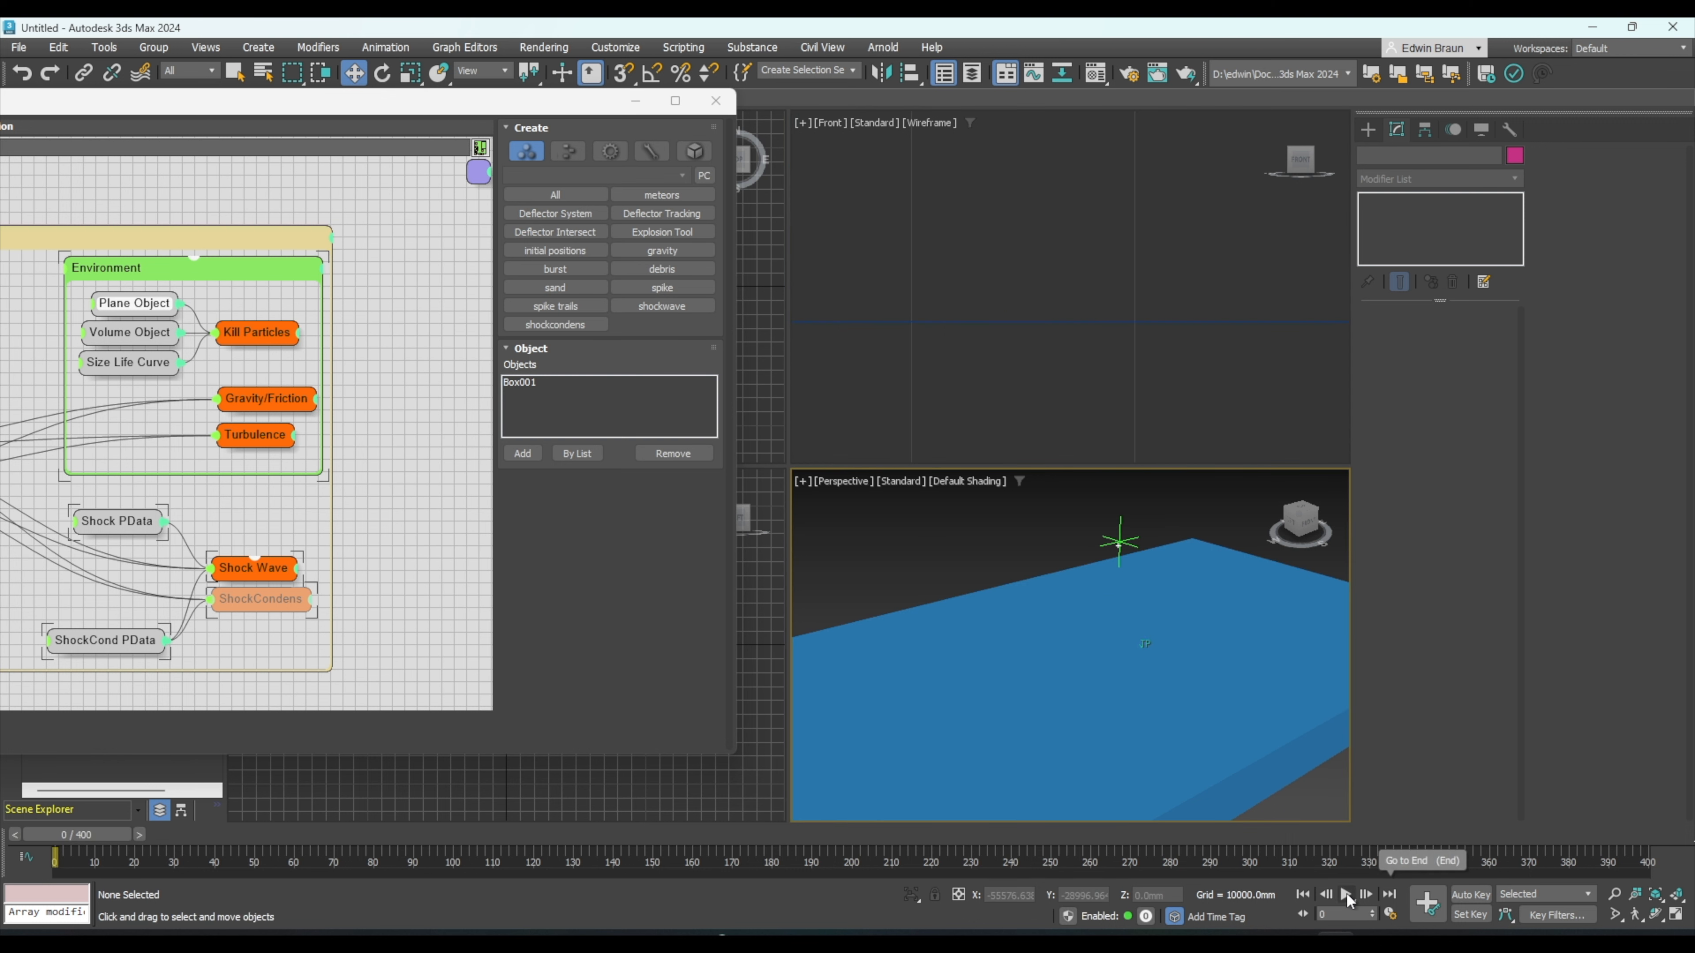
{"action": "left_click", "coordinate": [1346, 894]}
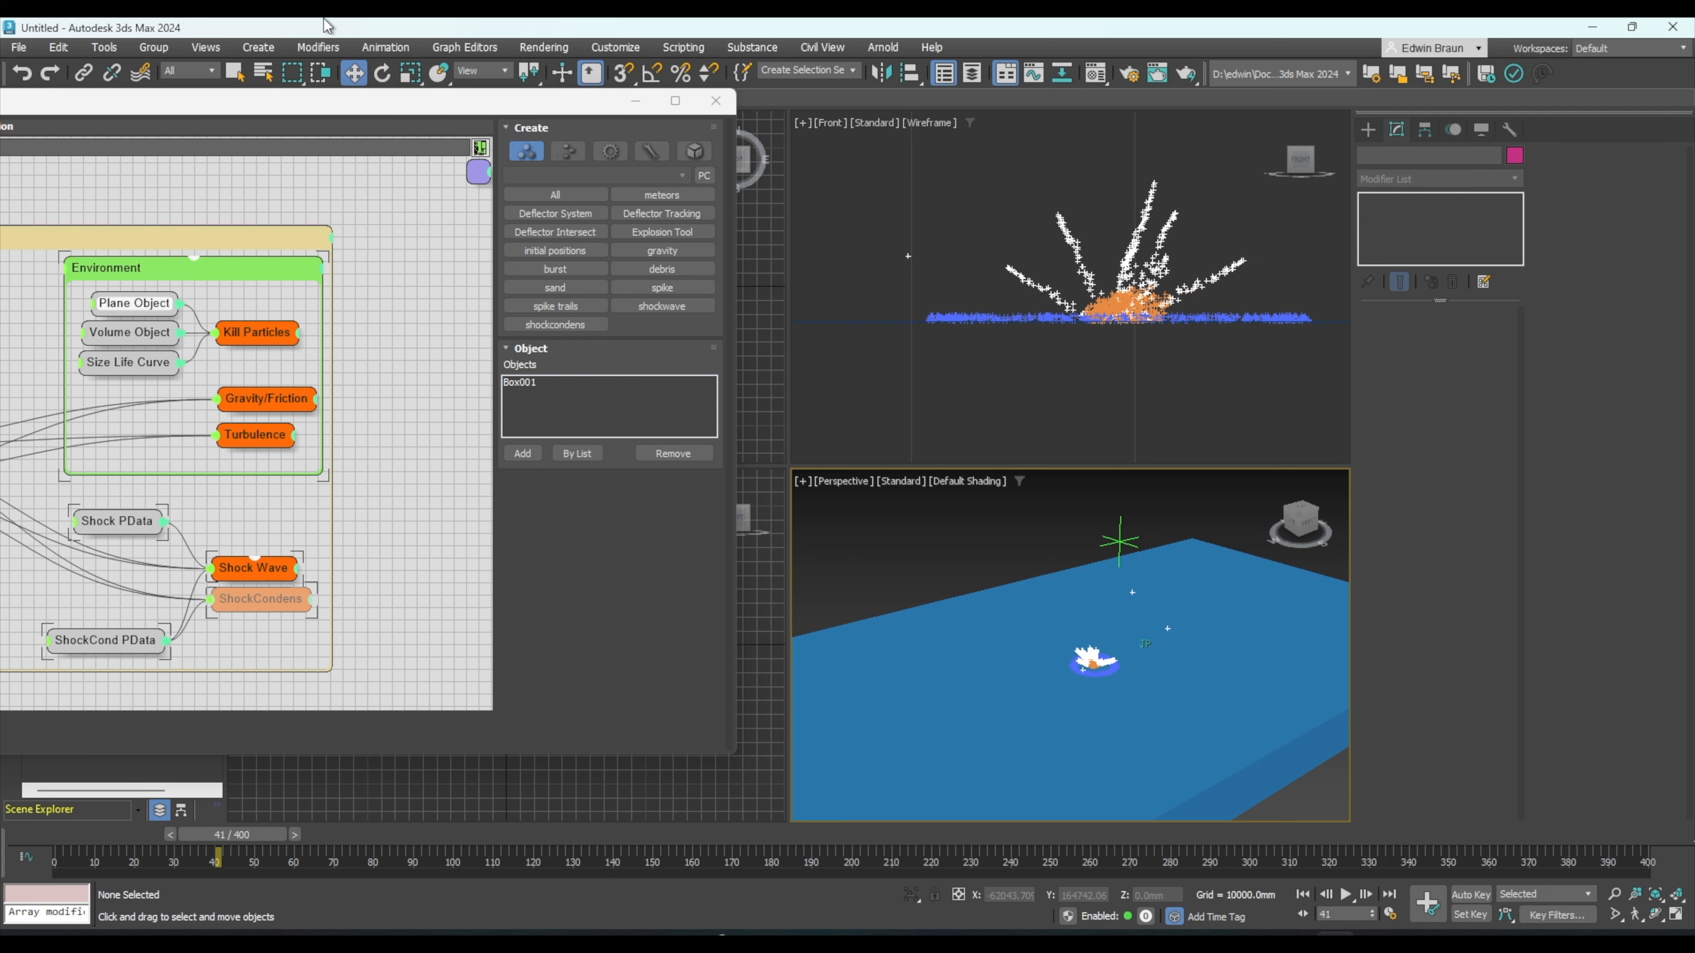
{"action": "left_click_drag", "start_coordinate": [204, 110], "coordinate": [1110, 124]}
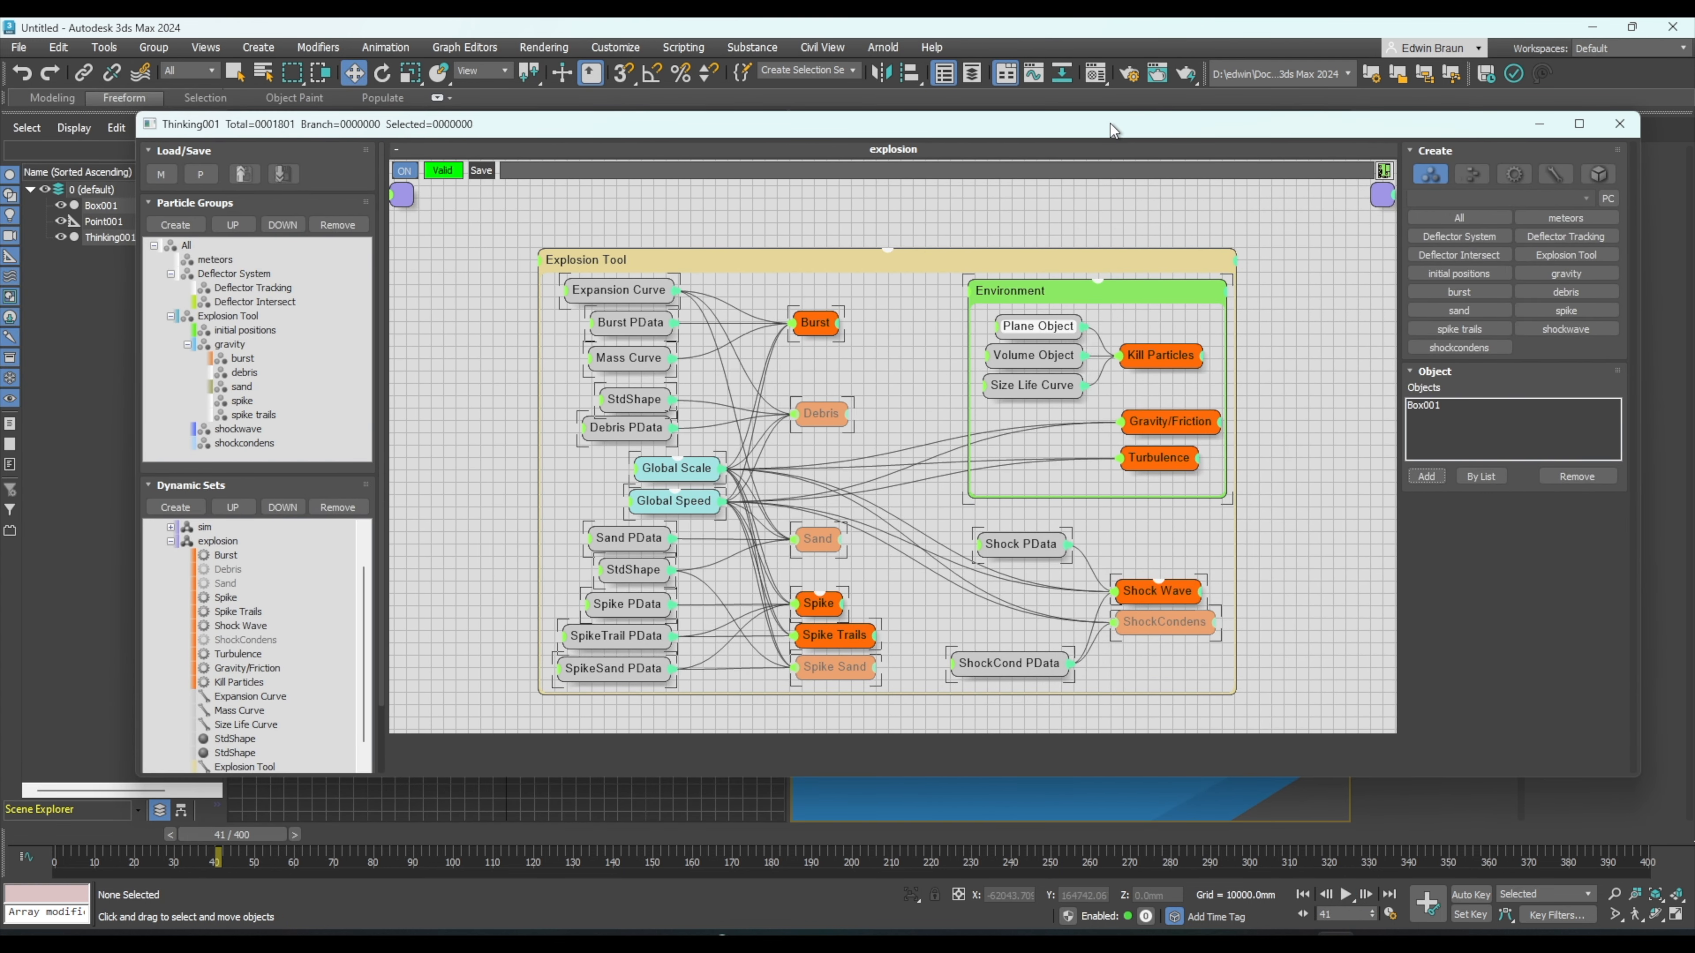